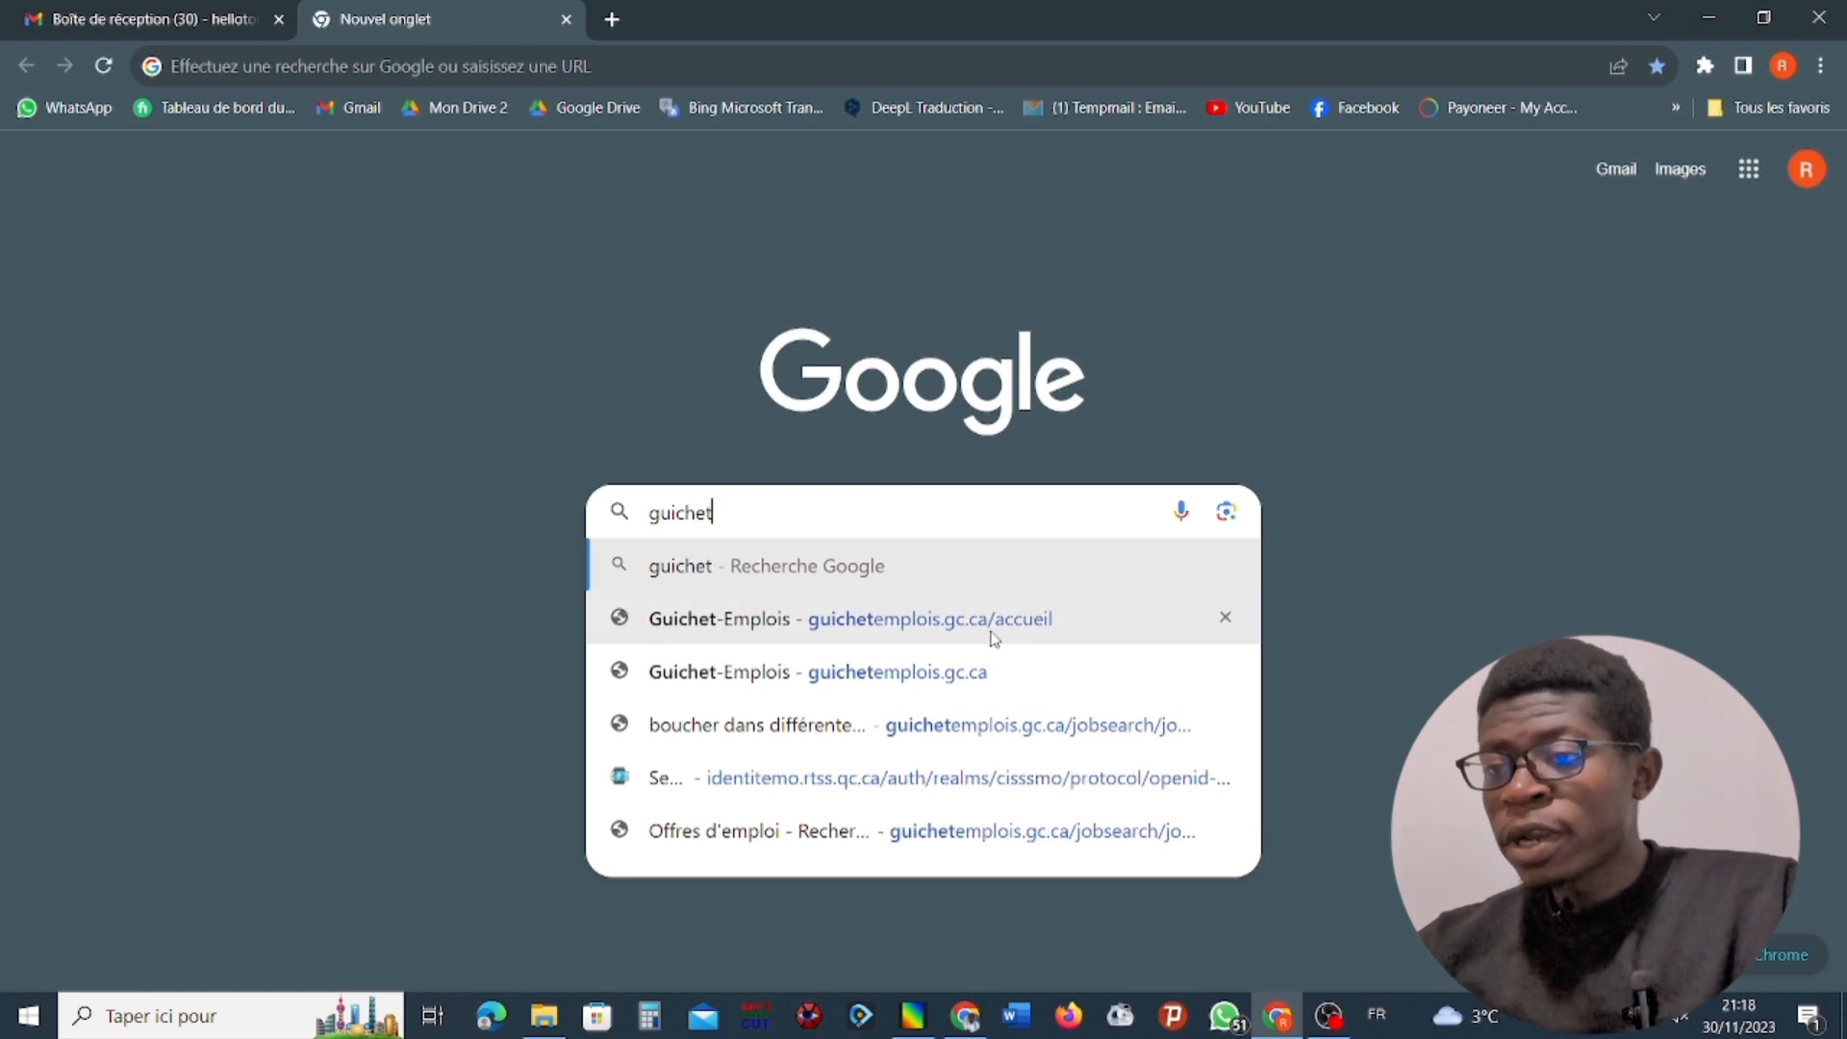
Open the suggested Guichet-Emplois home page, and search Google for "guichet emplois" in a new tab.
click(943, 621)
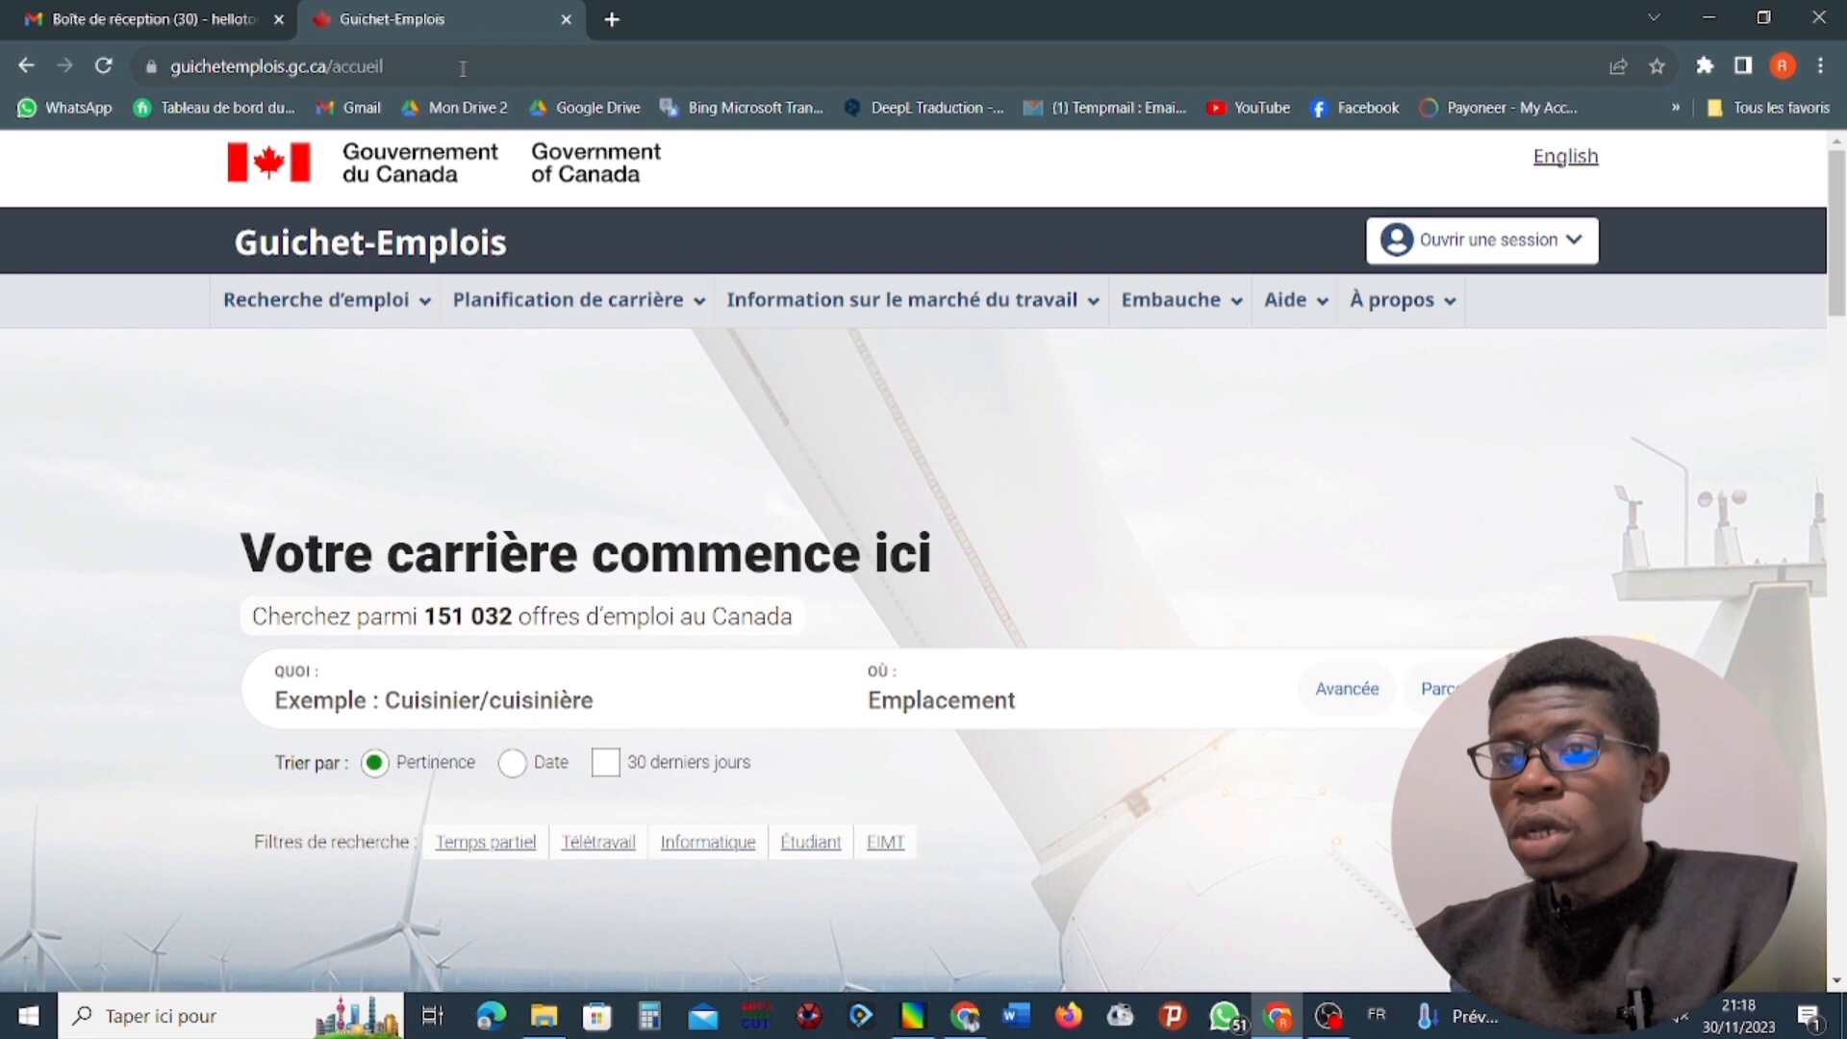
click(611, 19)
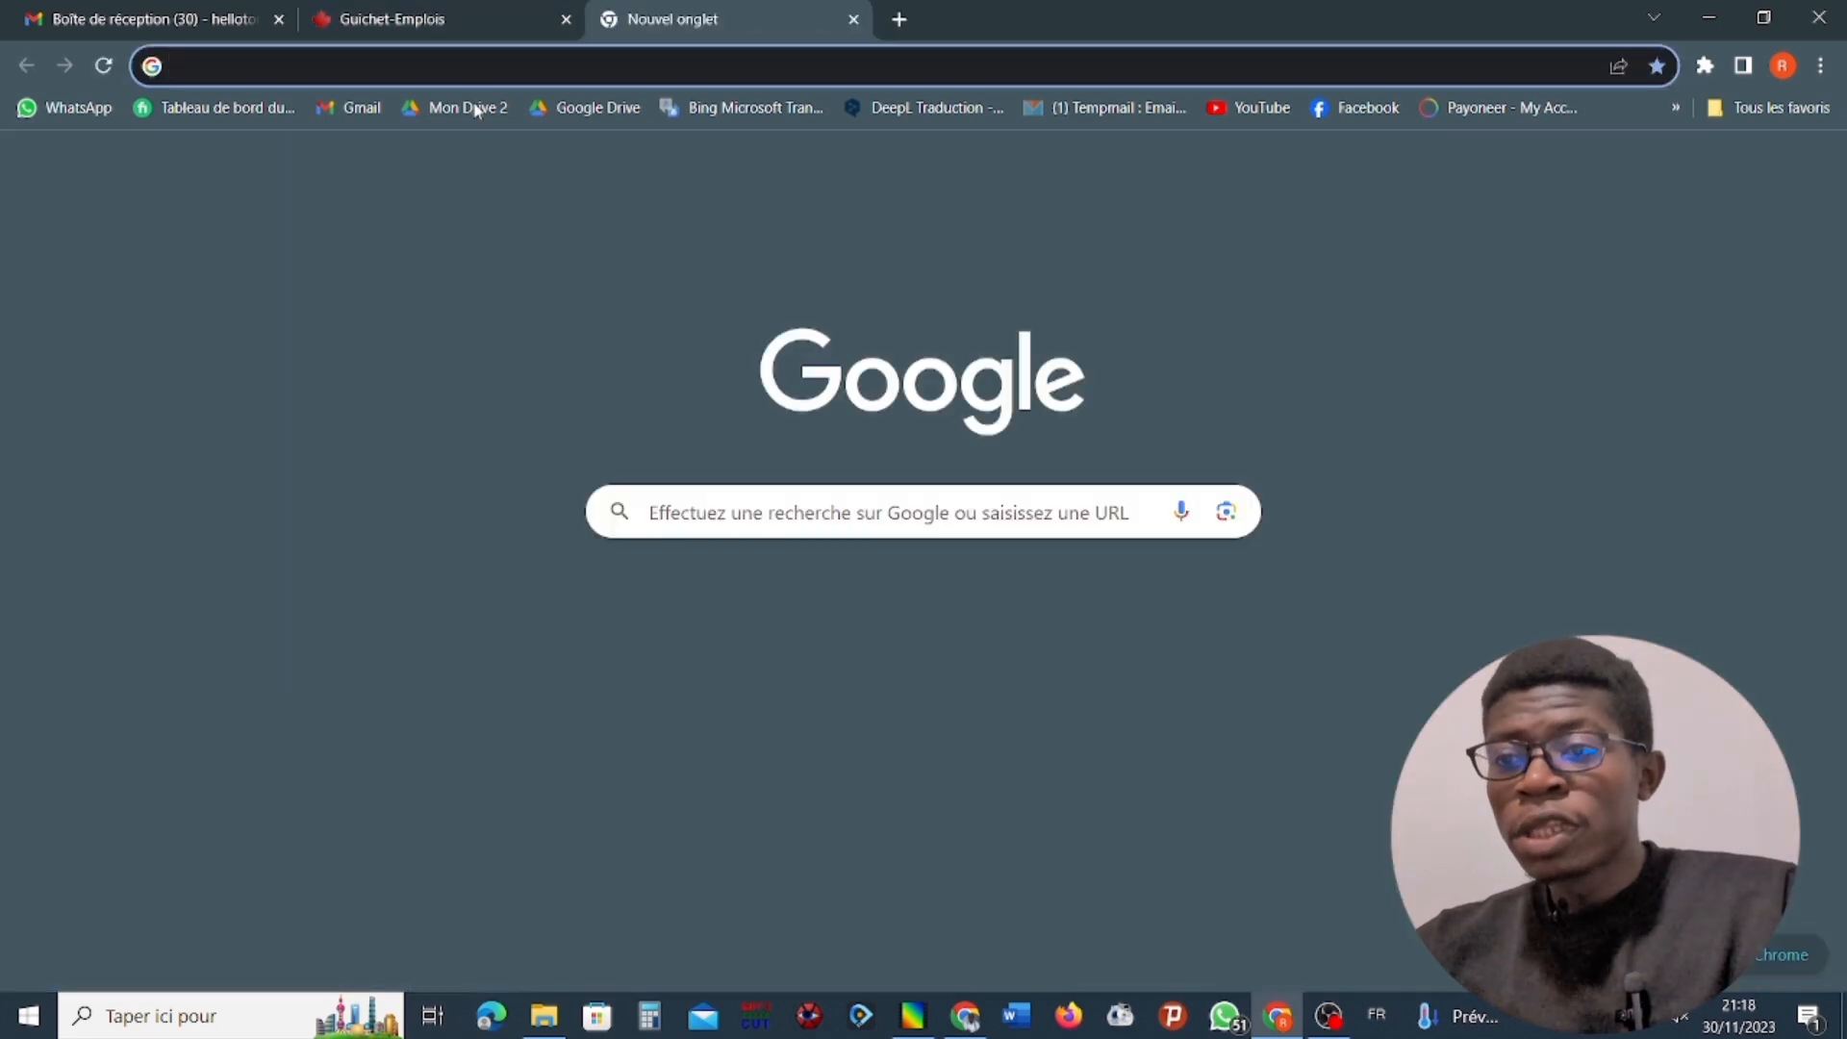
click(790, 512)
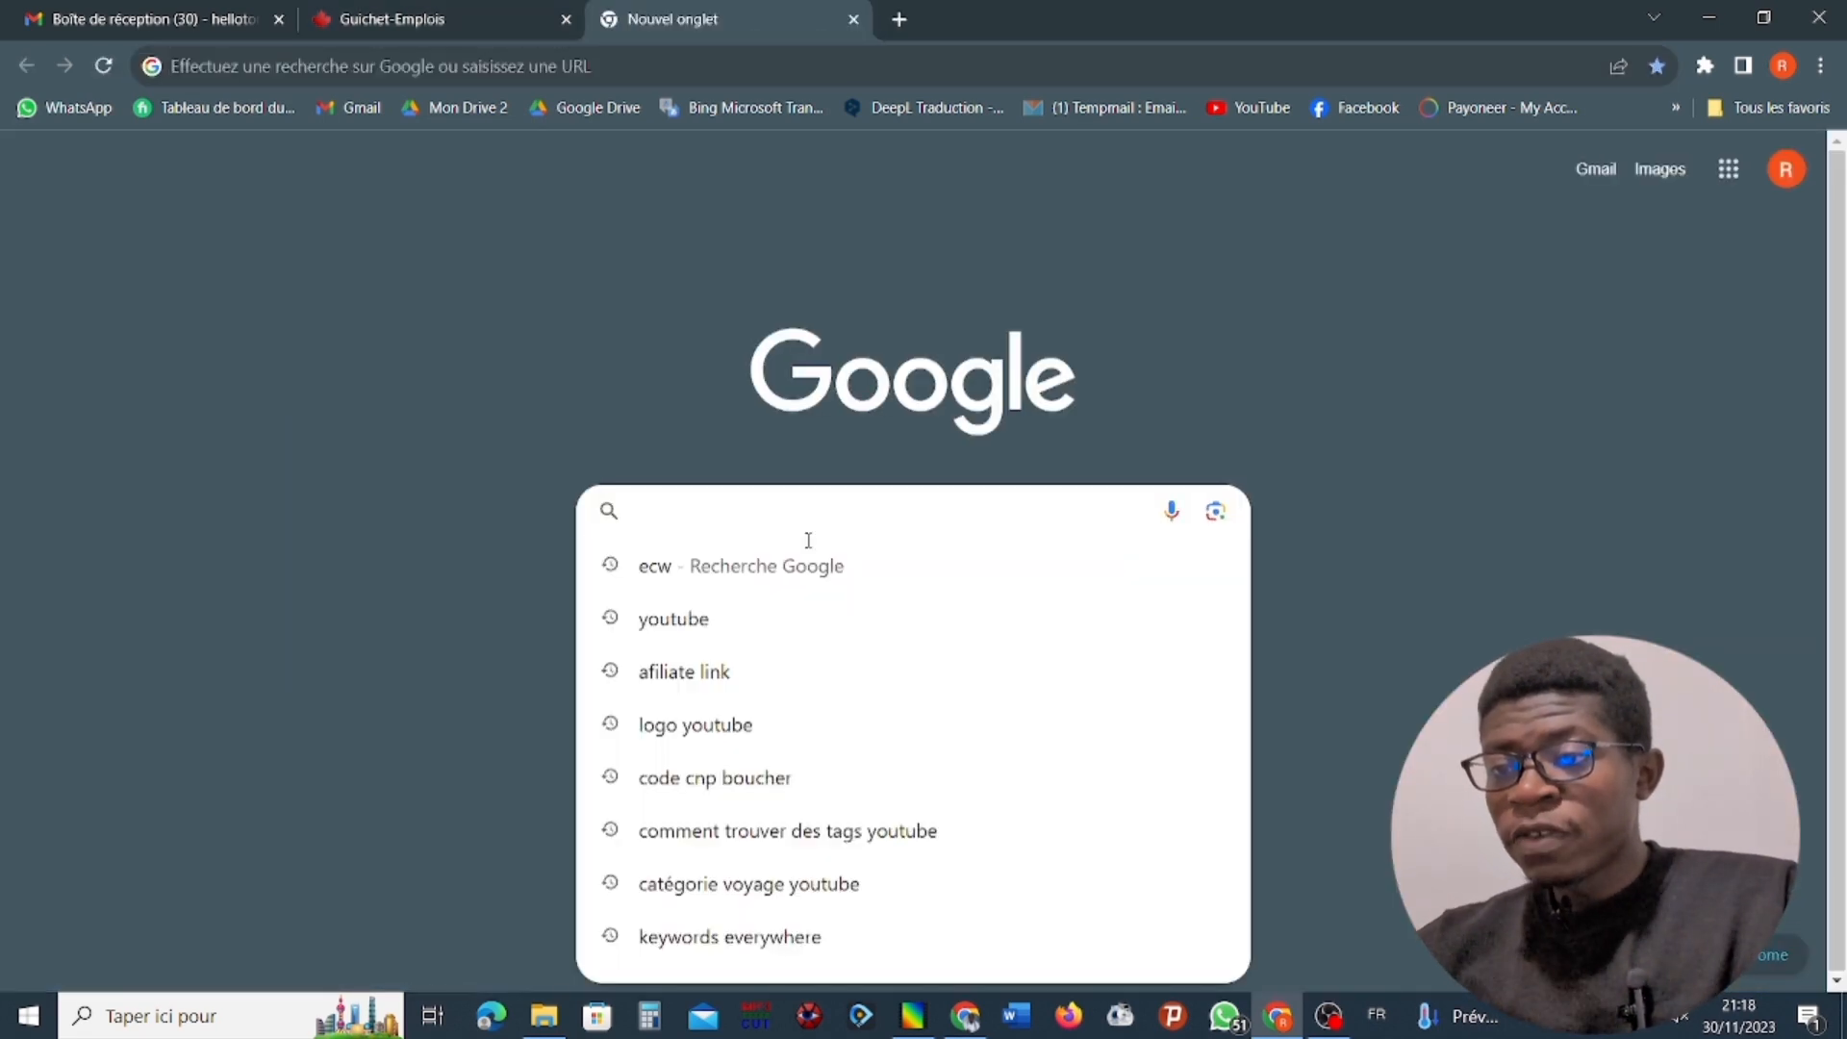
text(gui)
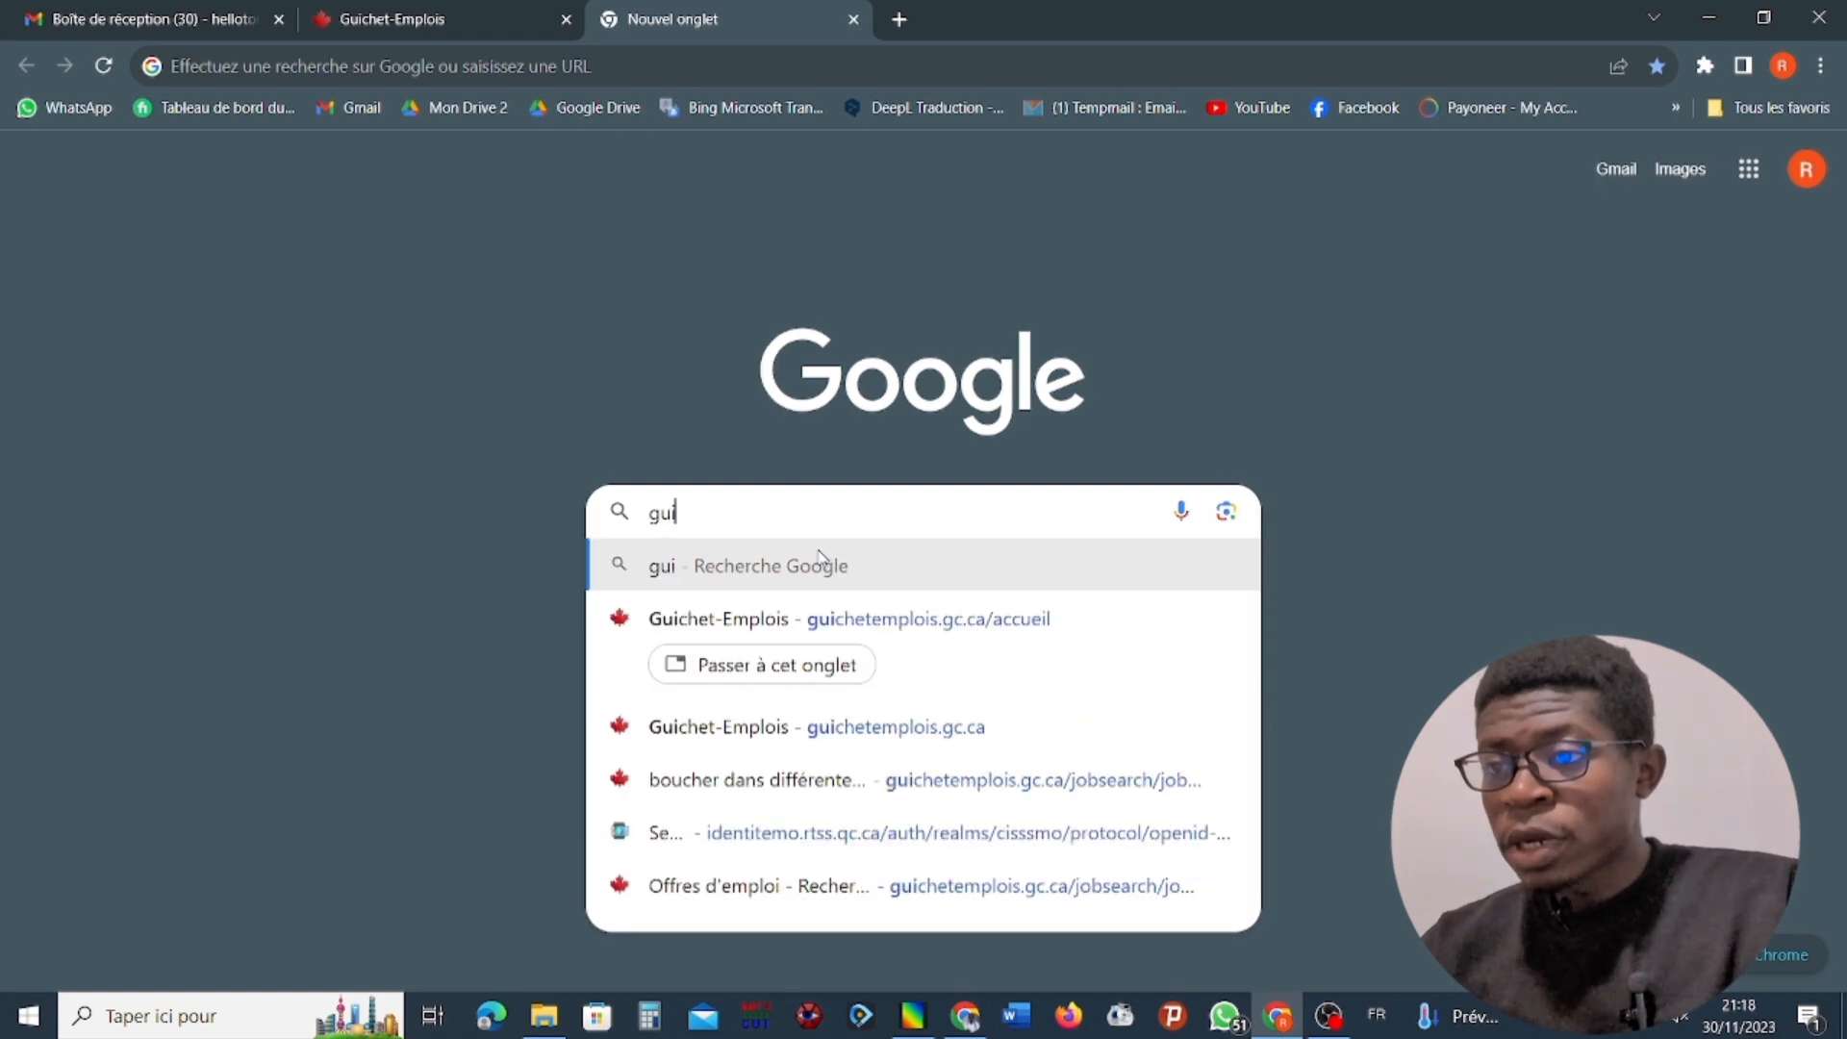
text(chet)
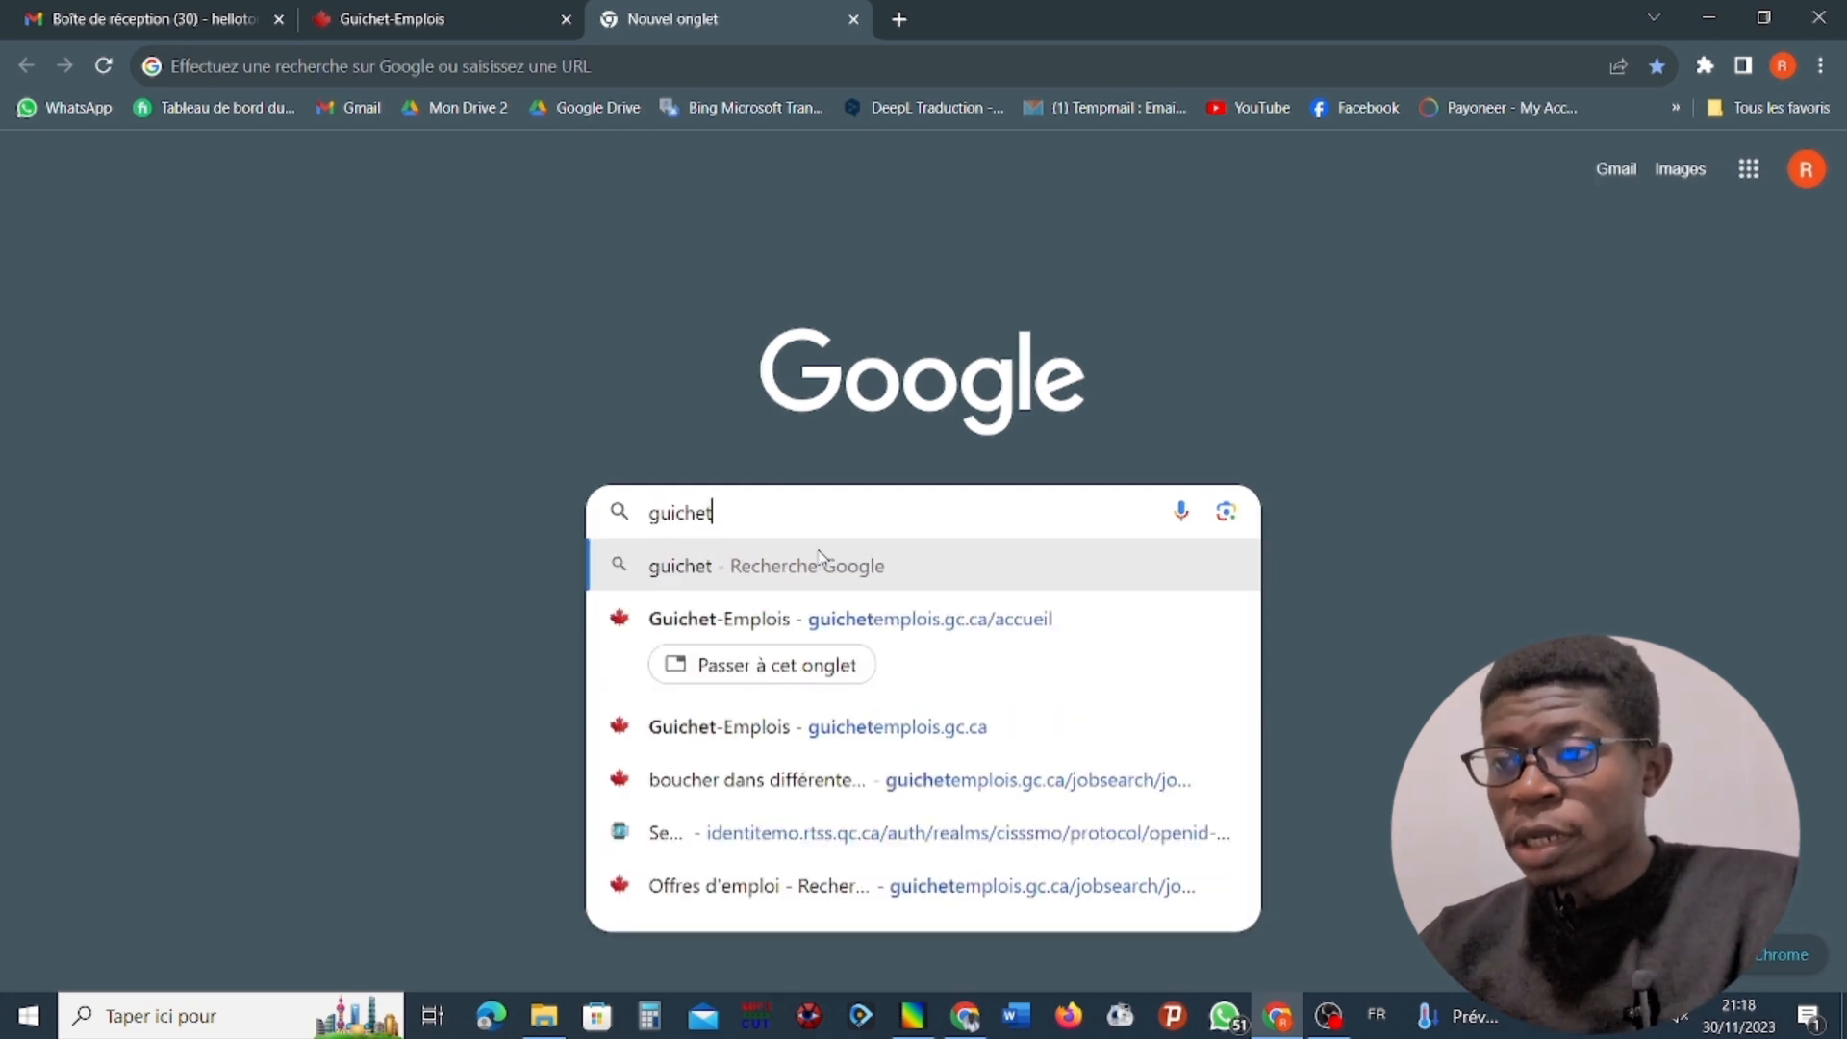
text( emplois)
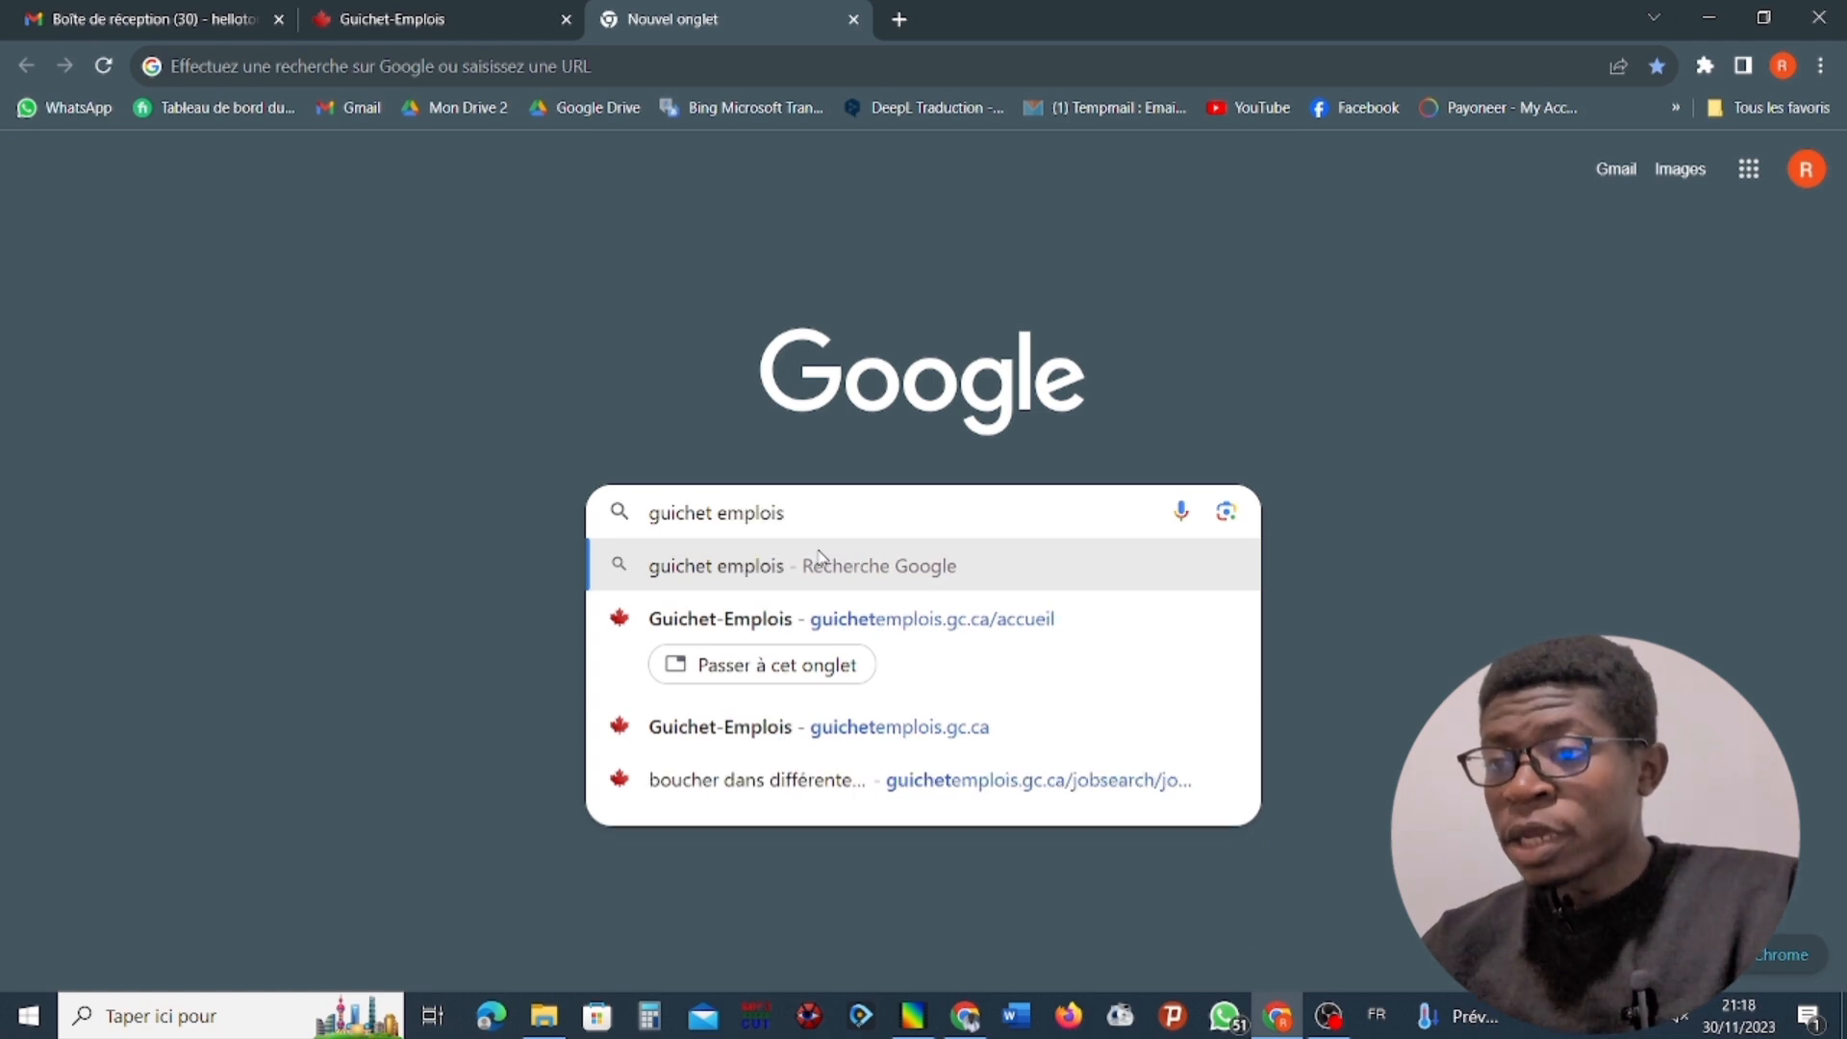
key(Return)
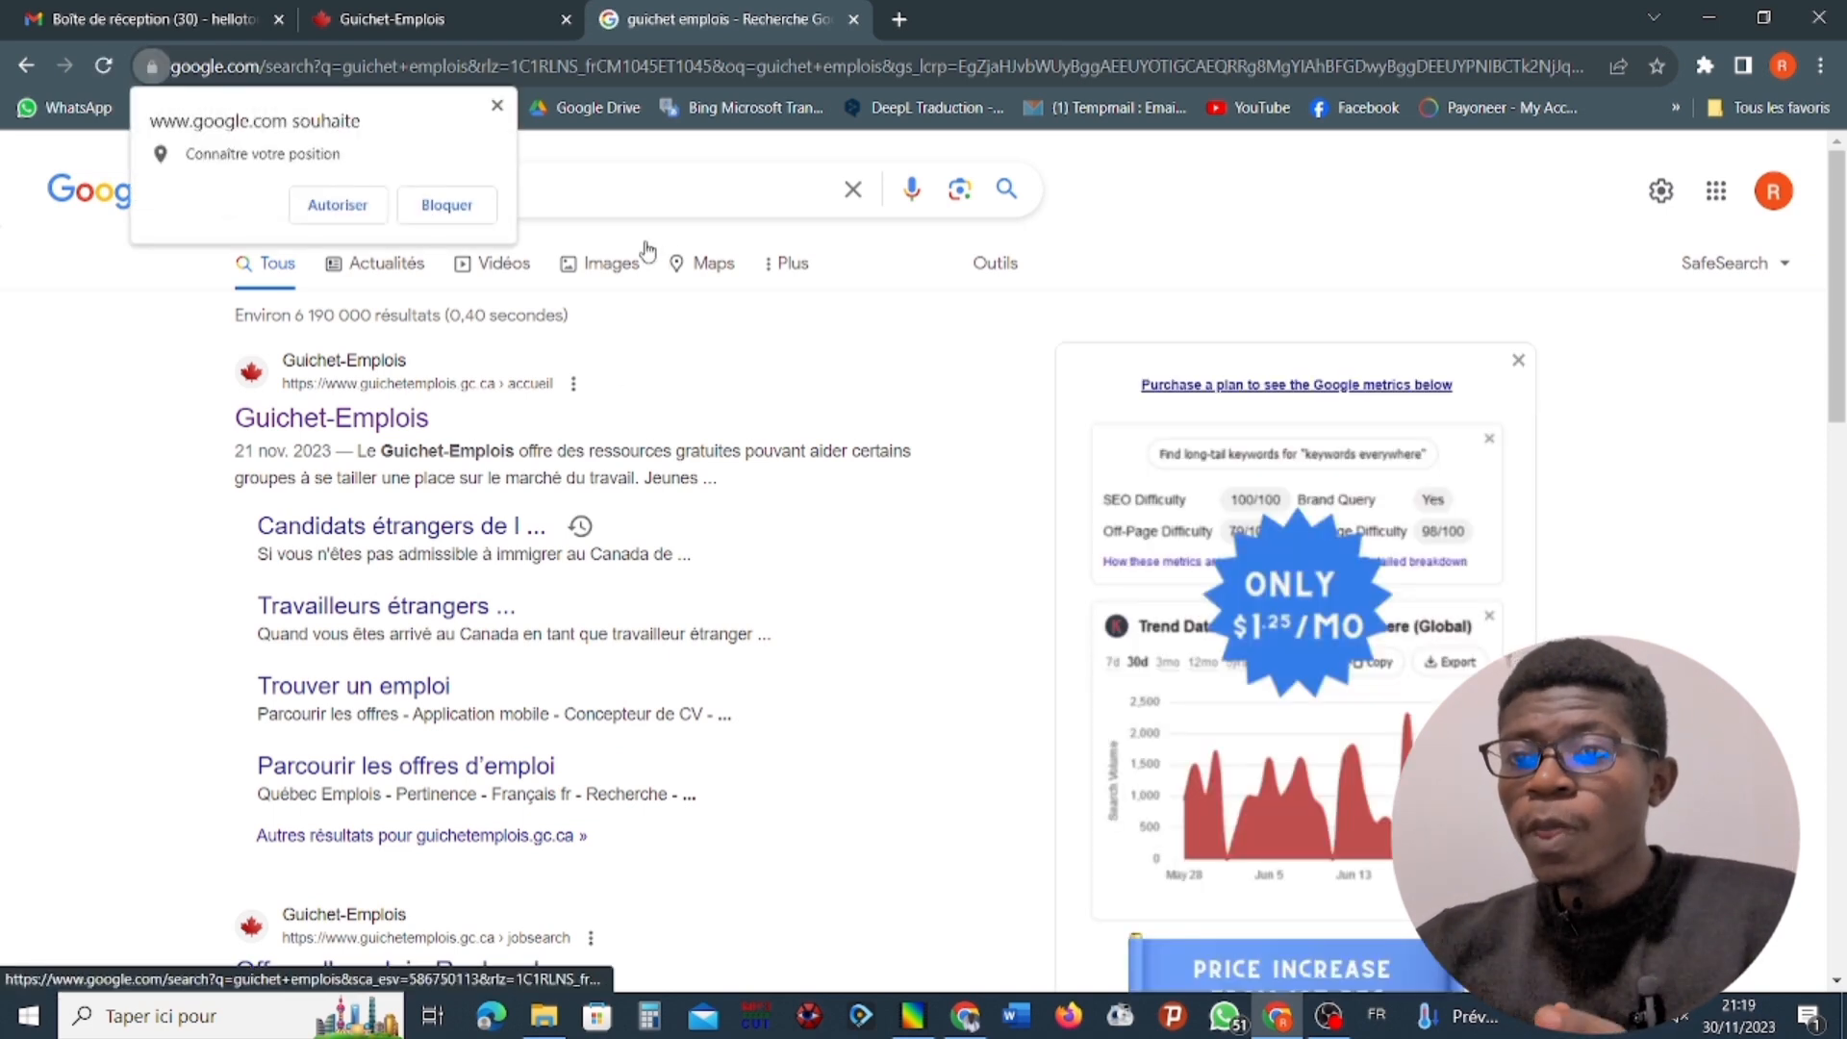
Allow Google to access the location and open the Guichet-Emplois home page from the search results.
click(334, 208)
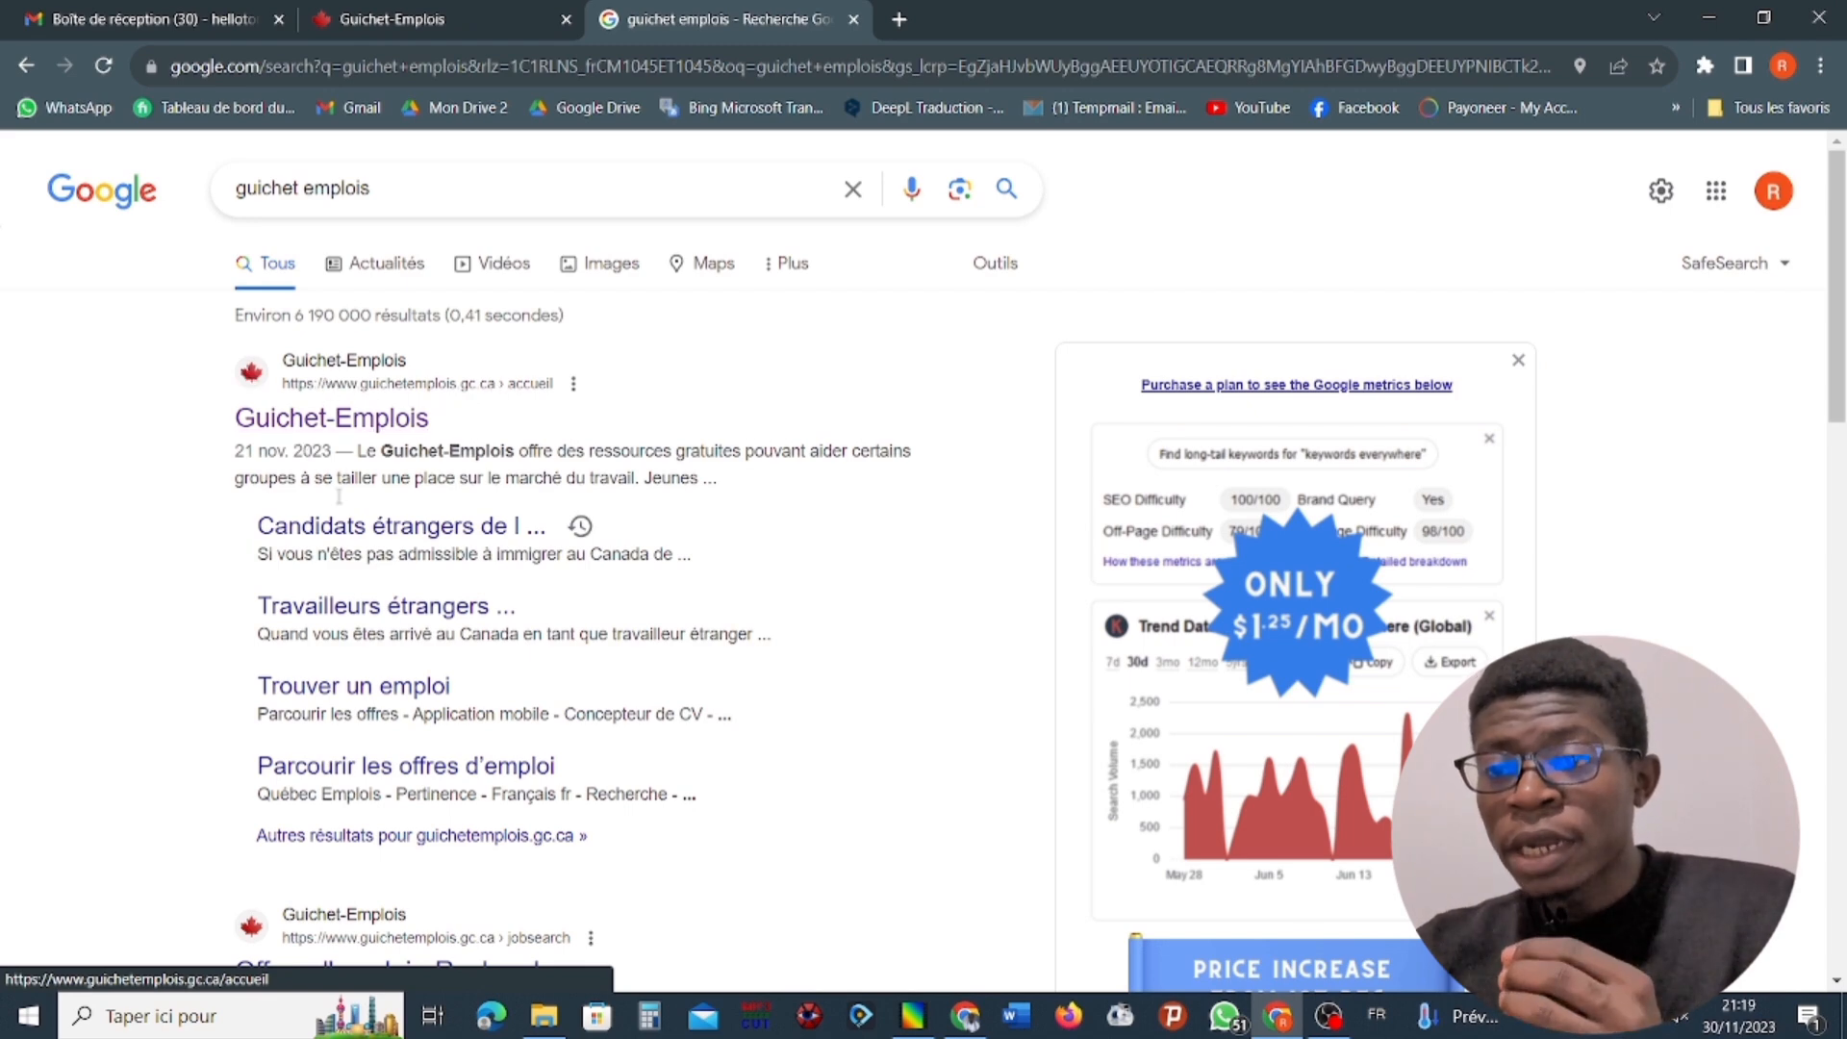
scroll(366, 719, down, 10)
scroll(366, 720, up, 10)
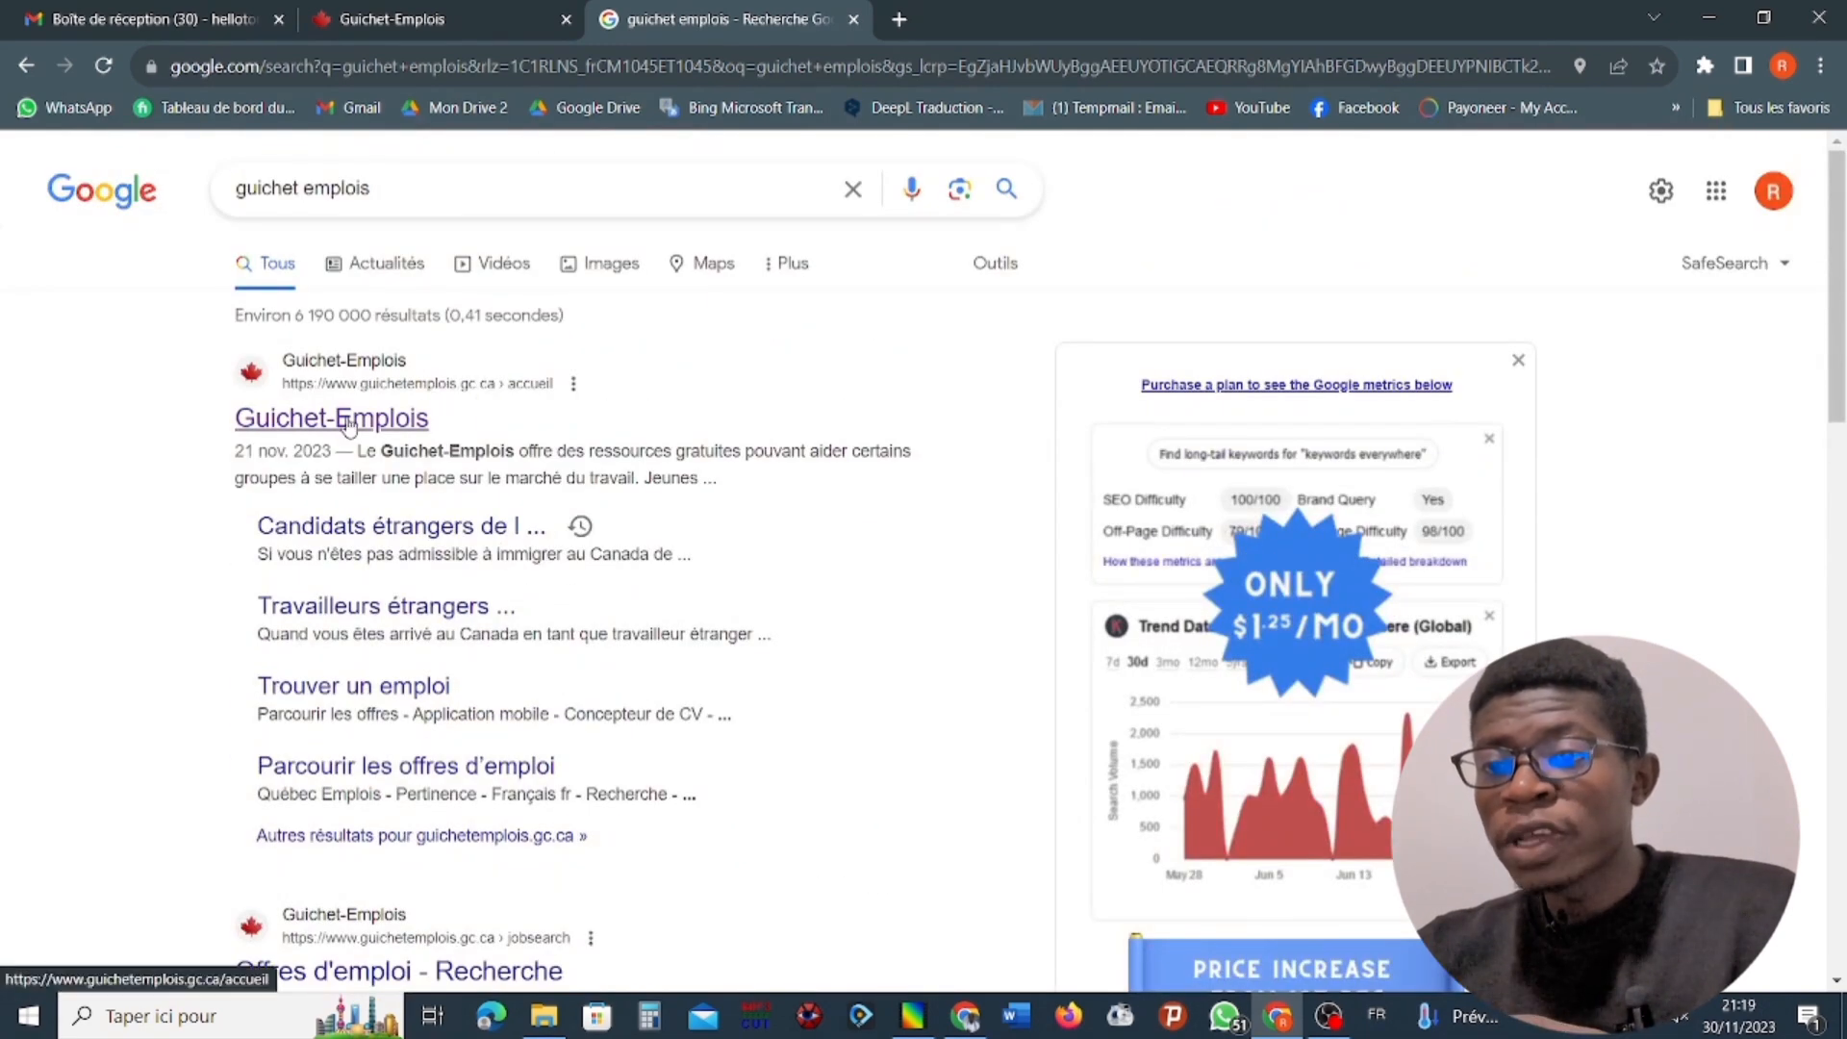
drag(349, 424, 396, 419)
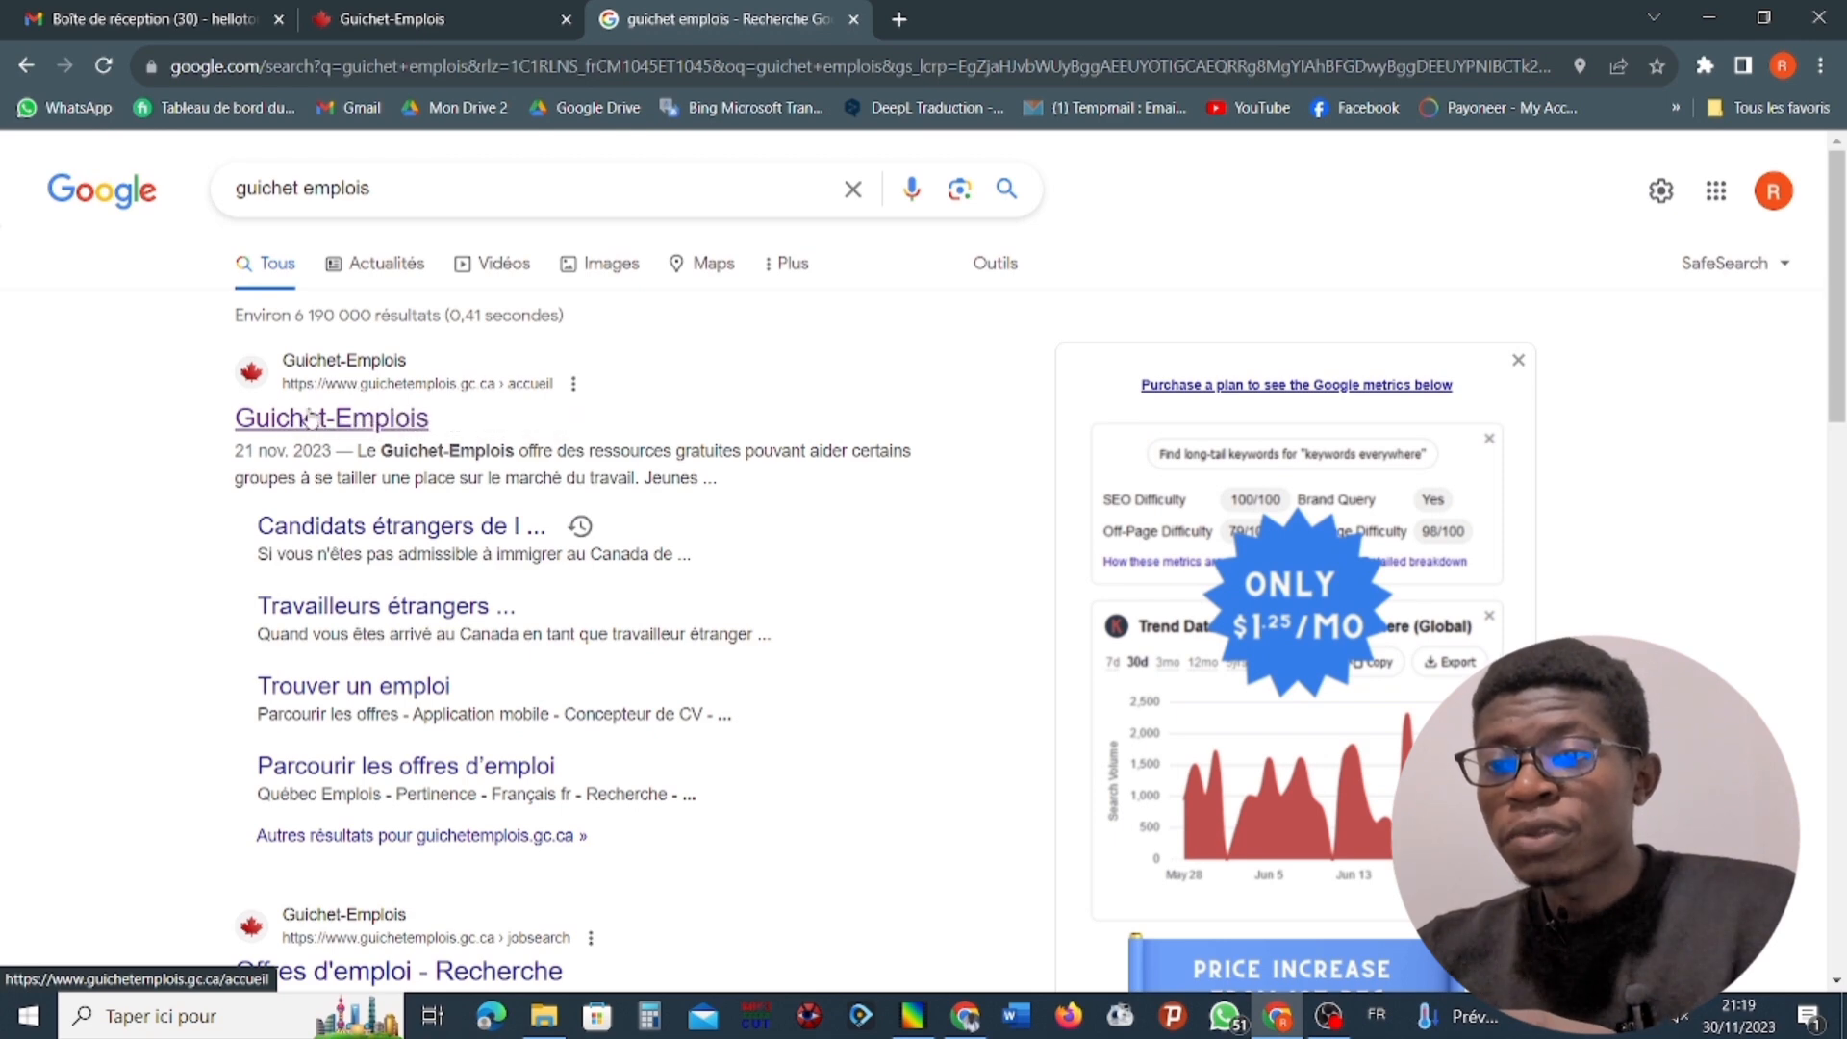
click(327, 424)
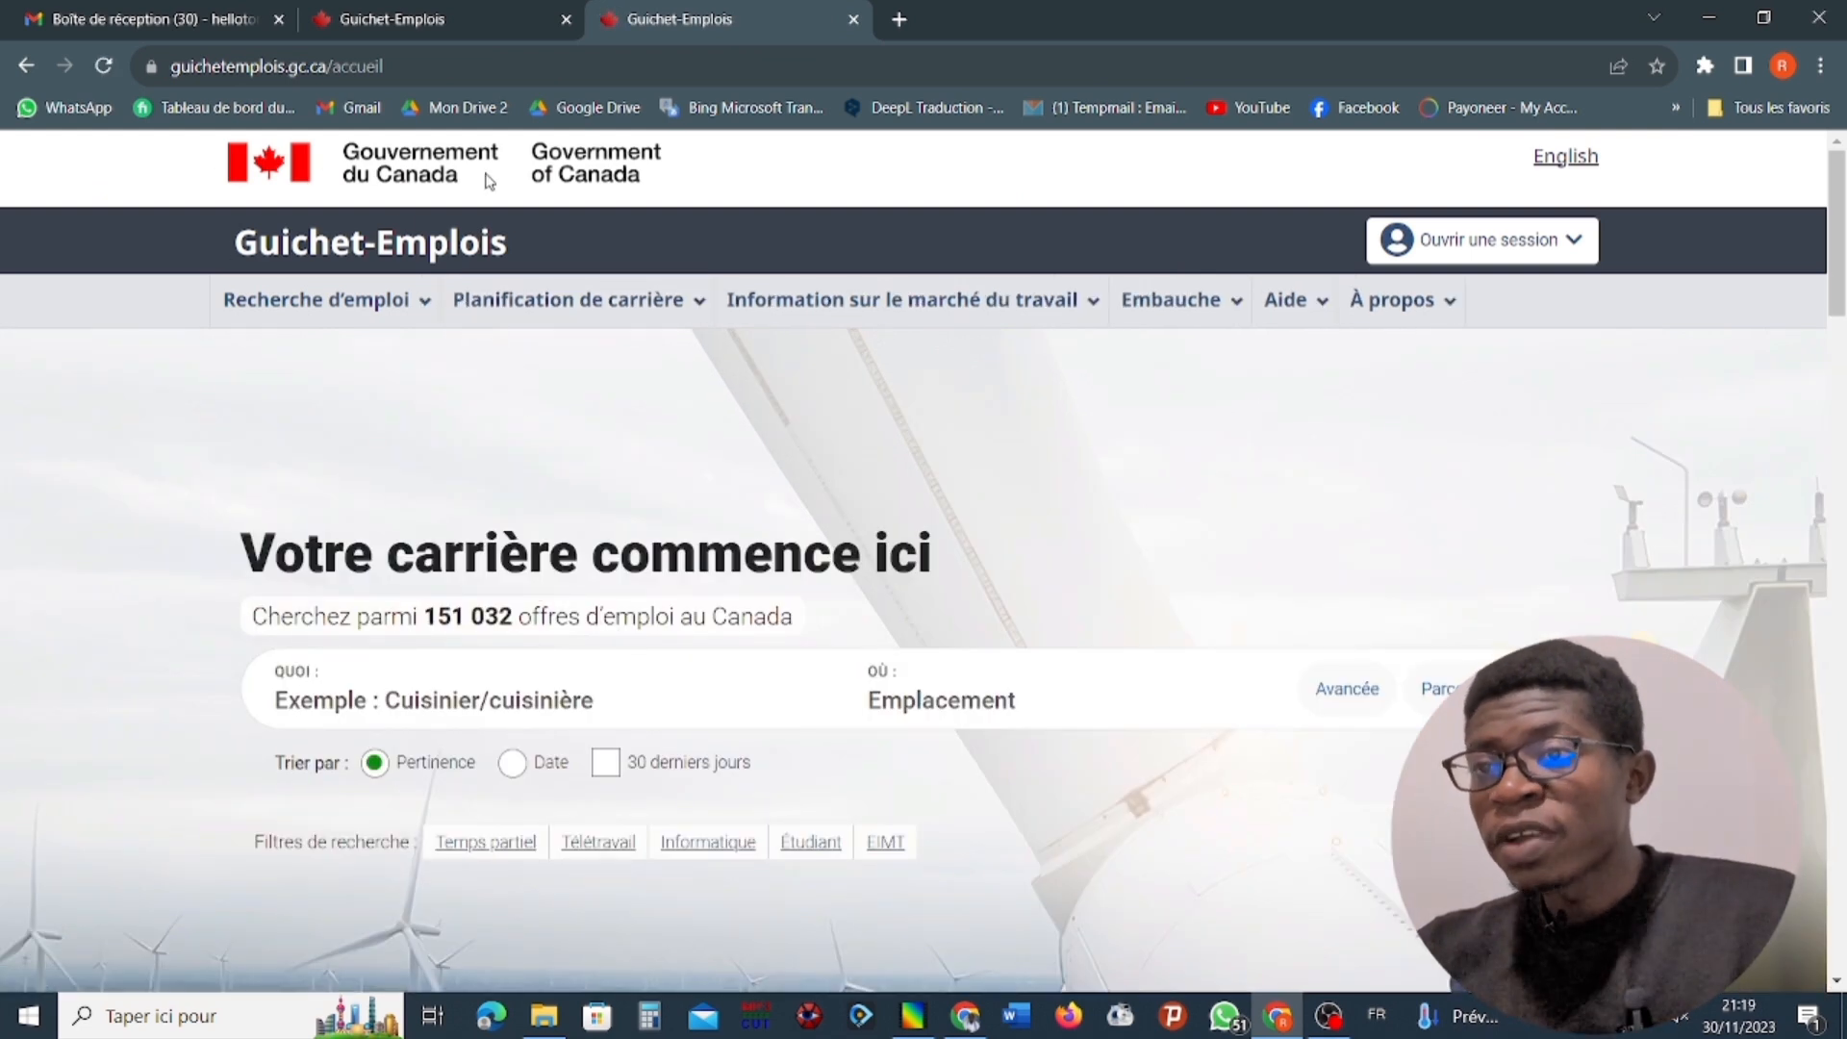
Close the older duplicate Guichet-Emplois tab and open the sign-in page for job seekers (Chercheurs d'emploi).
click(565, 20)
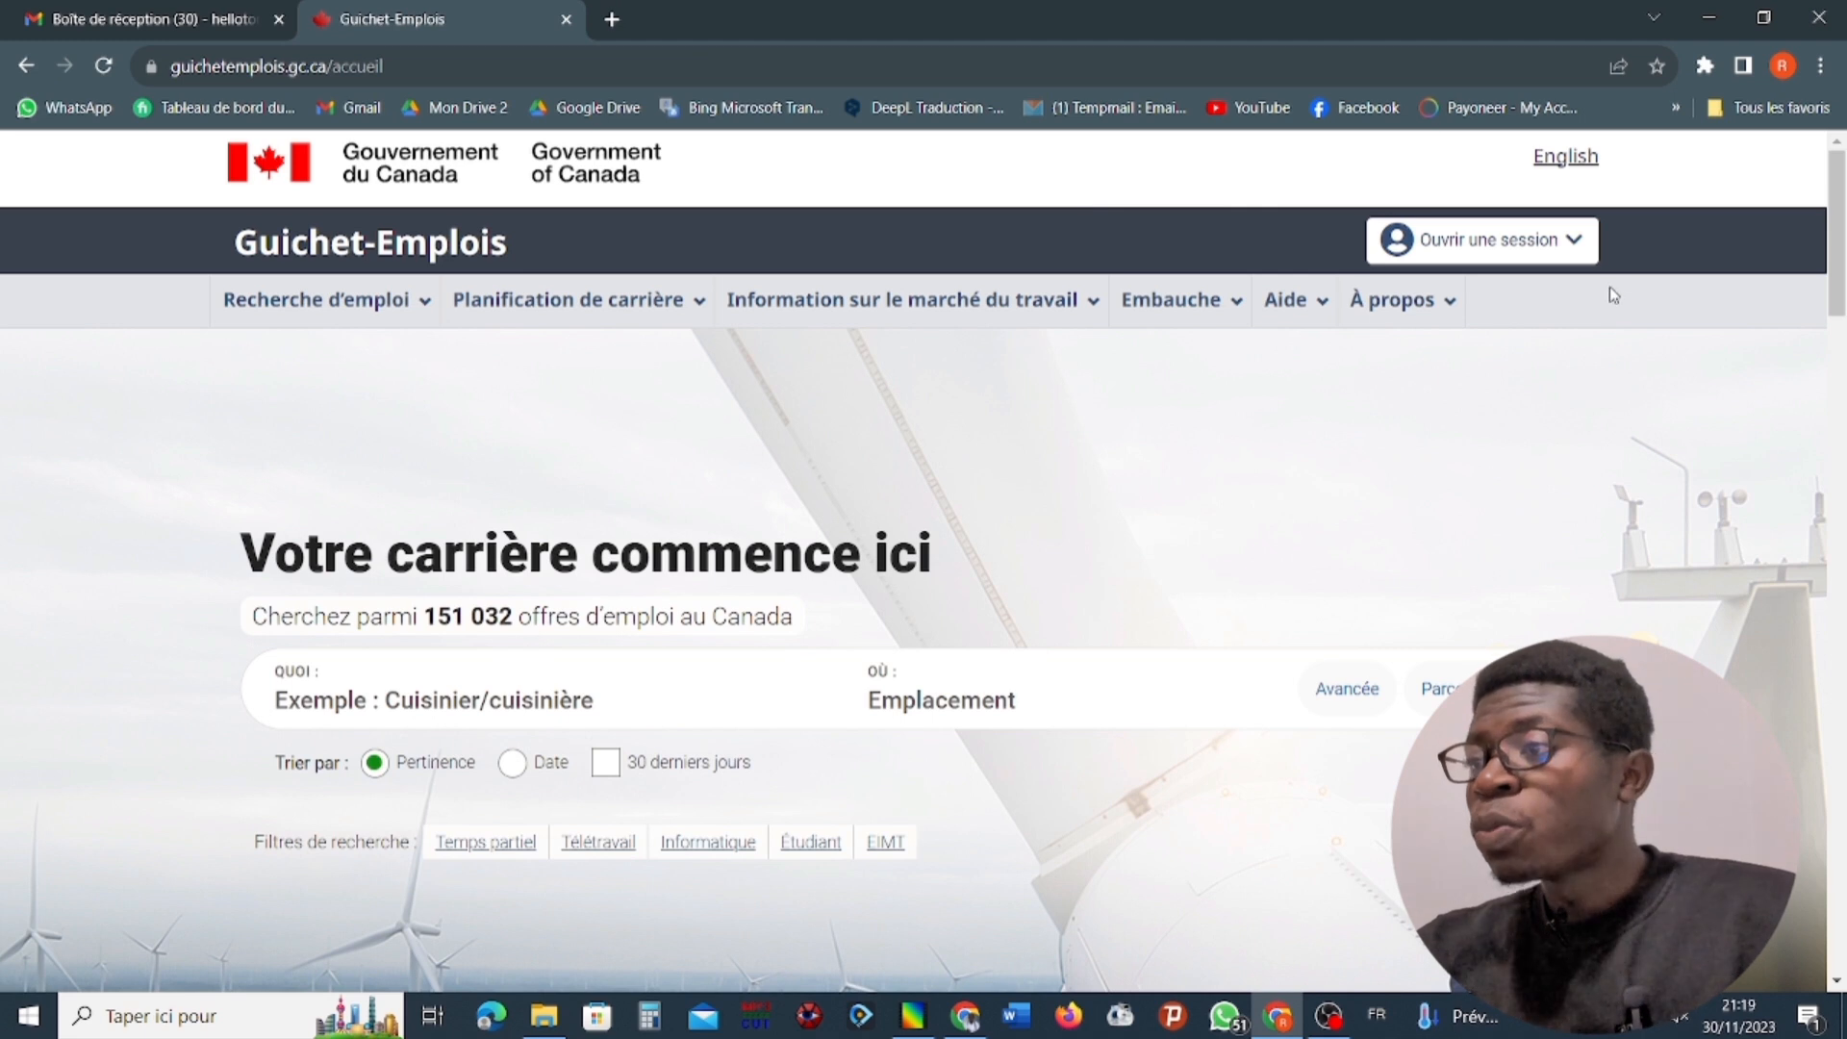
click(1571, 246)
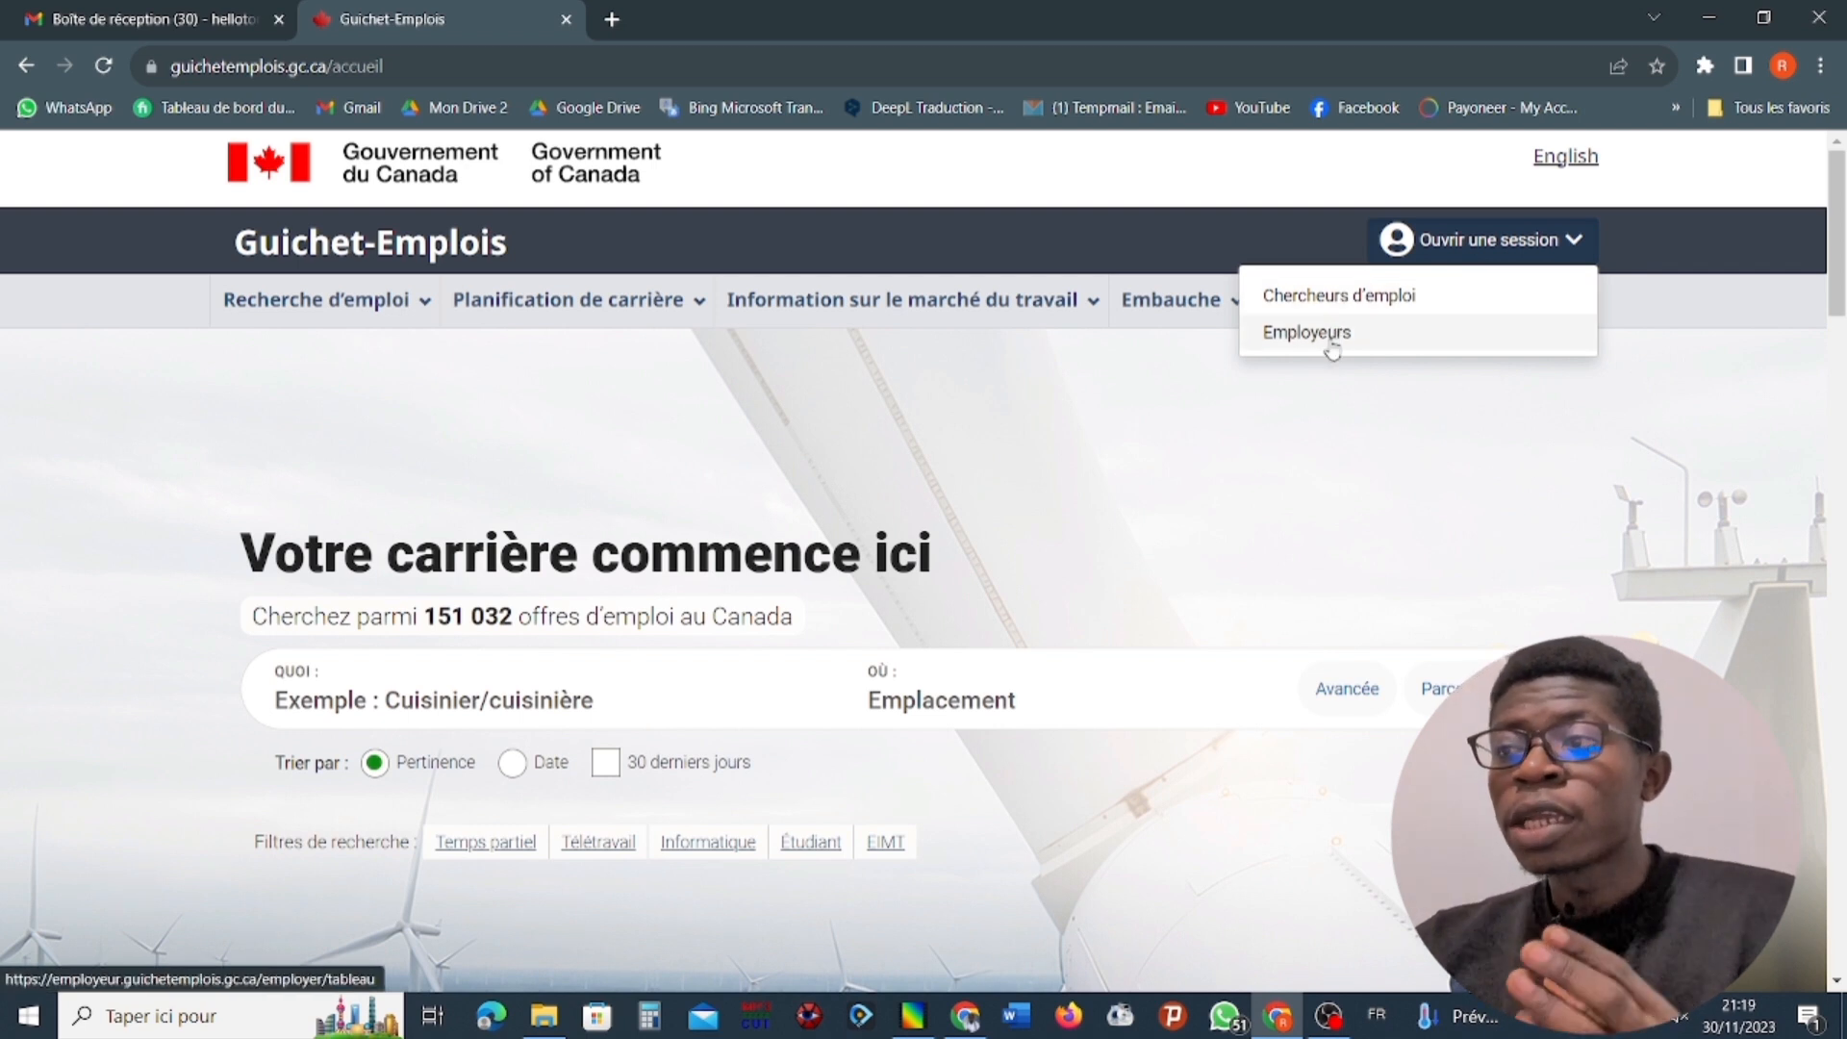
click(1348, 302)
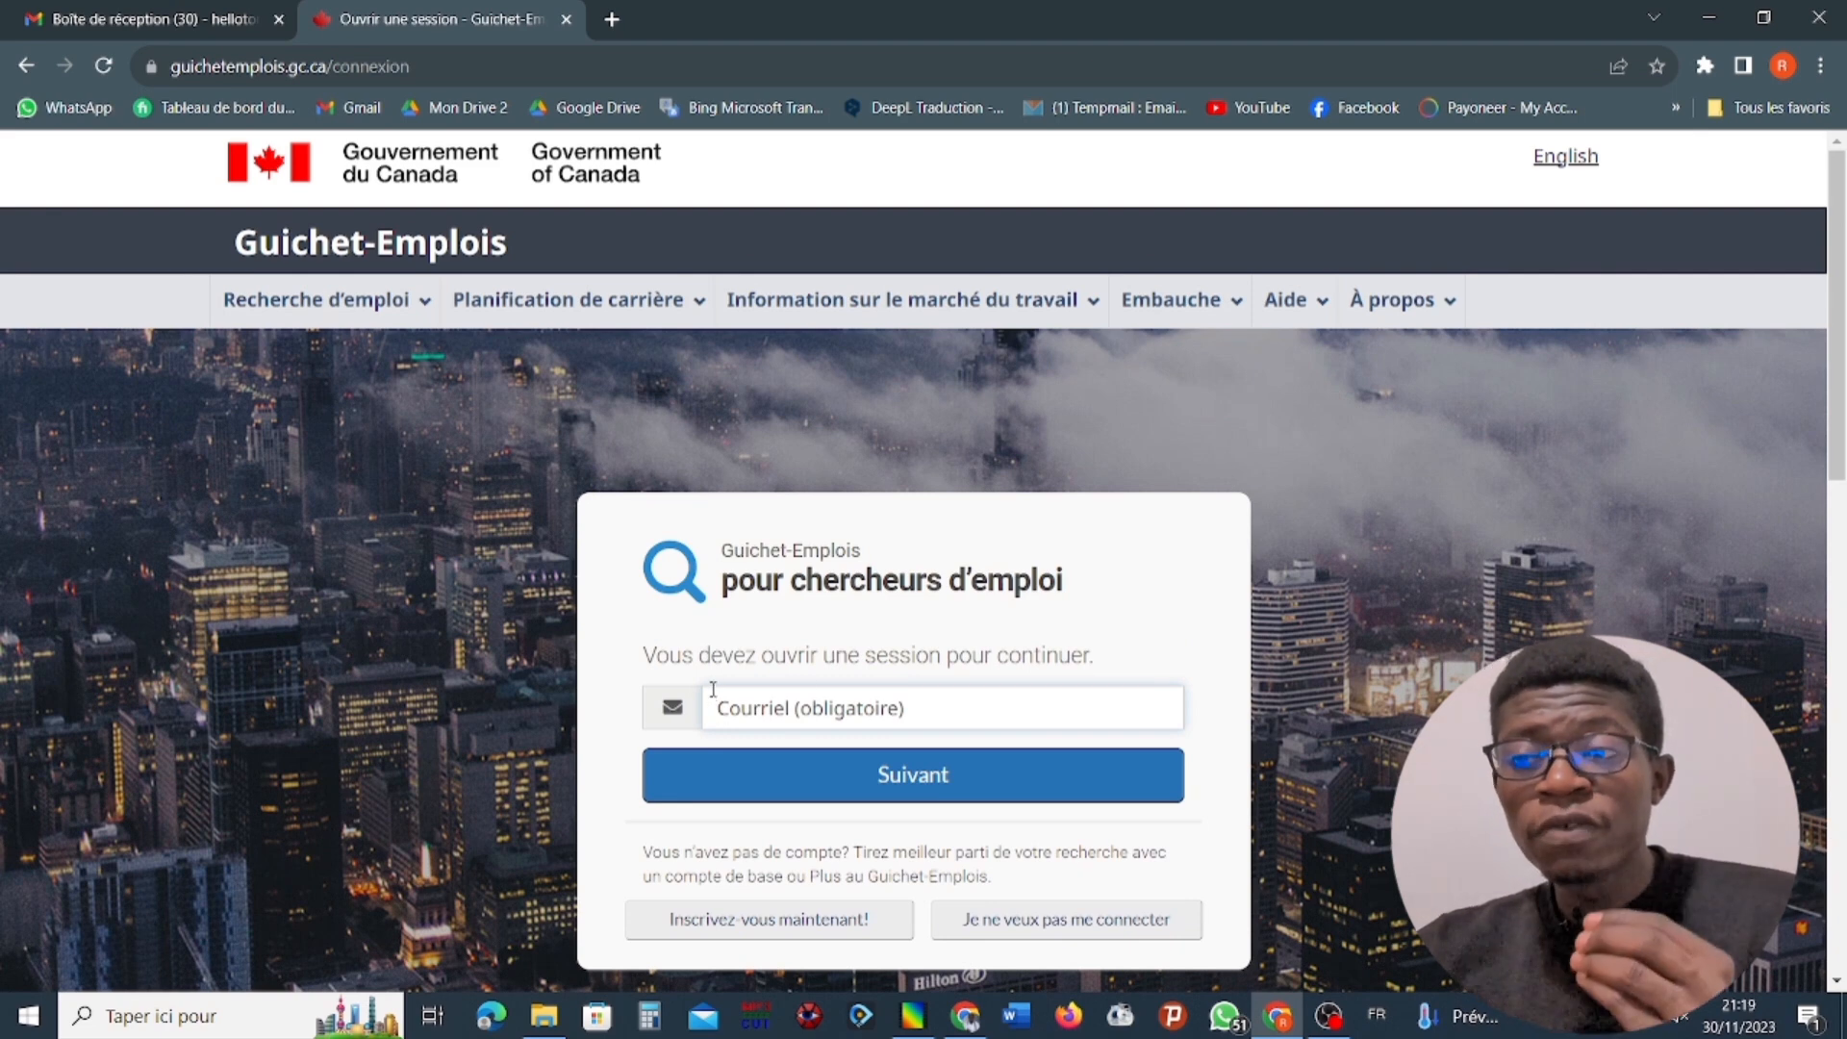
scroll(715, 660, down, 2)
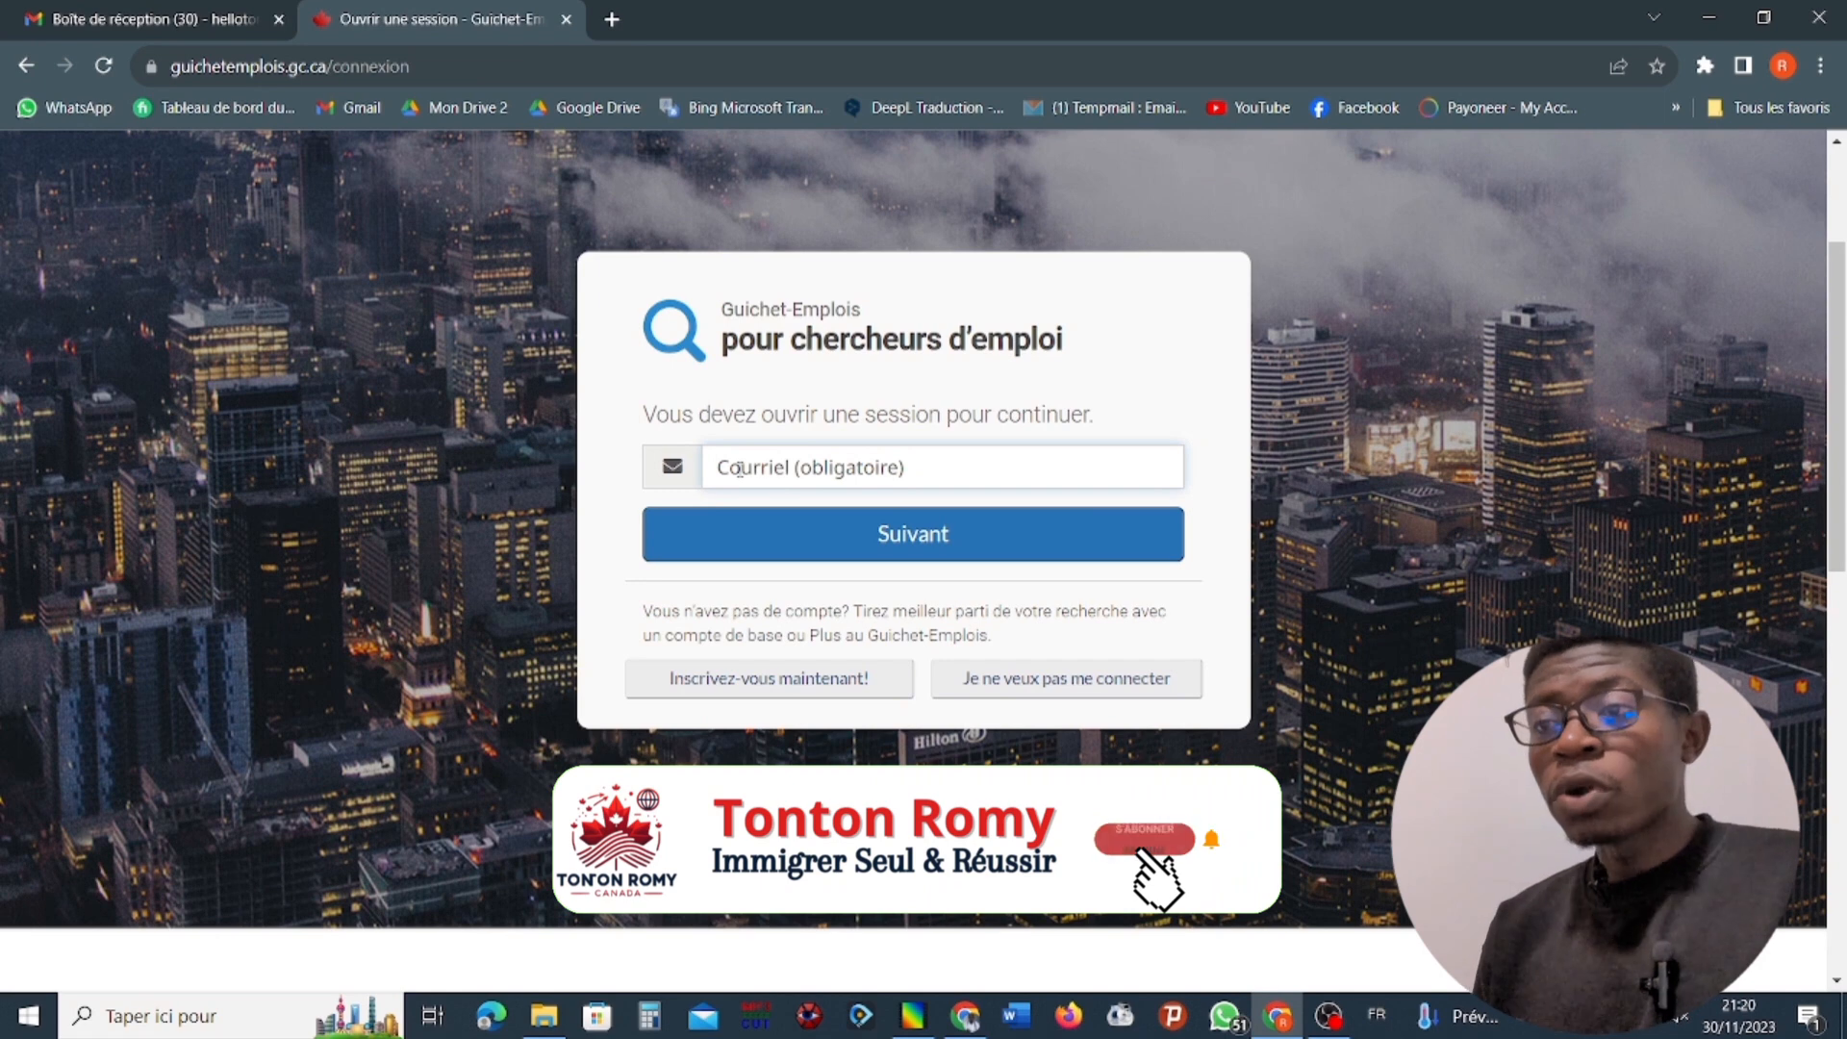
click(738, 469)
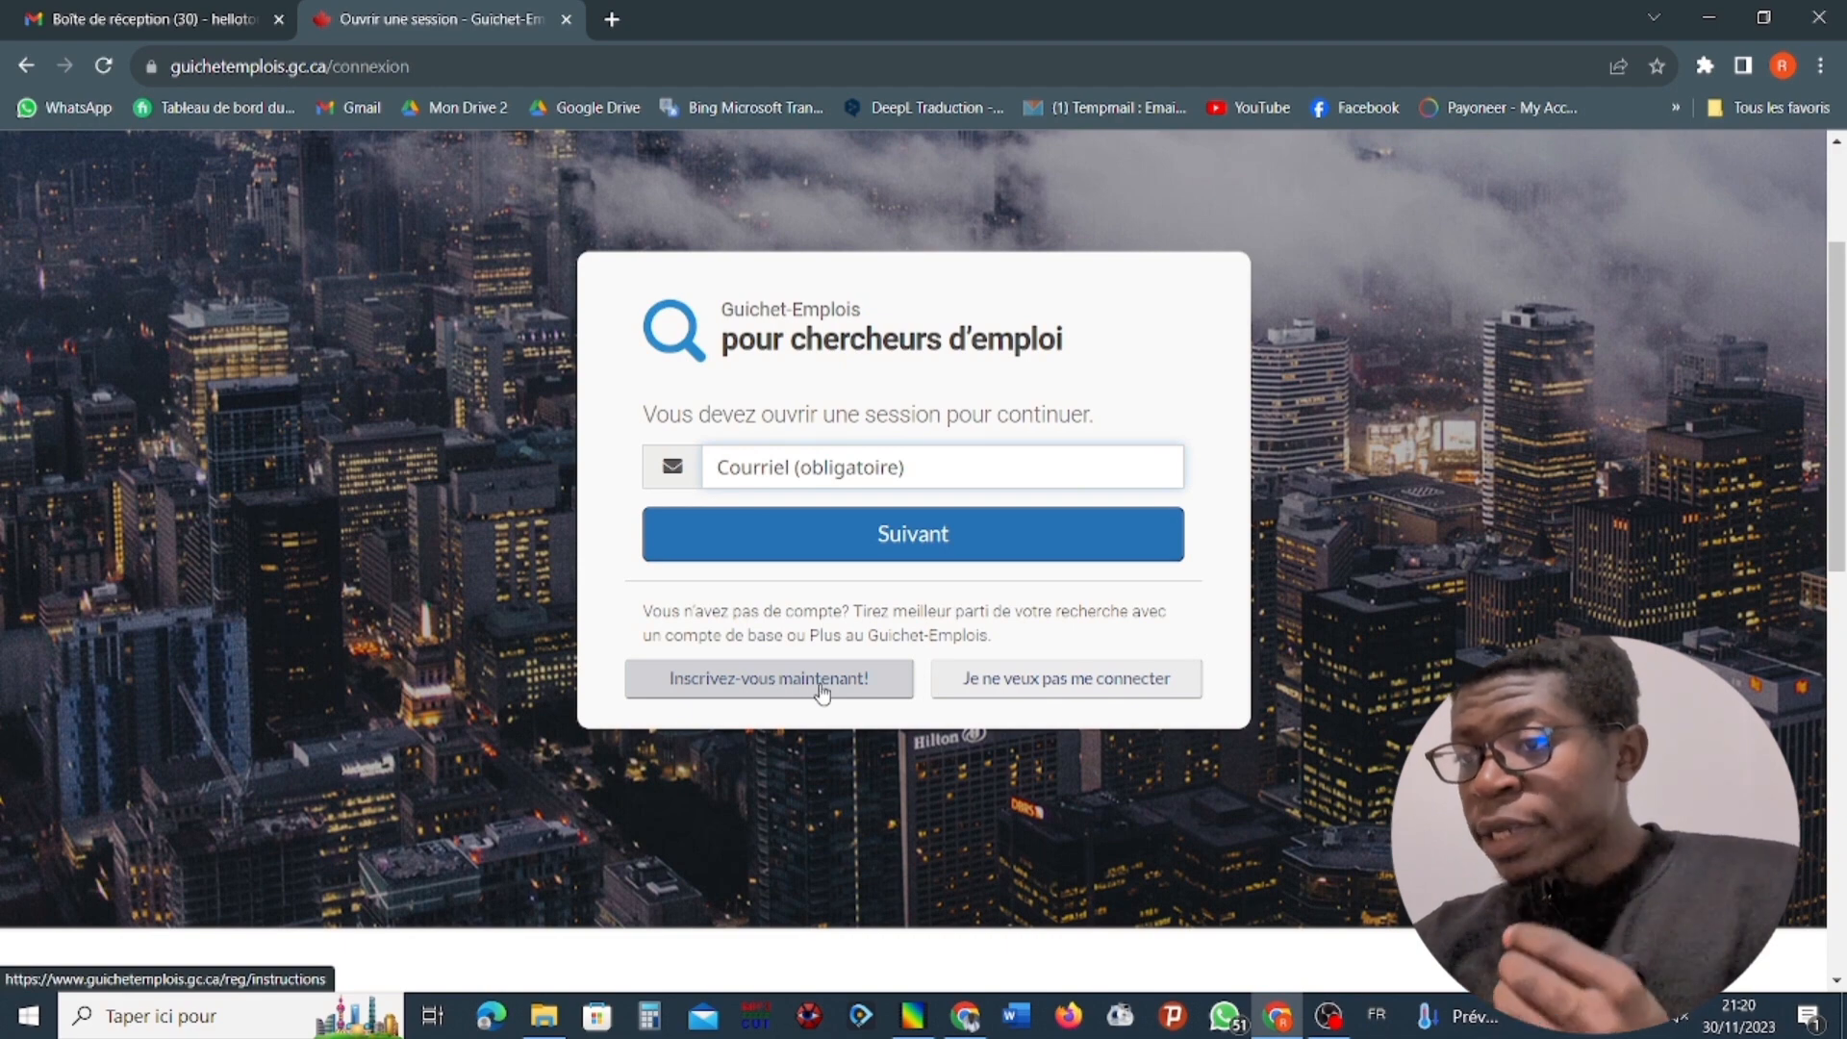
Start registering a new job seeker account and review the comparison of account types down to the account choices.
click(822, 690)
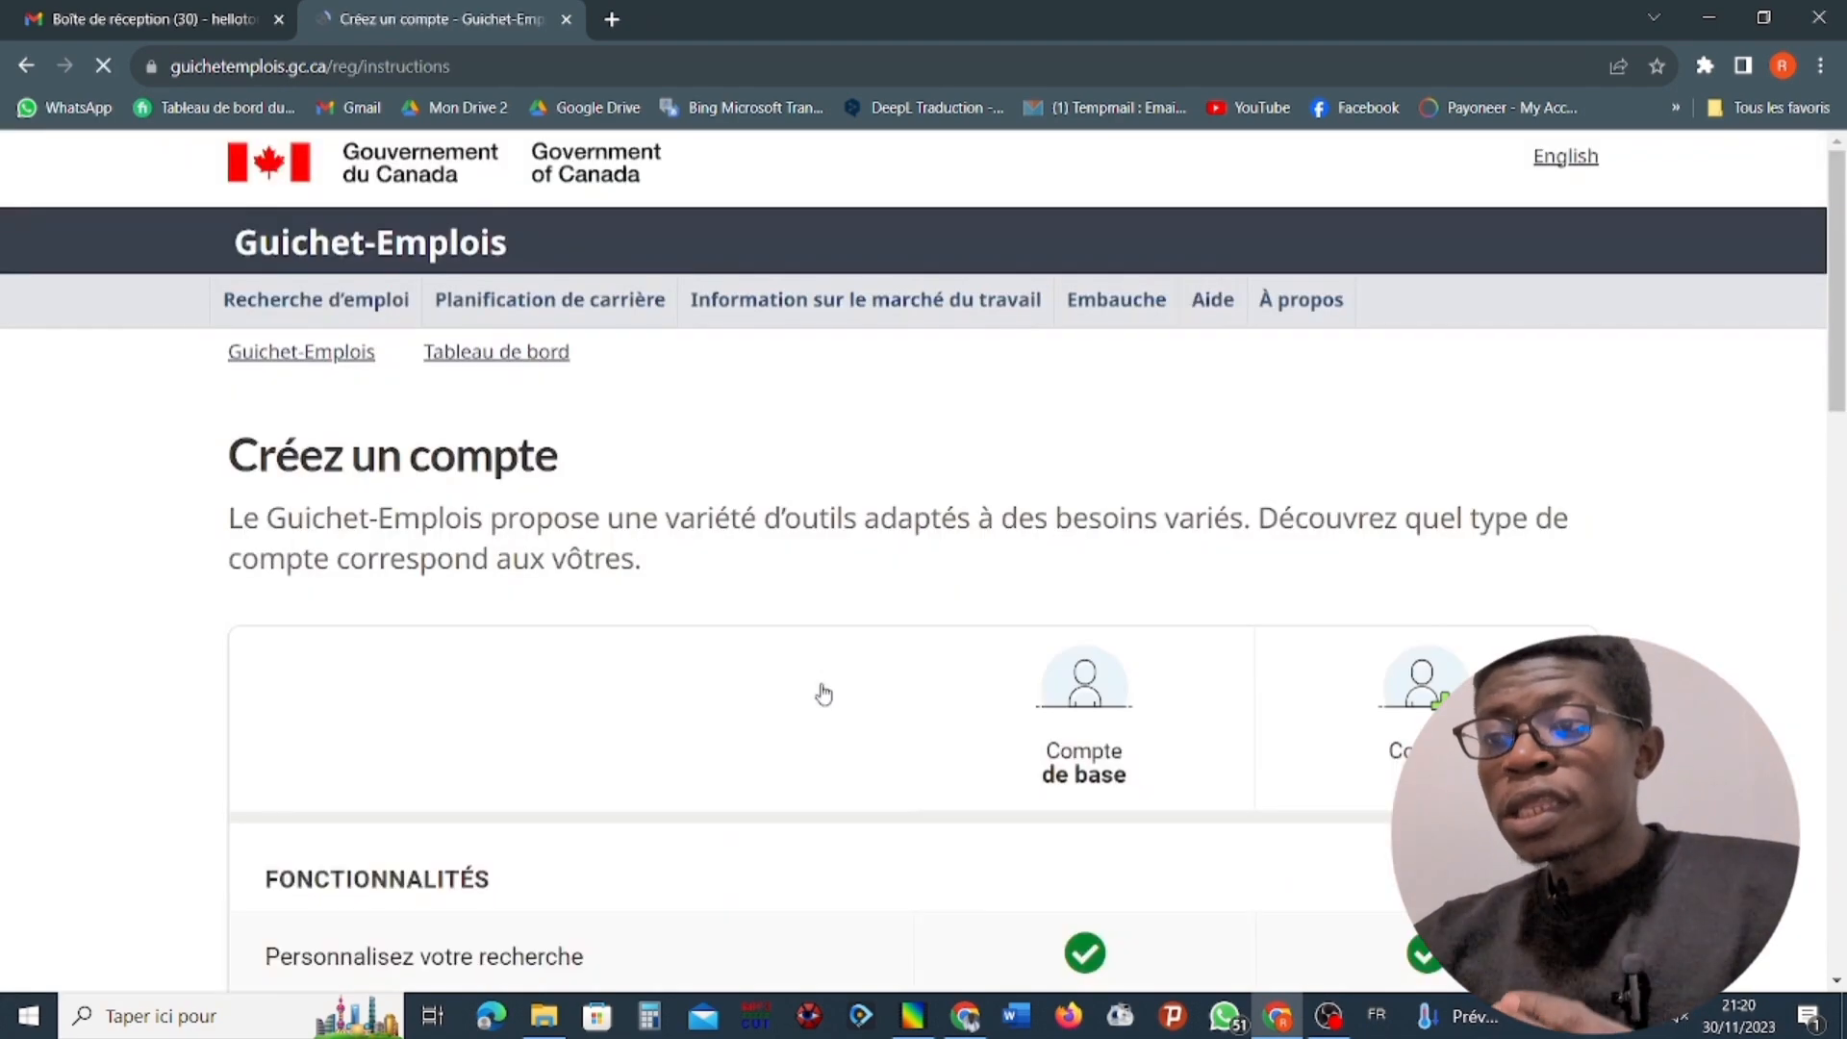
scroll(558, 702, down, 10)
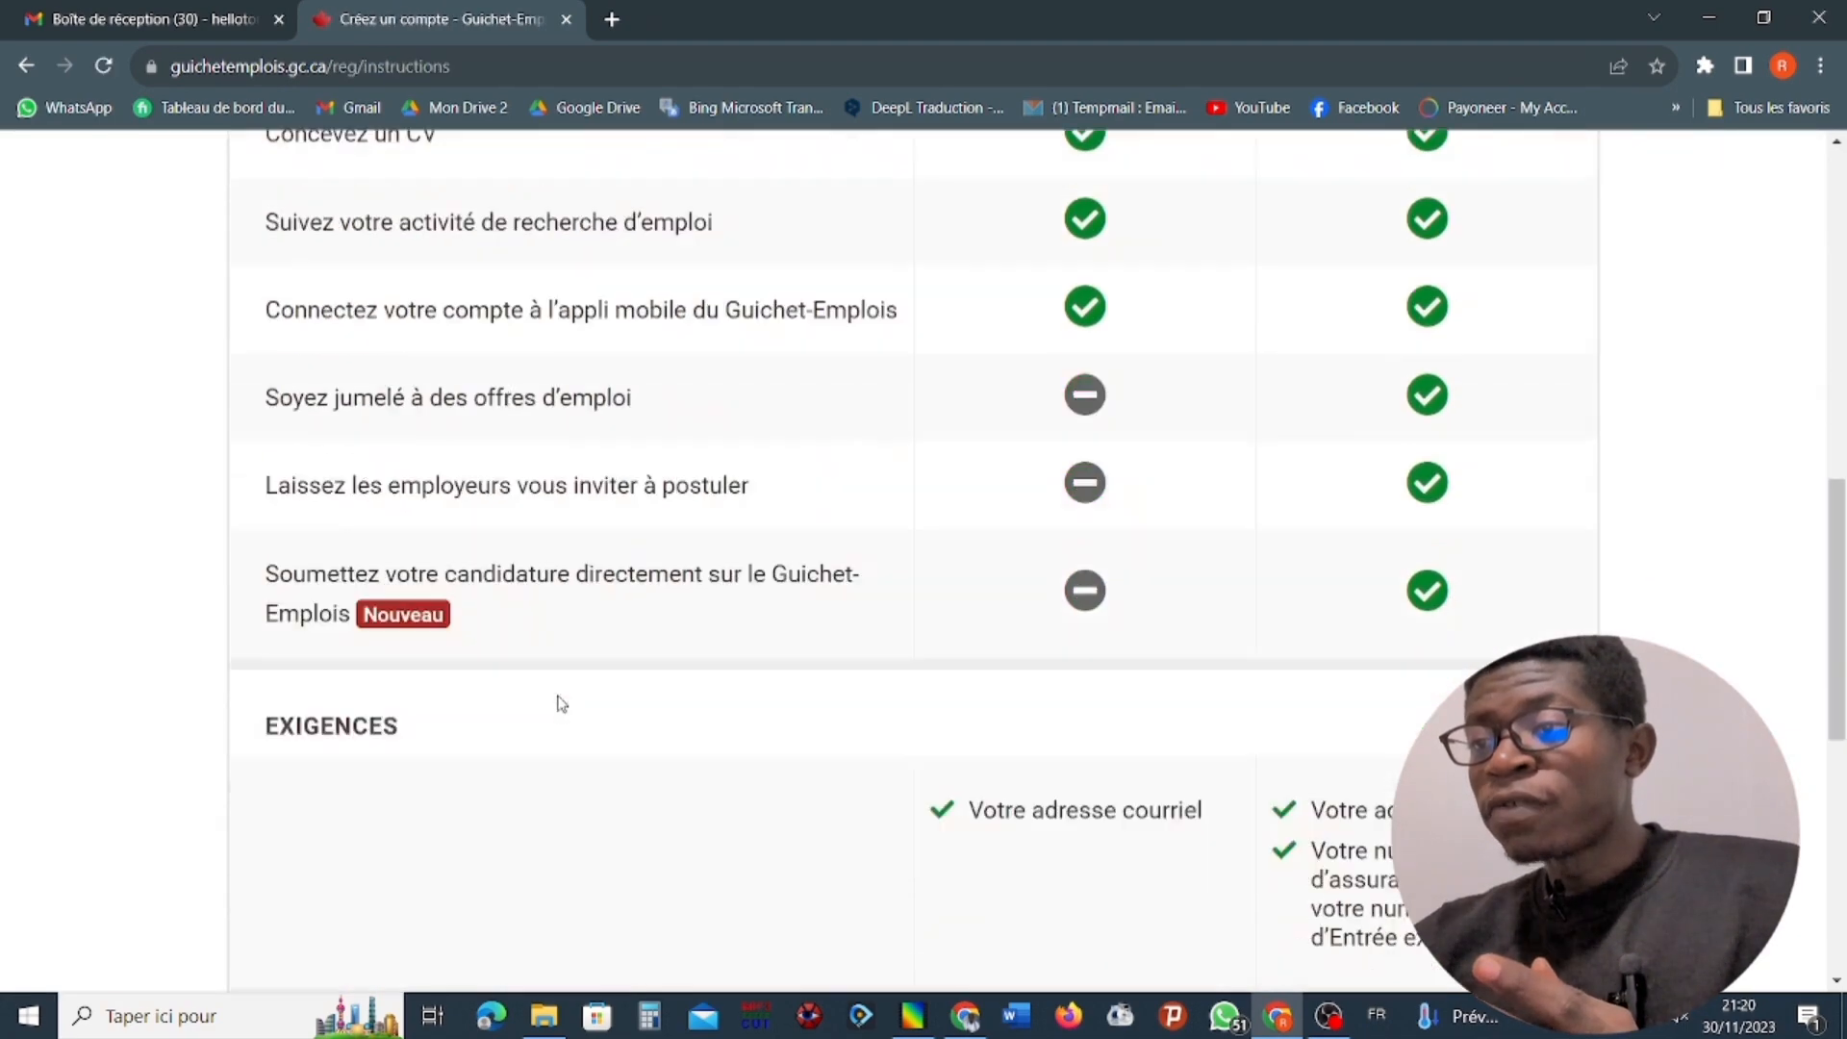
scroll(560, 703, up, 6)
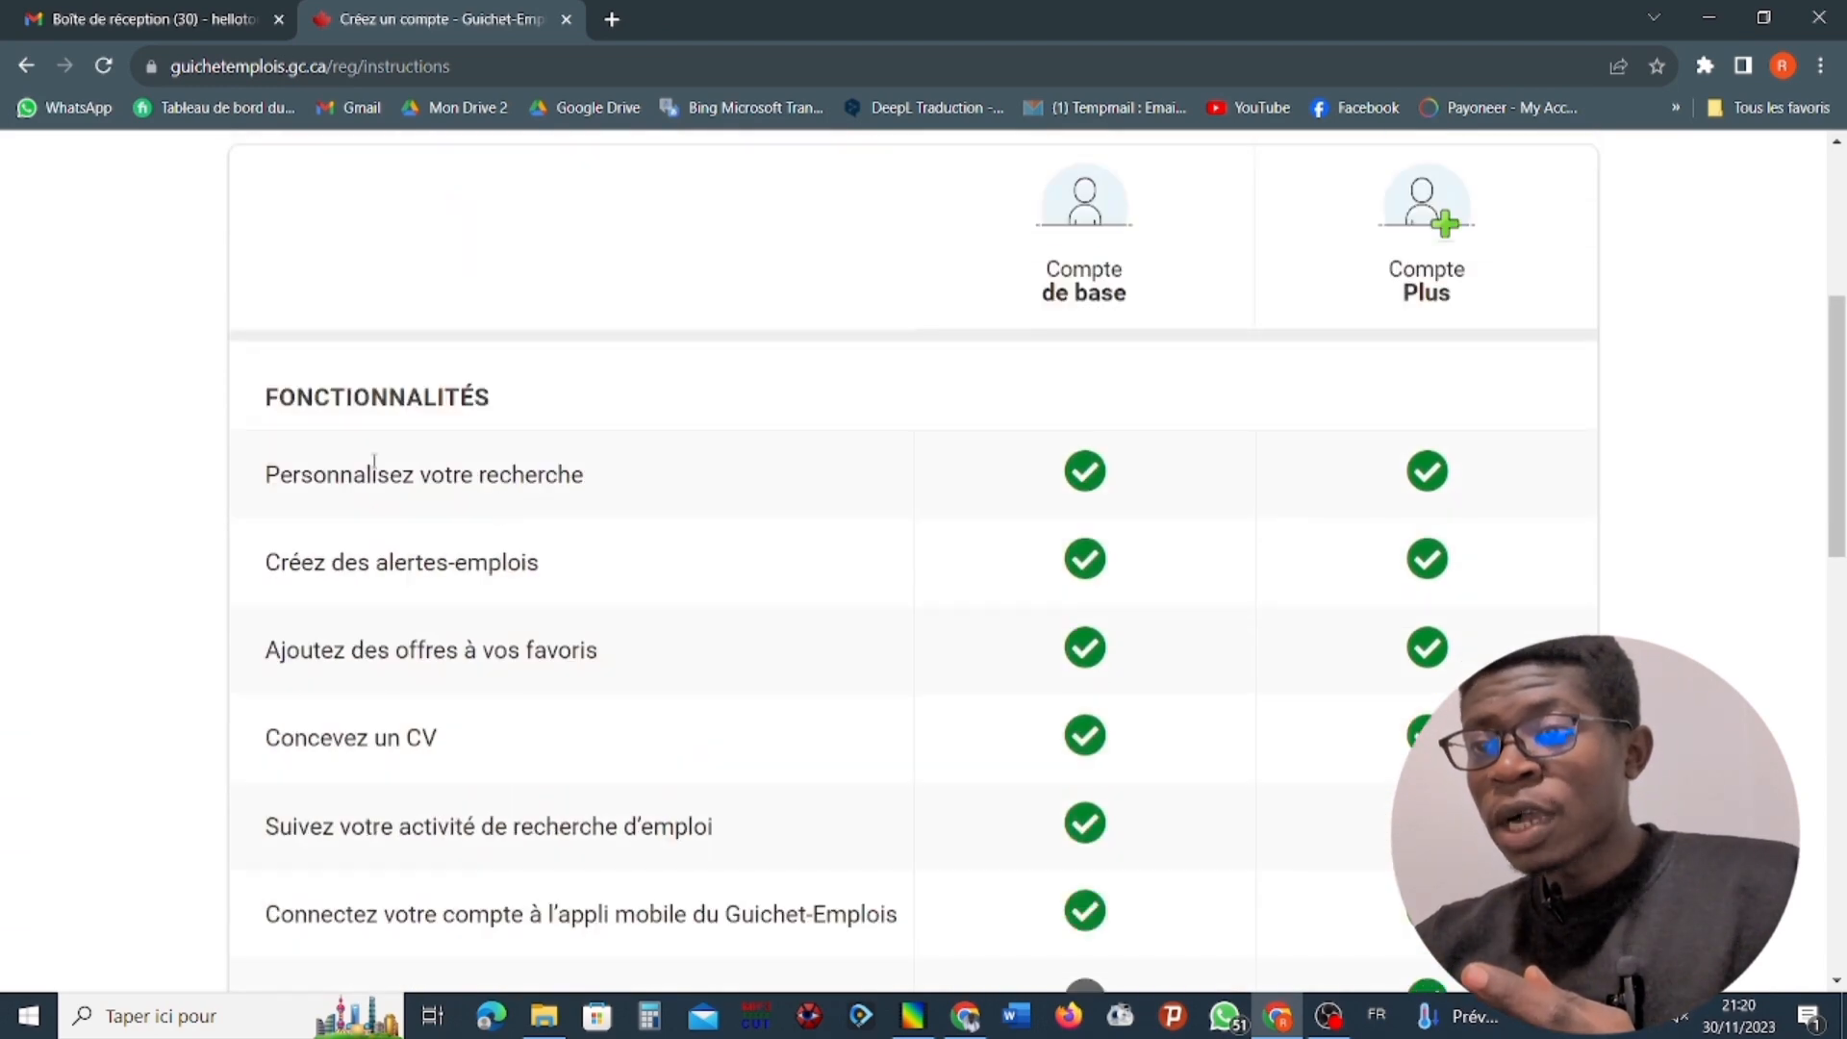
scroll(1169, 294, down, 6)
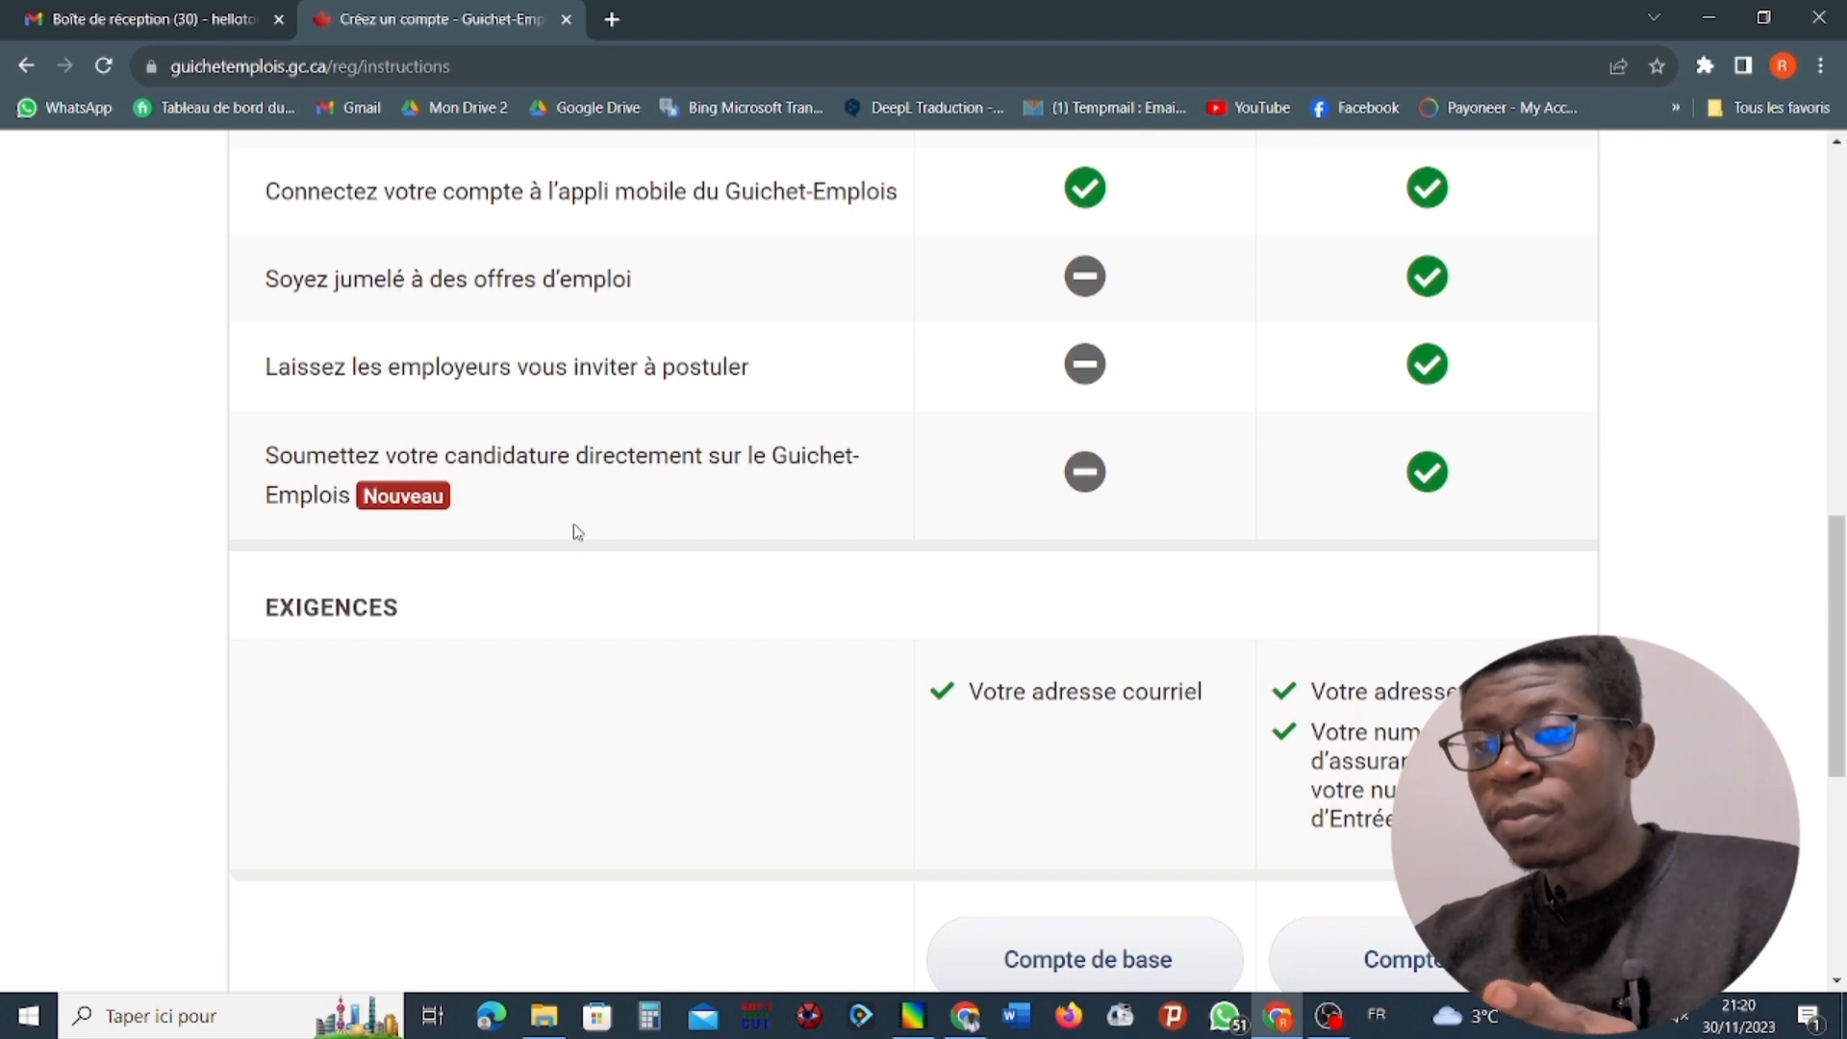
scroll(286, 282, down, 6)
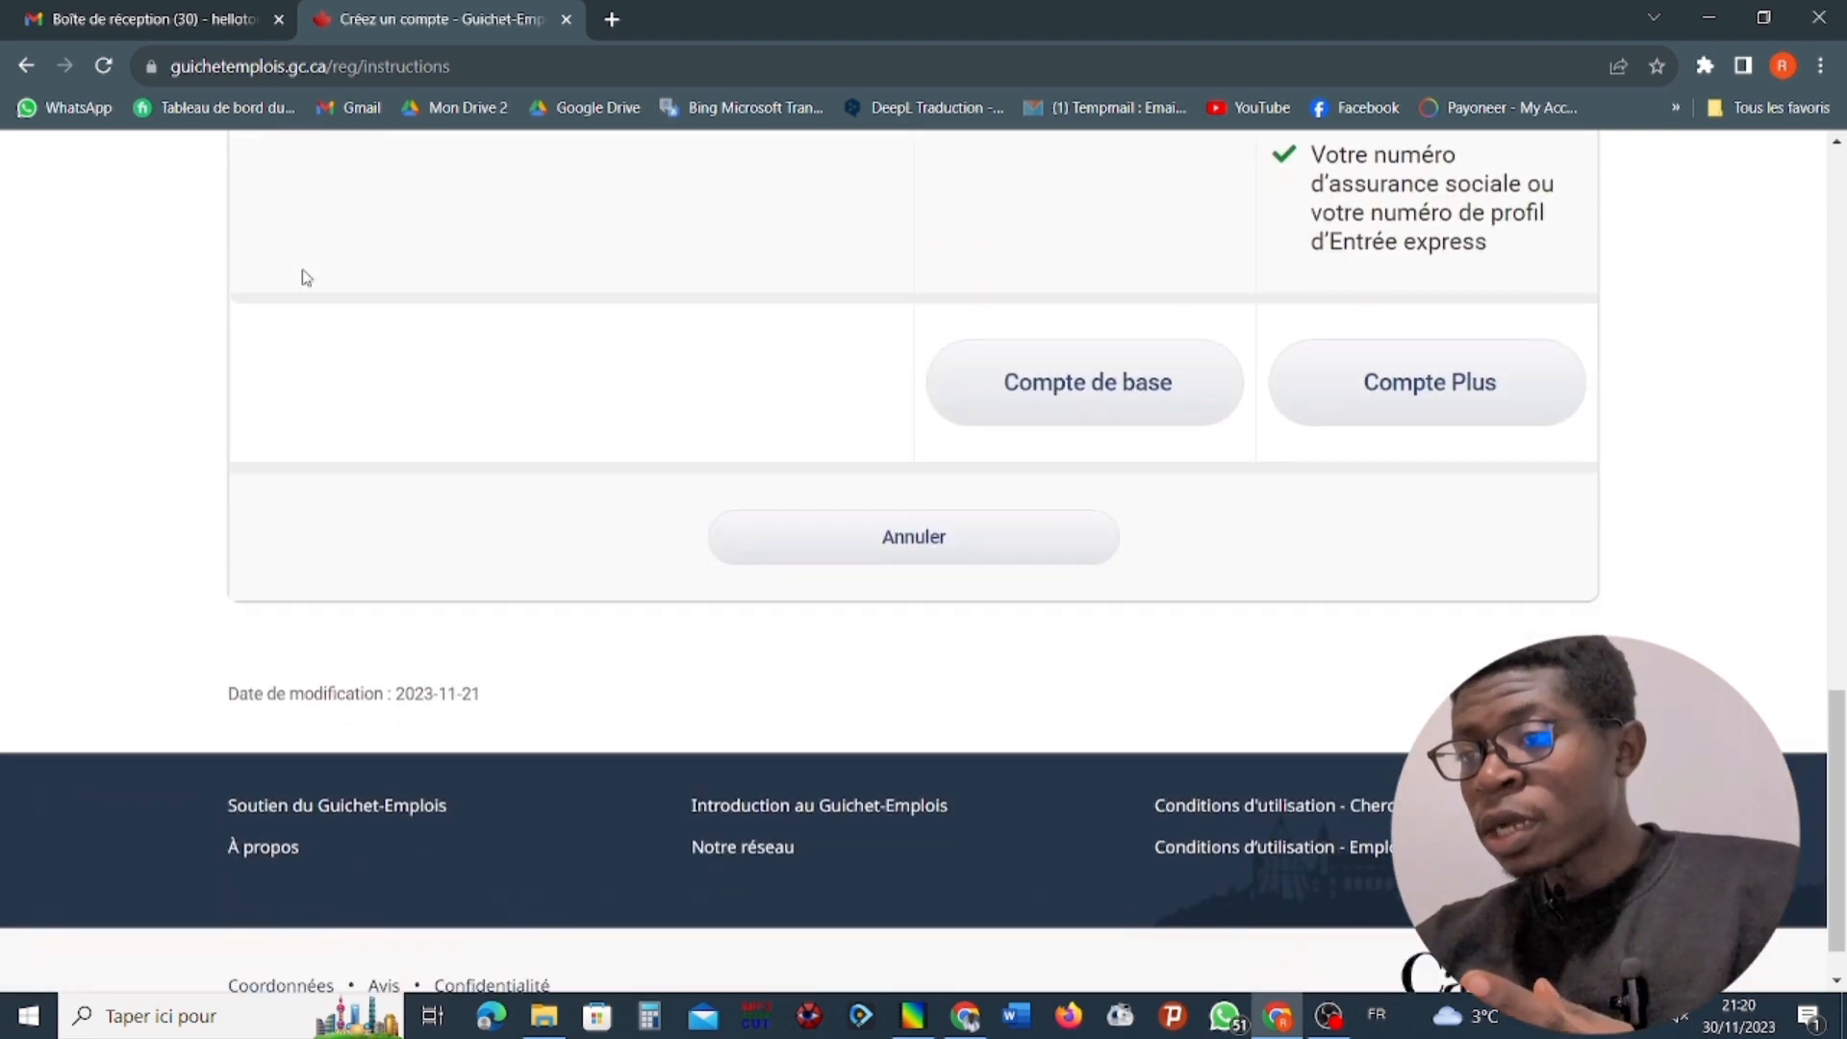
Preview the Compte de base terms page, return to the comparison, and examine the features and requirements of Compte de base and Compte Plus.
click(1088, 368)
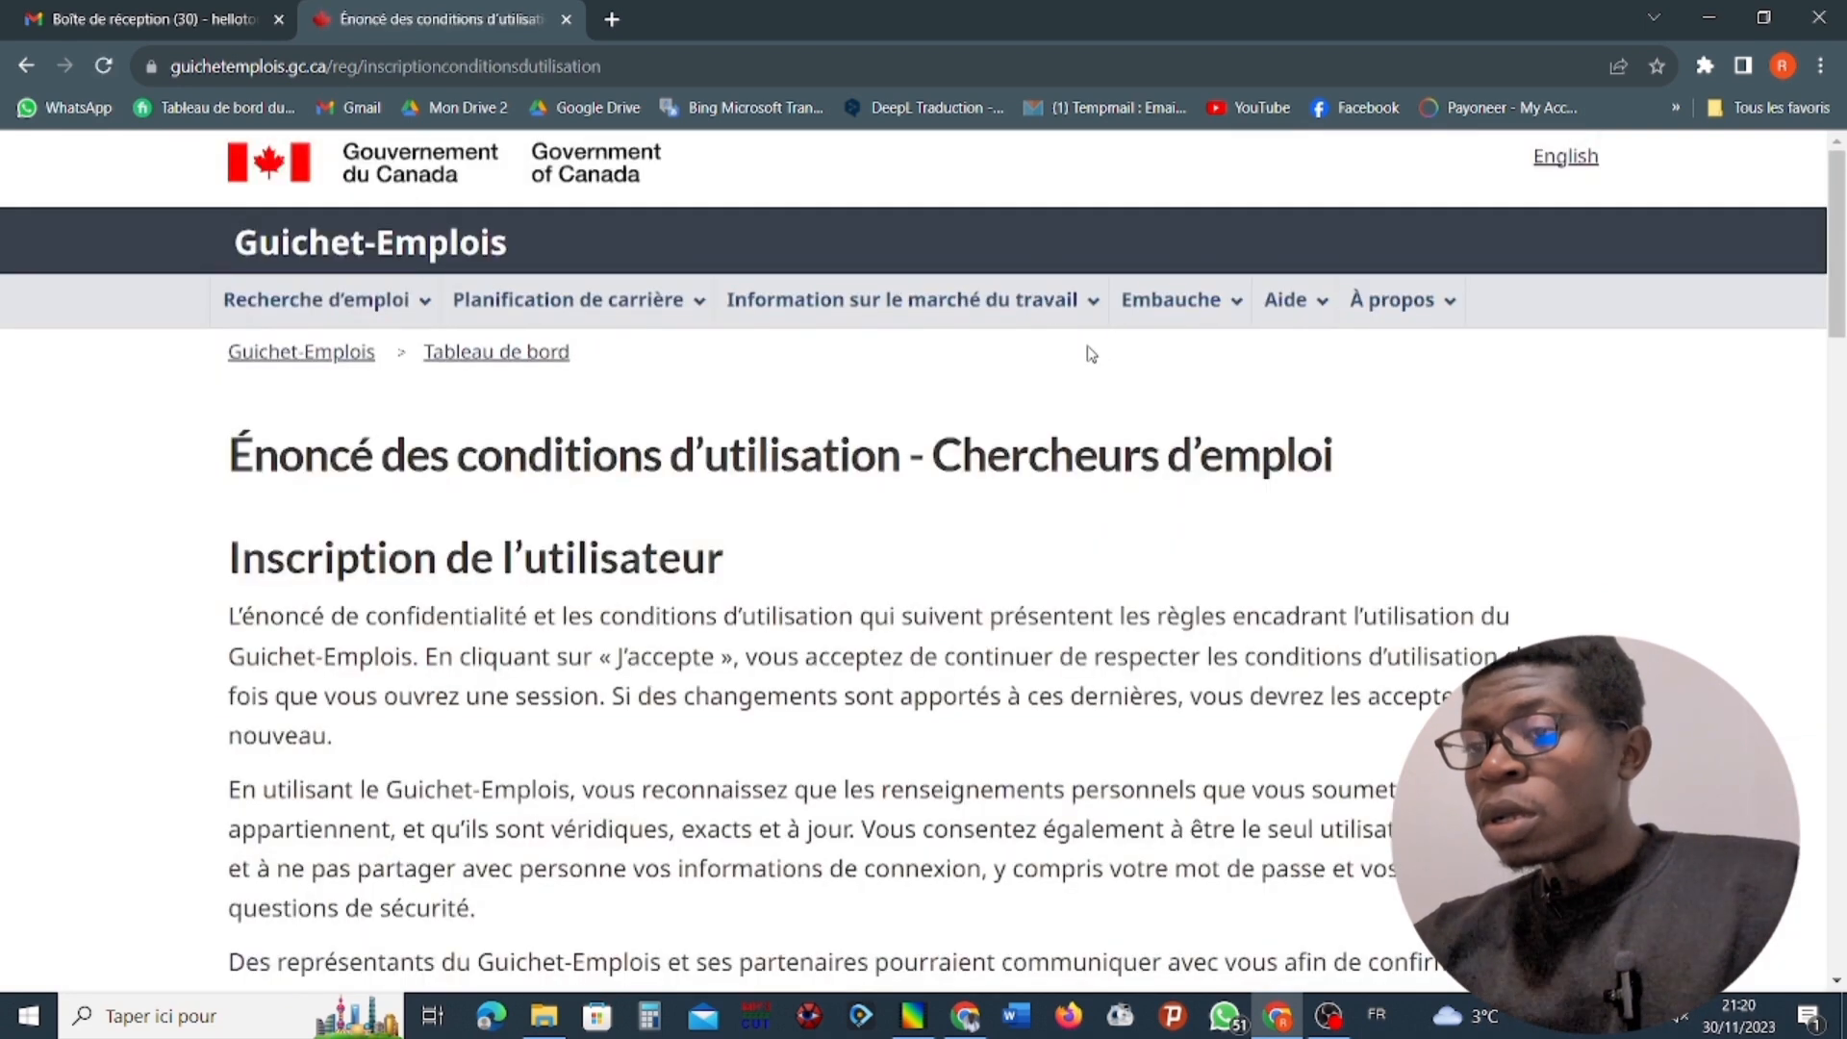
click(26, 65)
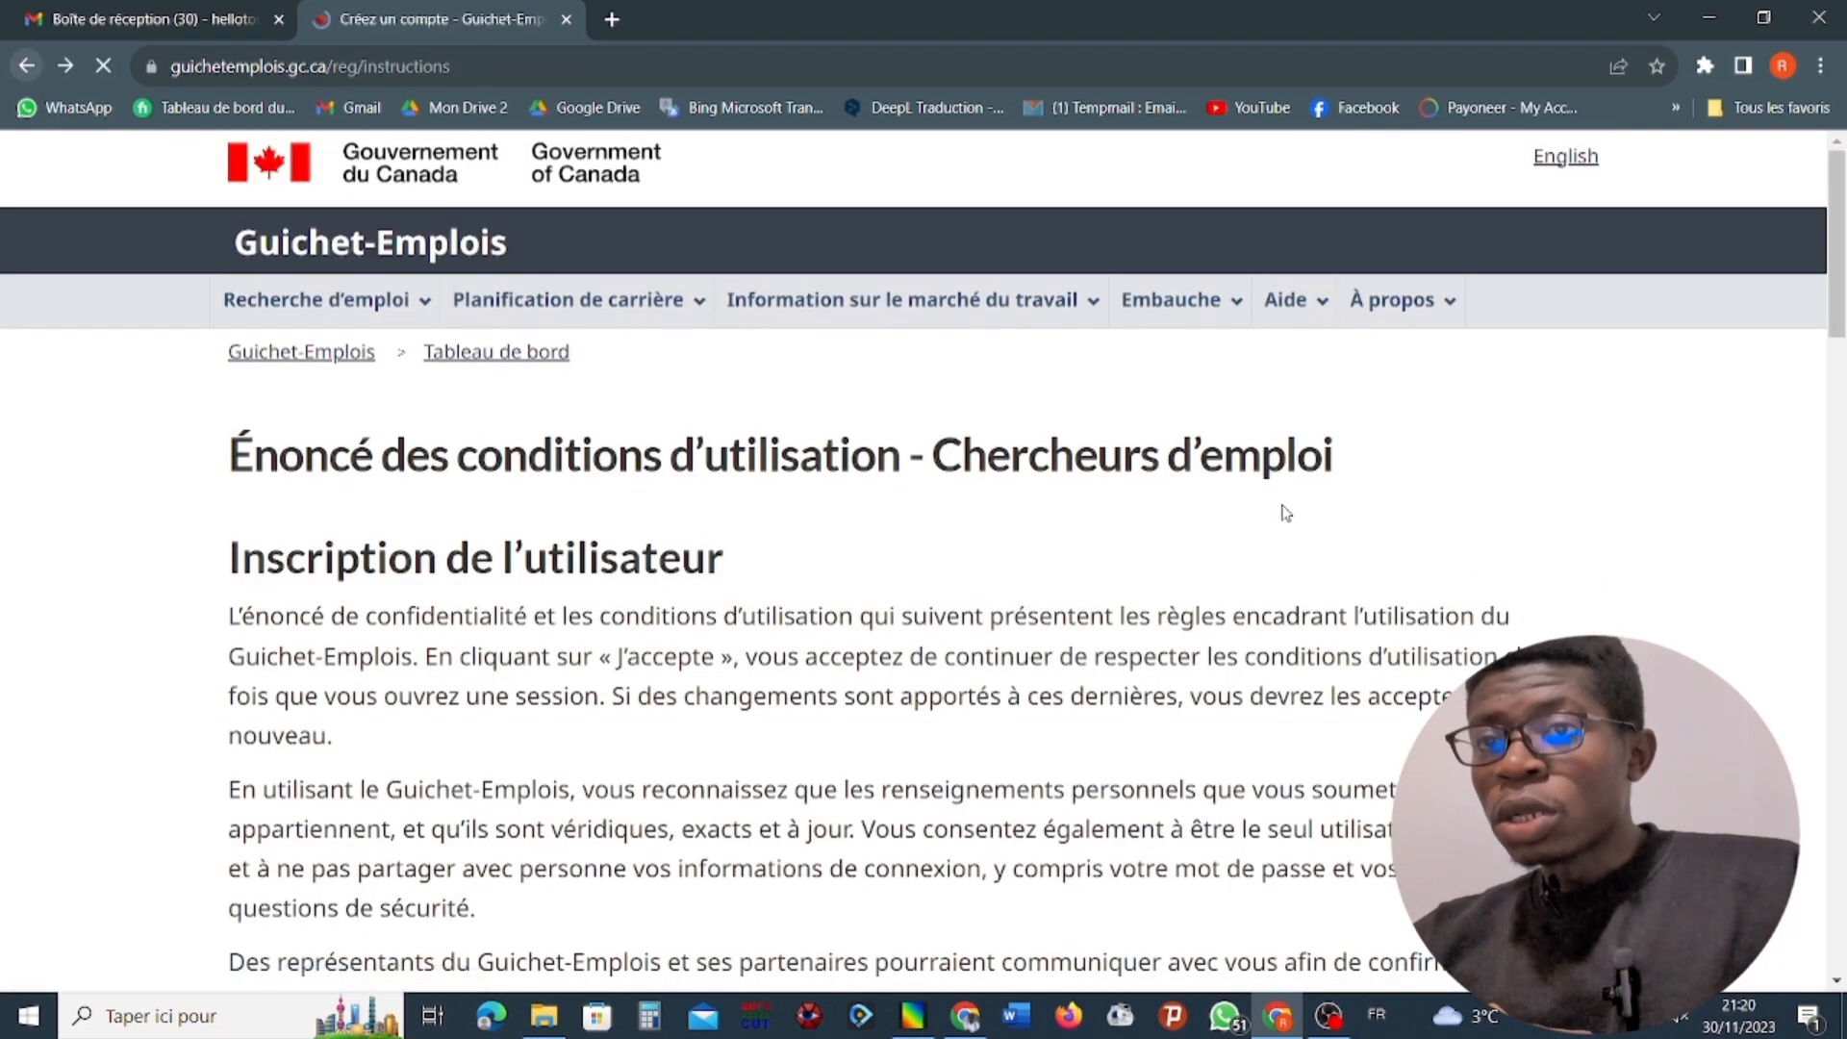
scroll(1208, 413, up, 8)
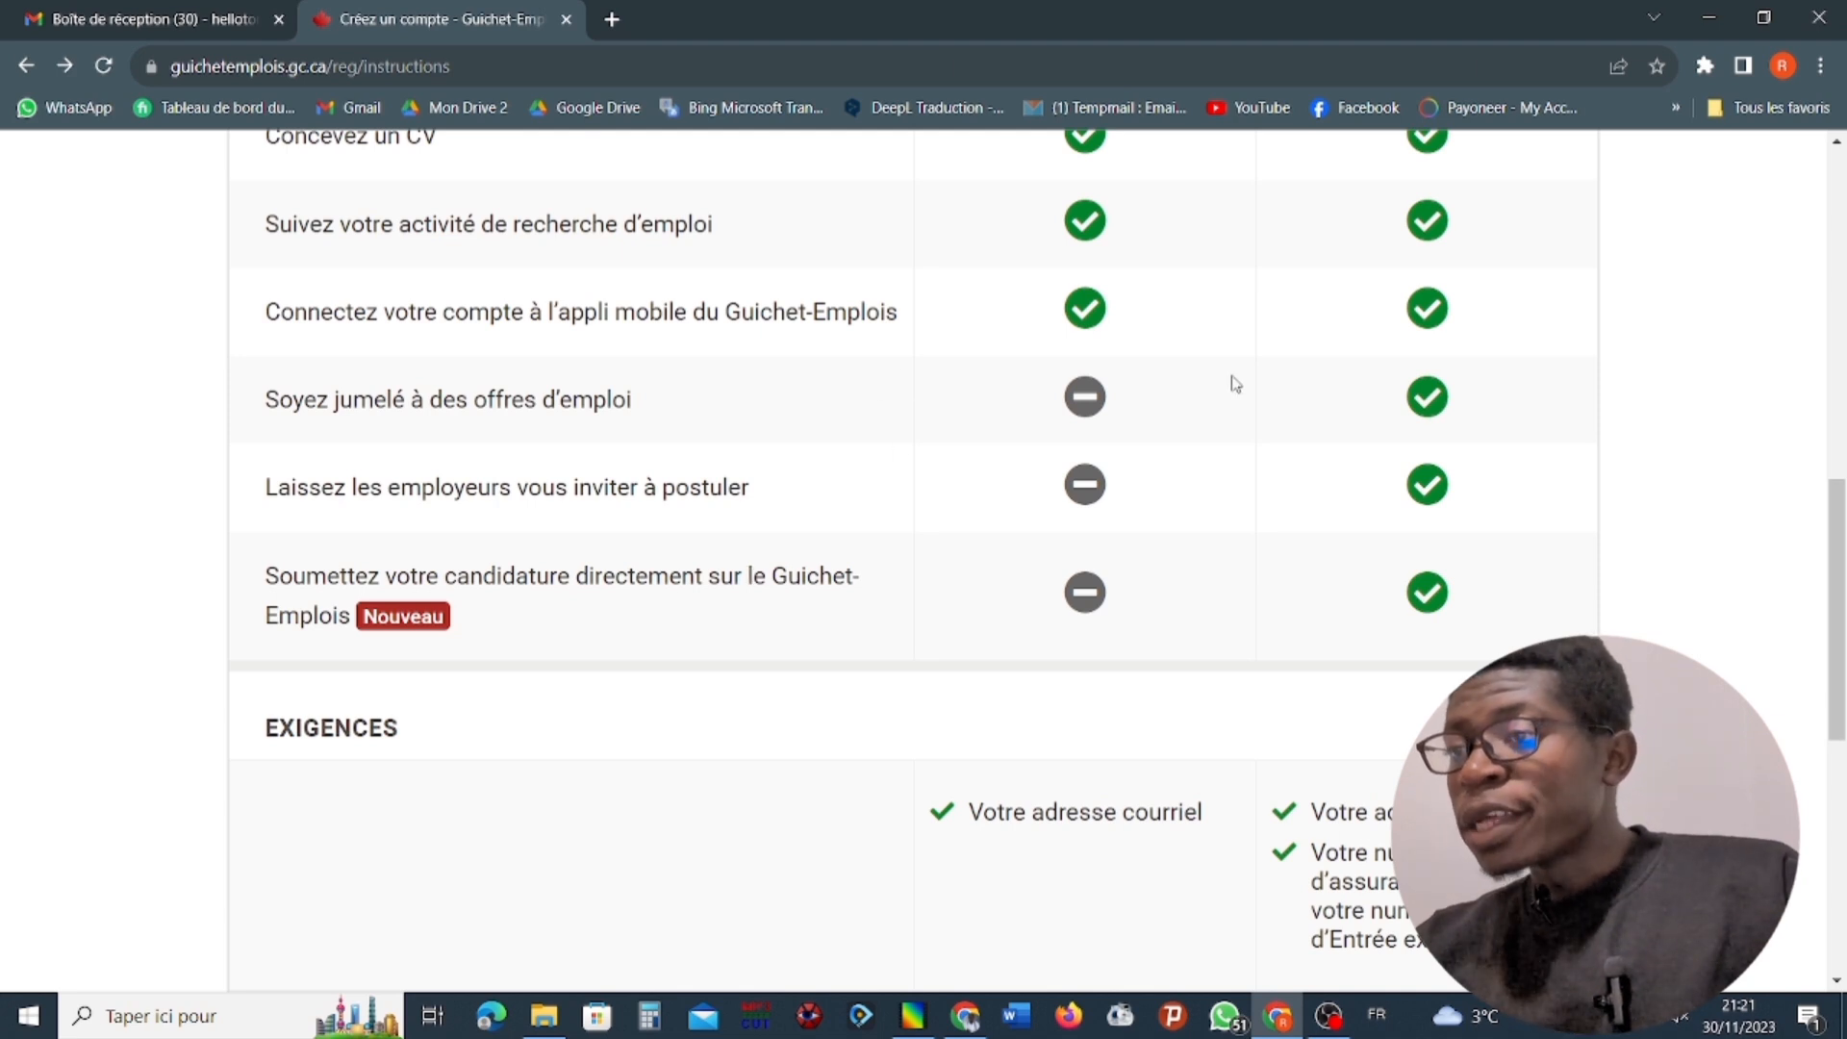
scroll(1385, 464, up, 6)
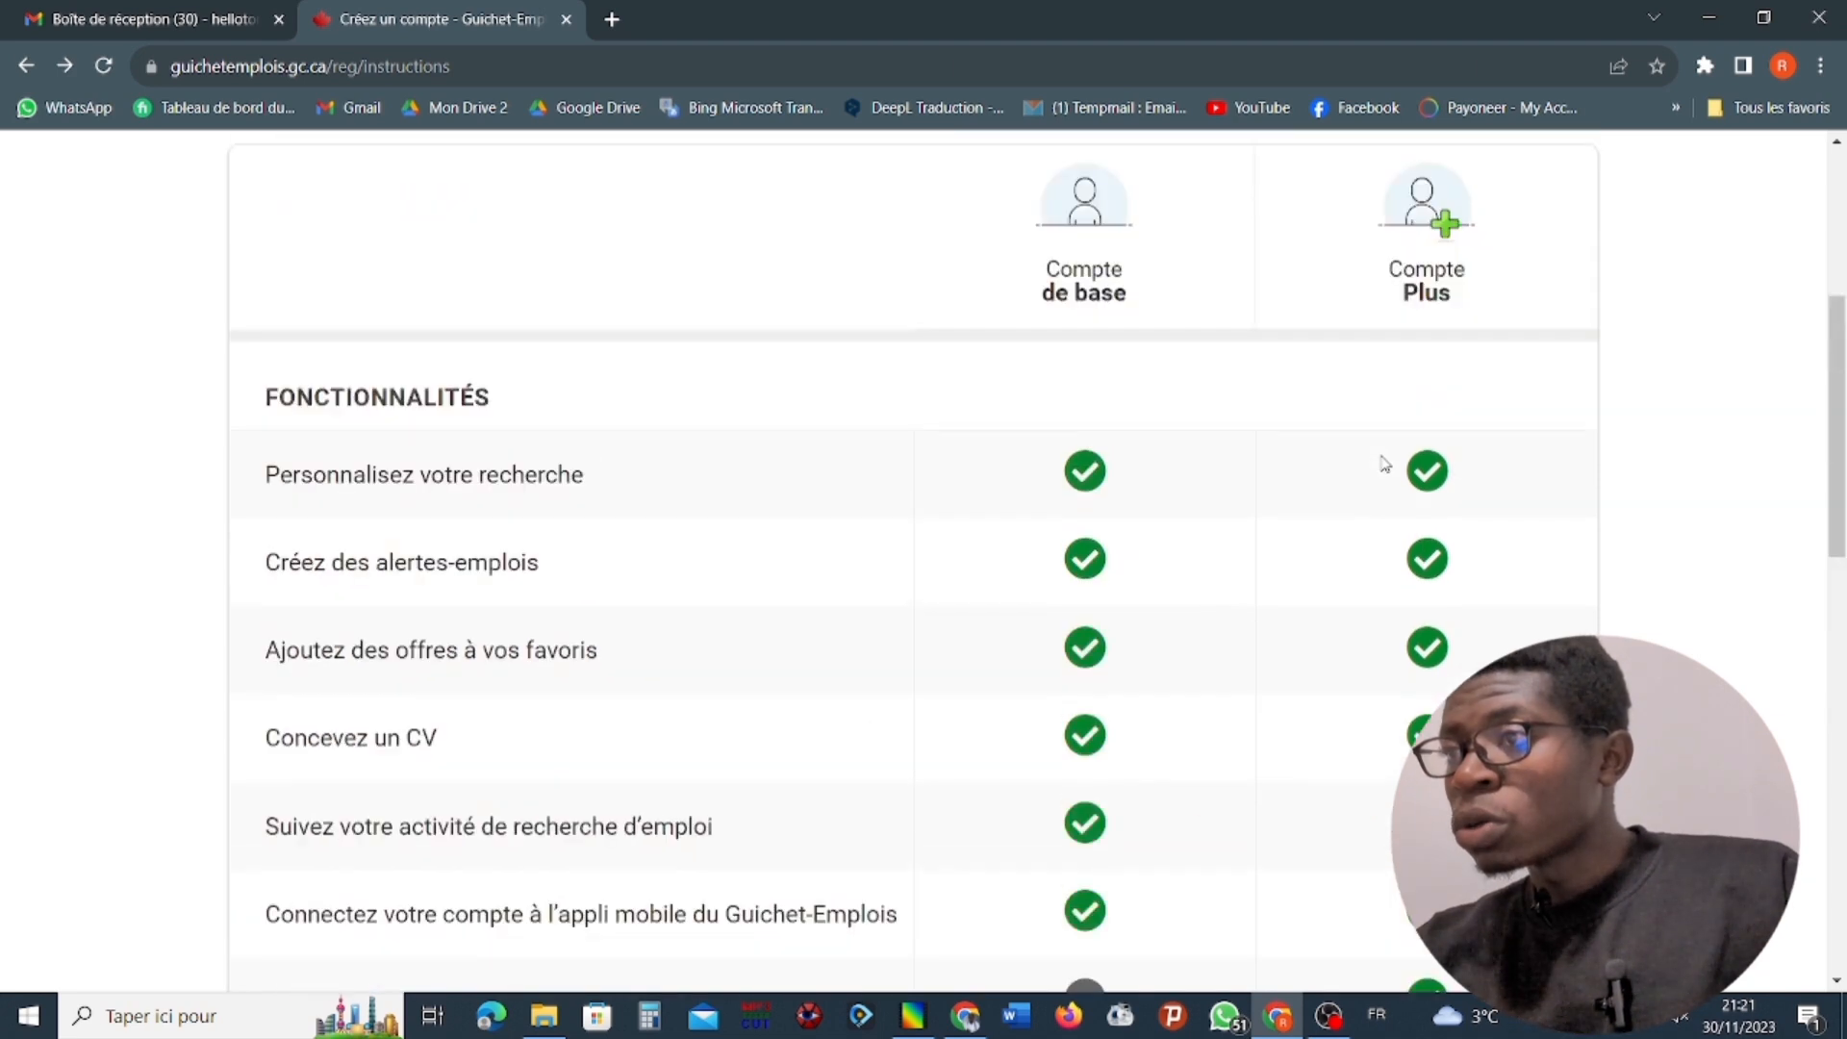
scroll(1098, 306, down, 6)
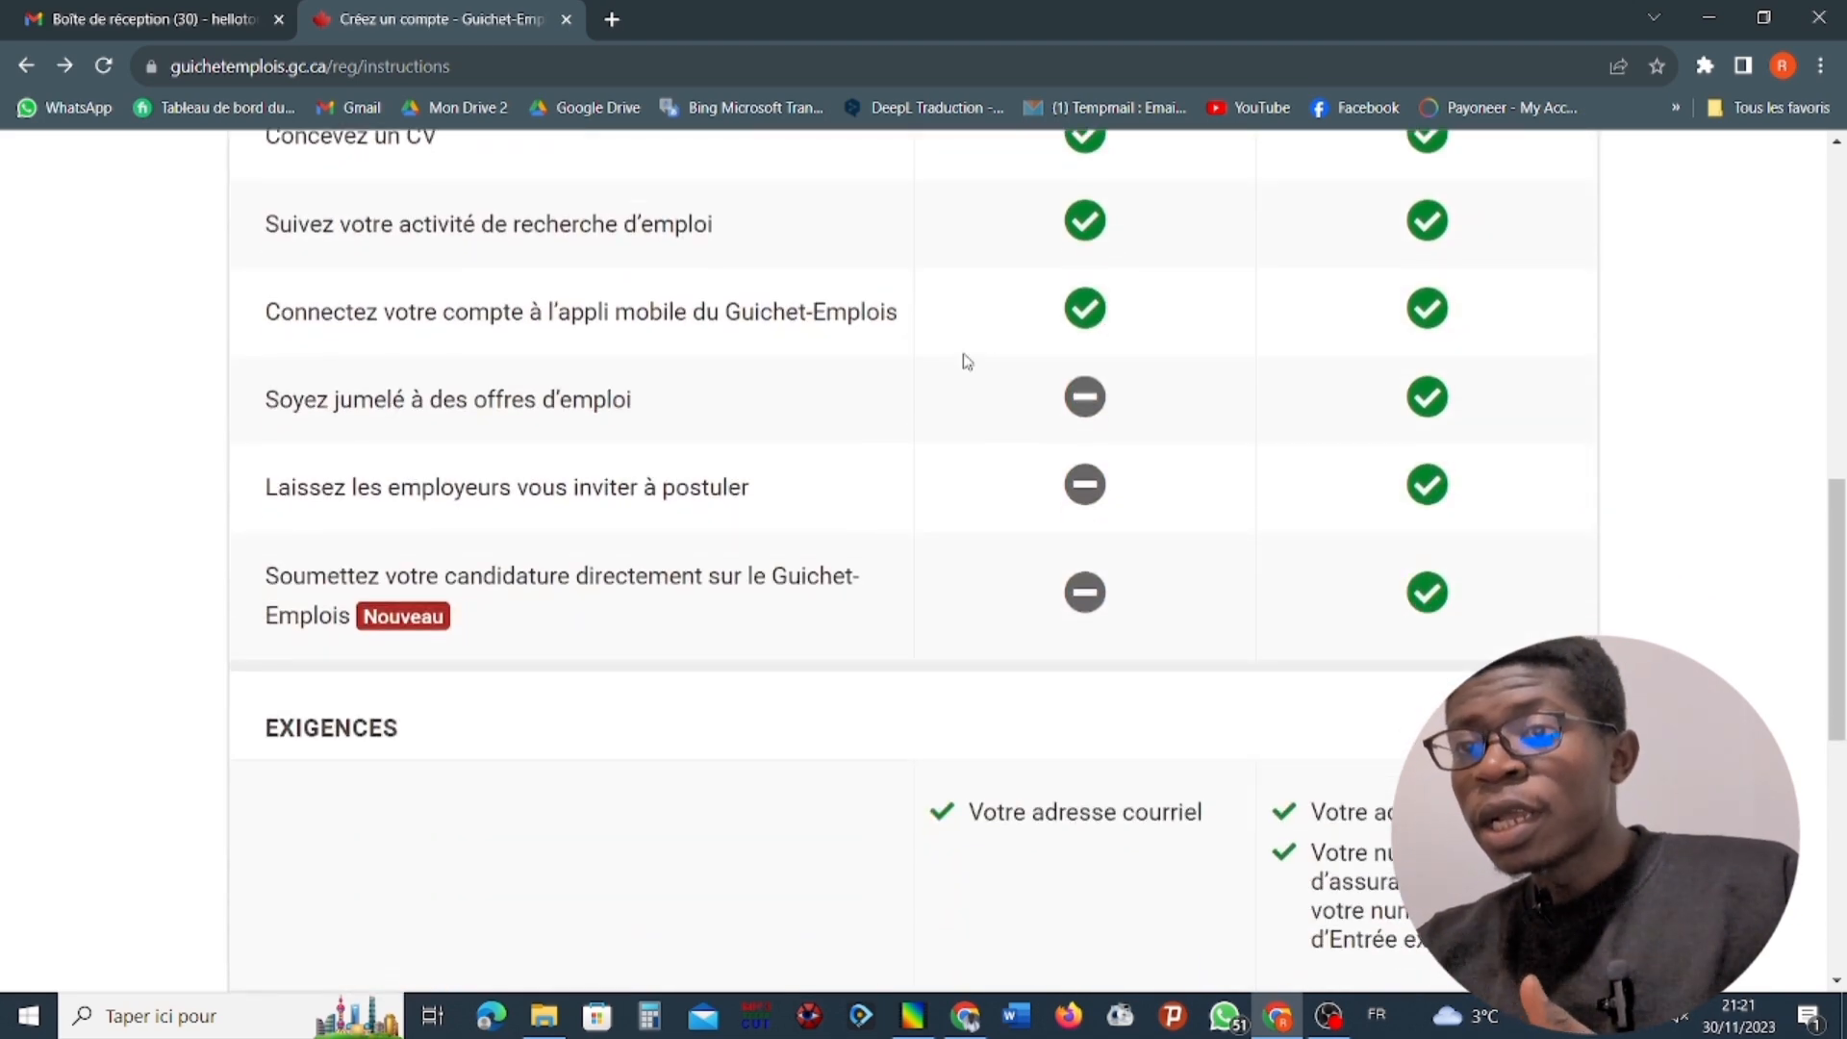
scroll(962, 359, up, 4)
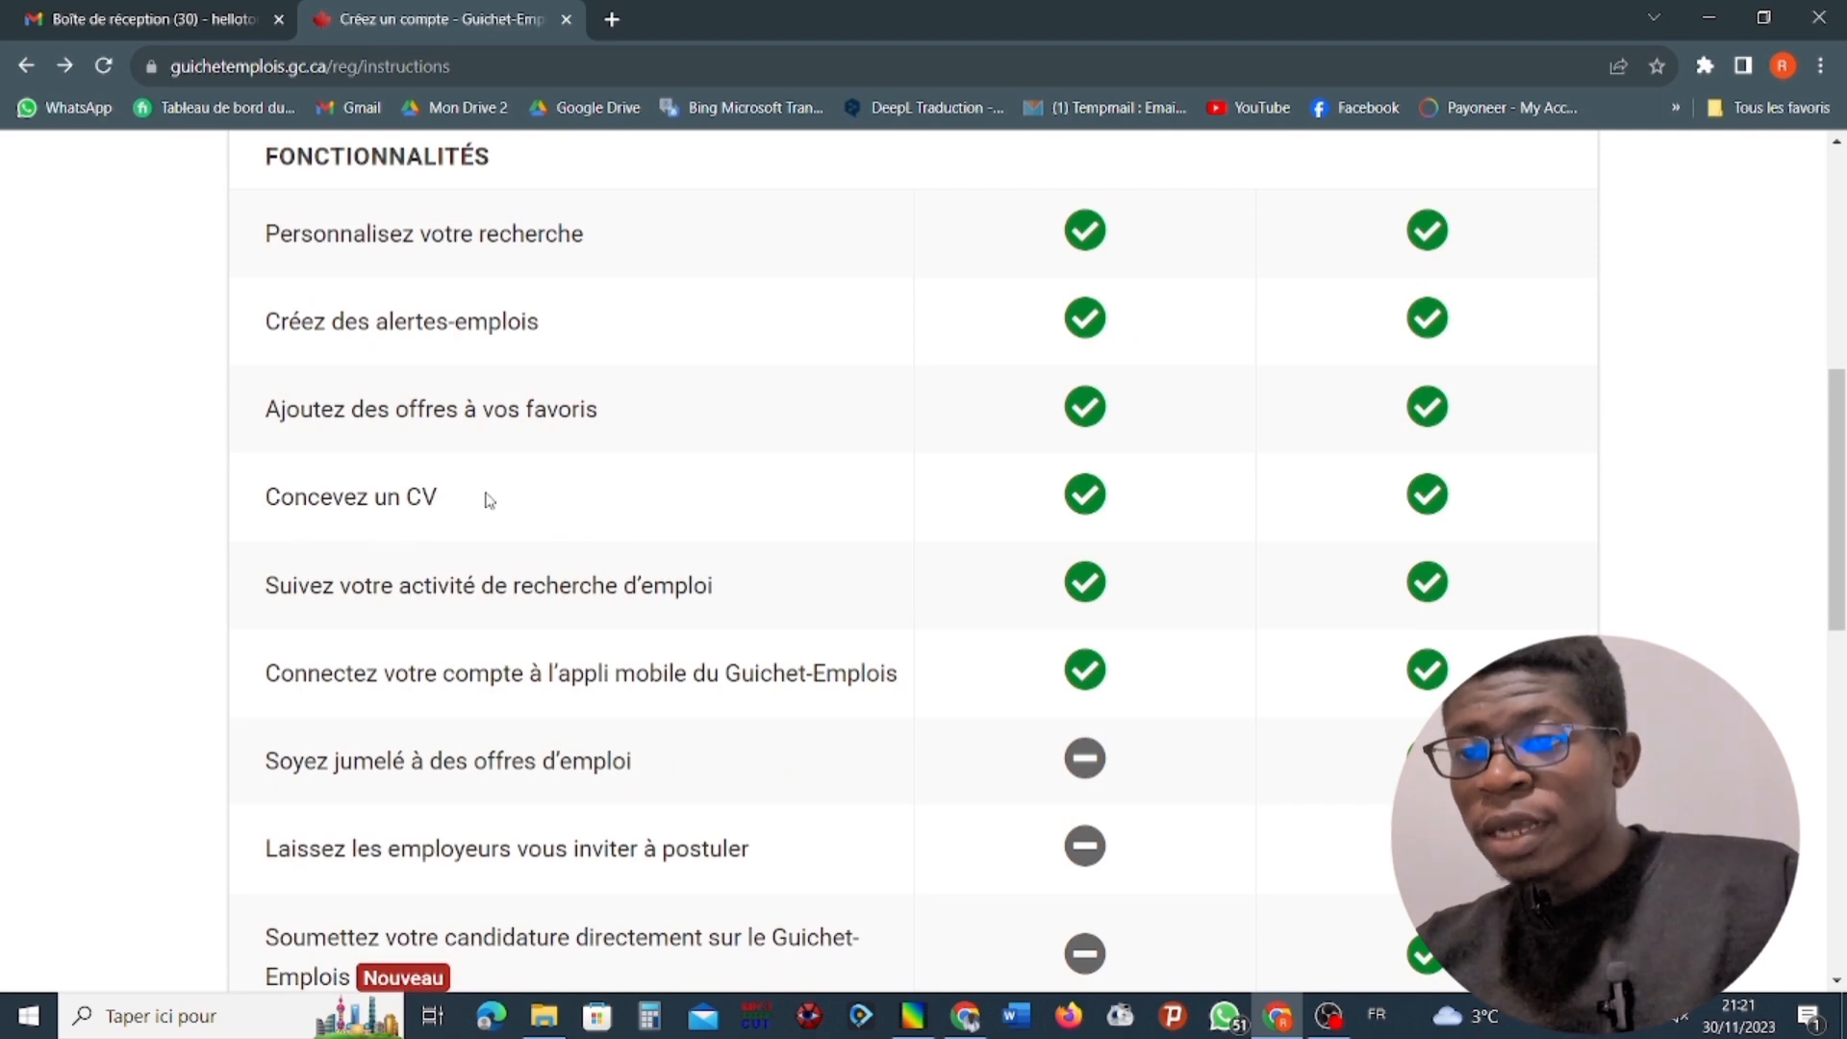
scroll(1150, 442, up, 4)
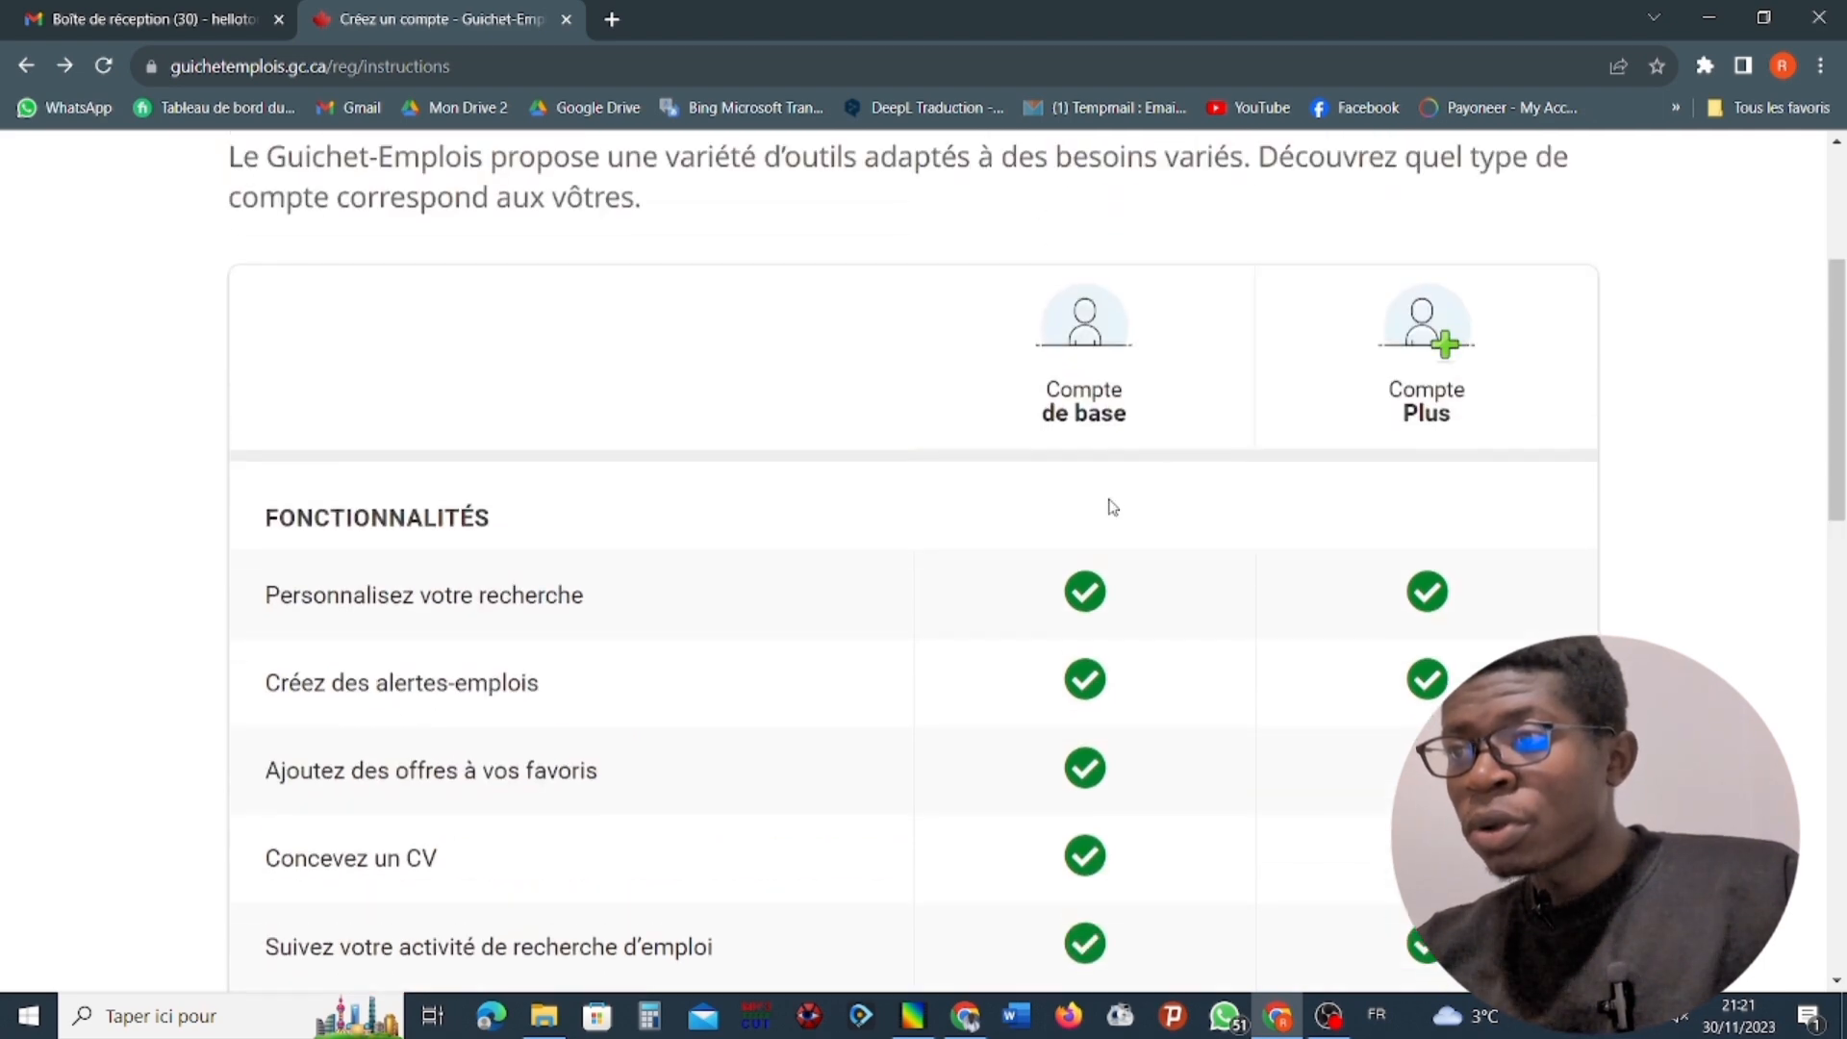
scroll(1105, 507, down, 4)
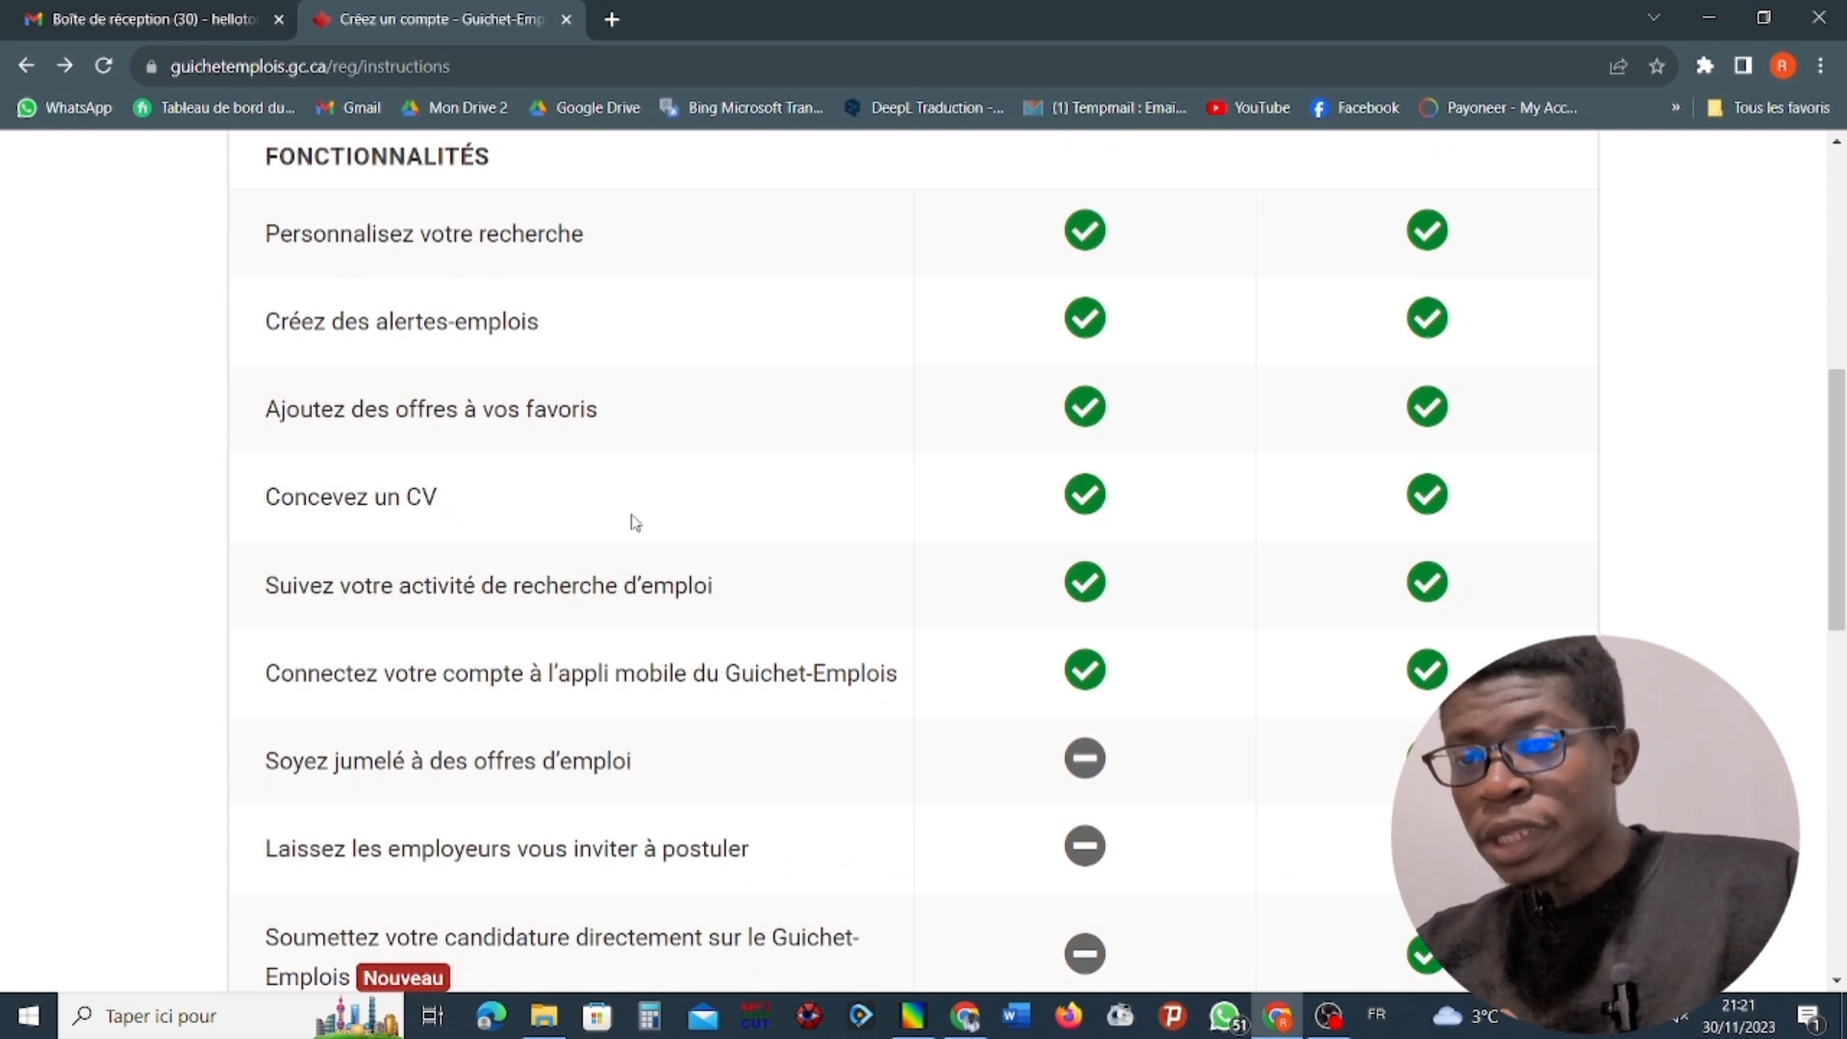
scroll(961, 514, down, 1)
scroll(959, 513, down, 2)
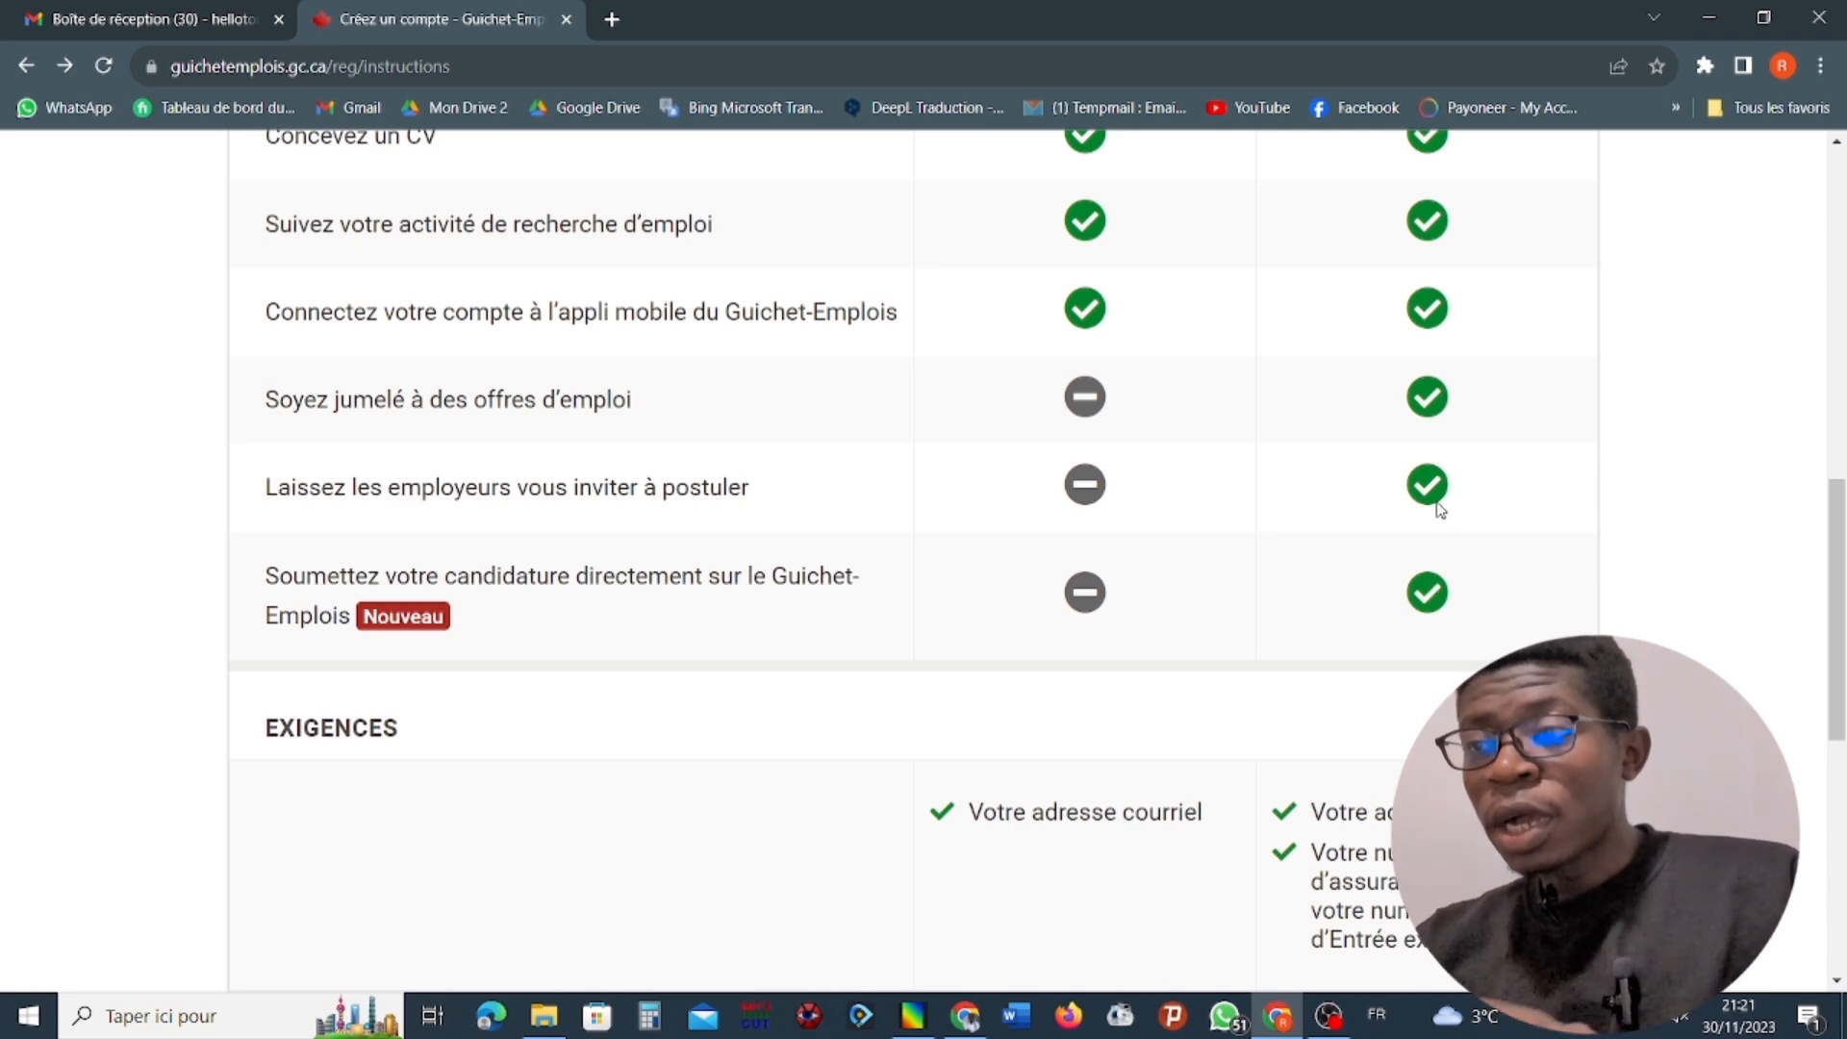
scroll(1452, 549, down, 4)
scroll(1404, 360, up, 3)
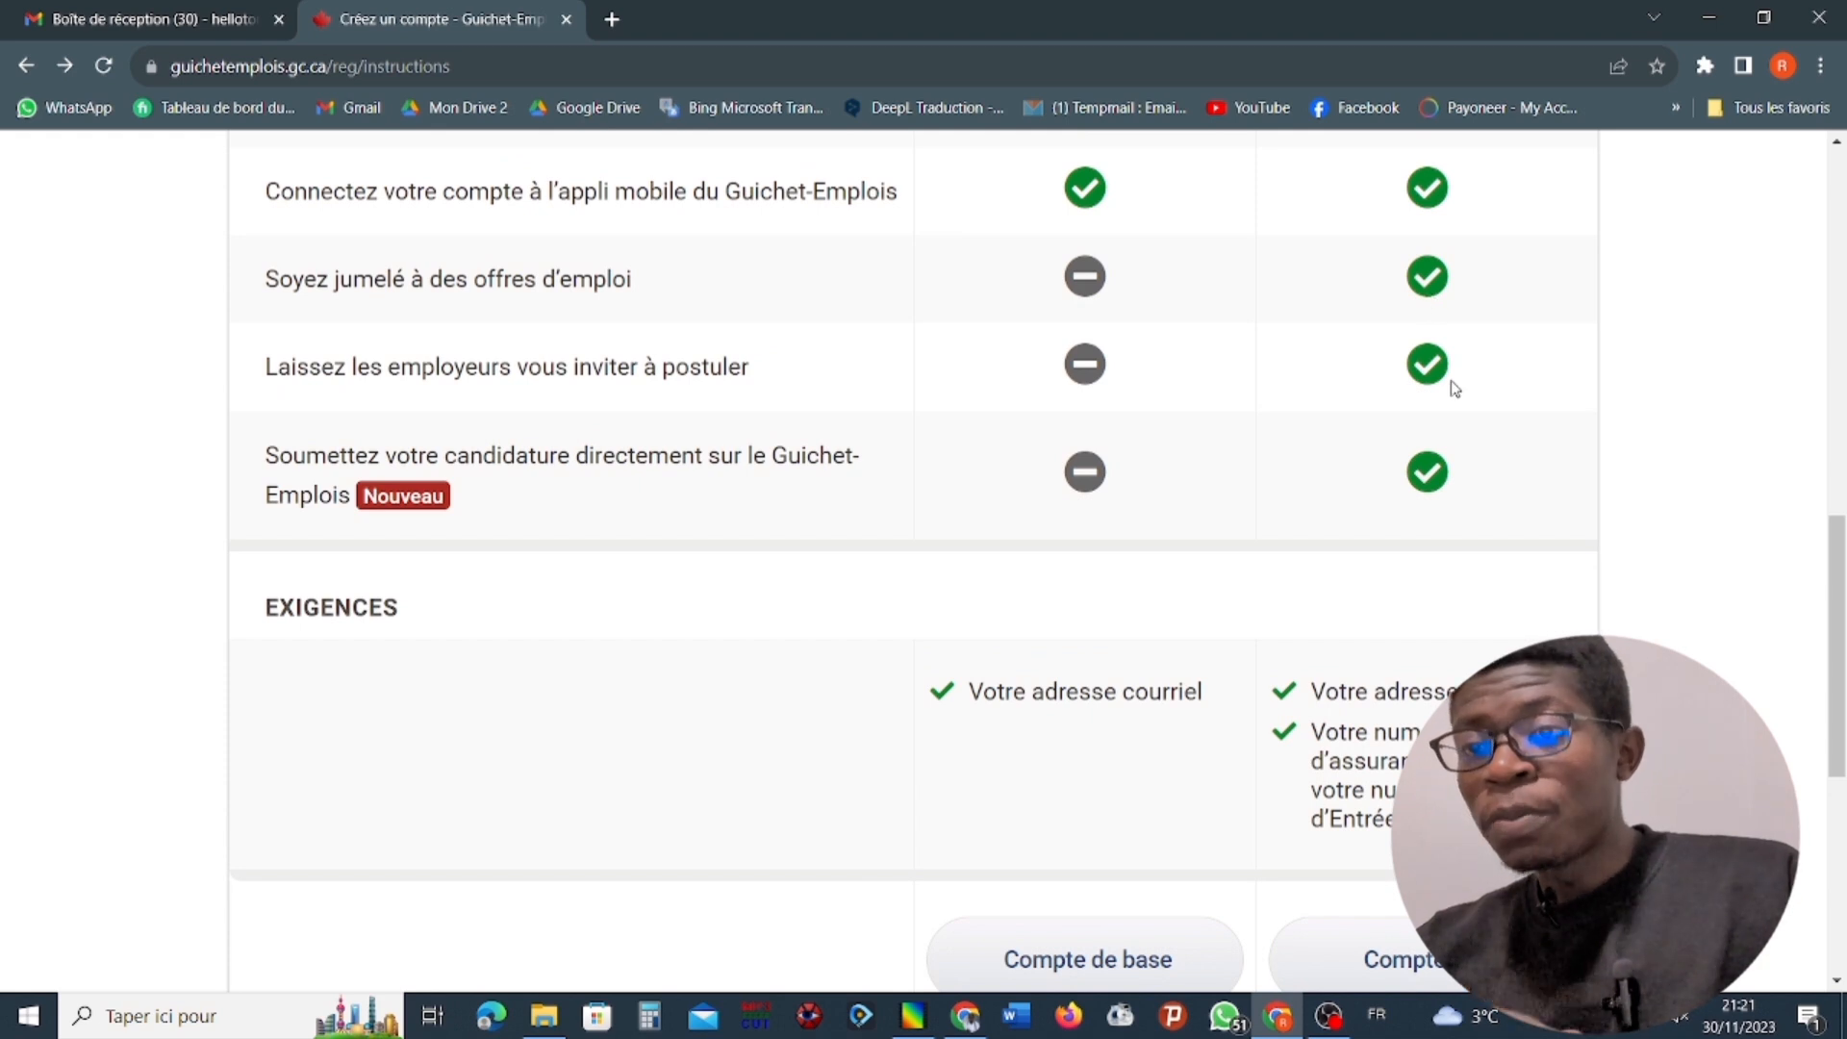
scroll(1451, 384, down, 3)
scroll(1461, 422, down, 4)
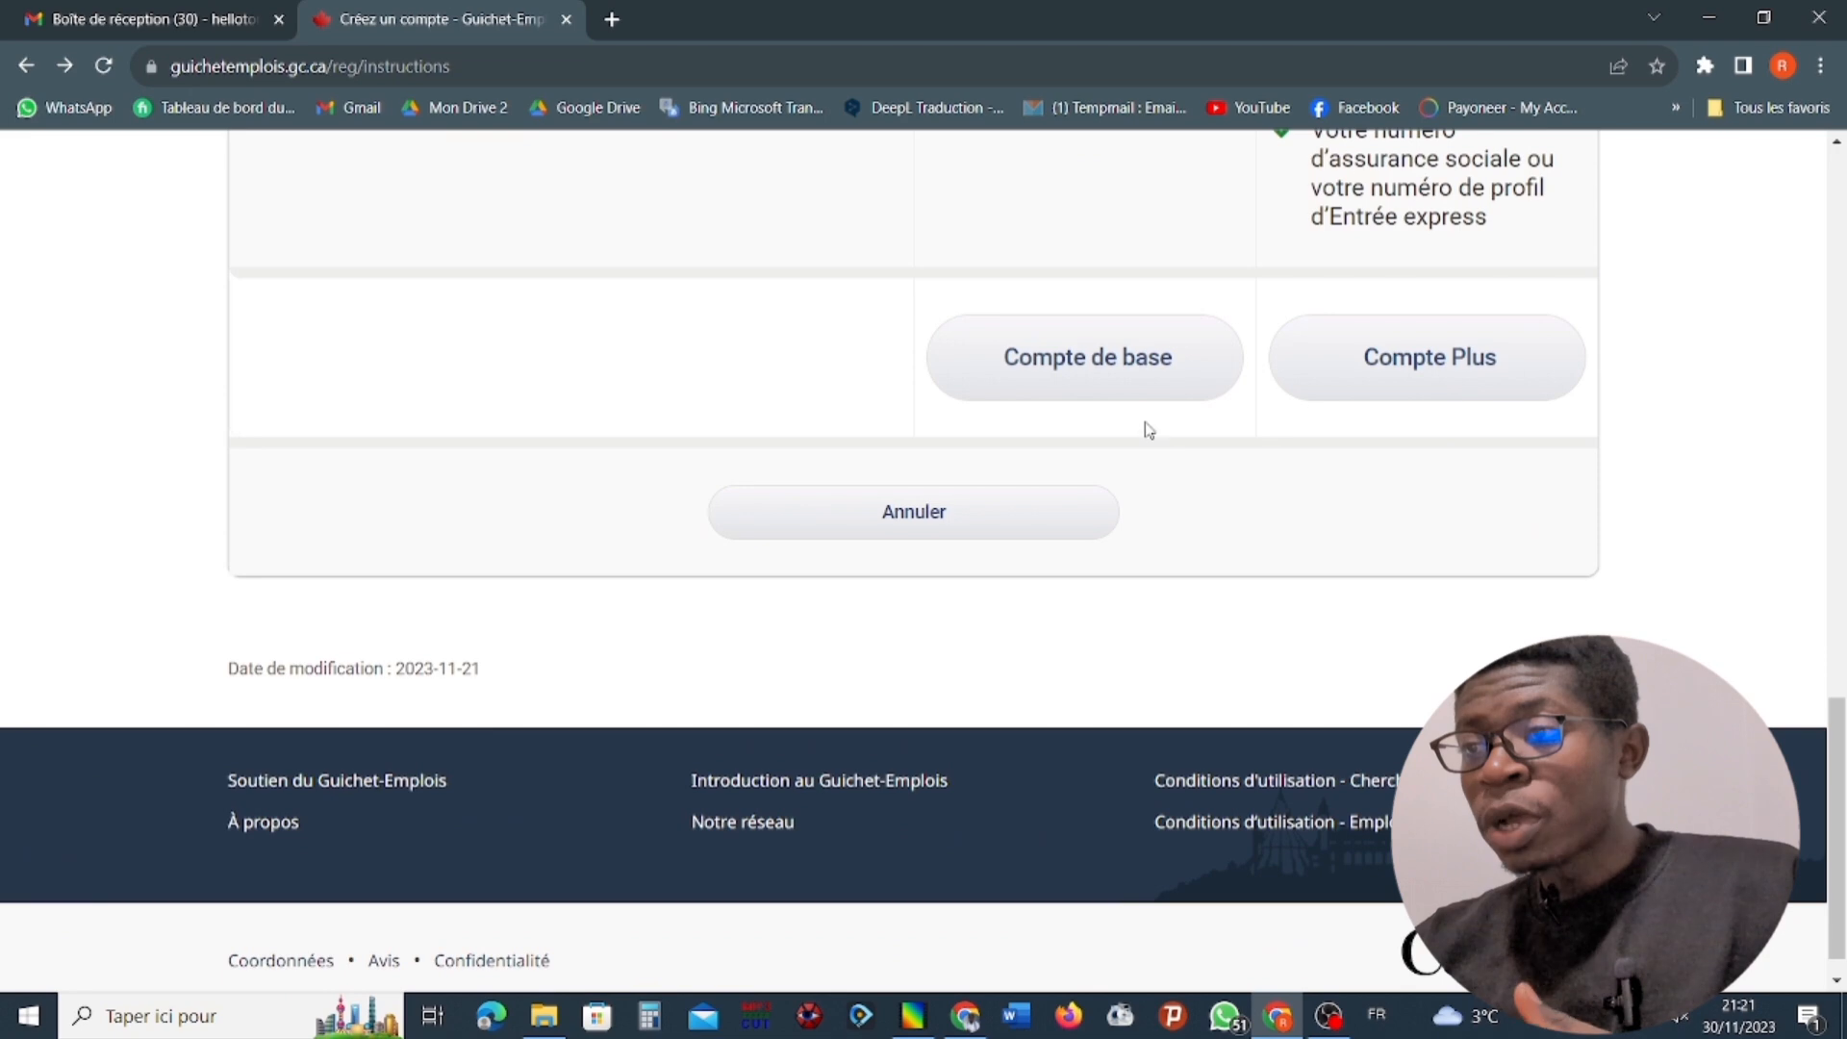
scroll(1145, 424, up, 4)
scroll(1189, 422, up, 5)
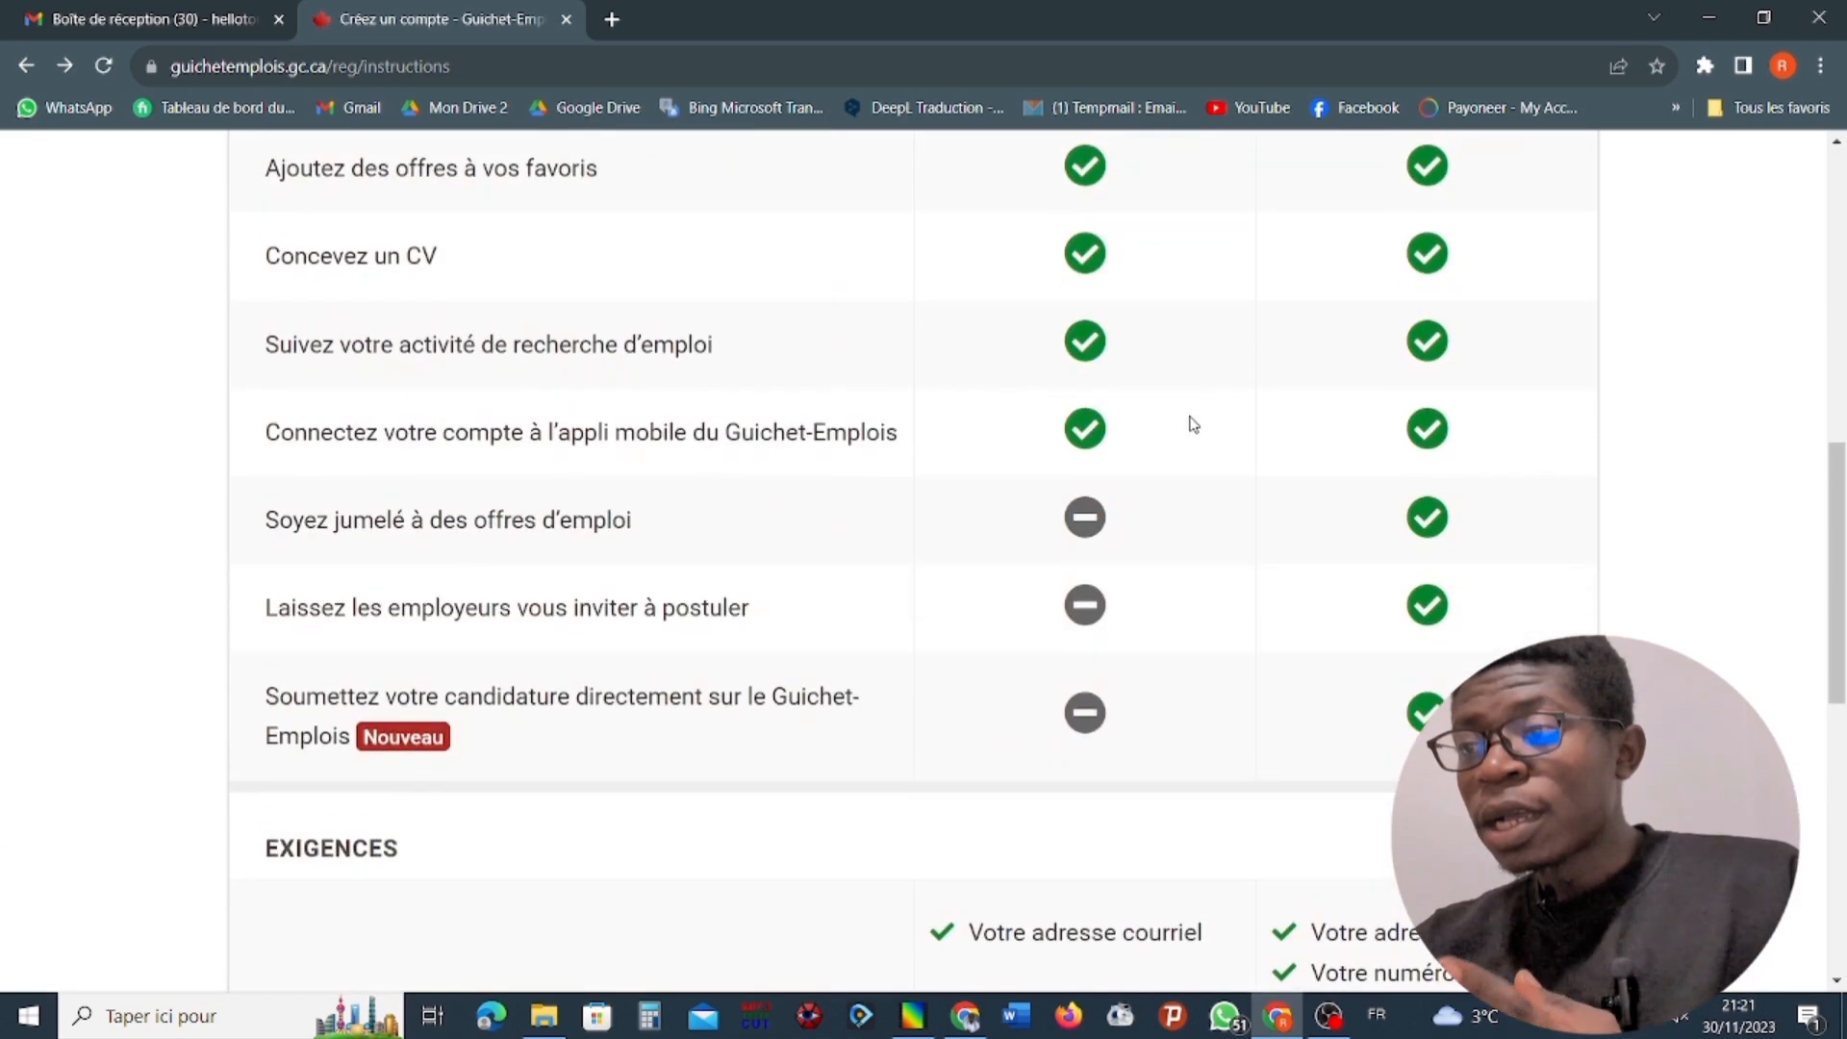
scroll(1193, 425, down, 4)
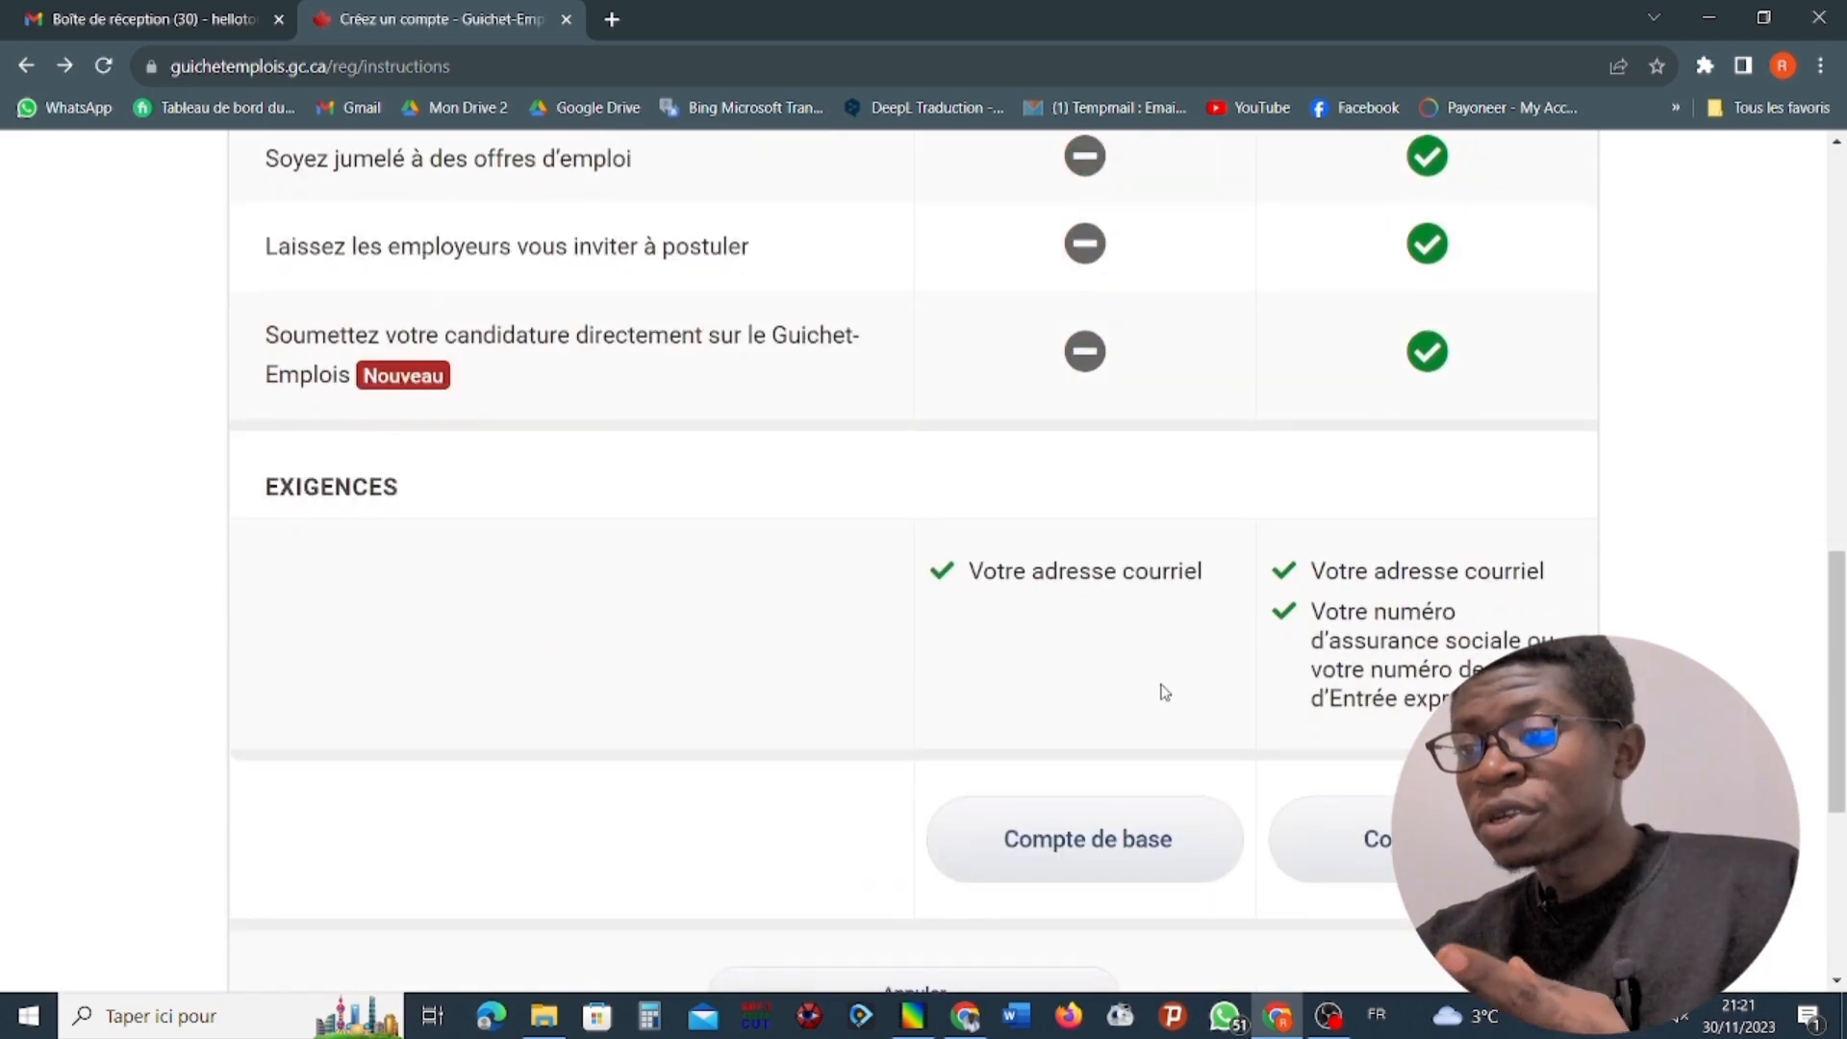
Choose the Compte de base to proceed to the job seekers' terms of use.
click(1147, 844)
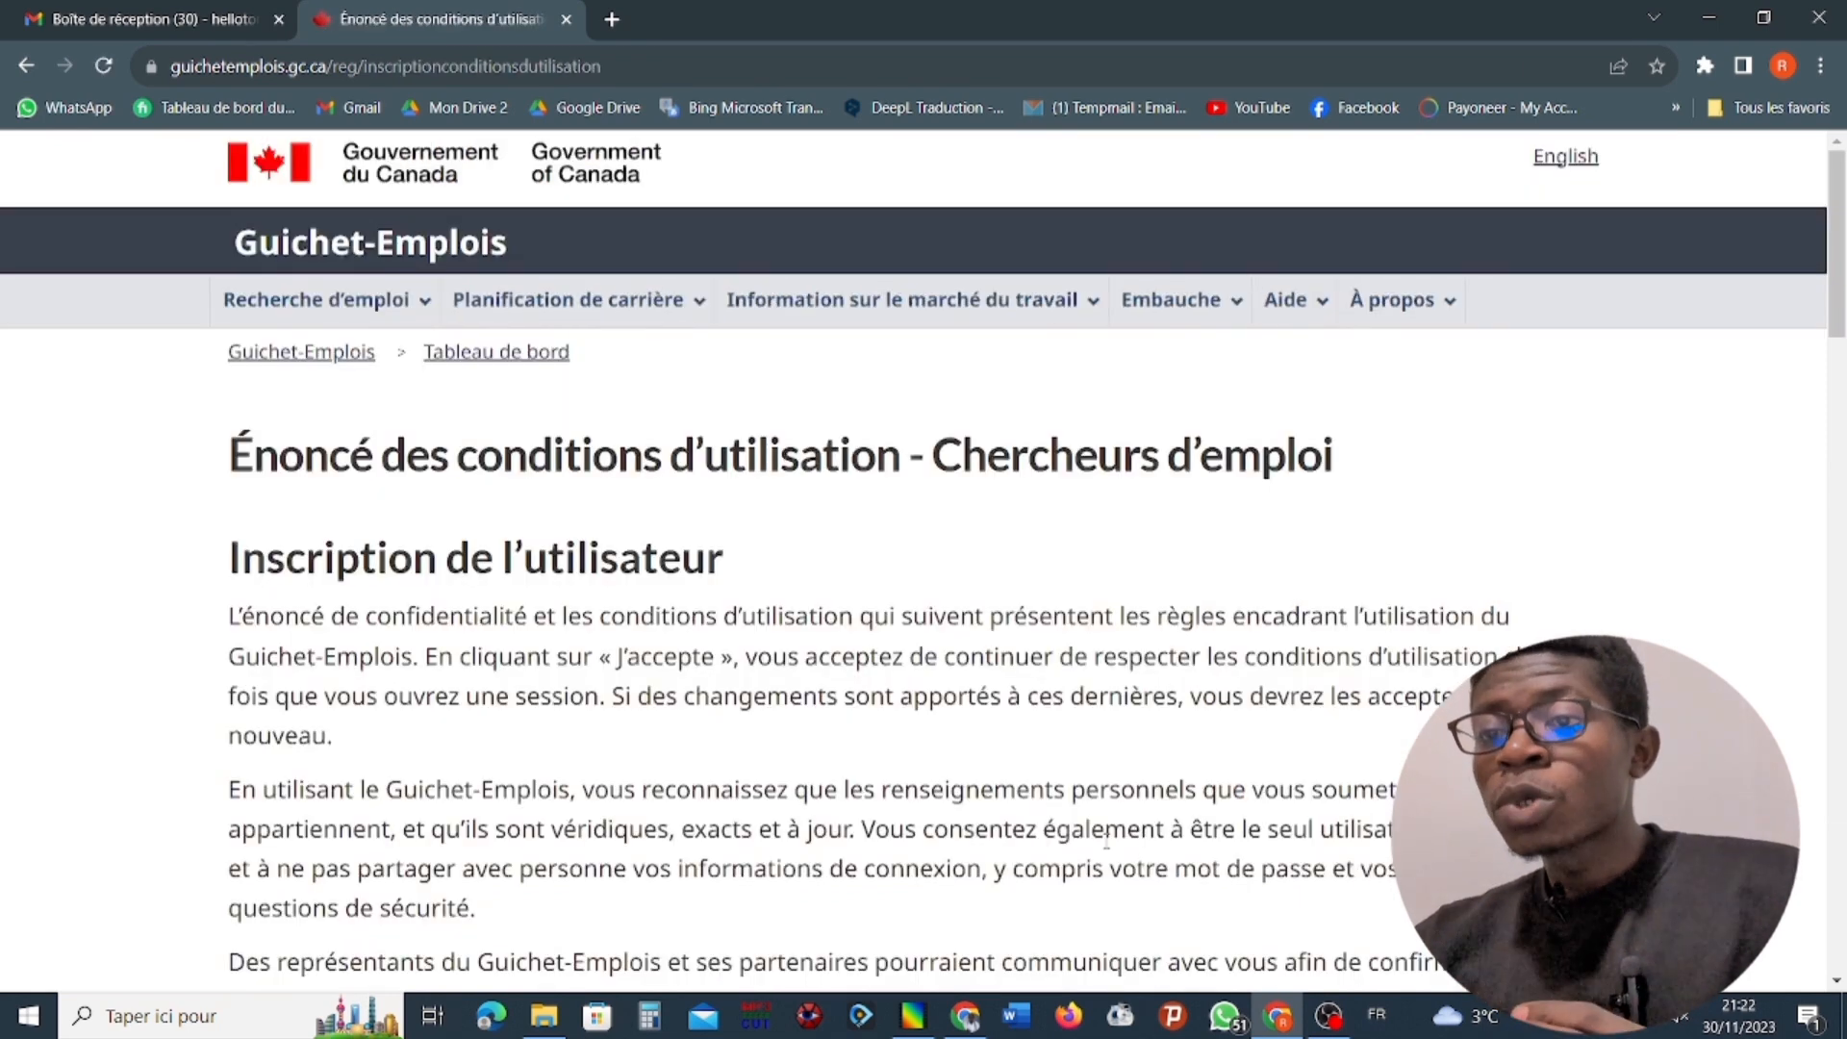
Review the job seekers' terms of use through to the end and accept them.
scroll(772, 566, down, 10)
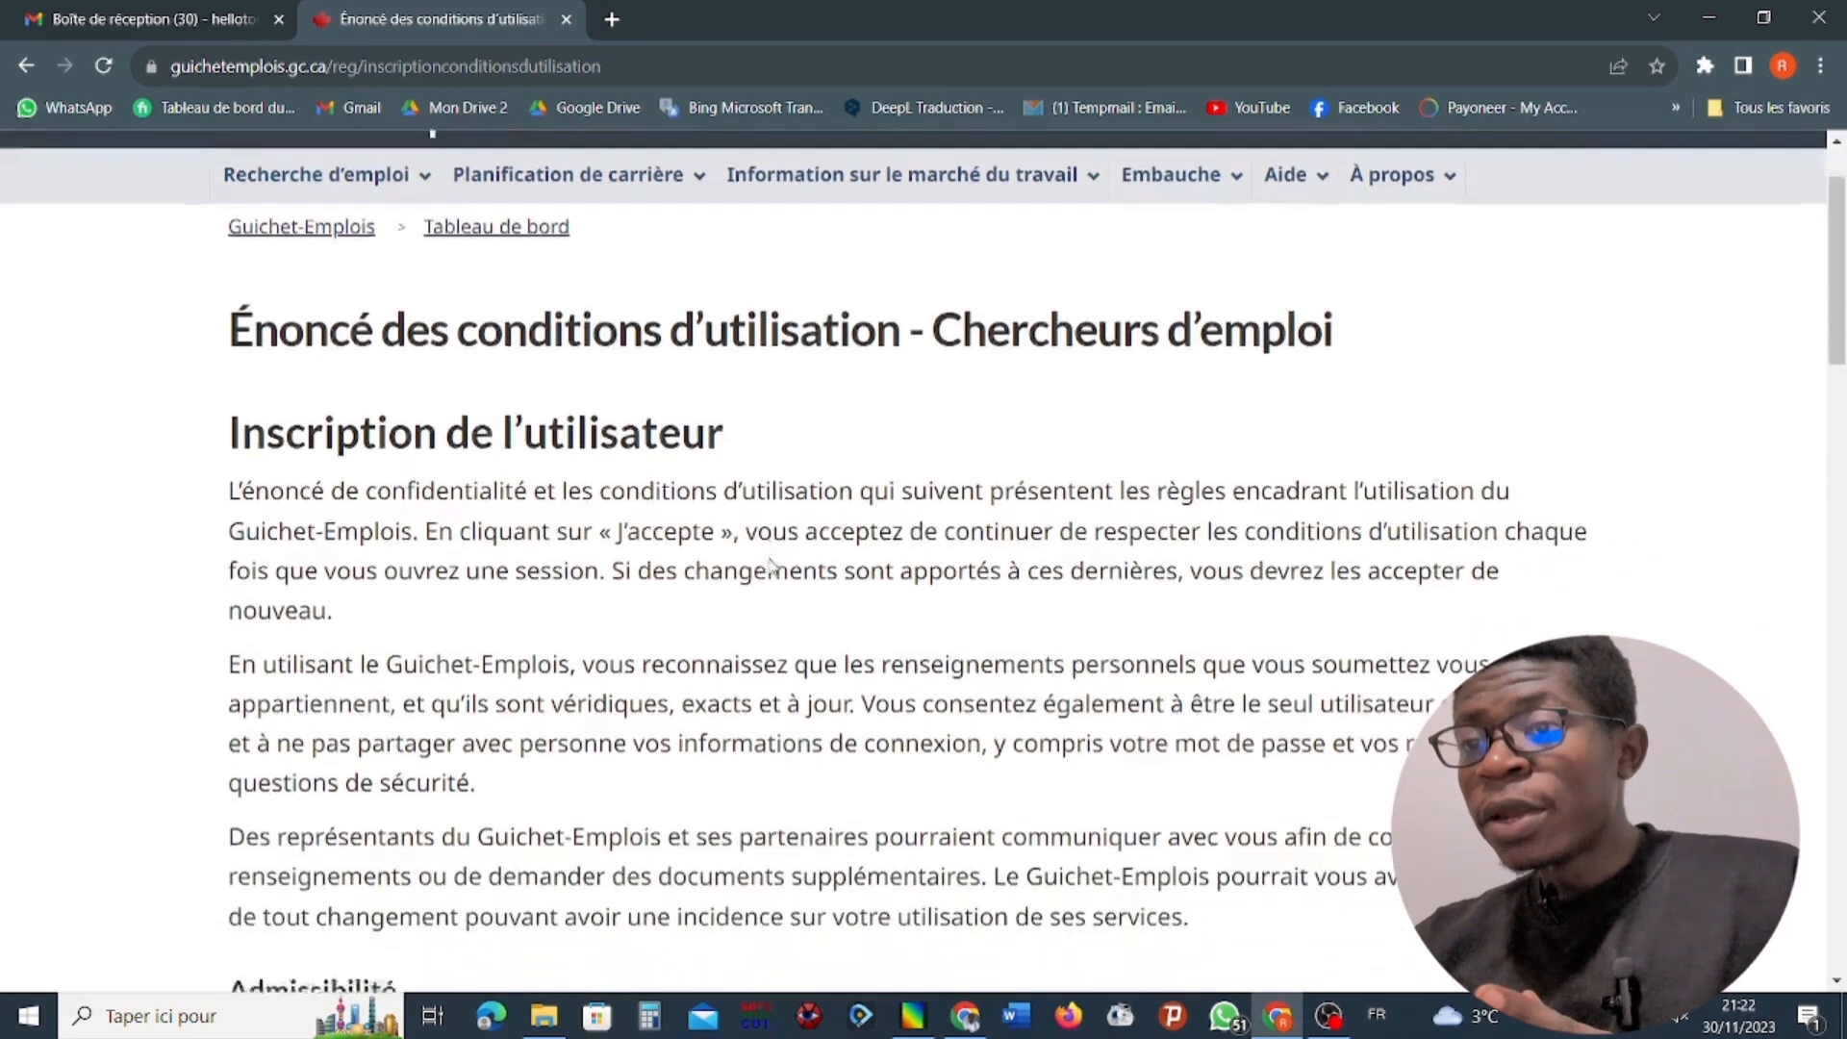
scroll(776, 572, down, 5)
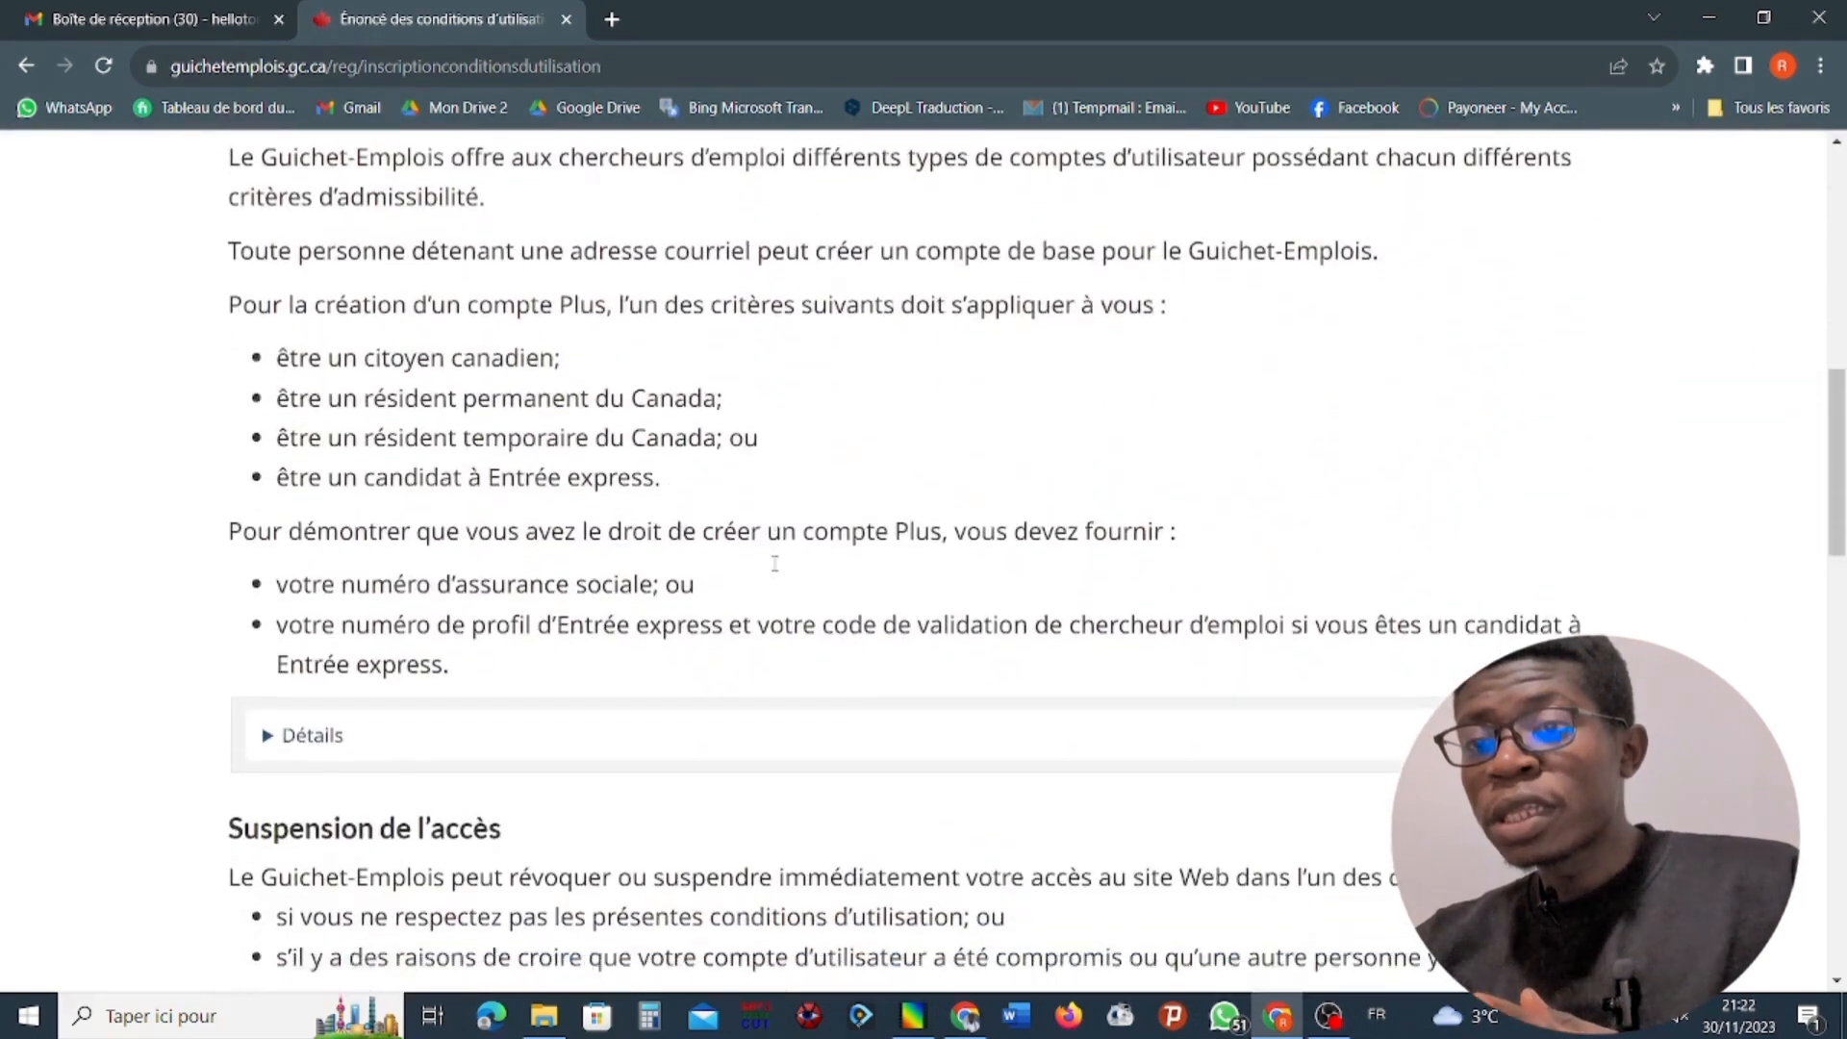
scroll(774, 565, down, 10)
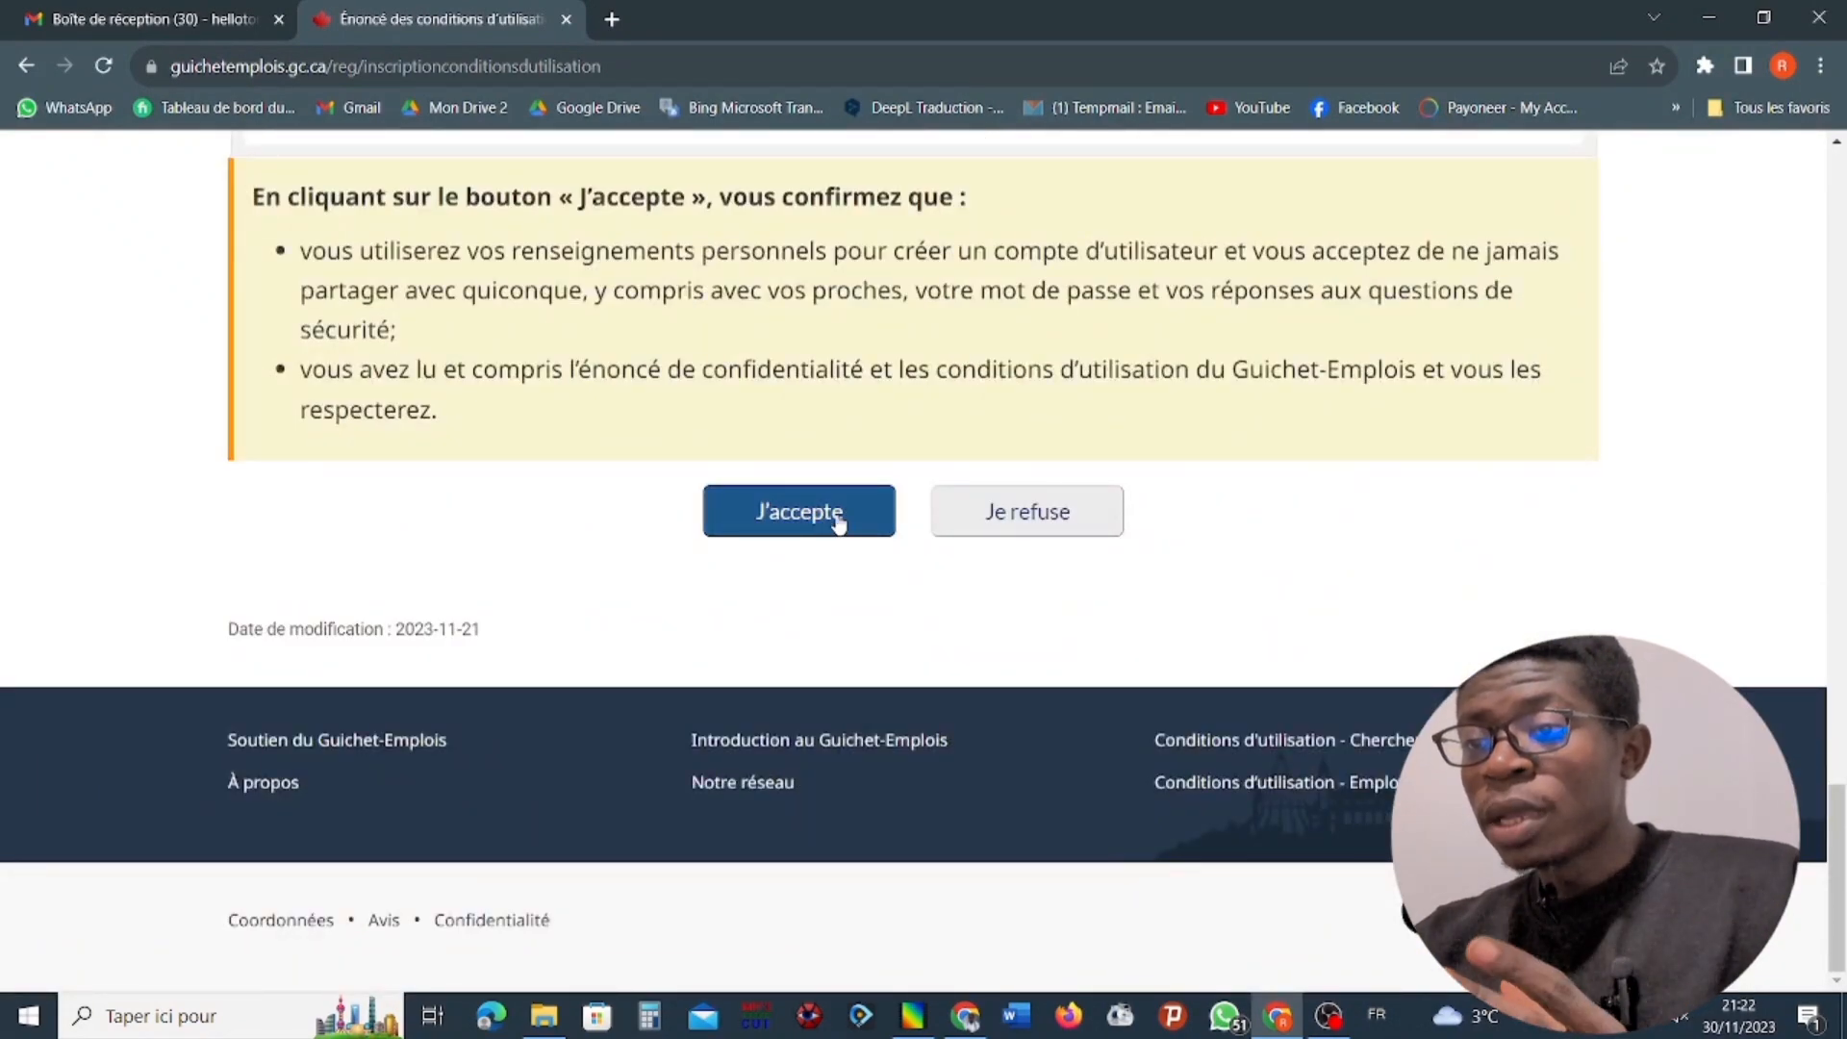
click(838, 522)
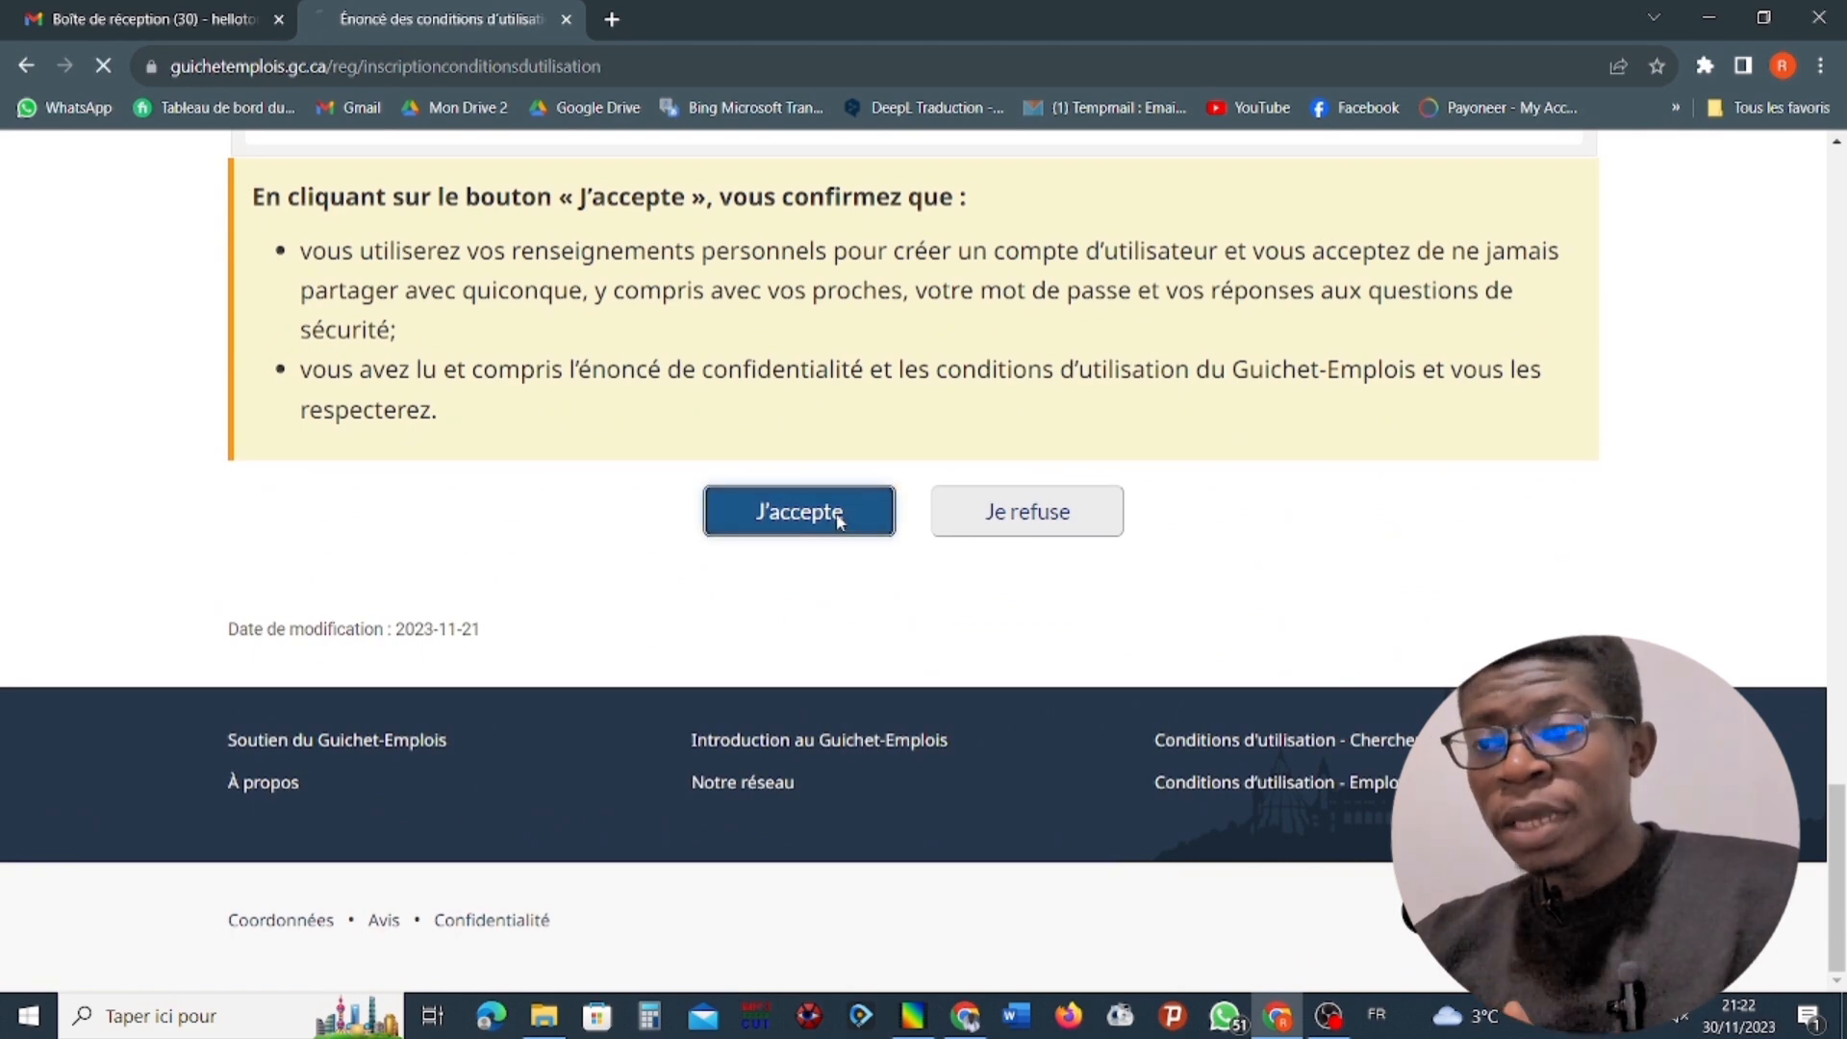
Enter the account holder's e-mail address in the Courriel field of the user information form.
scroll(793, 559, down, 1)
scroll(789, 558, down, 7)
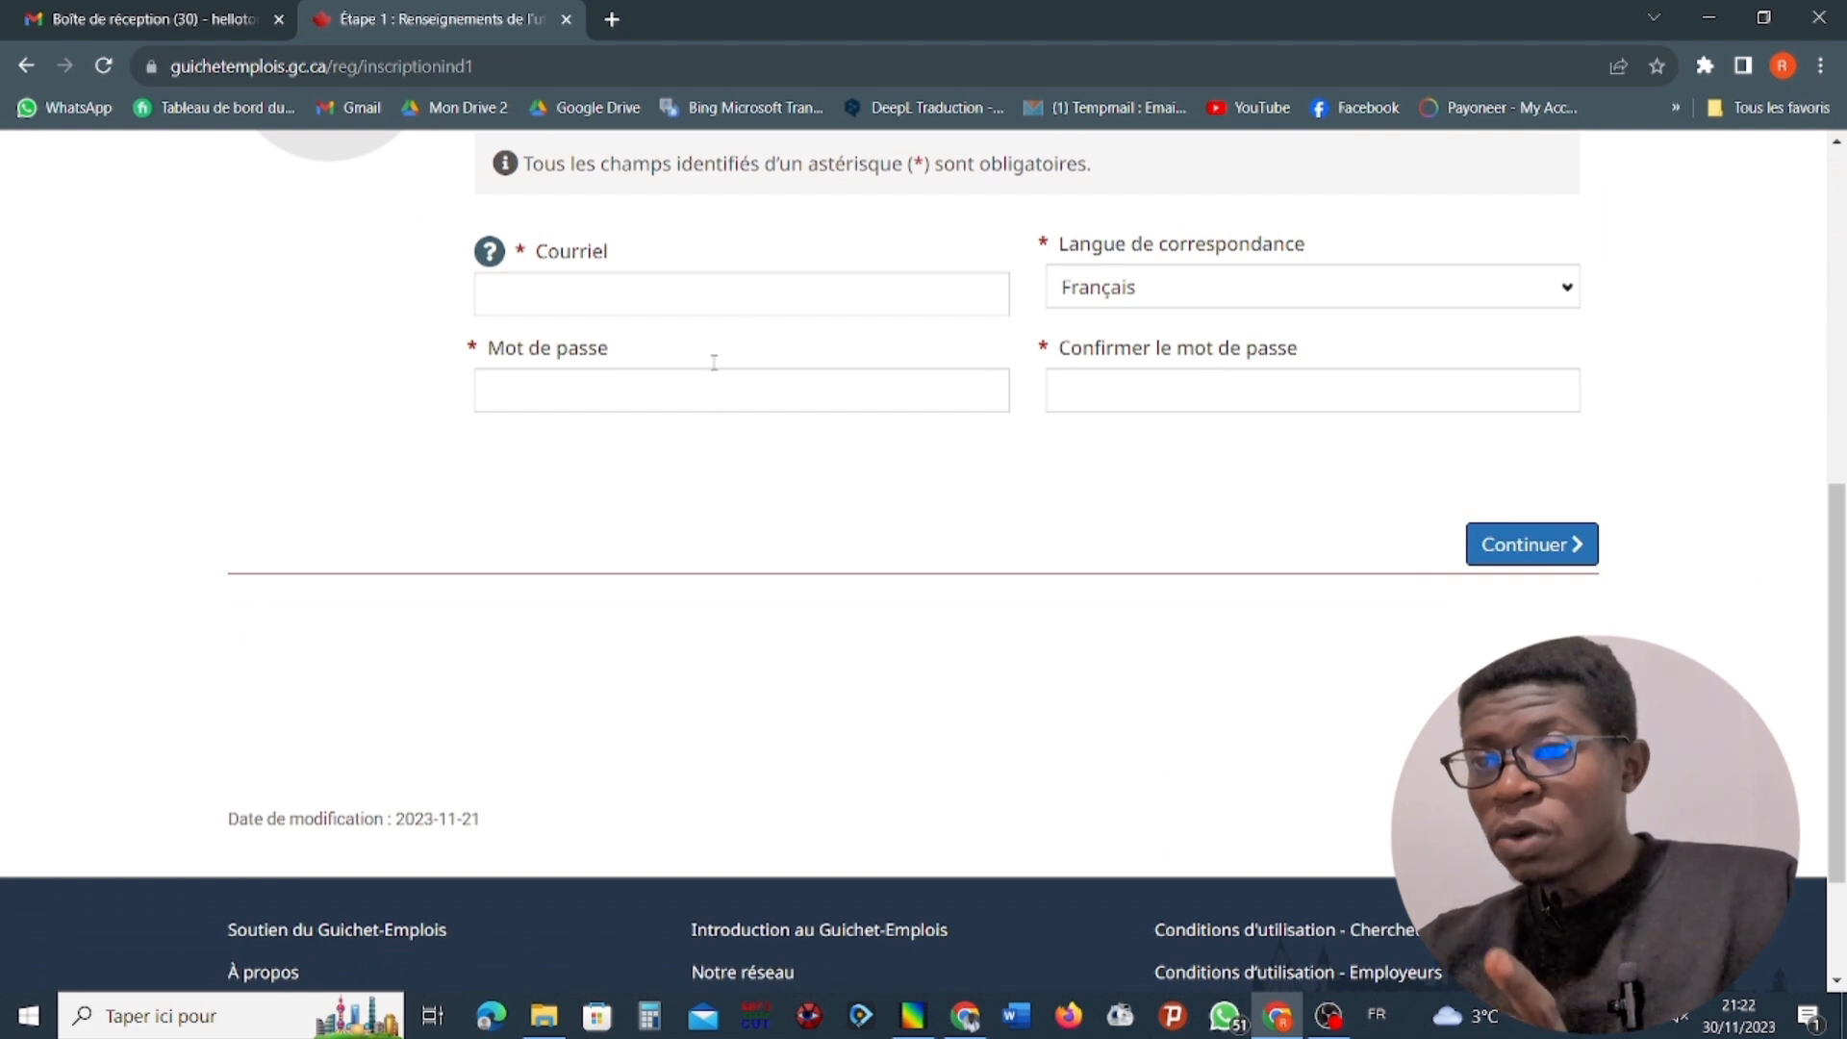
click(732, 311)
scroll(739, 303, up, 5)
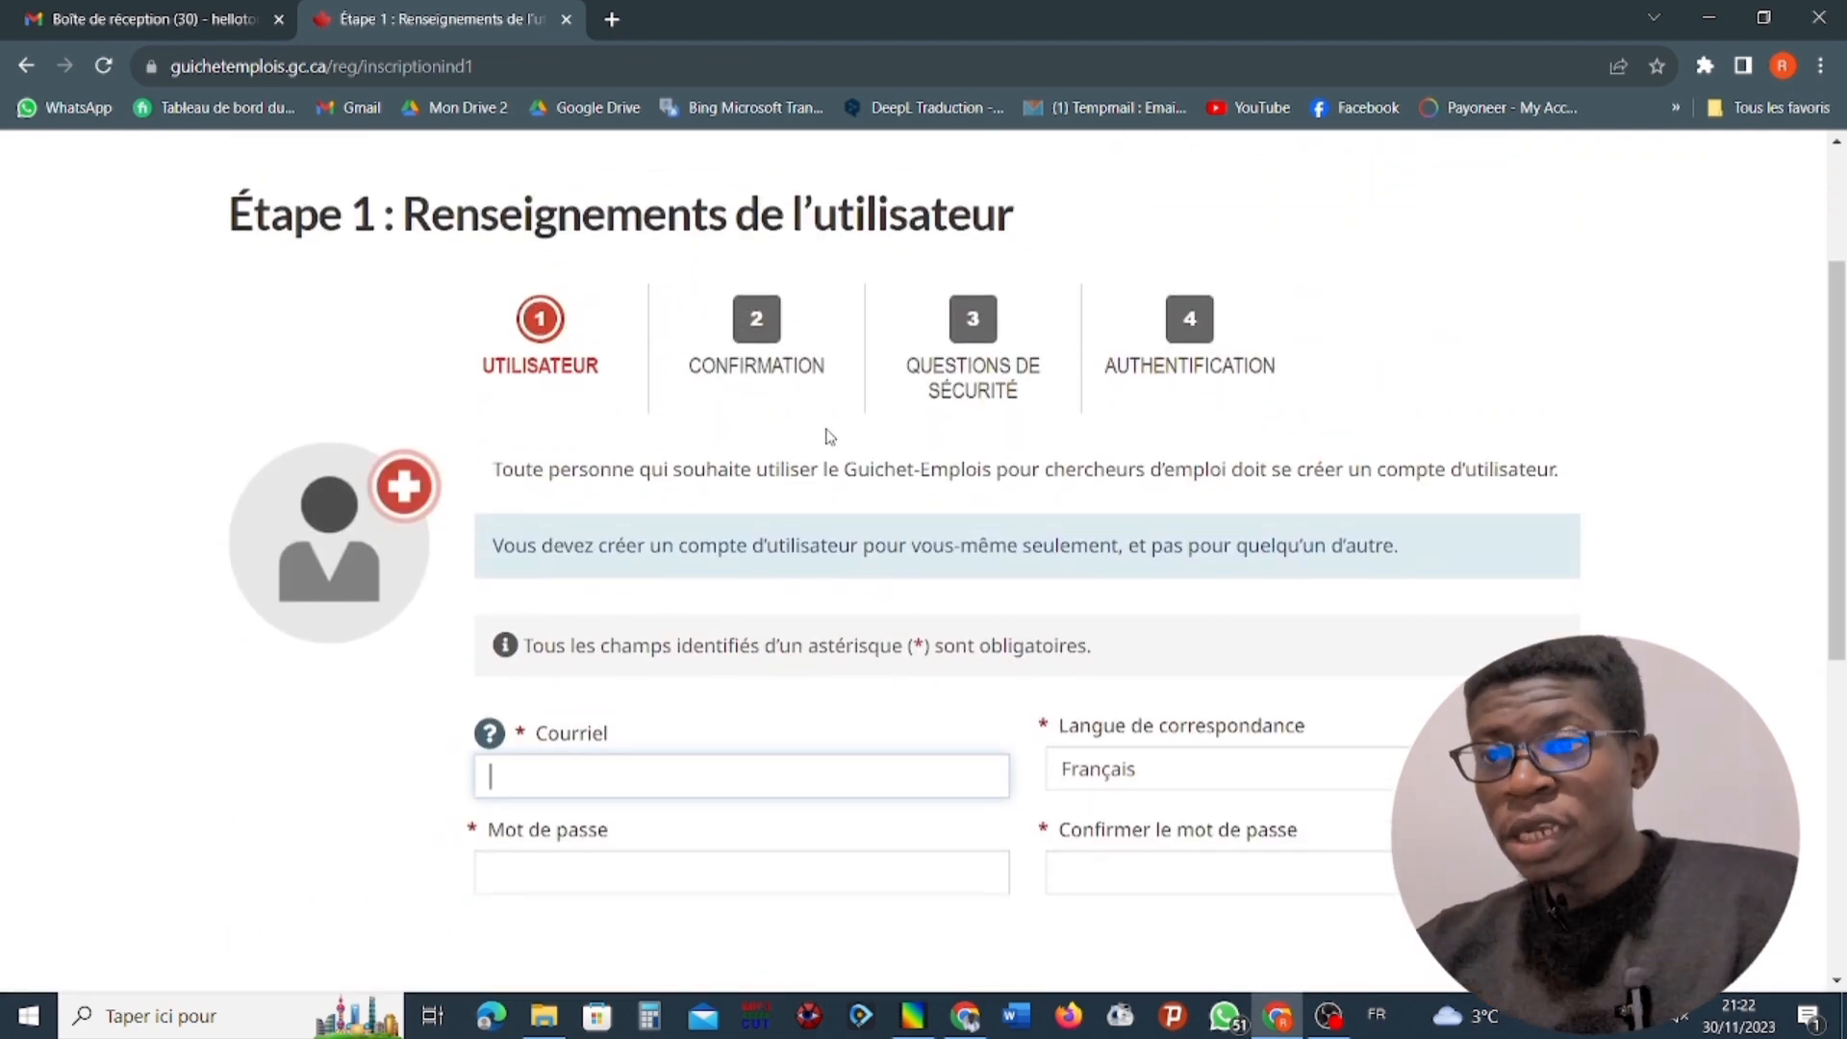
scroll(829, 436, down, 4)
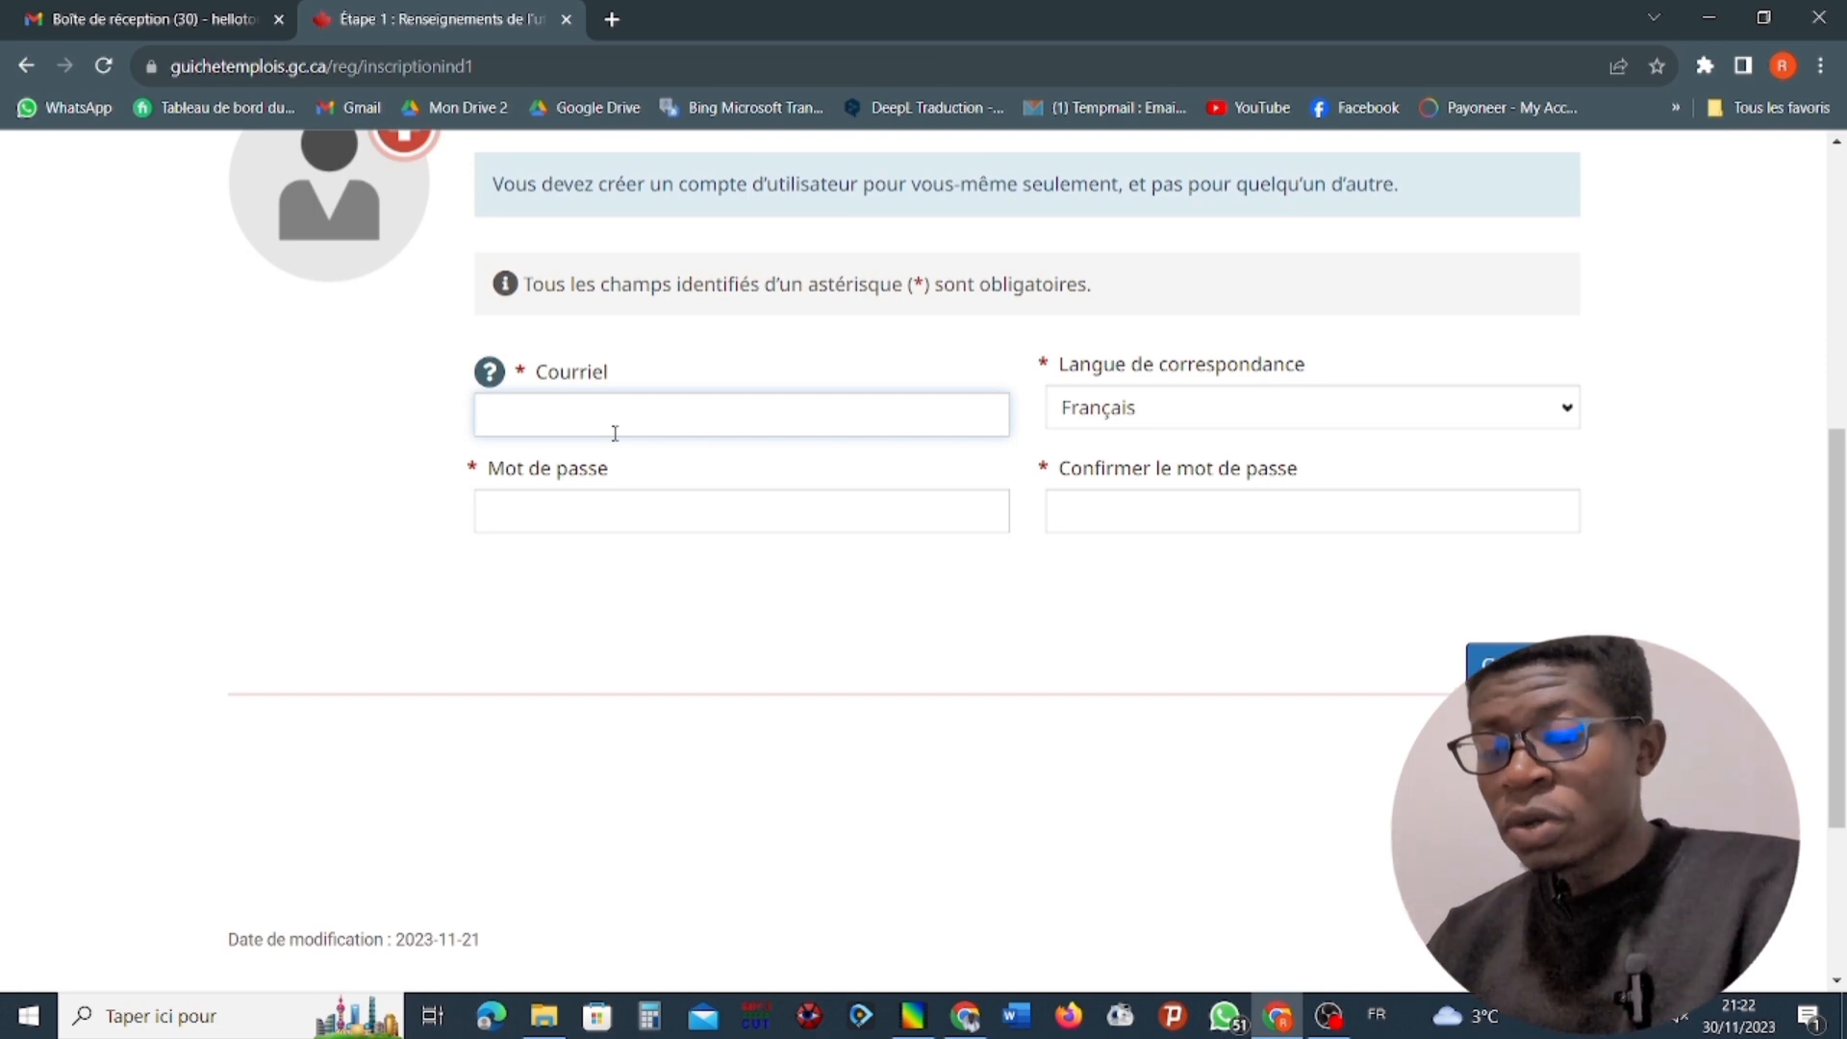
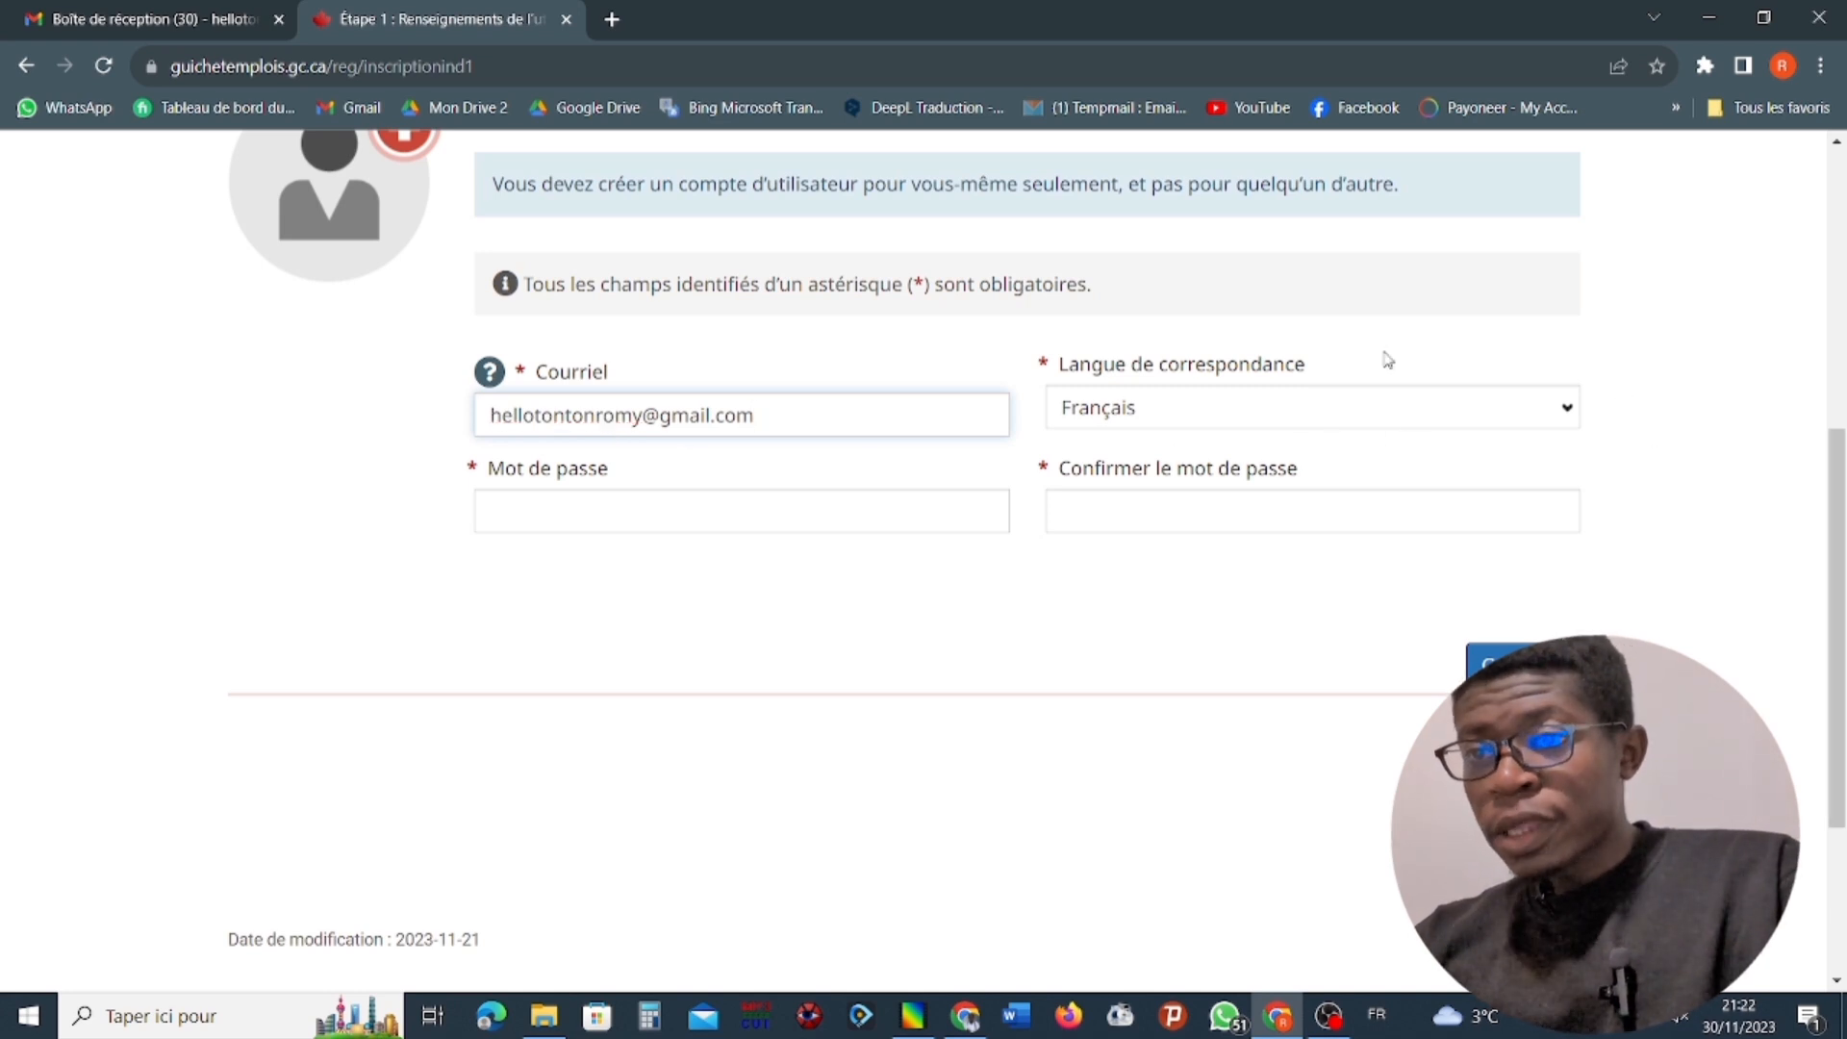
Enter an account password that meets the length, uppercase, lowercase, digit and special-character rules.
click(807, 524)
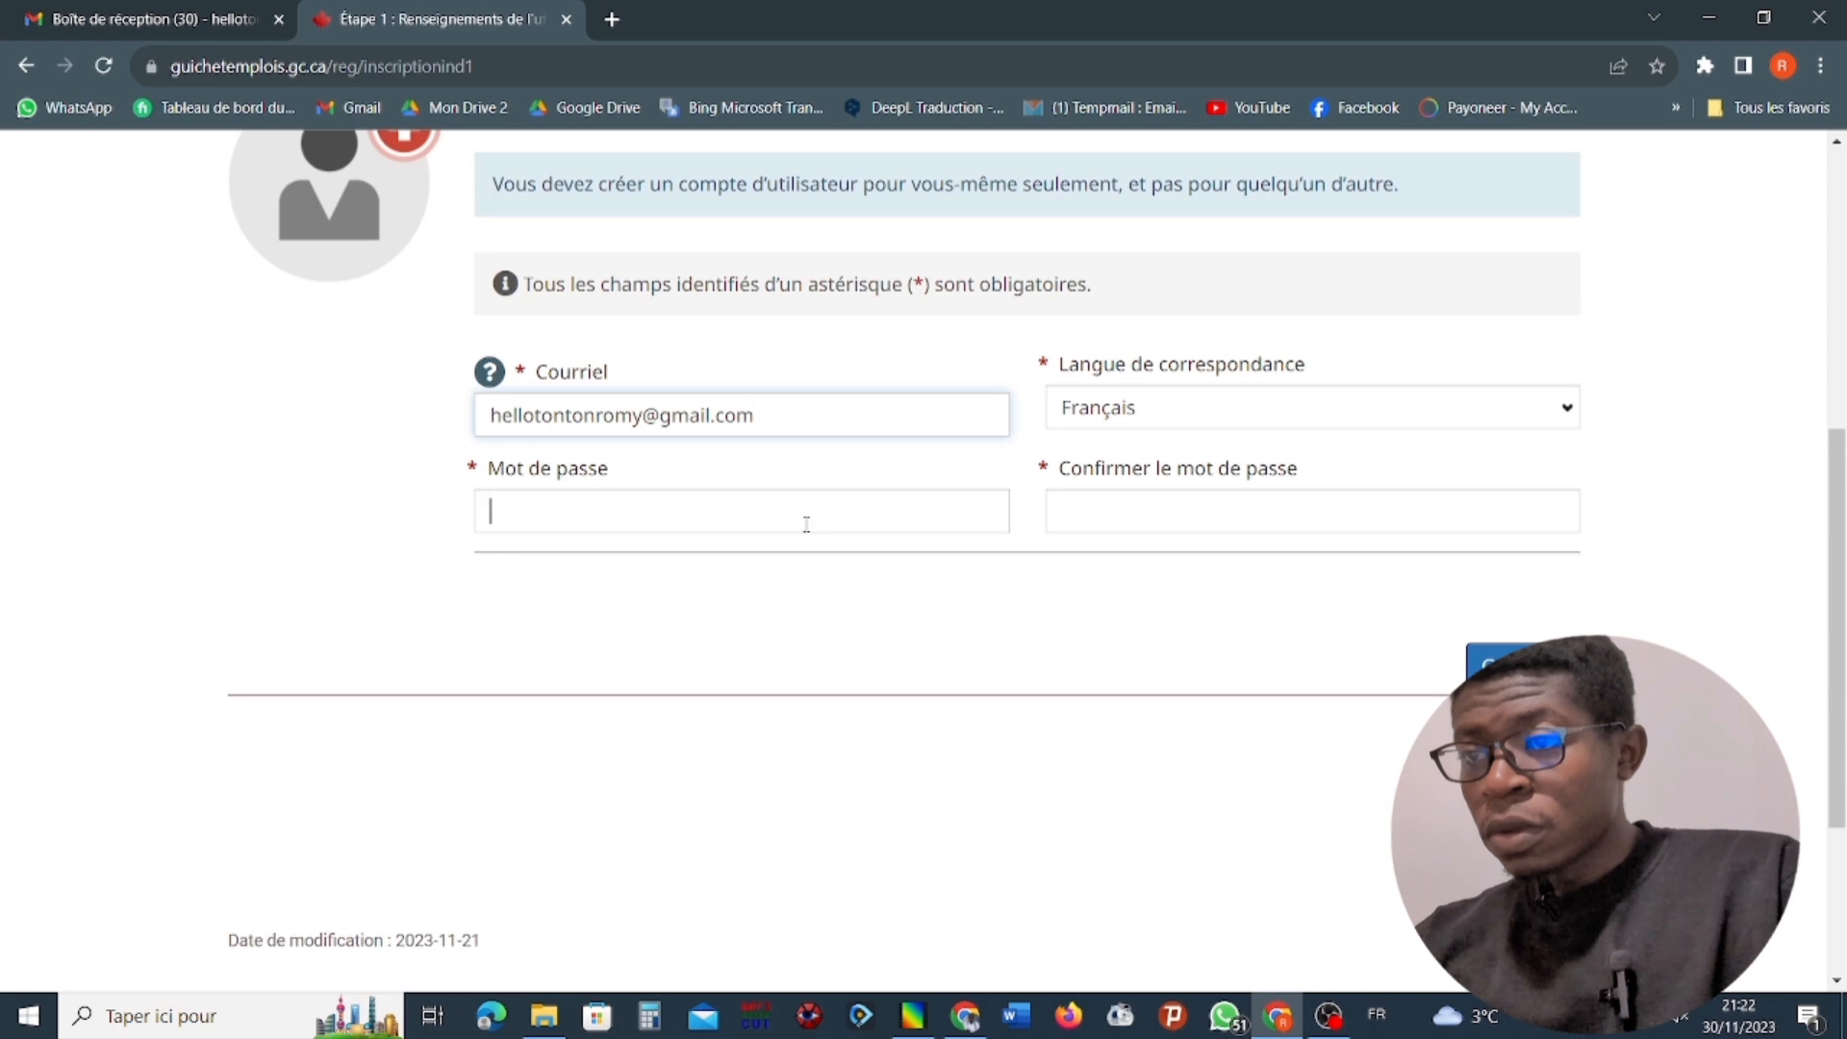
text(Ro)
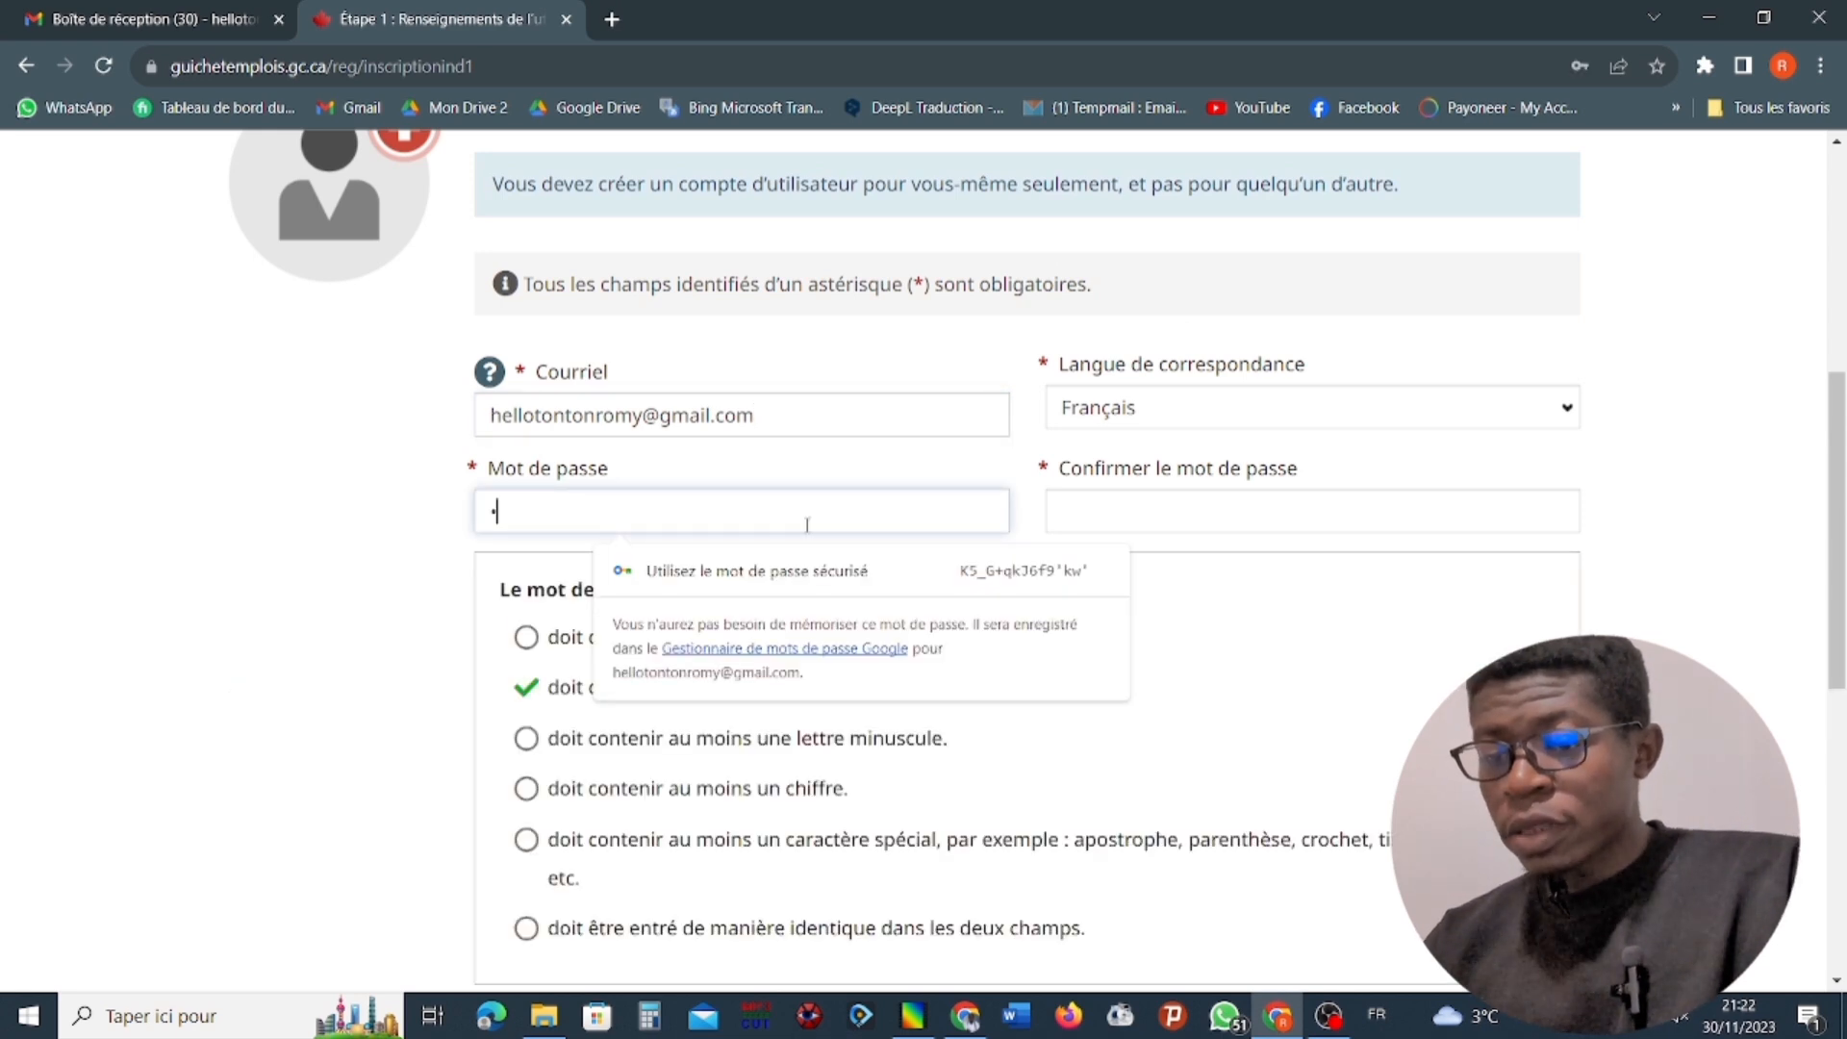
text(•)
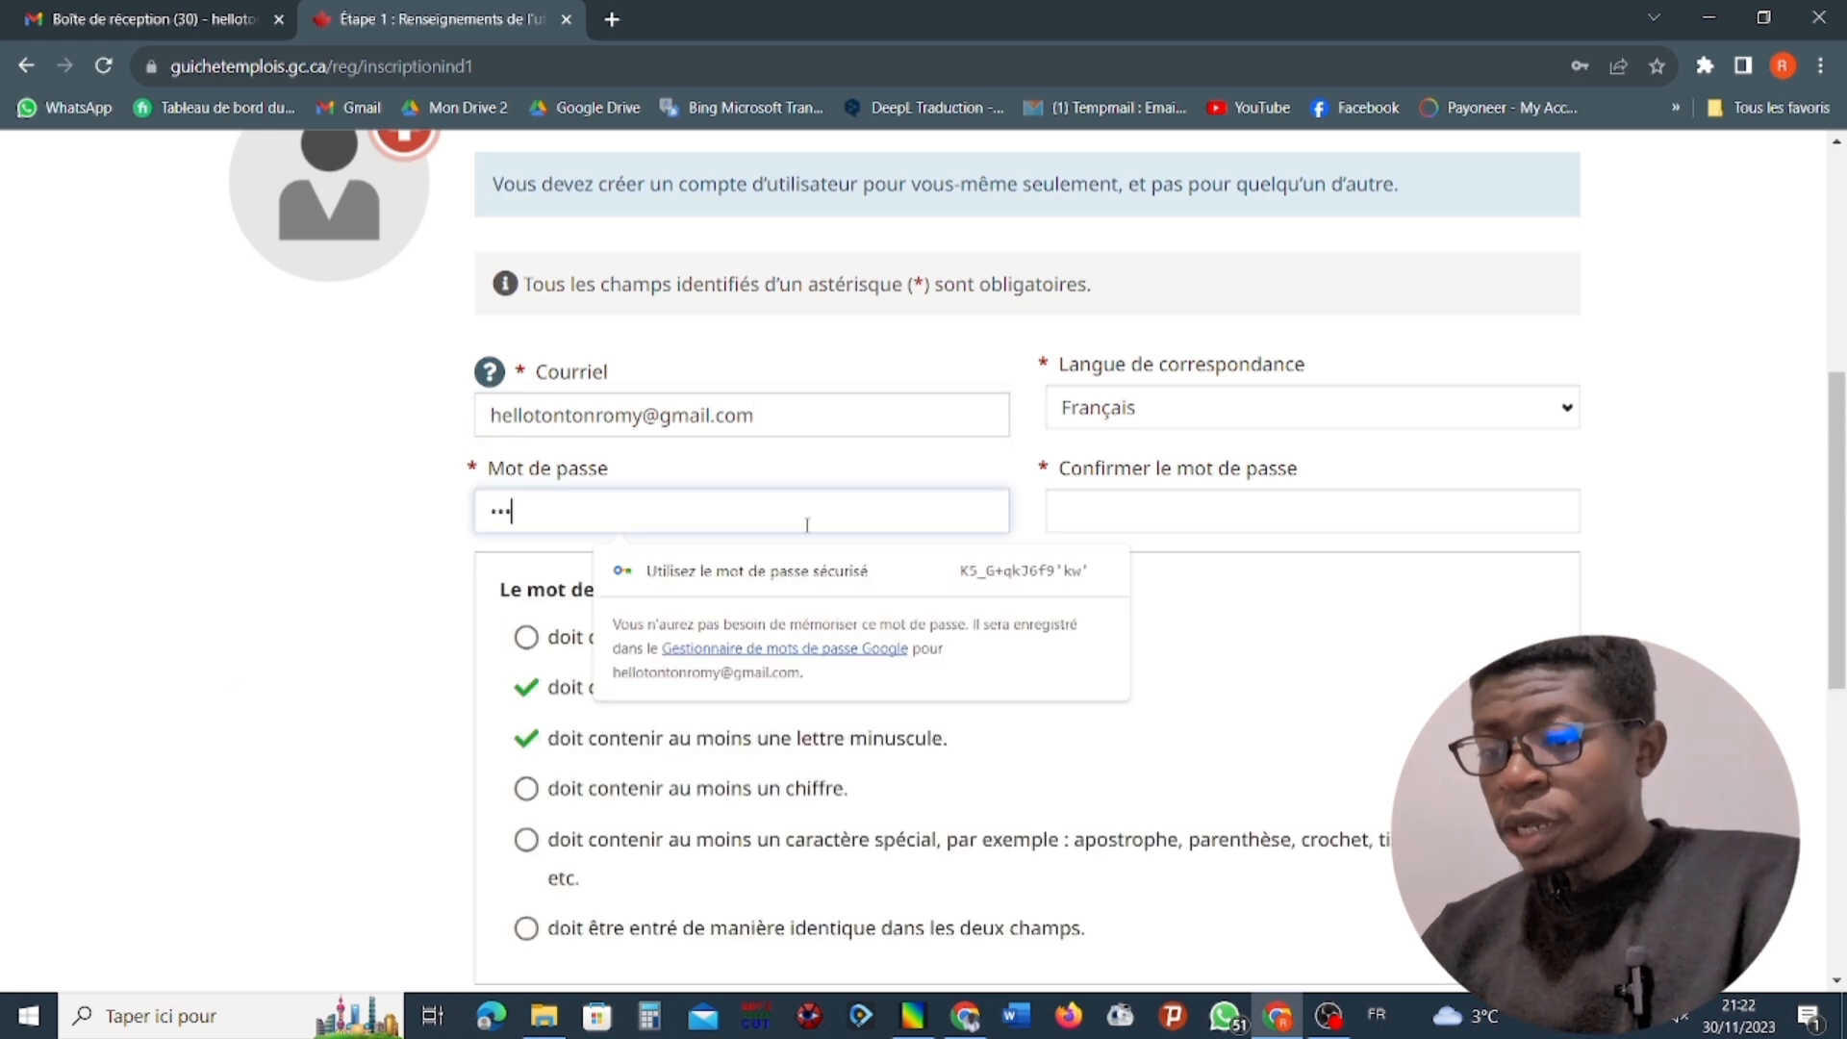
text(•)
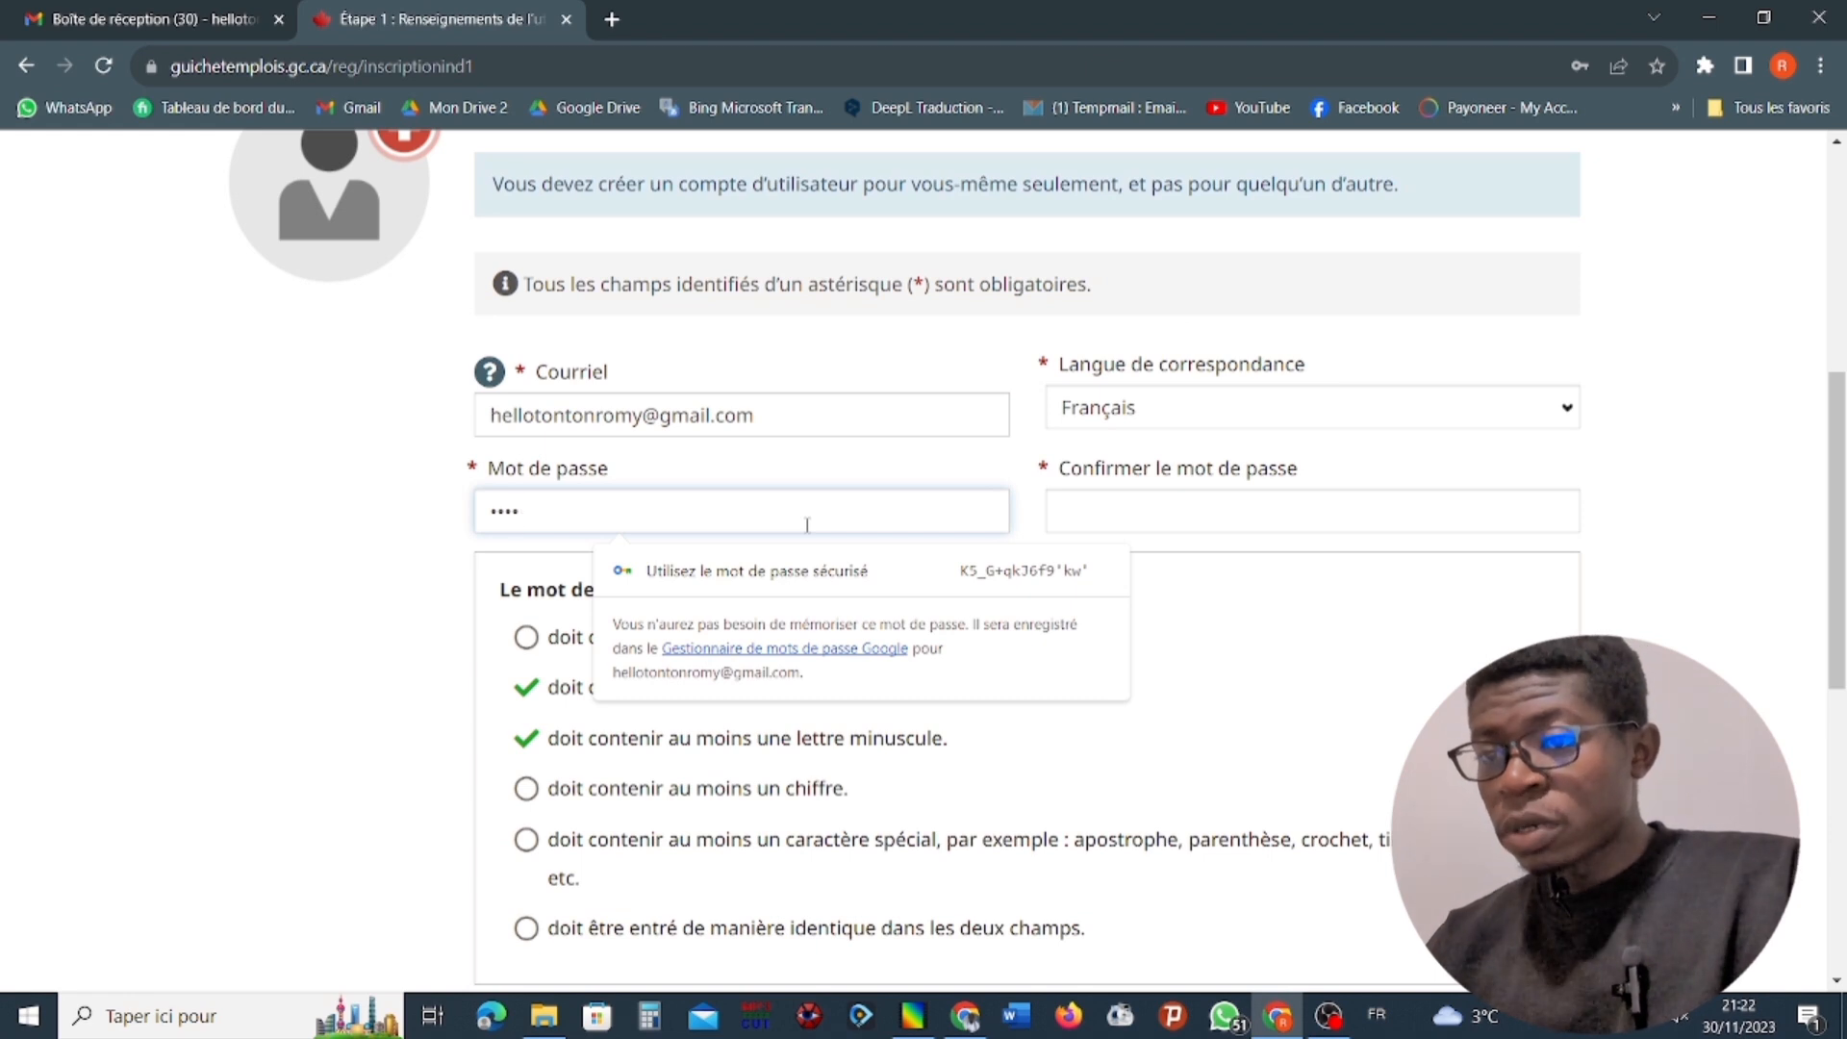
text(••••)
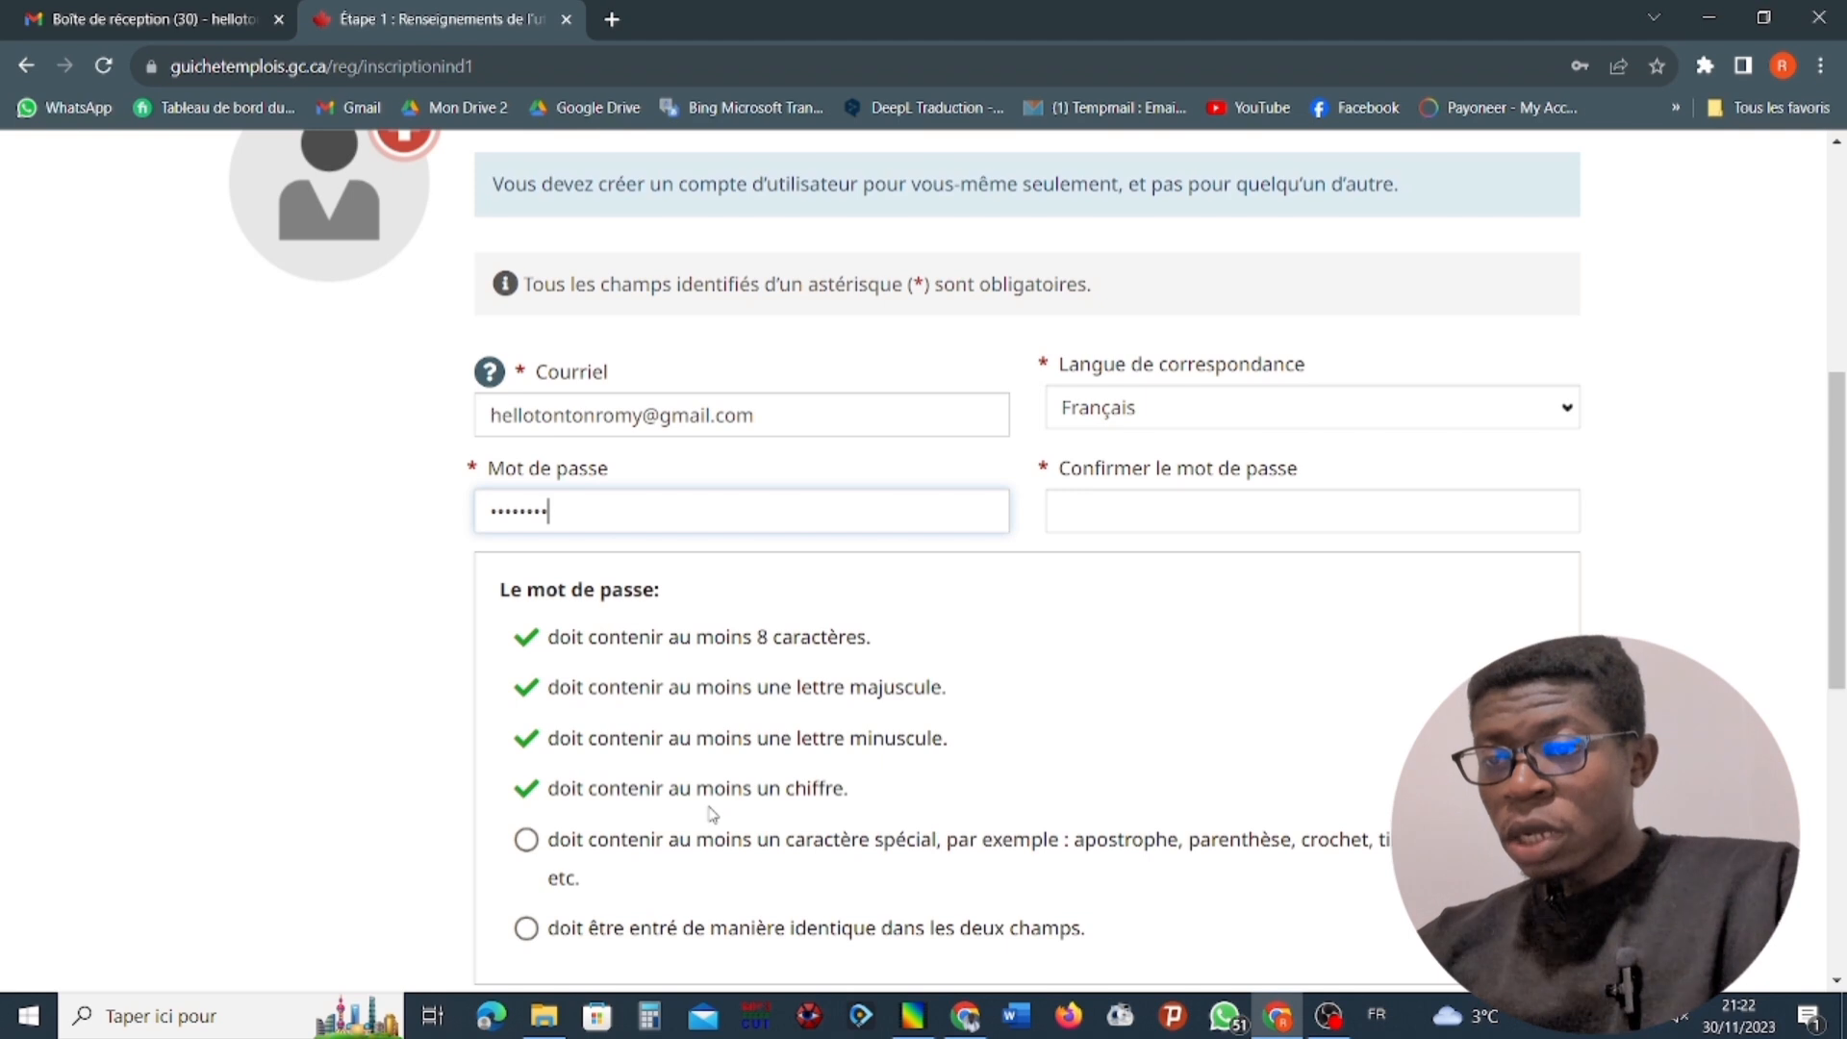
scroll(710, 813, down, 1)
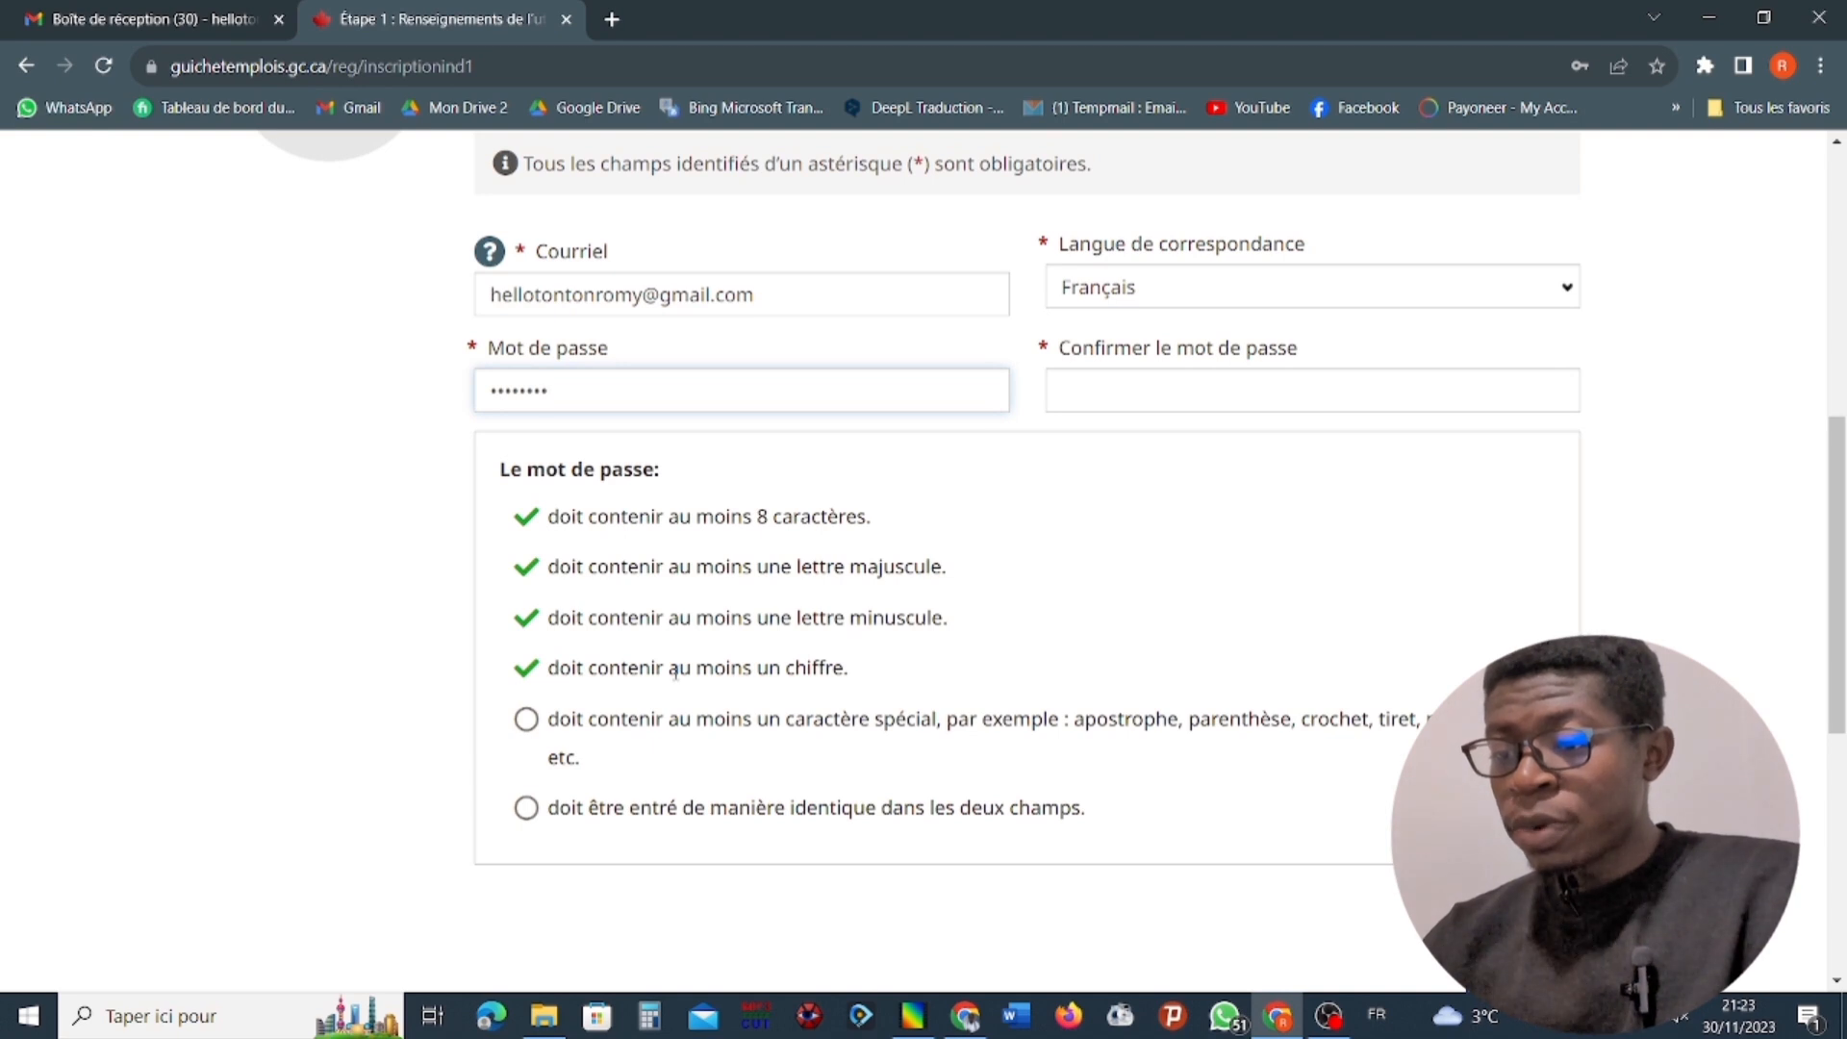
text(@)
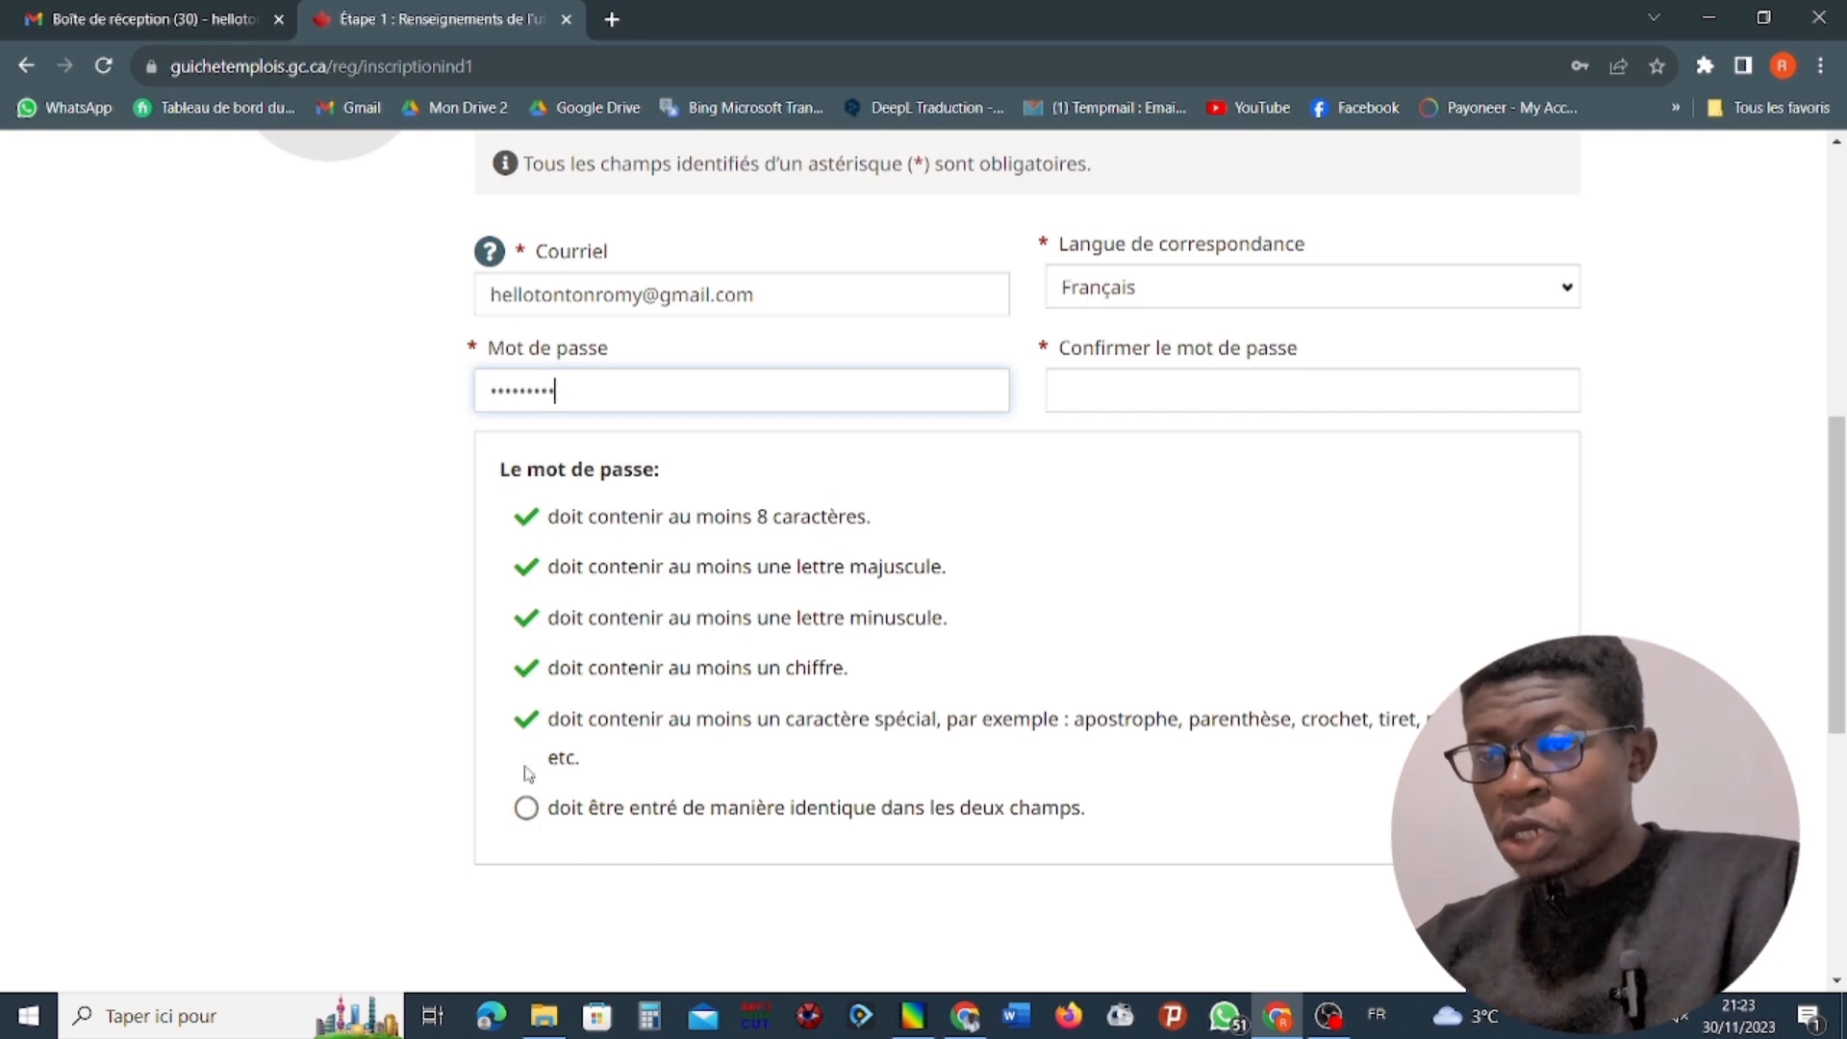
Re-enter the same account password in the Confirmer le mot de passe field and review the password rules.
click(1107, 400)
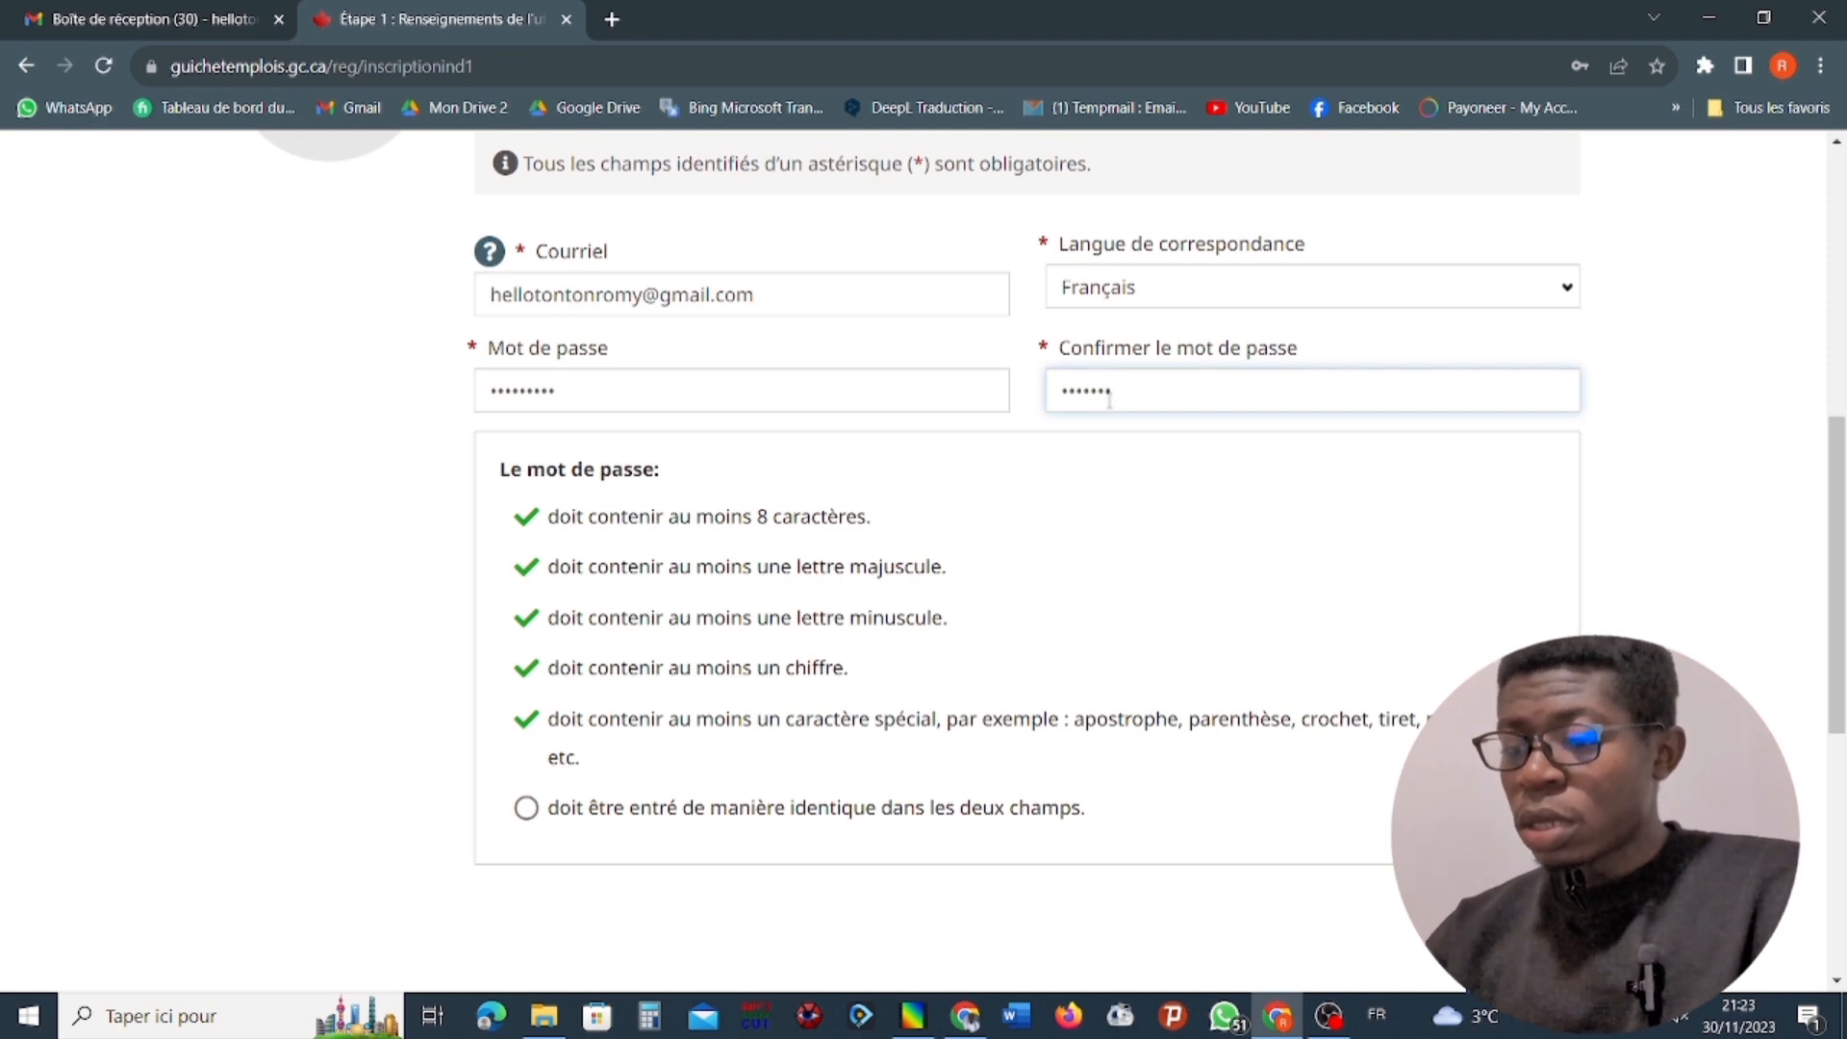
text(•)
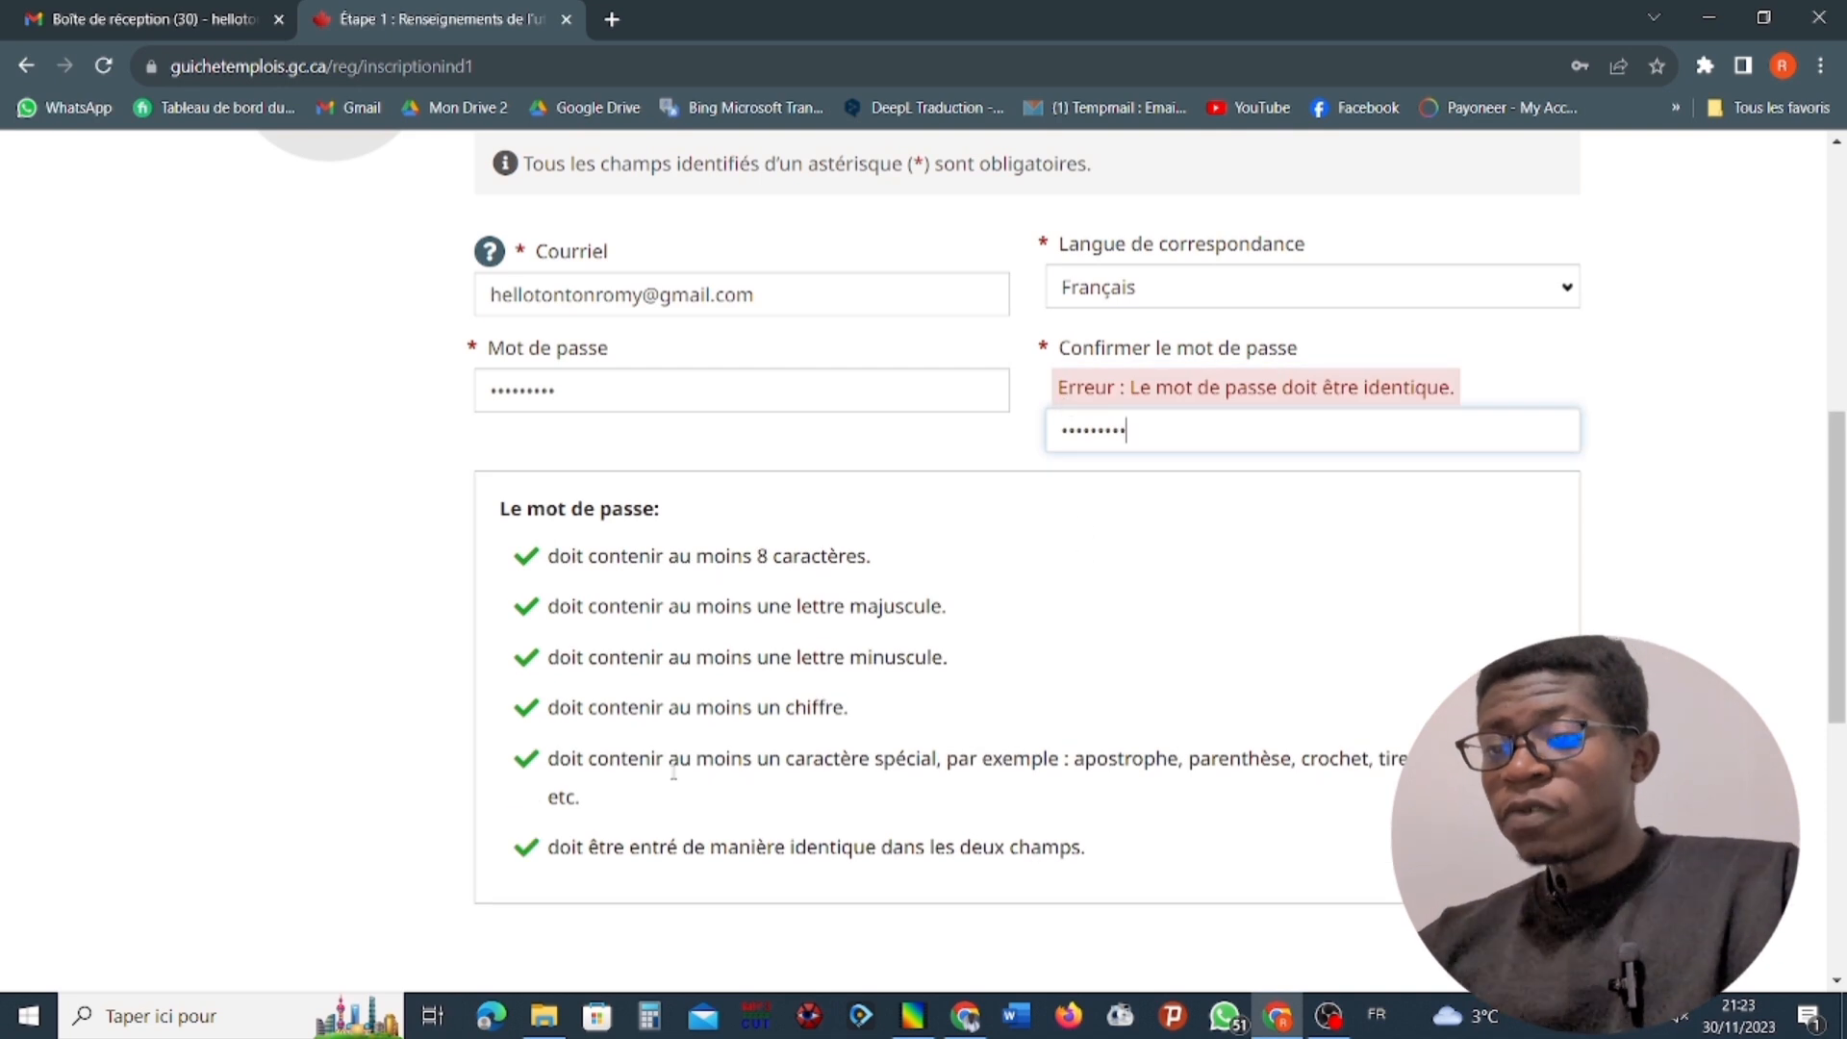
scroll(668, 767, down, 2)
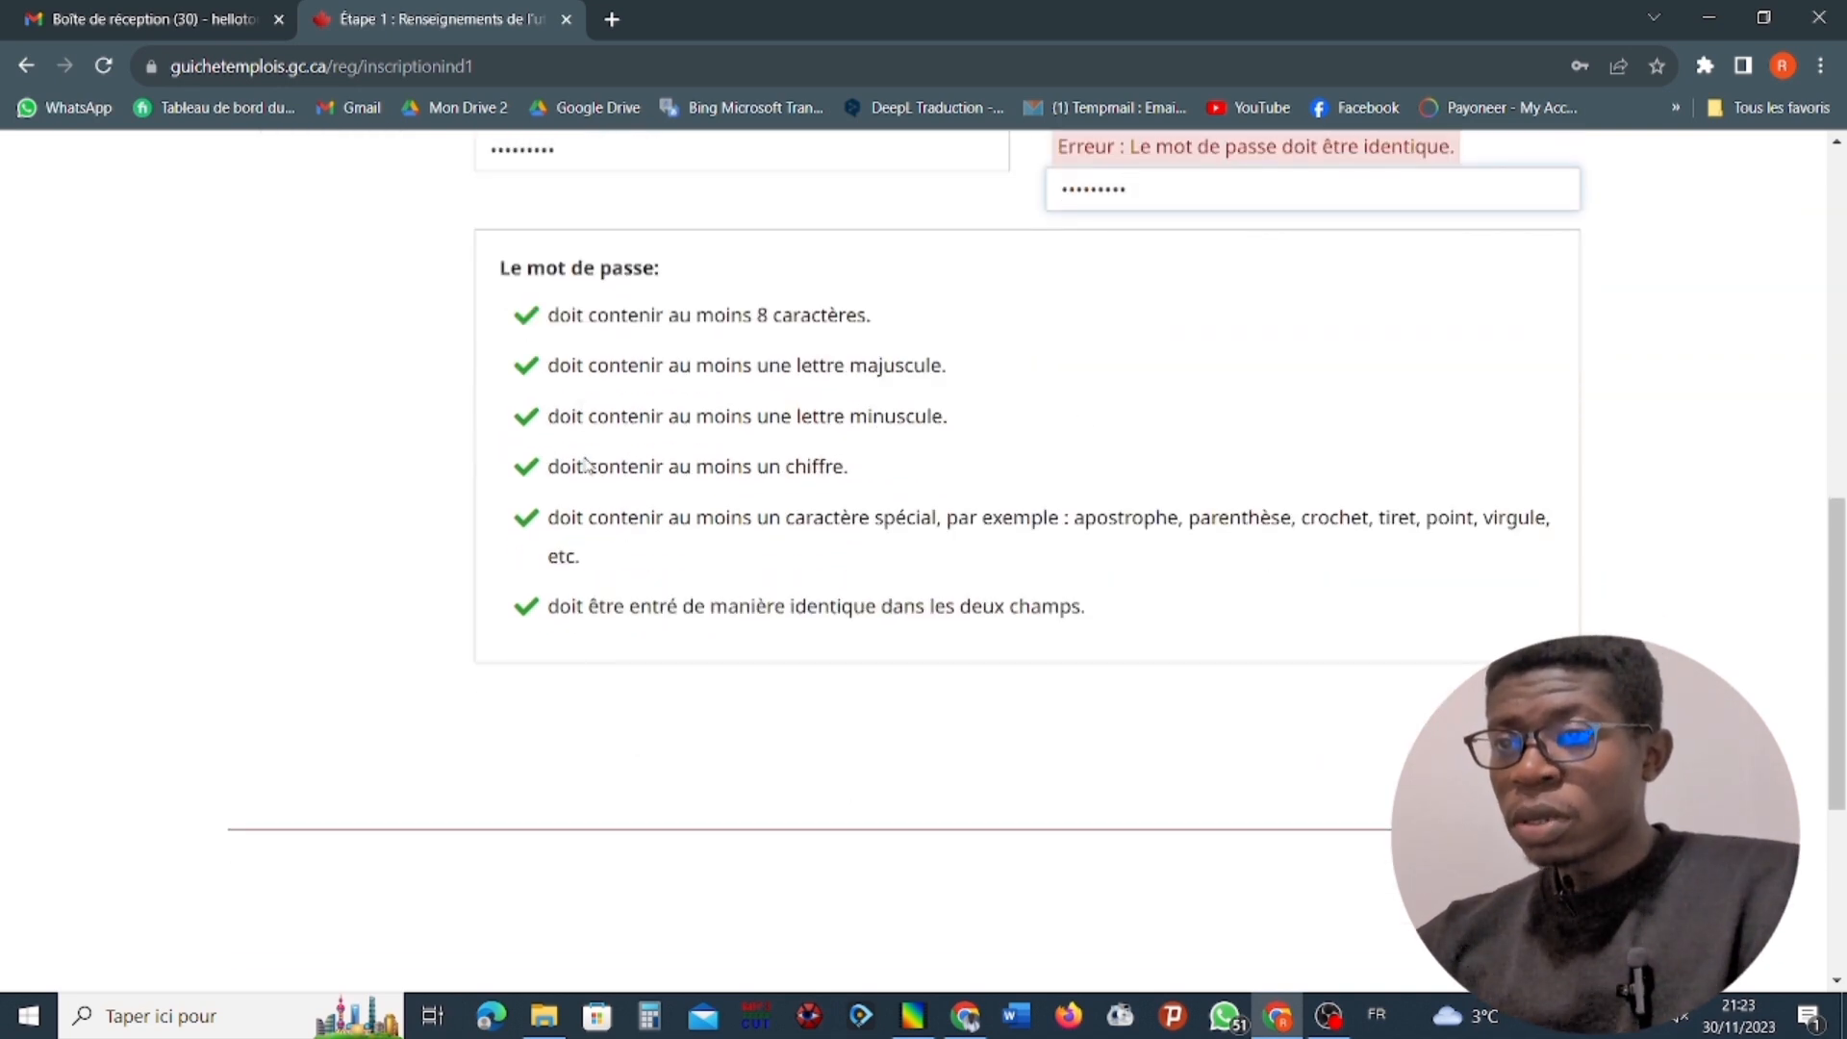
click(1510, 741)
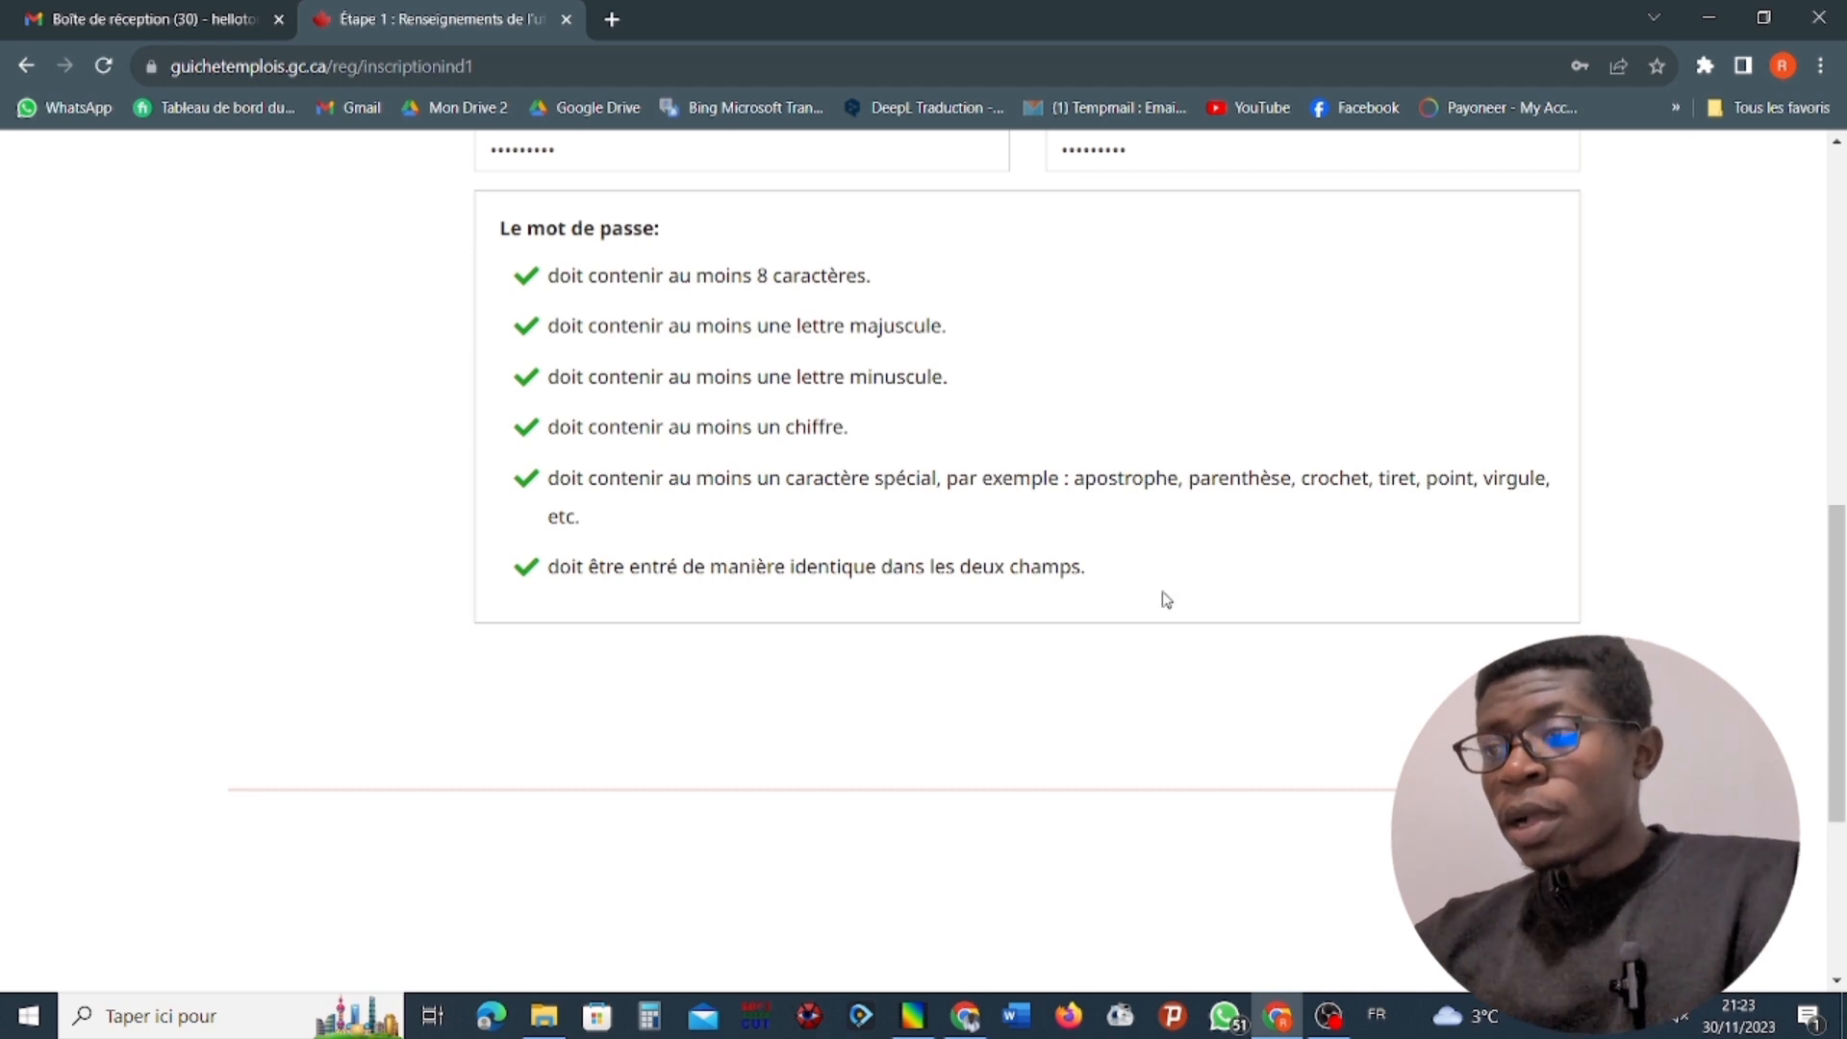
Submit the user information to continue to e-mail confirmation, and save the account's login details in the browser.
scroll(1137, 606, up, 3)
scroll(1025, 558, down, 1)
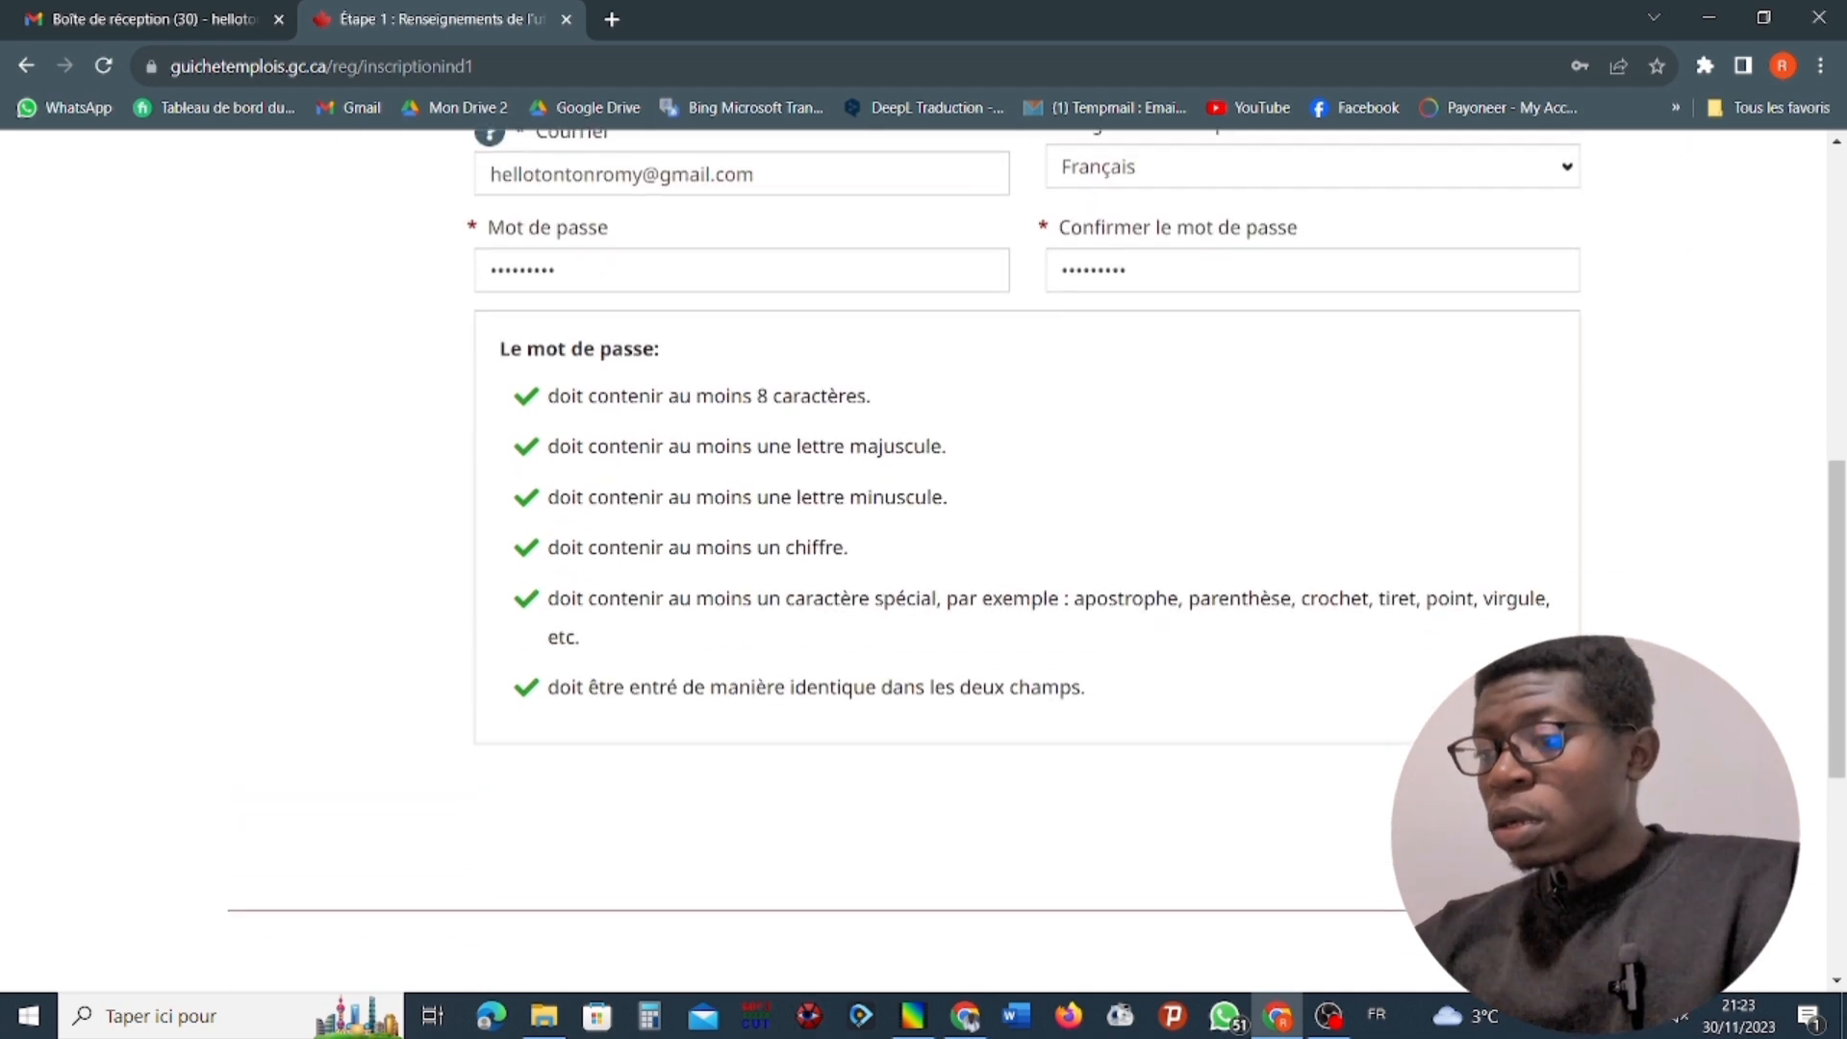
click(1490, 829)
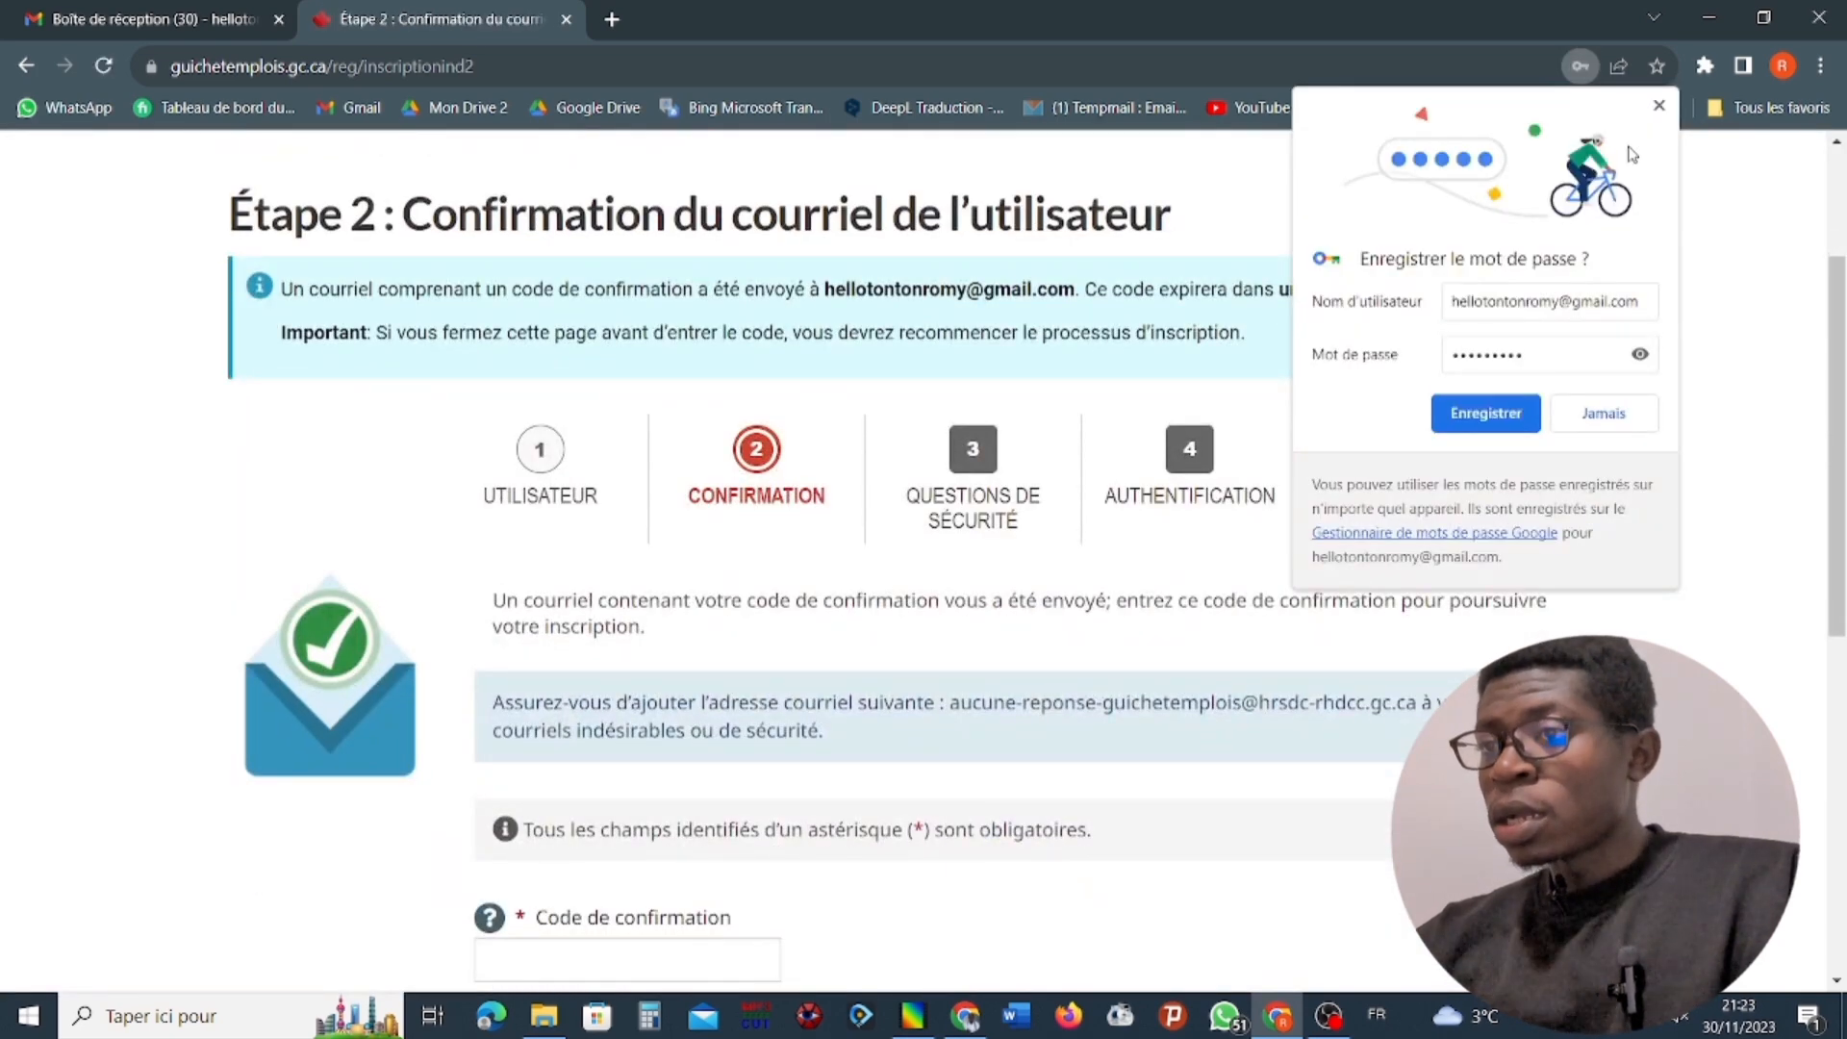
click(1519, 409)
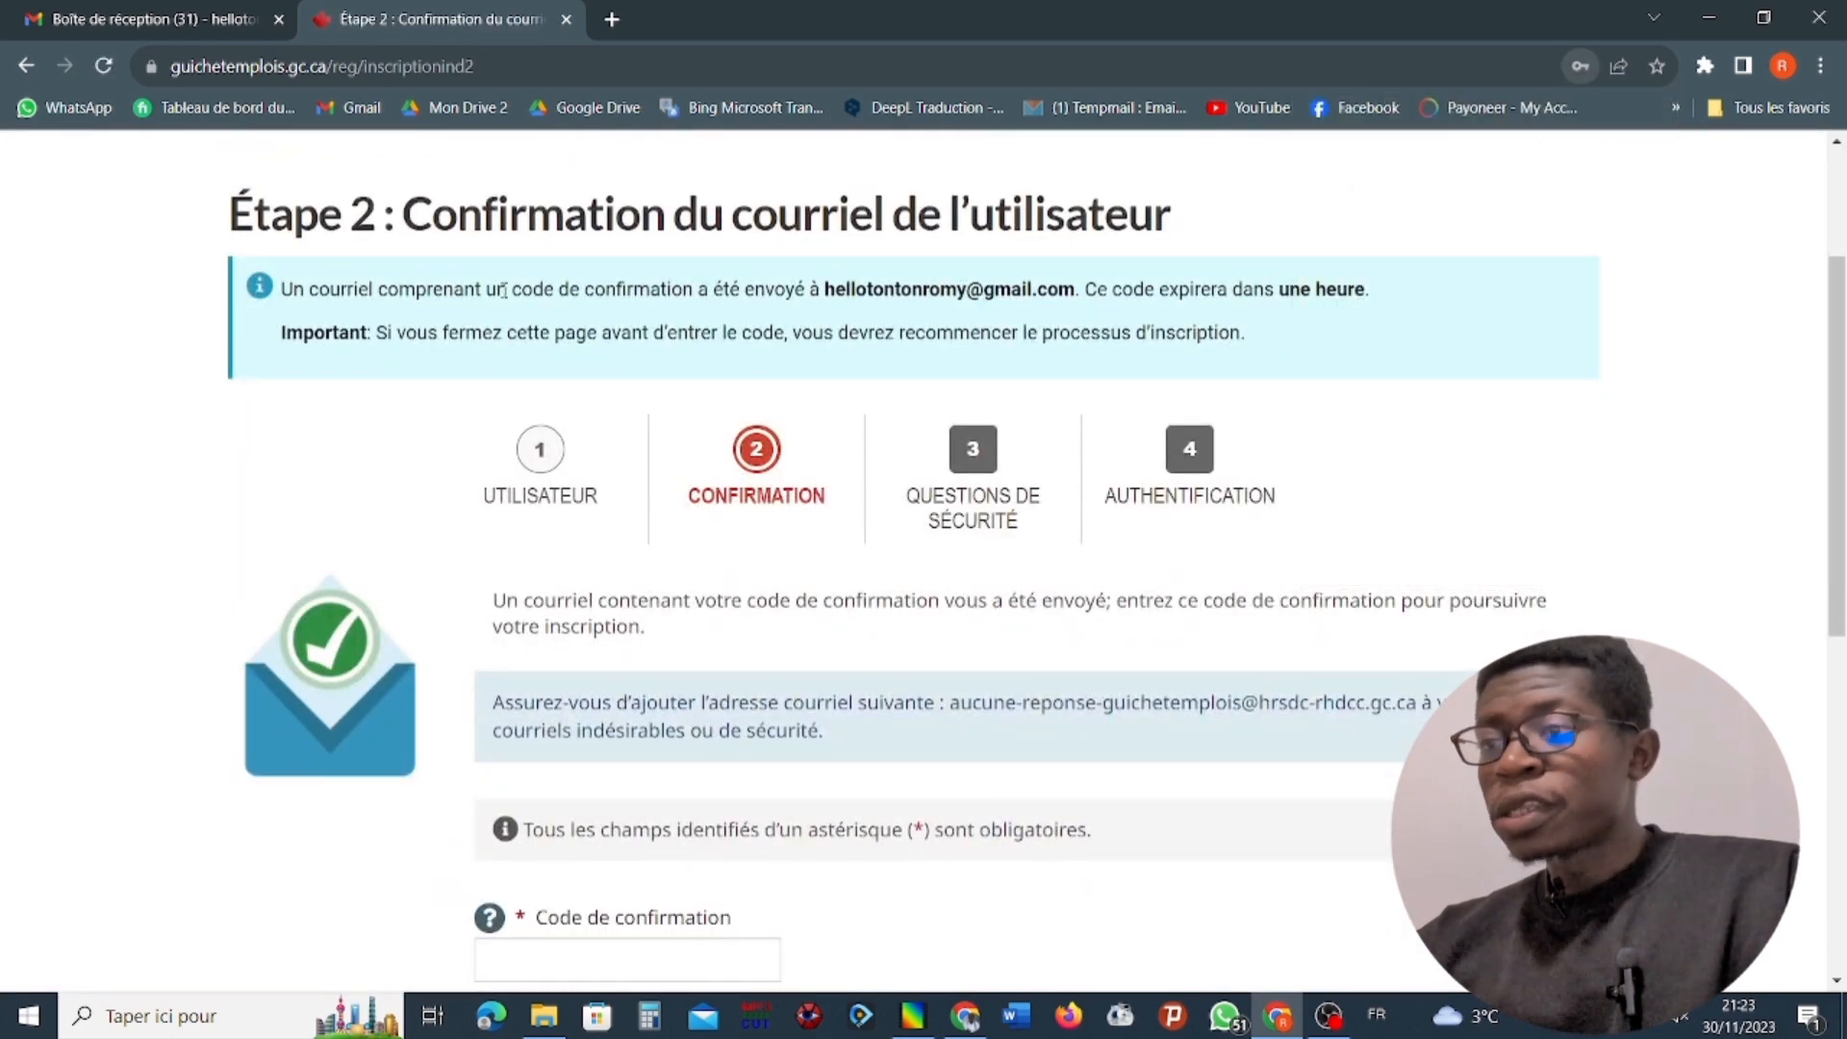
Review the confirmation instructions, open the "Guichet-Emplois – Confirmation du courriel" message in Gmail, and copy its confirmation code.
scroll(757, 370, down, 1)
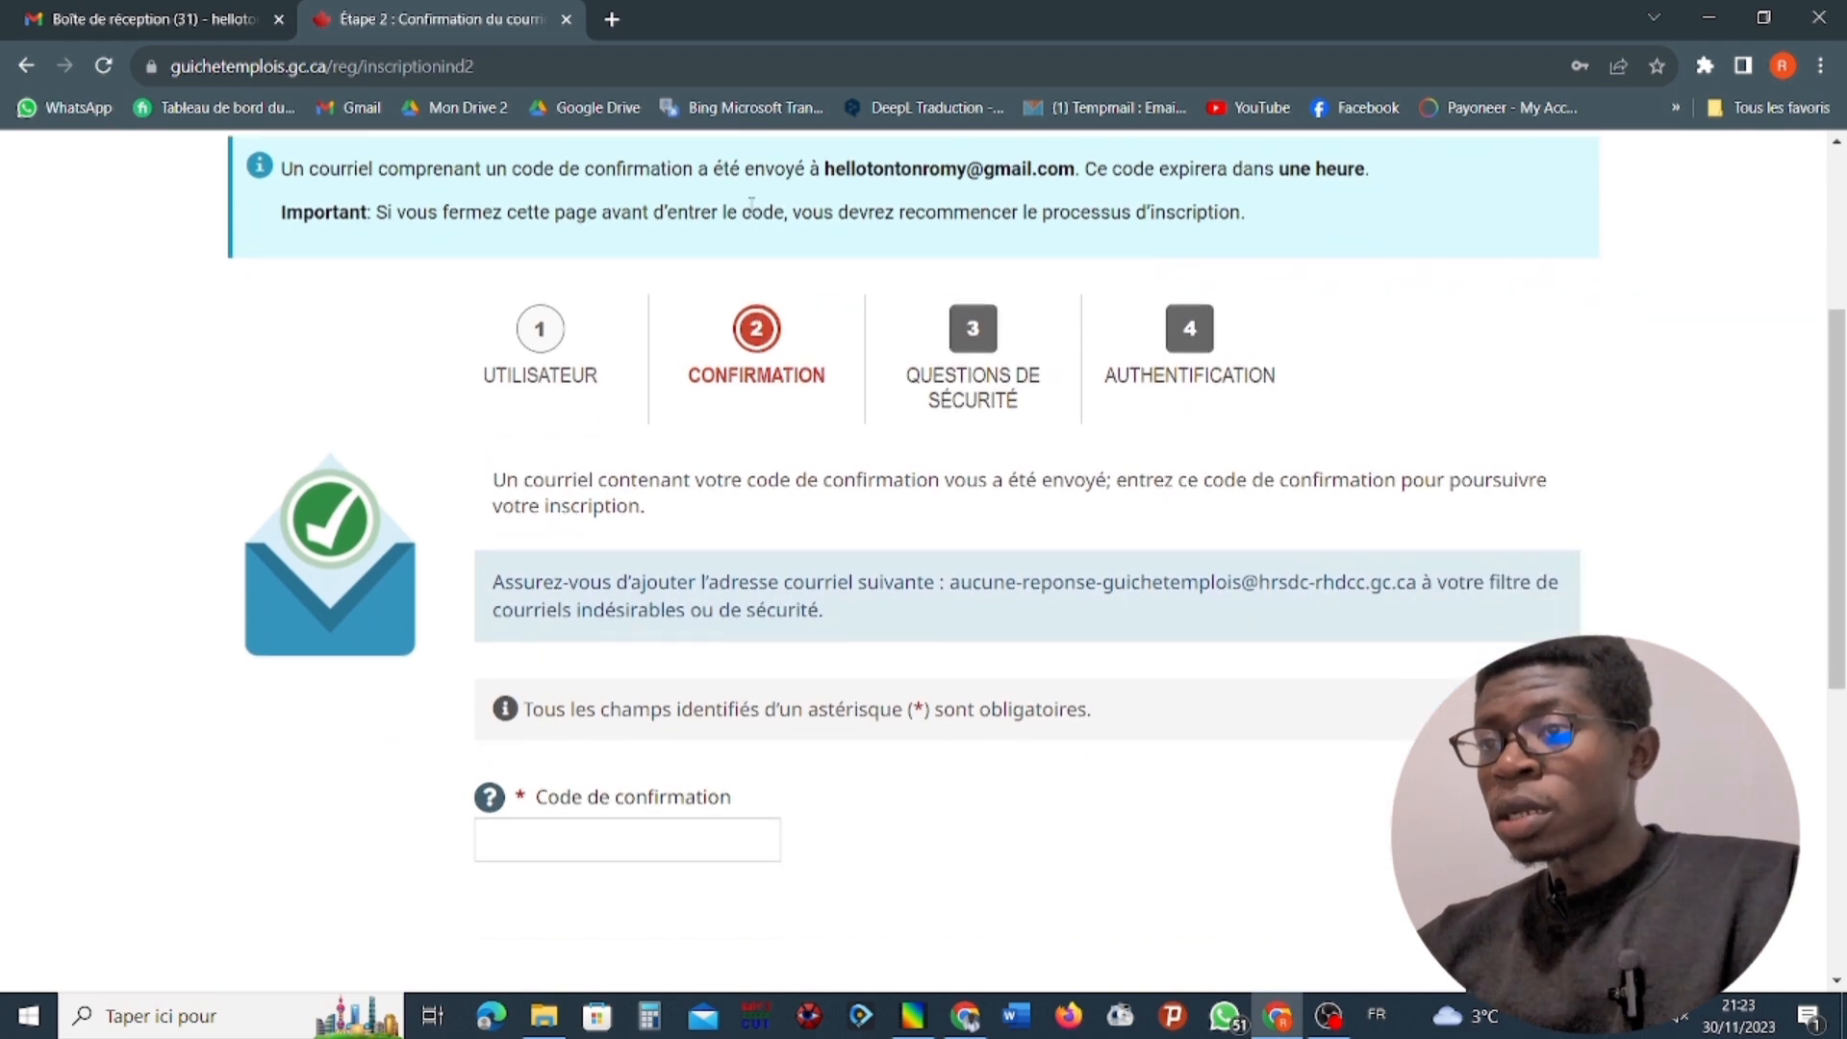
scroll(788, 380, down, 1)
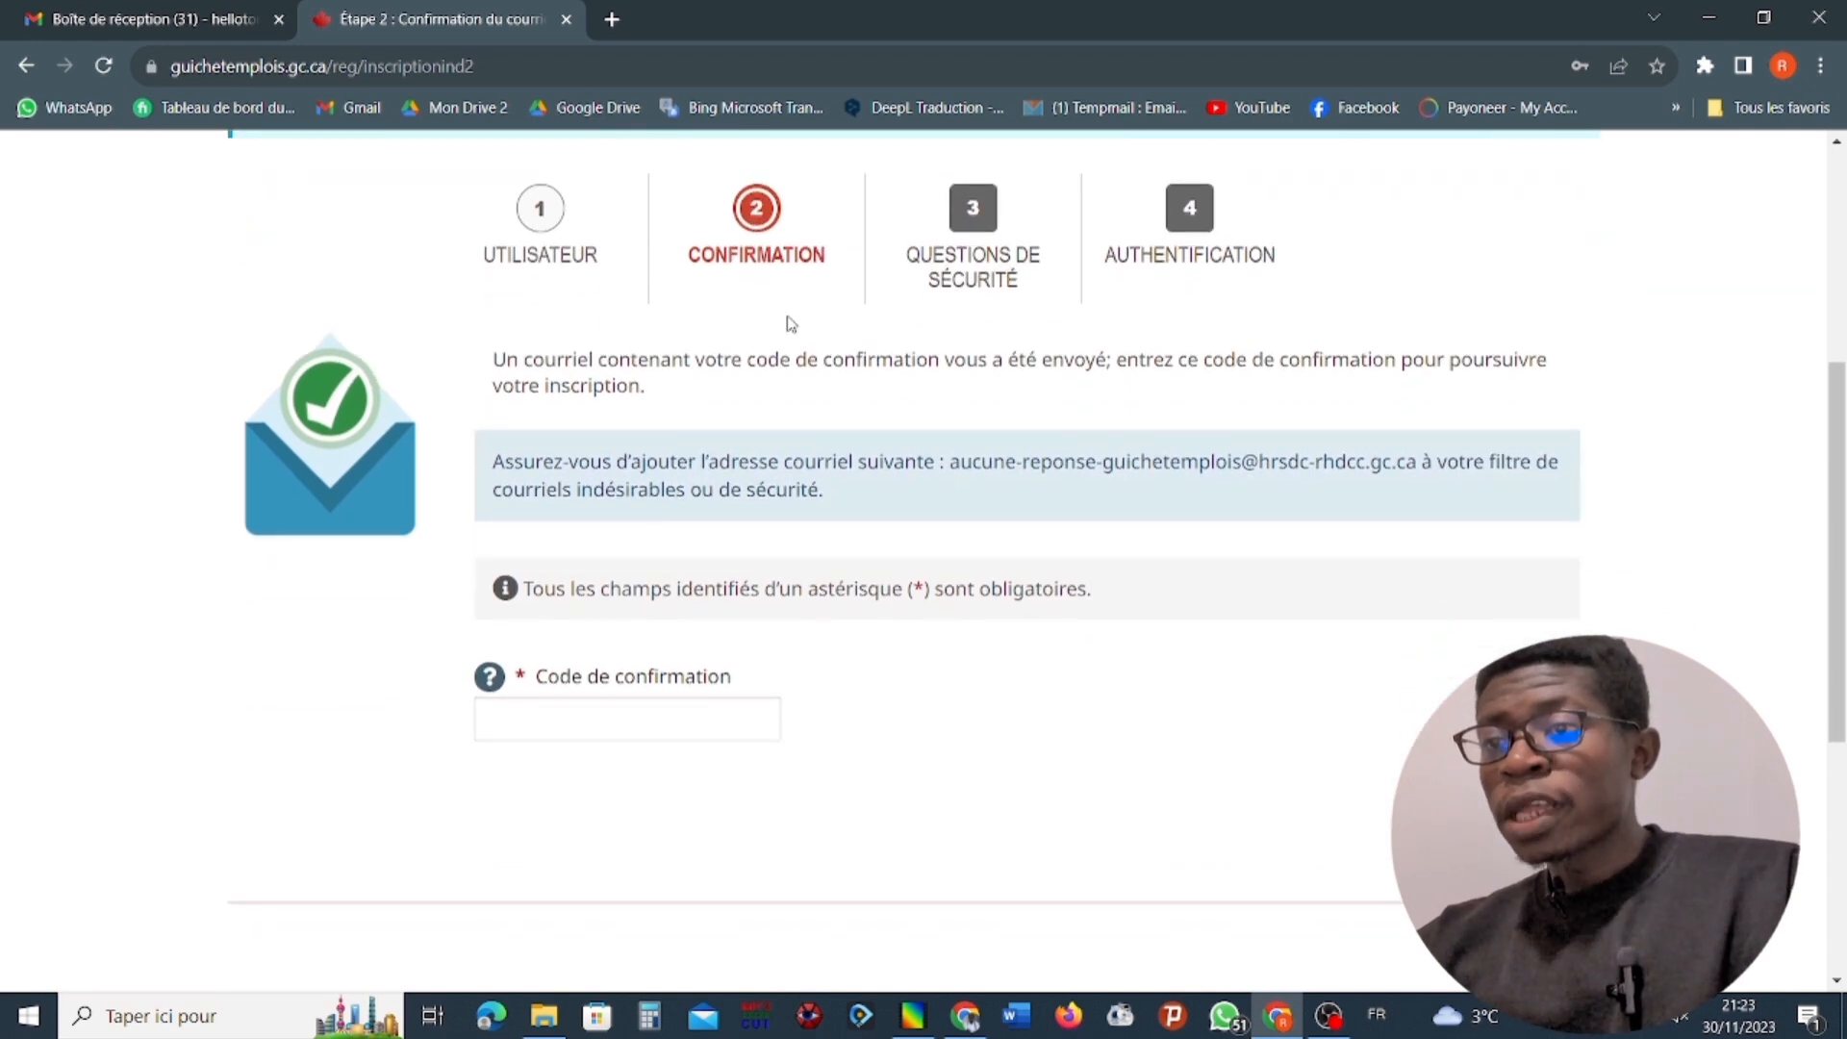
click(687, 729)
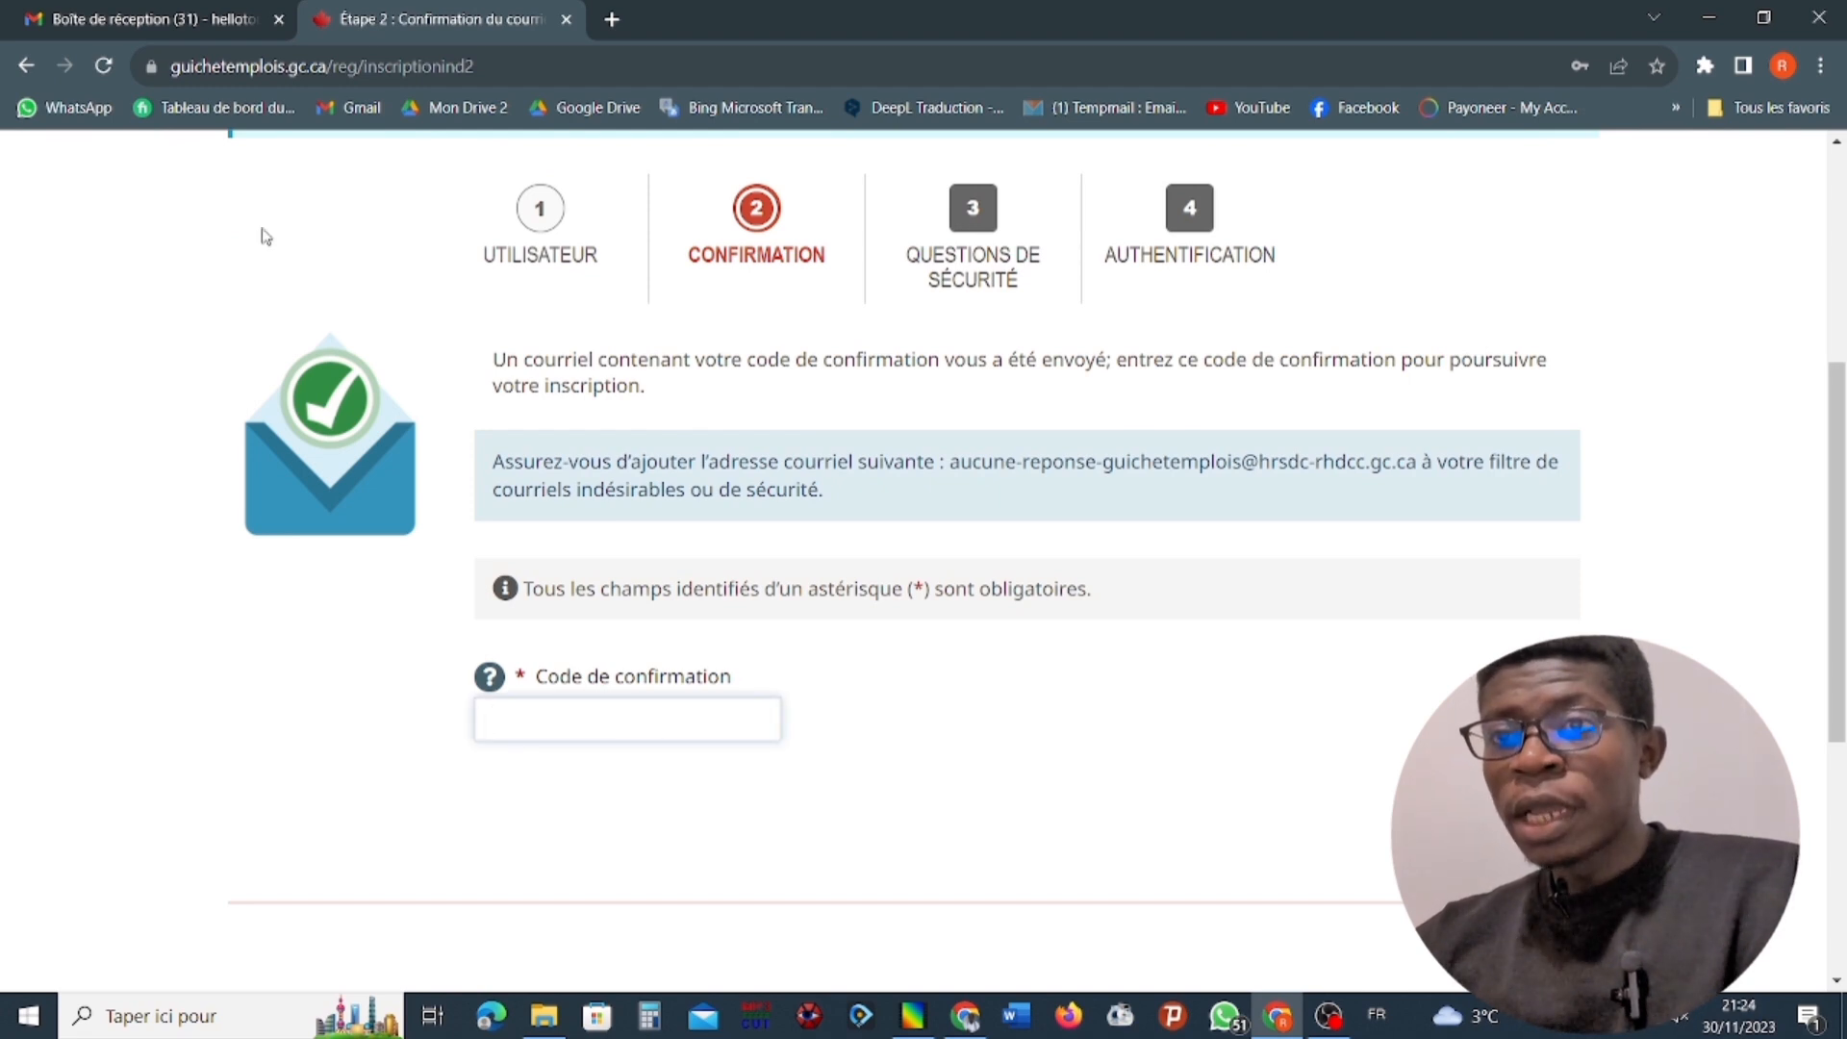
click(190, 22)
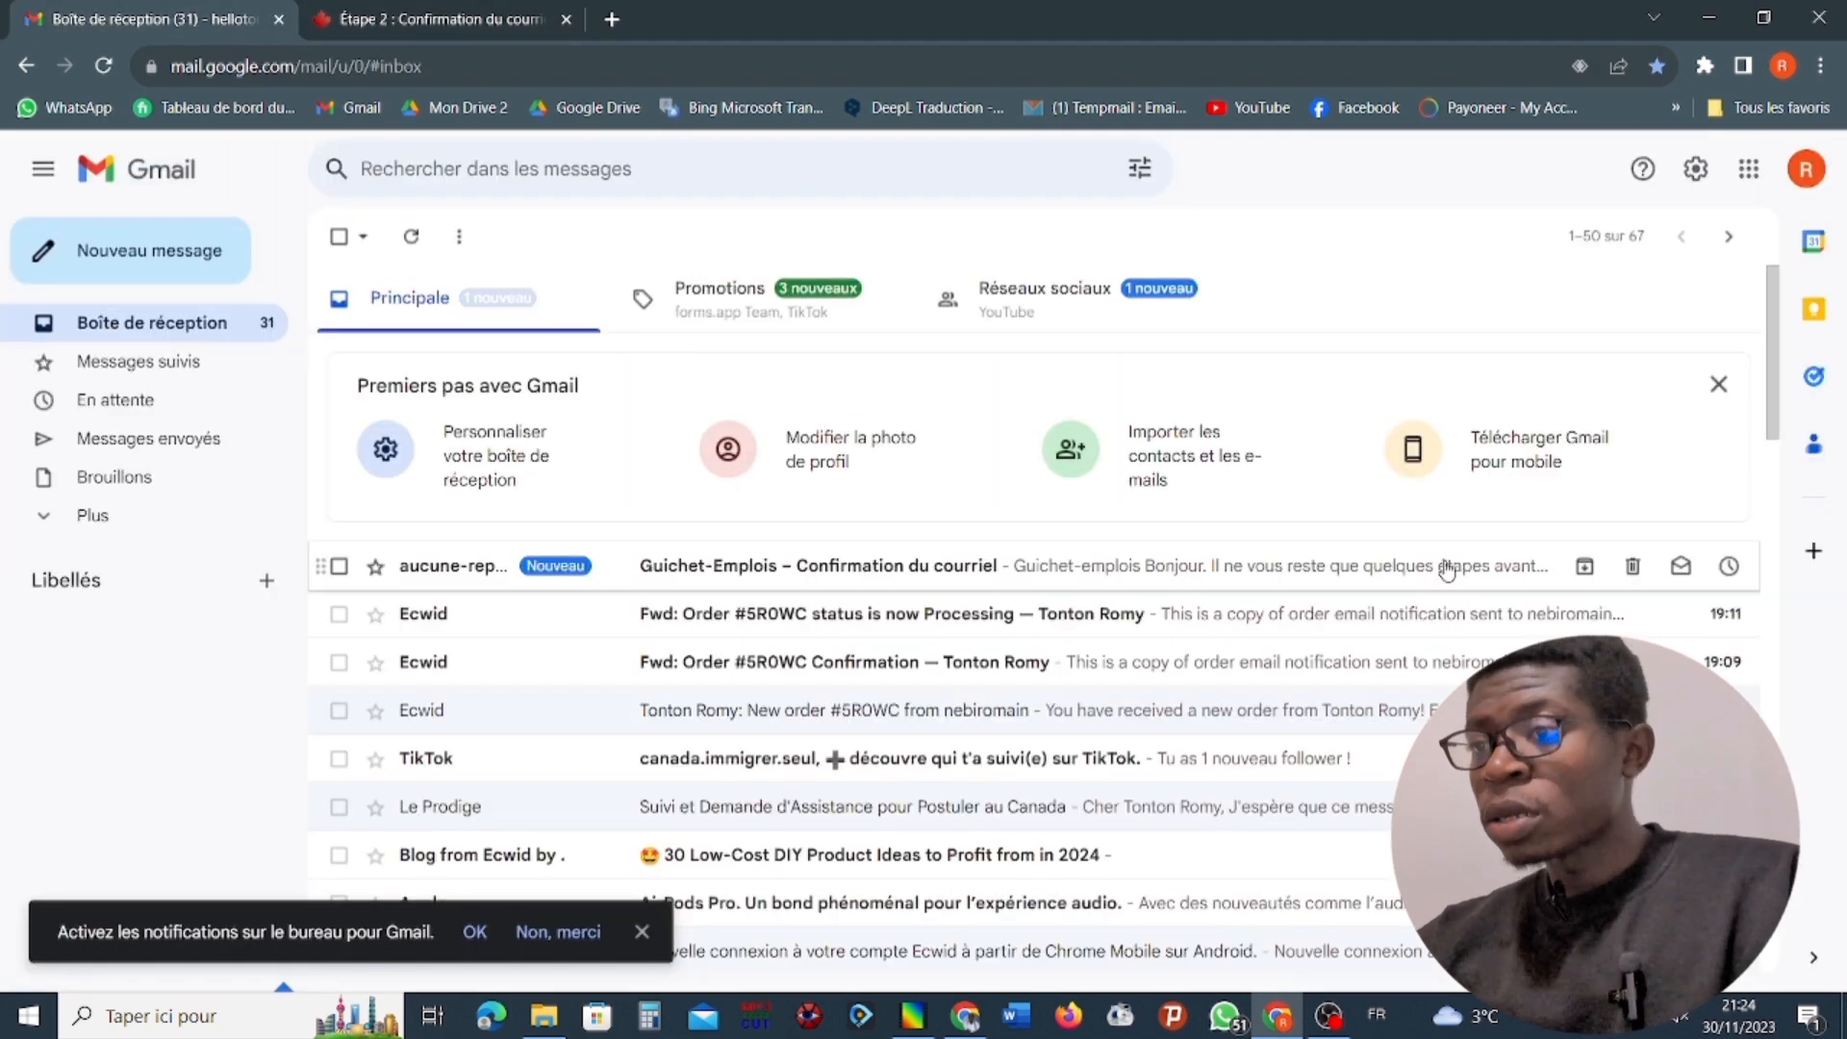
click(937, 569)
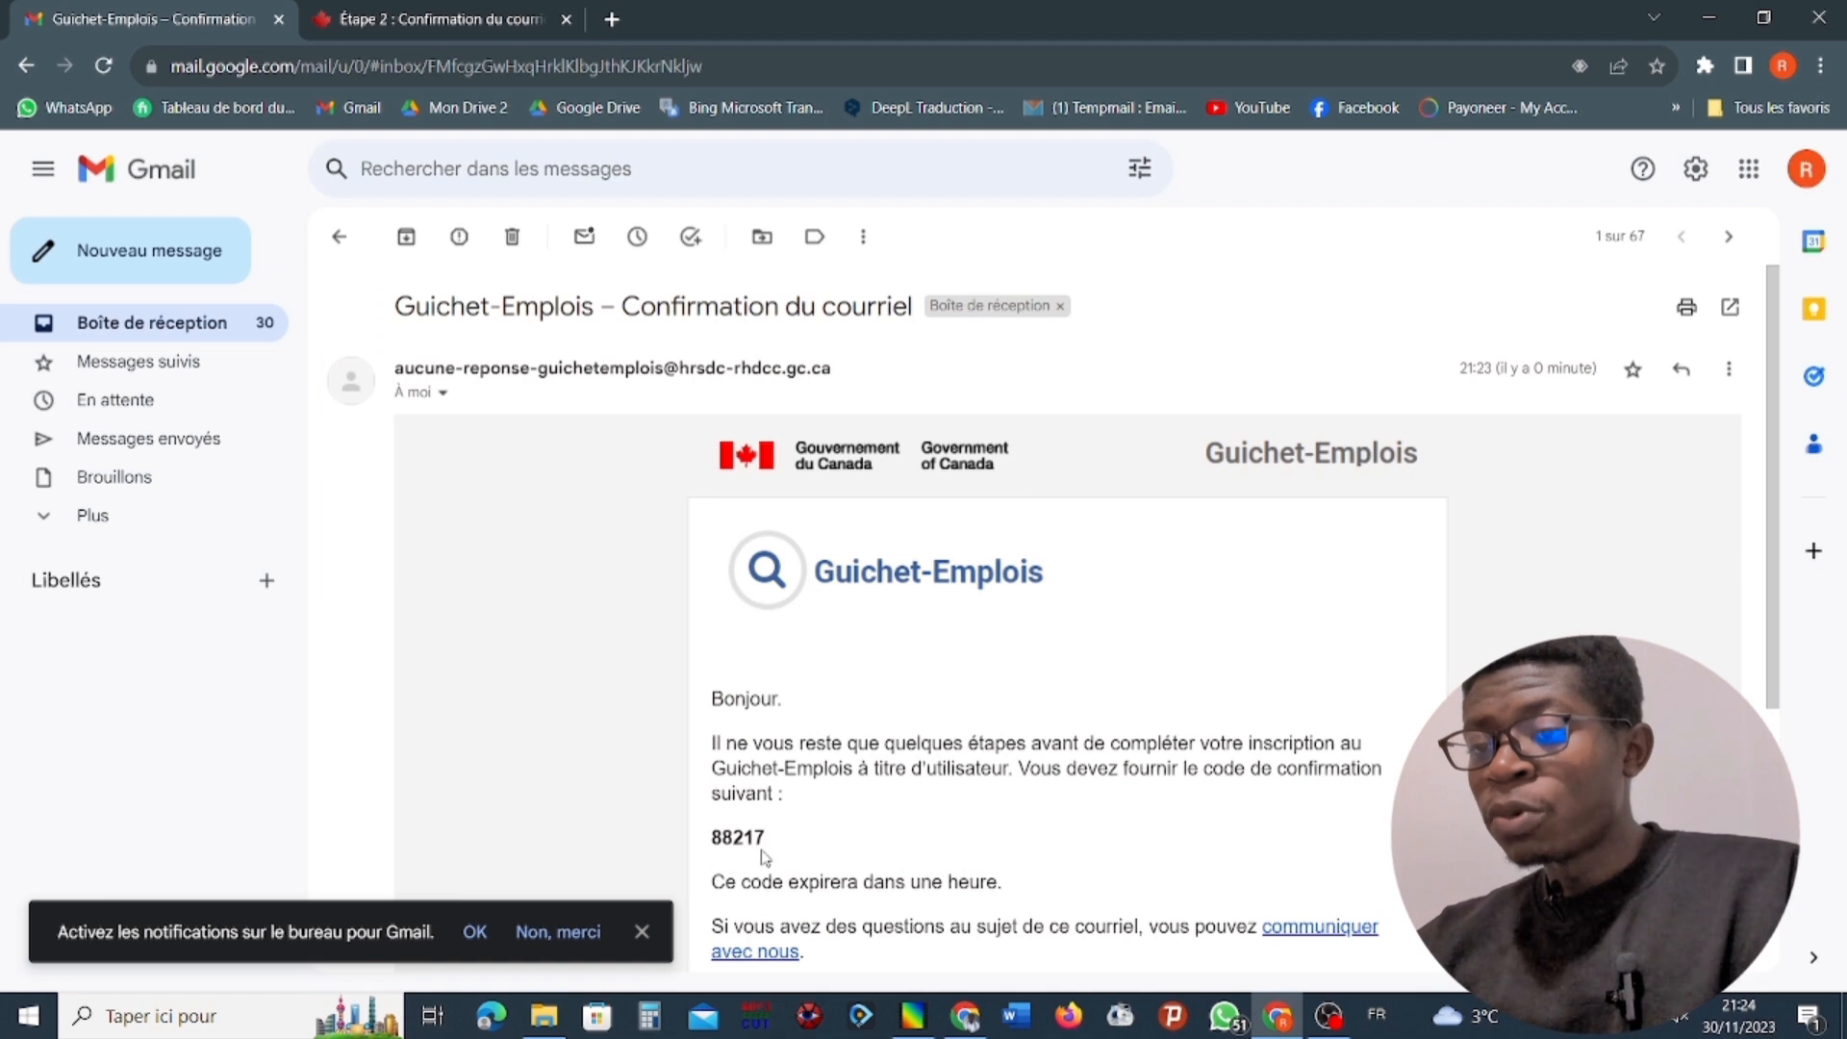
drag(764, 851, 710, 838)
right_click(748, 840)
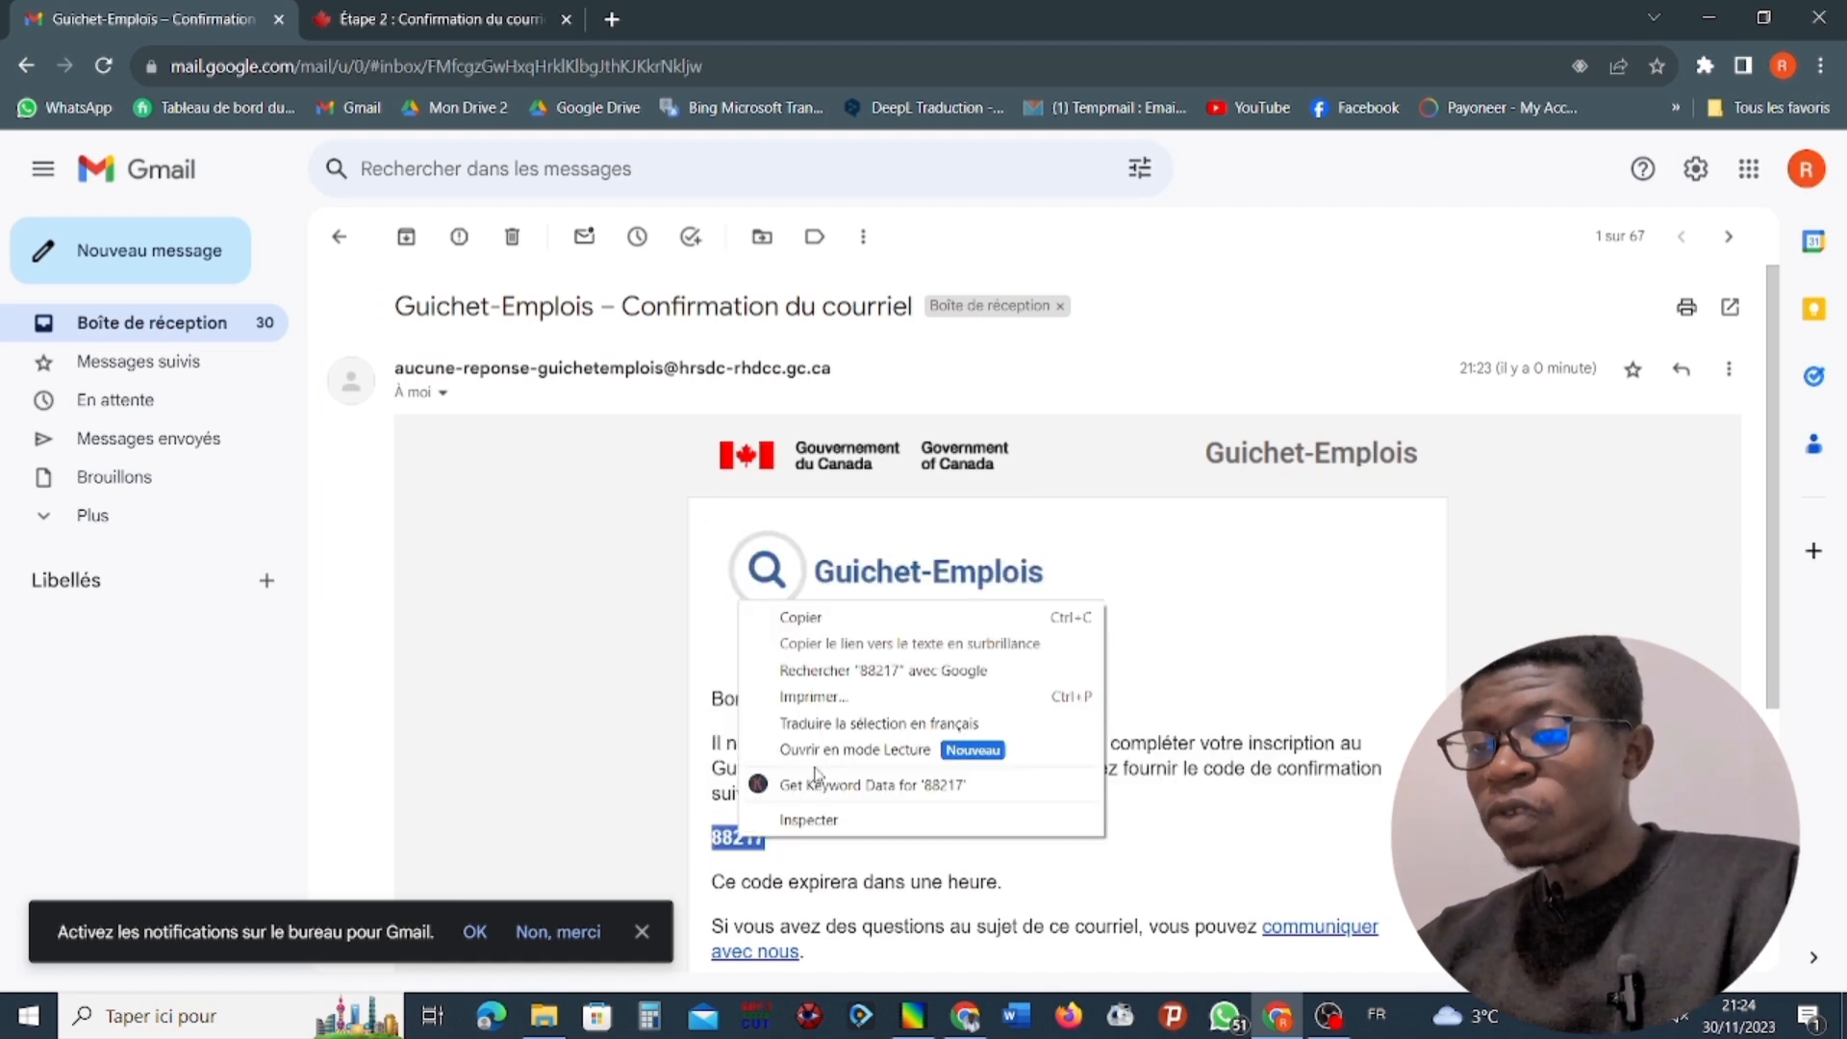
click(800, 621)
Return to the Guichet-Emplois registration page, paste the e-mailed confirmation code into the Code de confirmation field and submit it.
click(385, 8)
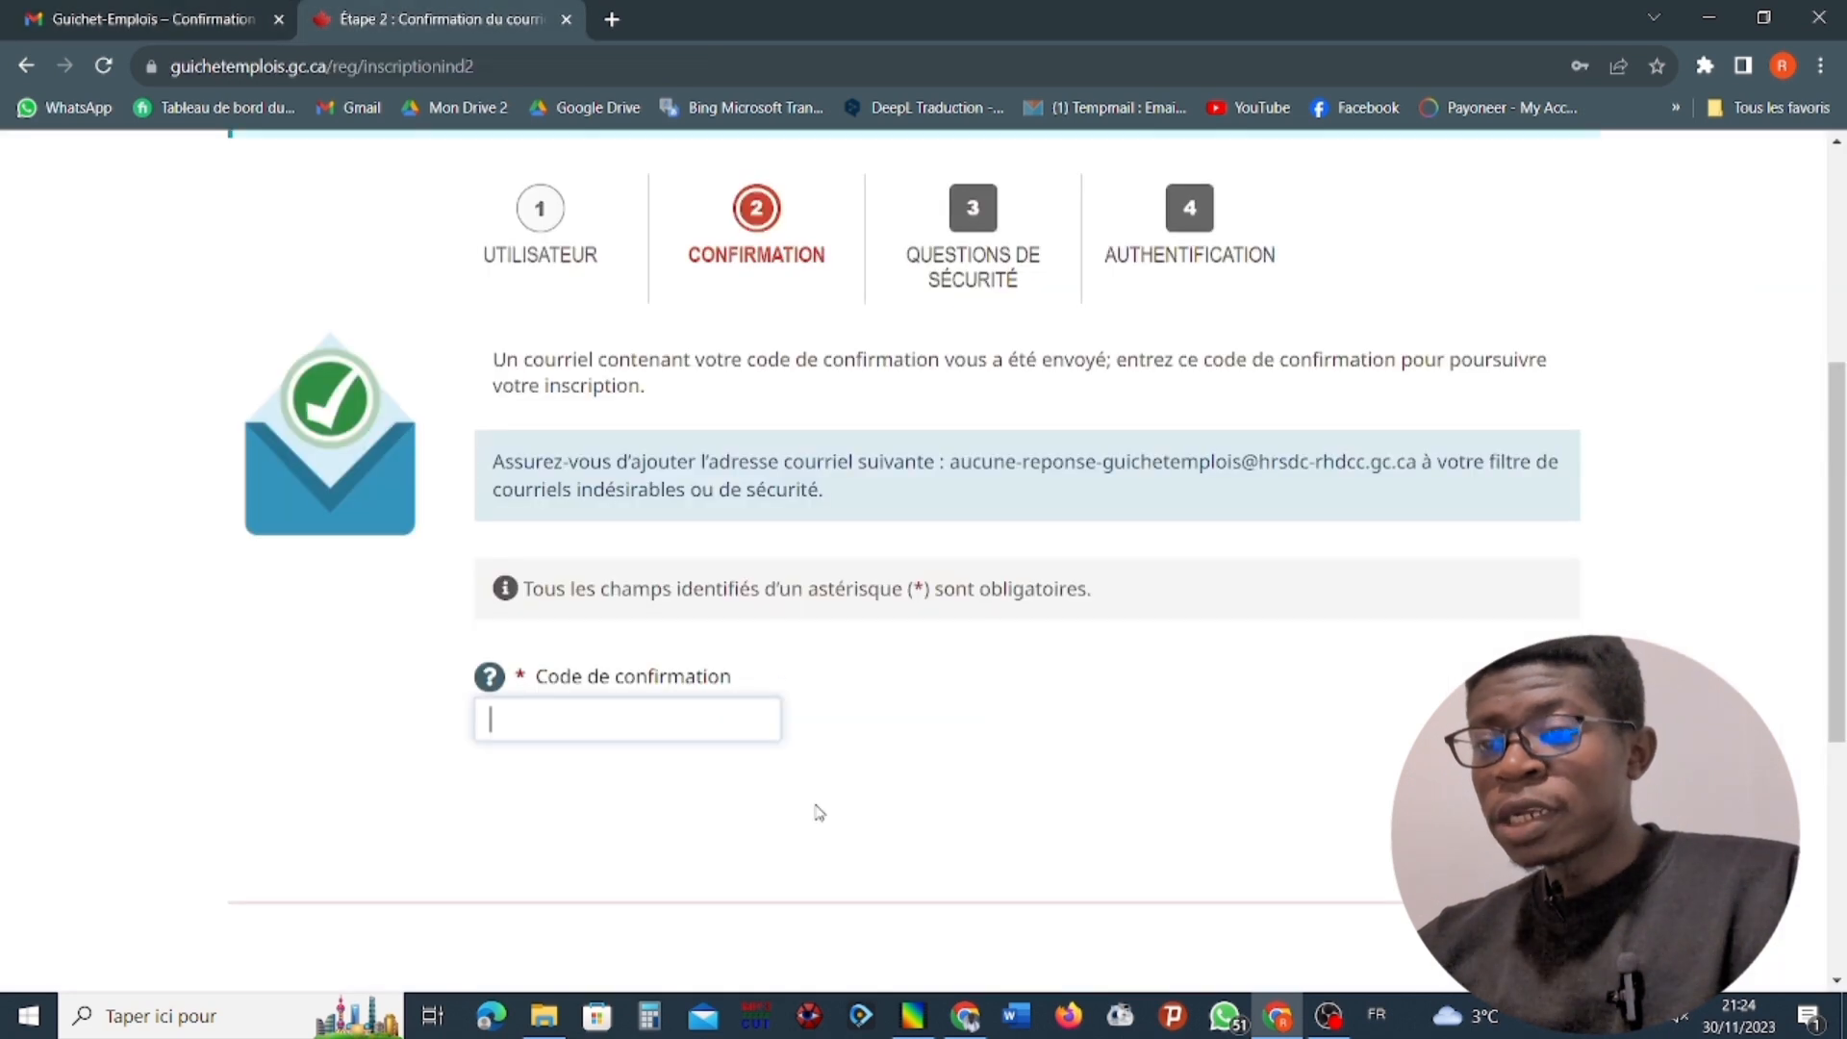
right_click(571, 728)
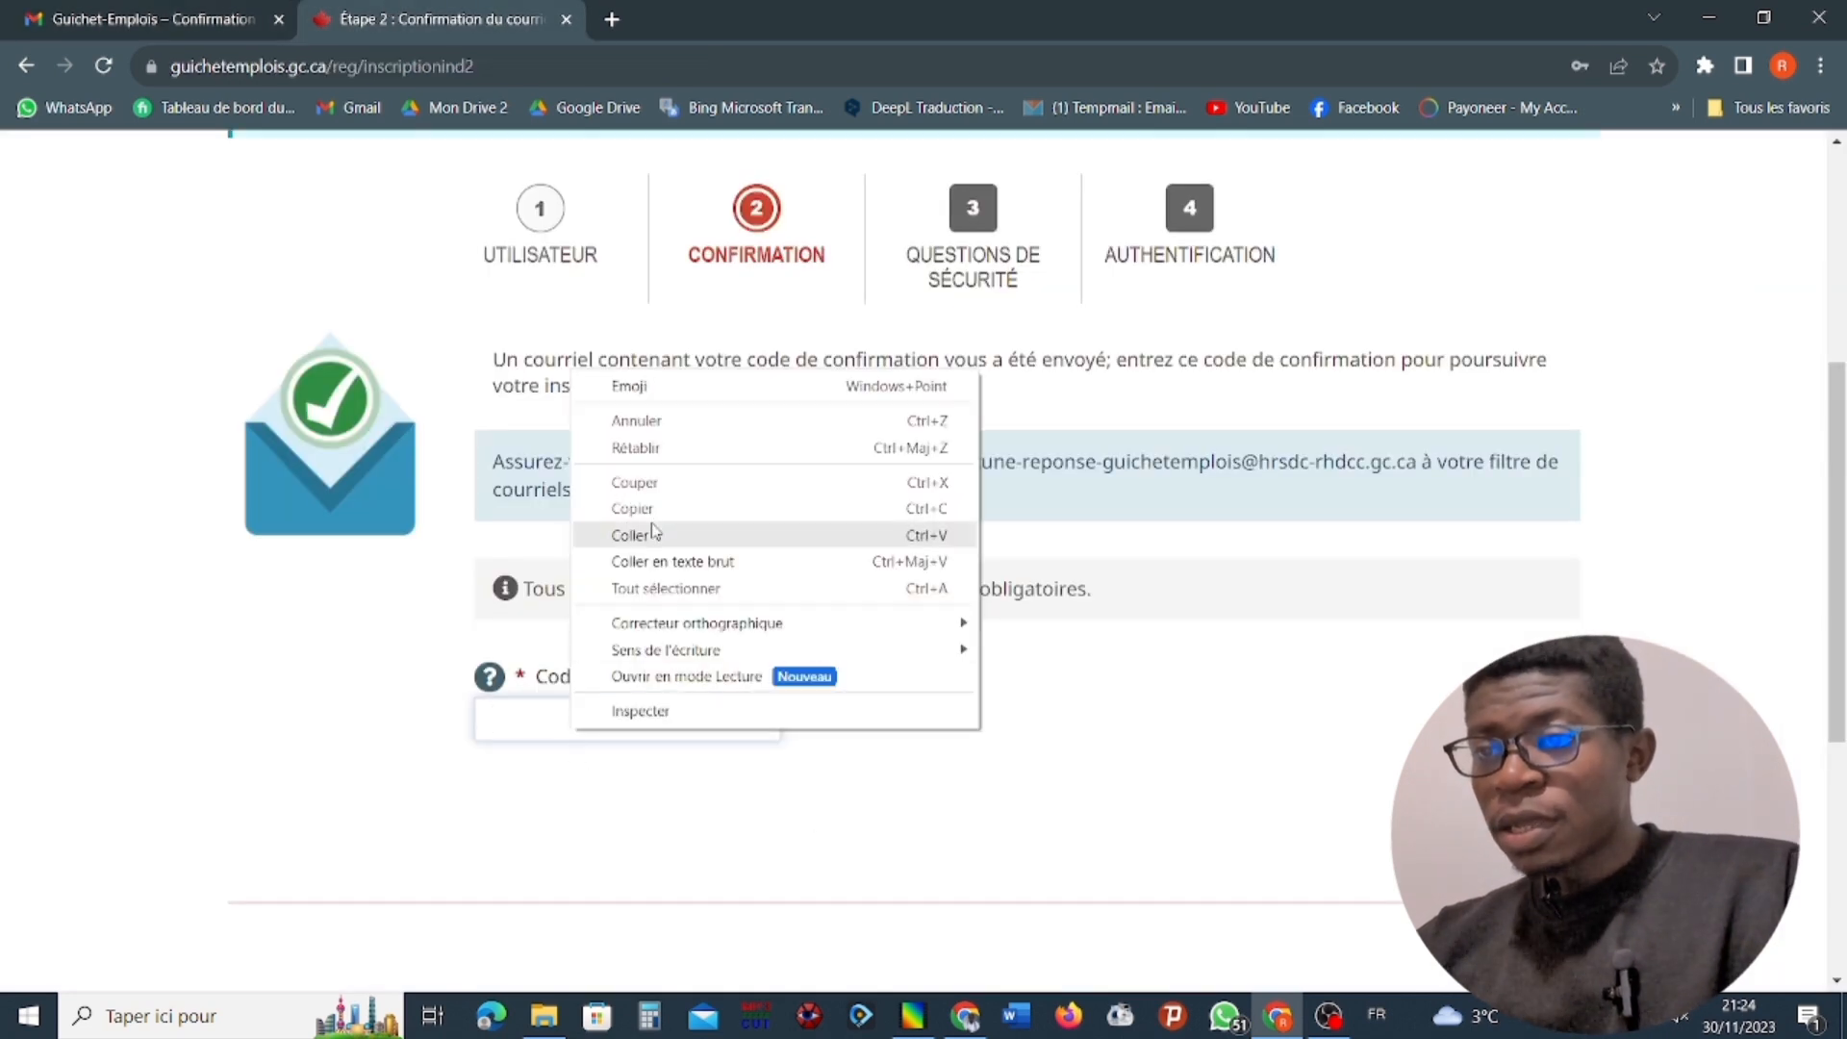
click(630, 535)
key(Return)
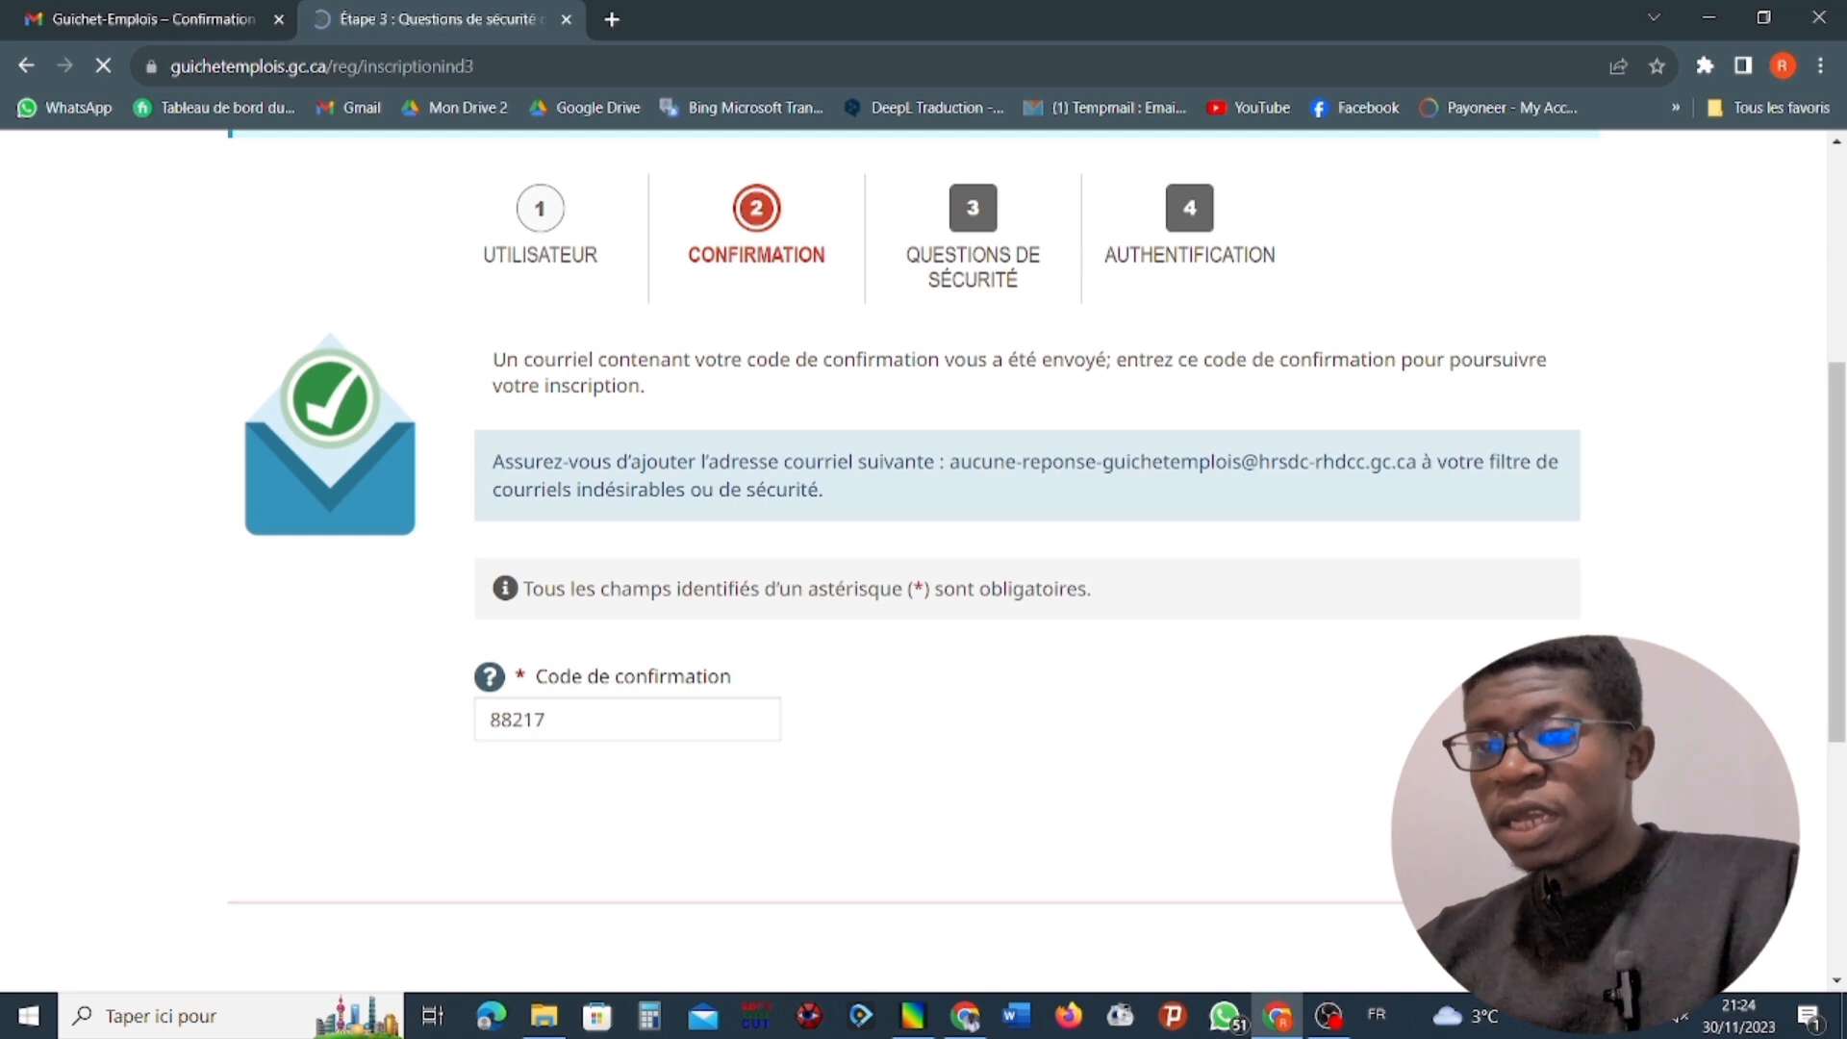
Choose "Quel est le second prénom de votre mère ?" as security Question 1.
scroll(1169, 775, down, 4)
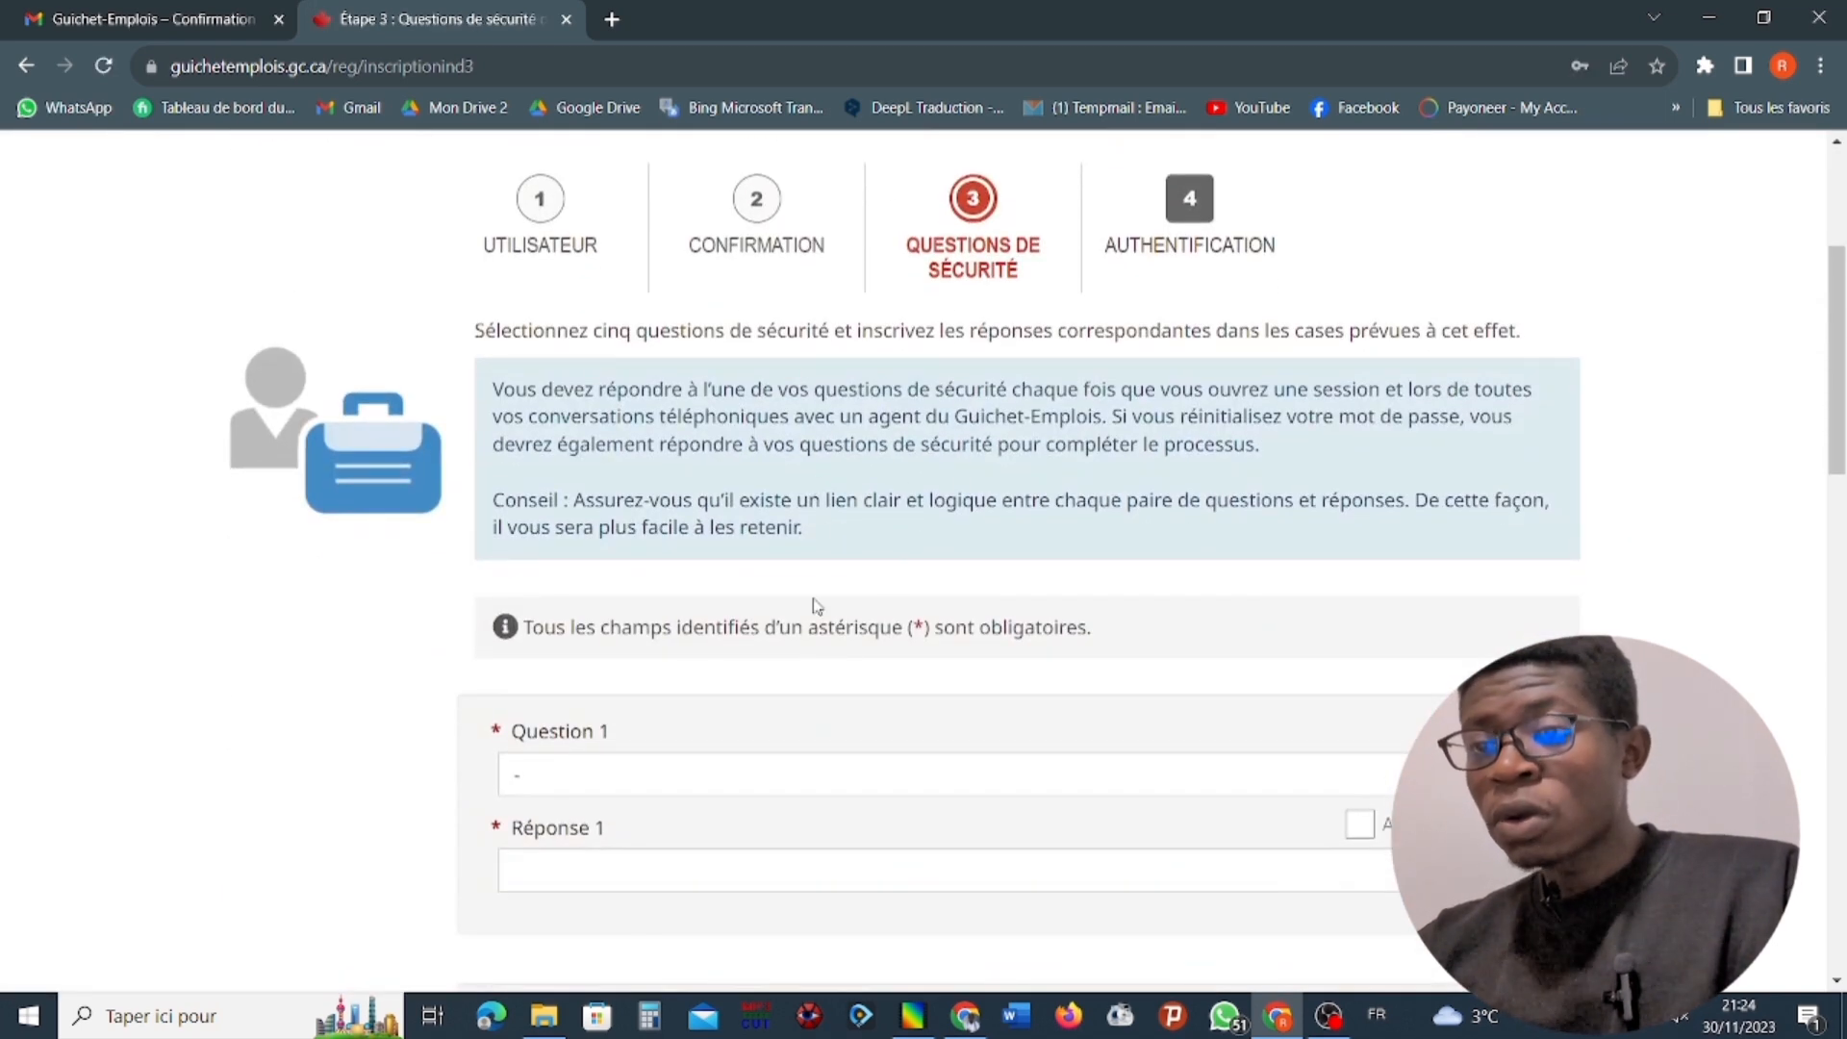
scroll(960, 610, down, 2)
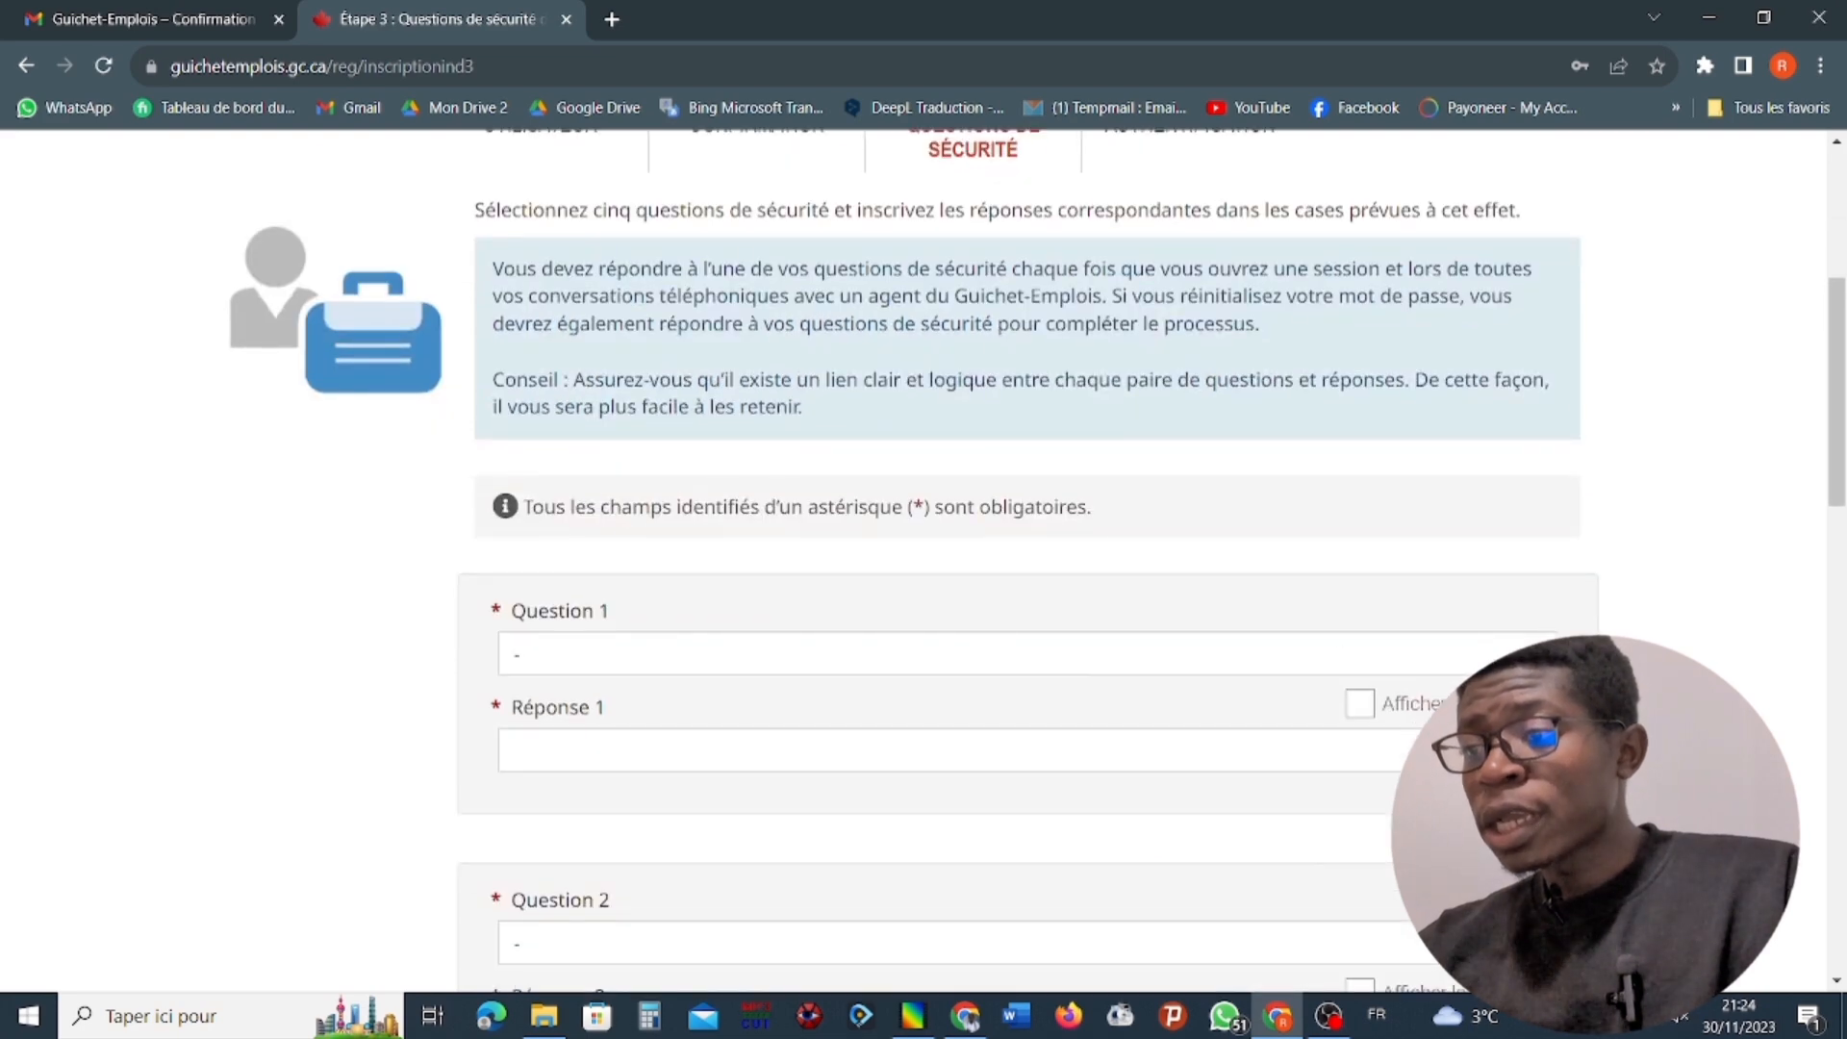
click(859, 654)
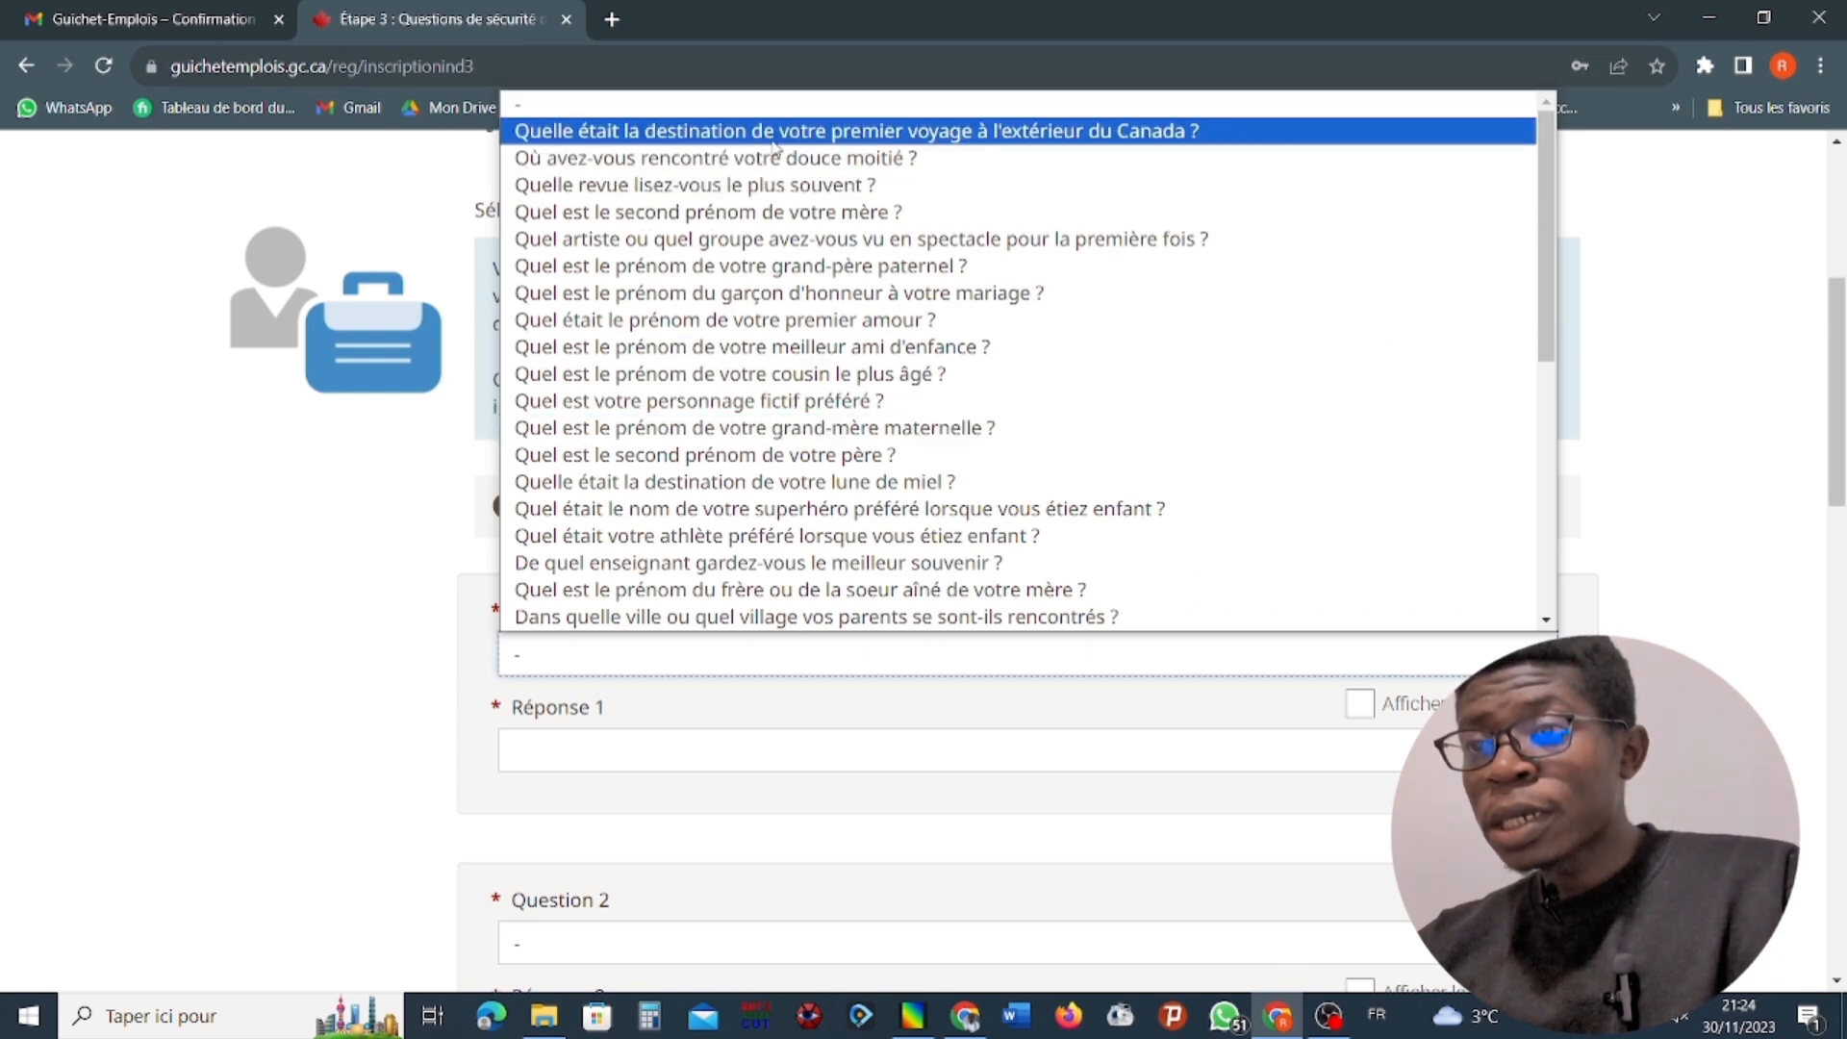
click(887, 217)
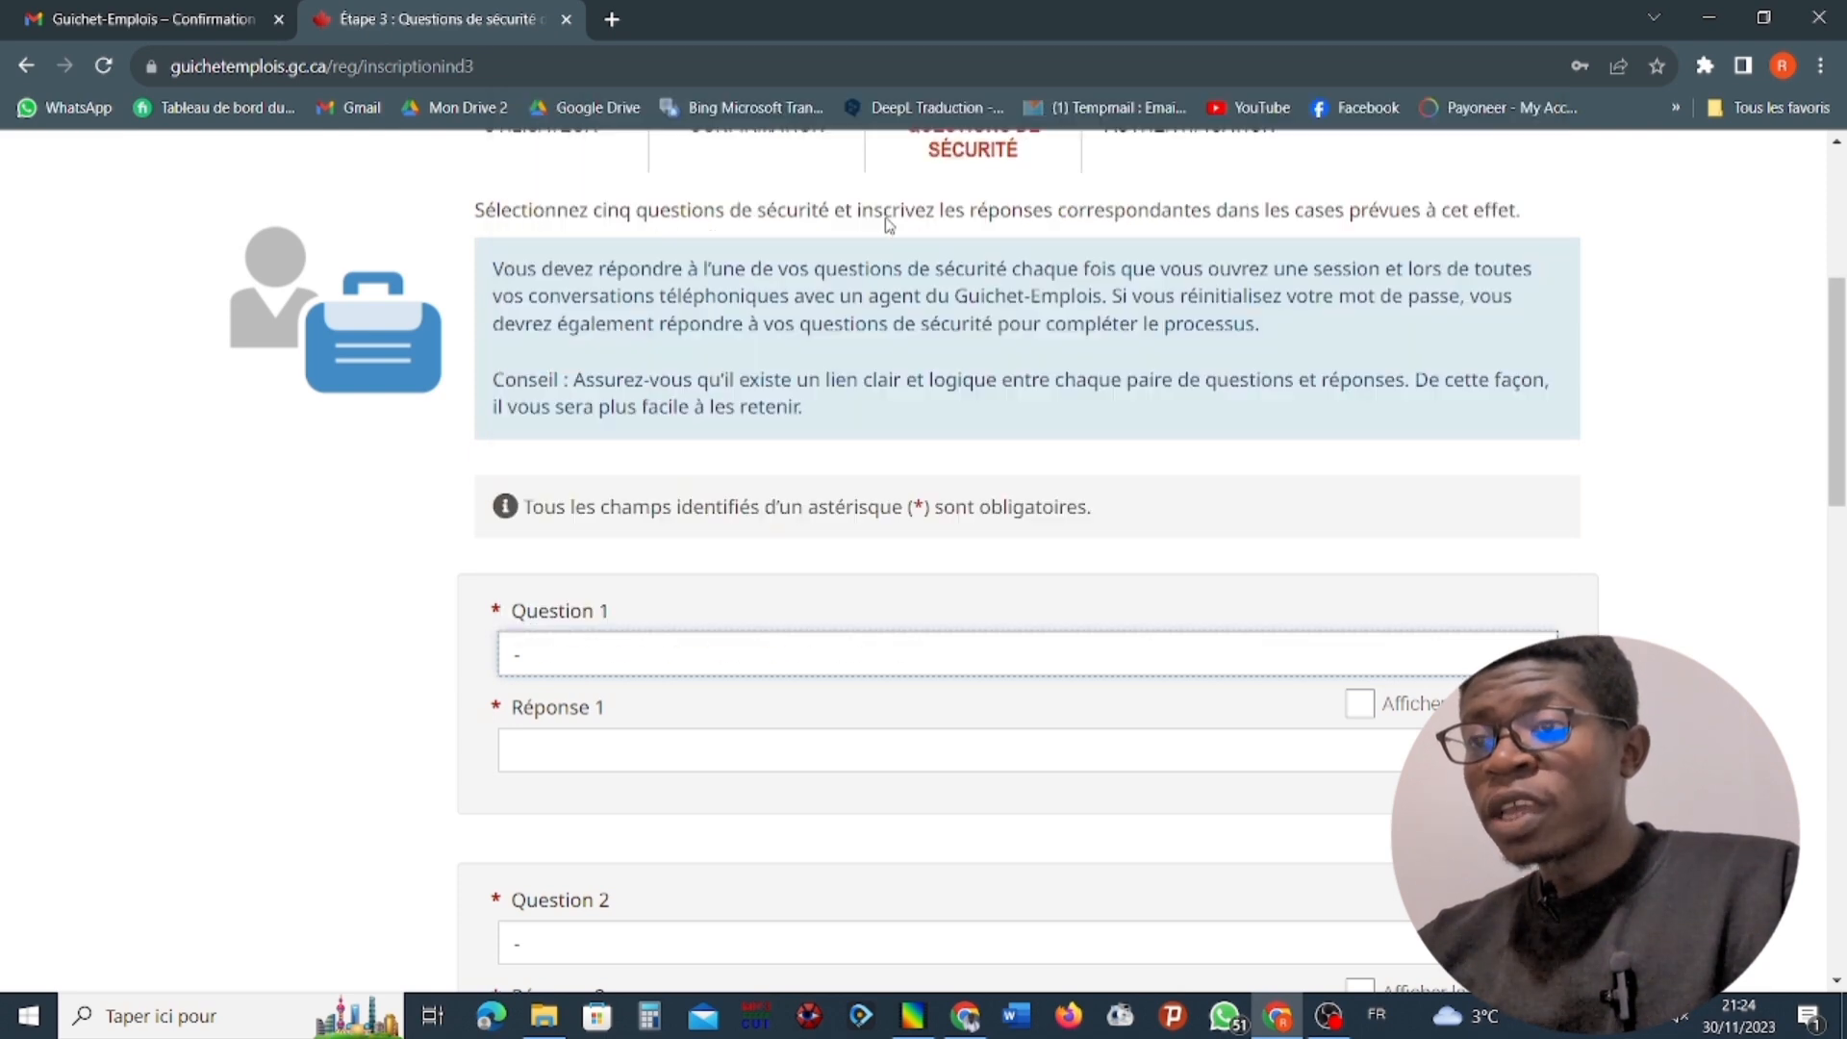
Look over the remaining required security question sections, and enter the secret answer in the Réponse 1 field.
scroll(726, 605, down, 5)
scroll(725, 605, down, 5)
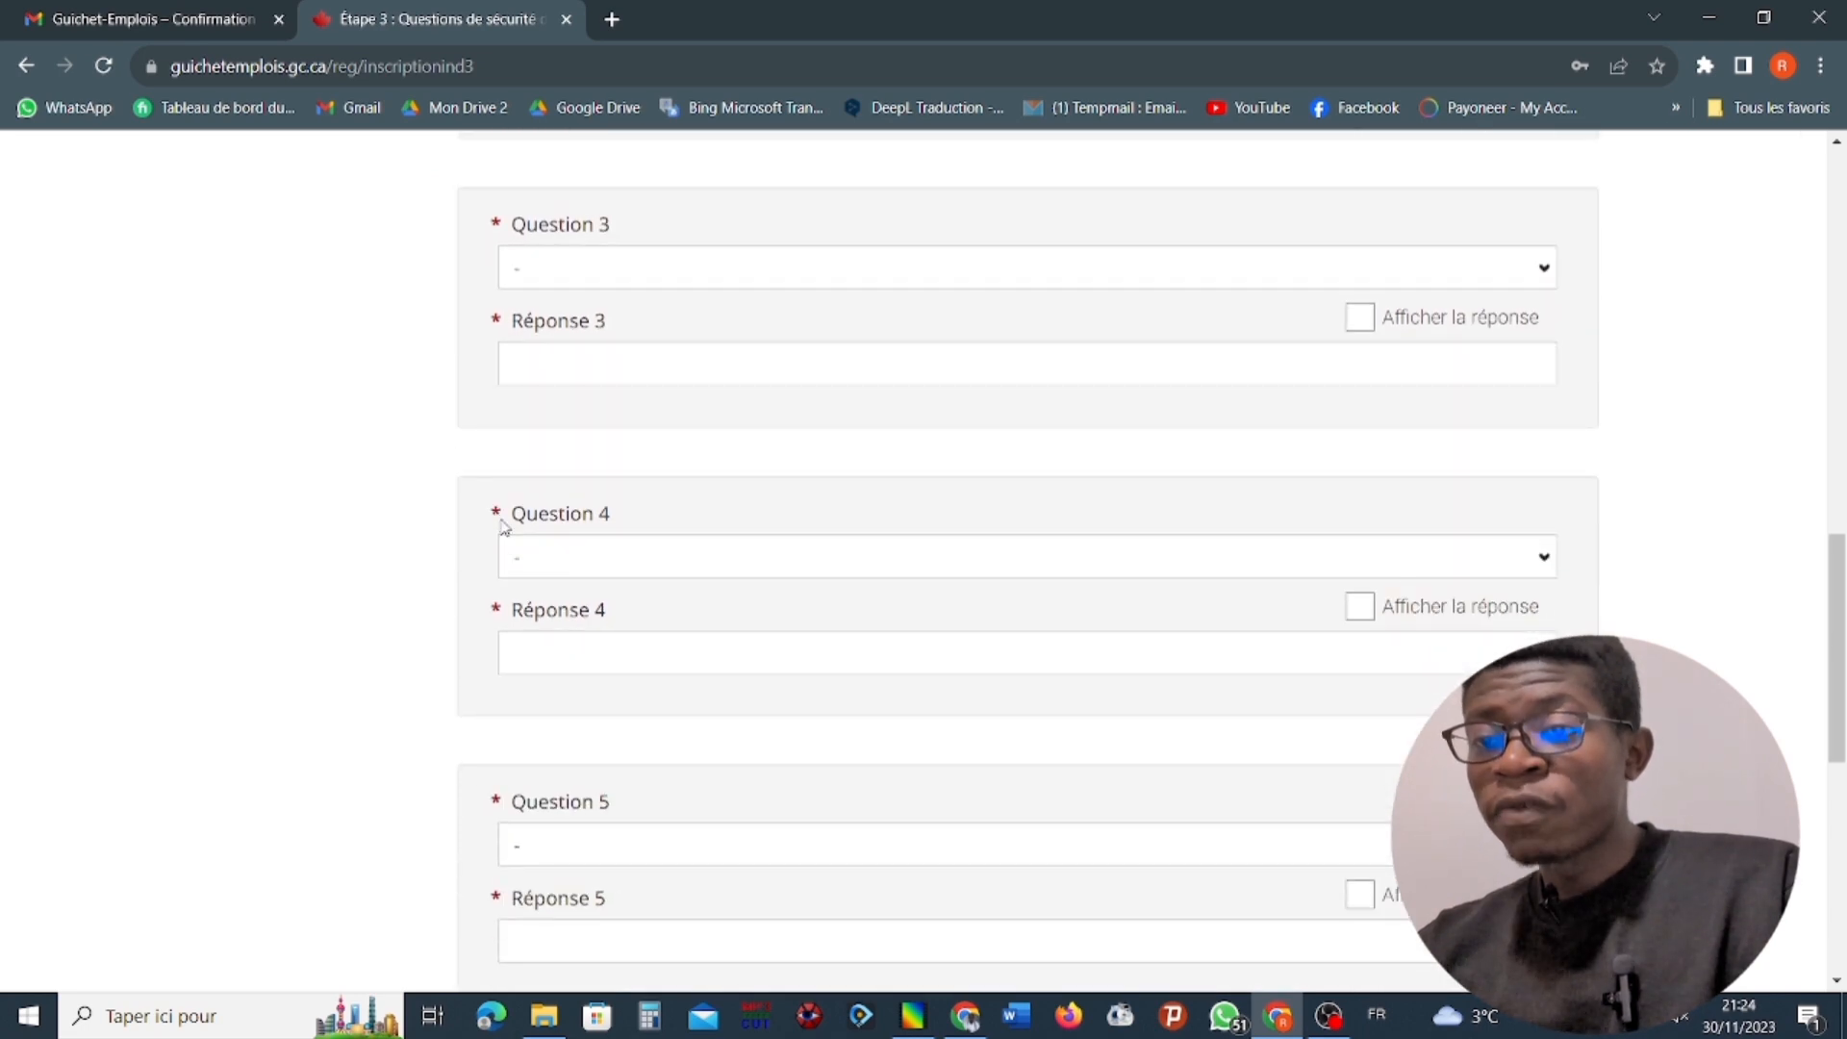
scroll(558, 539, down, 3)
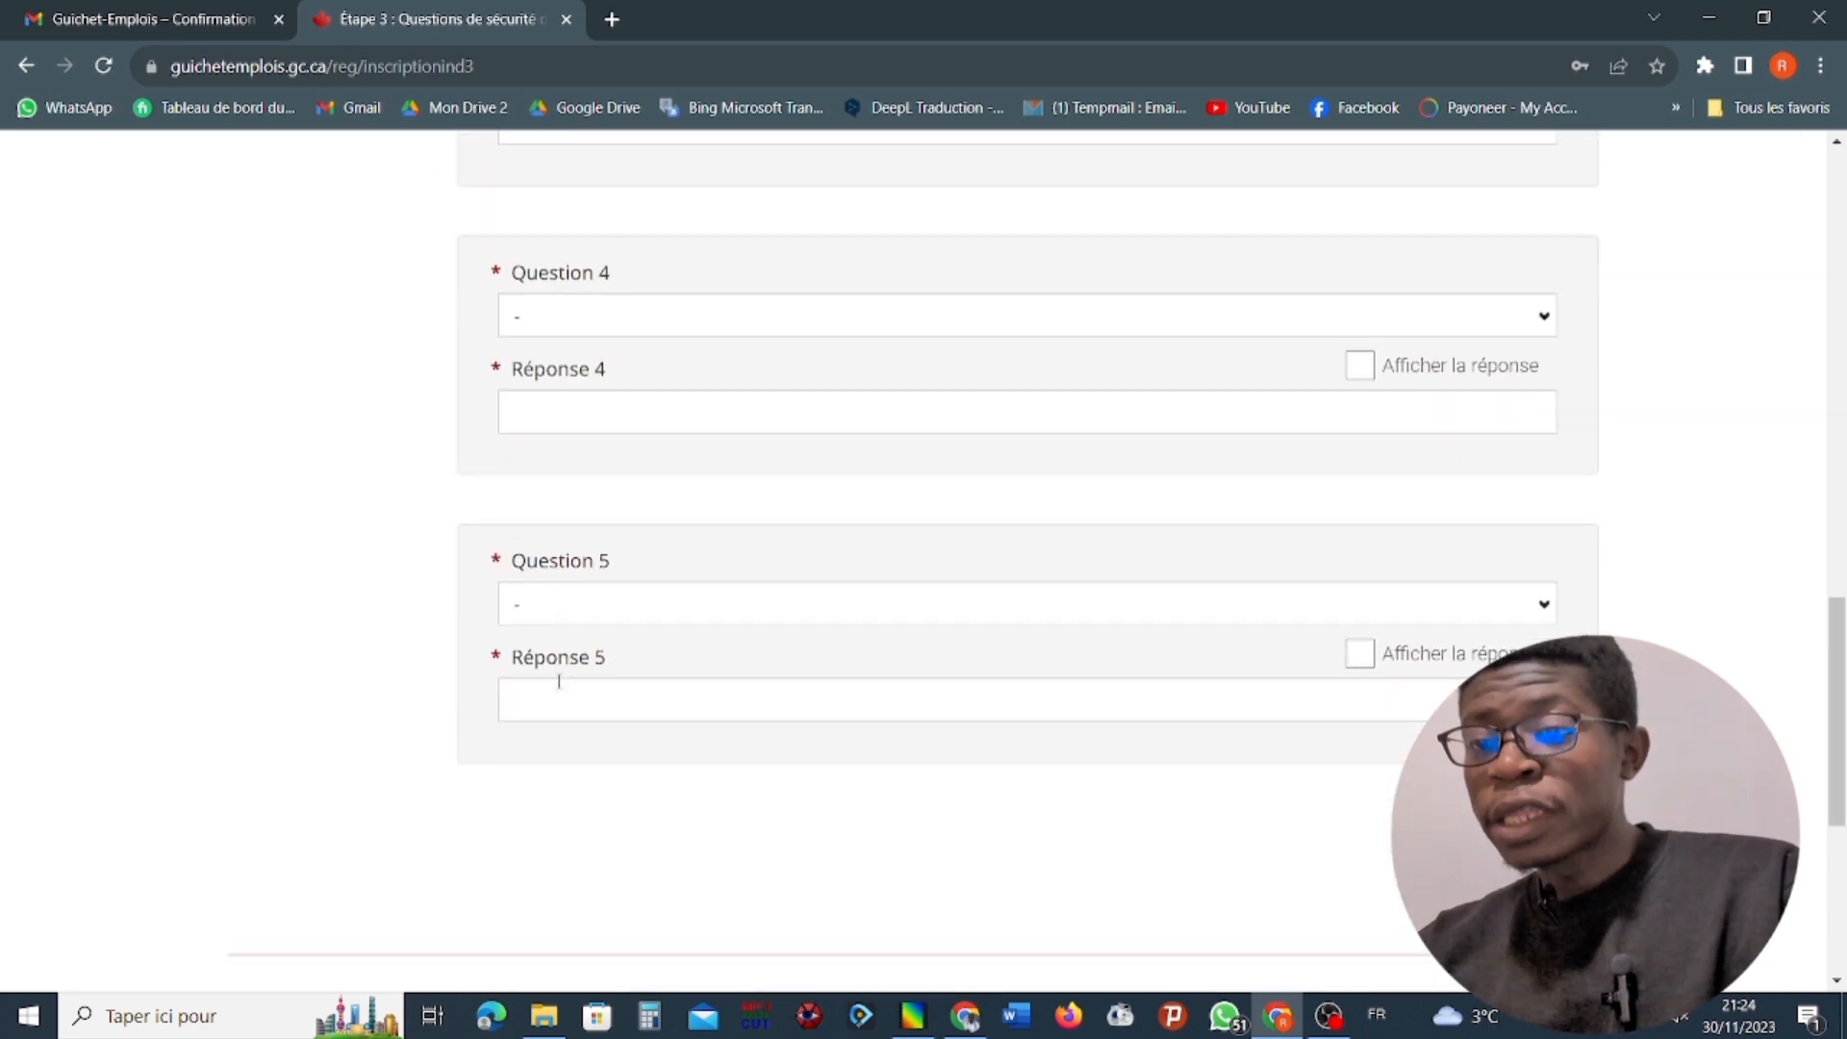
scroll(535, 395, up, 1)
scroll(539, 399, up, 8)
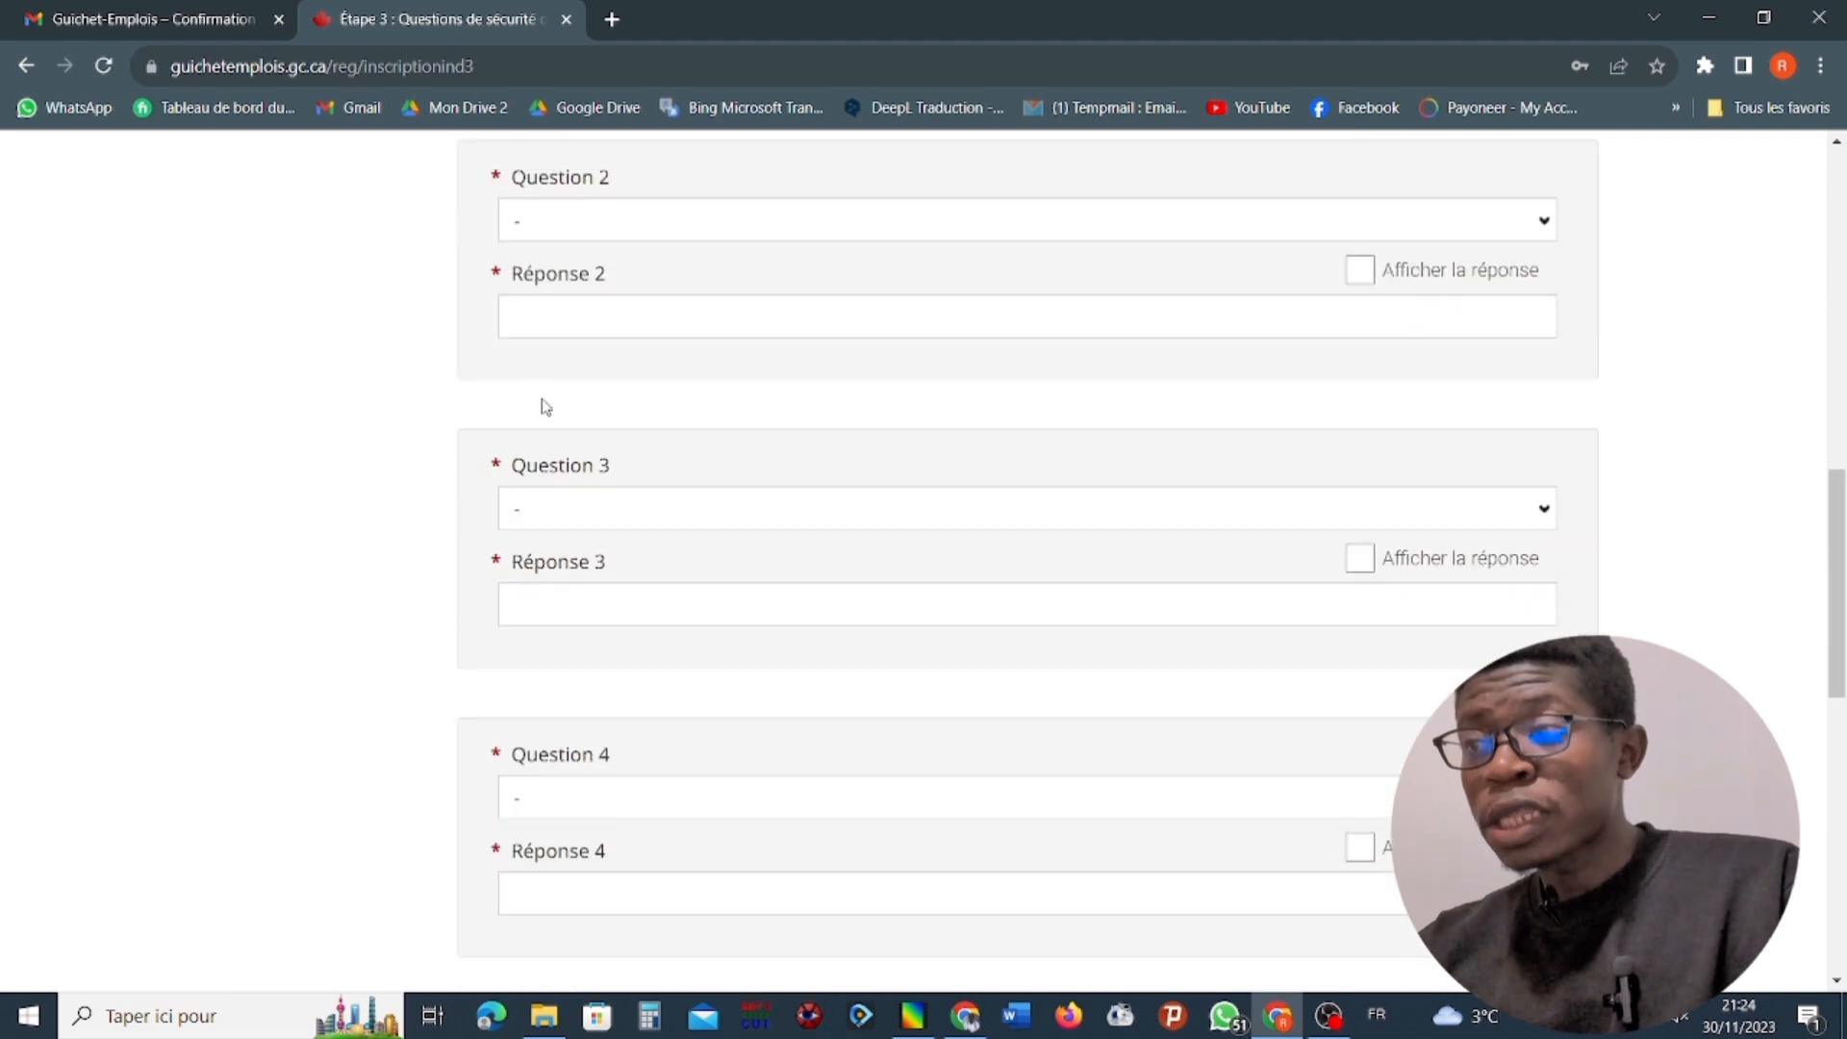
click(681, 396)
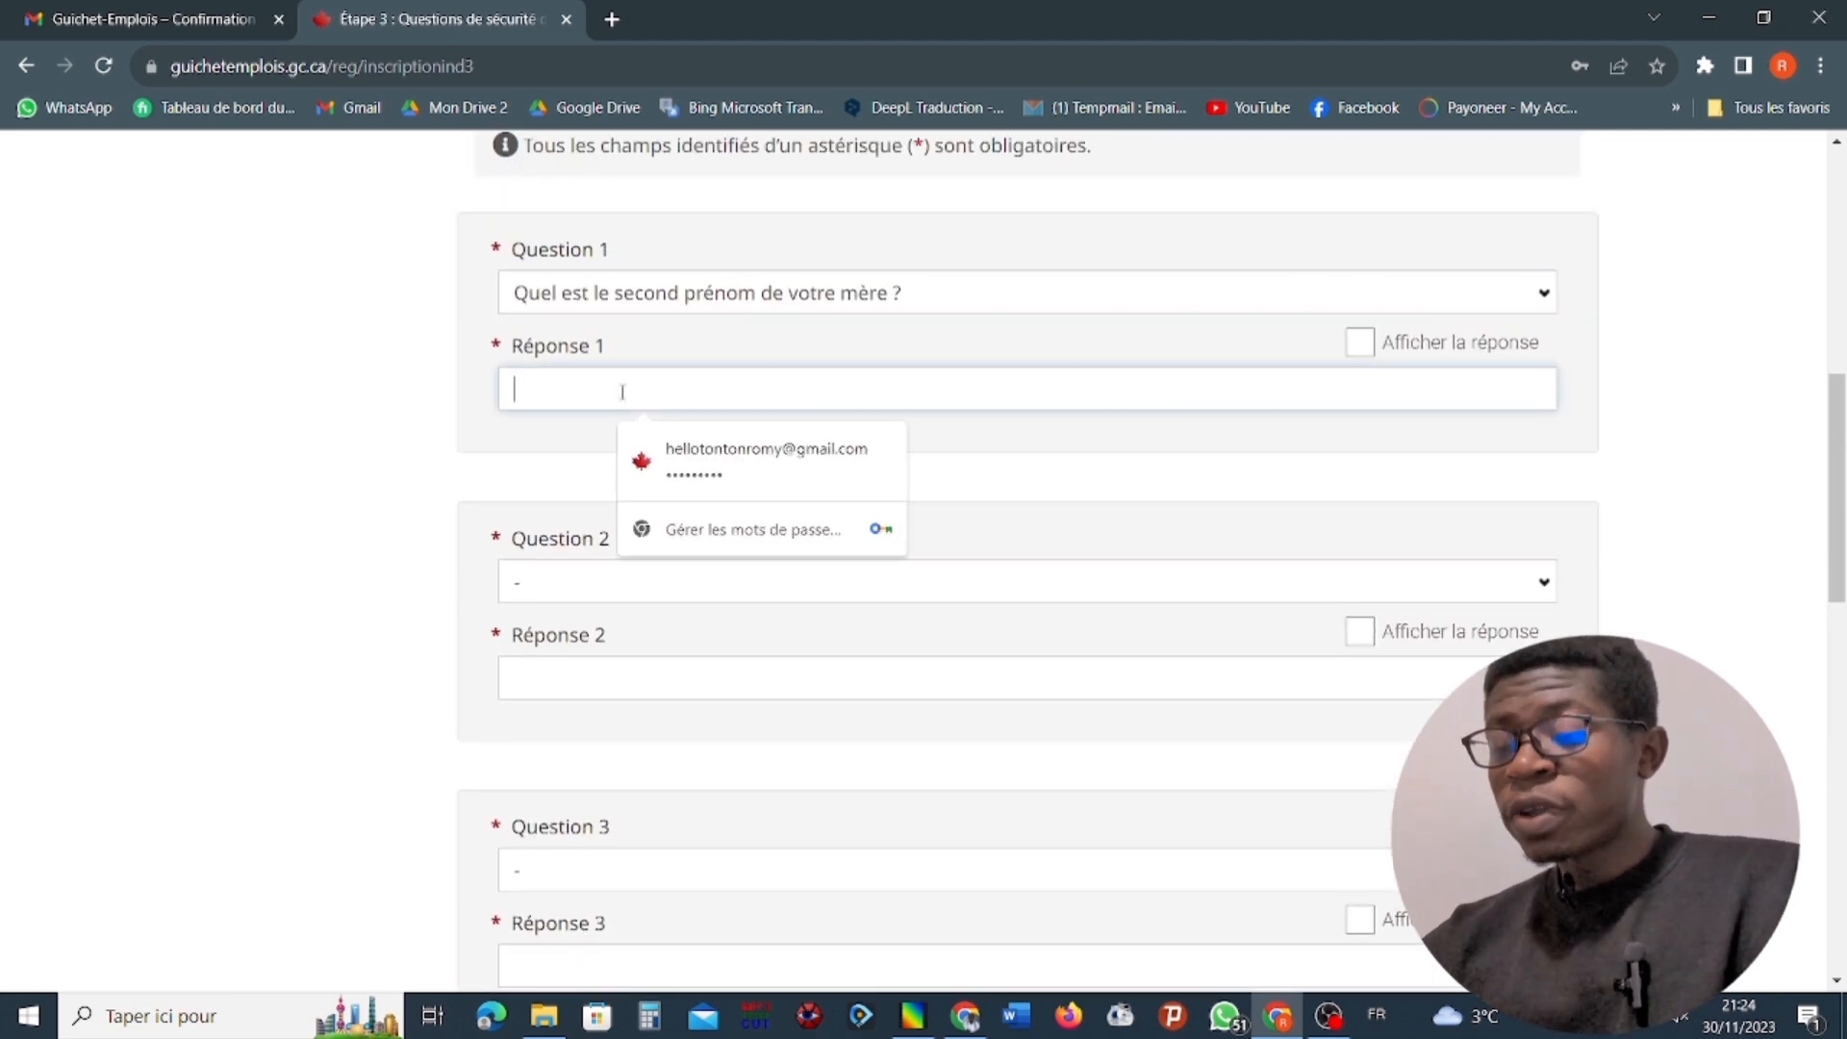
text(••)
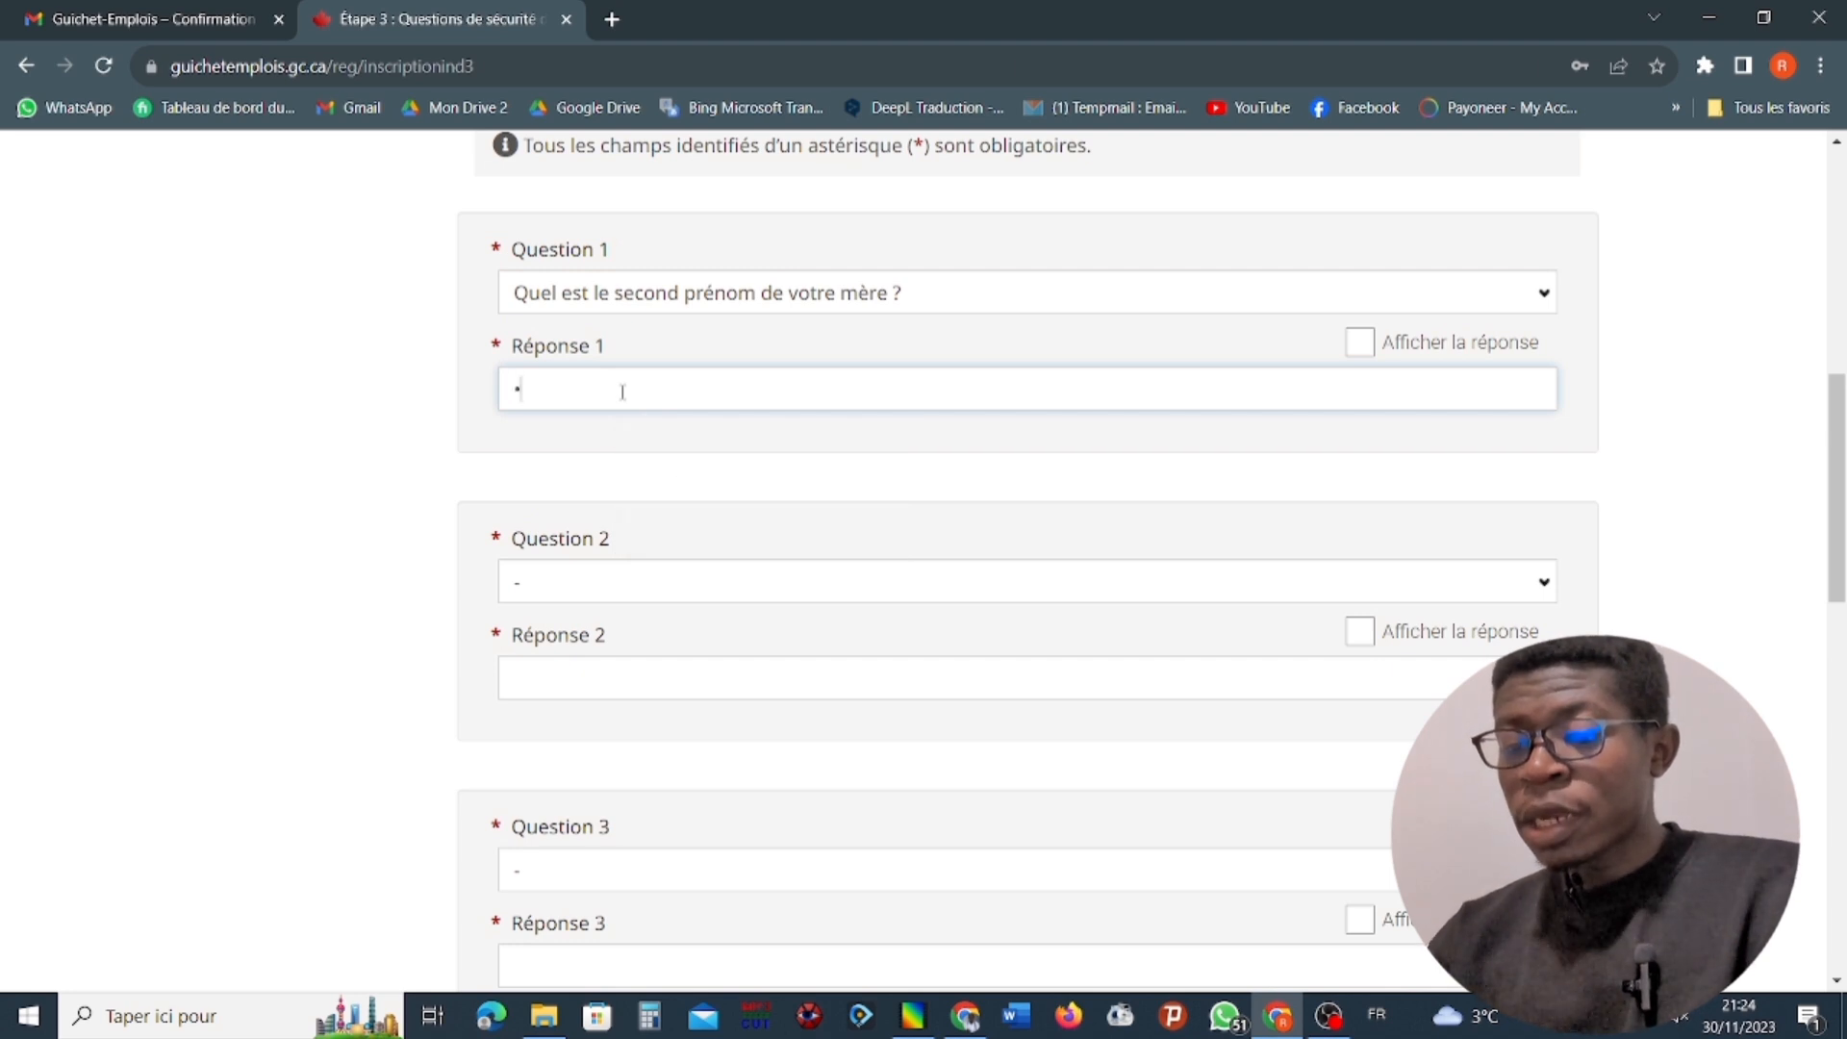
key(BackSpace)
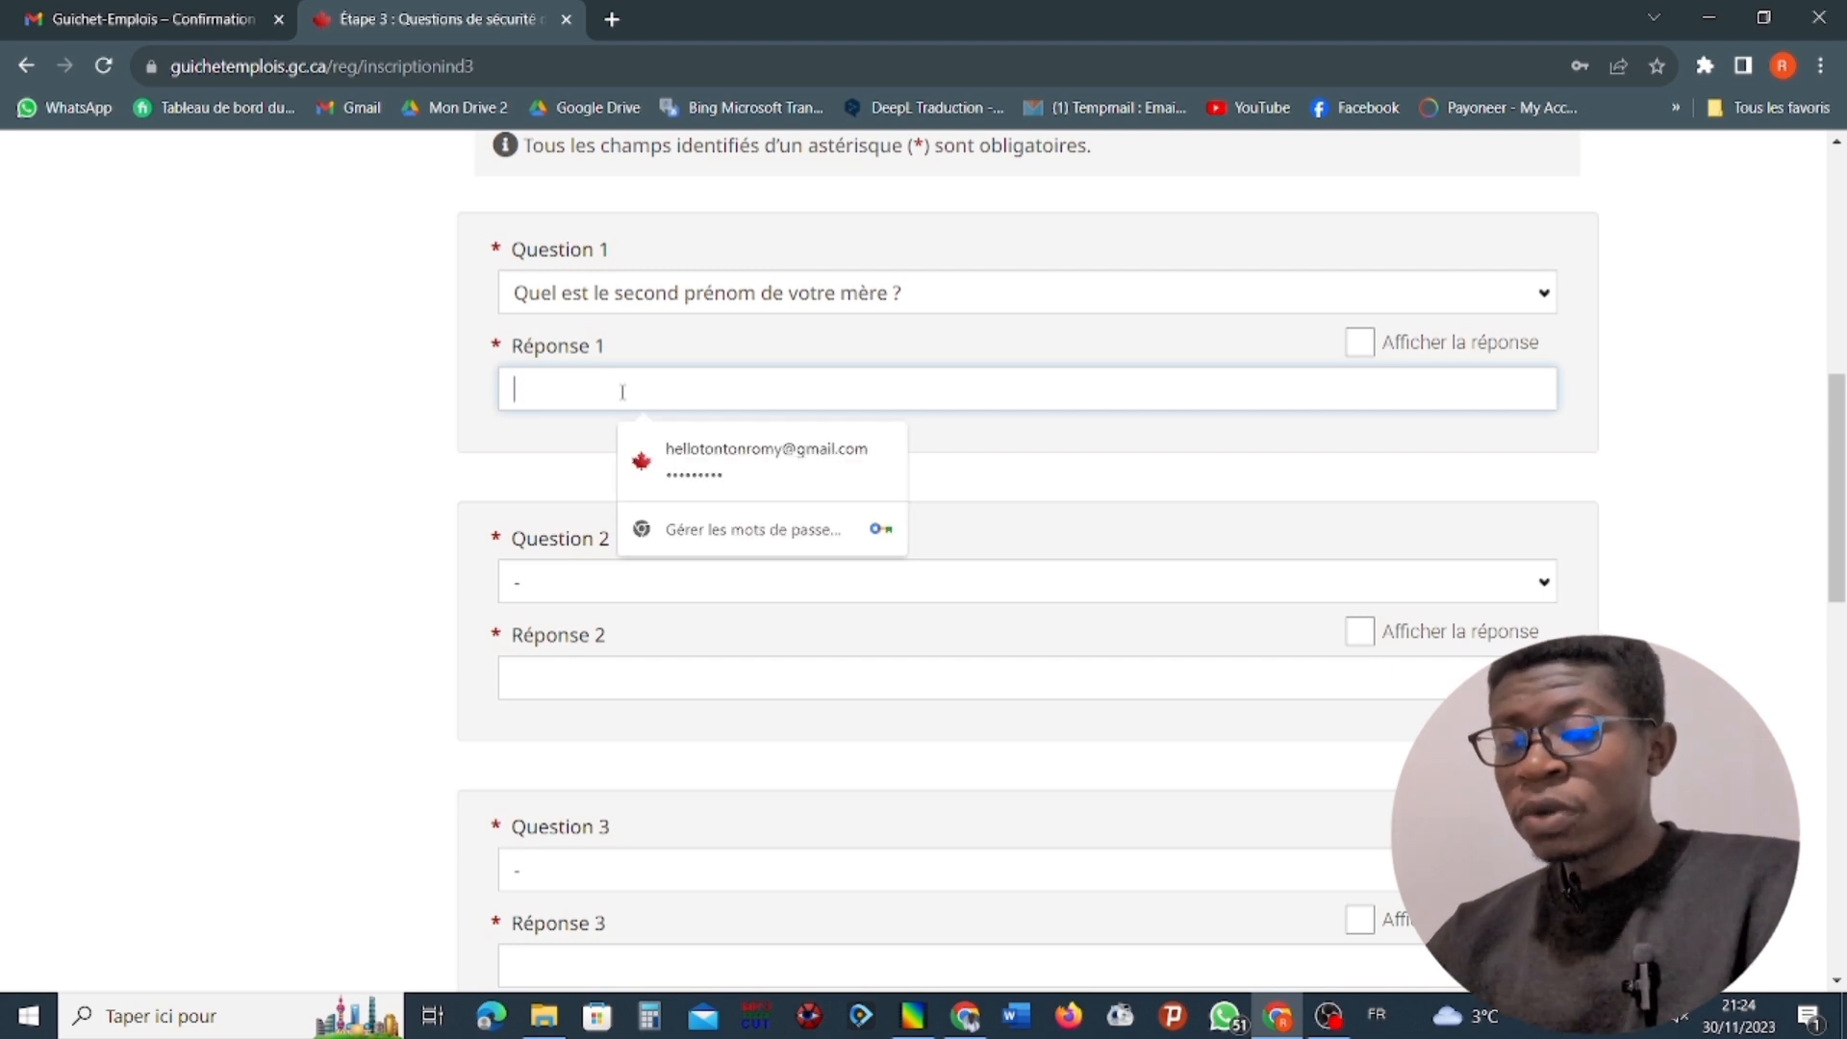
text(•)
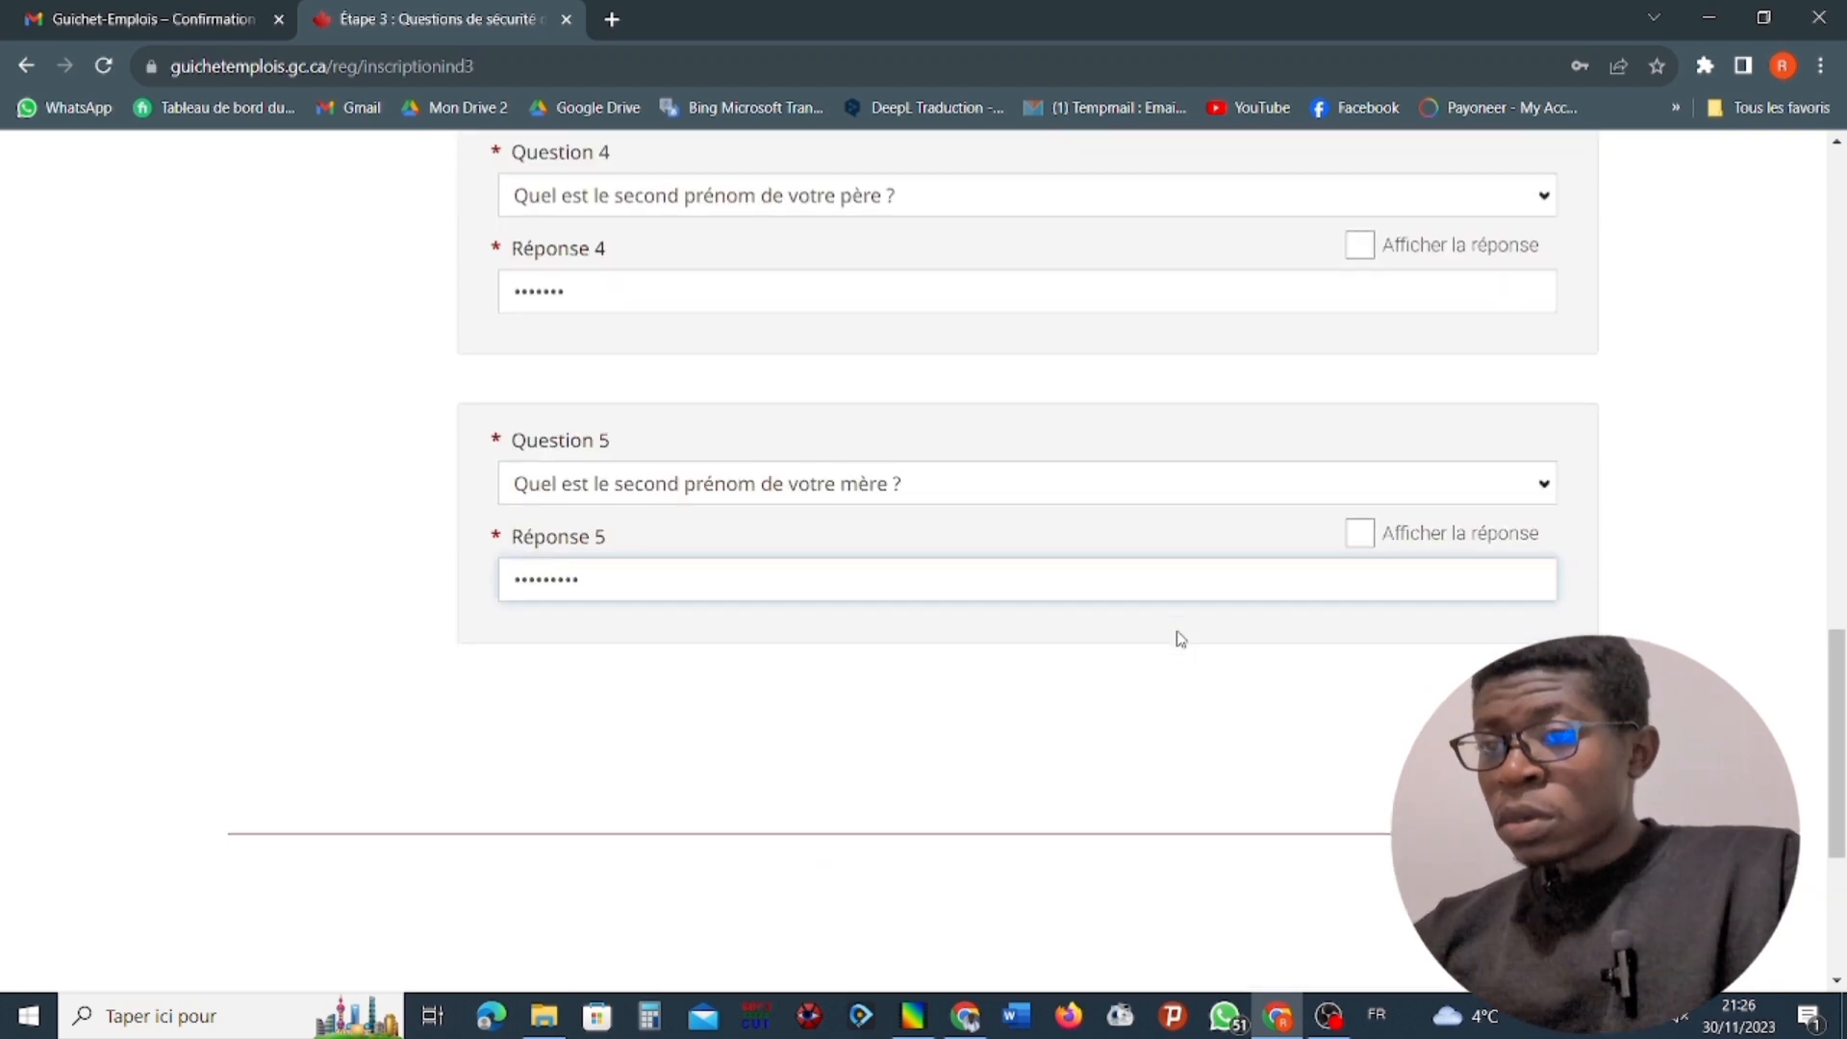
Complete the secret answer for Question 5, "Quel est le second prénom de votre mère ?", and try to submit the security questions.
scroll(1174, 638, down, 1)
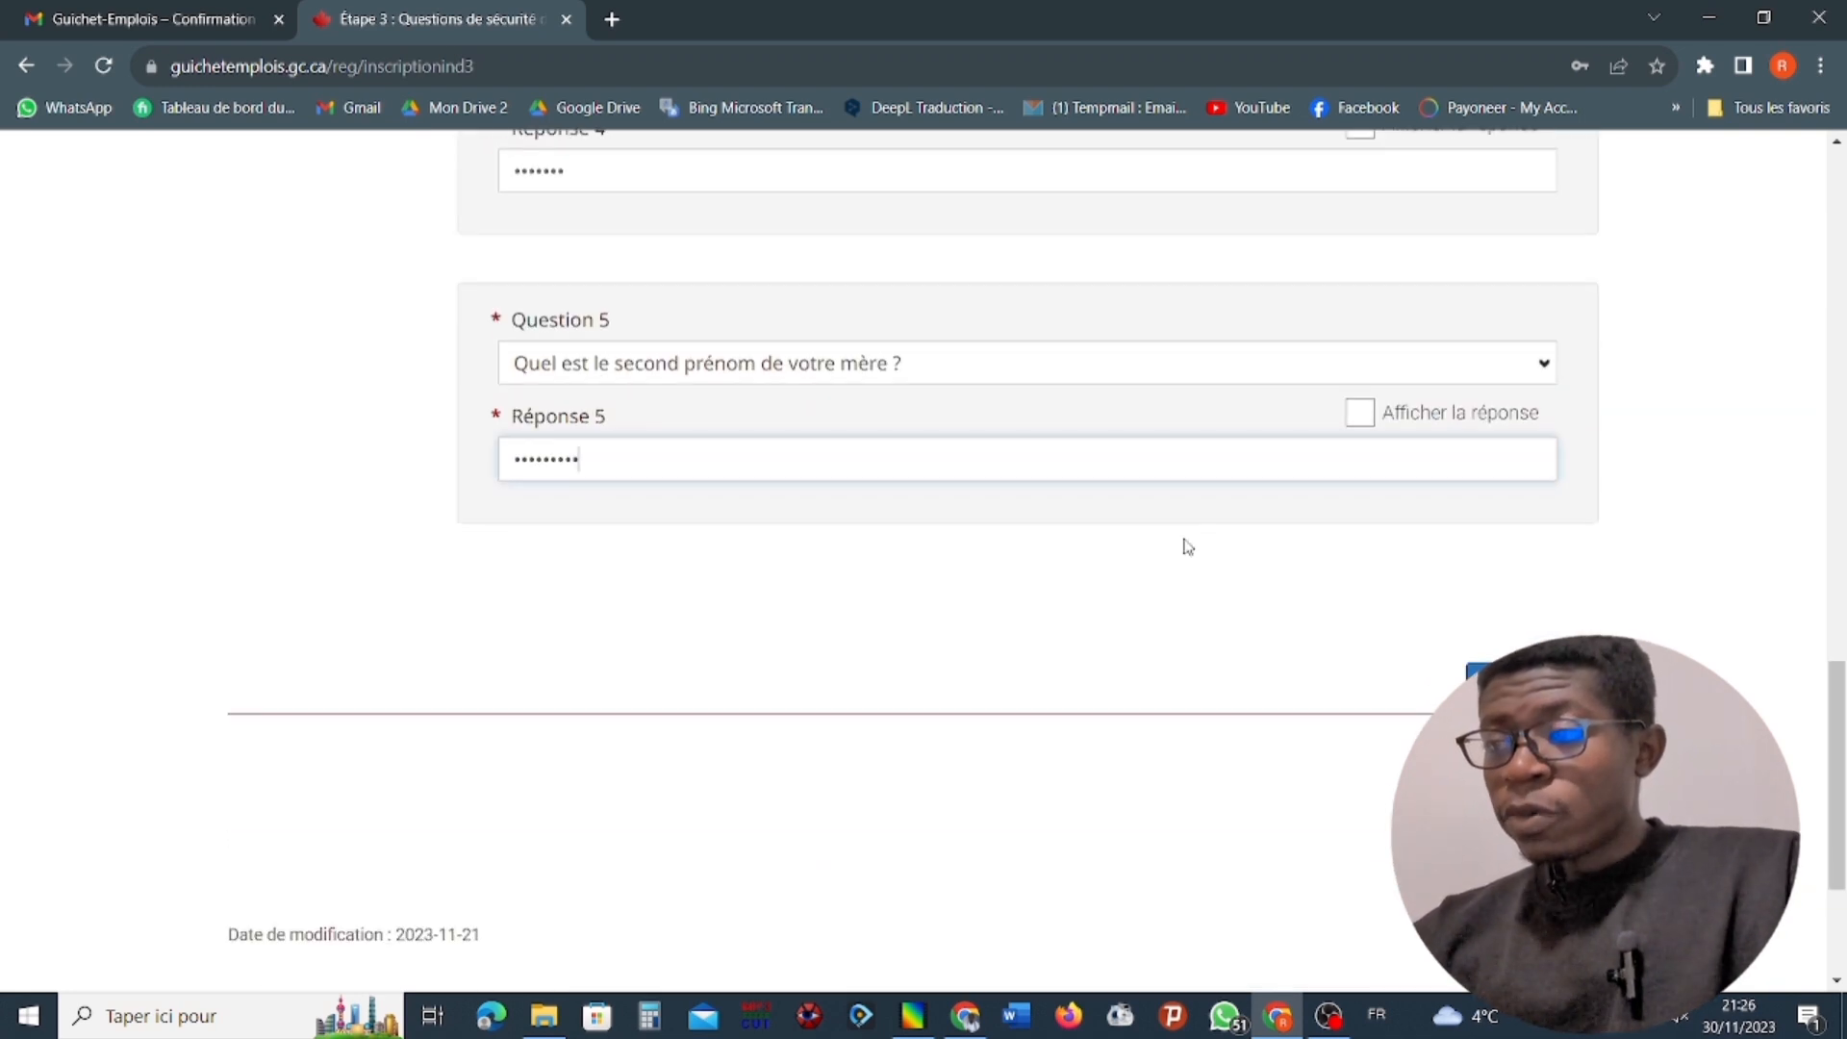
text(•)
click(1531, 684)
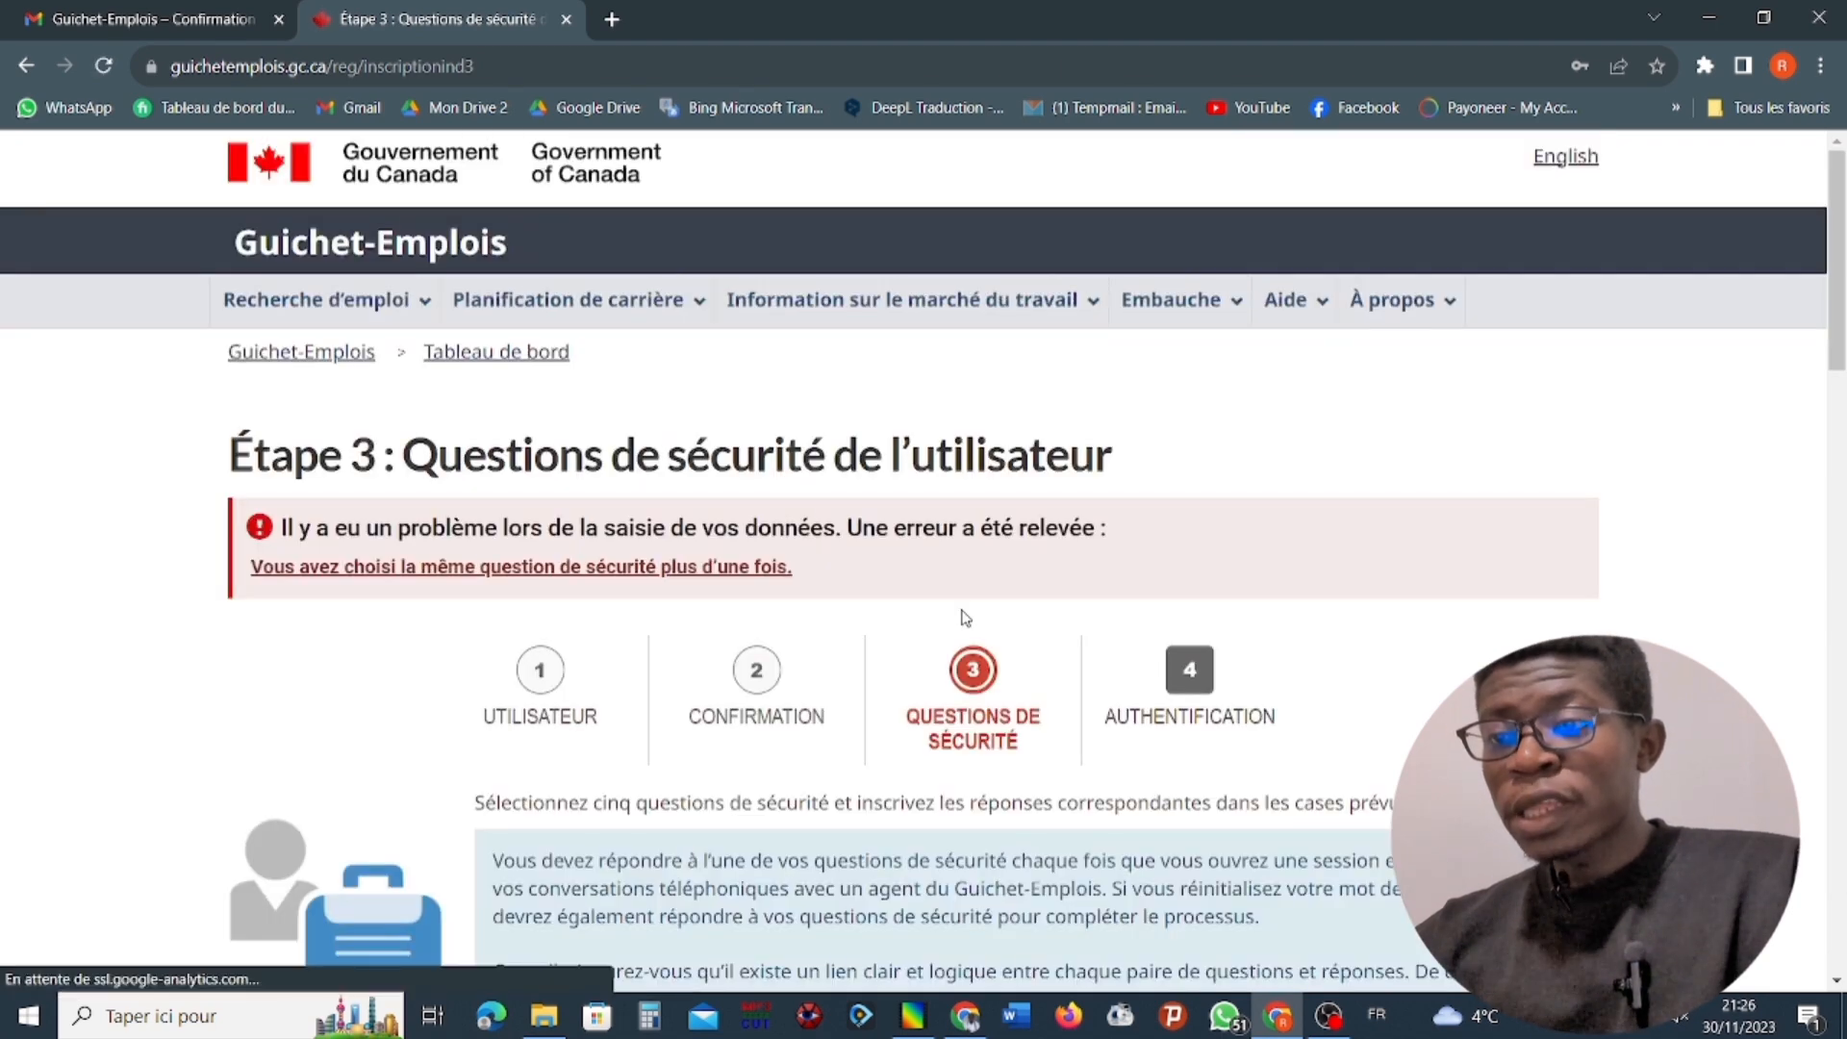
Check the five selected security questions for any question chosen more than once.
scroll(965, 617, down, 1)
scroll(965, 617, down, 10)
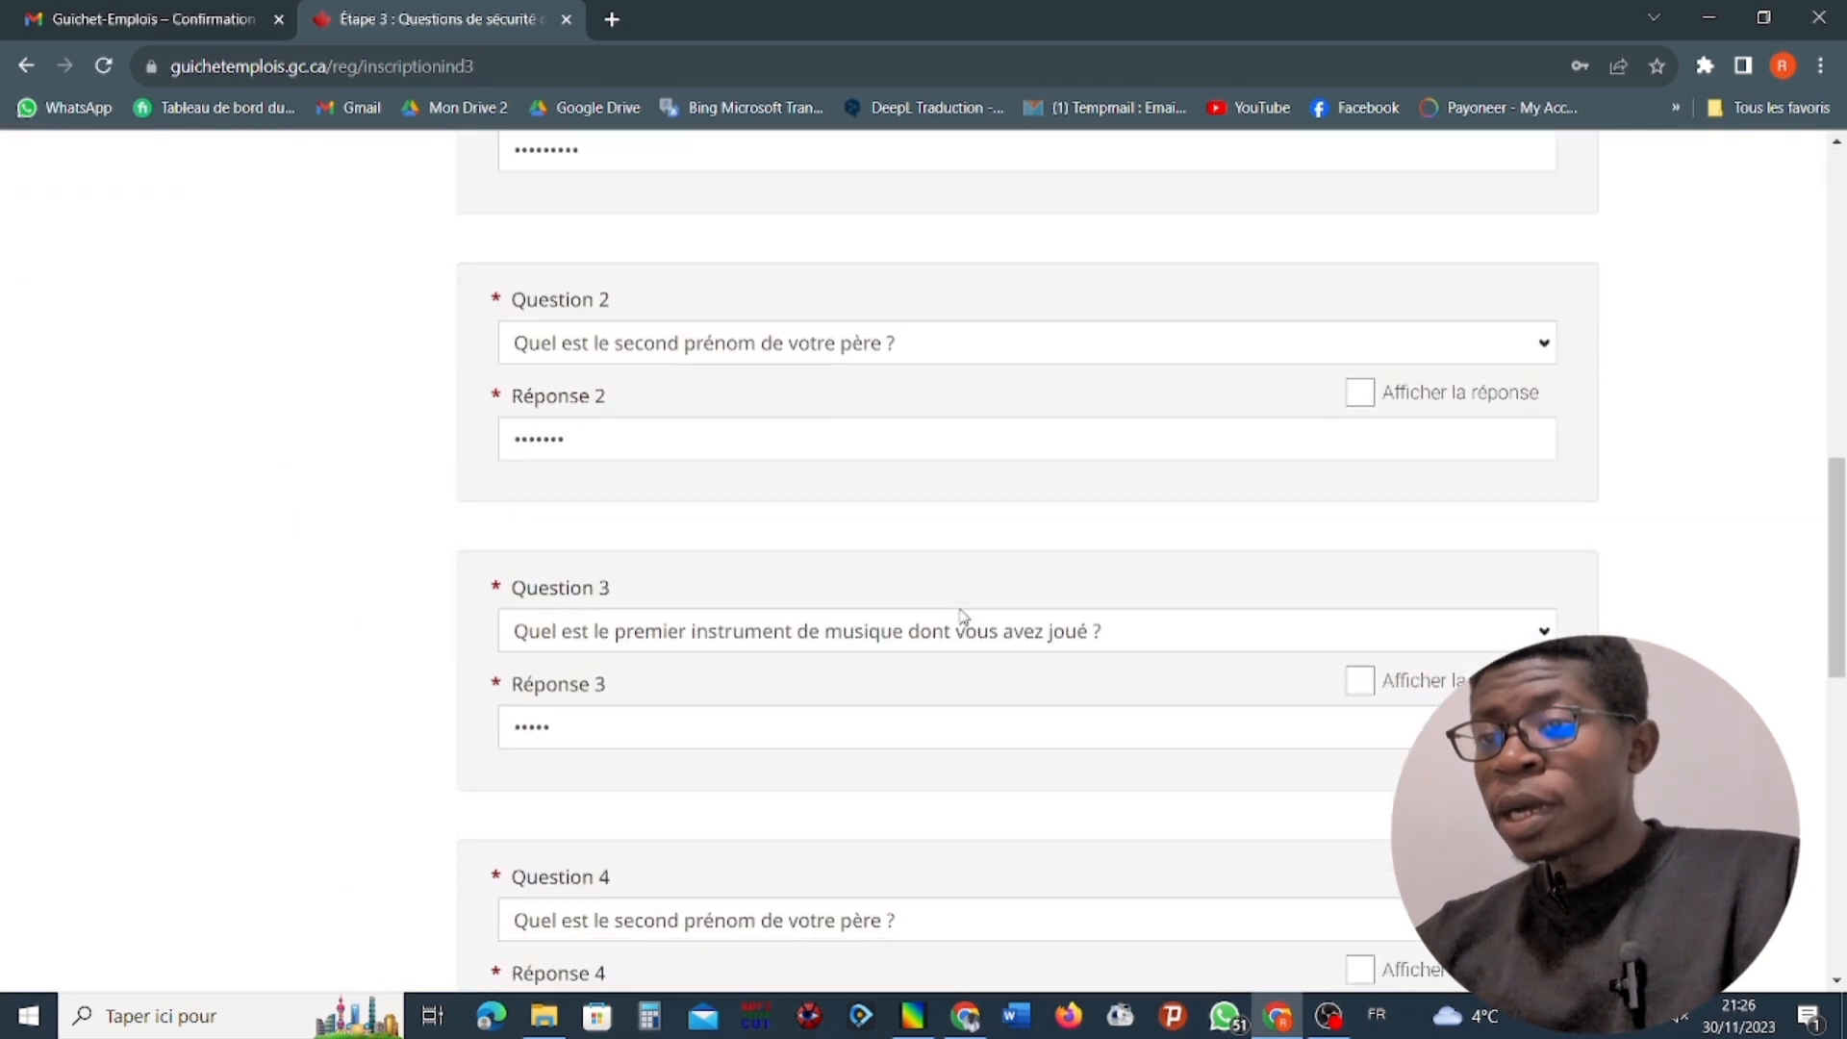
scroll(963, 616, down, 6)
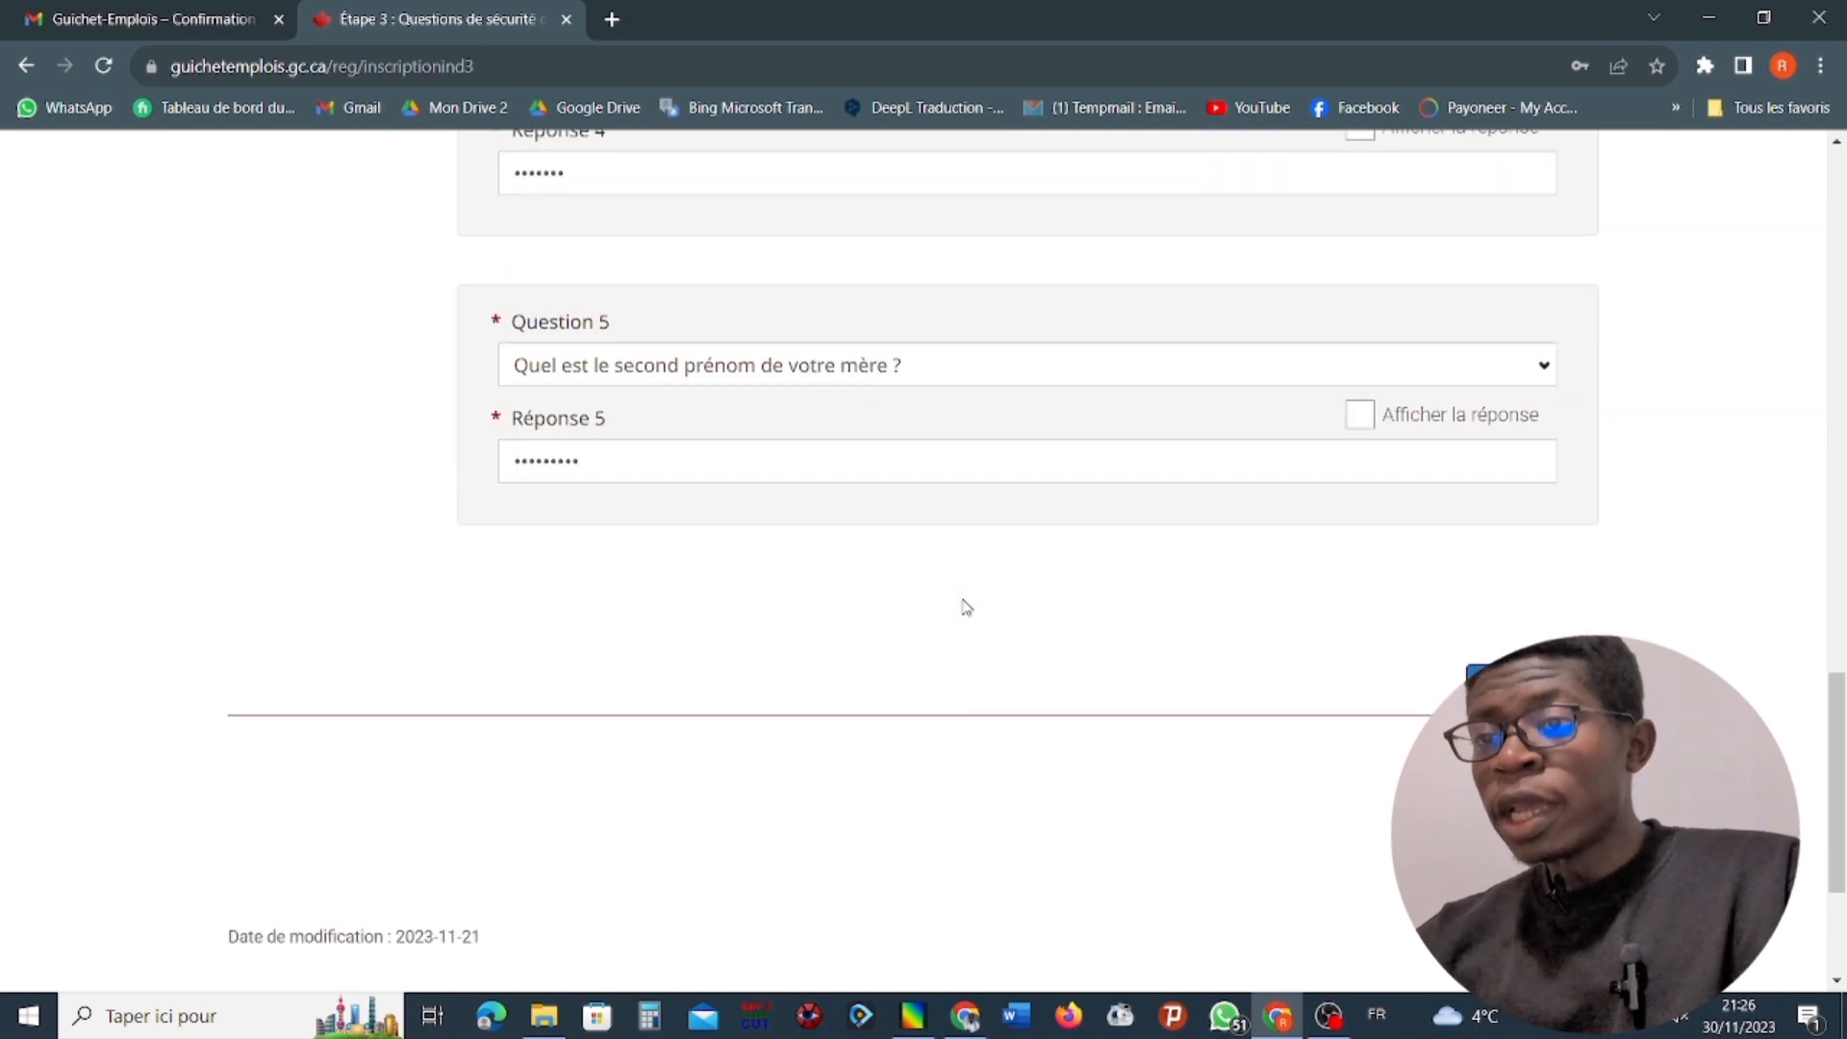
scroll(964, 607, up, 10)
scroll(964, 604, up, 1)
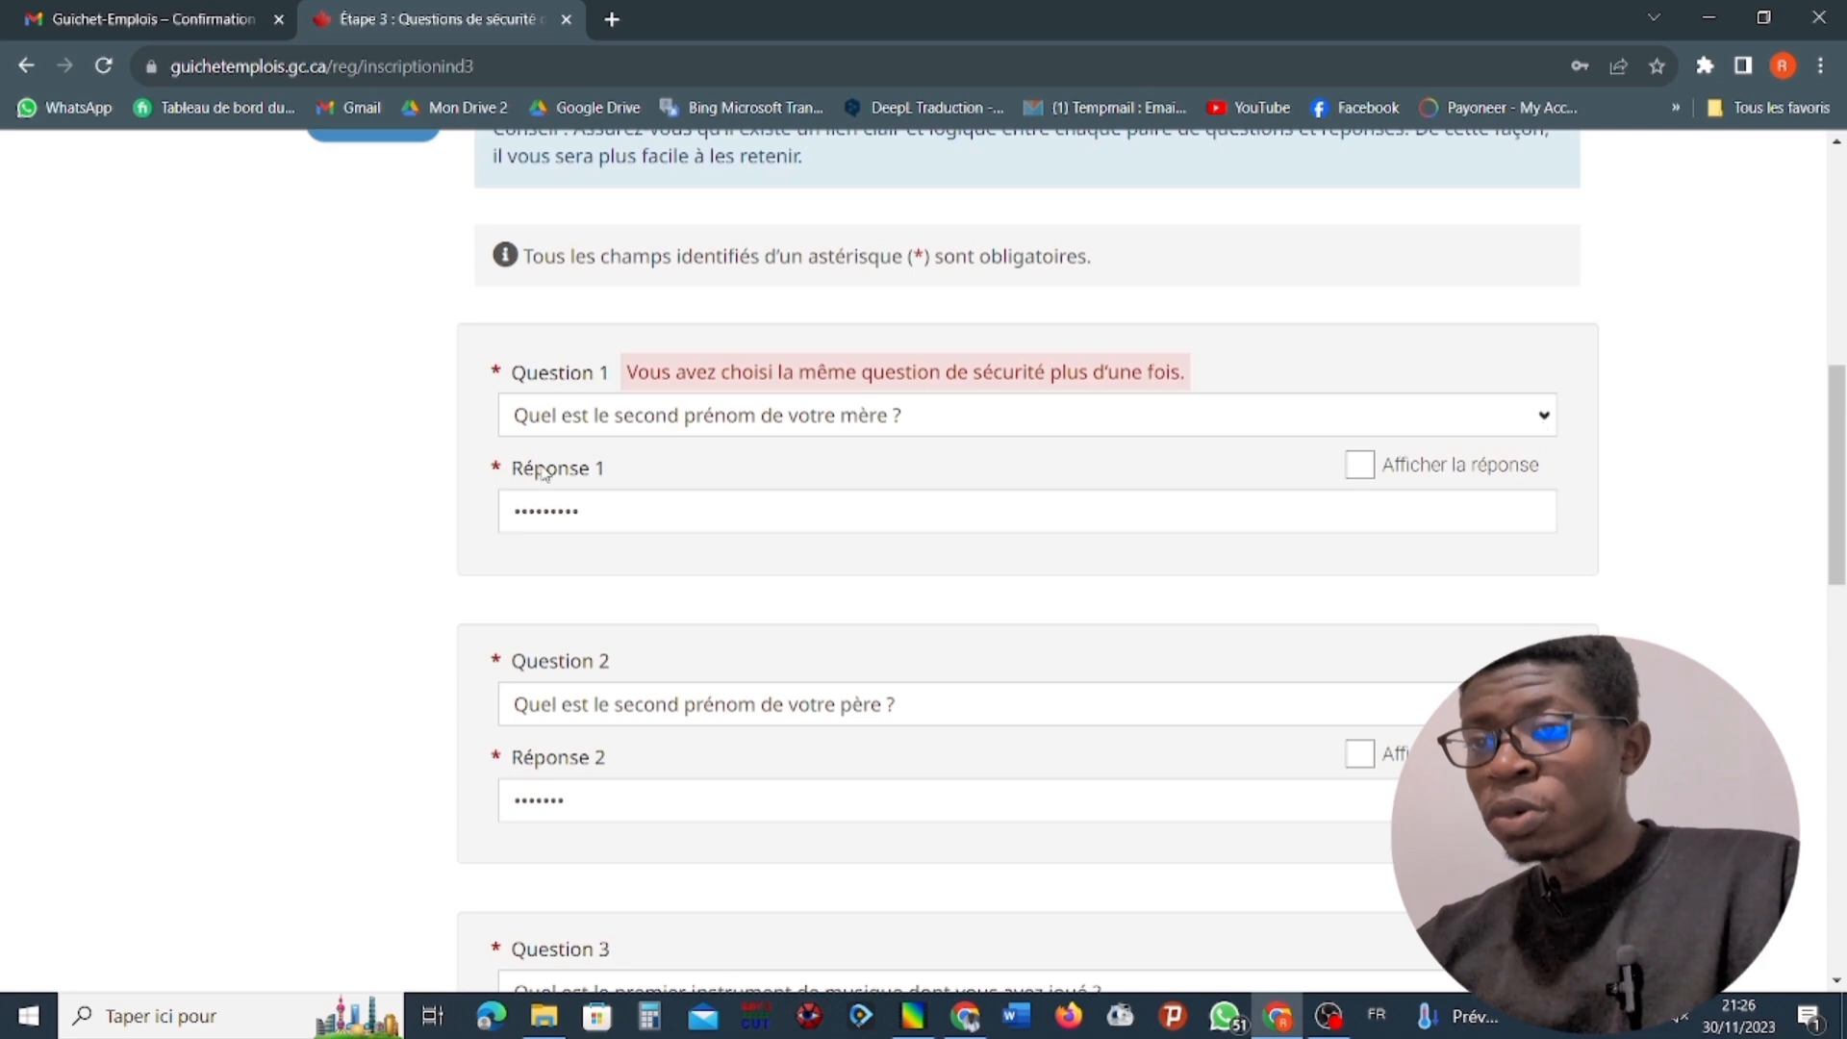
scroll(541, 470, down, 14)
scroll(545, 471, up, 4)
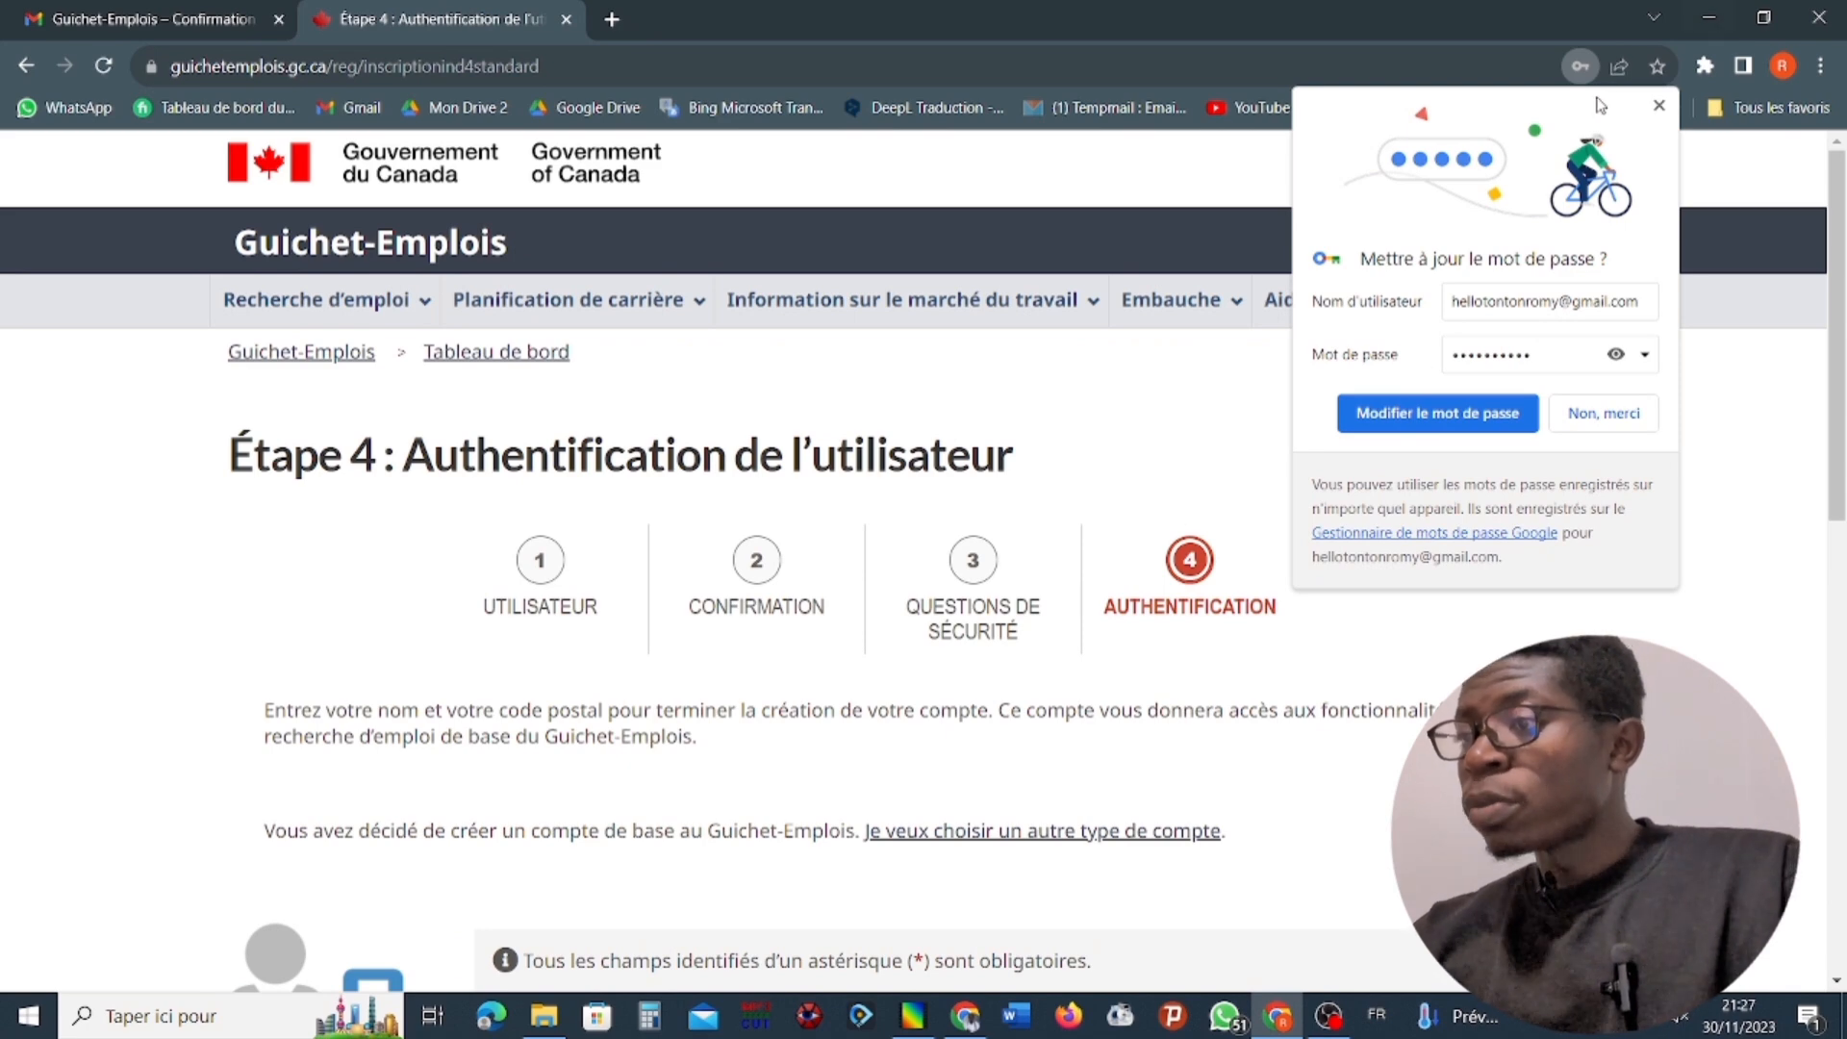
Accept the browser's offer to update the saved password, and review the required fields of the Étape 4 authentication form.
click(1400, 421)
scroll(1183, 477, down, 5)
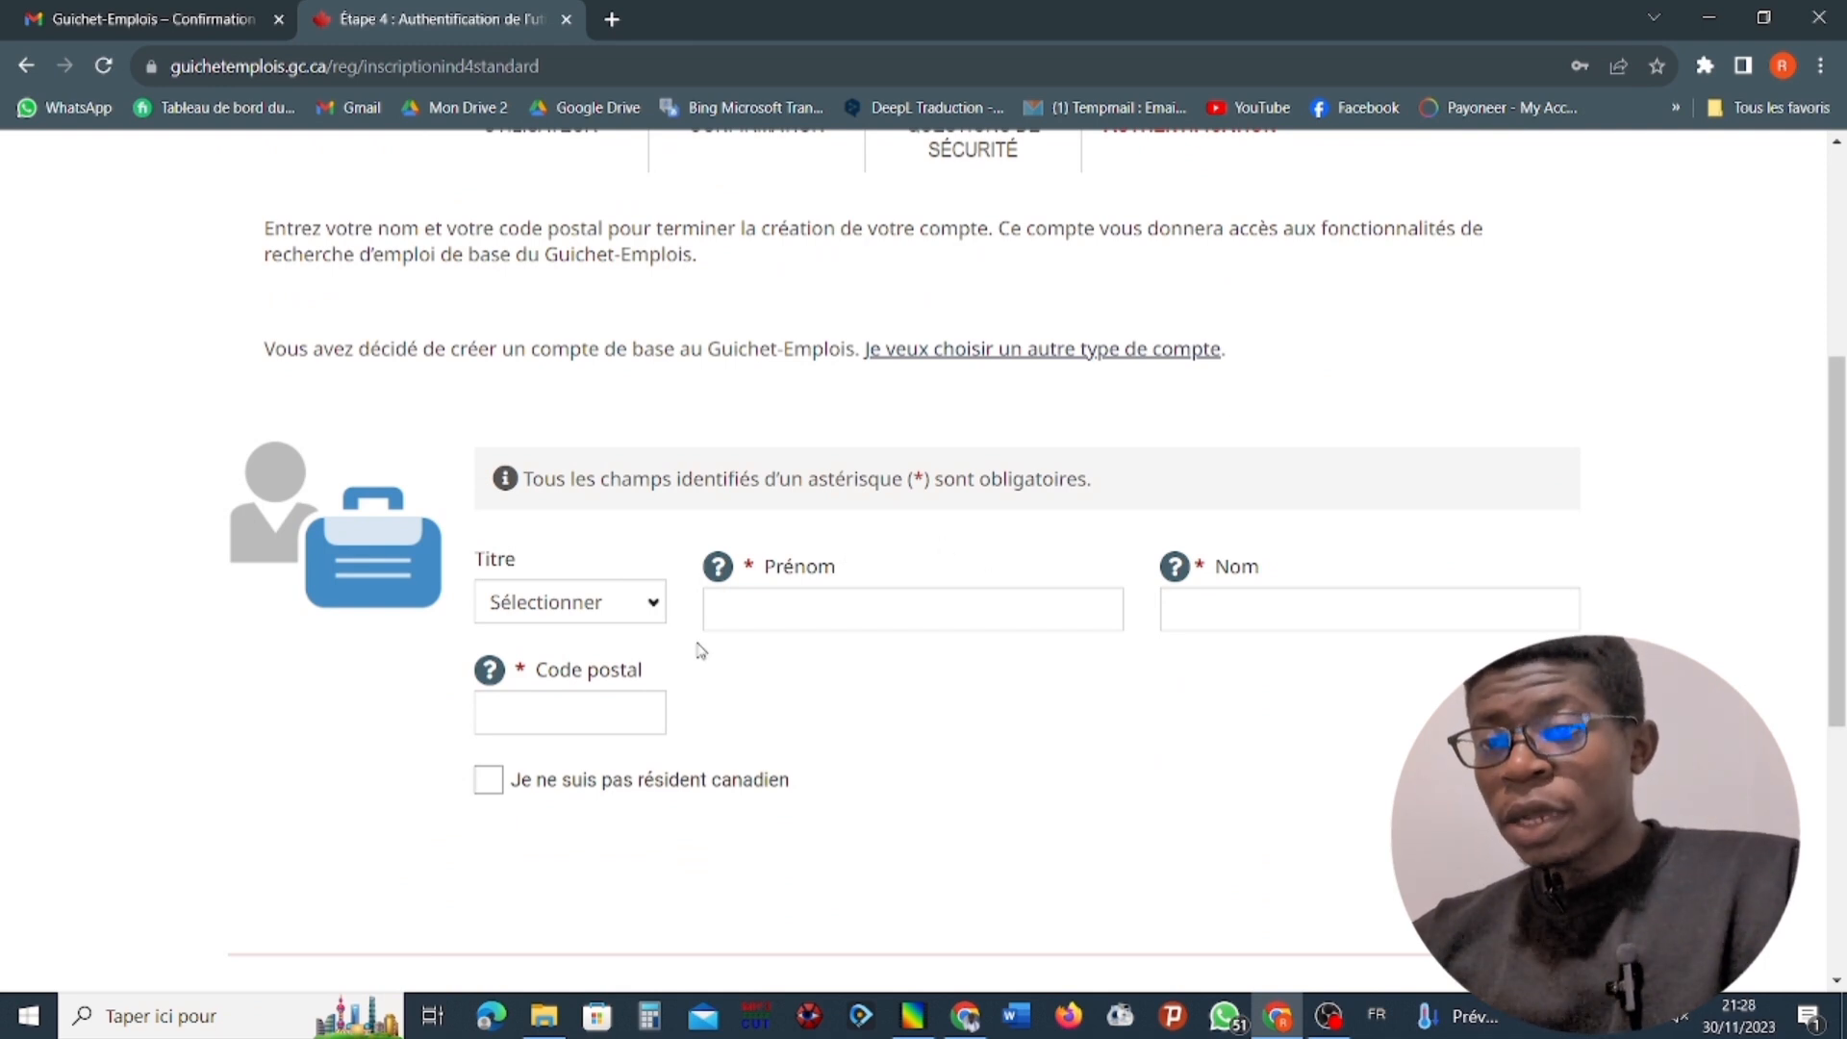
scroll(783, 709, up, 5)
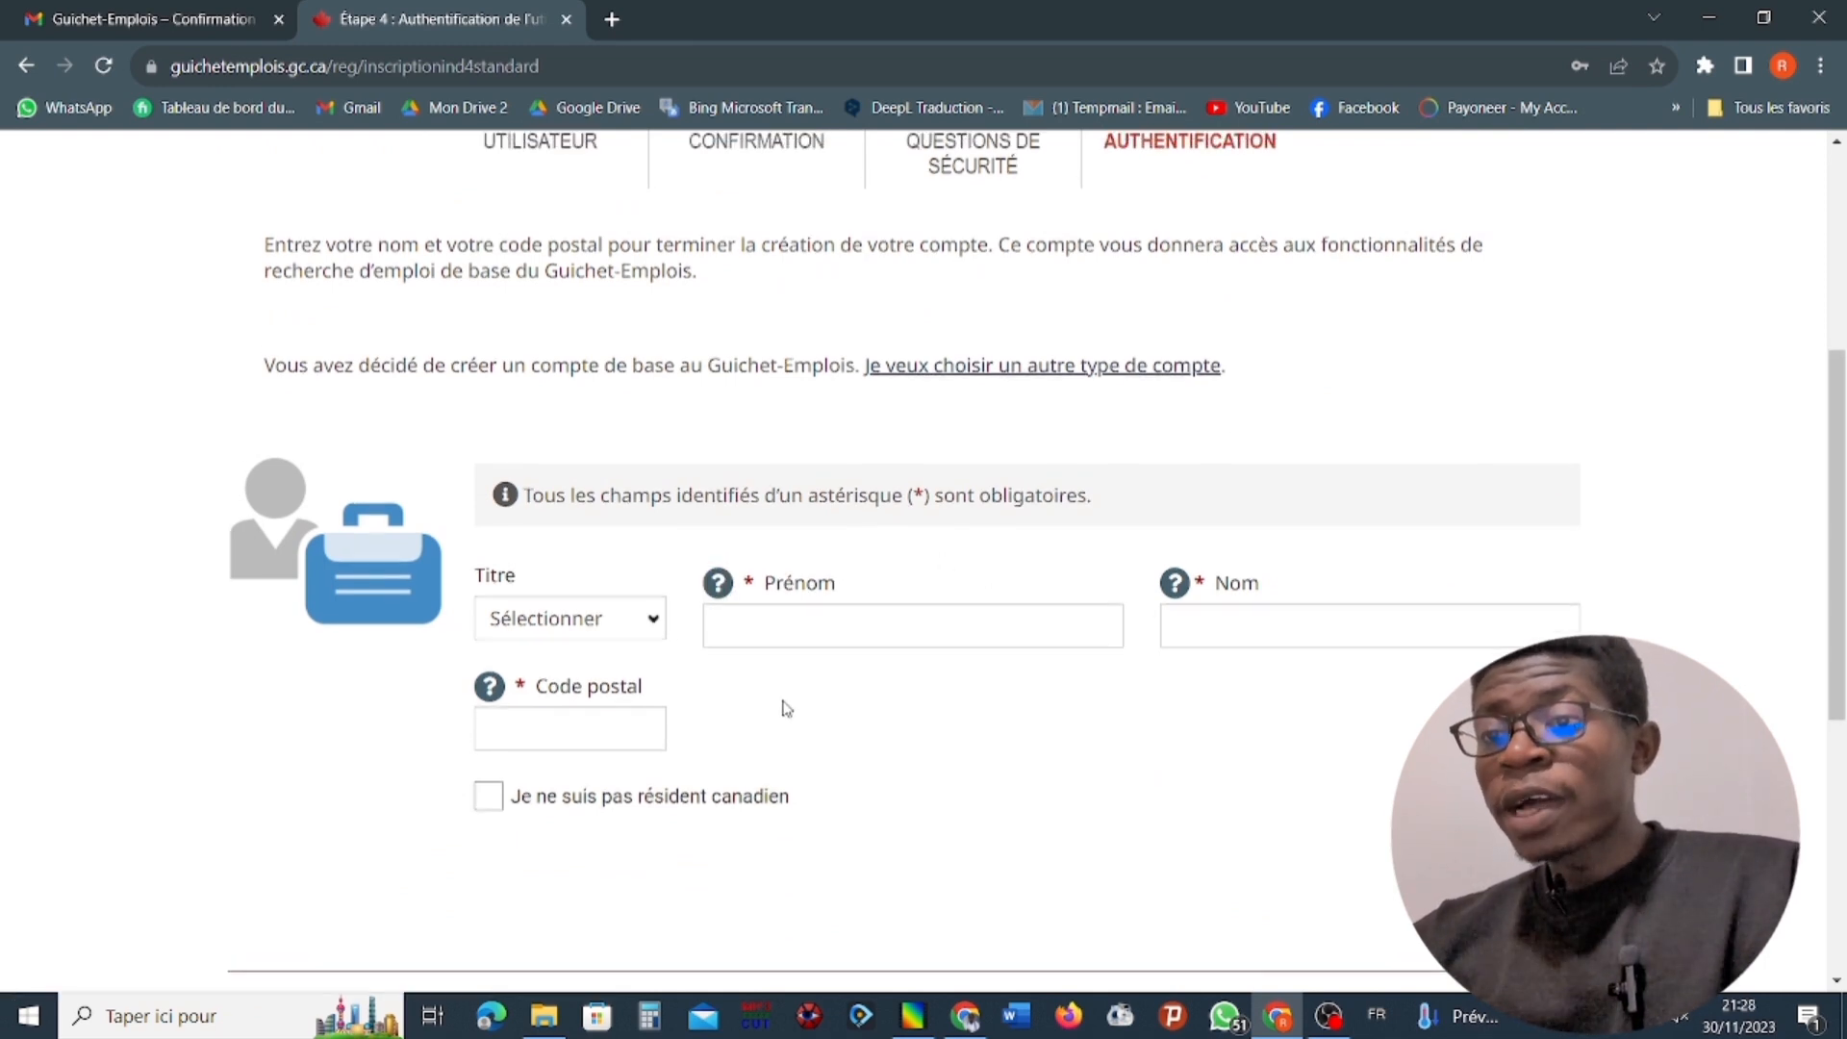
scroll(895, 817, down, 3)
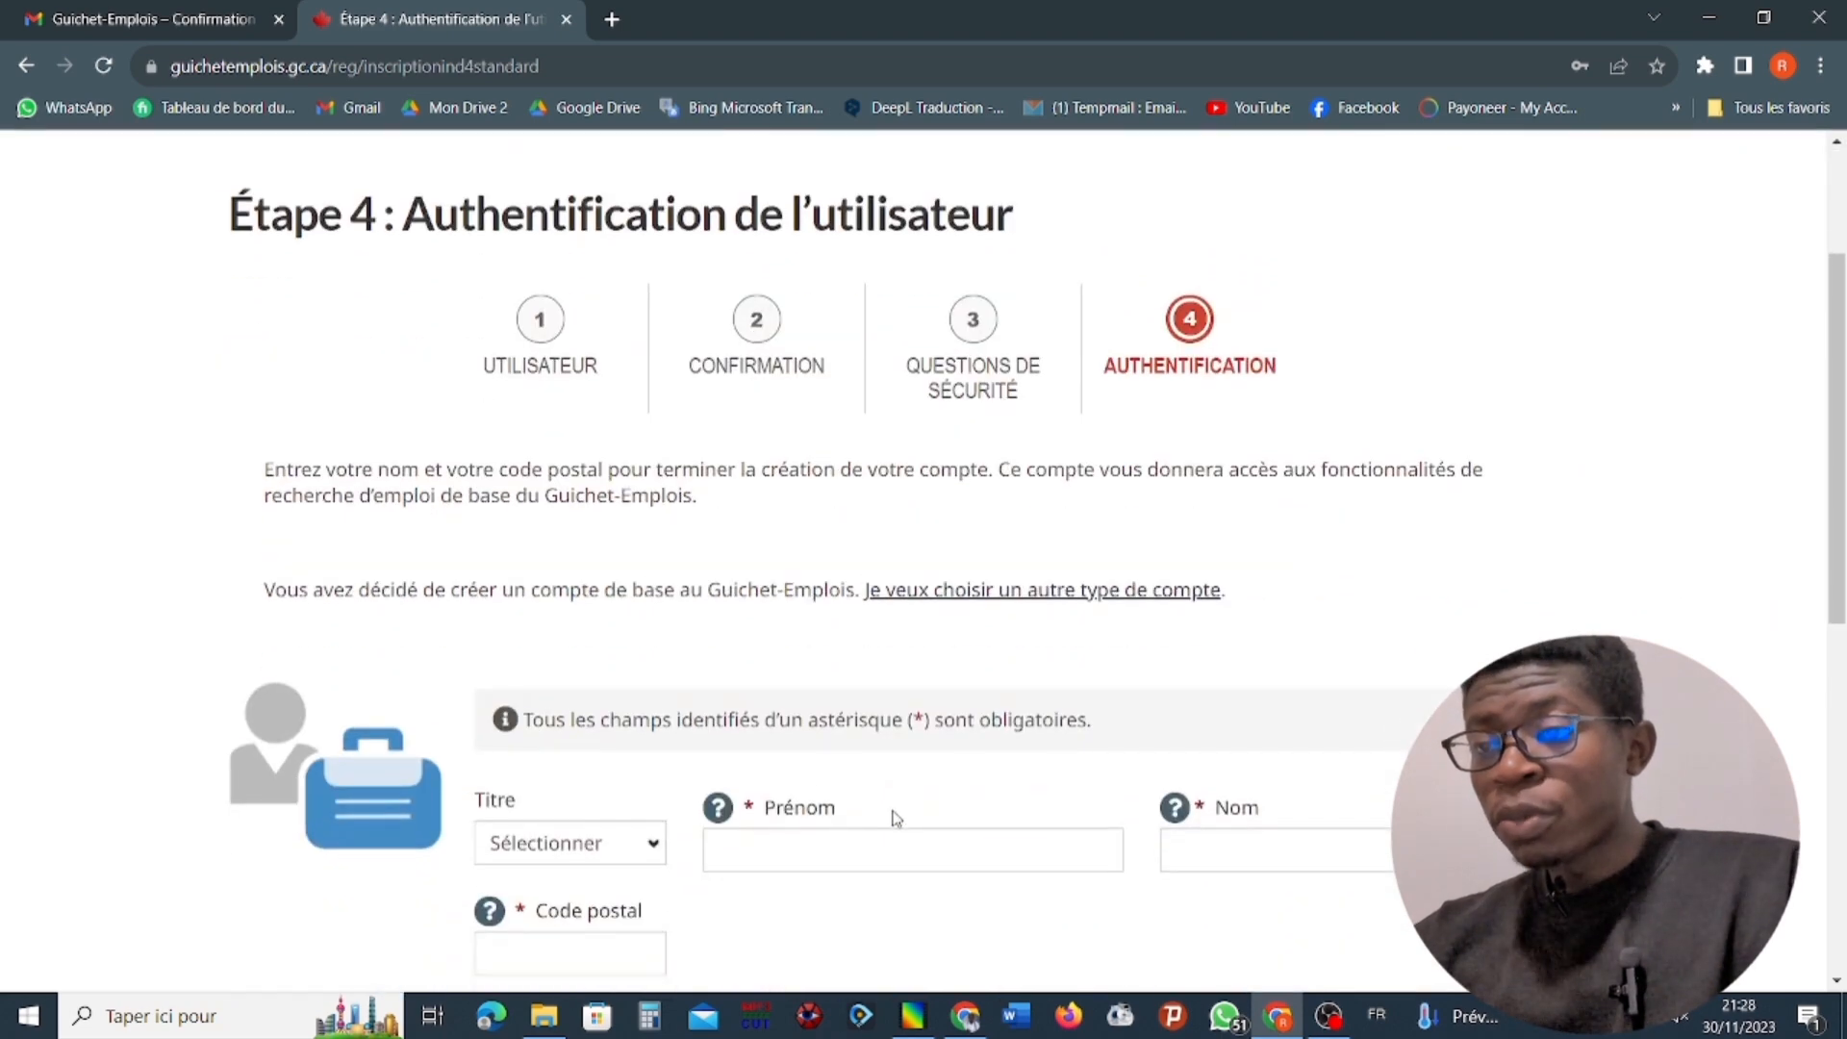
scroll(589, 836, down, 3)
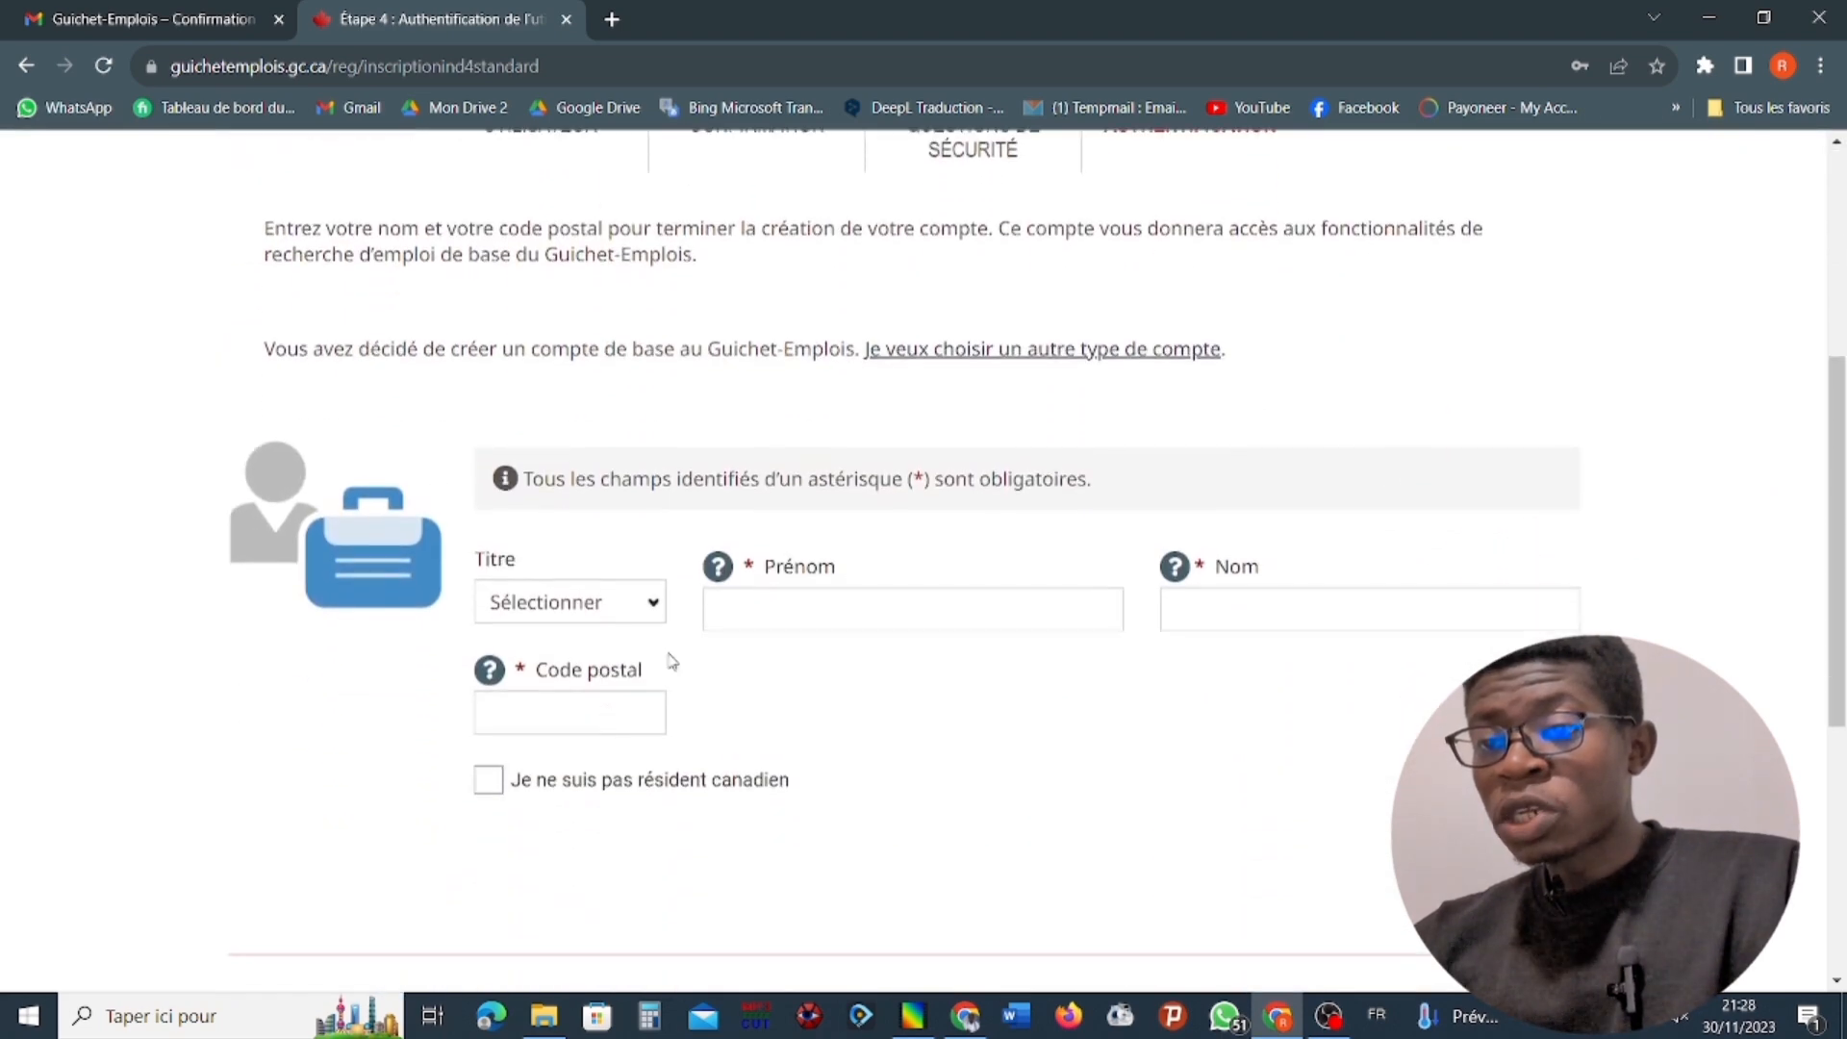
Set the title to Monsieur, and enter the account holder's first name and last name.
click(653, 606)
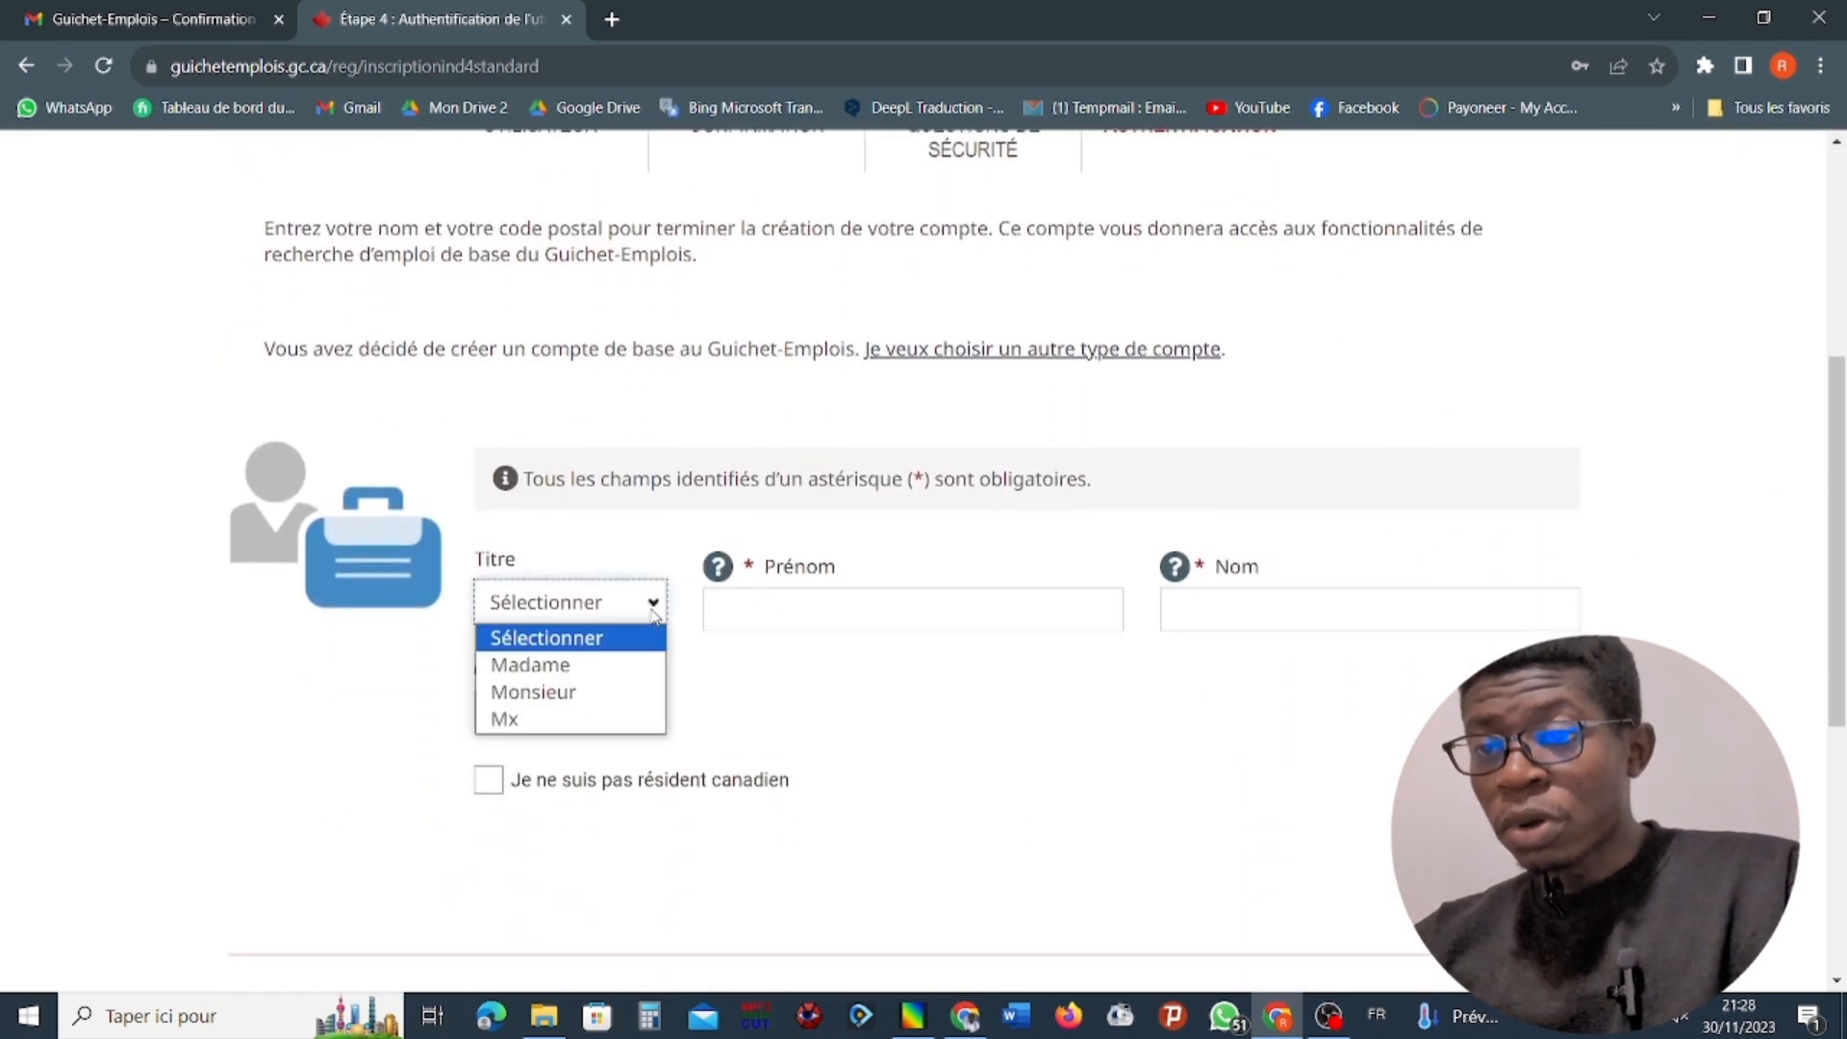
click(594, 693)
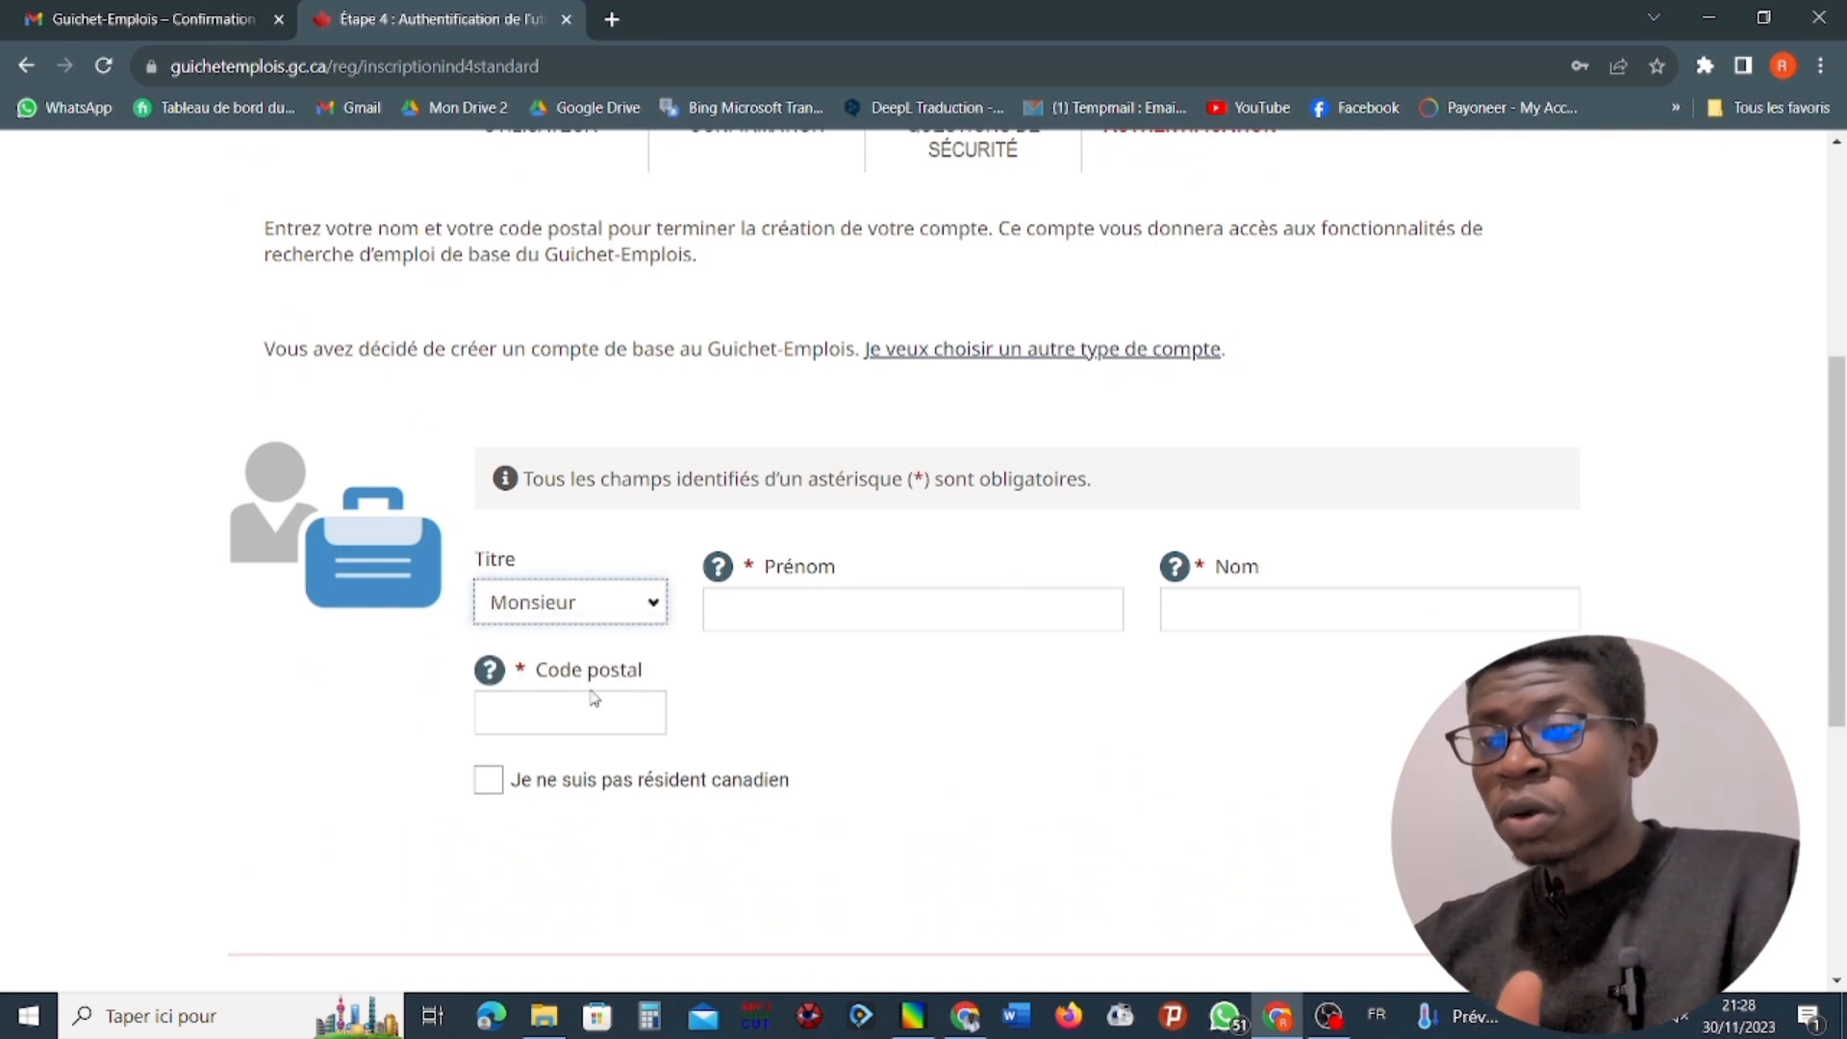
click(866, 622)
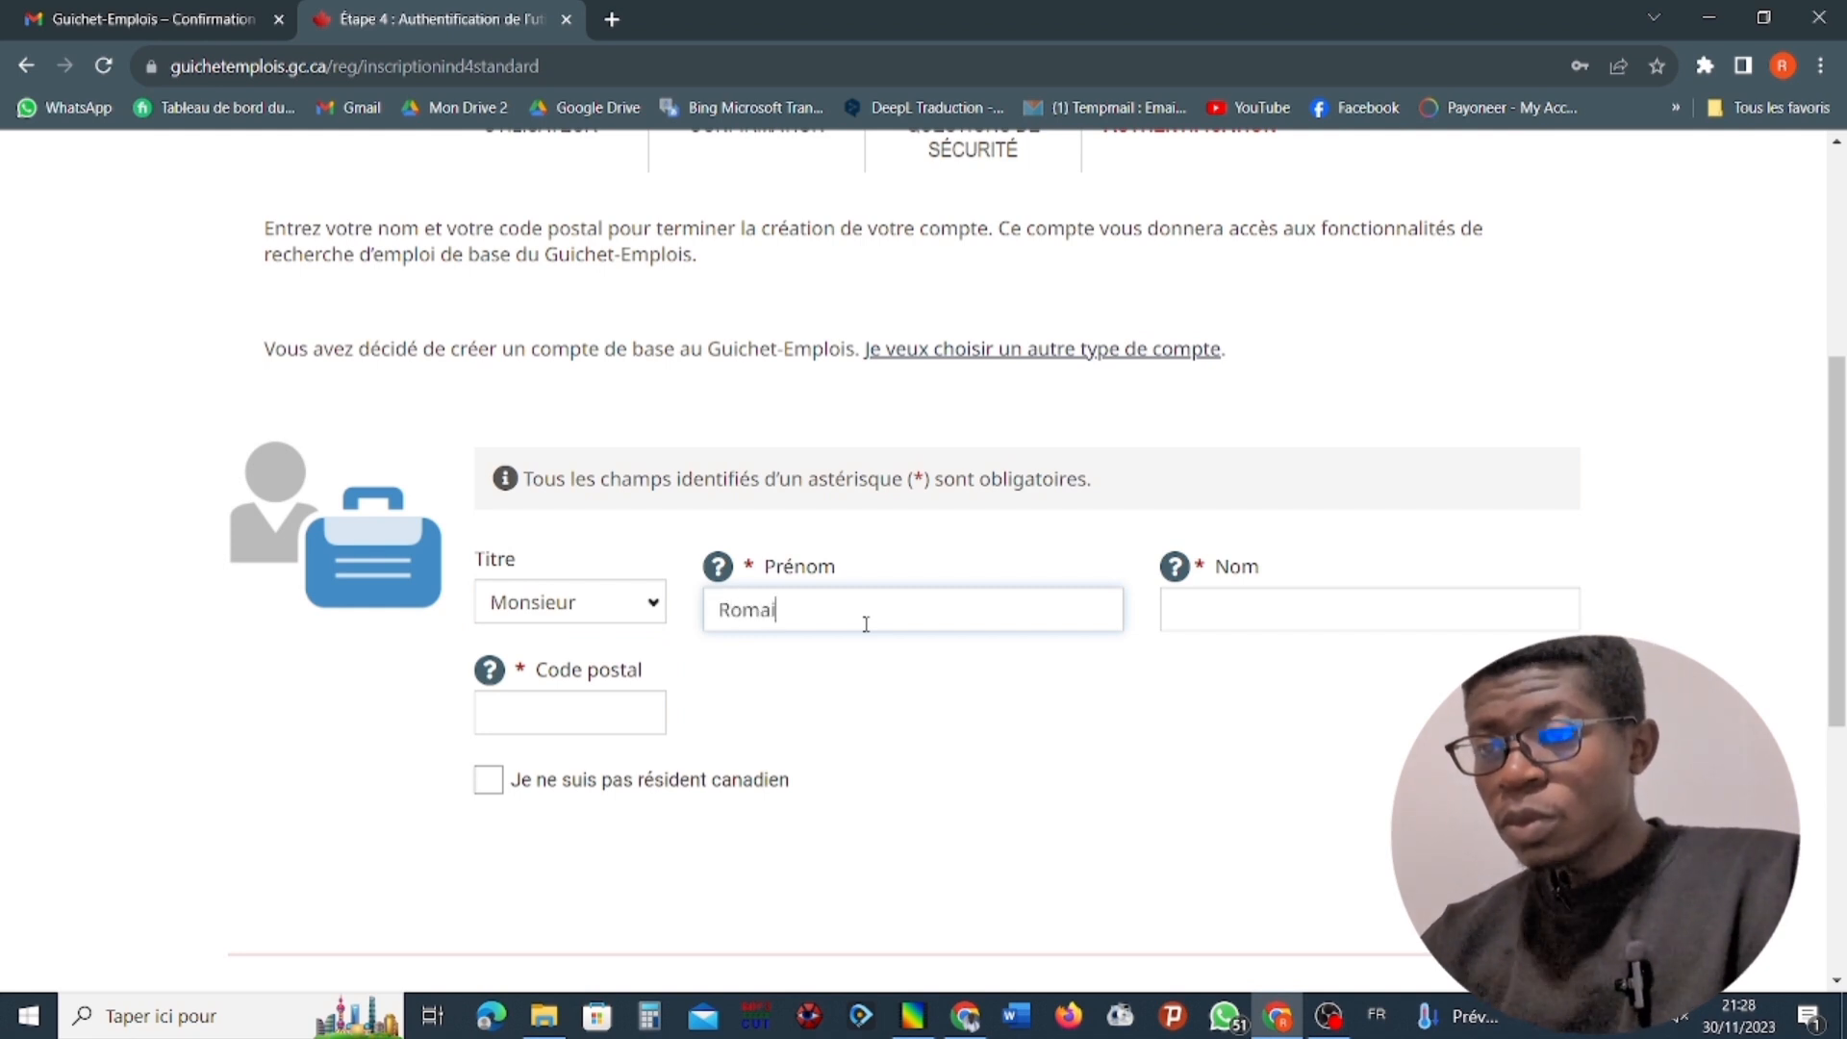
click(1239, 607)
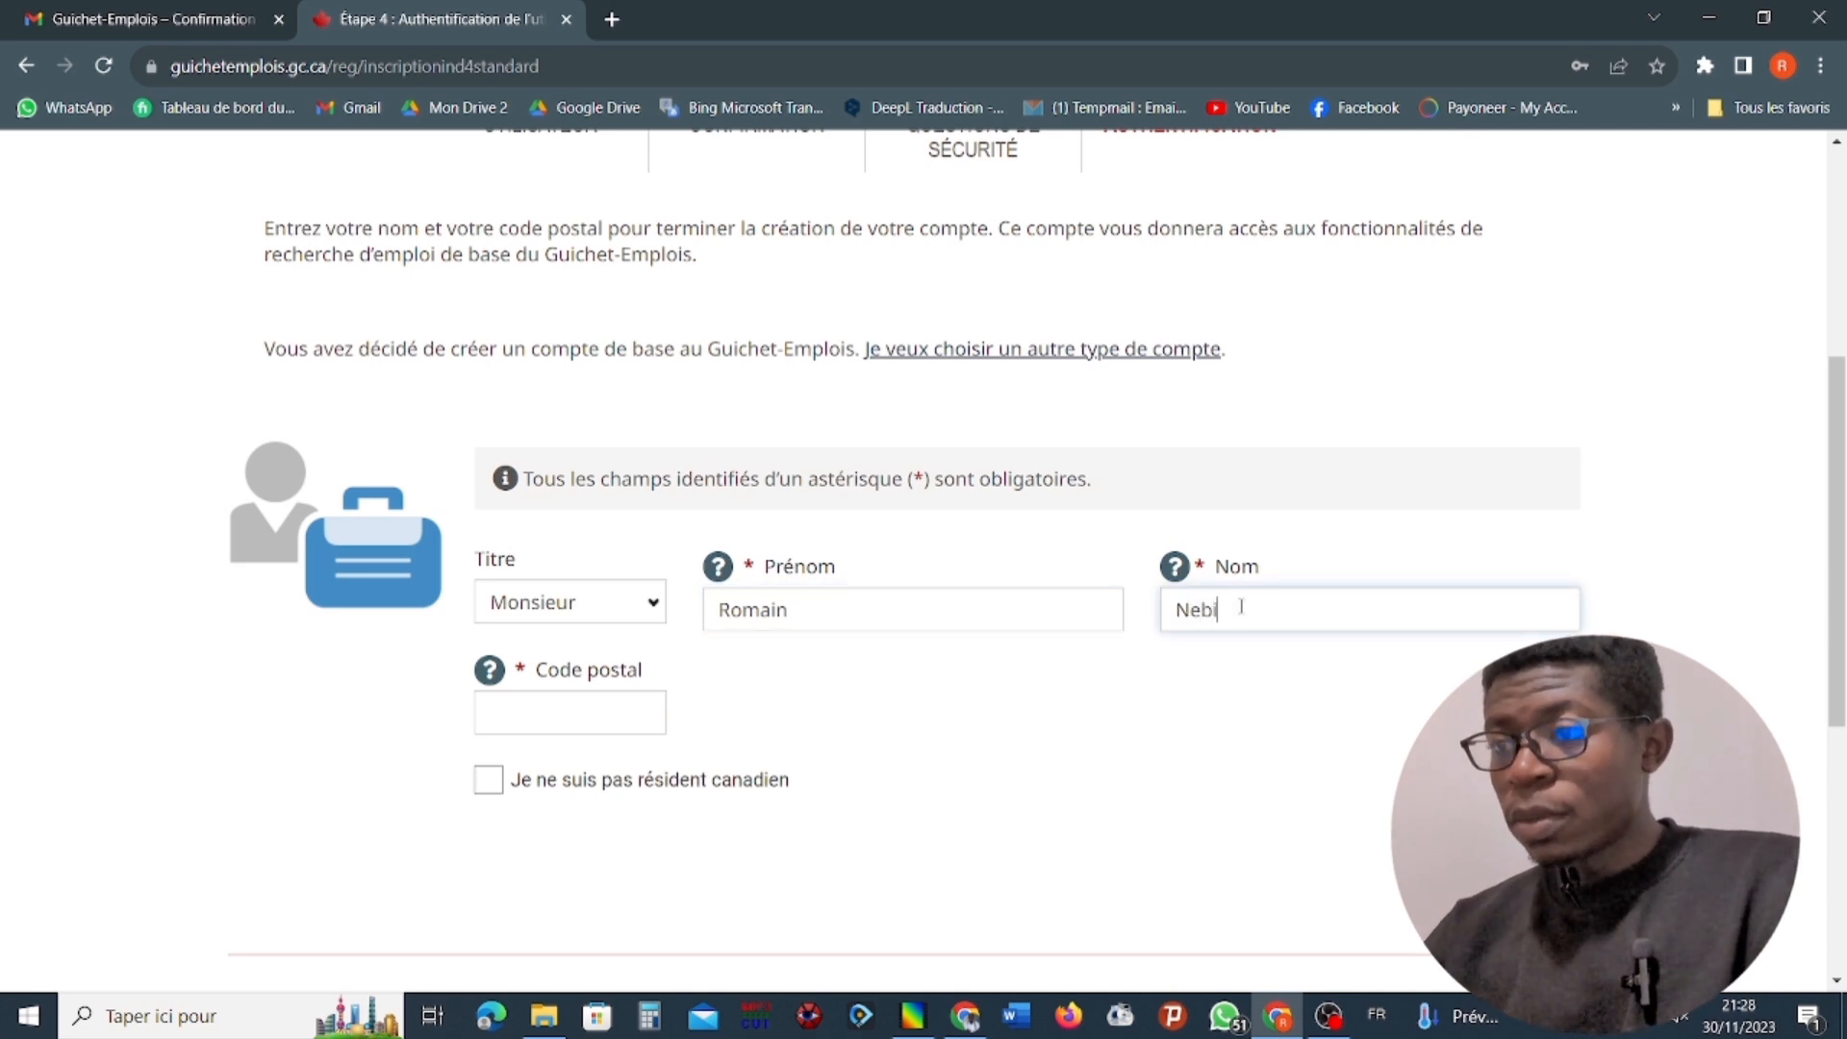
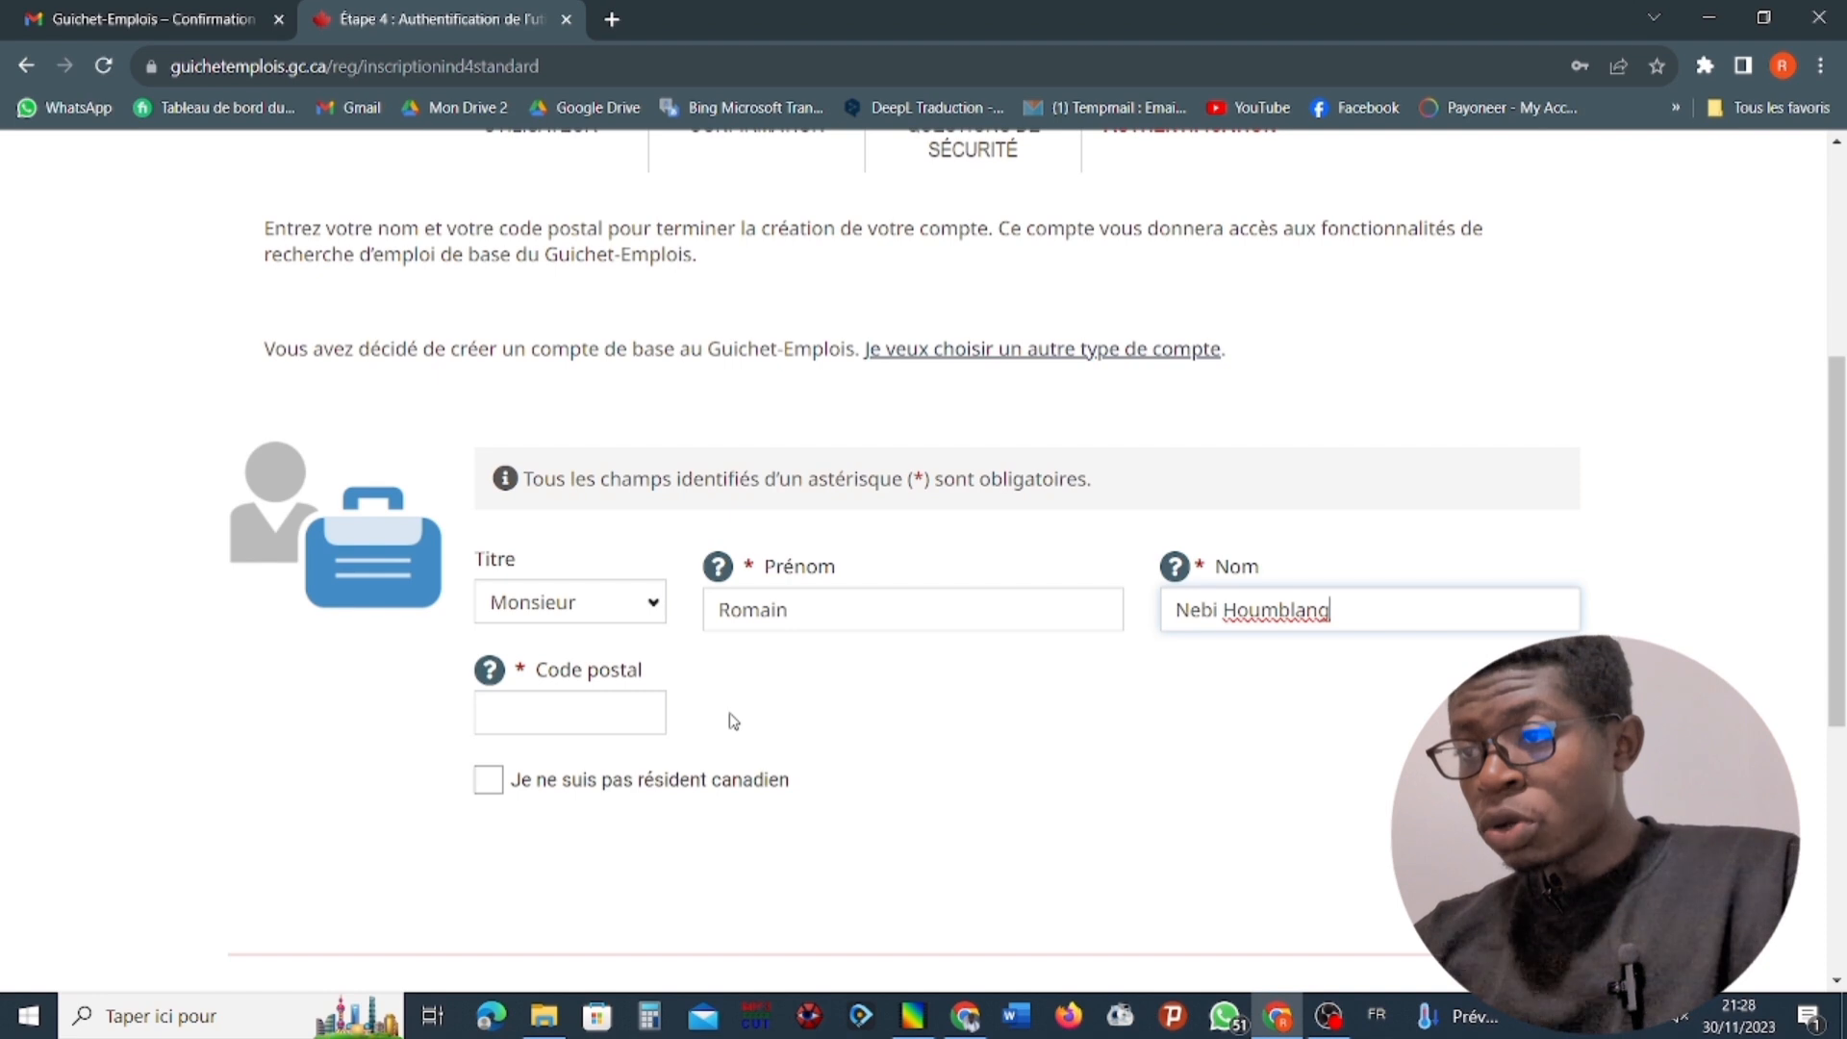
Select "Je ne suis pas résident canadien" instead of giving a postal code, and submit the form to finish creating the account.
scroll(716, 723, down, 1)
click(560, 597)
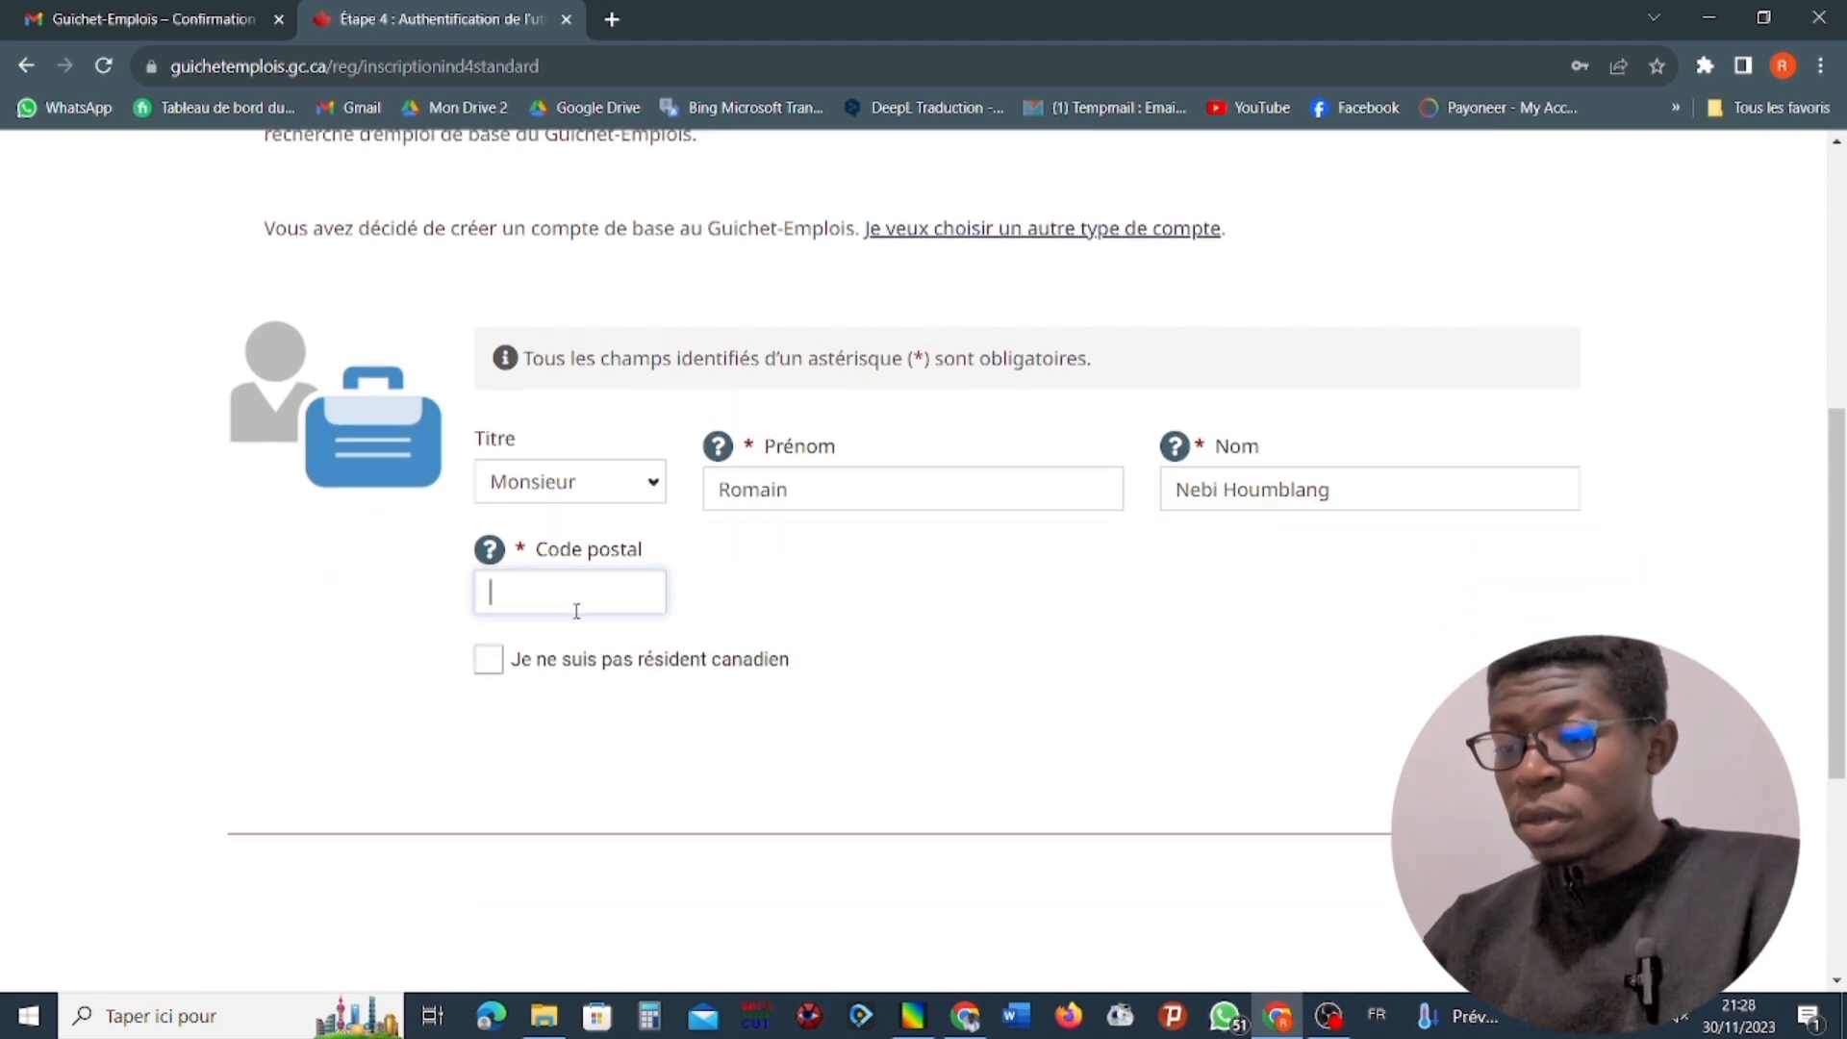
click(488, 662)
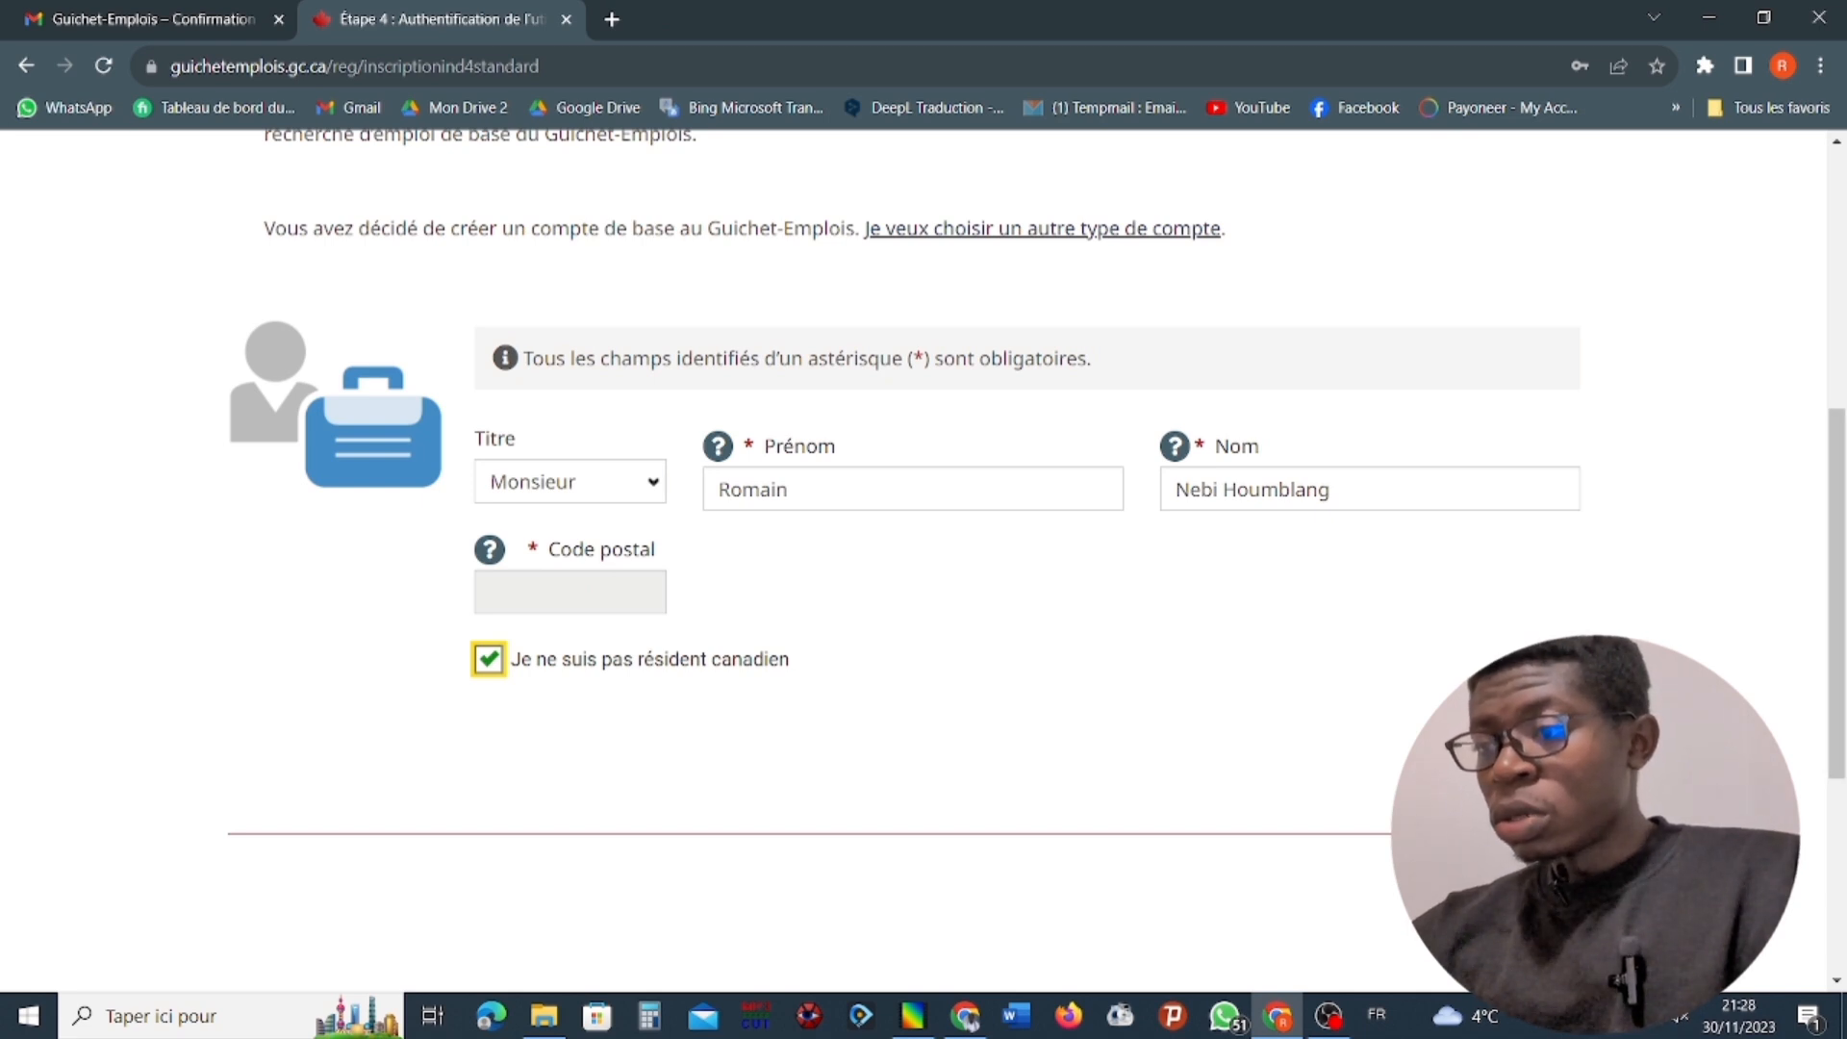
click(1527, 755)
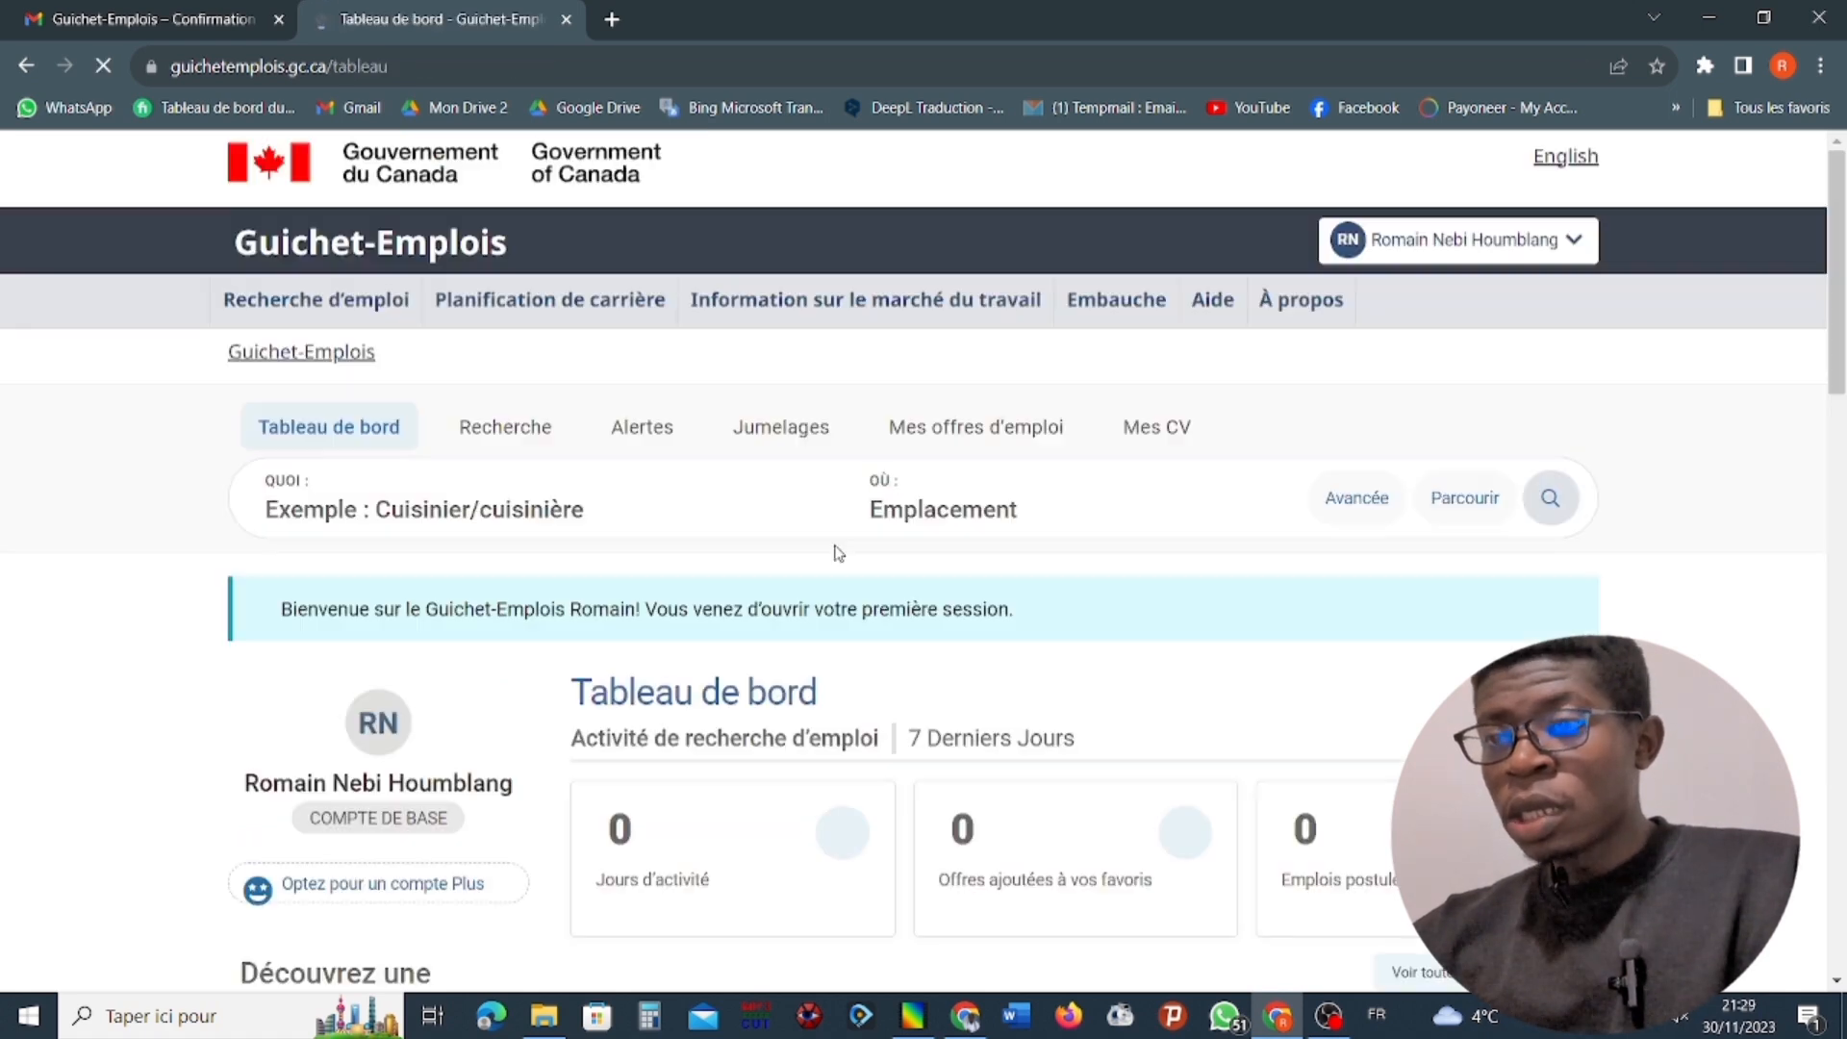
scroll(789, 587, down, 4)
scroll(795, 384, up, 3)
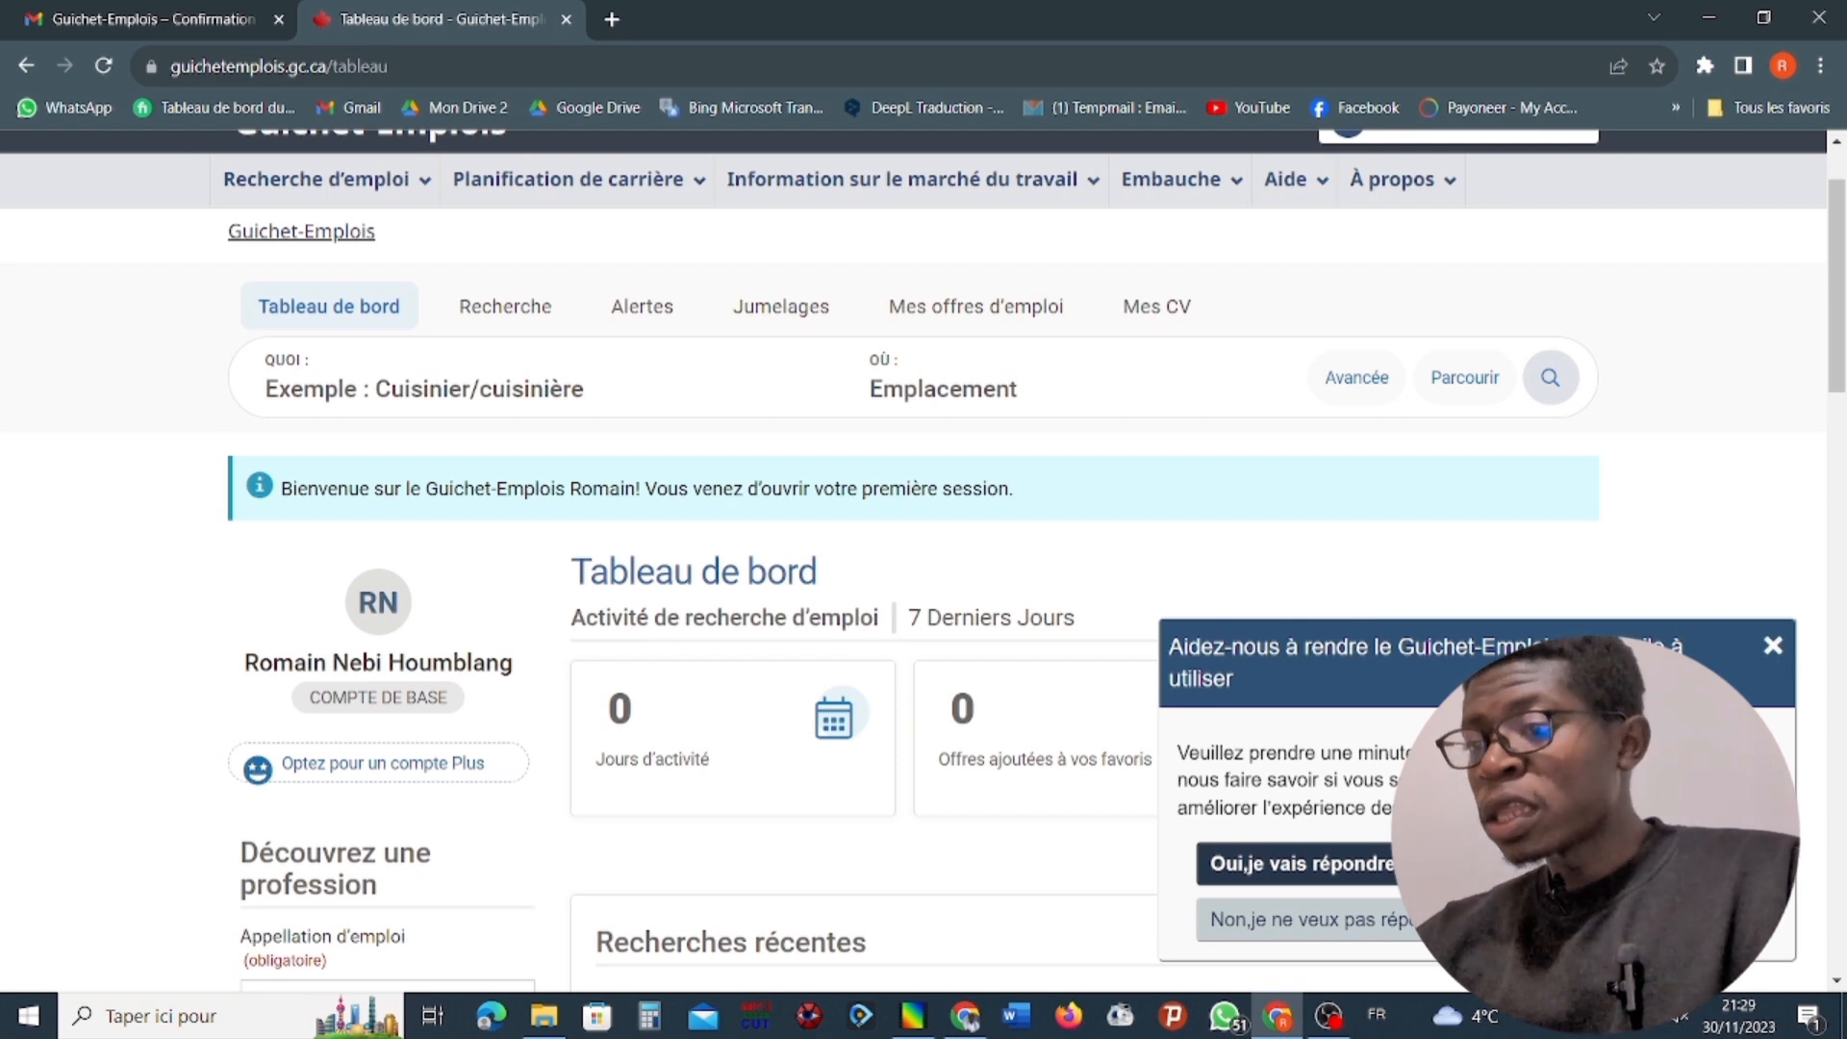
Dismiss the feedback survey and examine the dashboard's activity counters, recent searches, alerts, profession search and orientation questionnaires.
click(1773, 645)
scroll(1618, 633, down, 6)
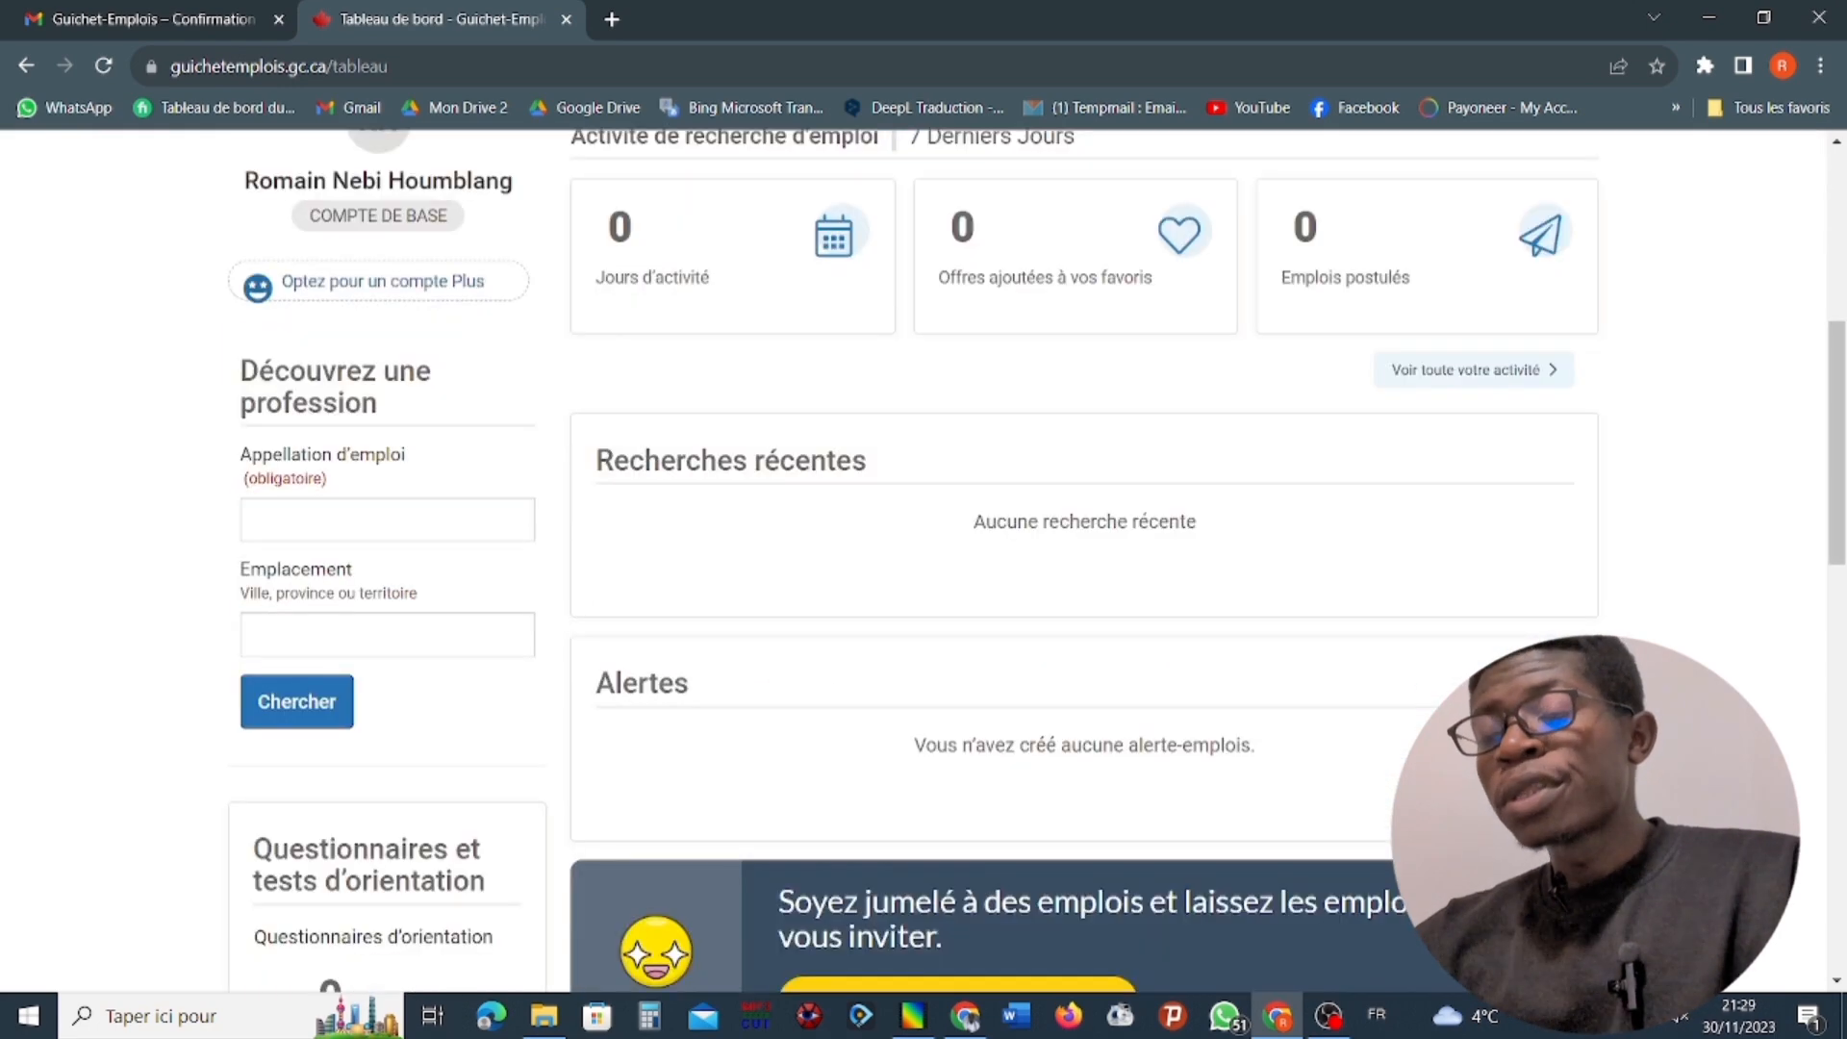
scroll(145, 773, up, 5)
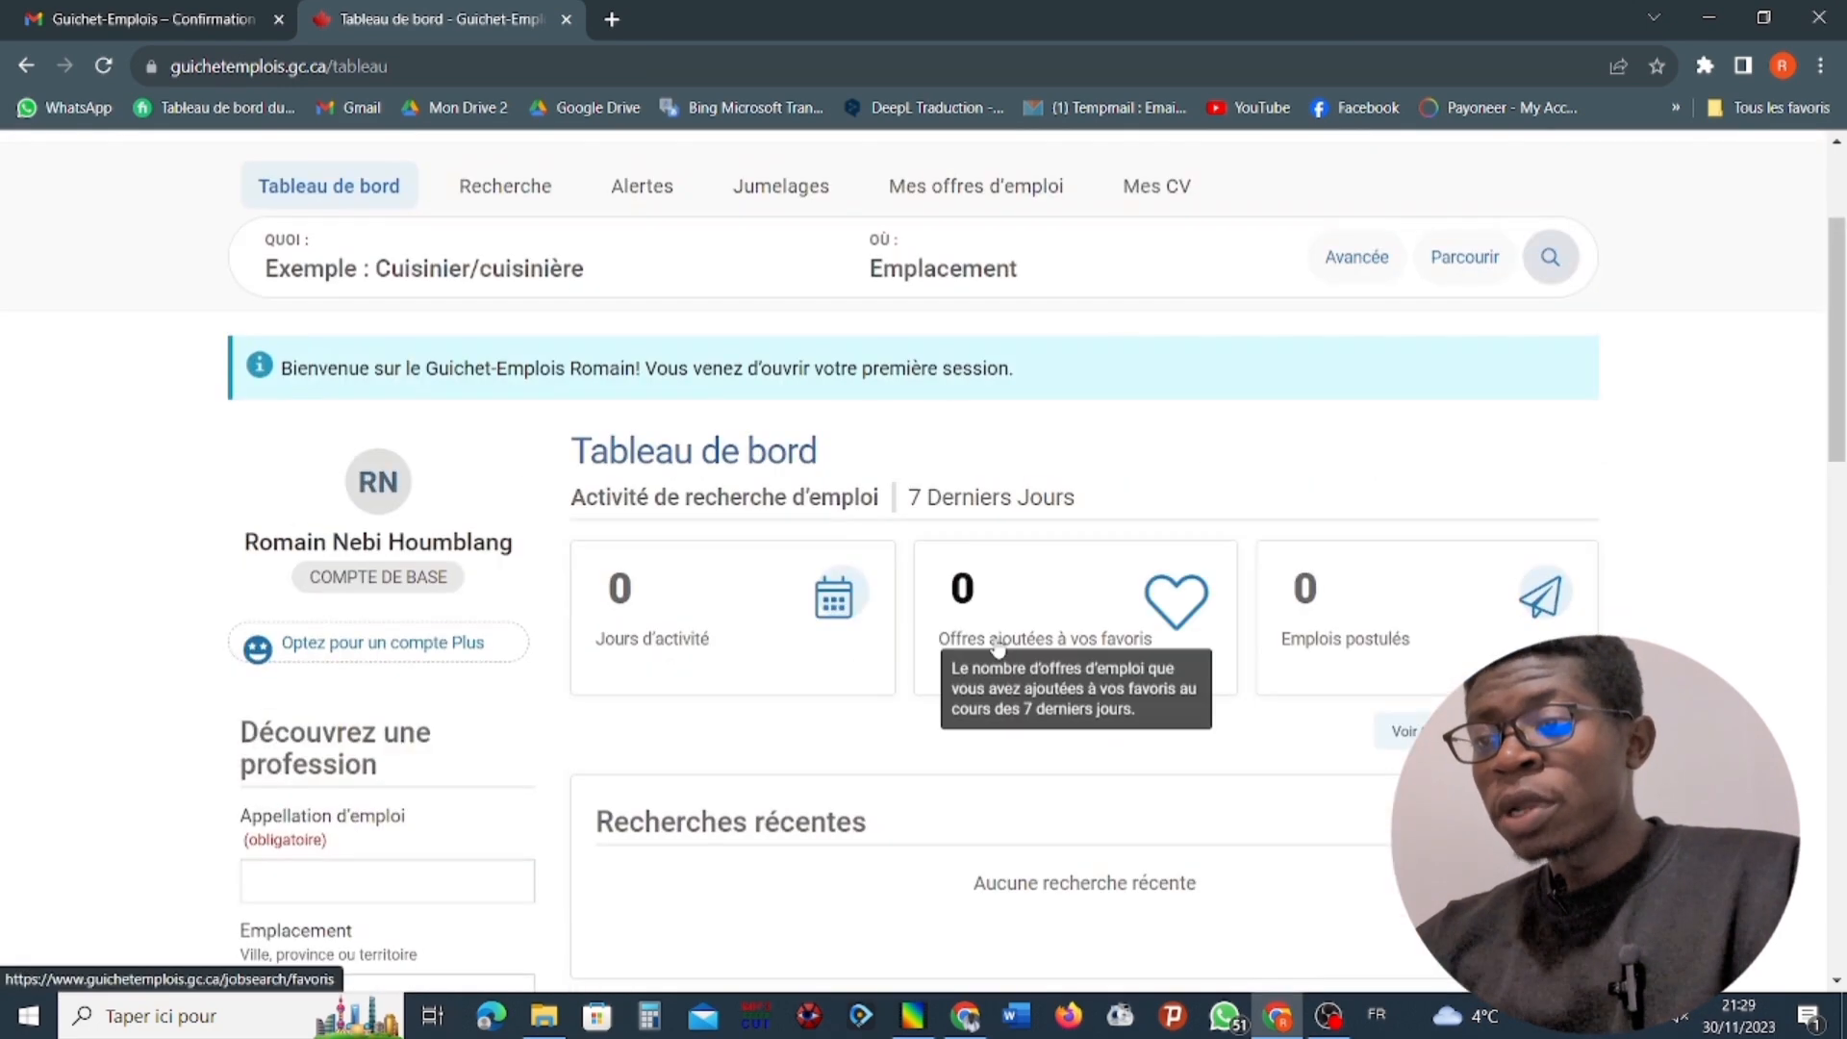
scroll(416, 664, down, 4)
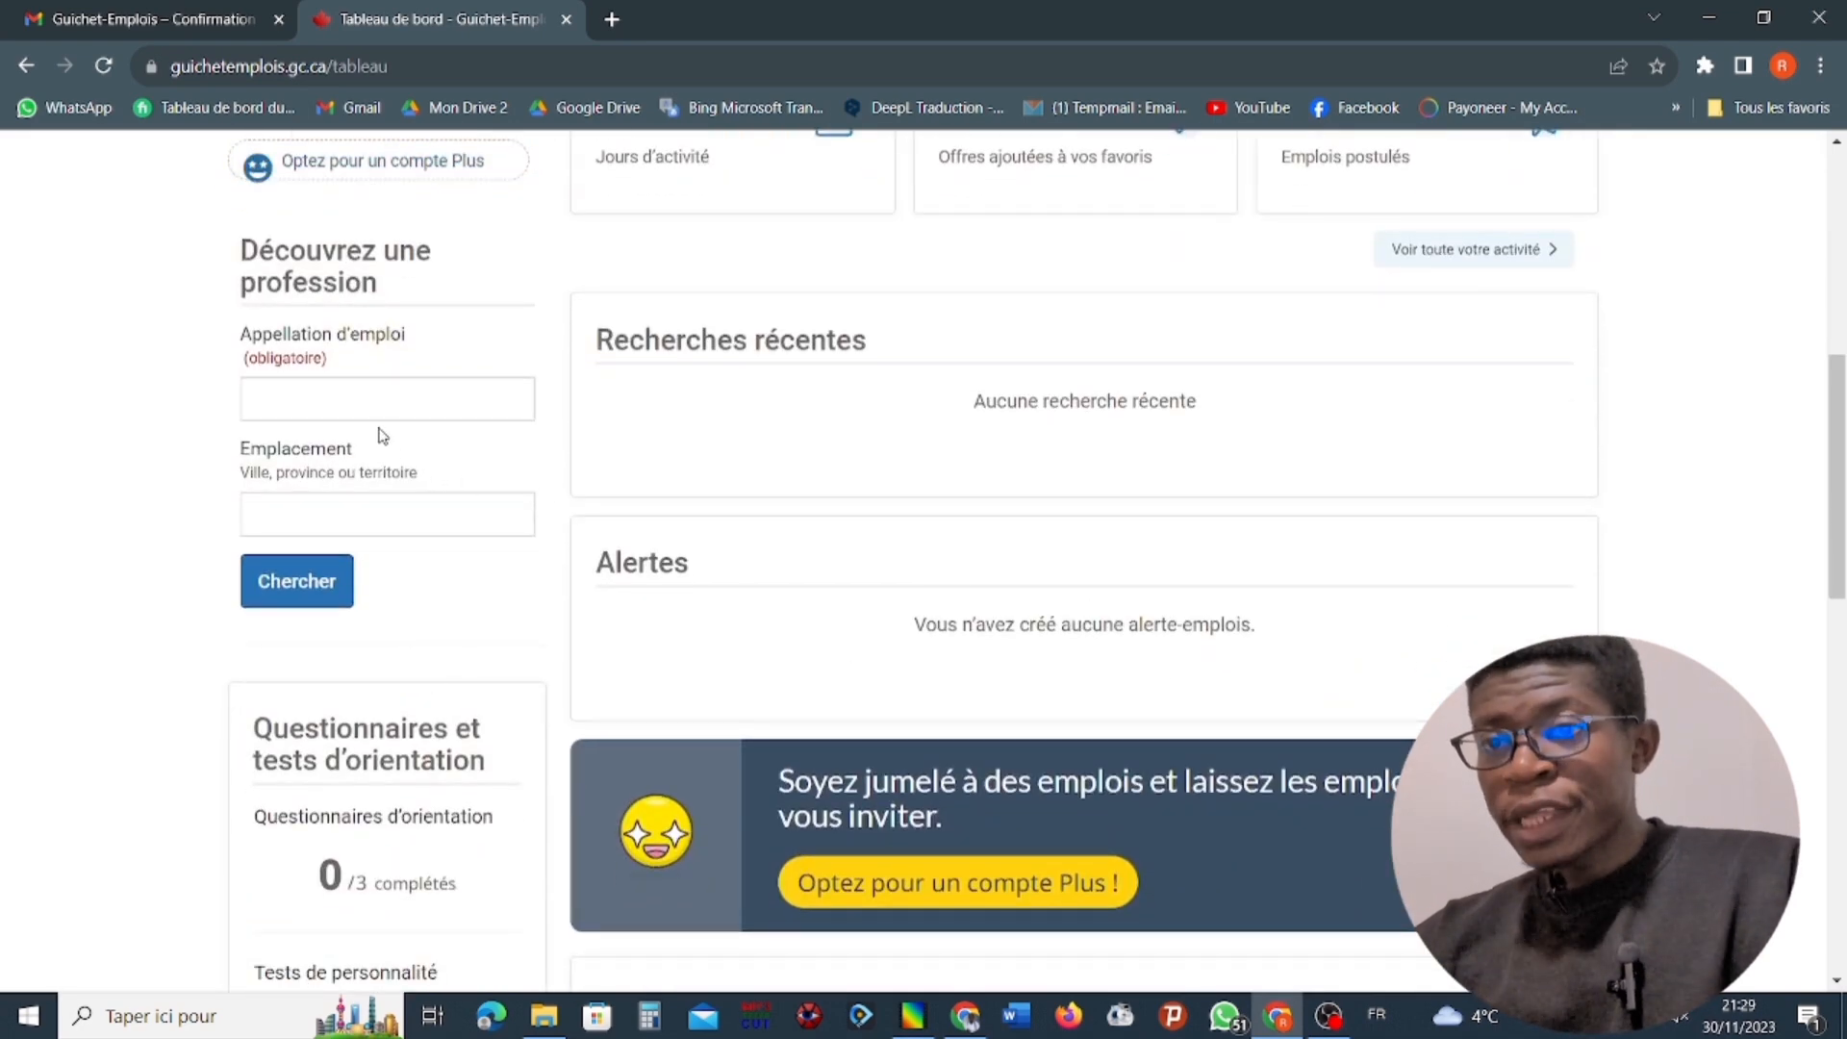
scroll(291, 360, up, 2)
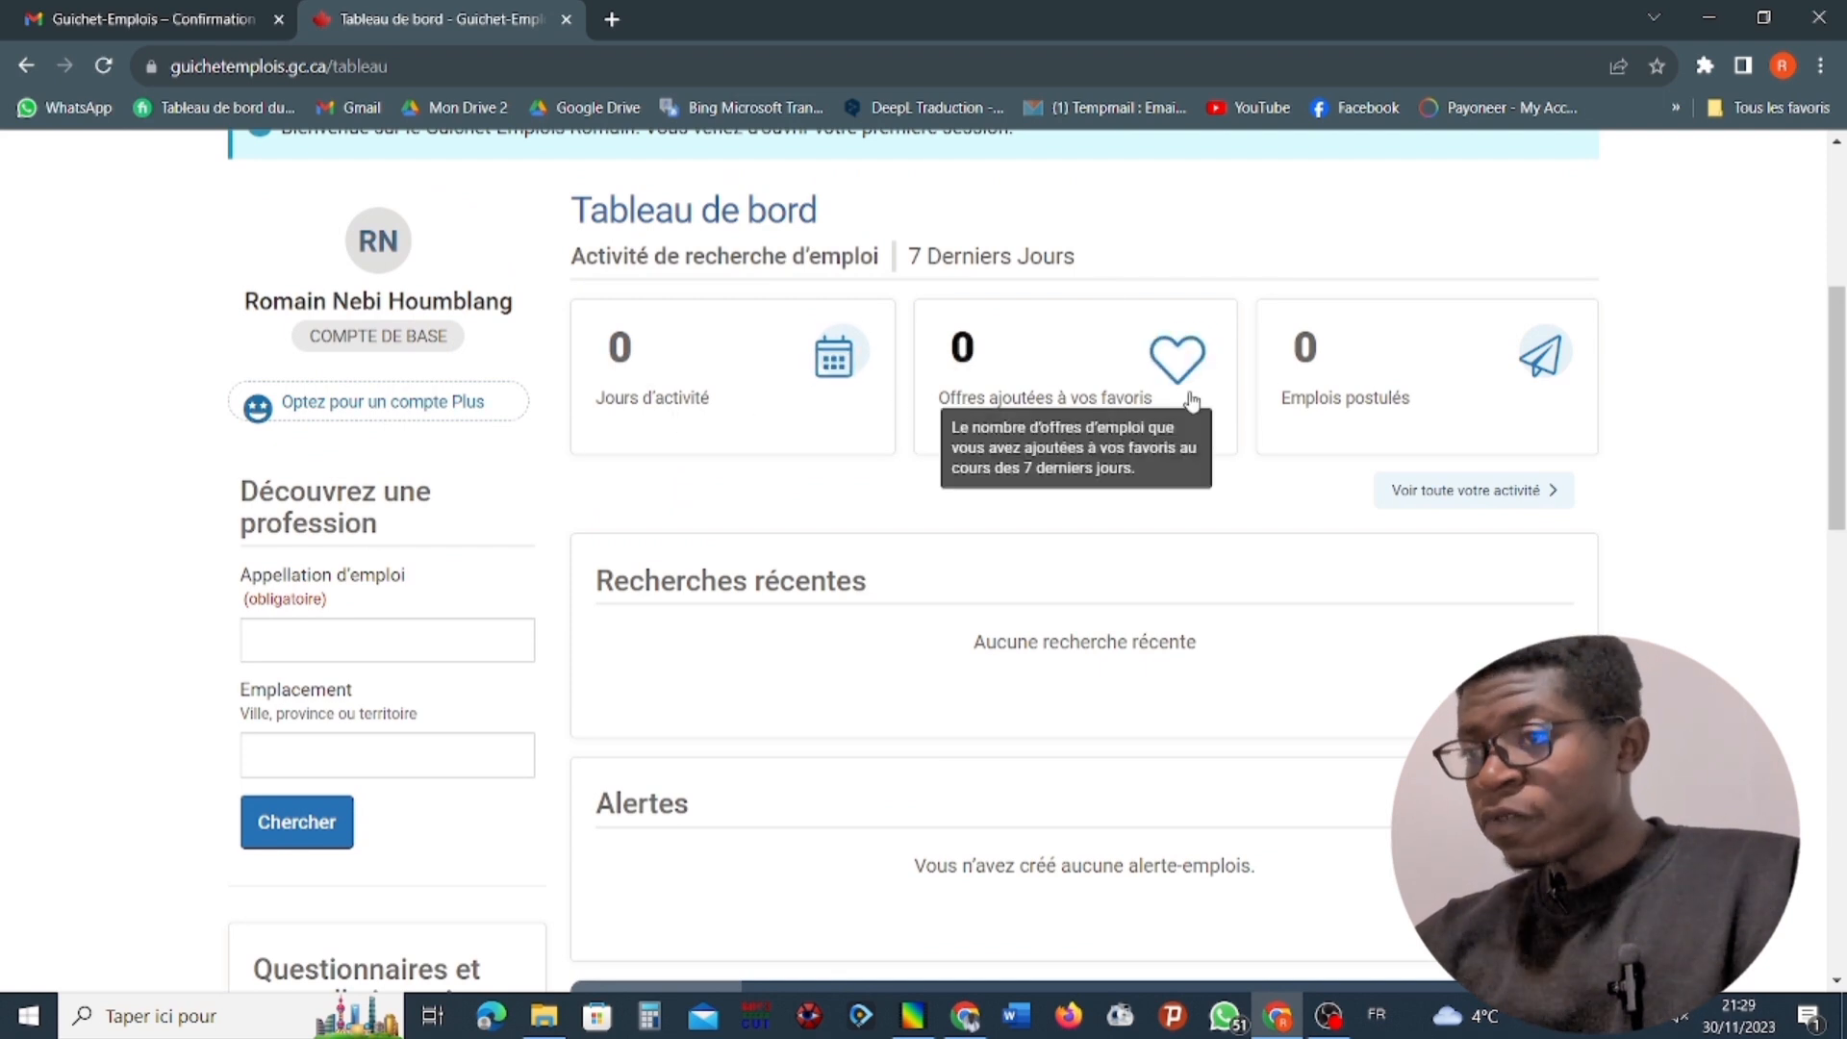
mouse_move(1554, 370)
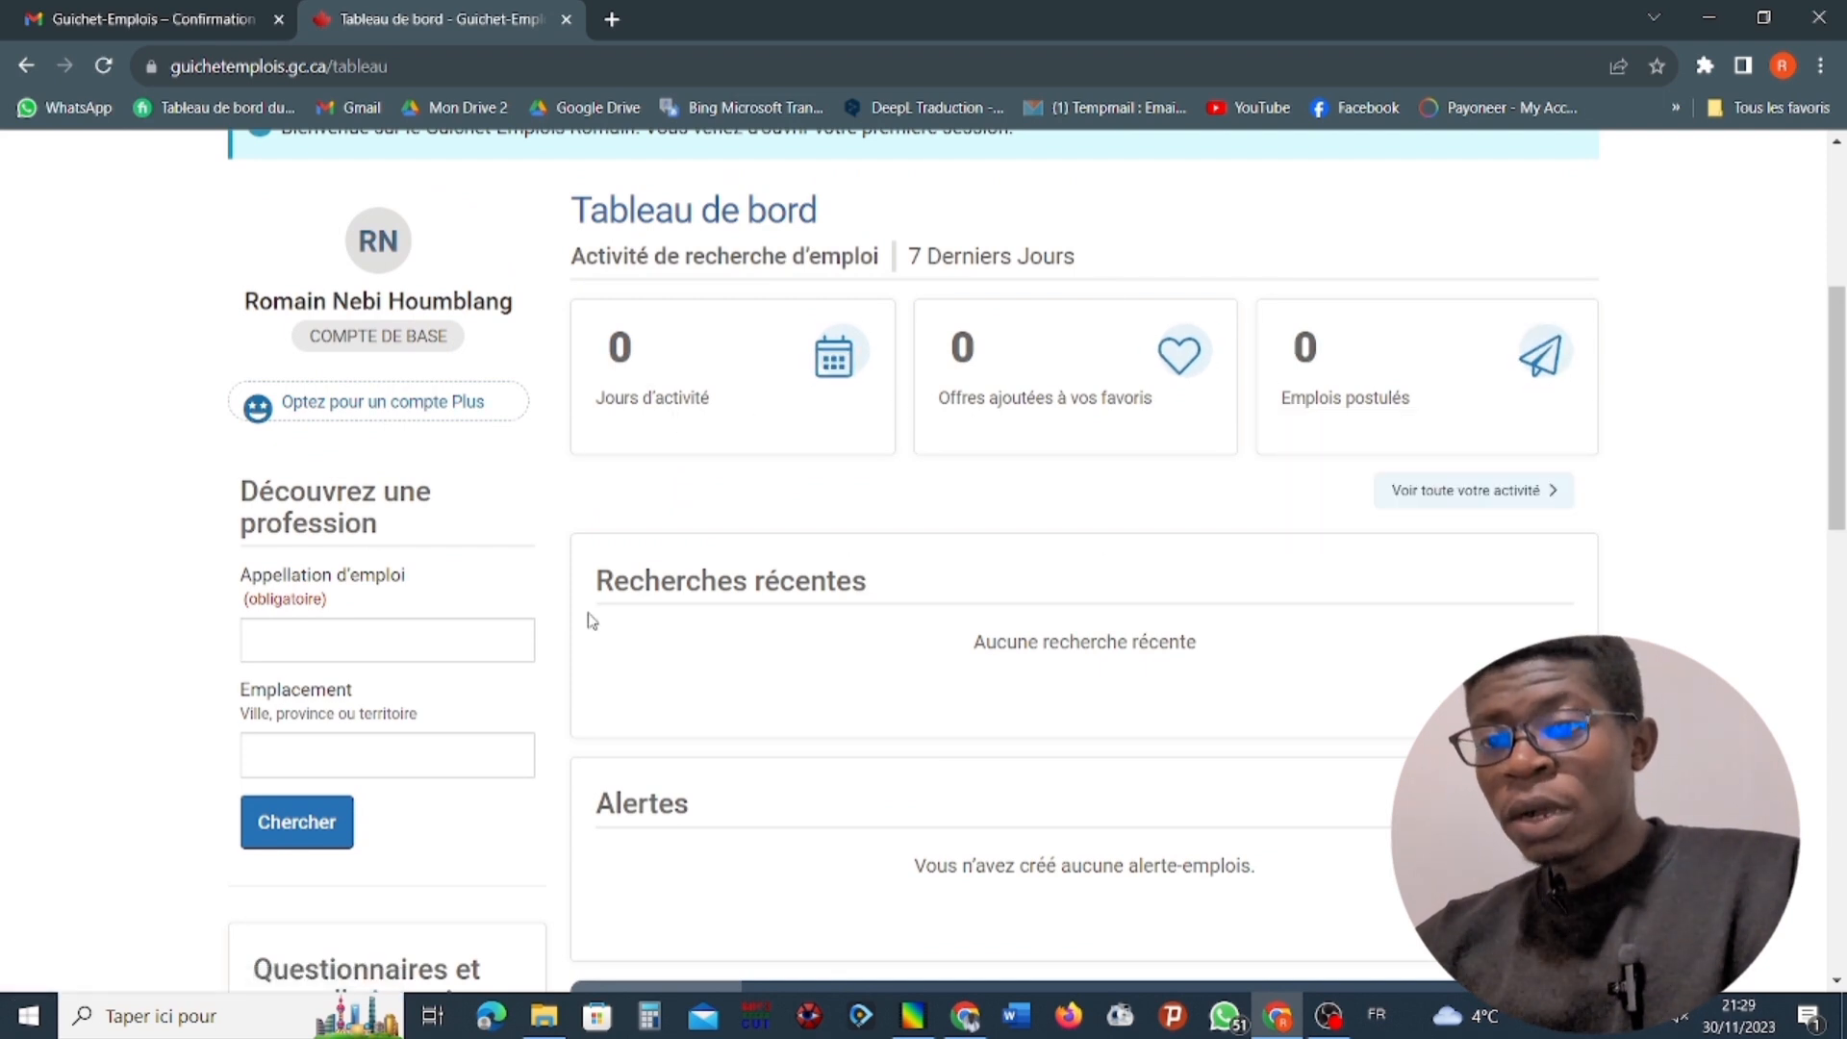
click(392, 641)
scroll(474, 591, up, 2)
scroll(468, 659, down, 5)
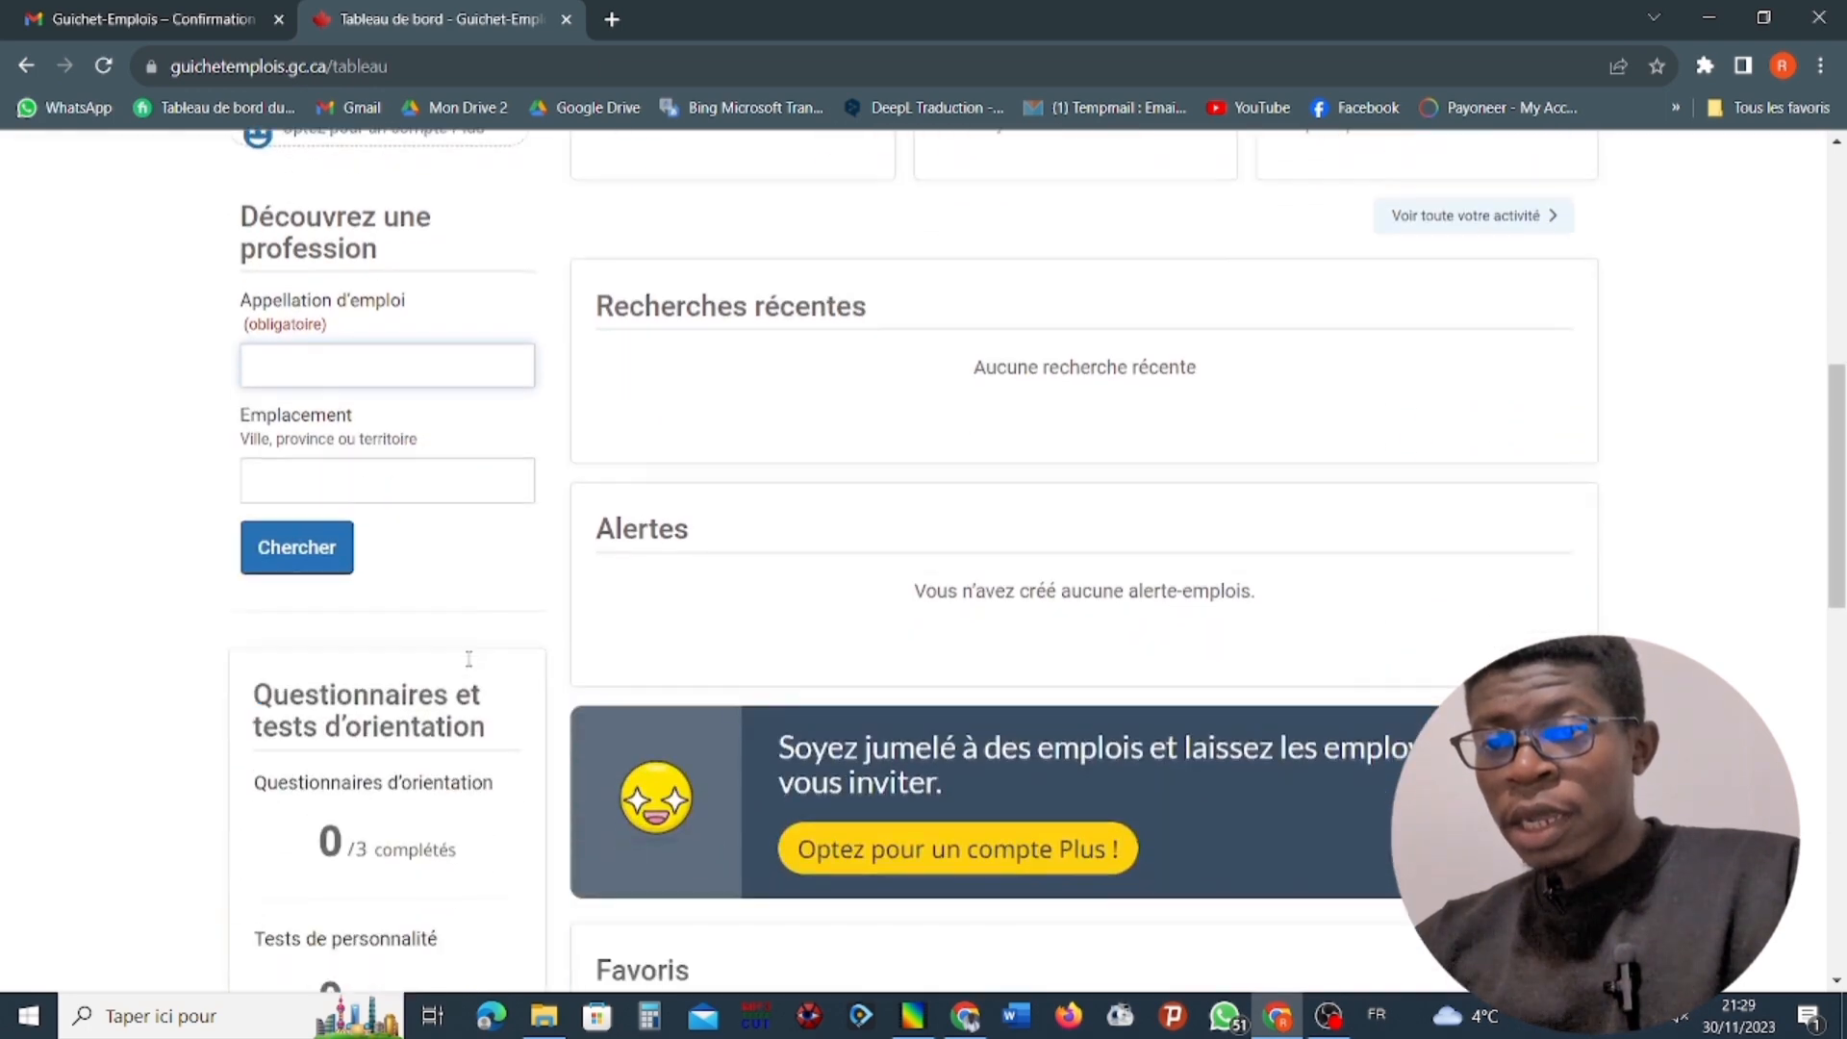
scroll(463, 660, down, 2)
scroll(456, 643, up, 8)
scroll(460, 630, up, 1)
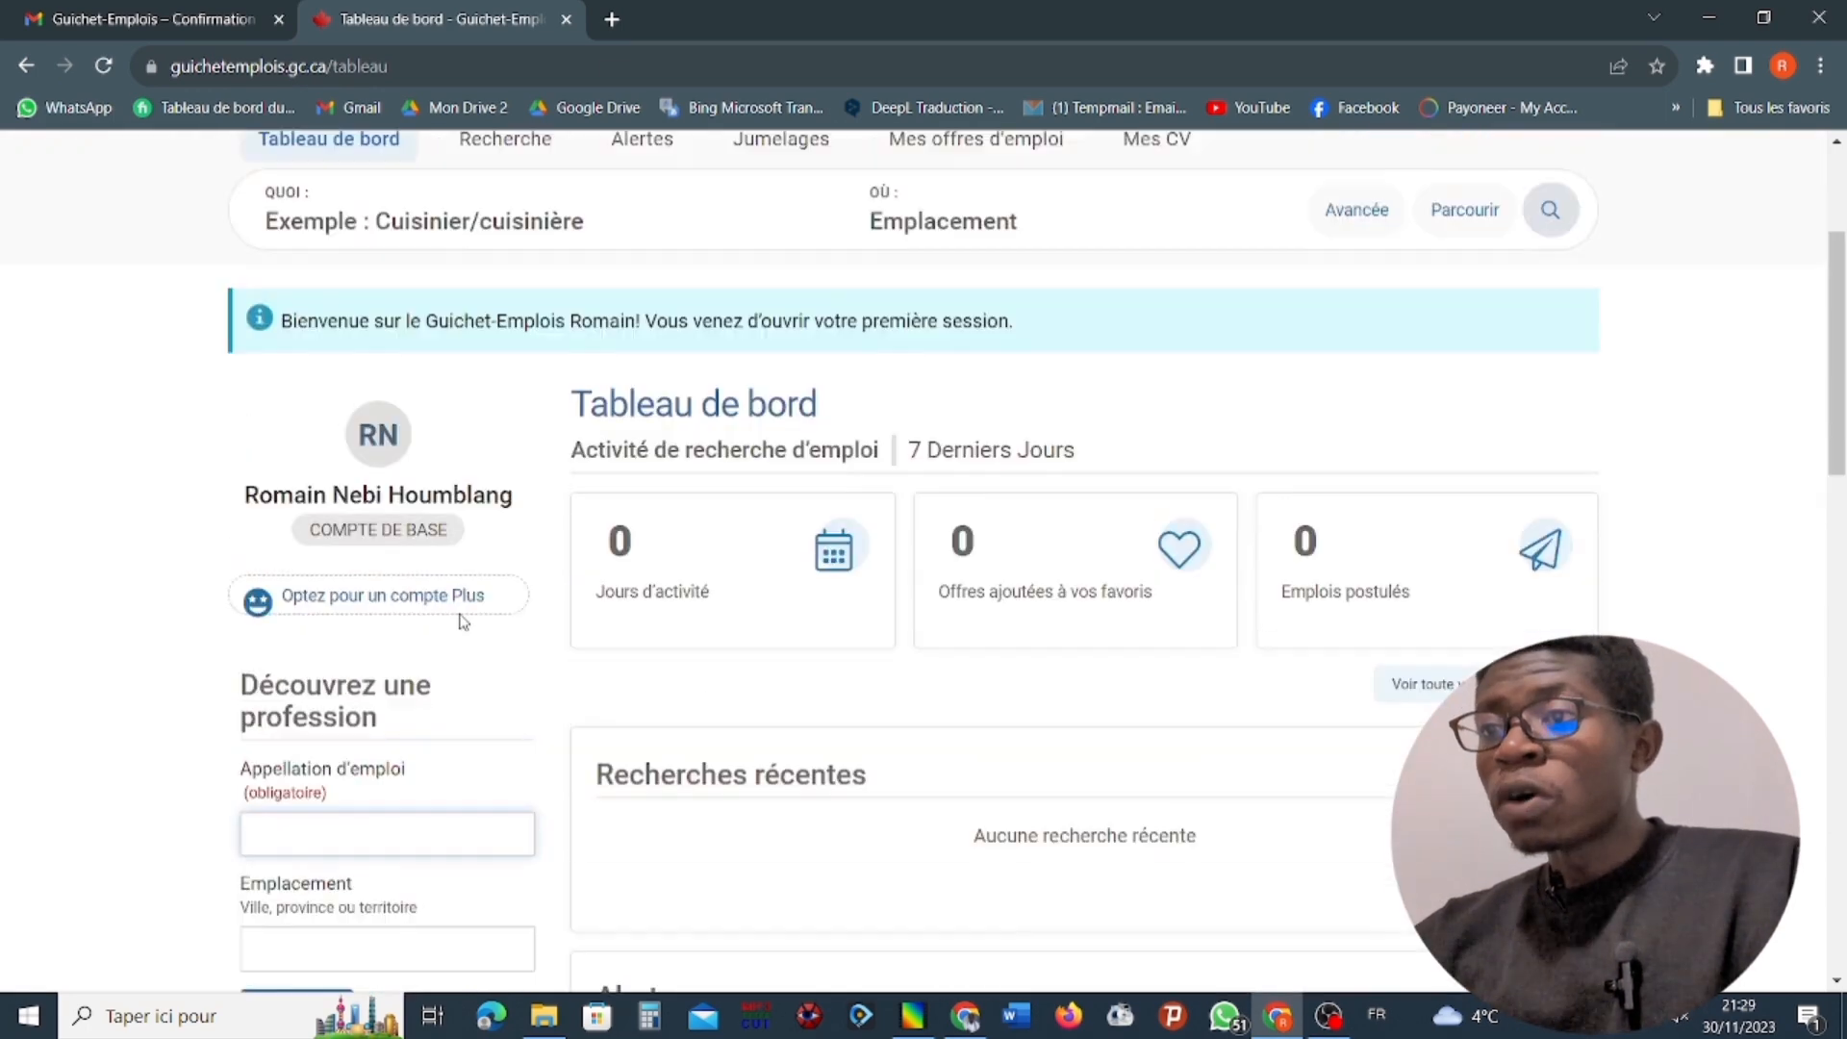
scroll(463, 620, up, 3)
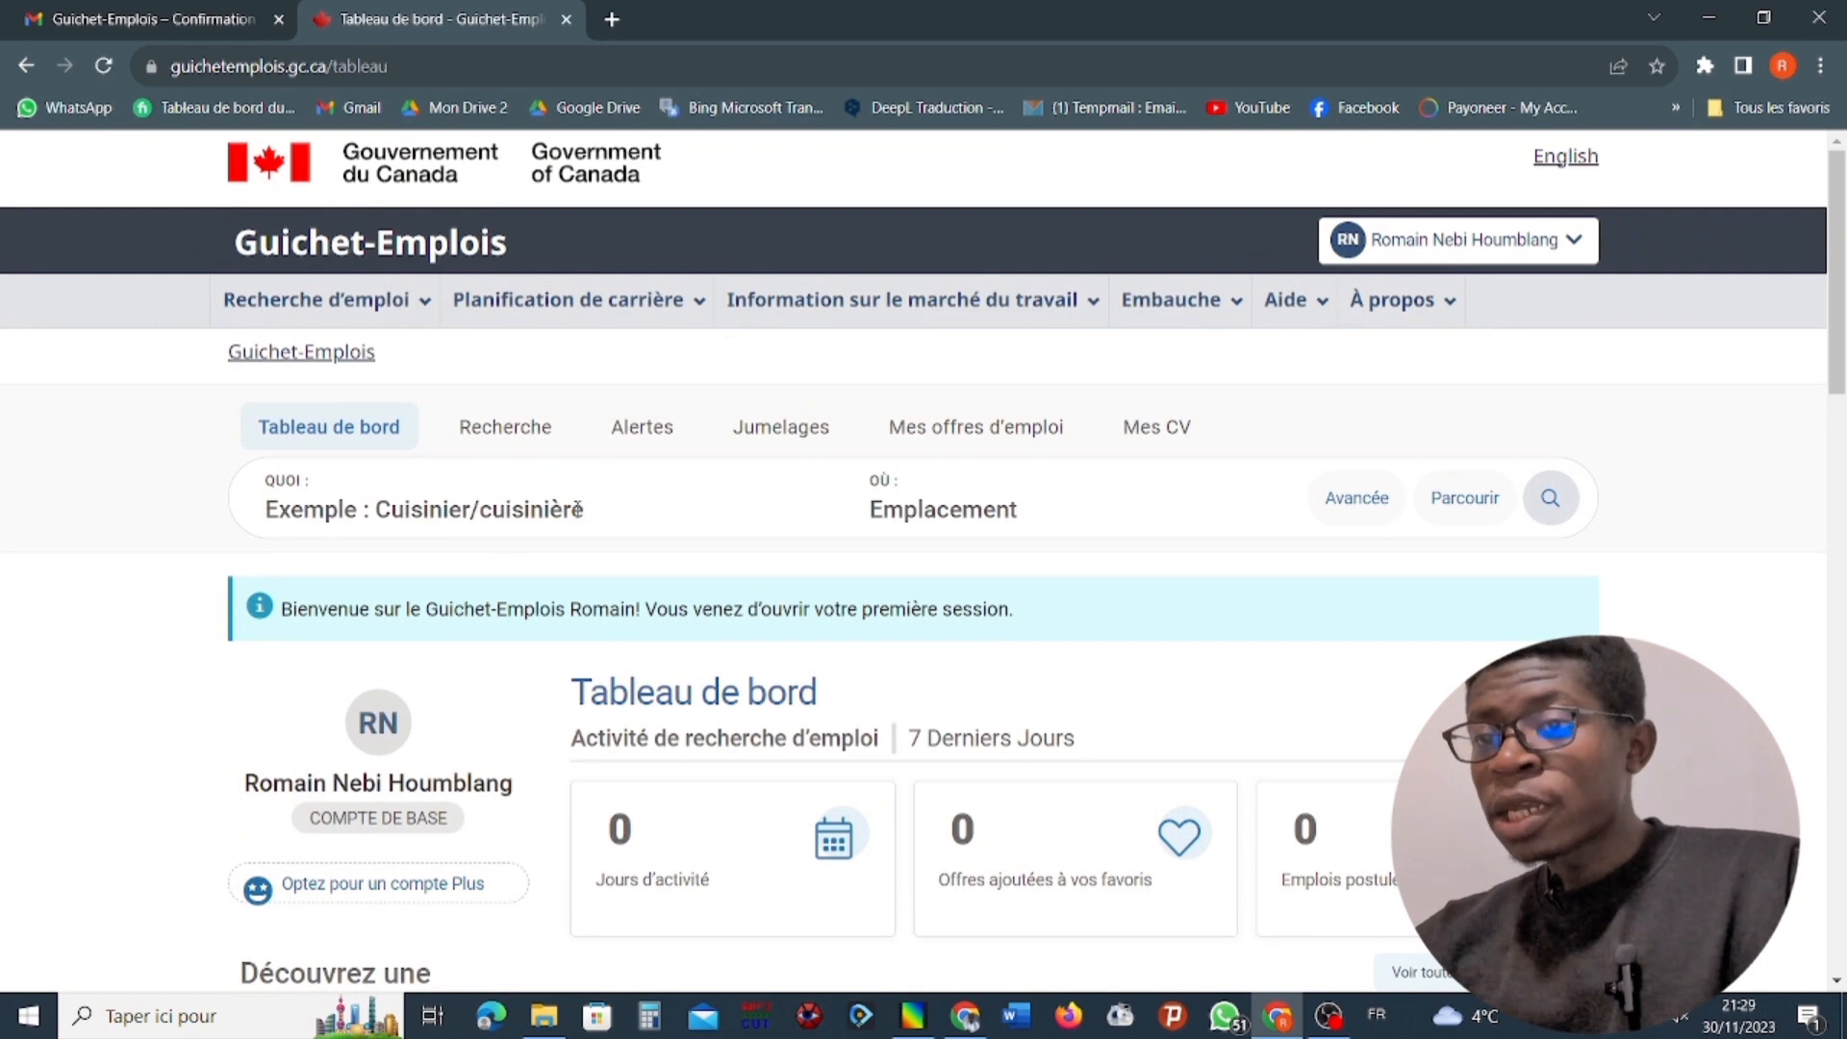
Go to Mes CV and start creating a new CV.
click(1181, 437)
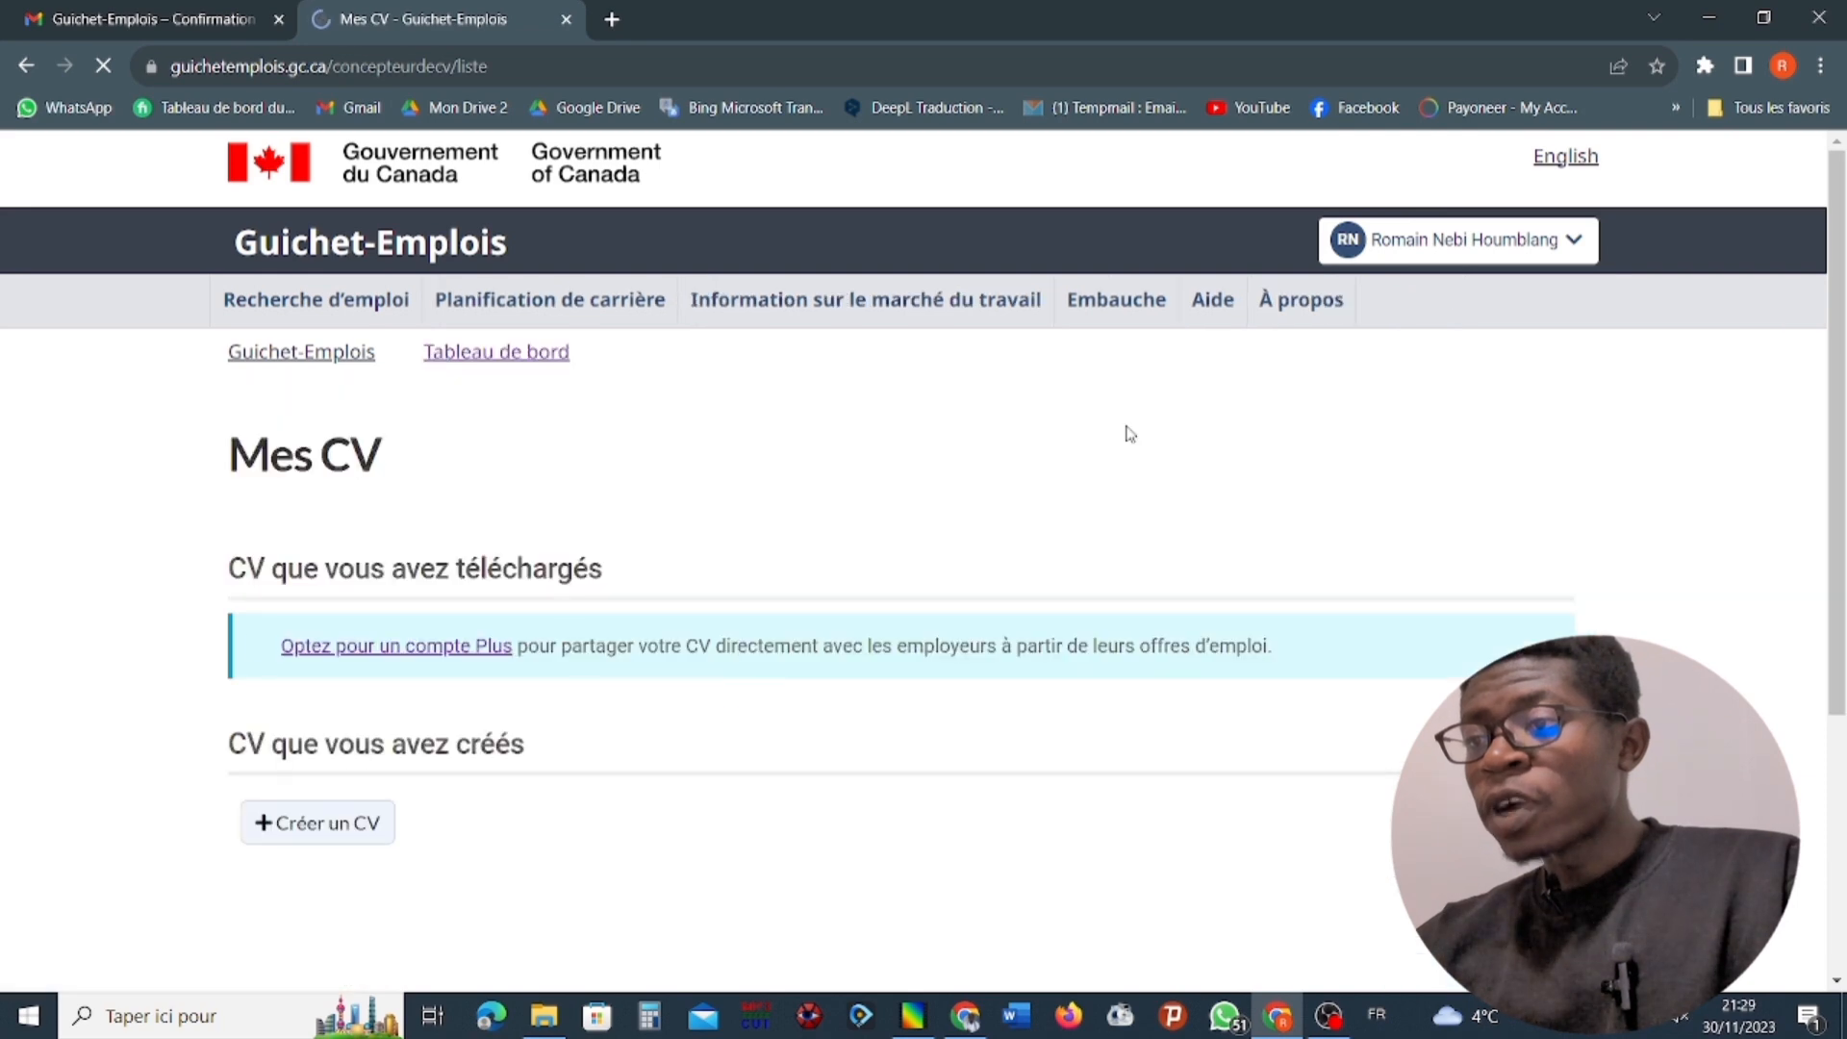
scroll(1116, 456, down, 3)
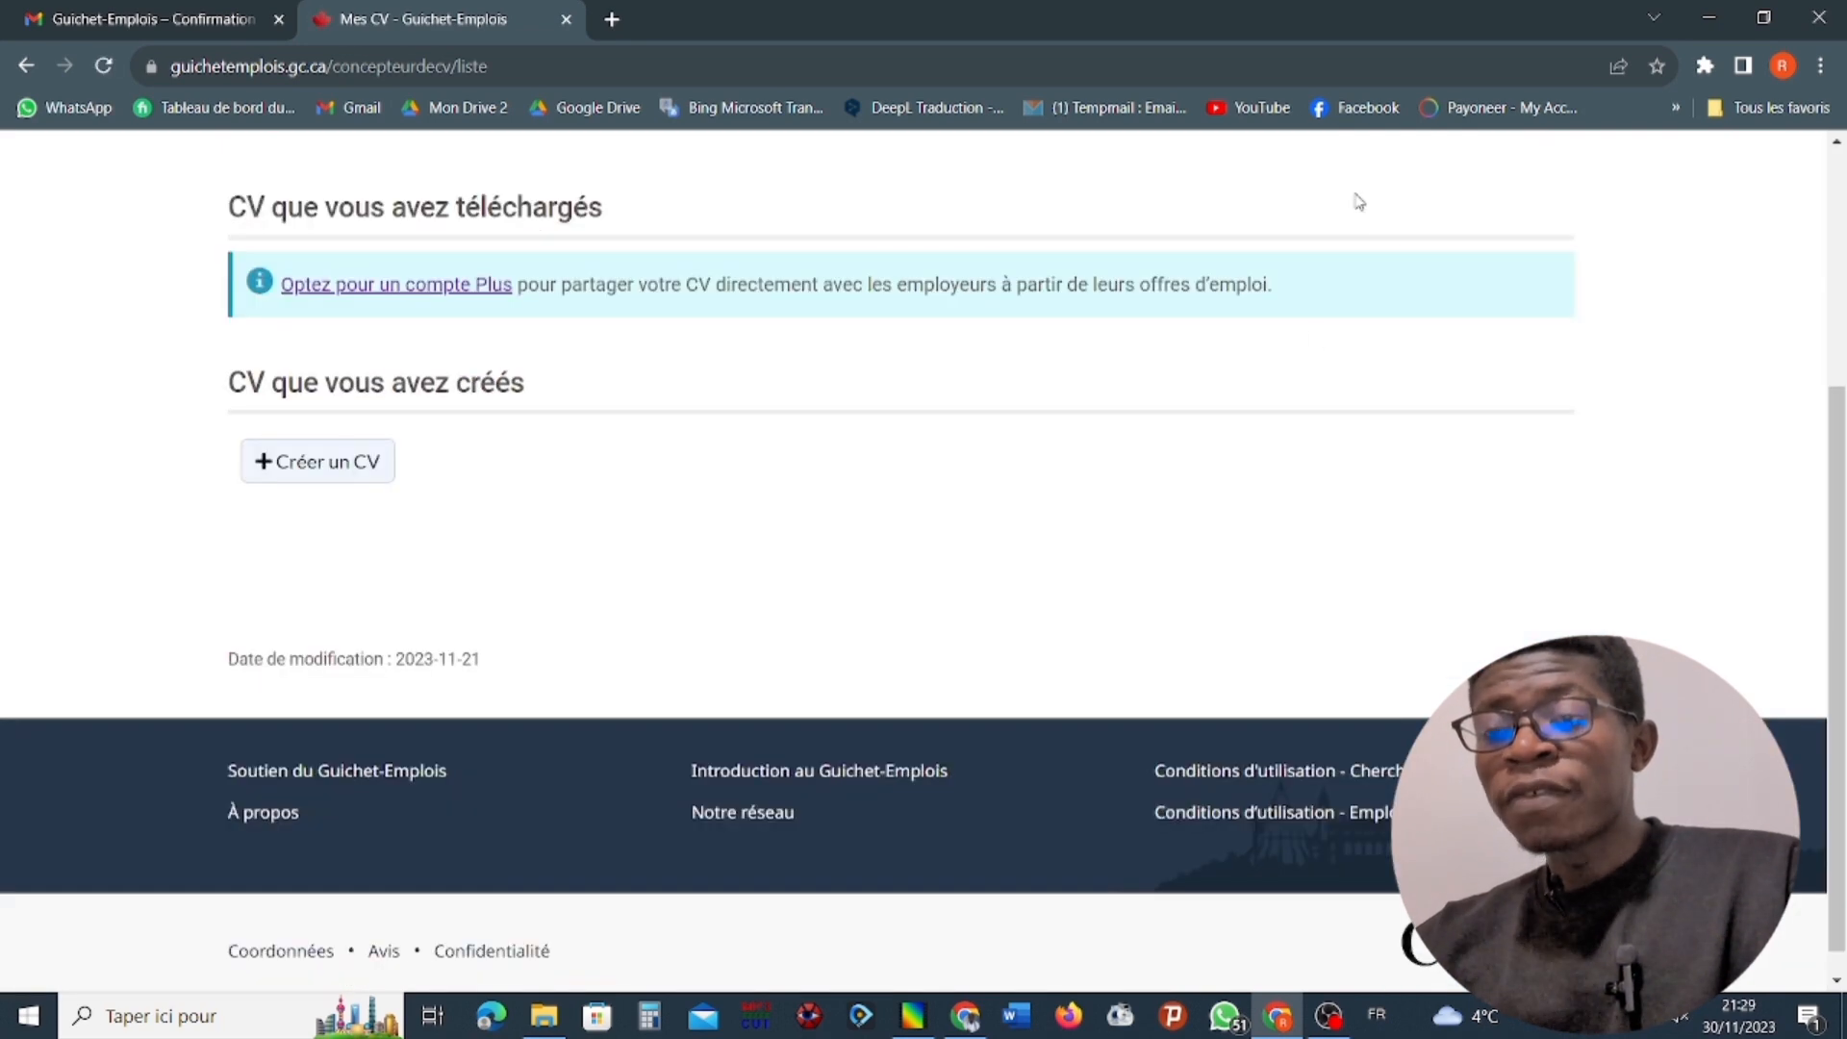
scroll(859, 395, up, 3)
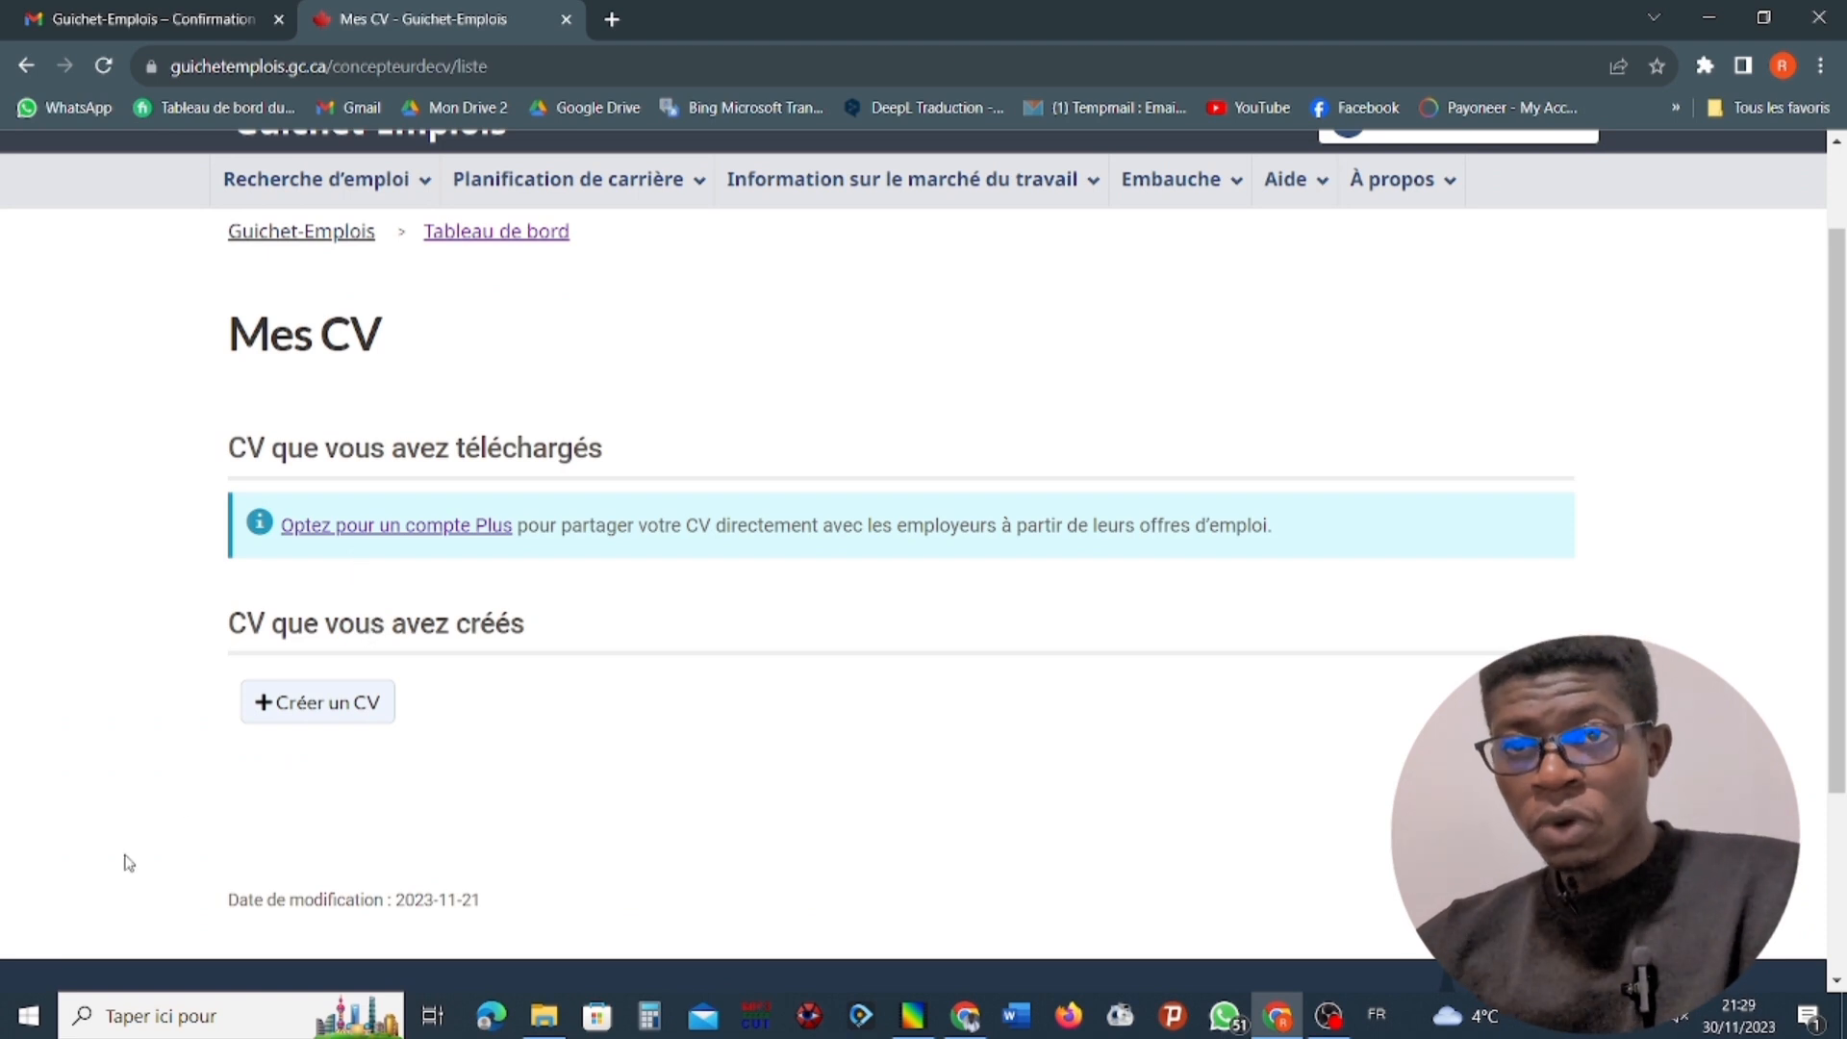
click(316, 711)
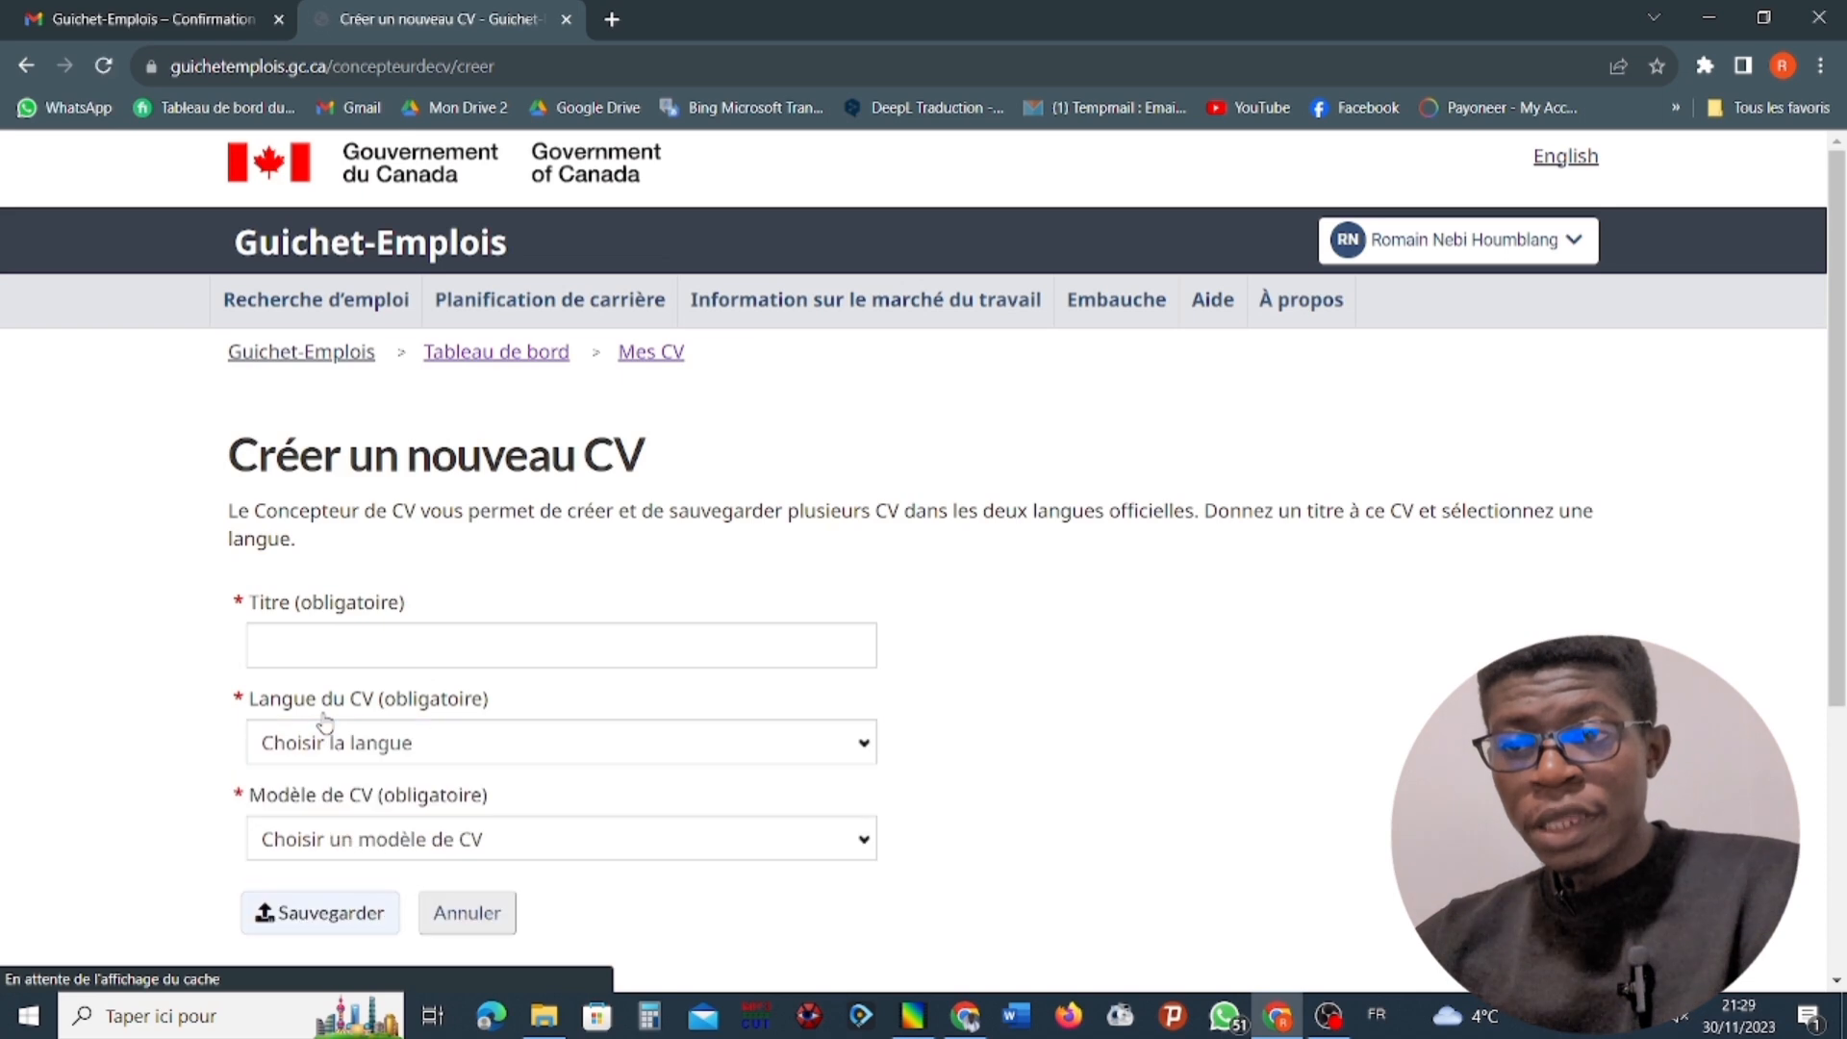
Title the new CV "Infirmier" and set its language to Français.
click(373, 641)
scroll(375, 642, down, 4)
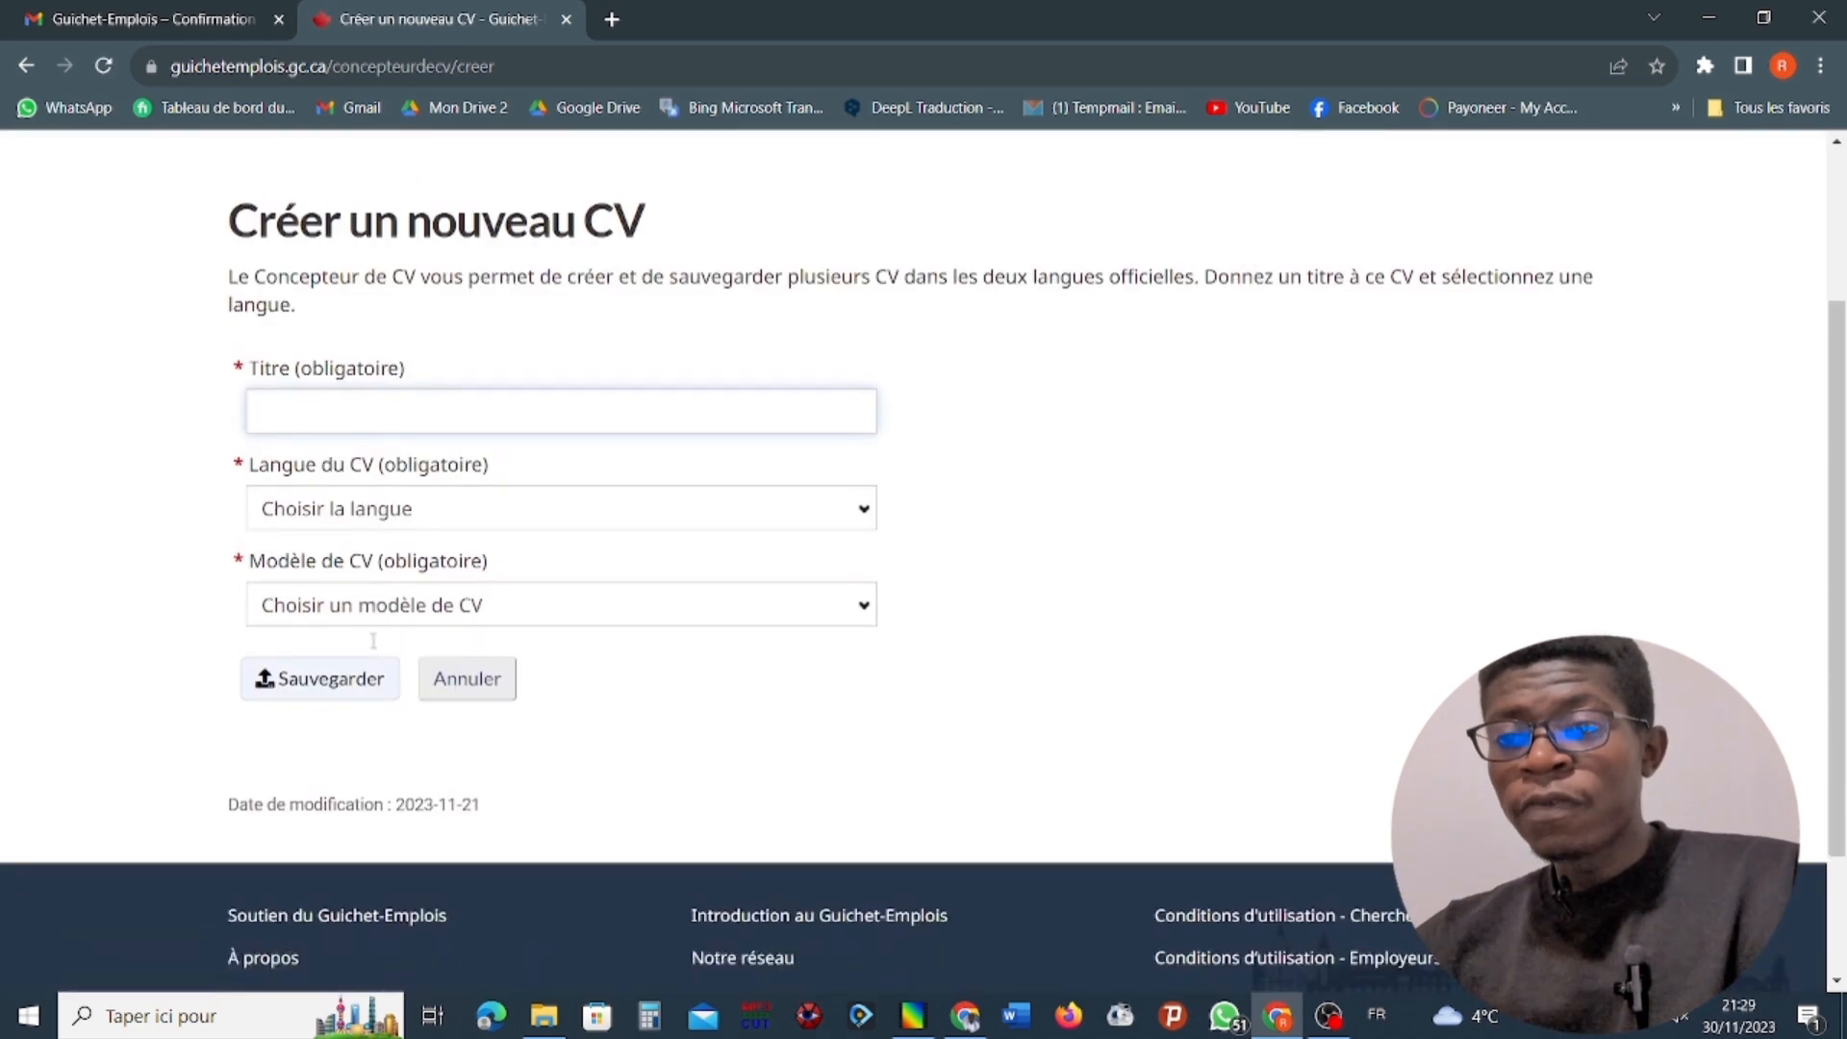
scroll(385, 647, up, 4)
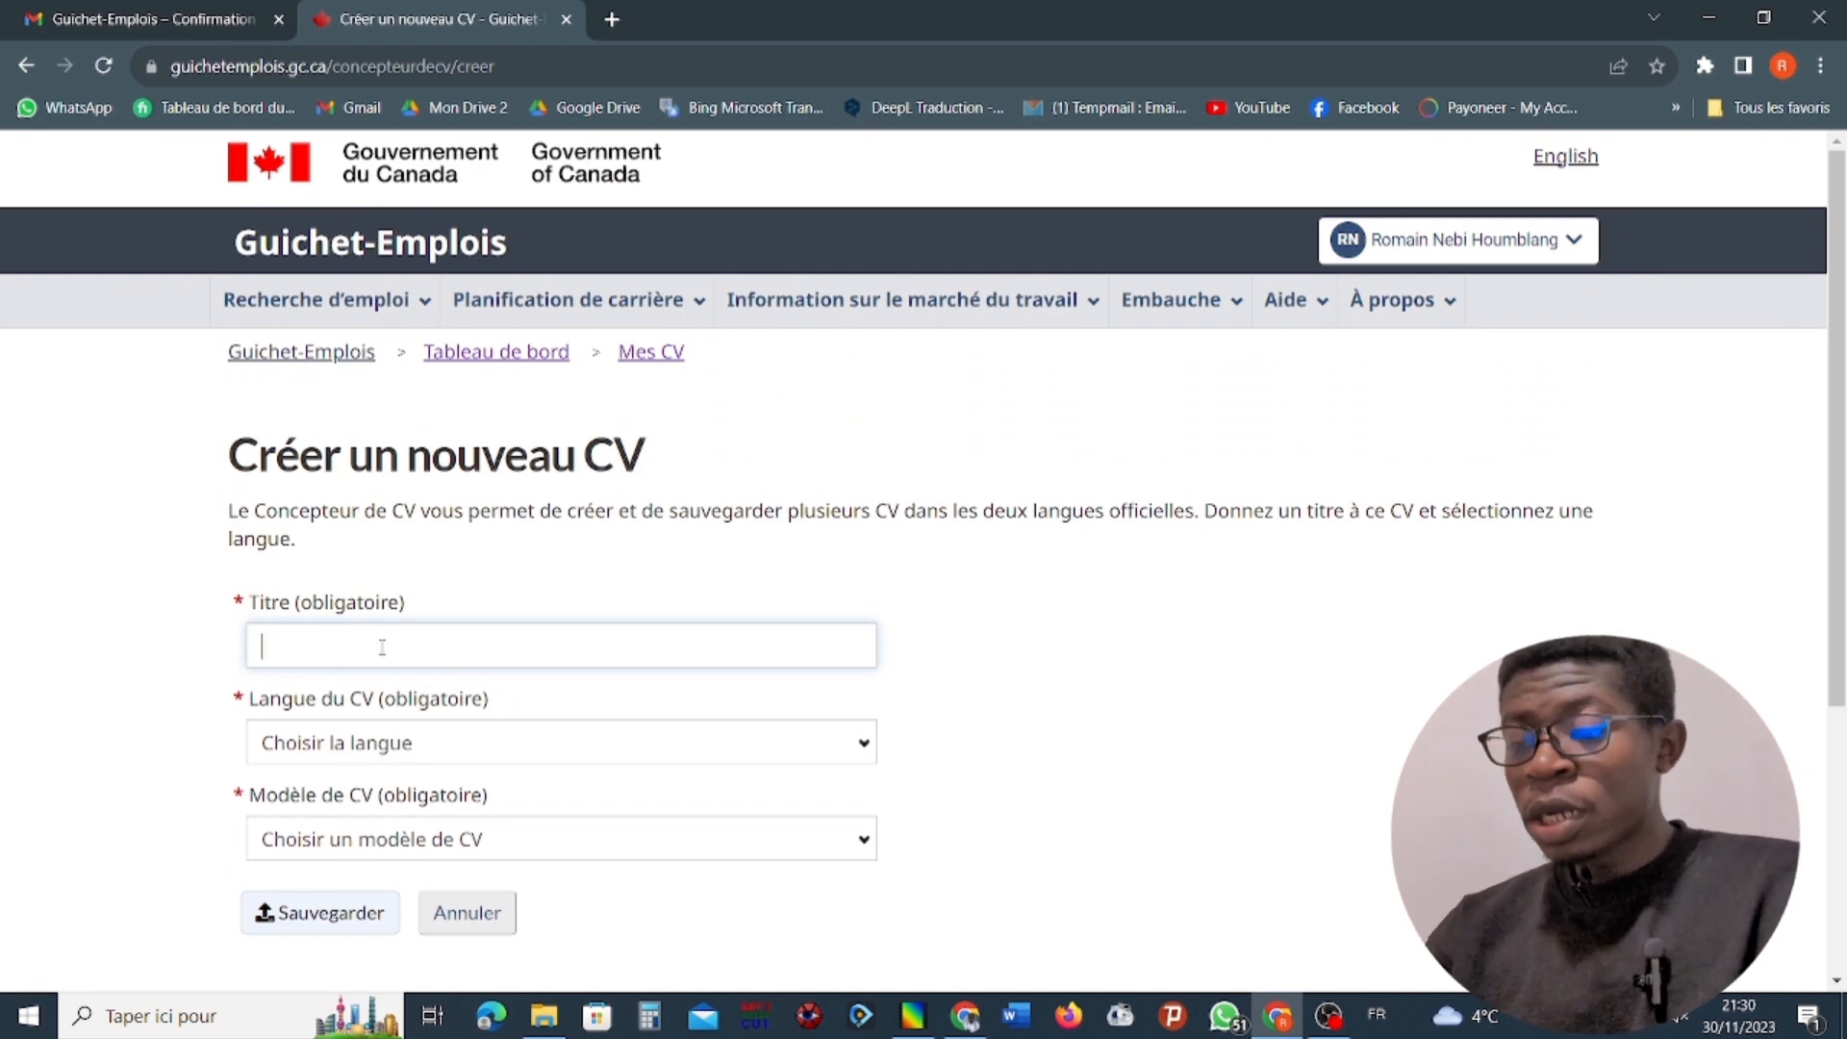
text(Infi)
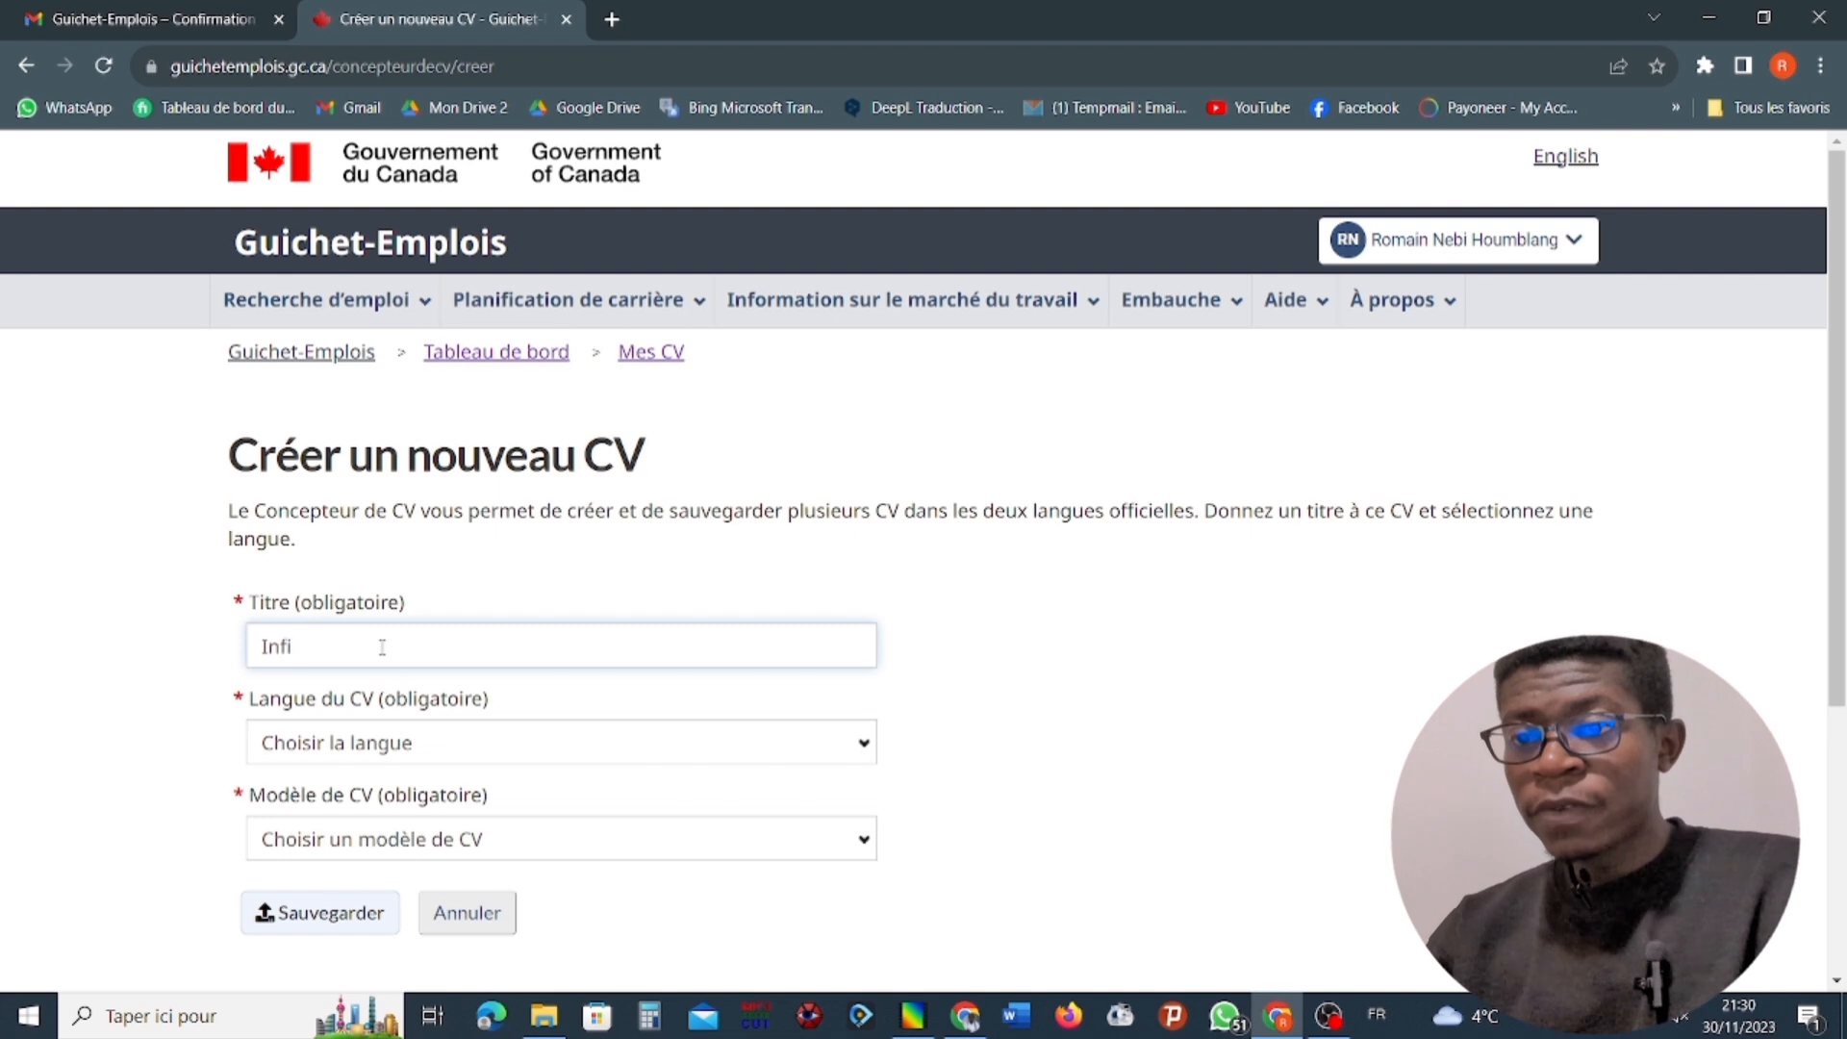
text(rmier)
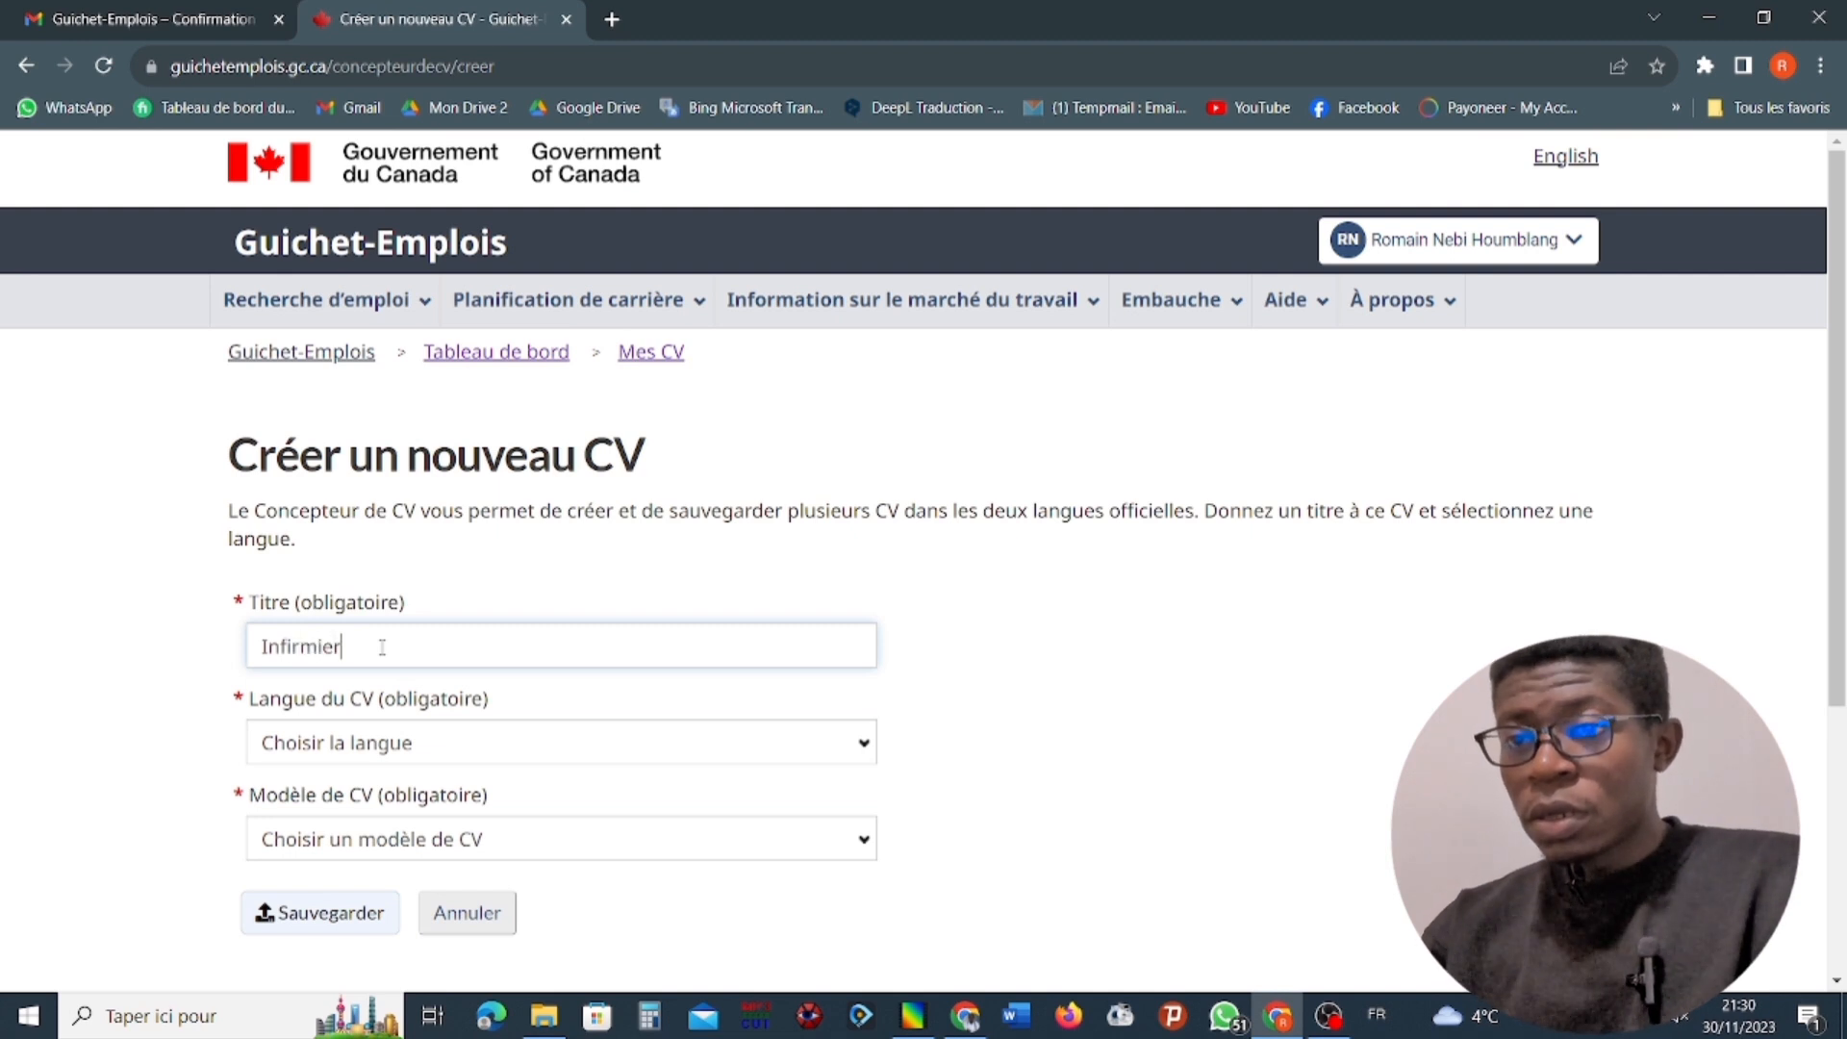
click(381, 749)
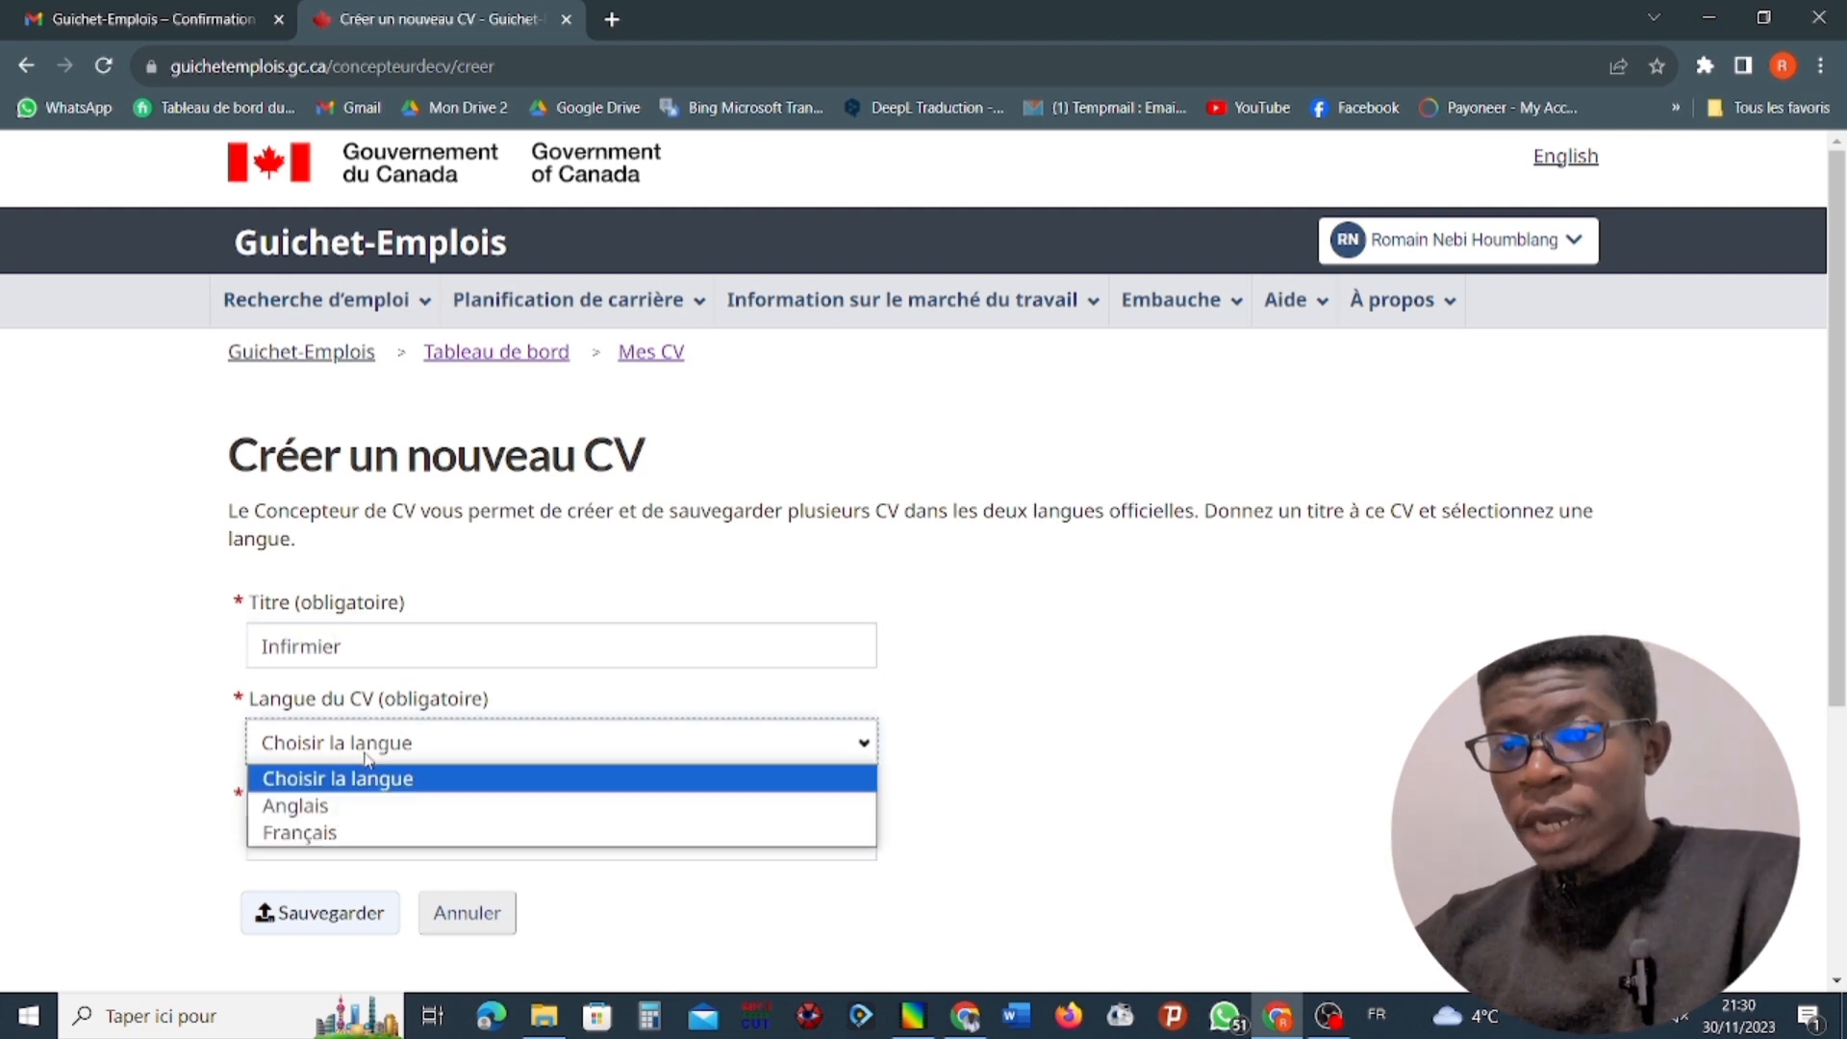
click(328, 832)
Choose Traditionnel as the CV template.
scroll(336, 692, down, 3)
click(336, 598)
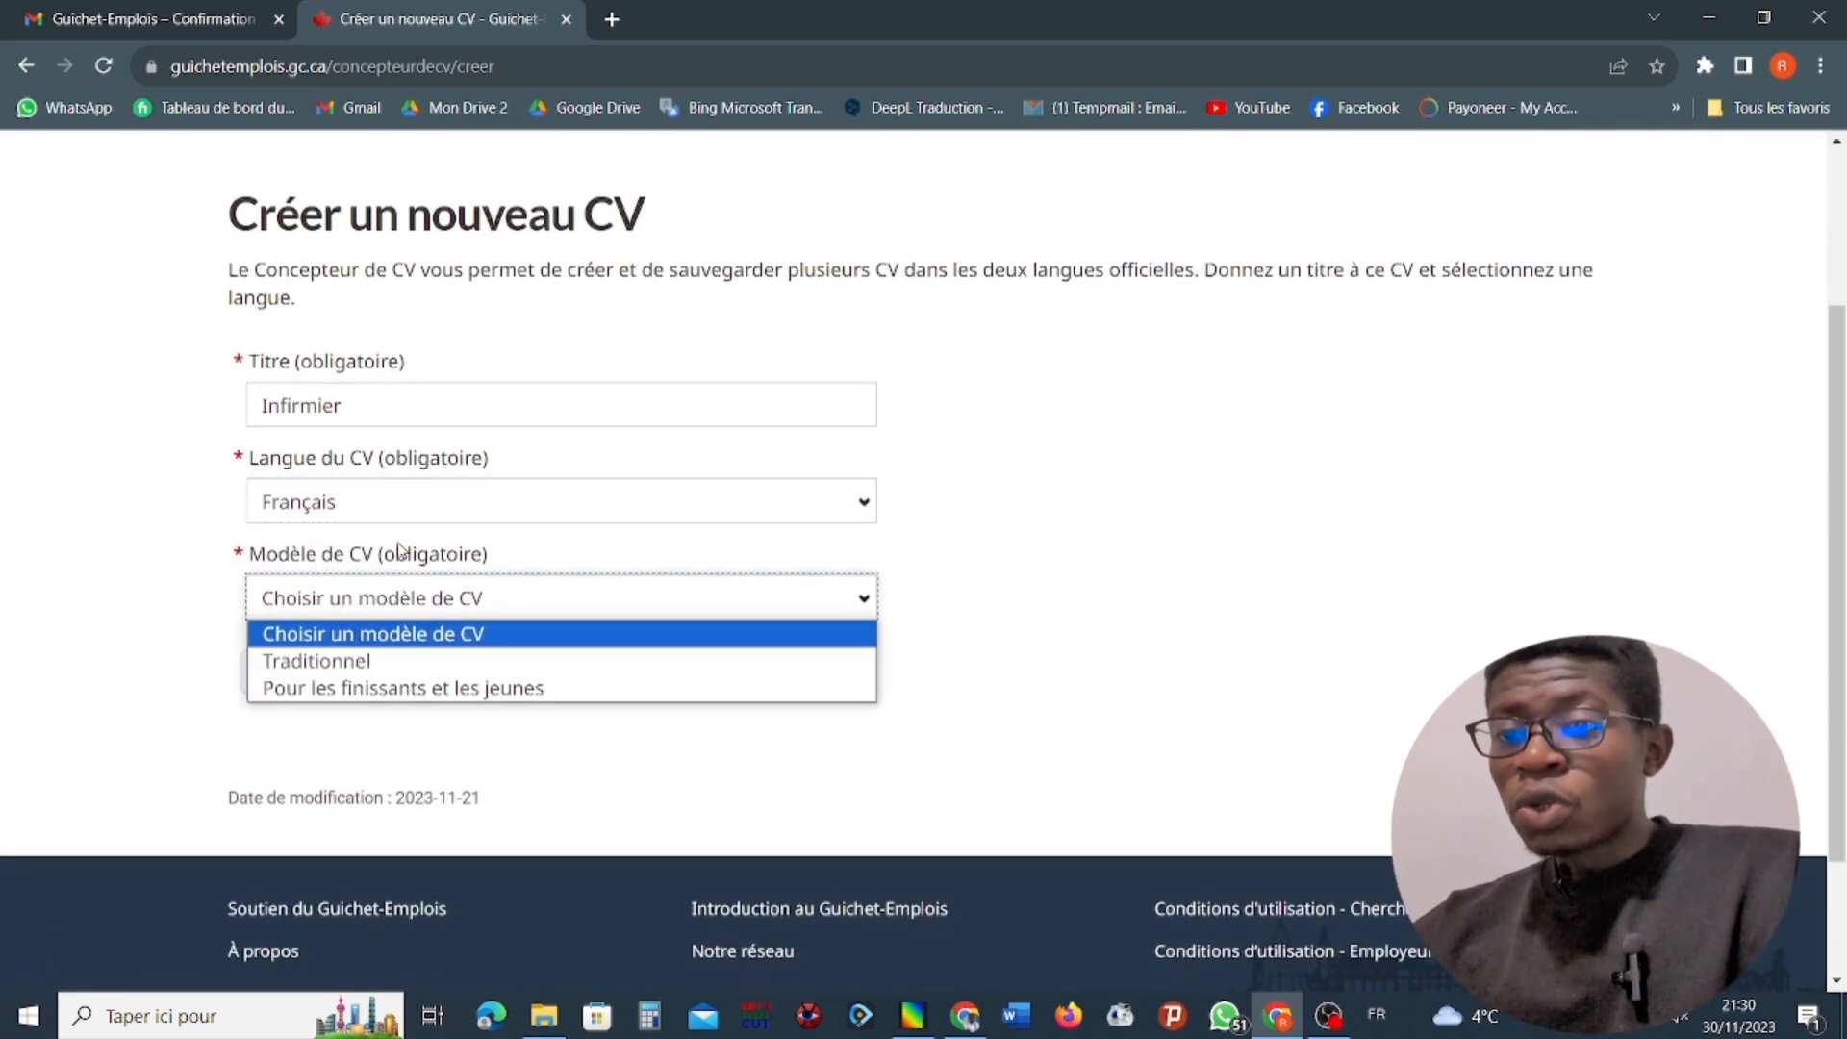
click(636, 558)
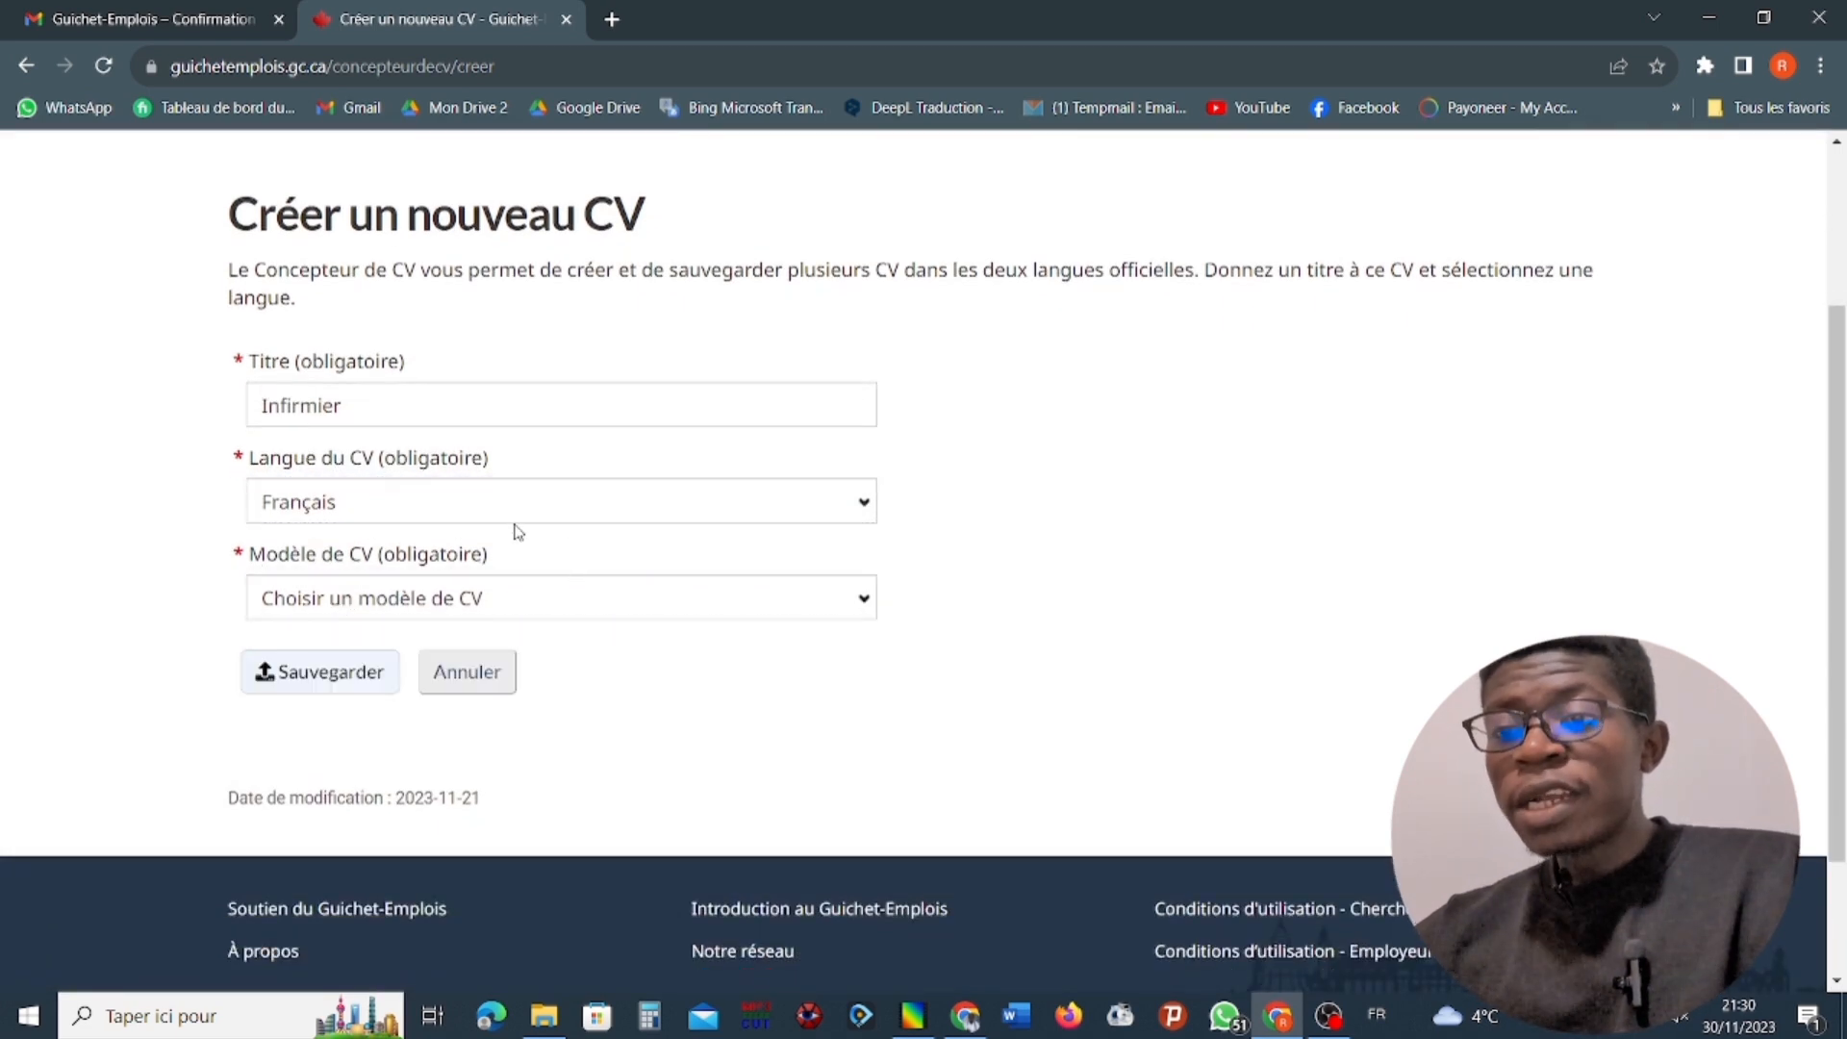
click(477, 602)
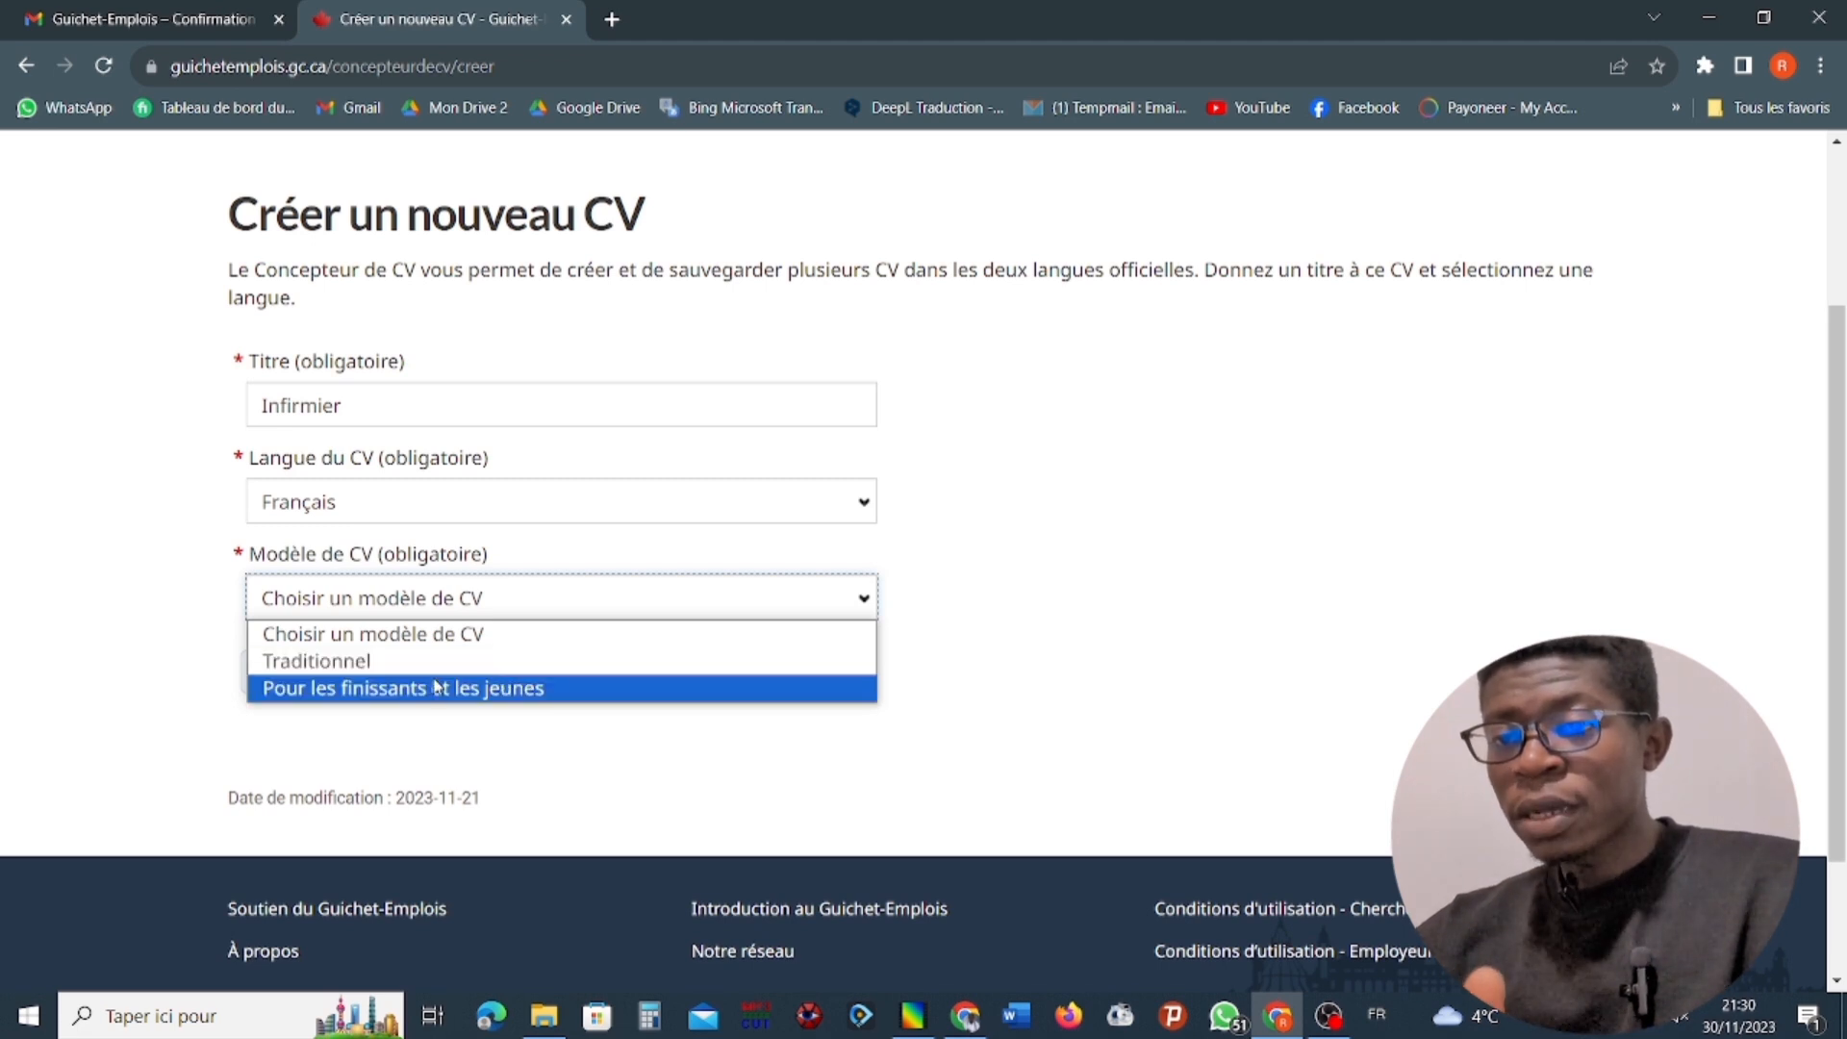
click(392, 665)
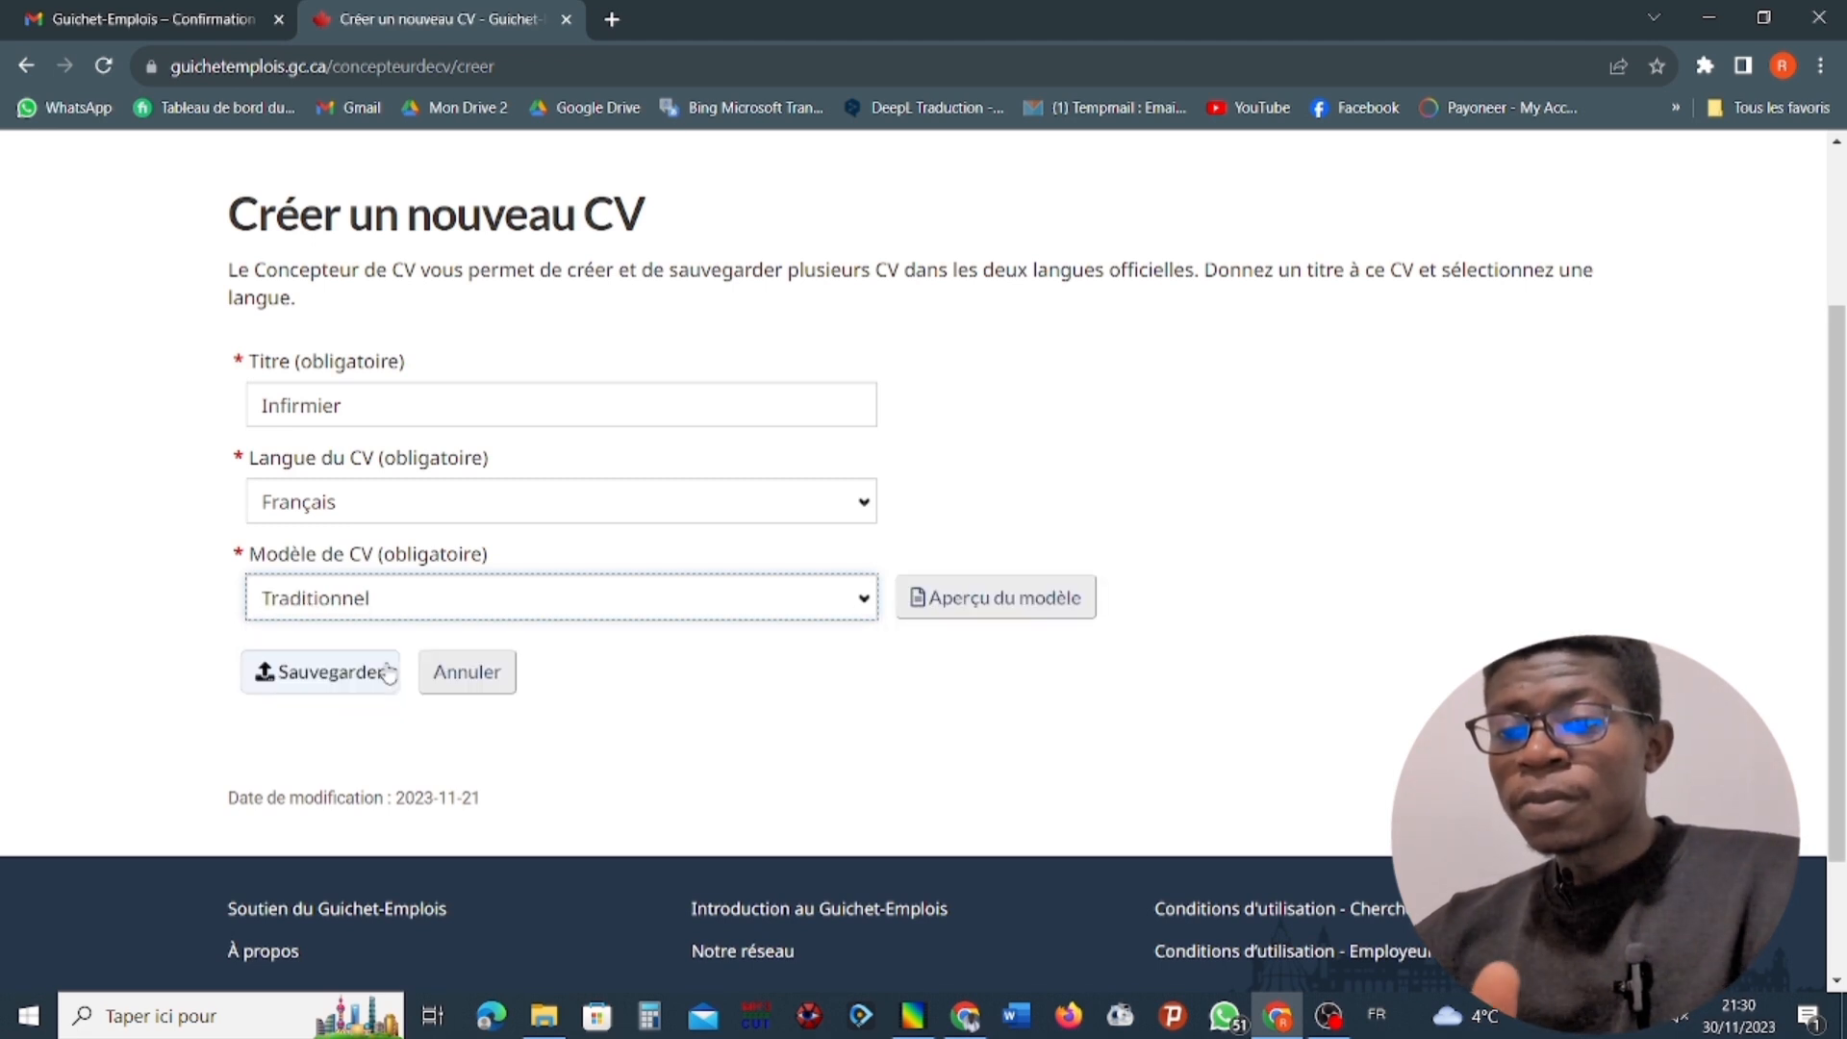
Preview the Traditionnel template, examine its contact, summary and work experience sections, and close the preview.
click(986, 606)
scroll(894, 611, down, 5)
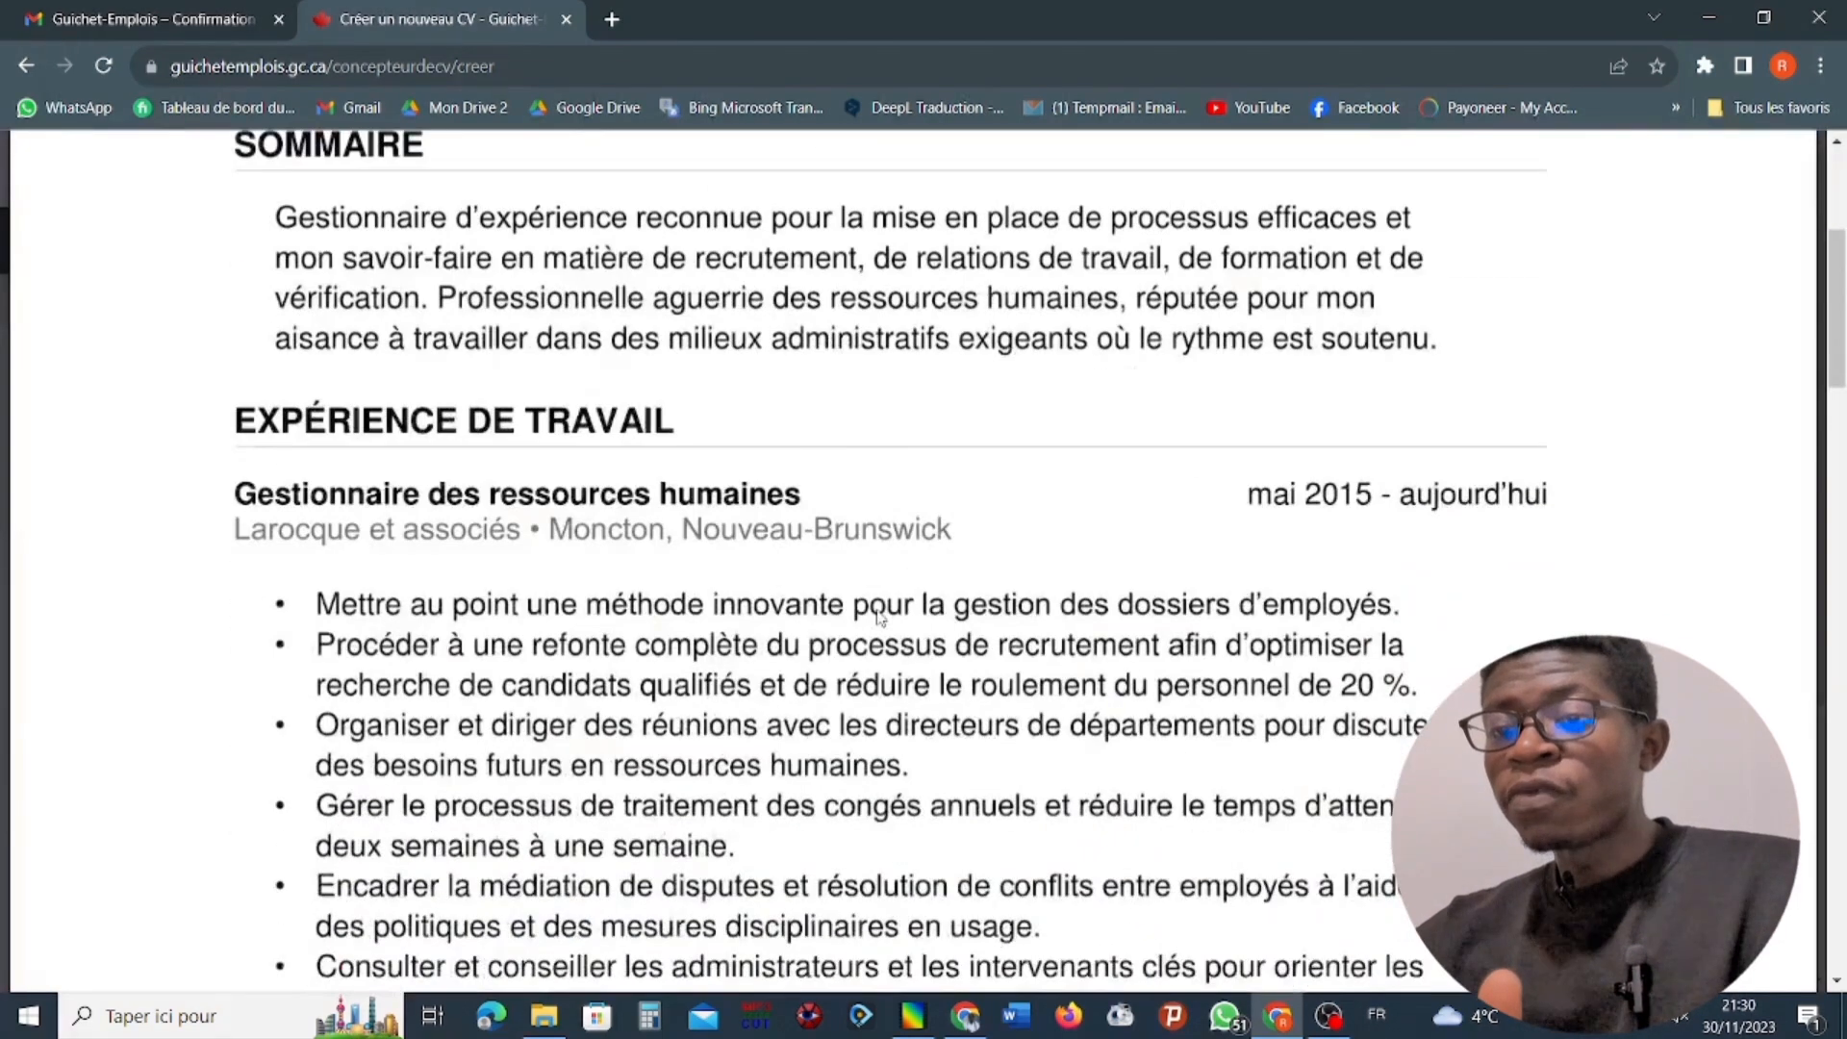
scroll(880, 619, down, 2)
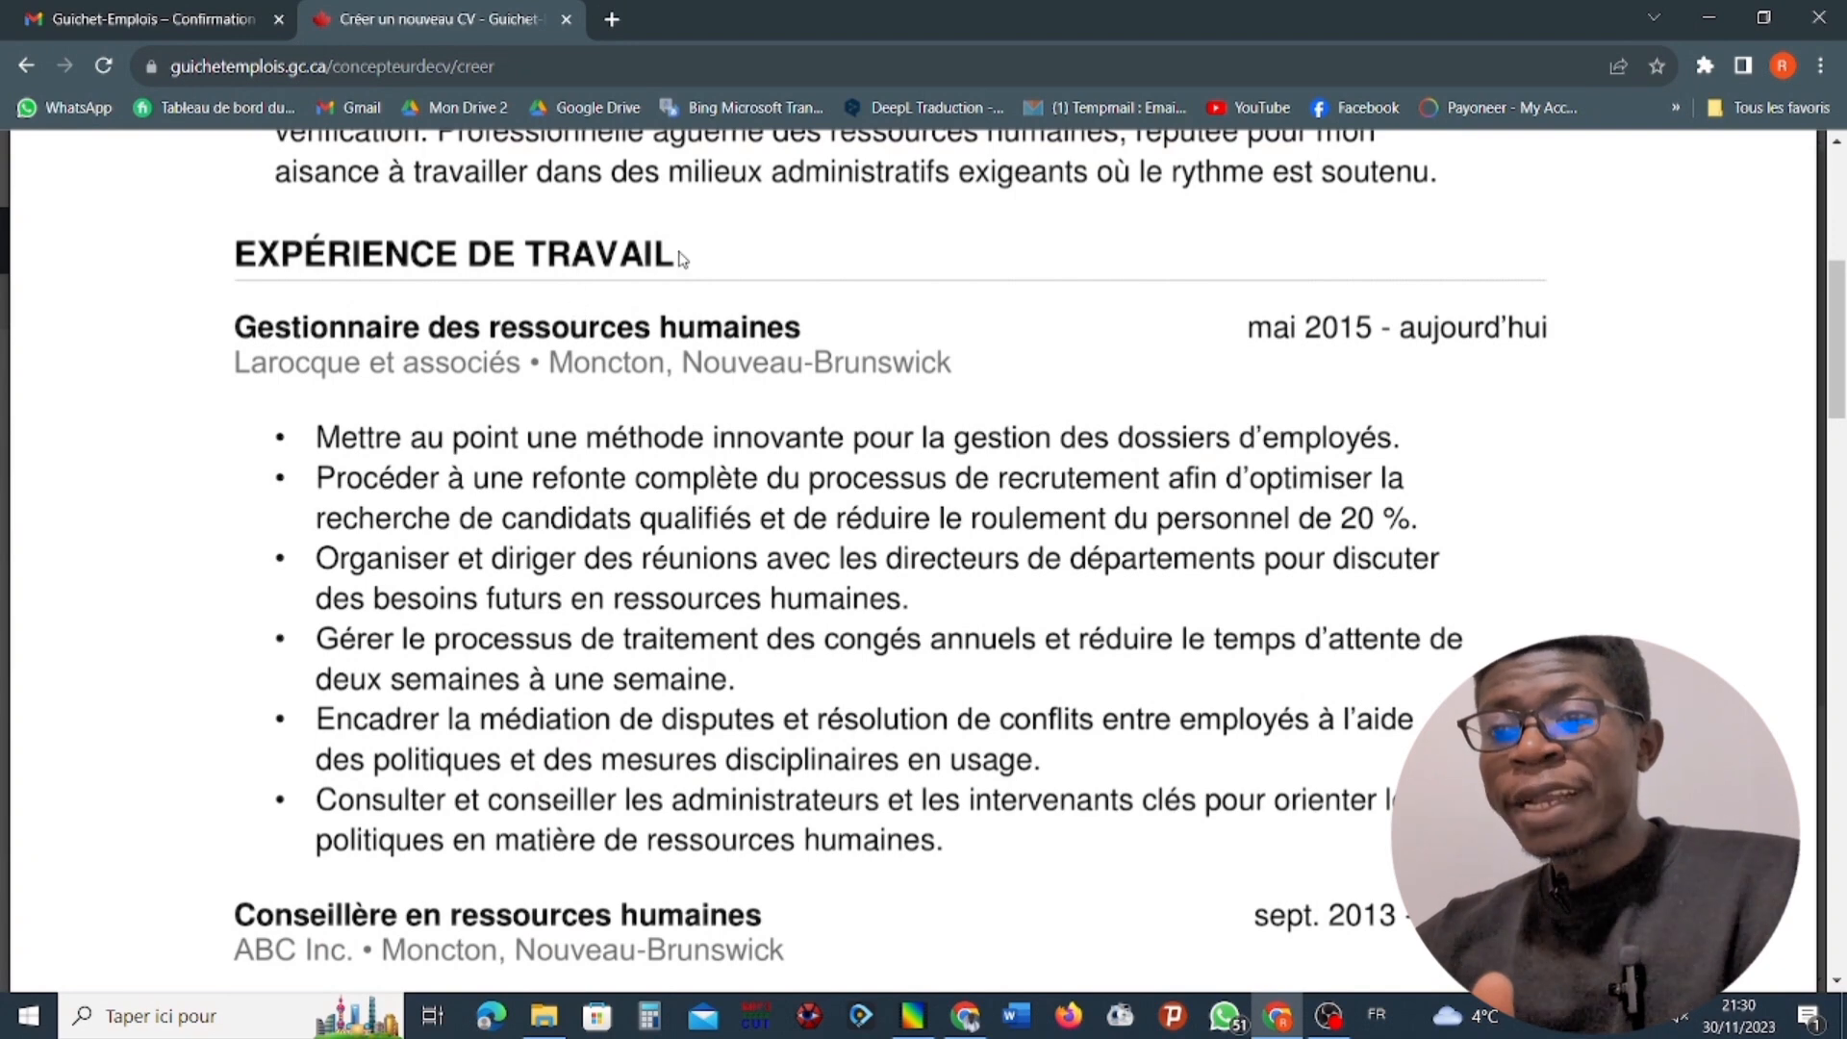
scroll(667, 321, up, 6)
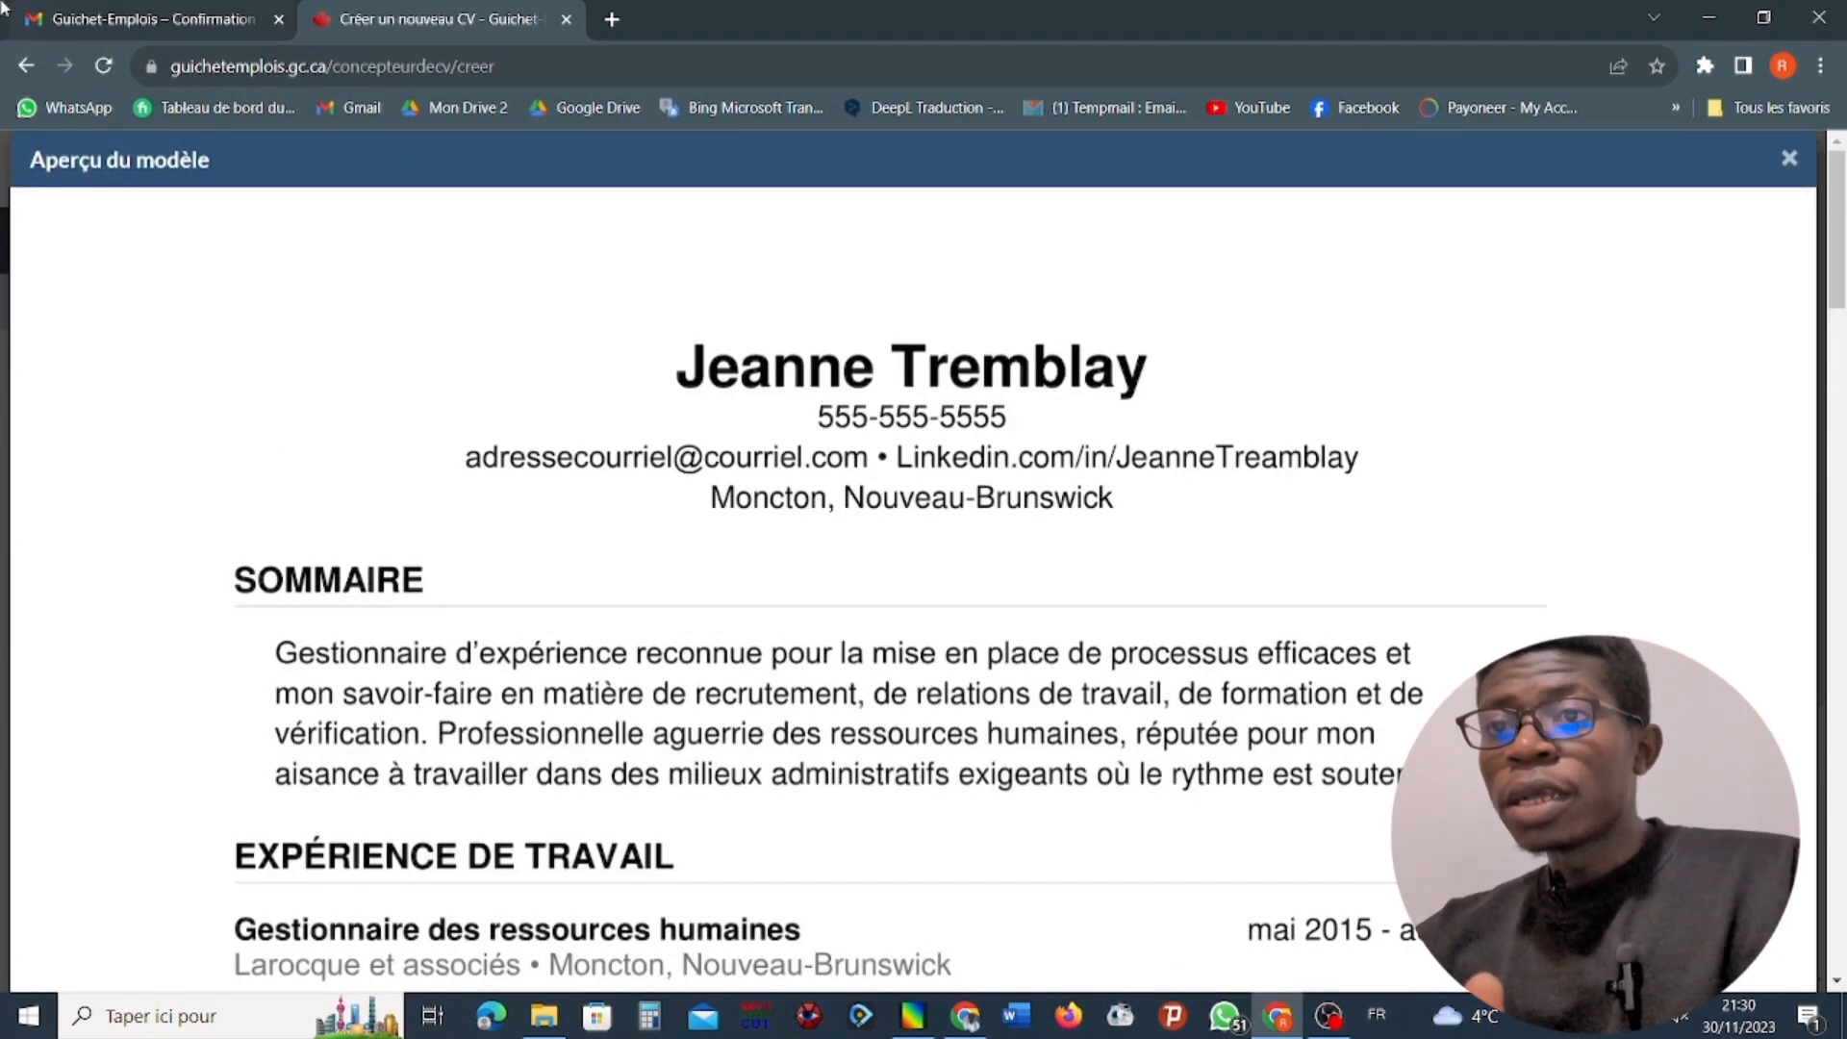
scroll(707, 294, down, 6)
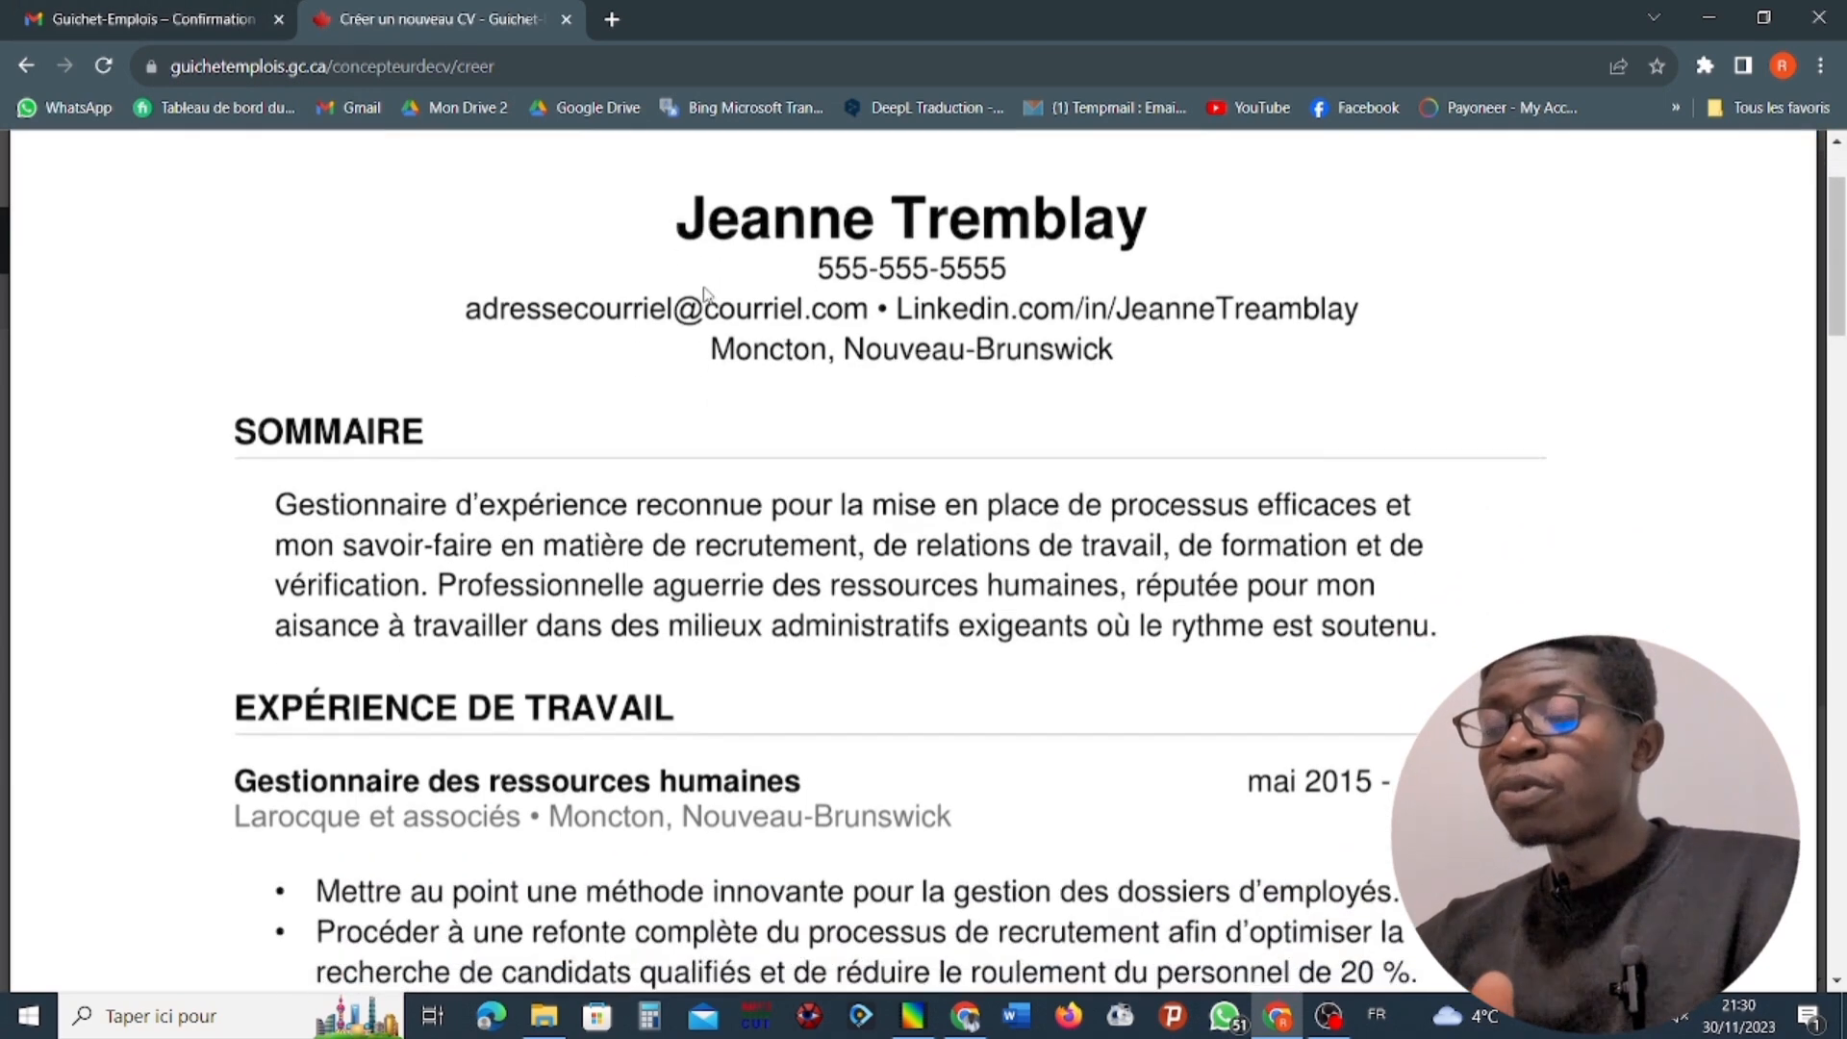
scroll(618, 160, up, 6)
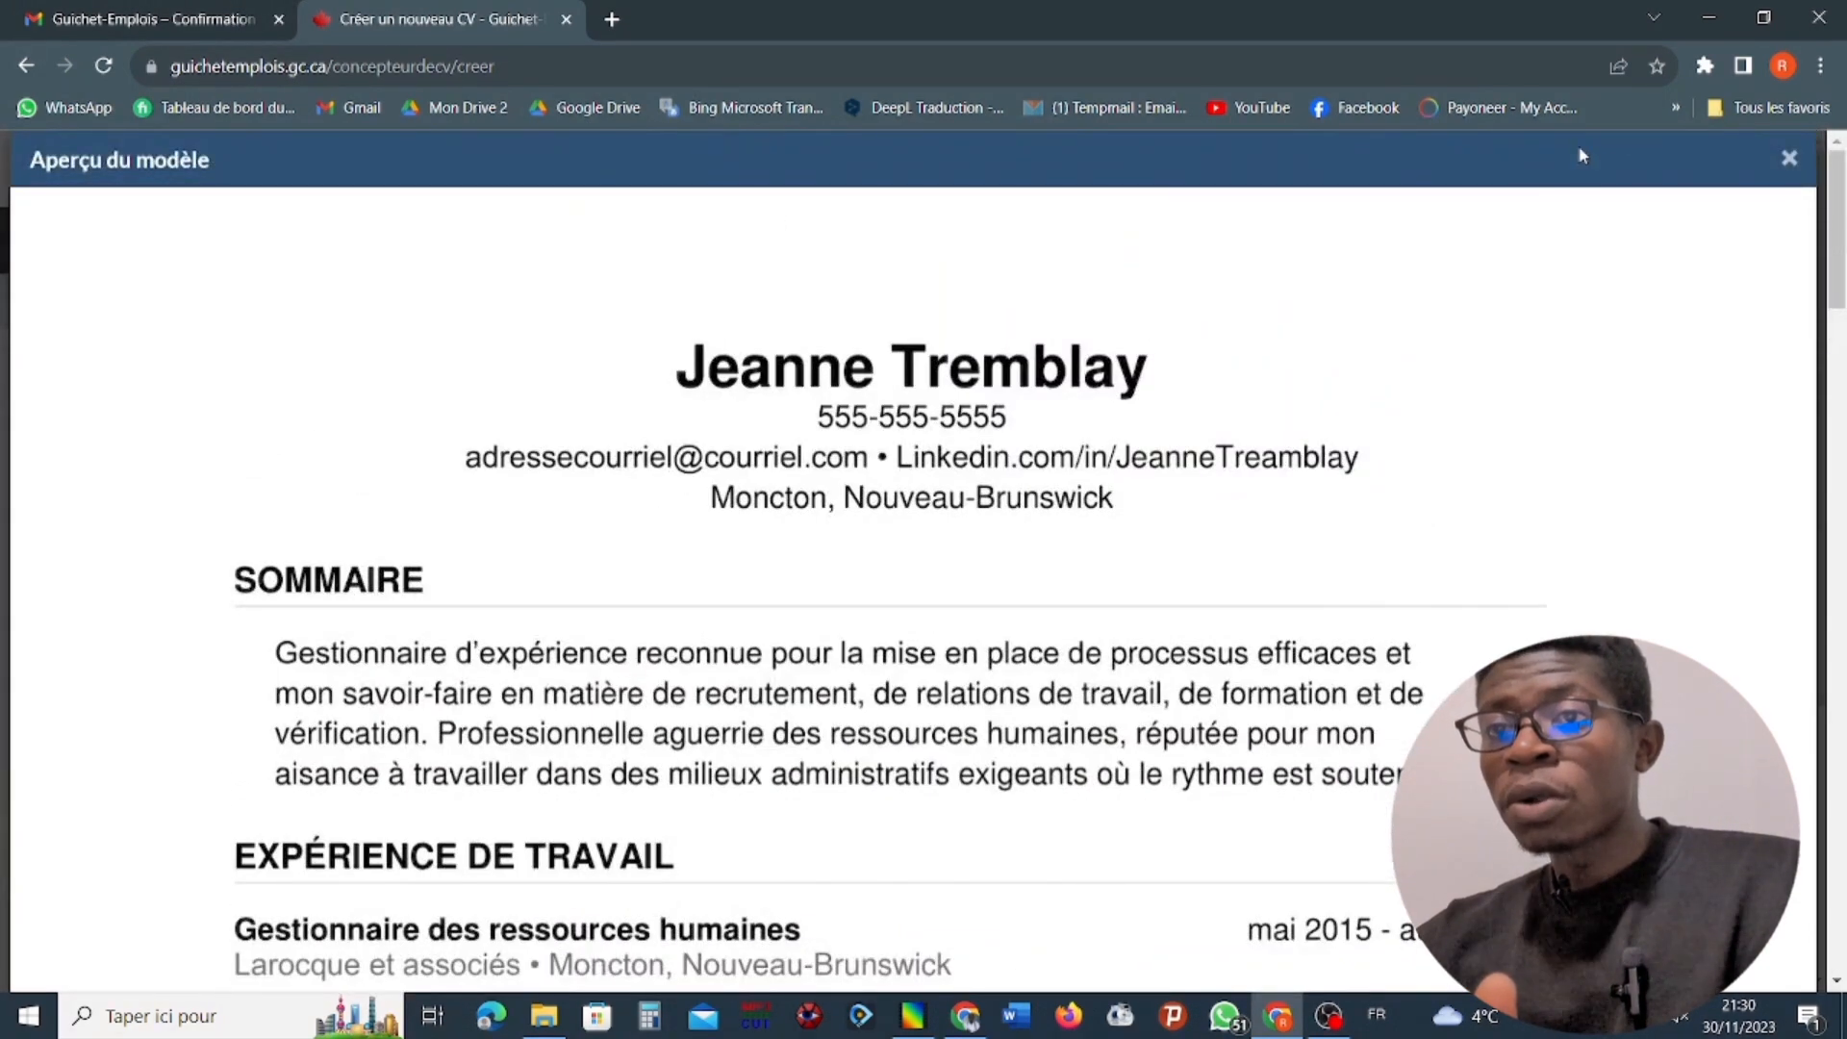
click(1788, 158)
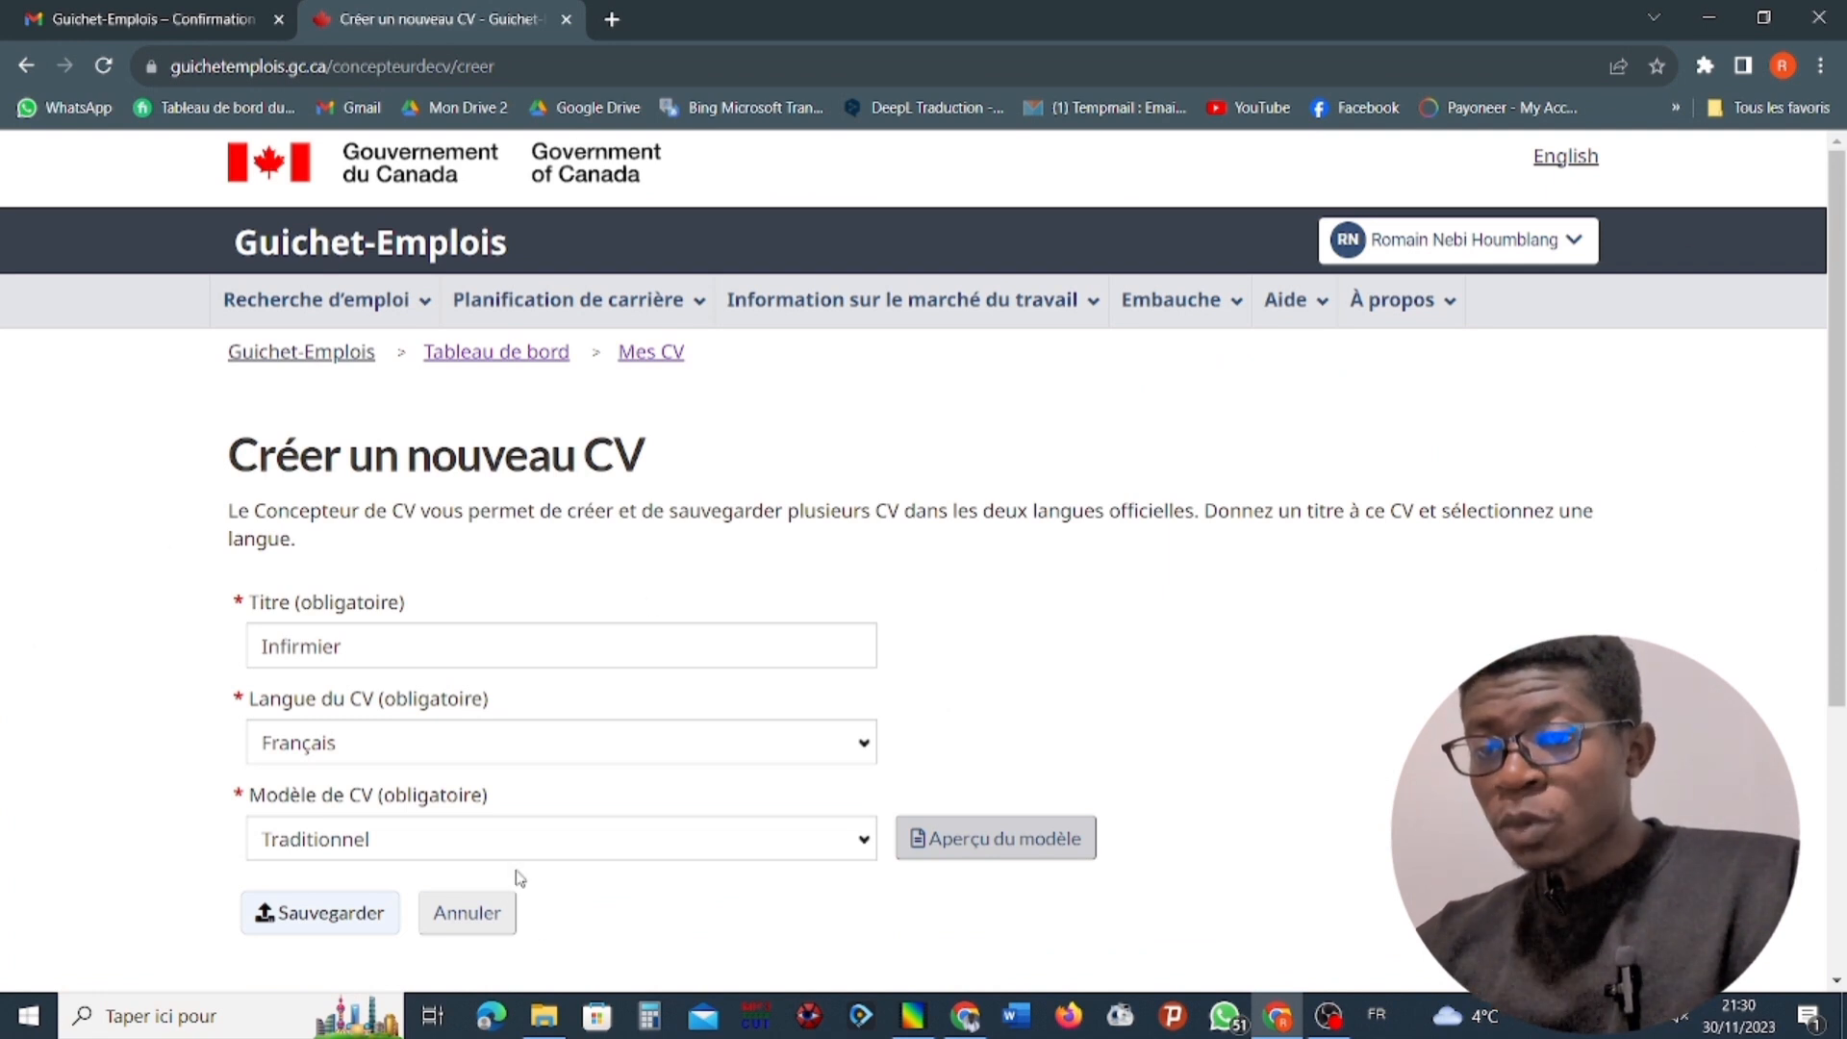
Switch the CV template to "Pour les finissants et les jeunes" and look through its preview.
click(506, 843)
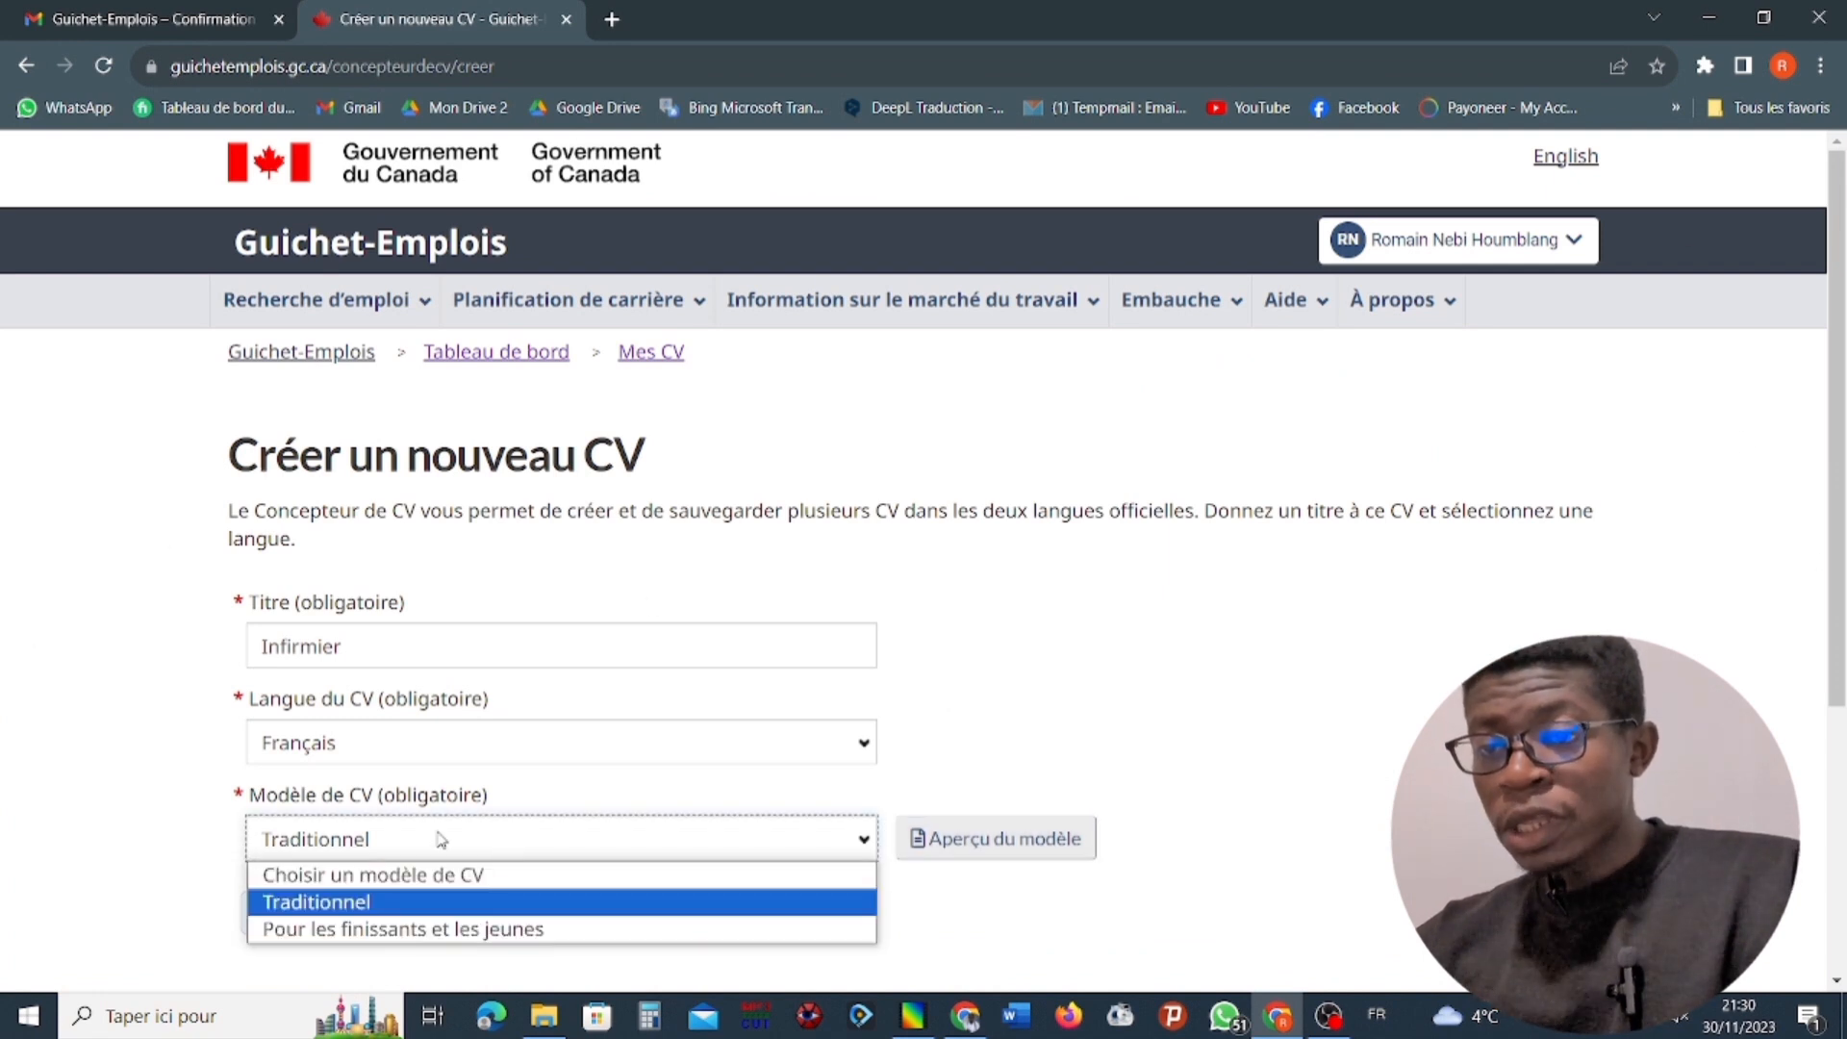
click(341, 930)
click(994, 838)
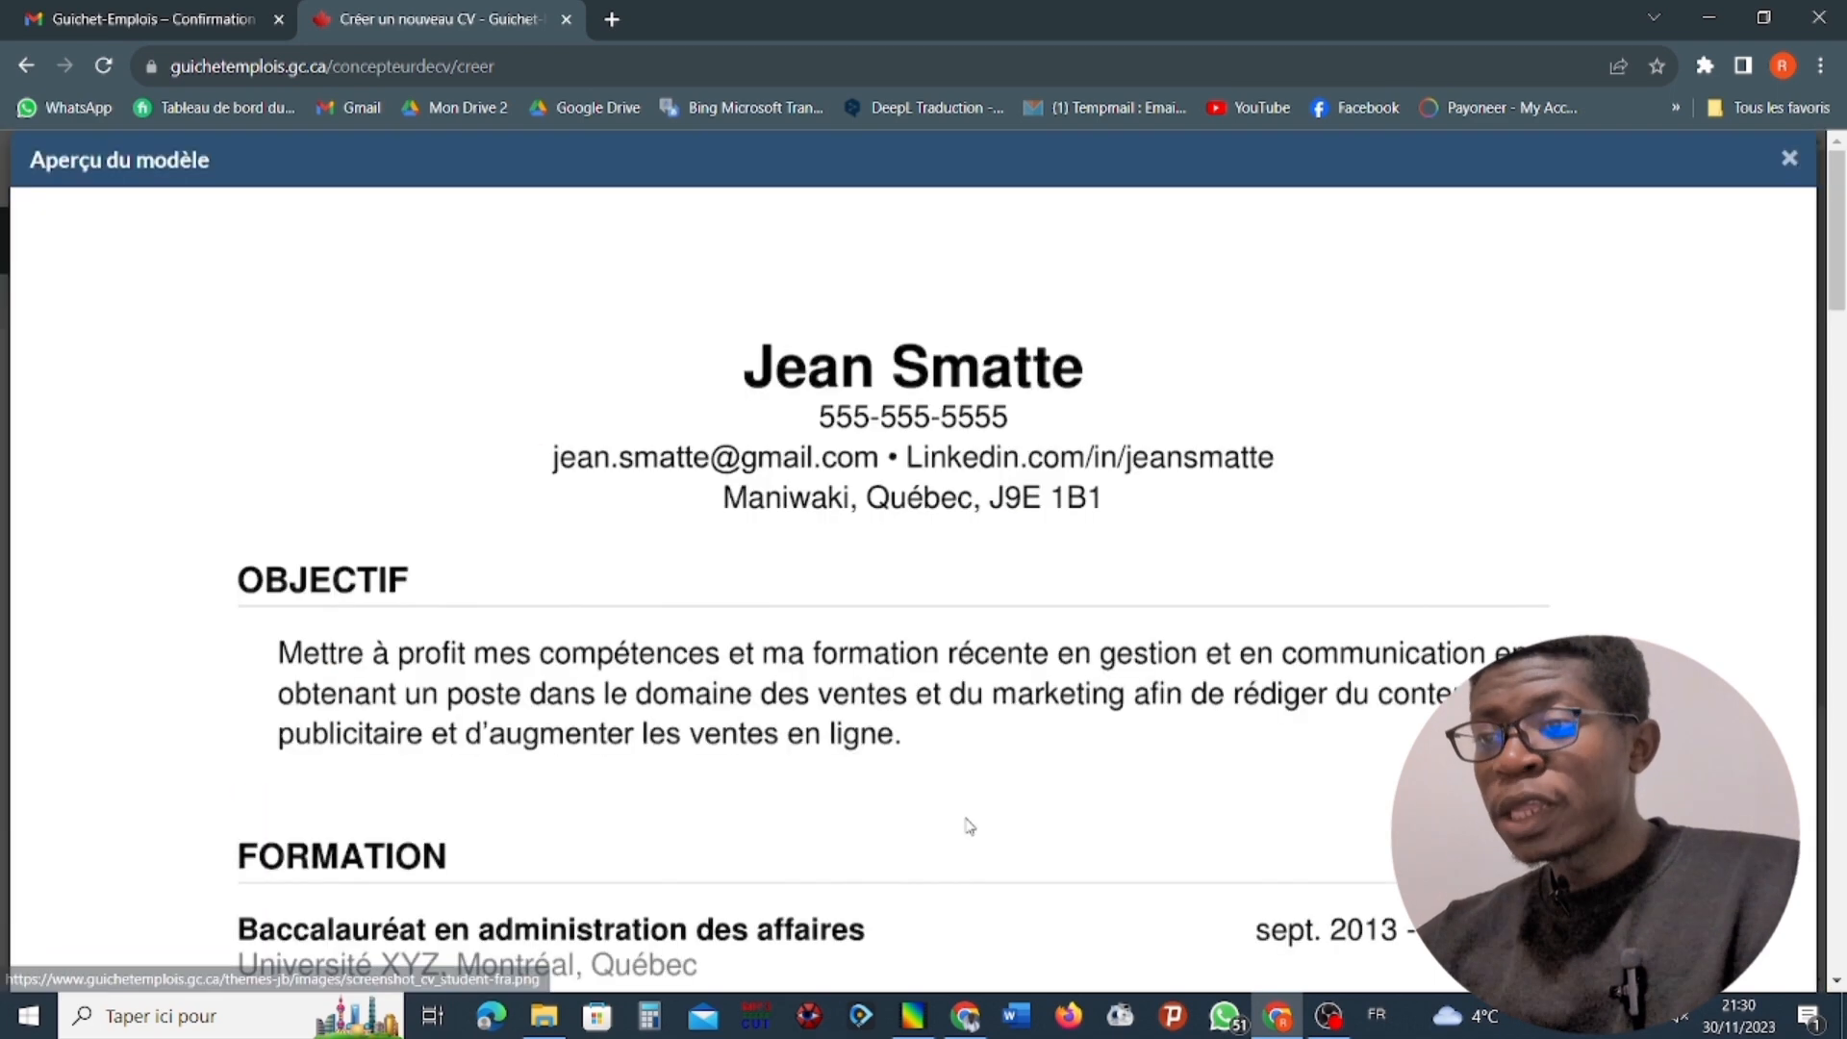
scroll(726, 726, down, 5)
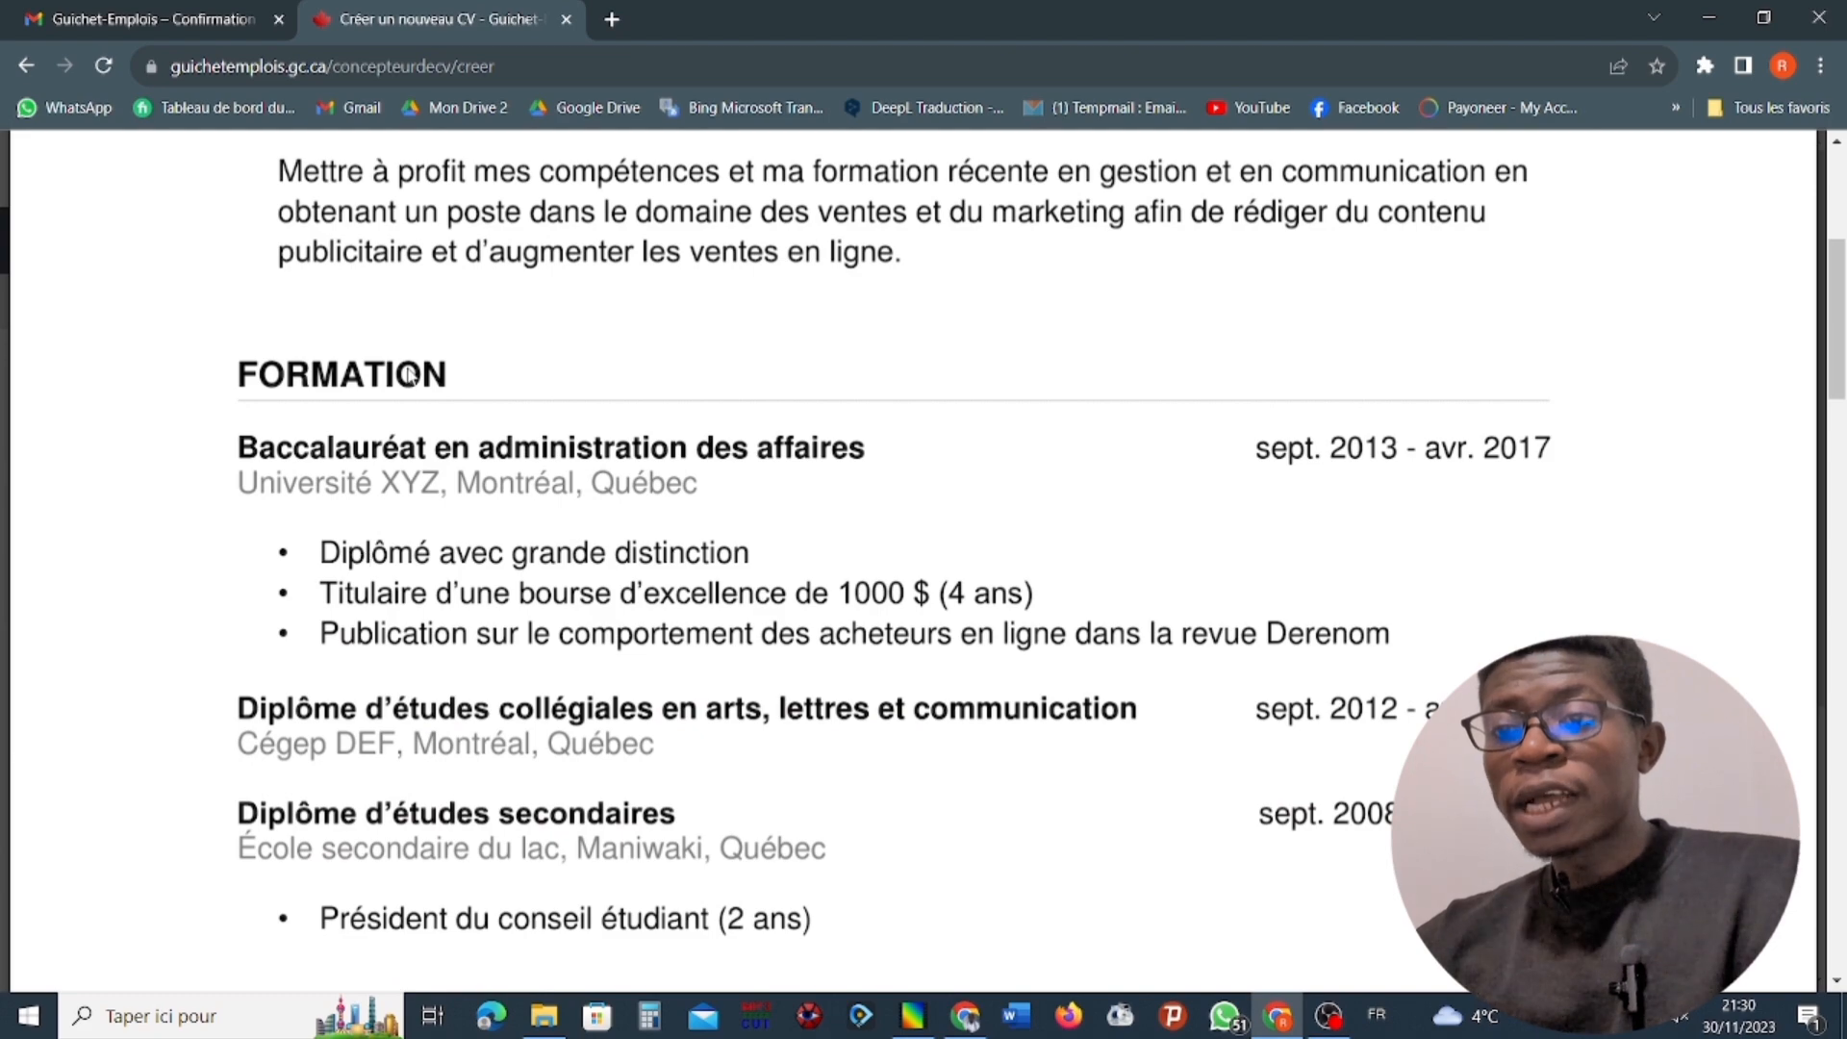
scroll(659, 481, down, 5)
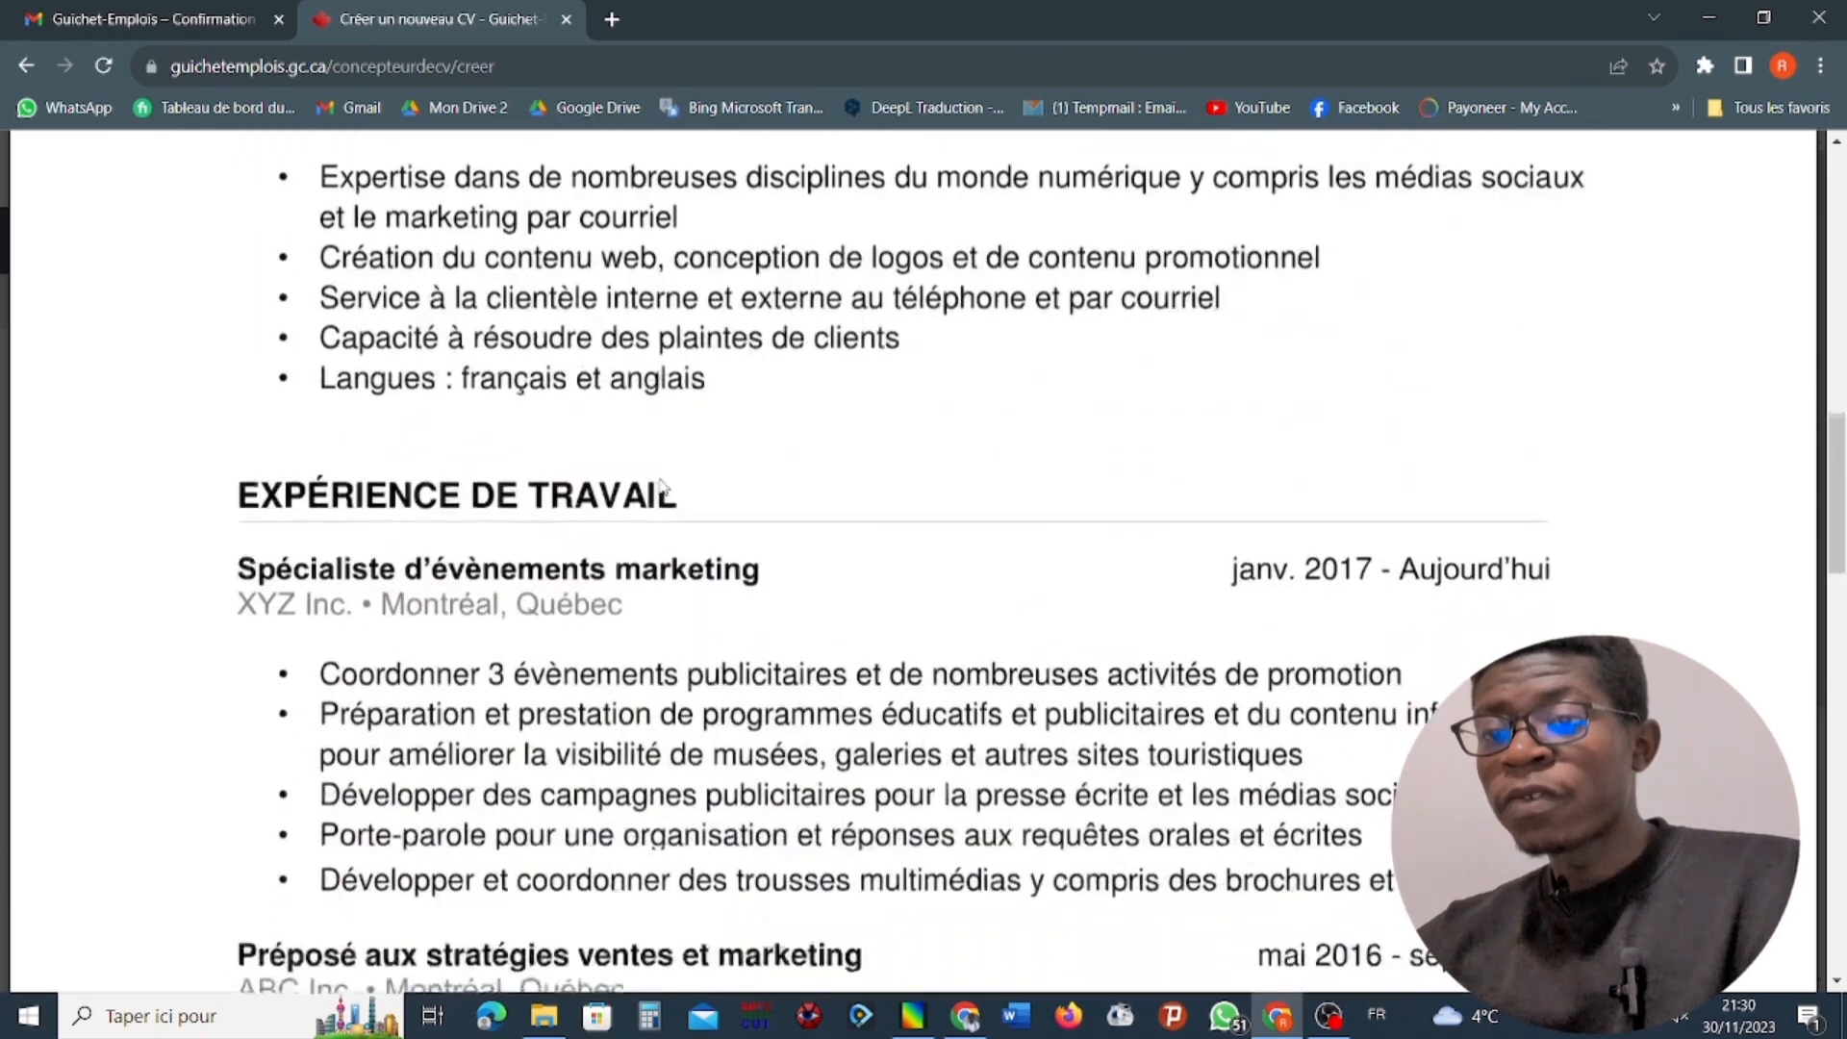
scroll(664, 472, up, 15)
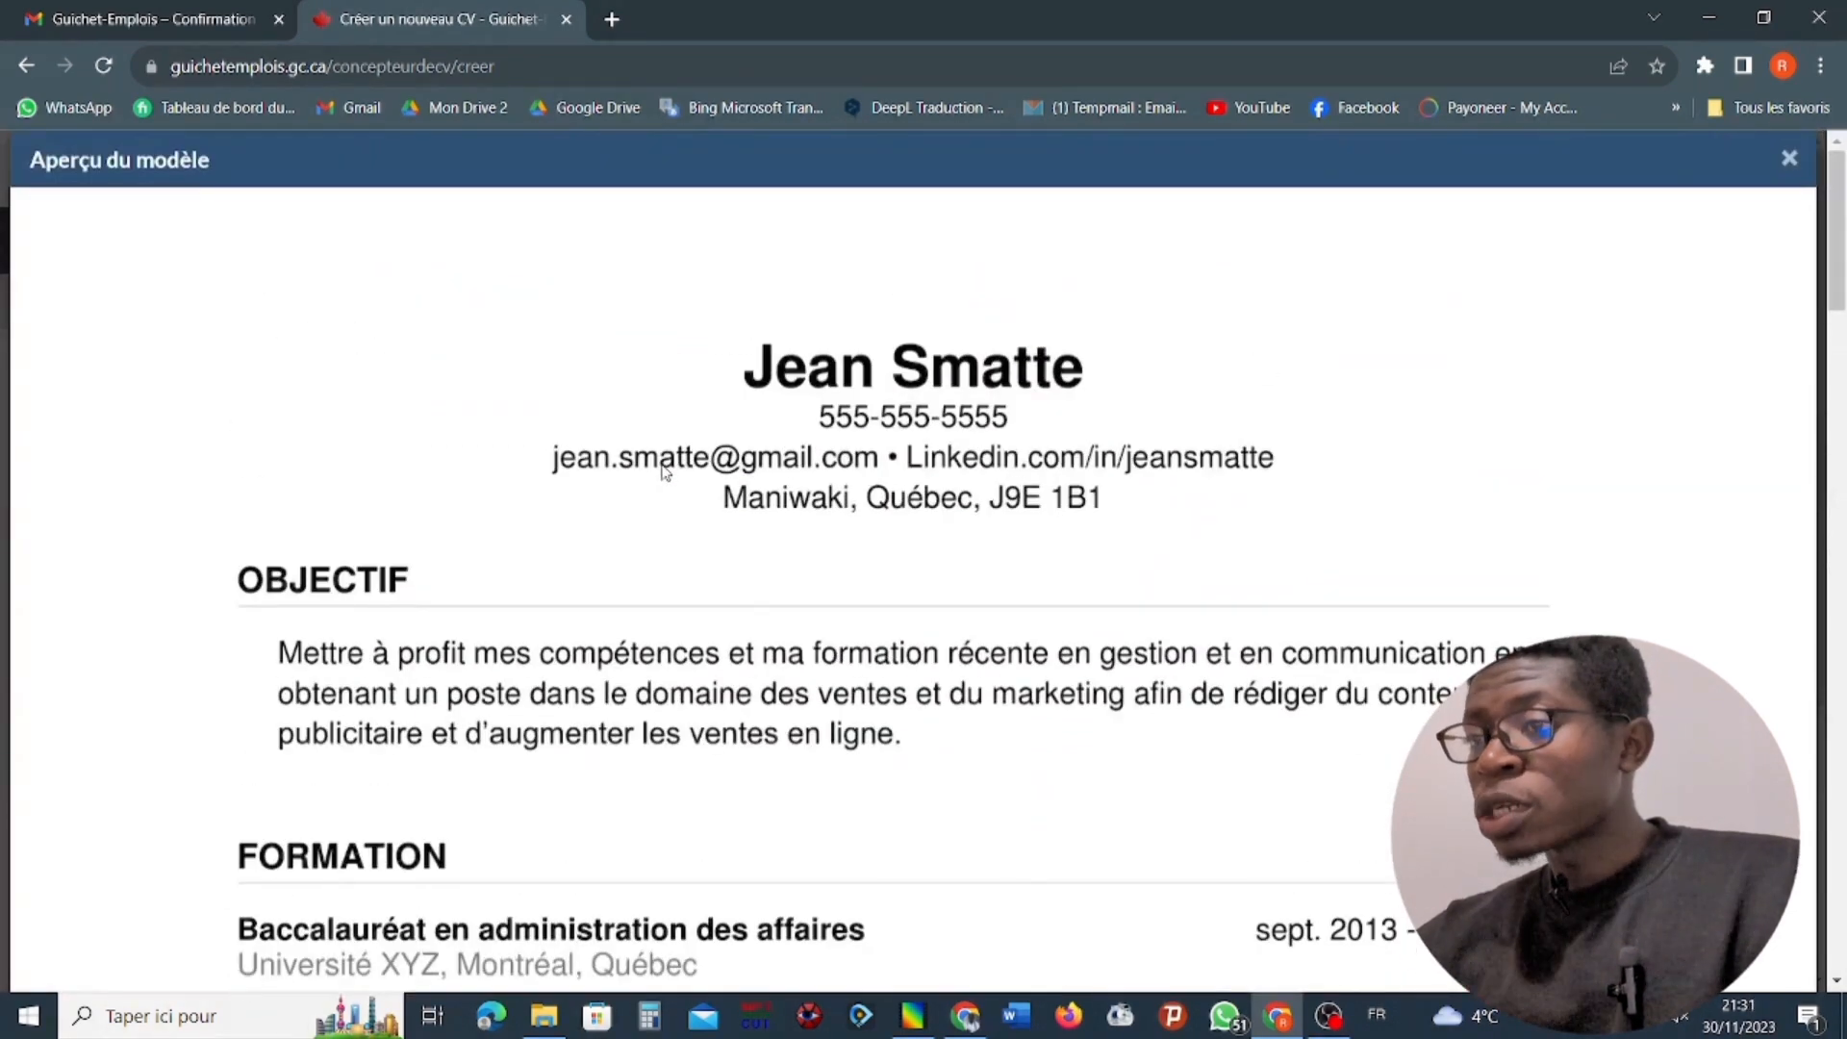
click(1789, 157)
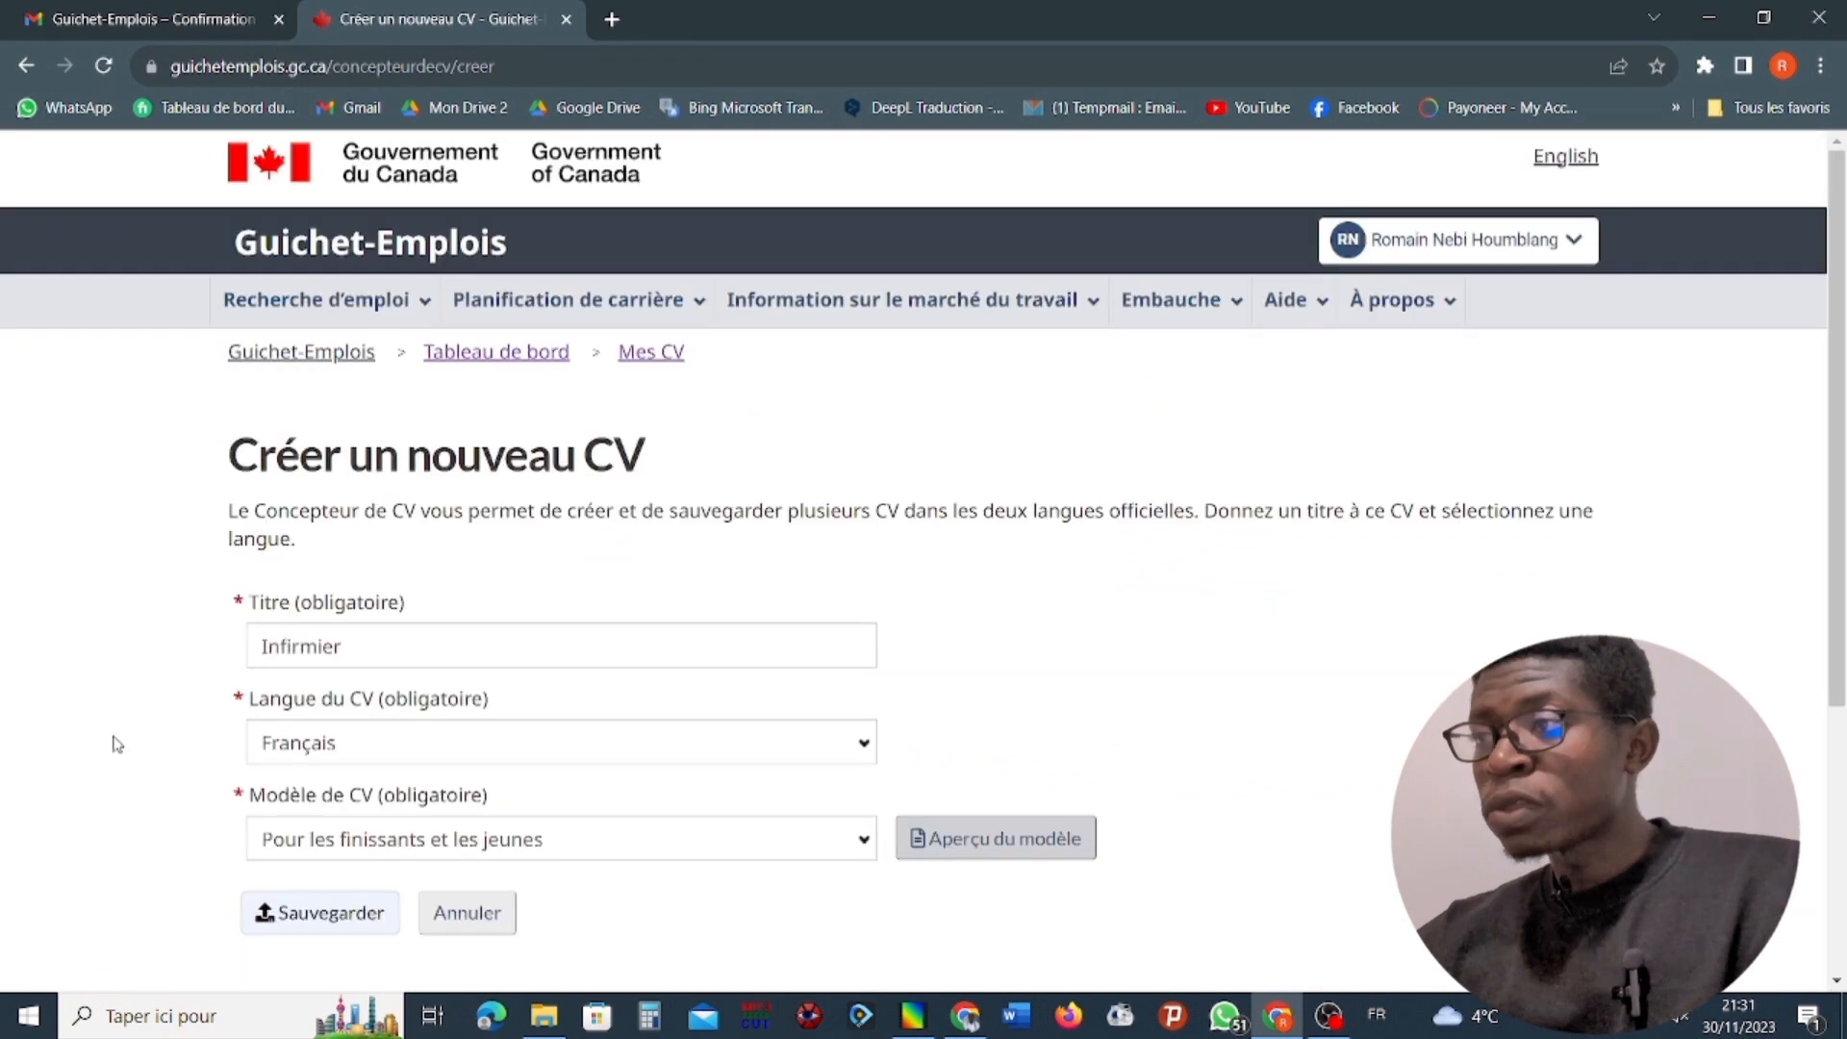
Set the CV template back to Traditionnel.
click(597, 851)
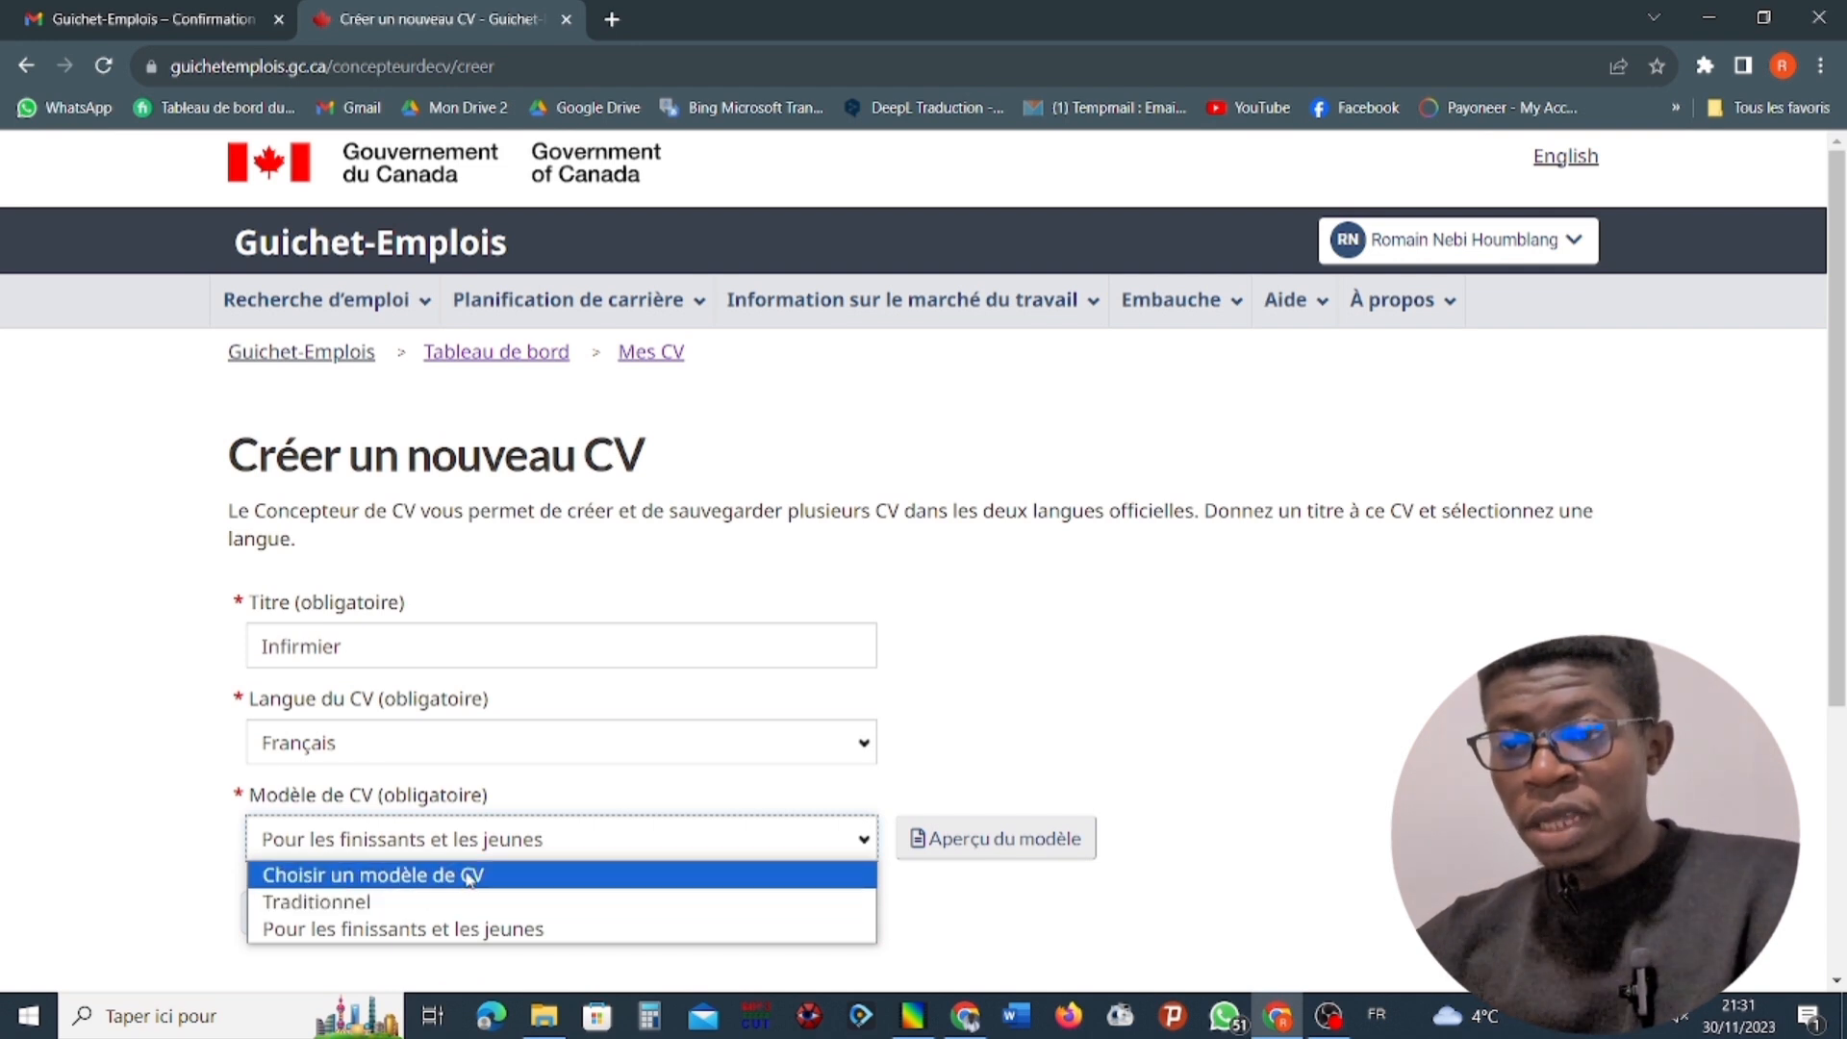
click(316, 904)
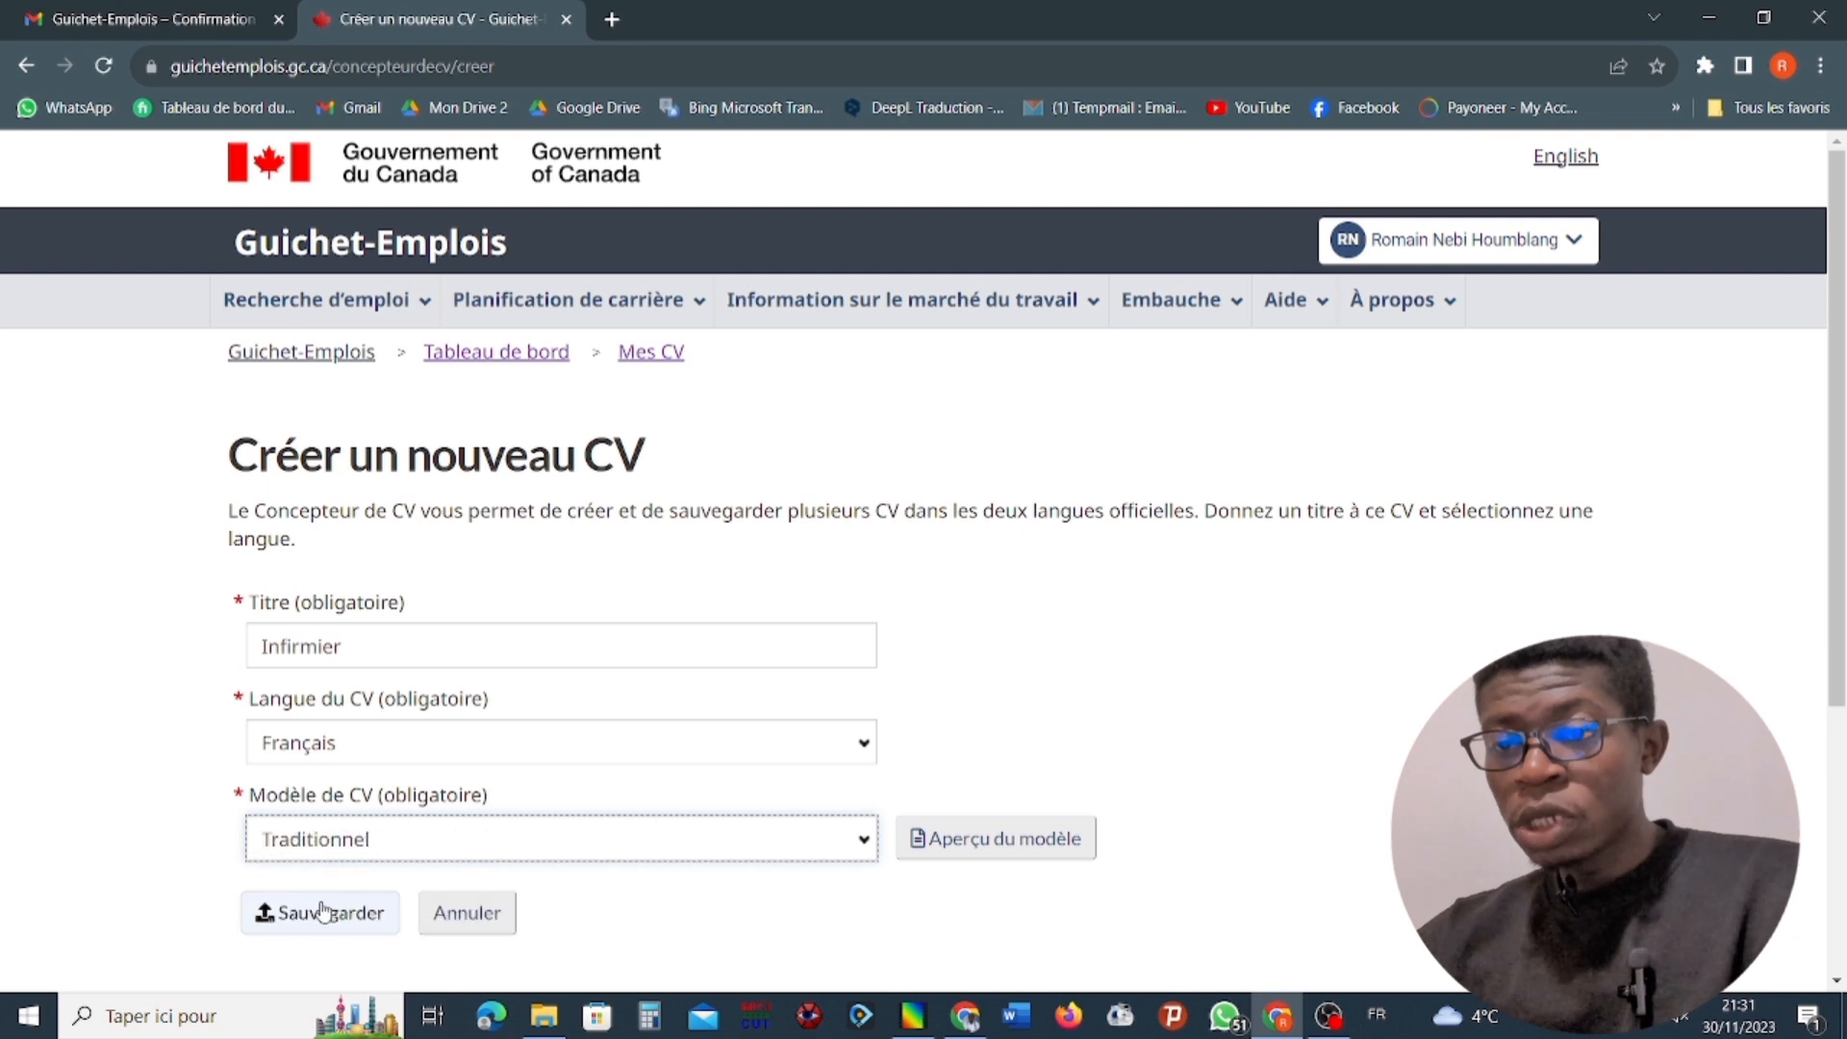
Keep Traditionnel as the CV template, look through its preview from the contact details to the skills section, and close the preview.
click(371, 845)
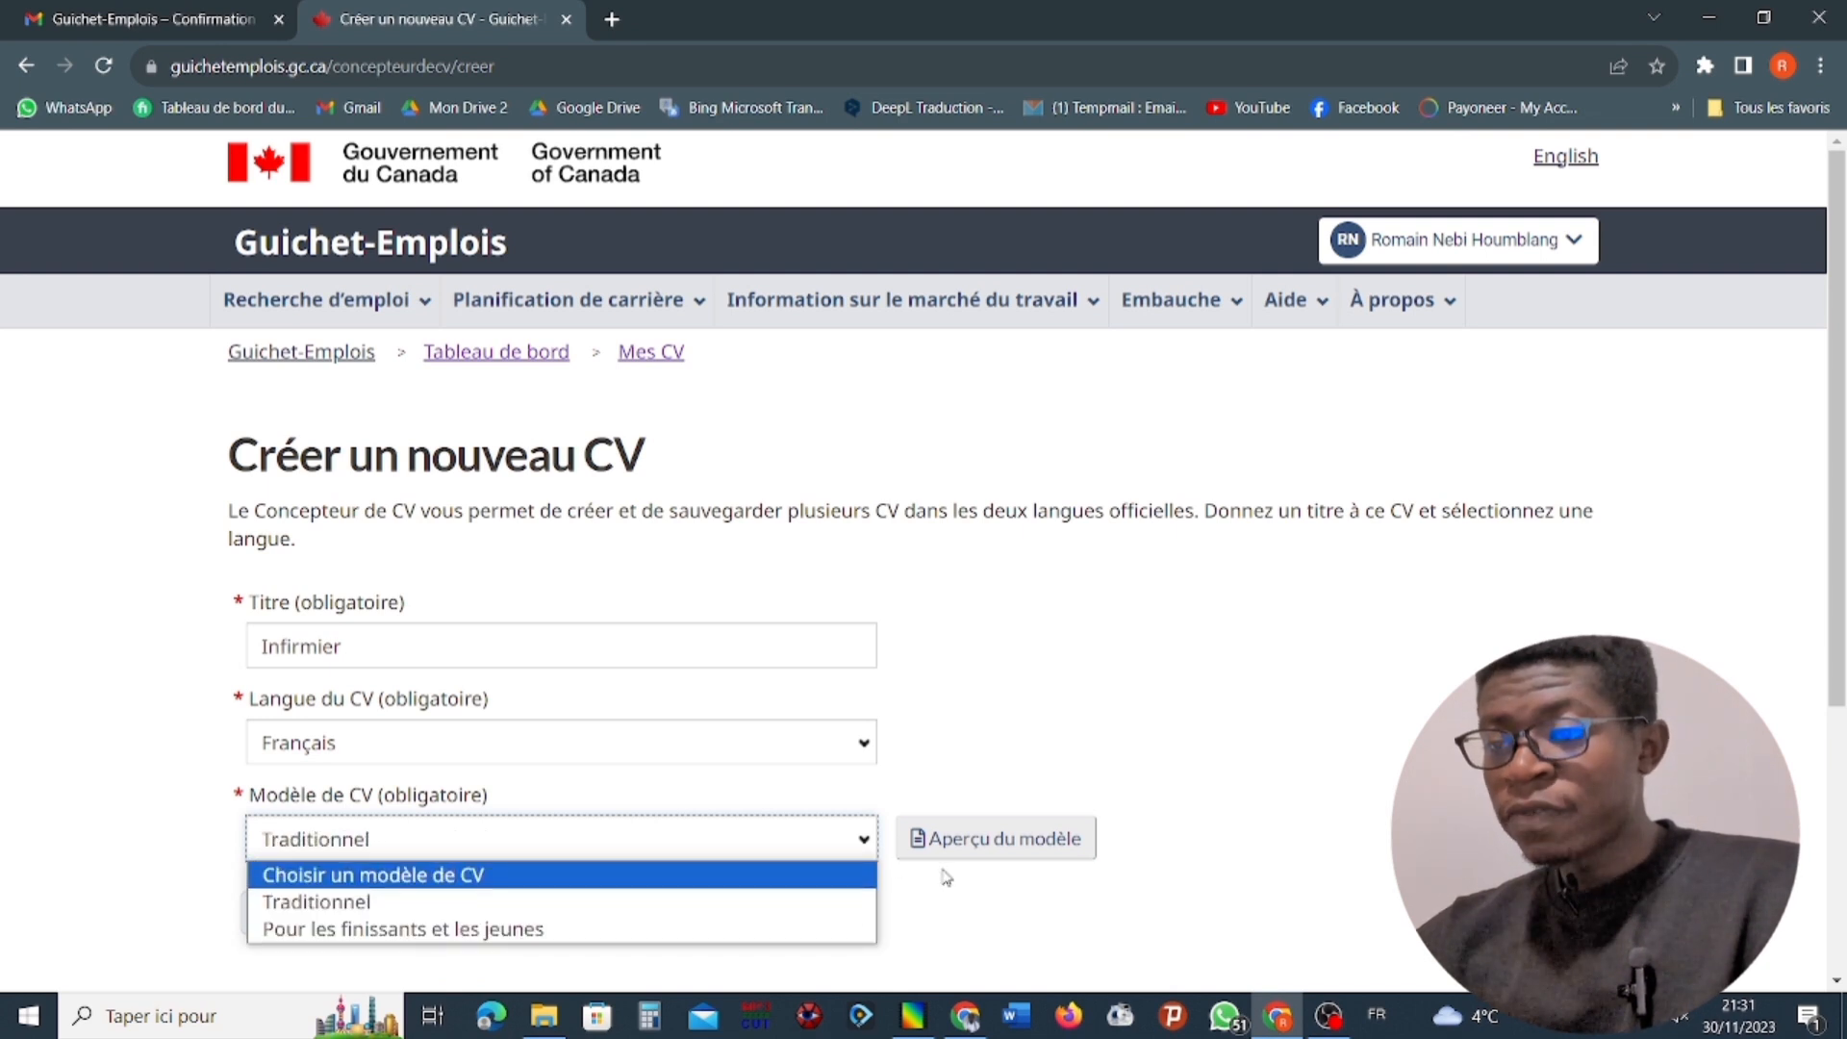
click(676, 904)
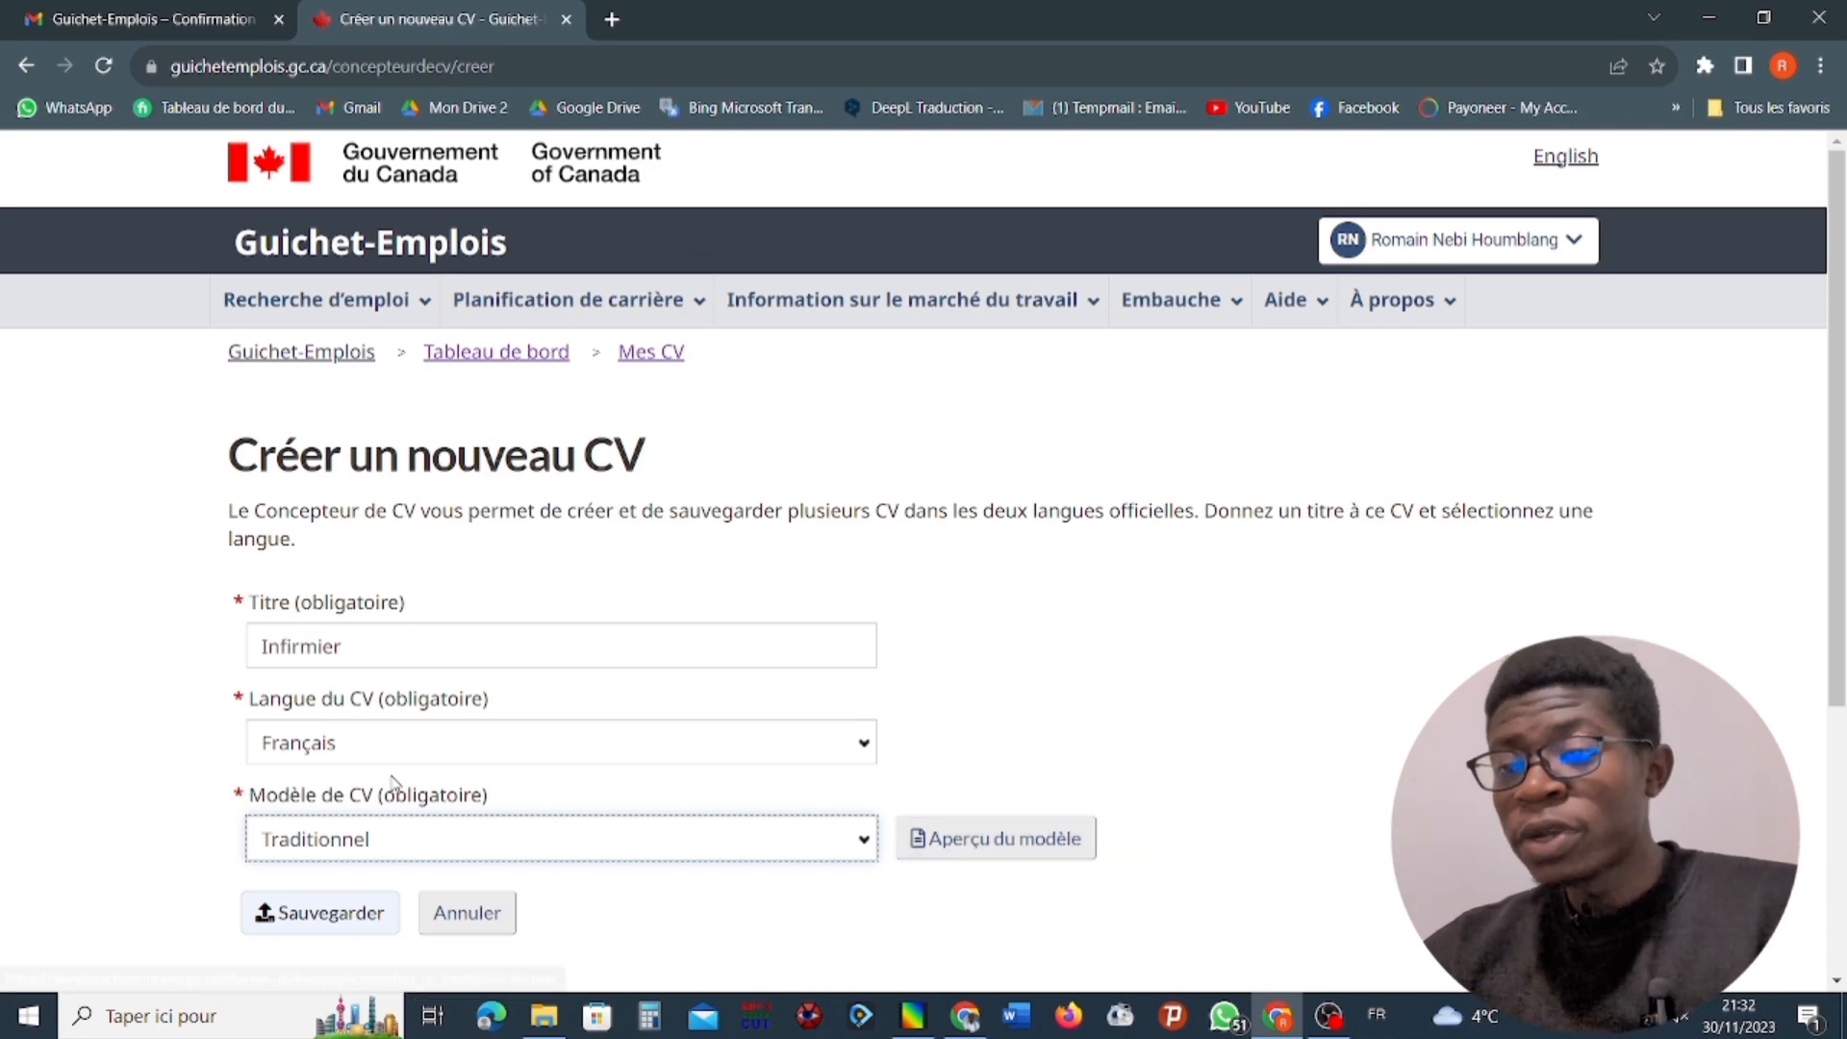
click(956, 837)
scroll(747, 717, down, 15)
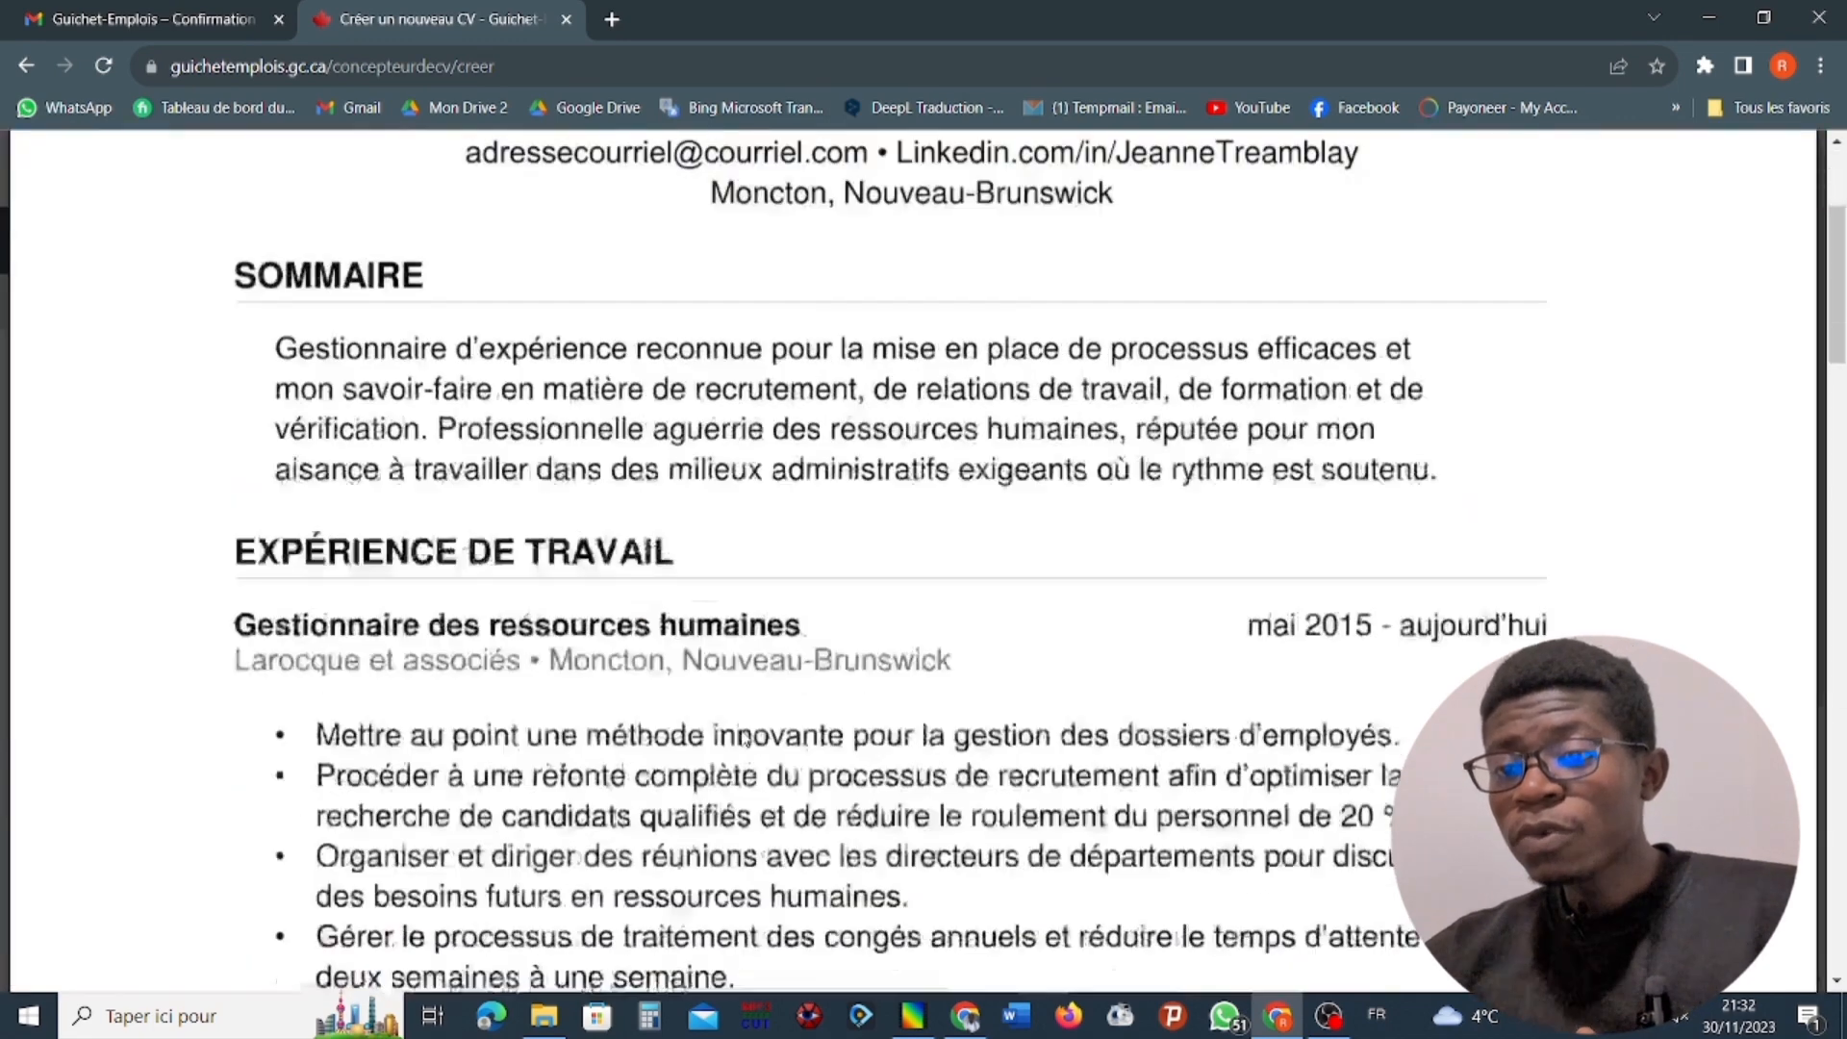
scroll(746, 716, down, 20)
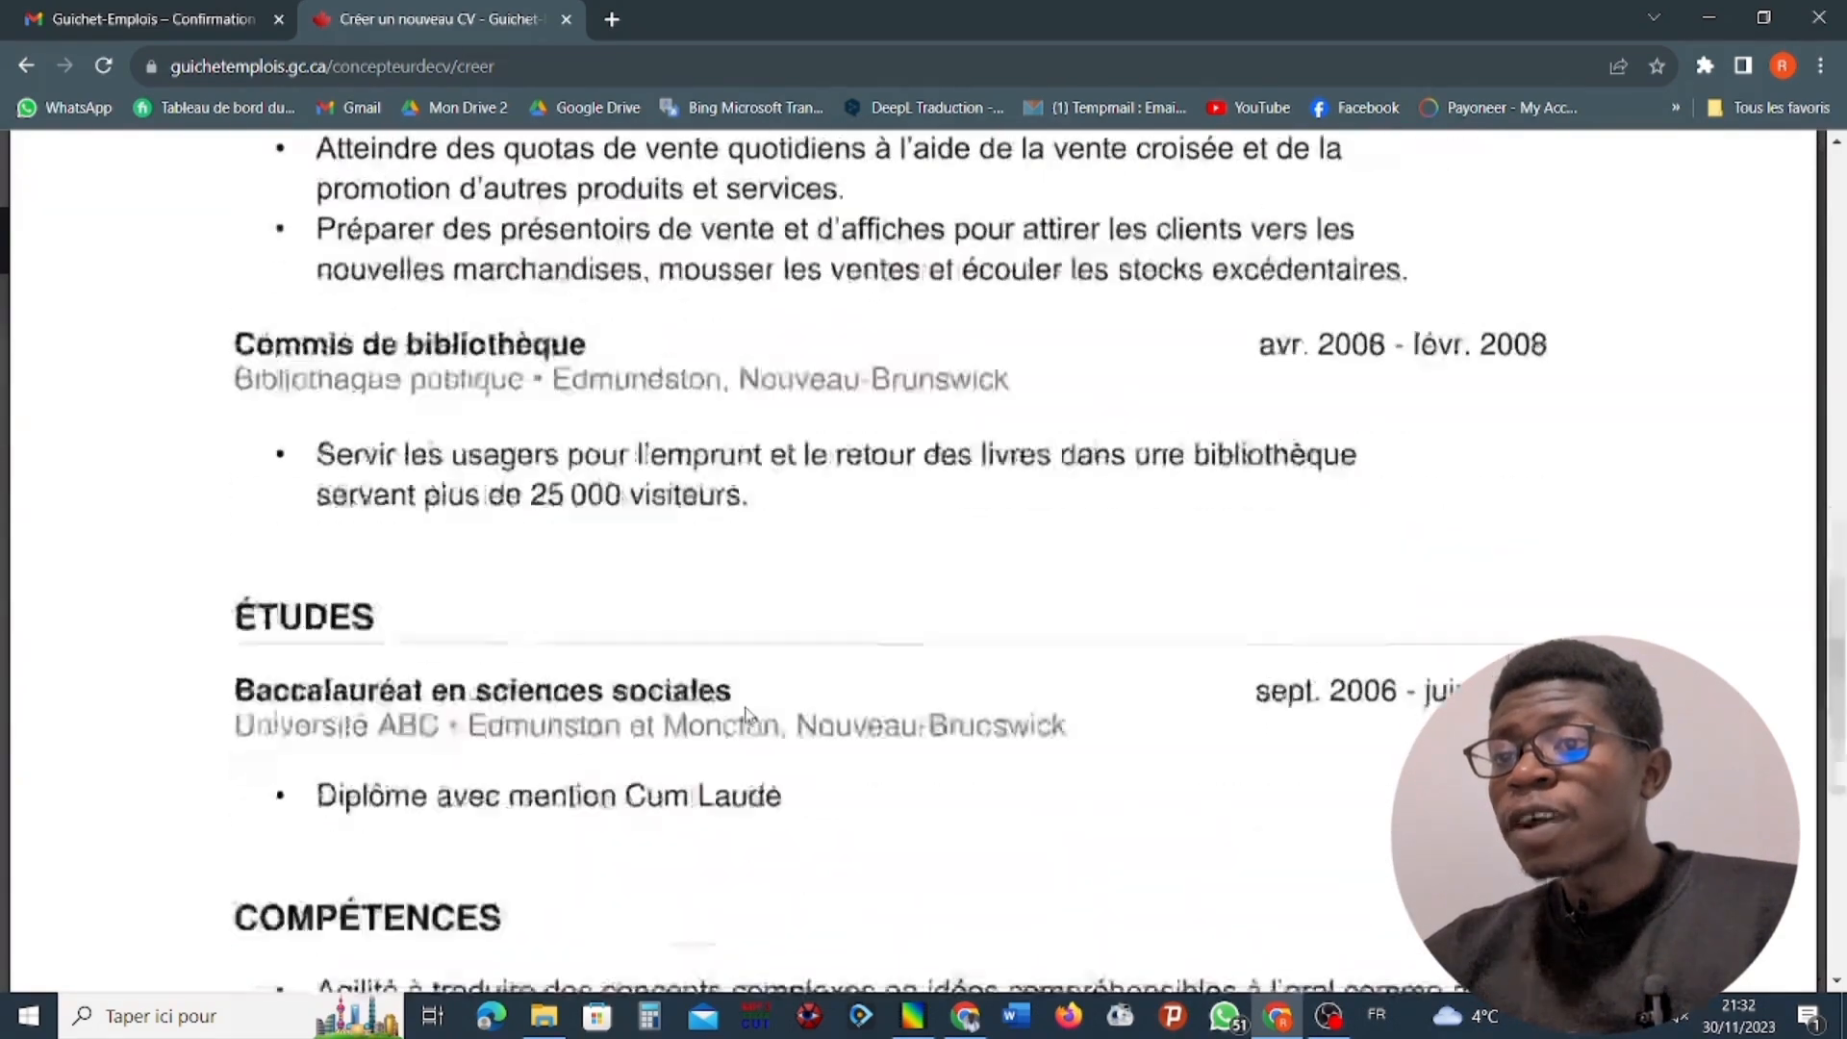
scroll(751, 713, up, 20)
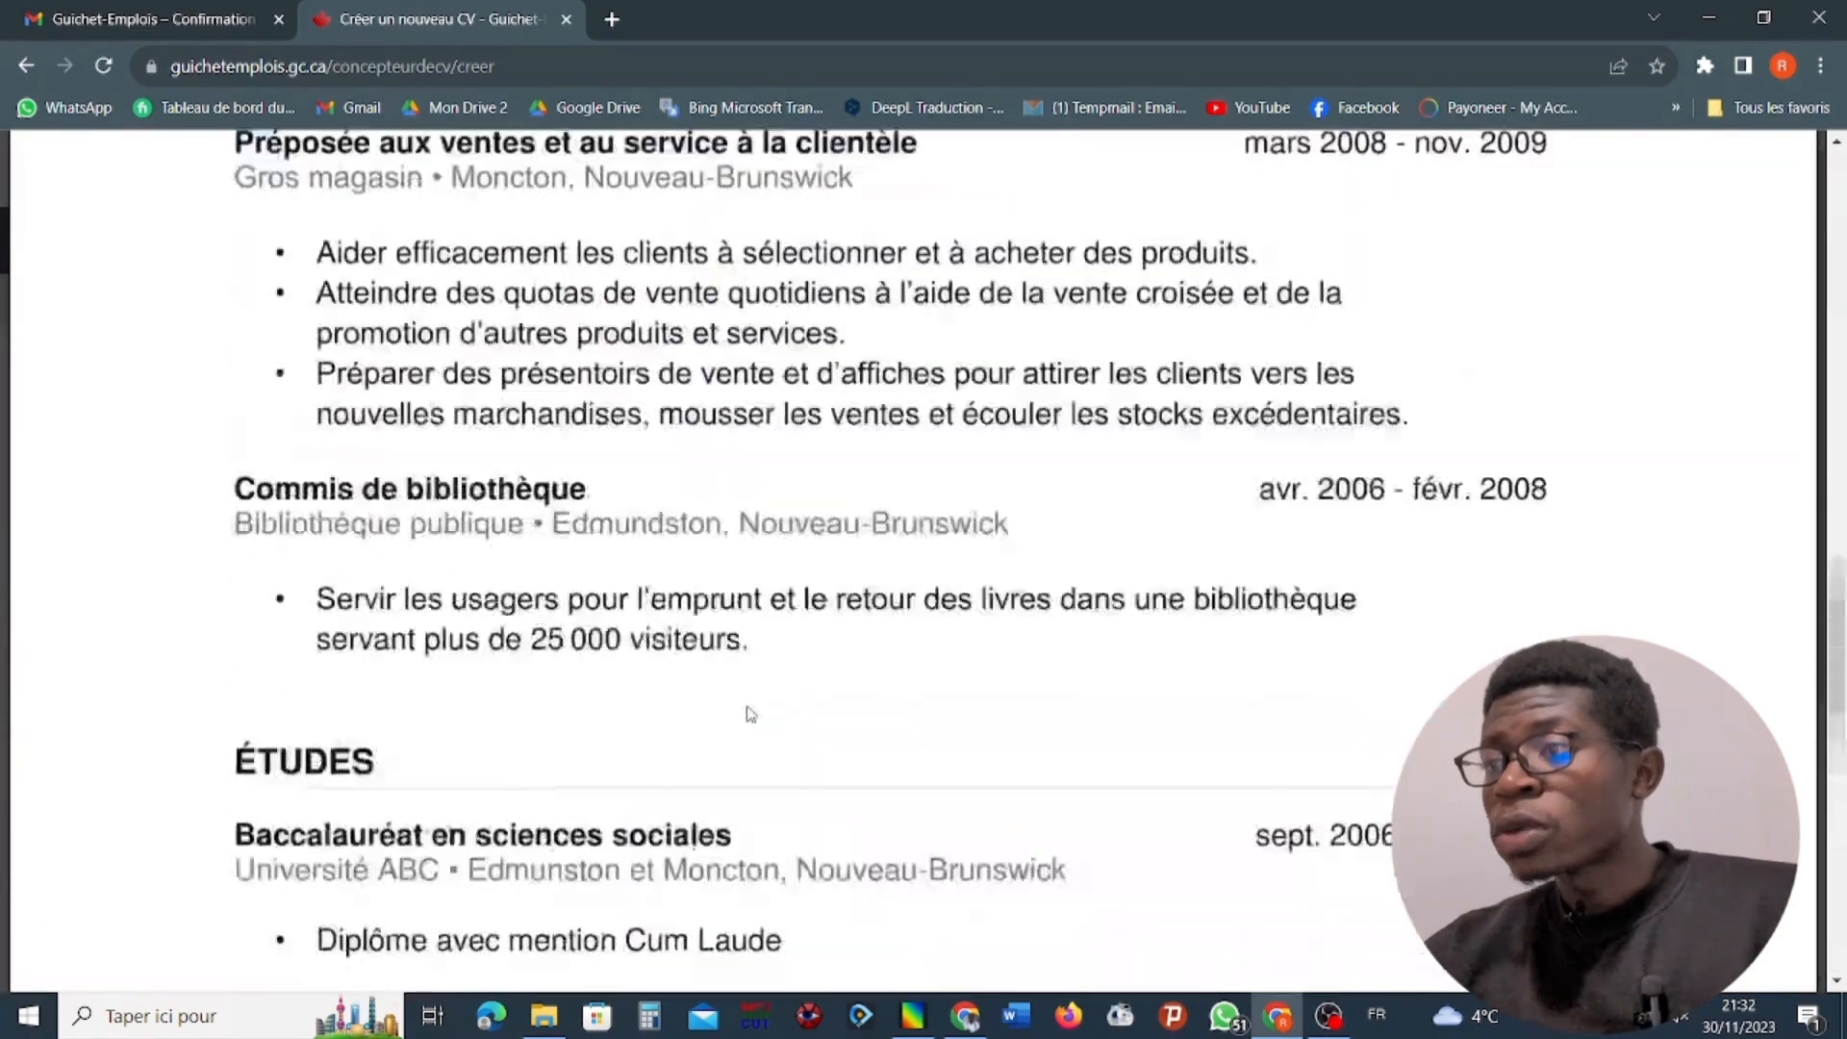
scroll(1374, 404, up, 5)
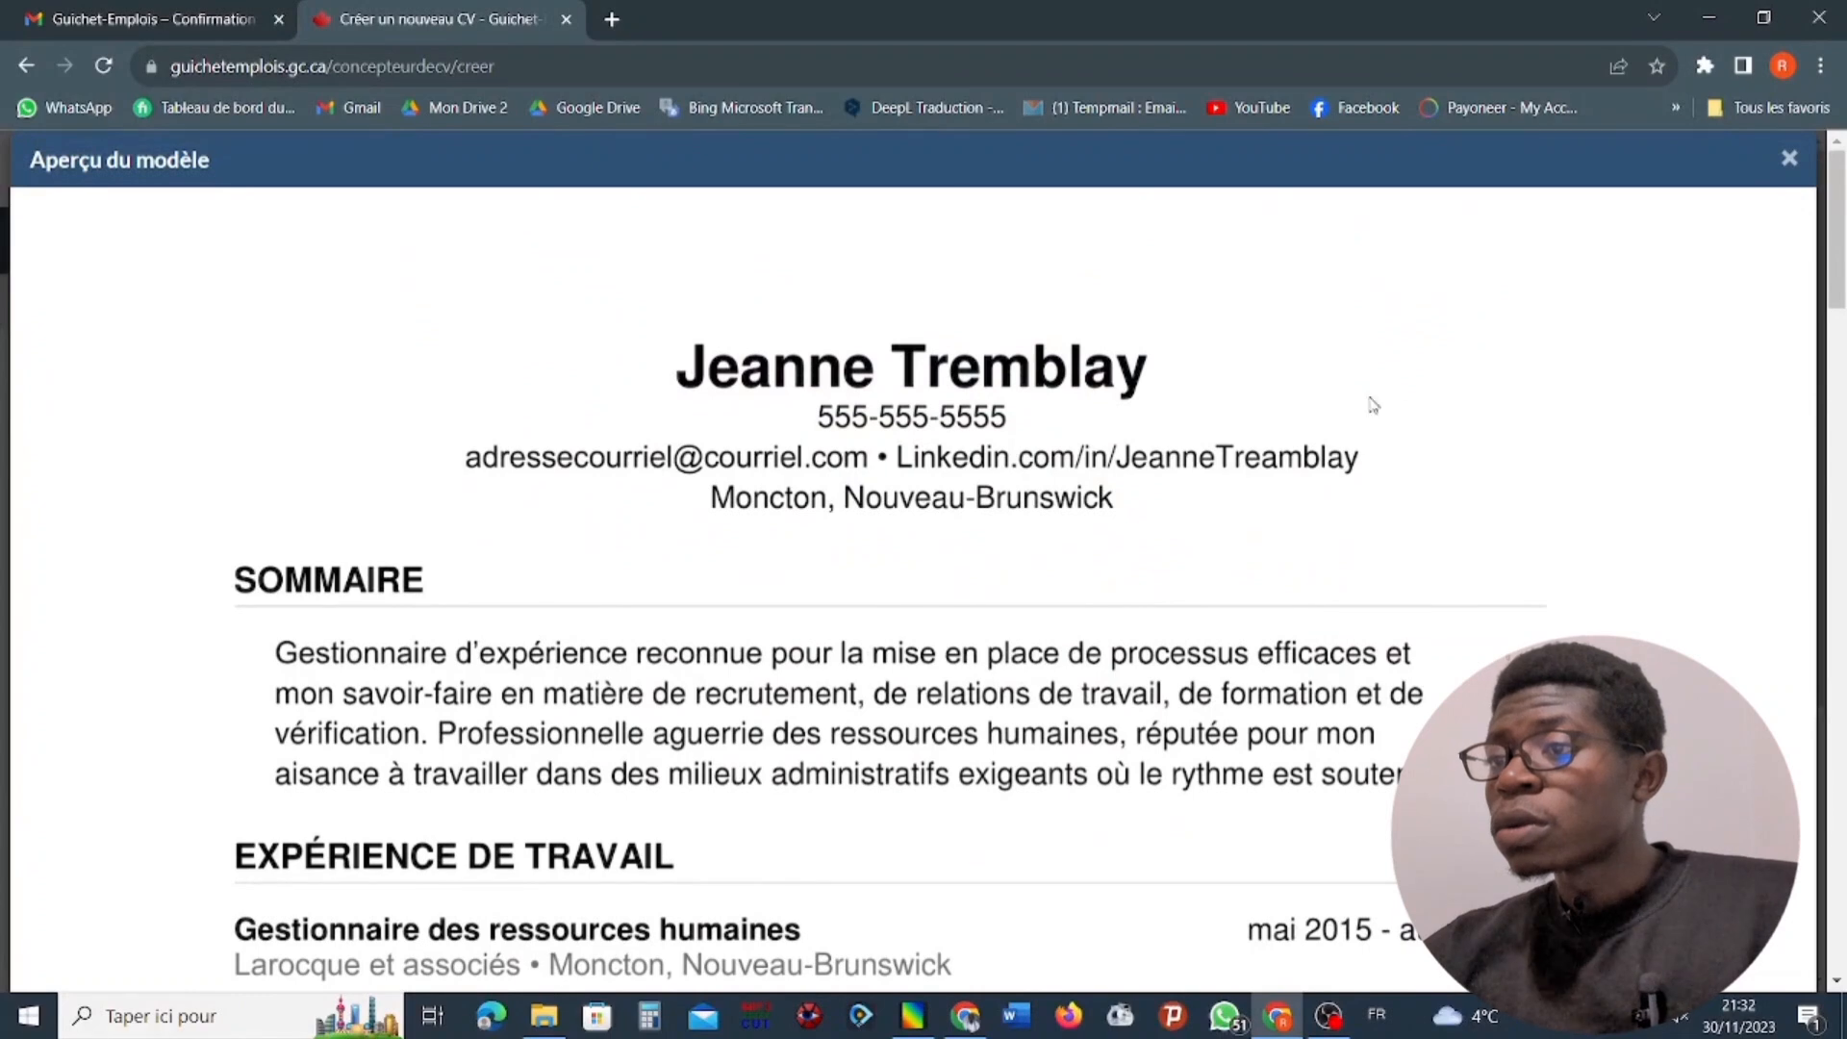
click(1787, 164)
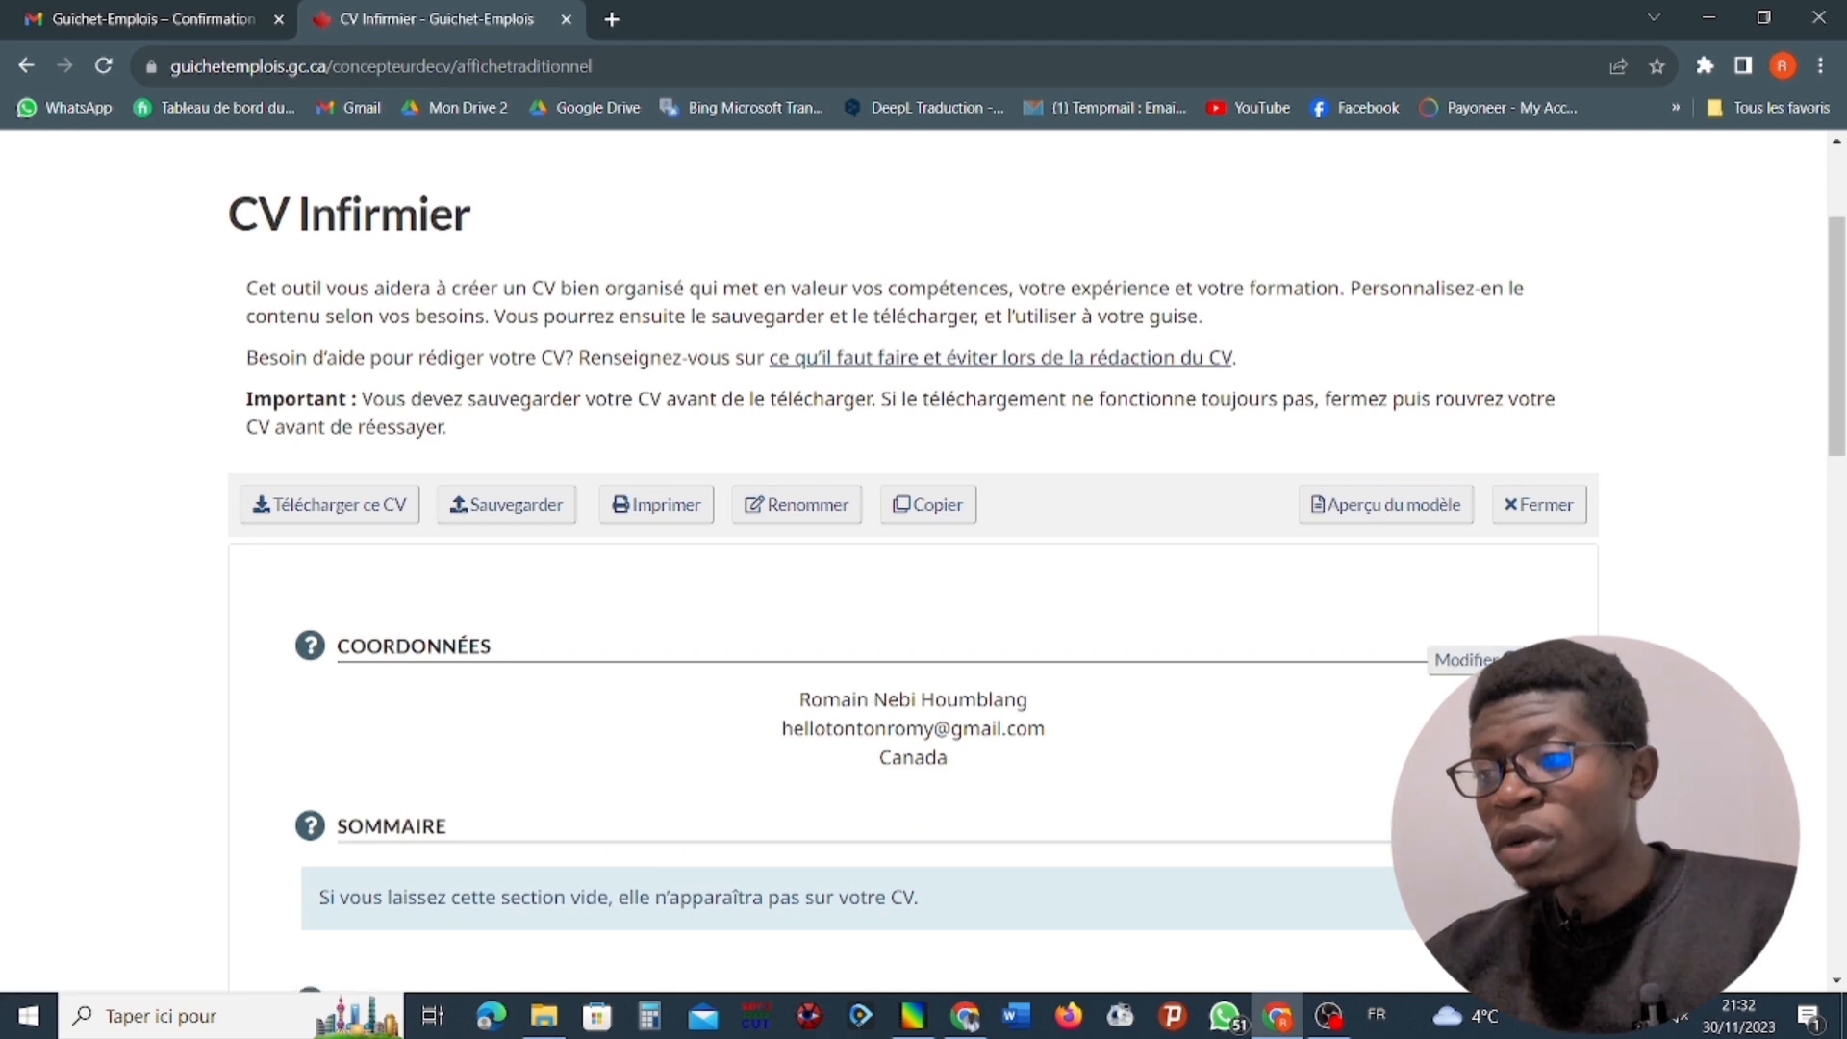
Open the contact details of the Infirmier CV for editing, ready to fill in the city.
click(1469, 659)
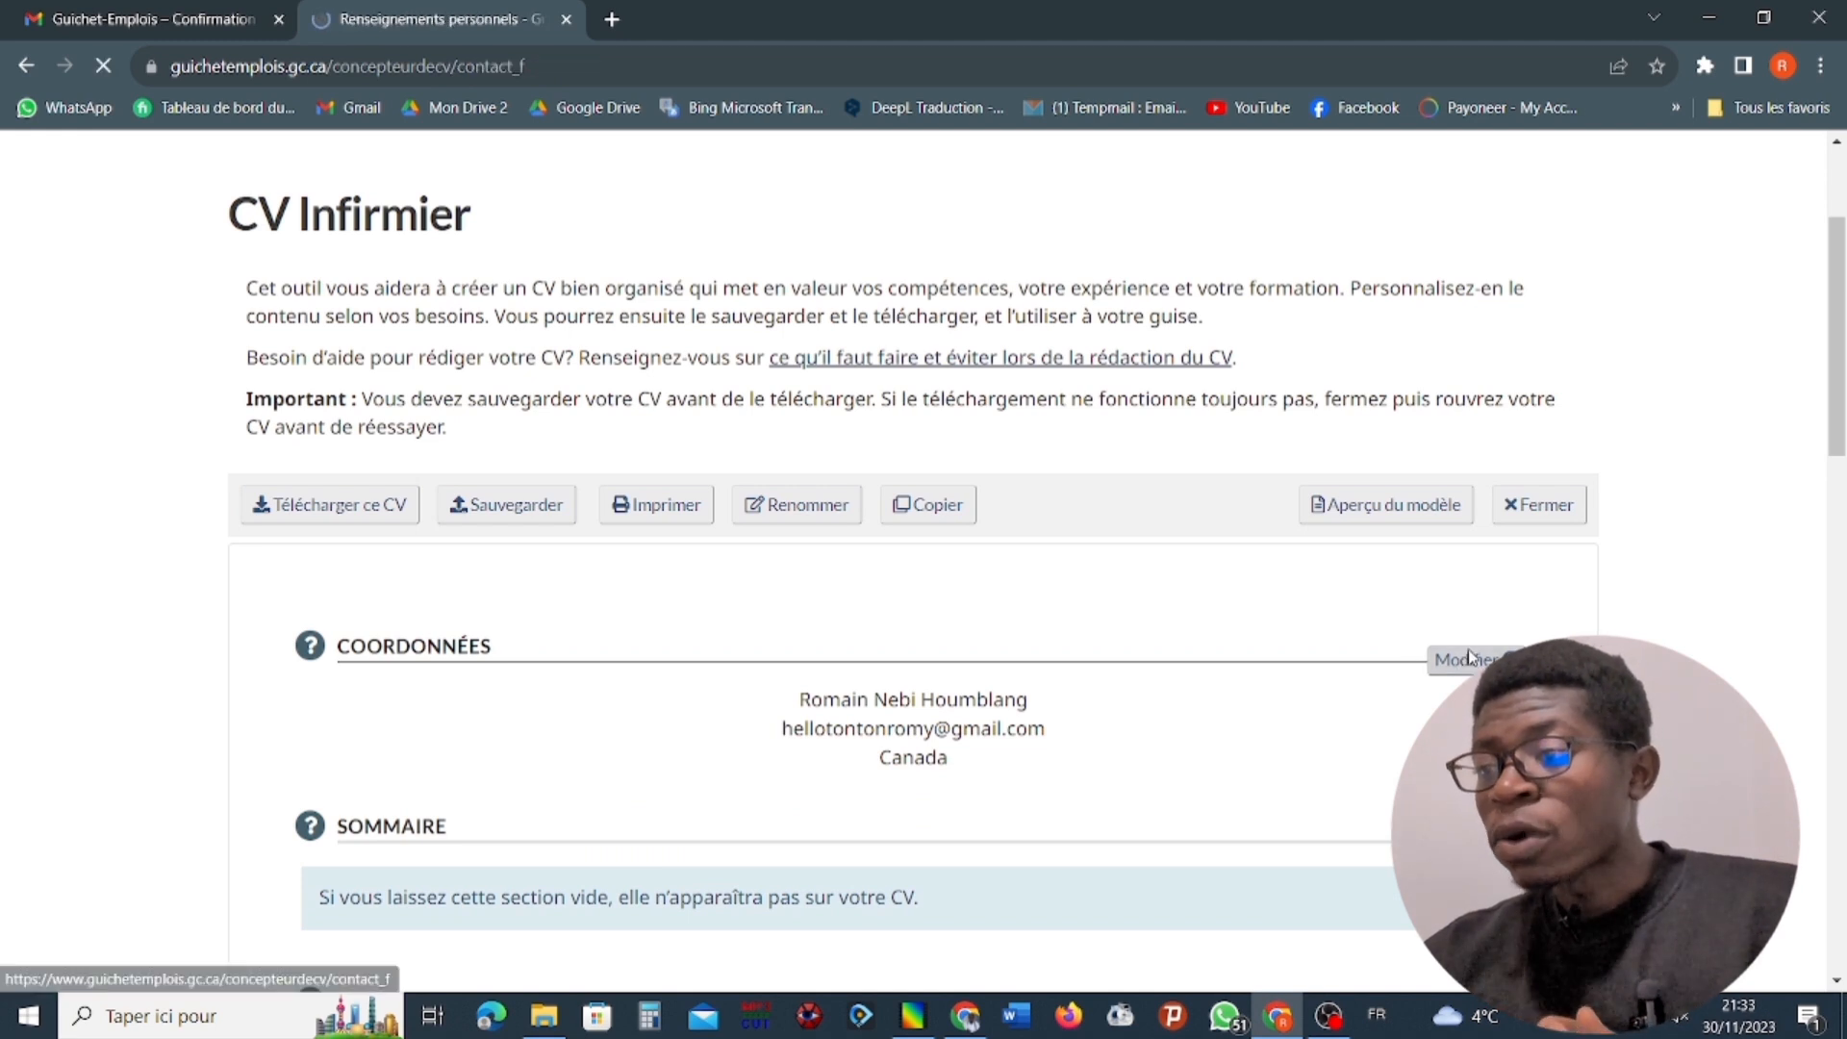
scroll(375, 769, down, 1)
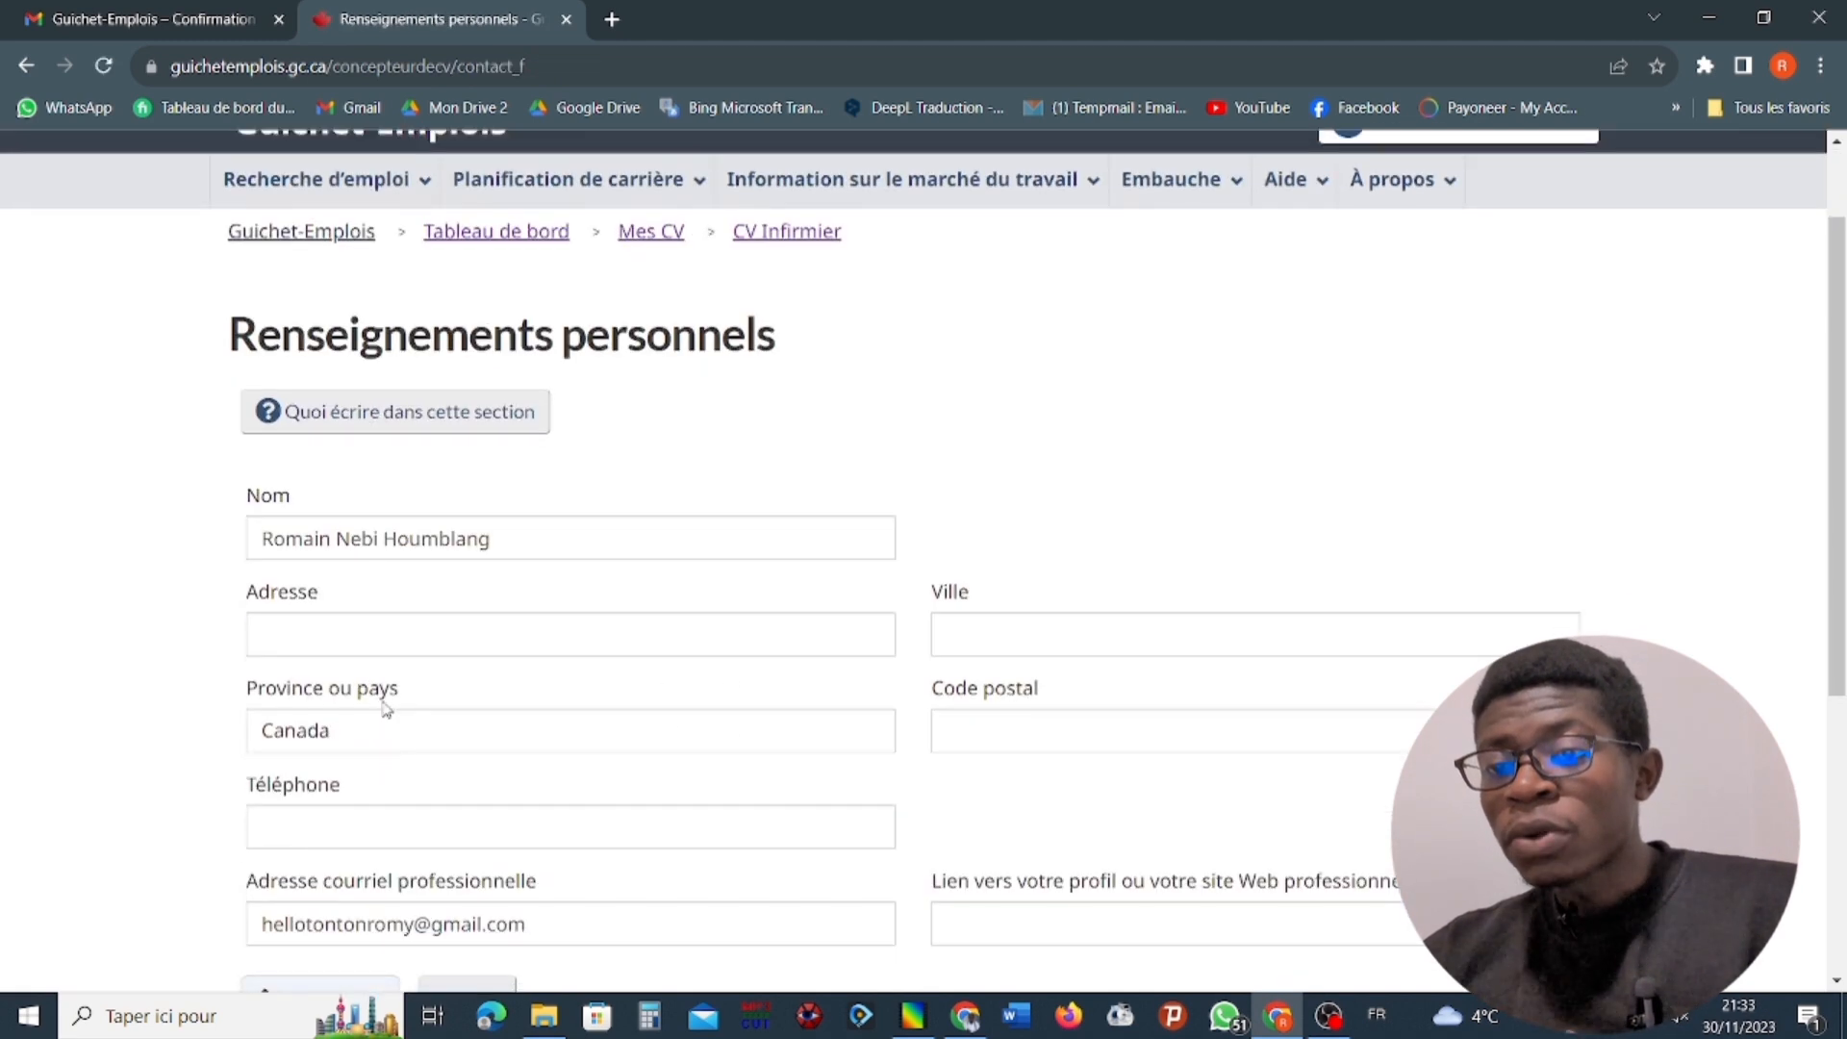
click(434, 642)
click(1073, 646)
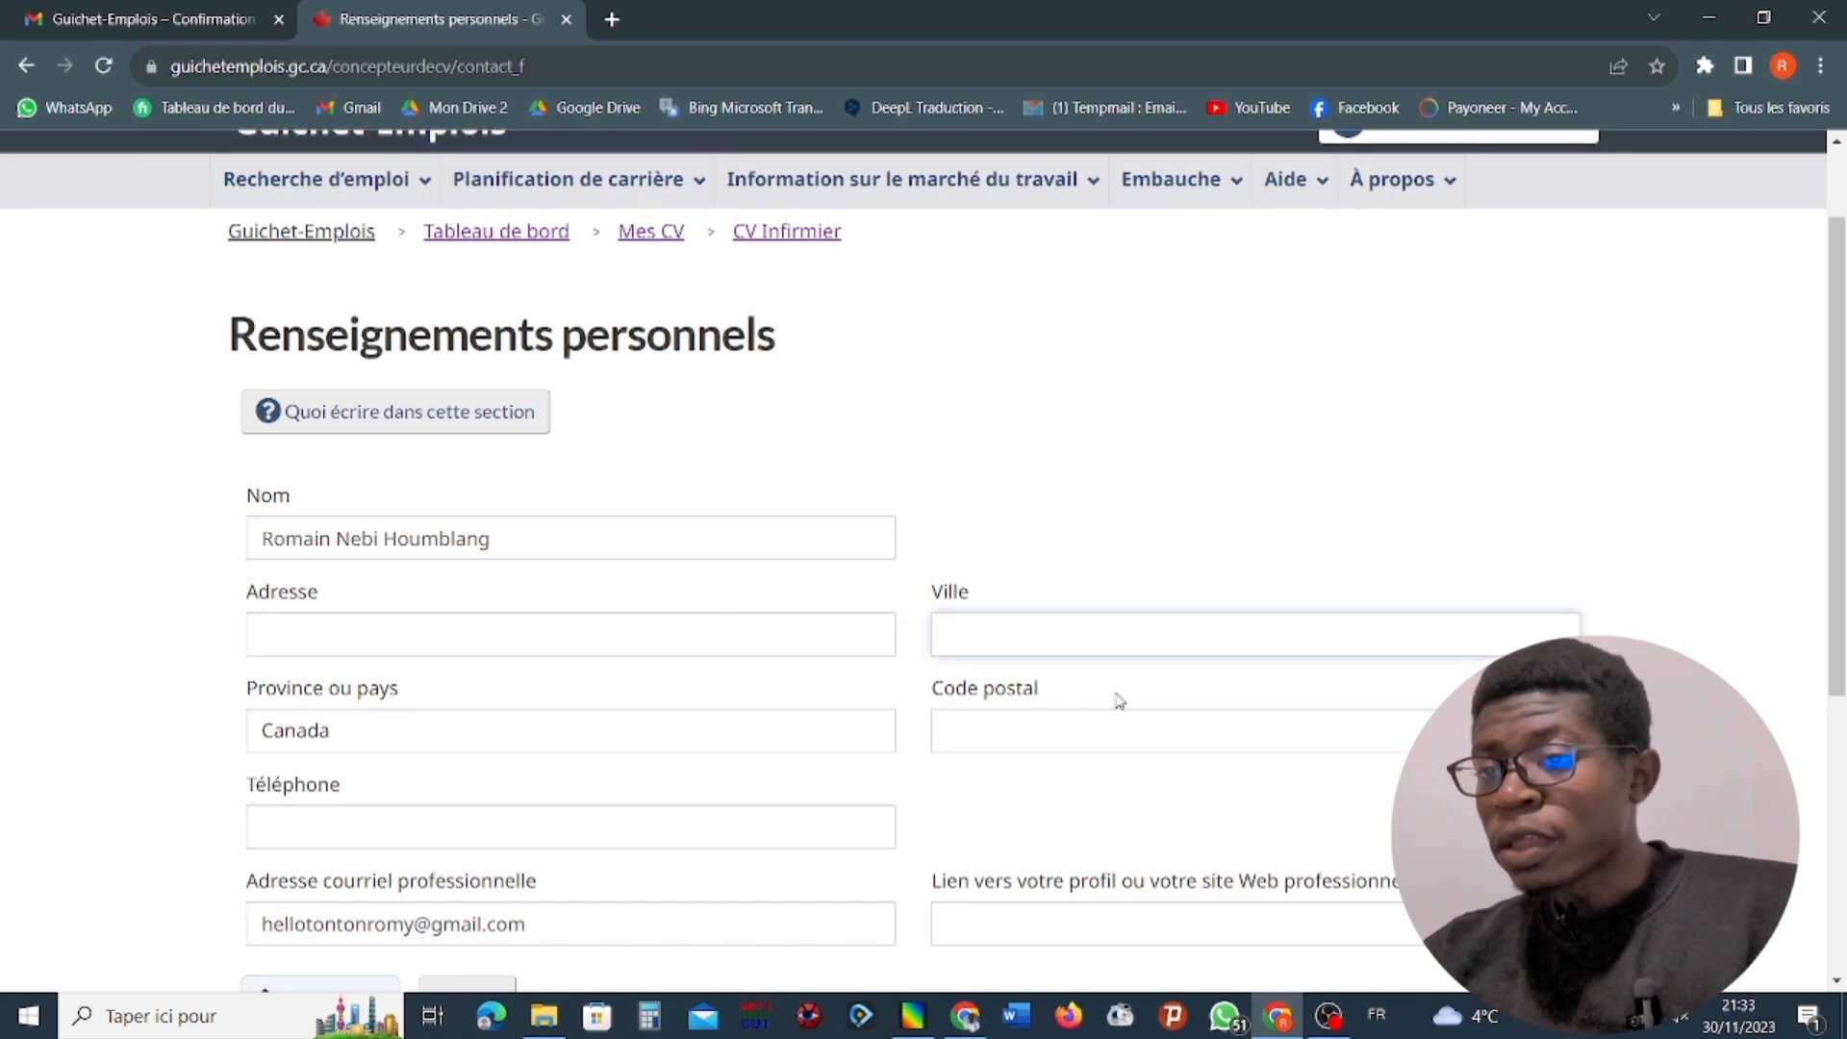
text(Sa)
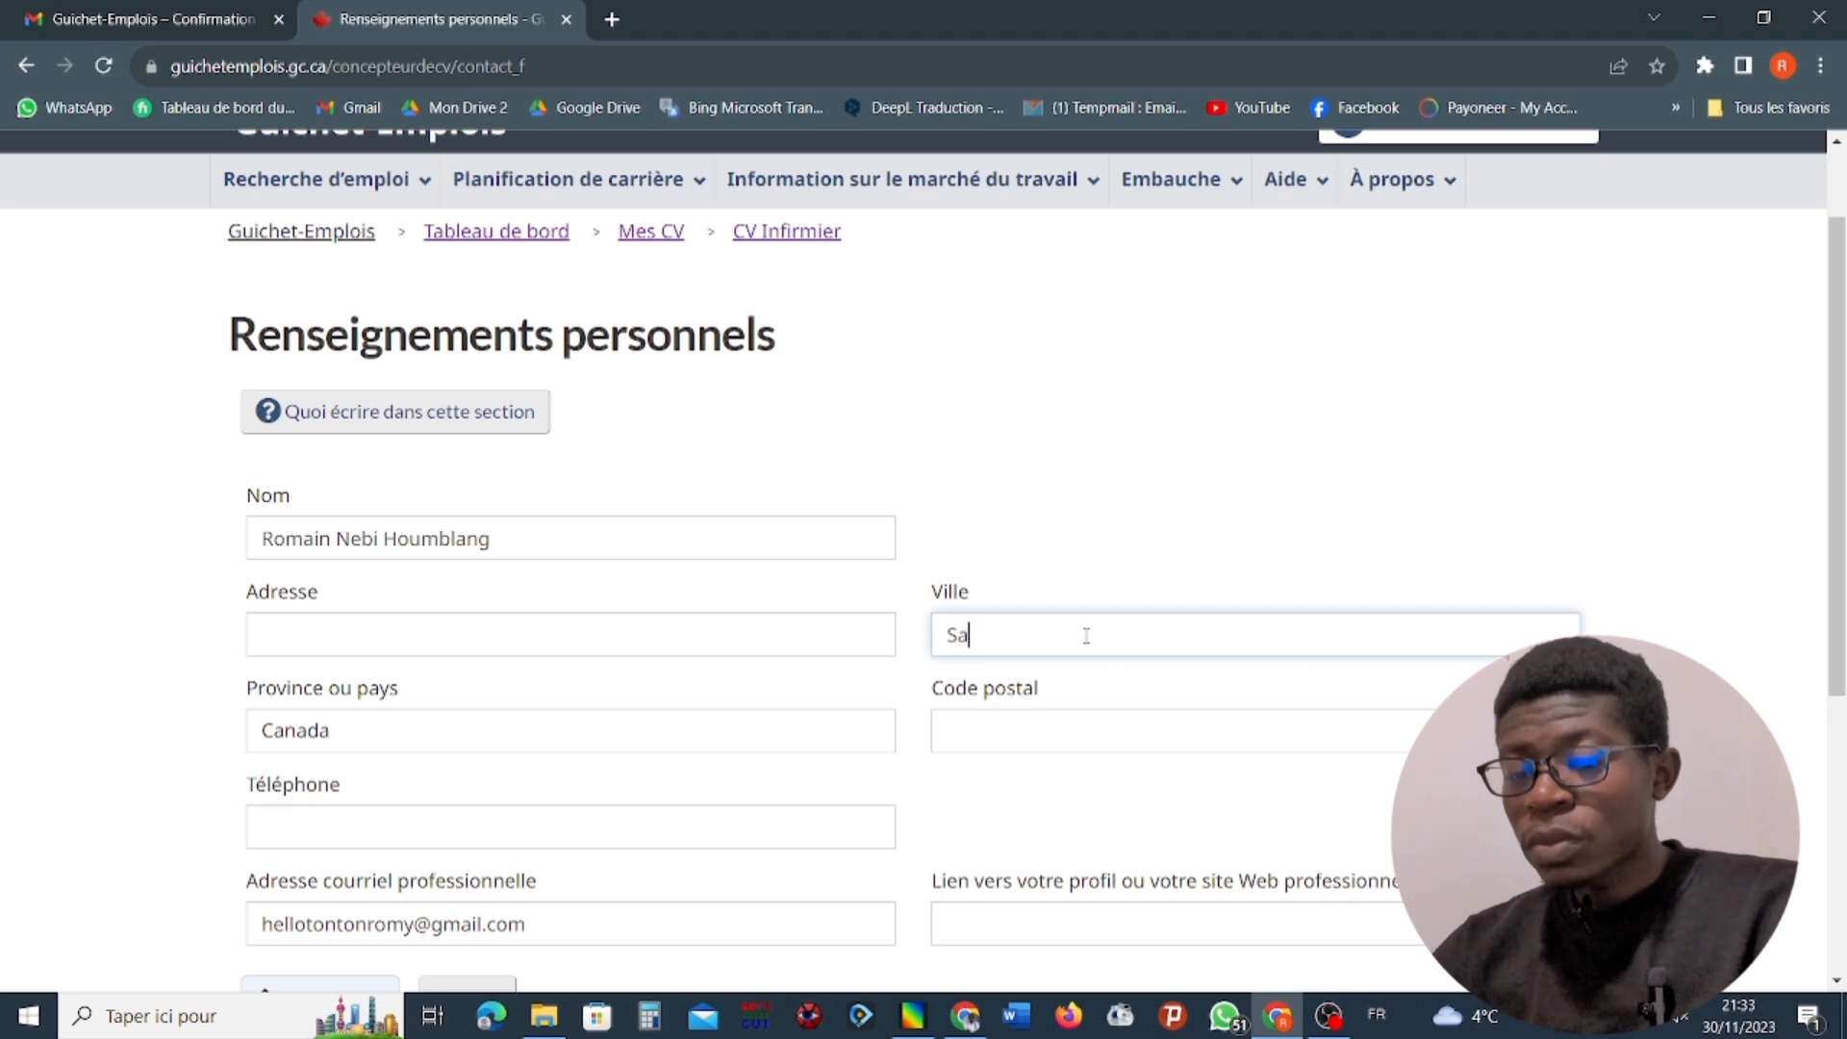
text(int)
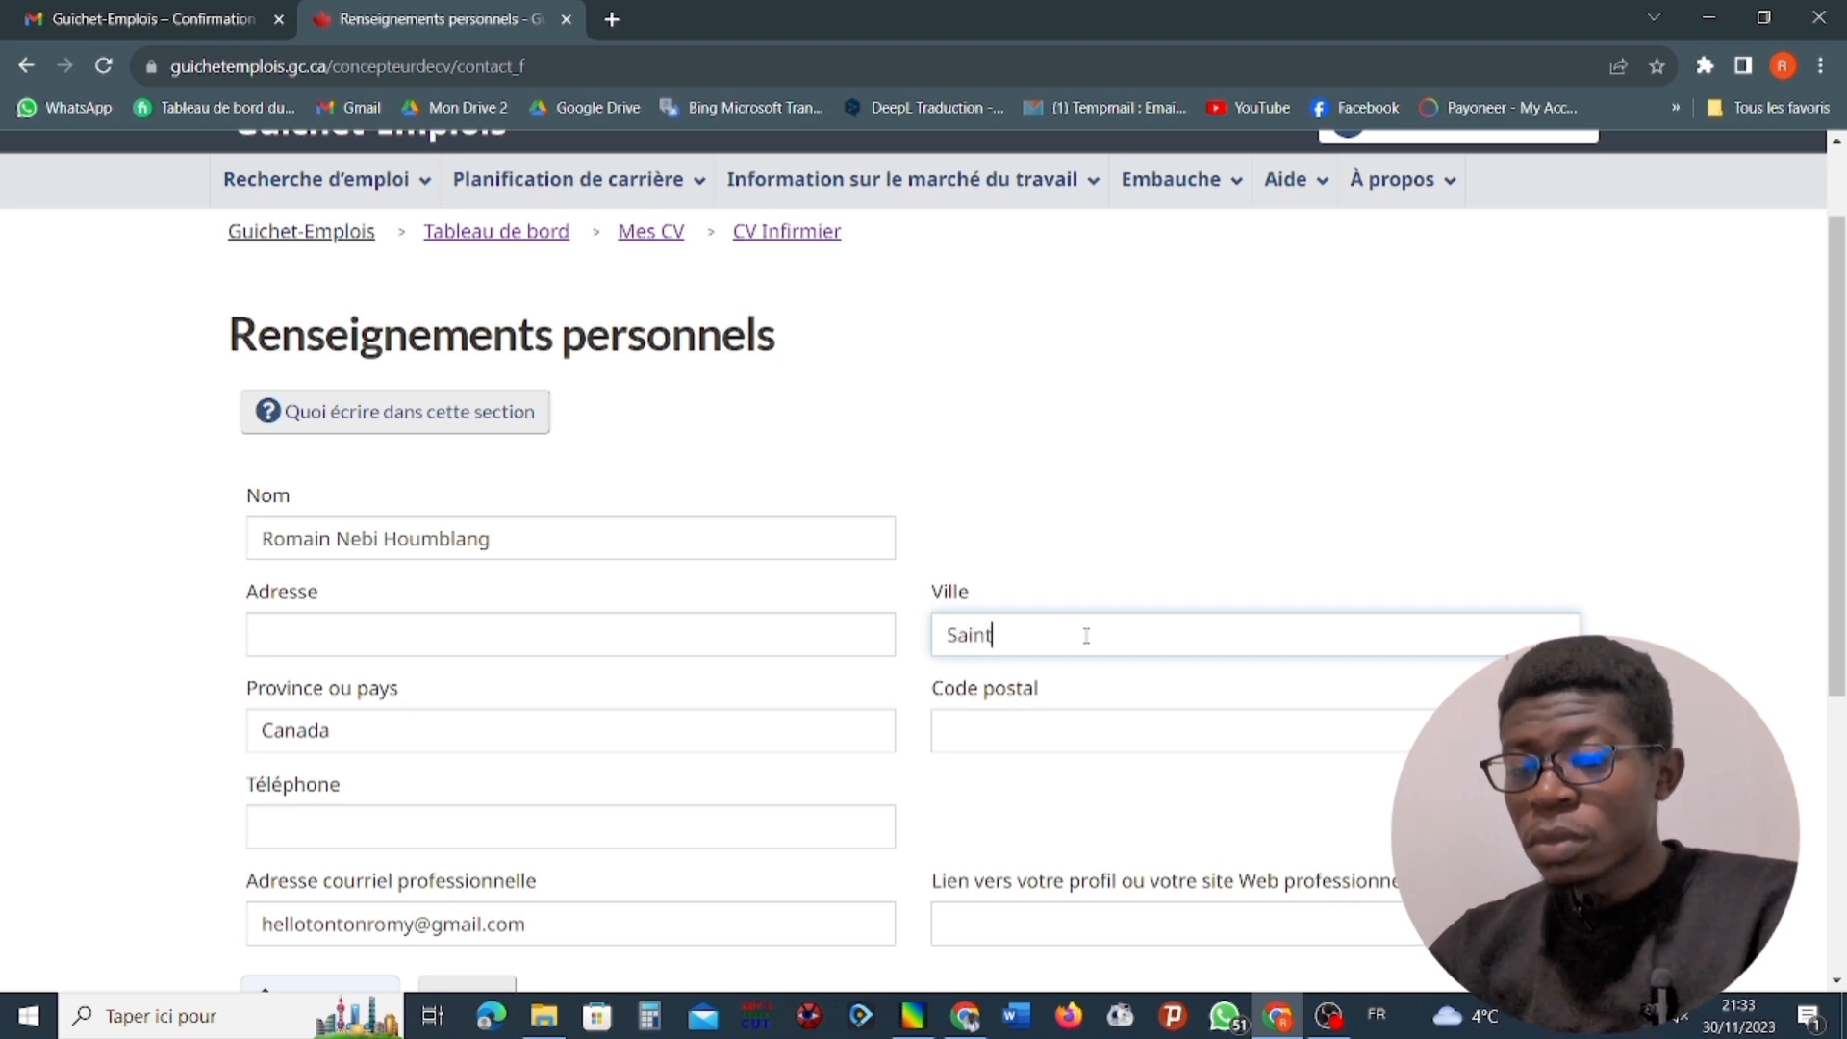
text(-J)
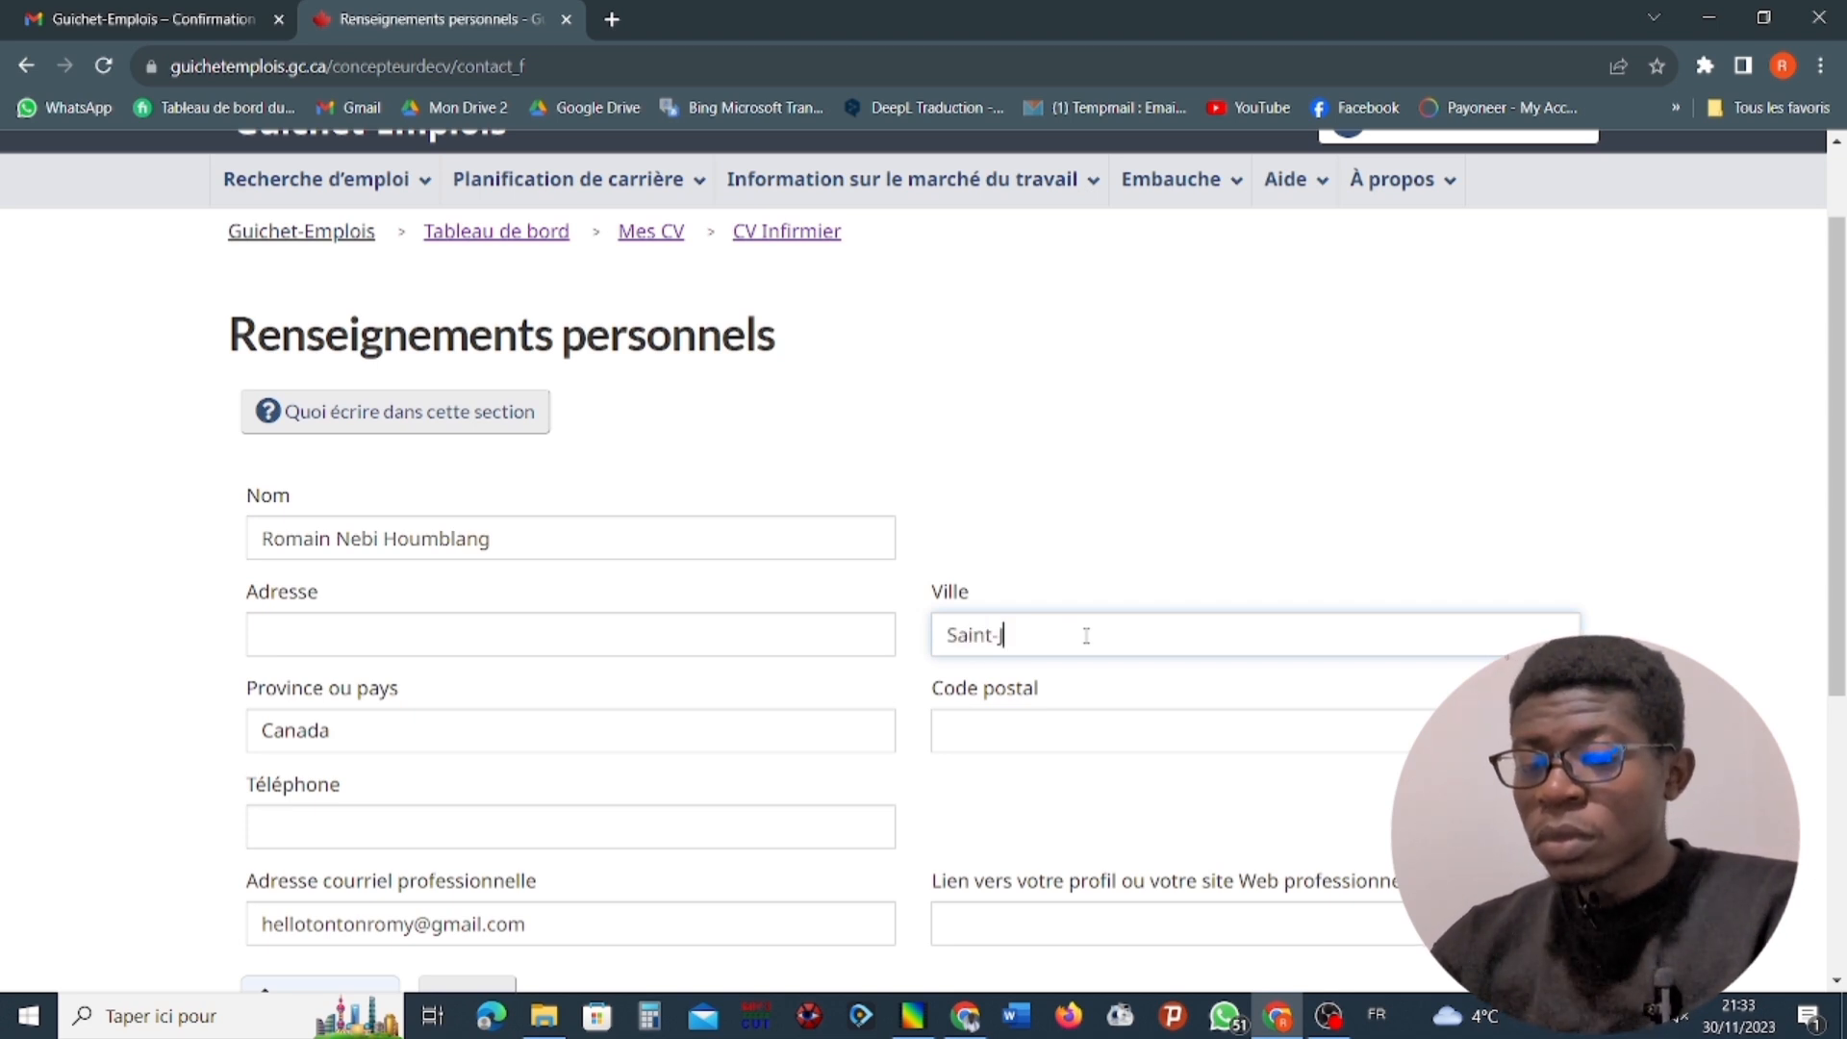
text(ean sur)
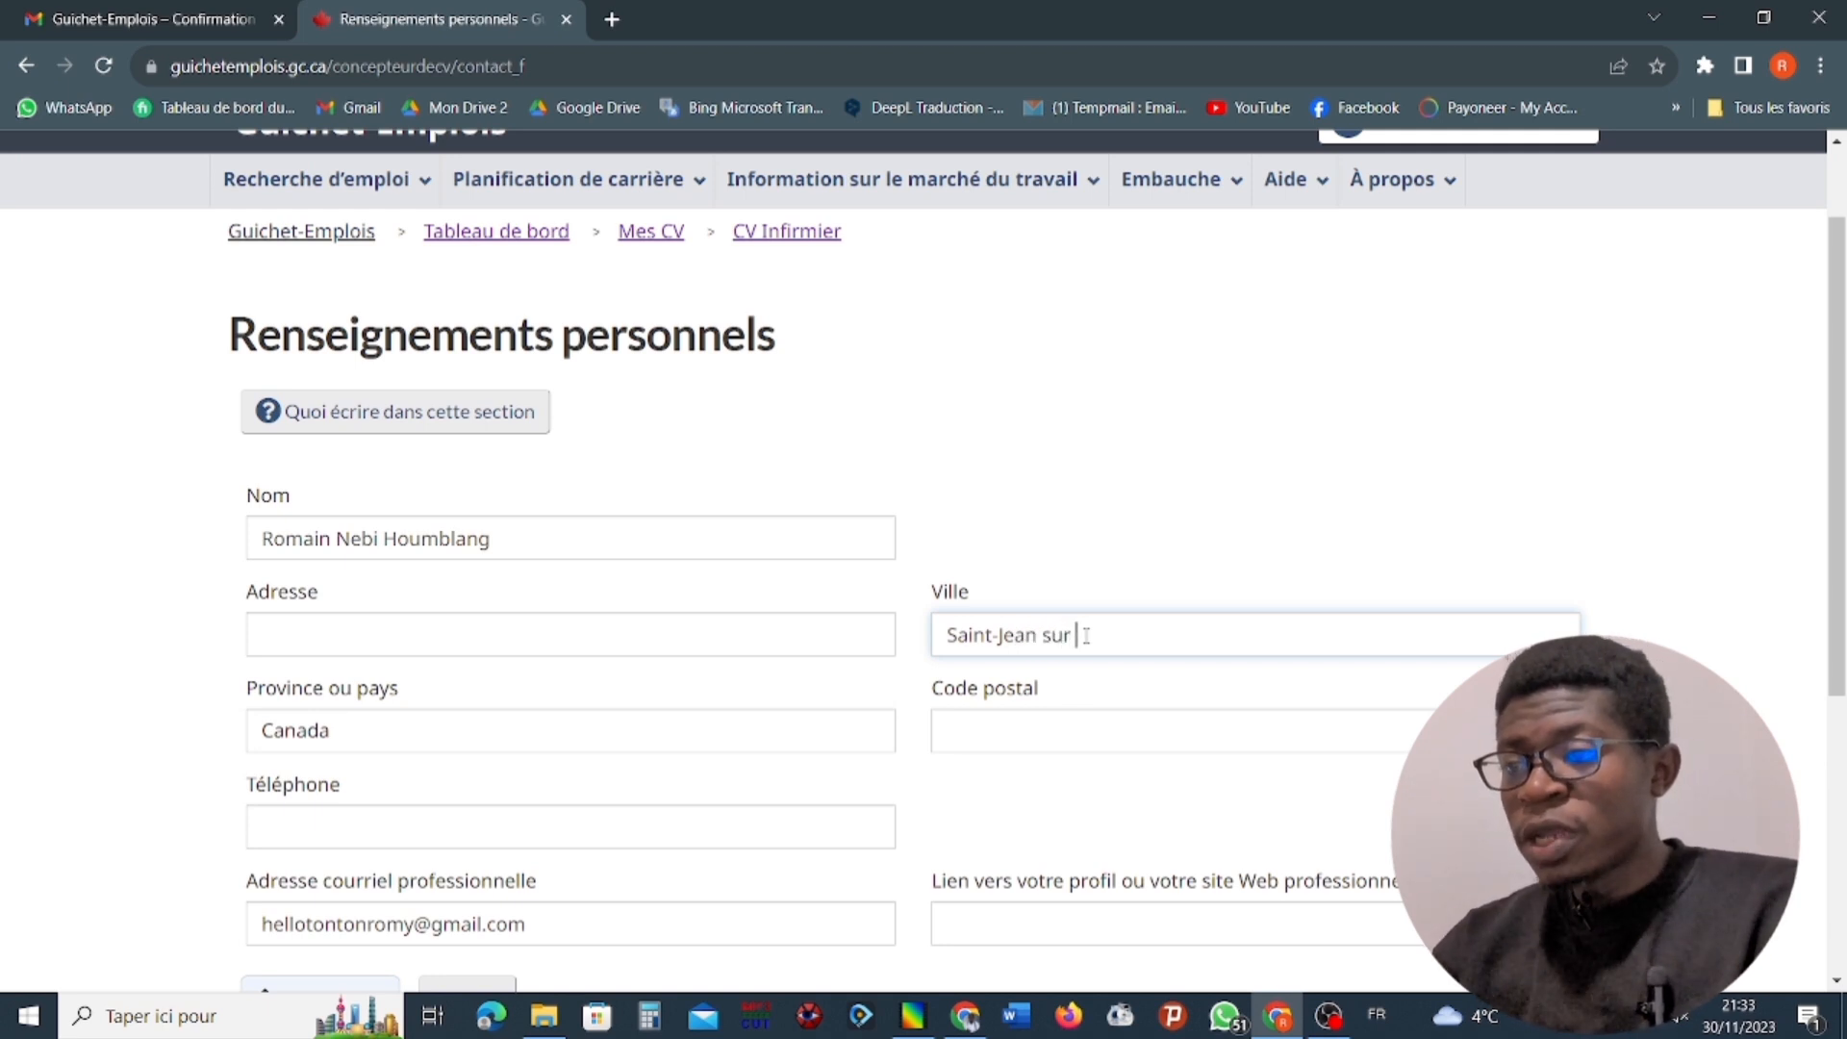
key(BackSpace)
key(BackSpace)
key(BackSpace)
key(BackSpace)
key(BackSpace)
key(BackSpace)
key(BackSpace)
key(BackSpace)
key(BackSpace)
key(BackSpace)
key(BackSpace)
key(BackSpace)
key(BackSpace)
key(BackSpace)
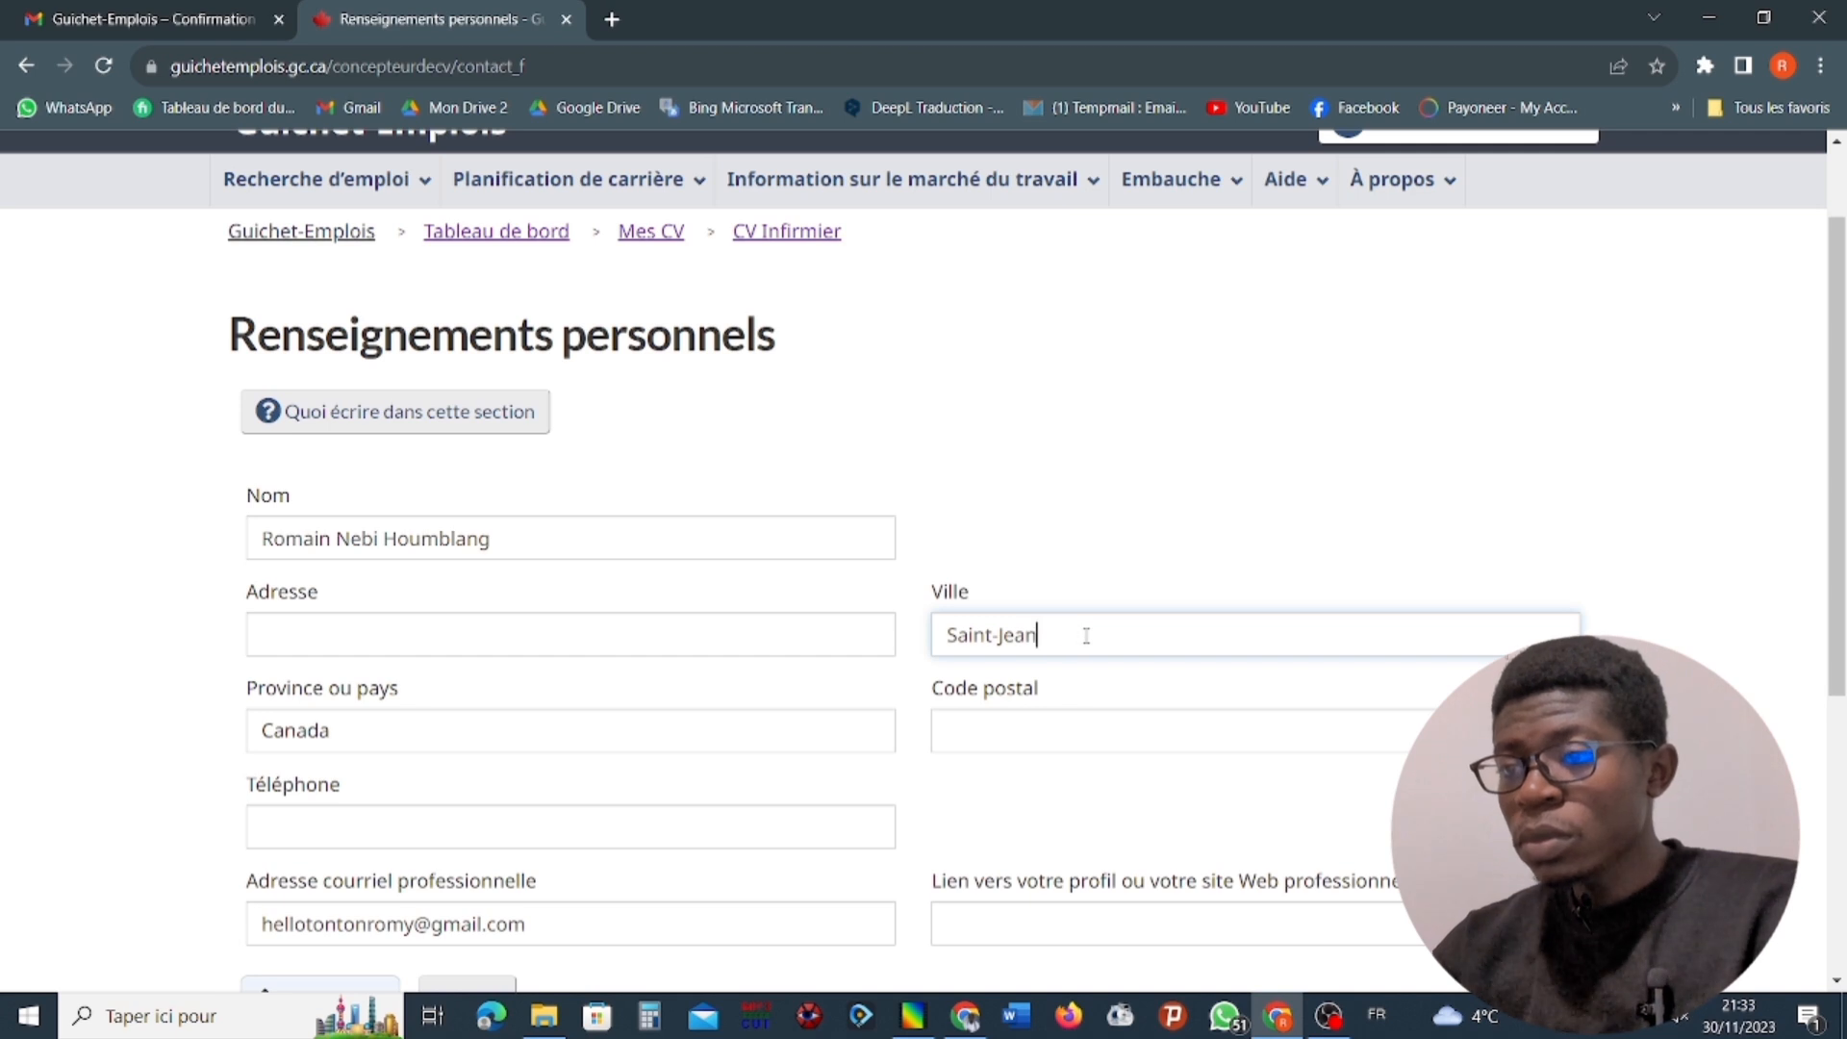
Enter Quebec as the city, leave the phone number blank, and save the contact details.
text(Quebec)
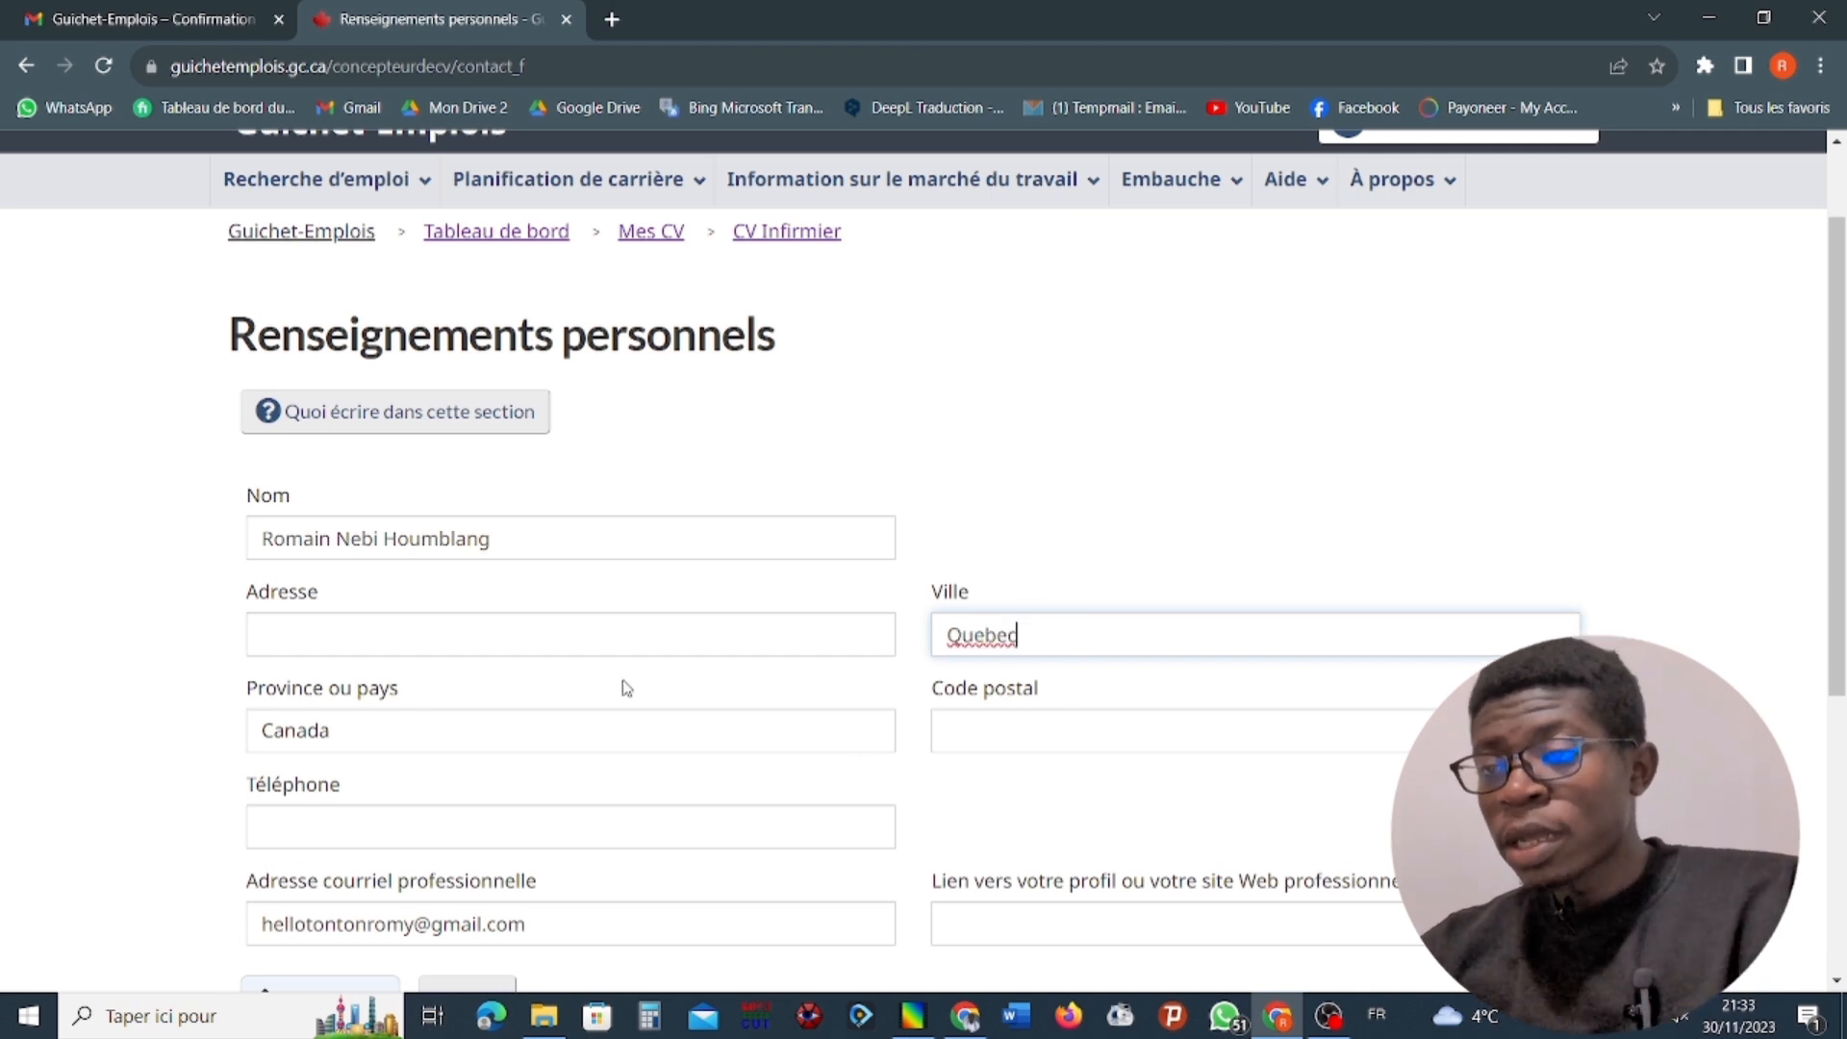
scroll(622, 687, down, 2)
click(642, 579)
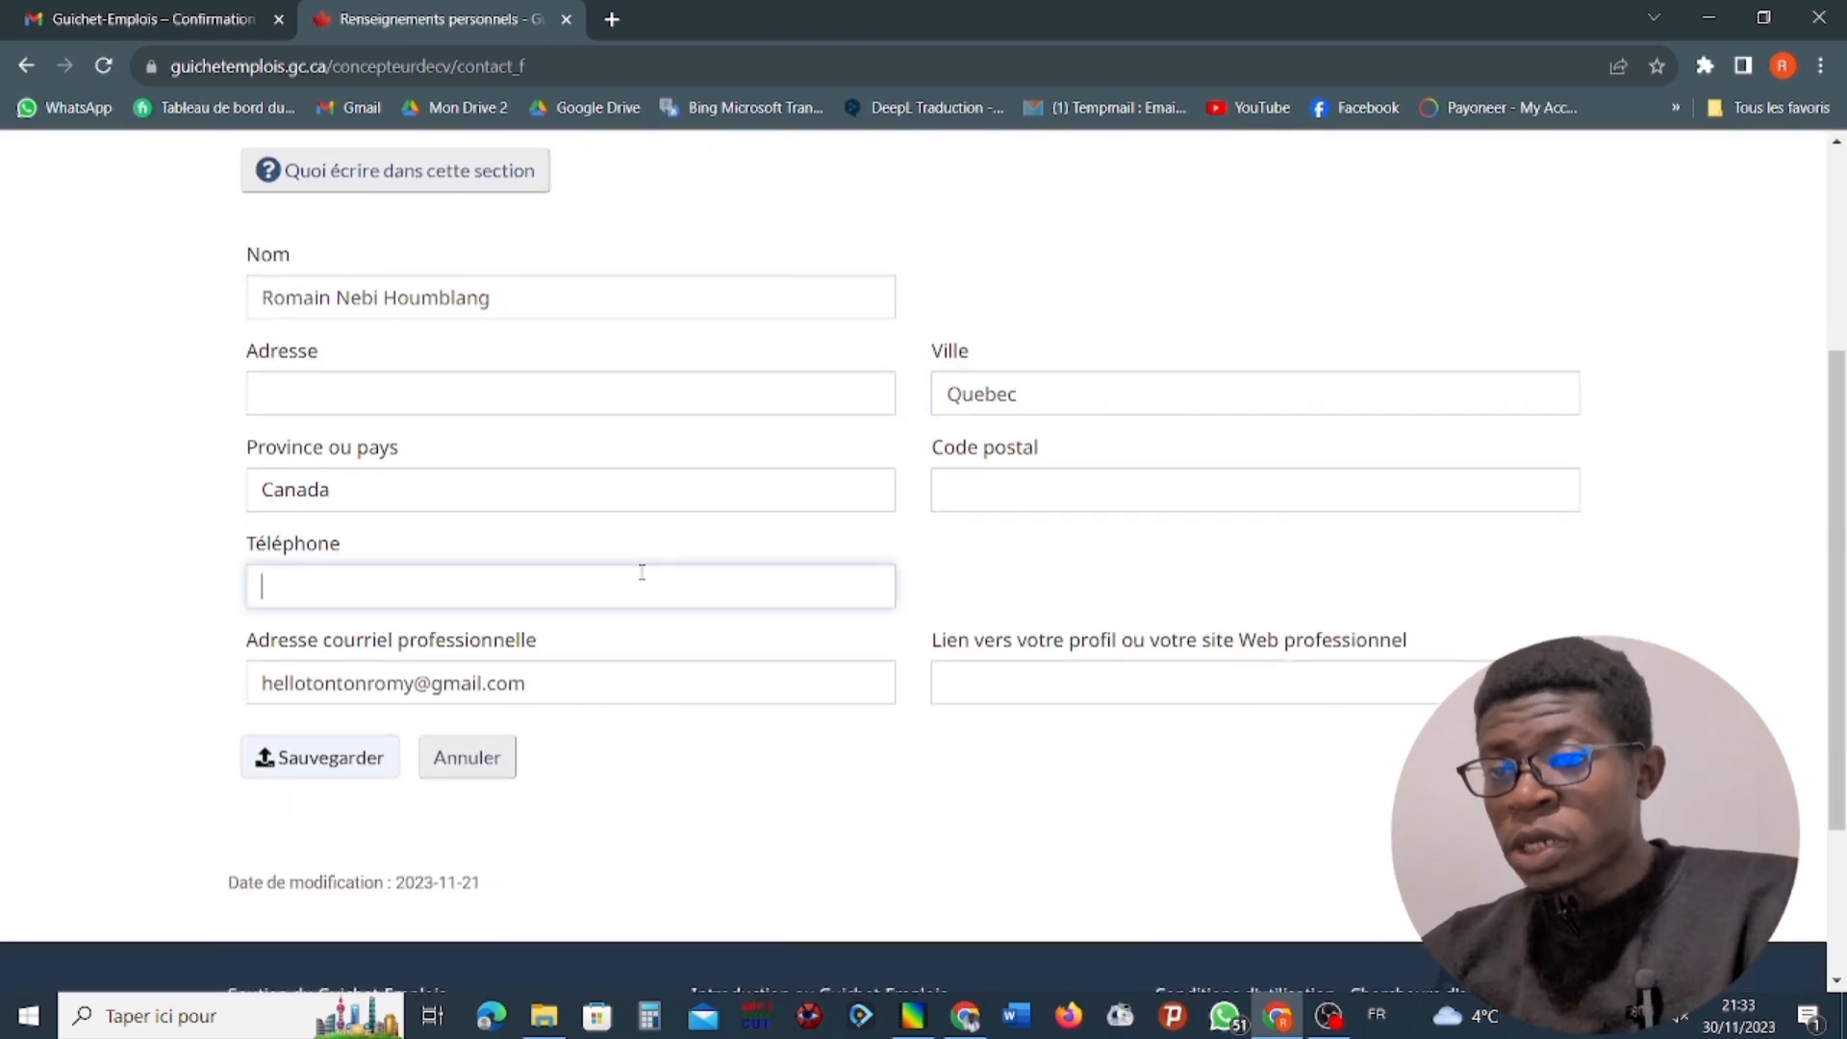
scroll(569, 577, down, 2)
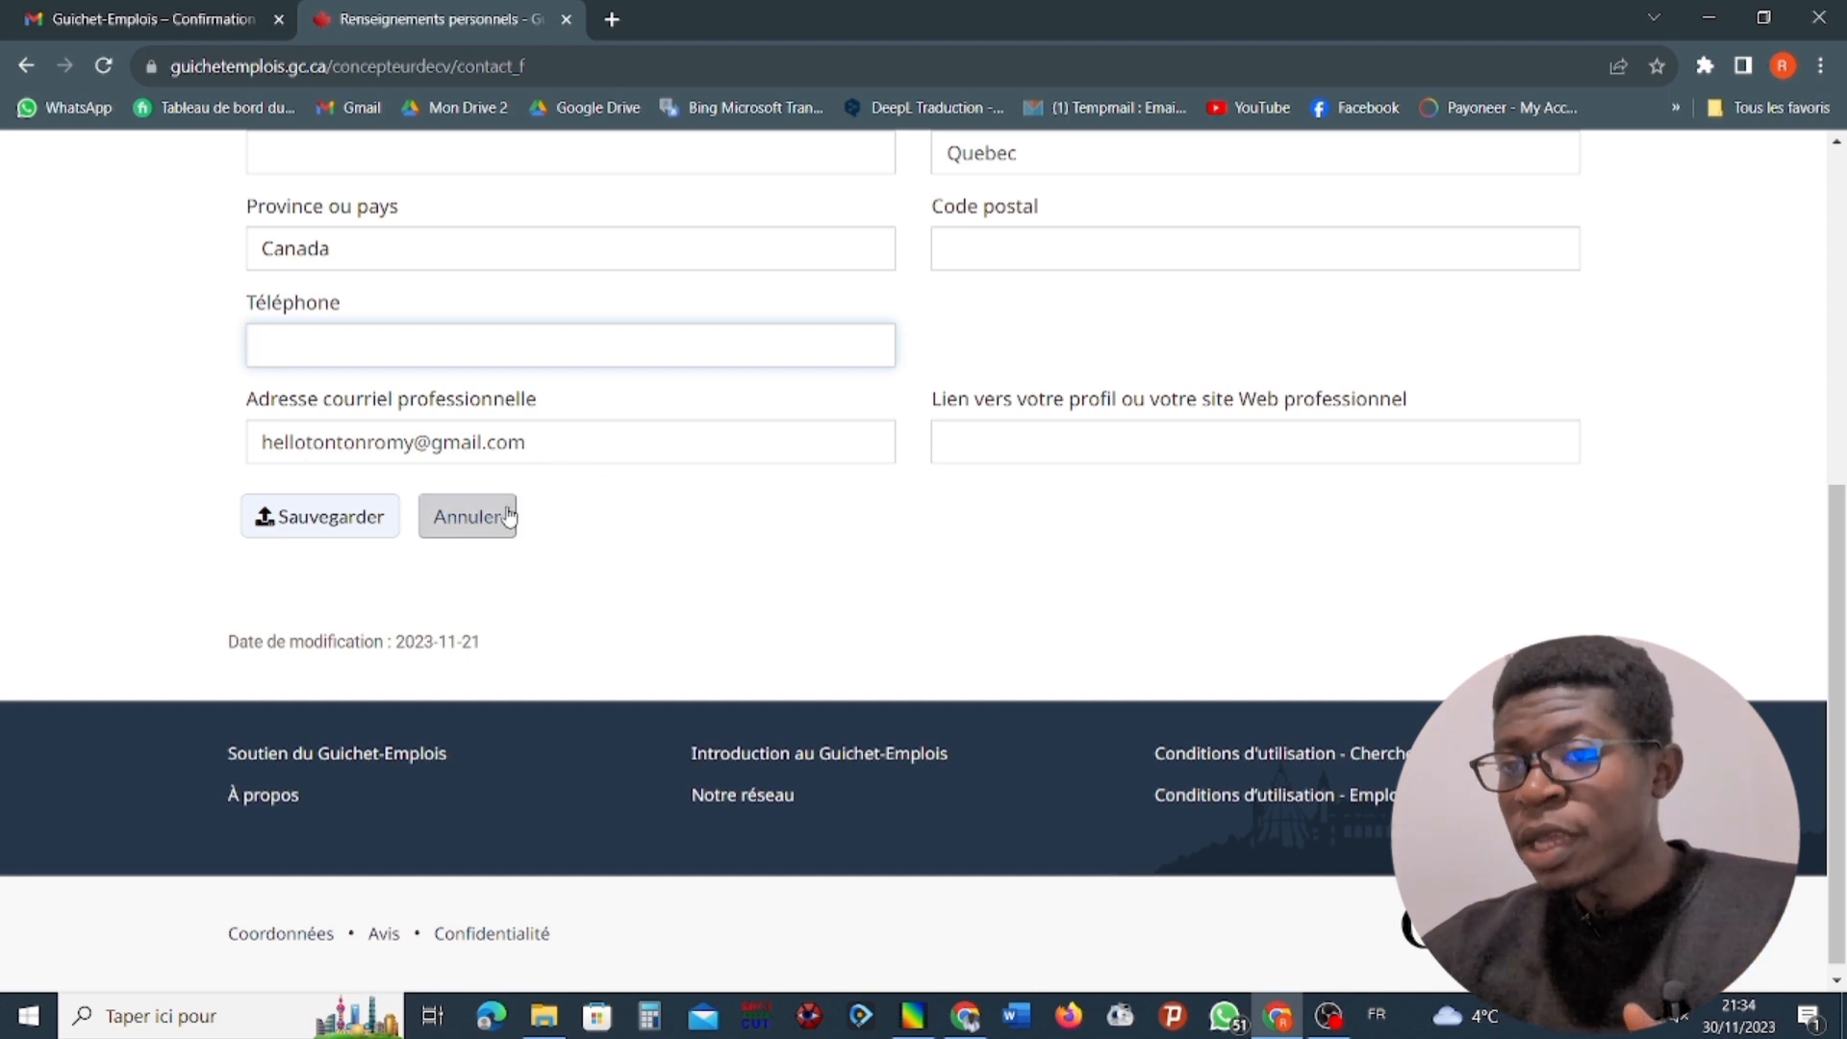
scroll(505, 519, up, 6)
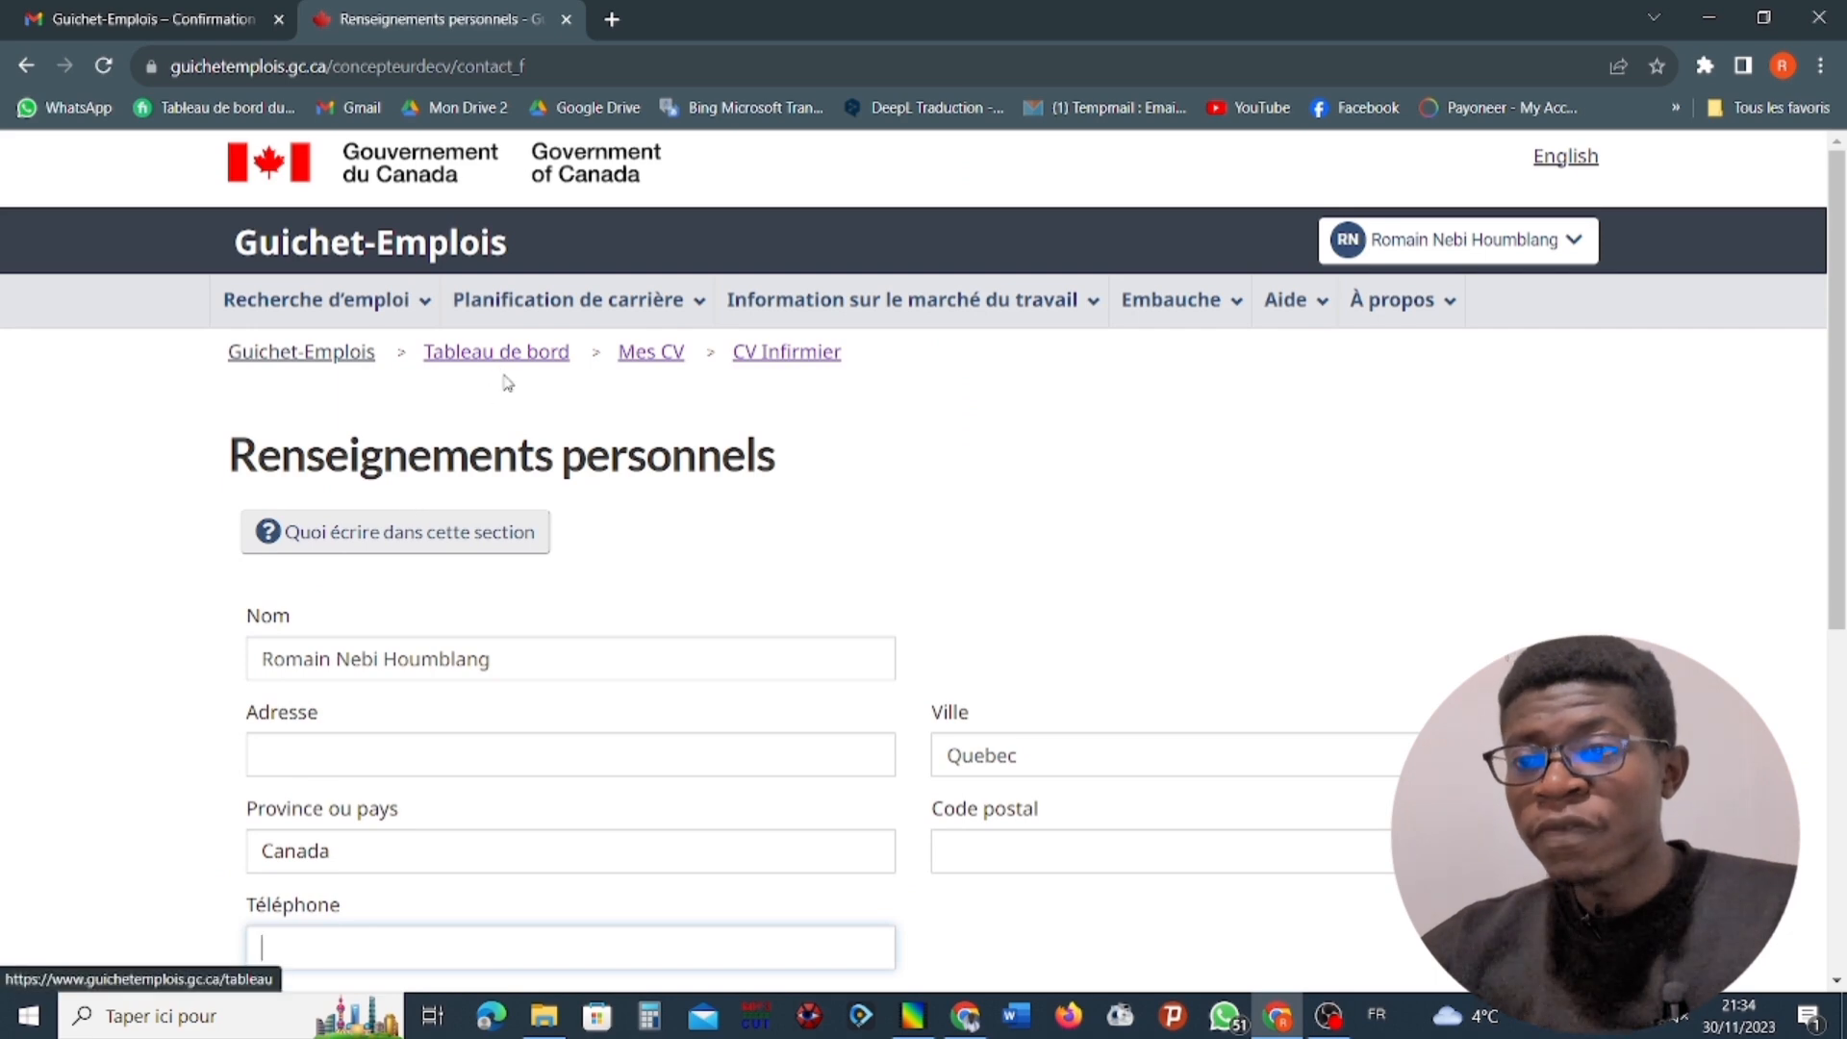
scroll(501, 395, down, 6)
click(304, 507)
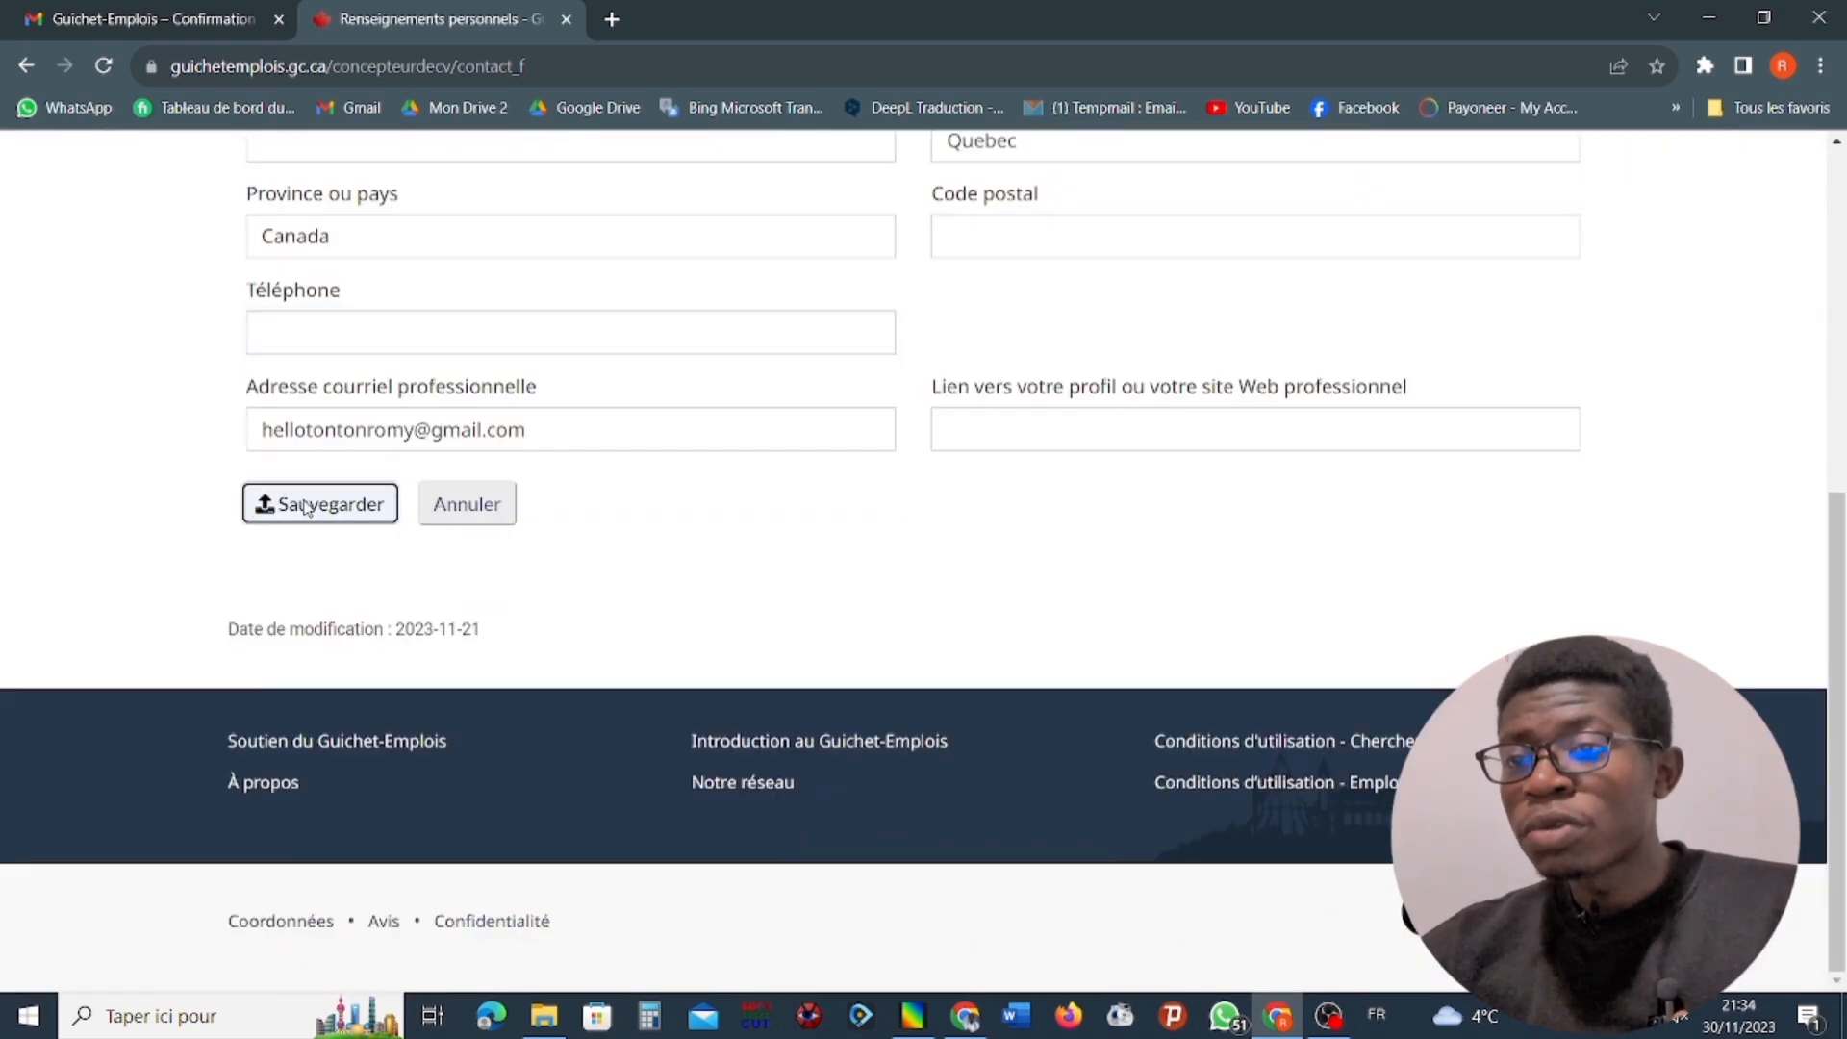
Start adding a description to the Sommaire section of the Infirmier CV.
scroll(519, 462, down, 6)
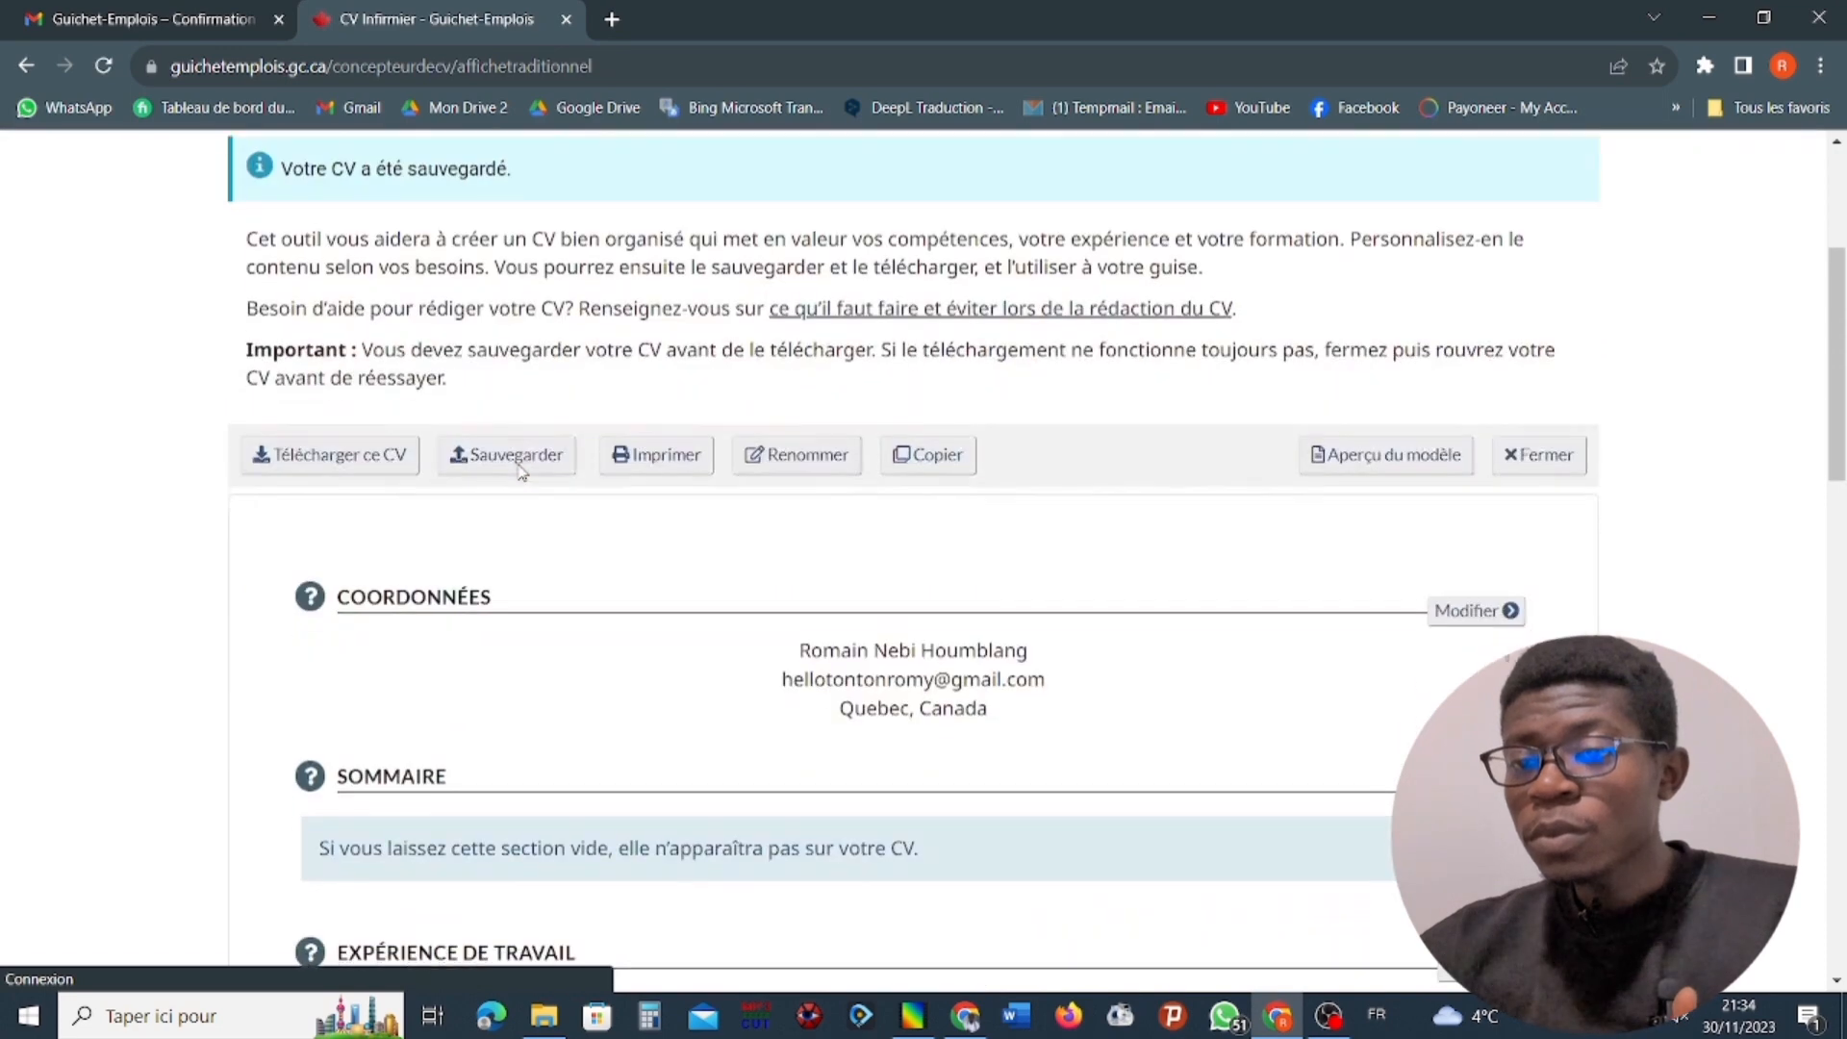
scroll(544, 588, down, 1)
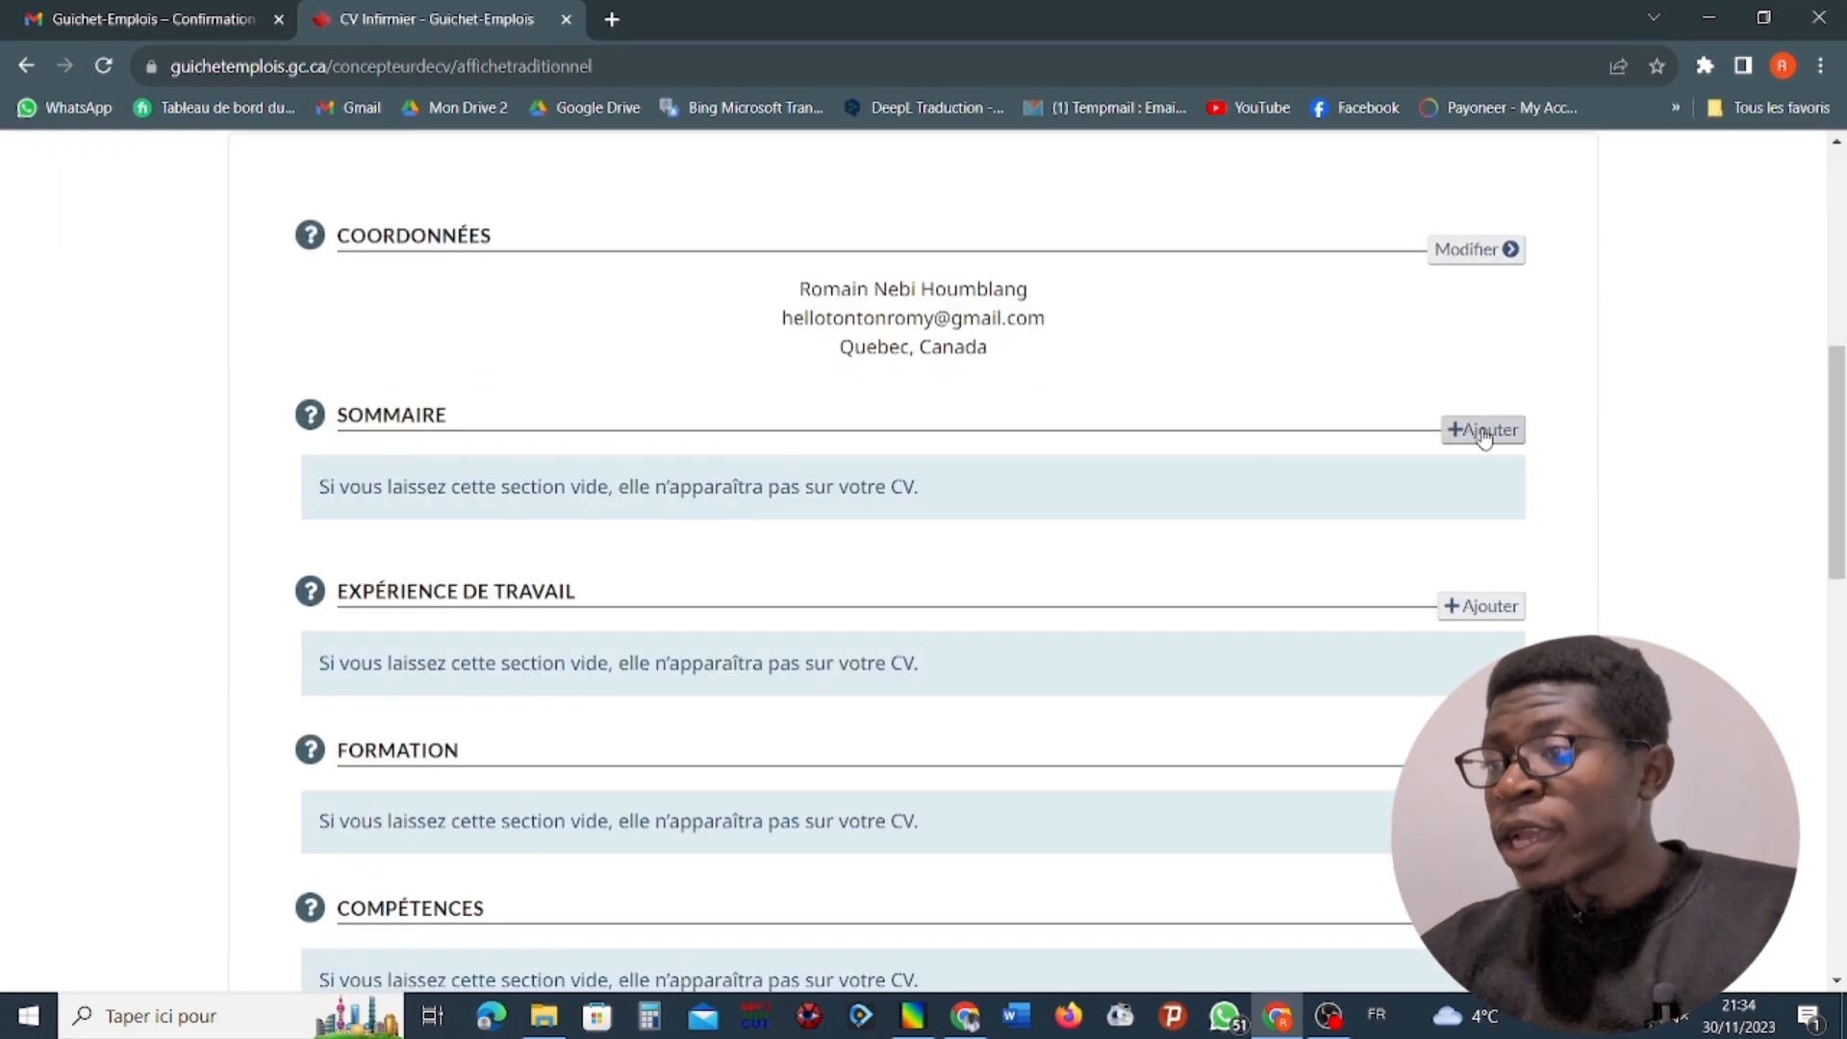
drag(1478, 429, 829, 515)
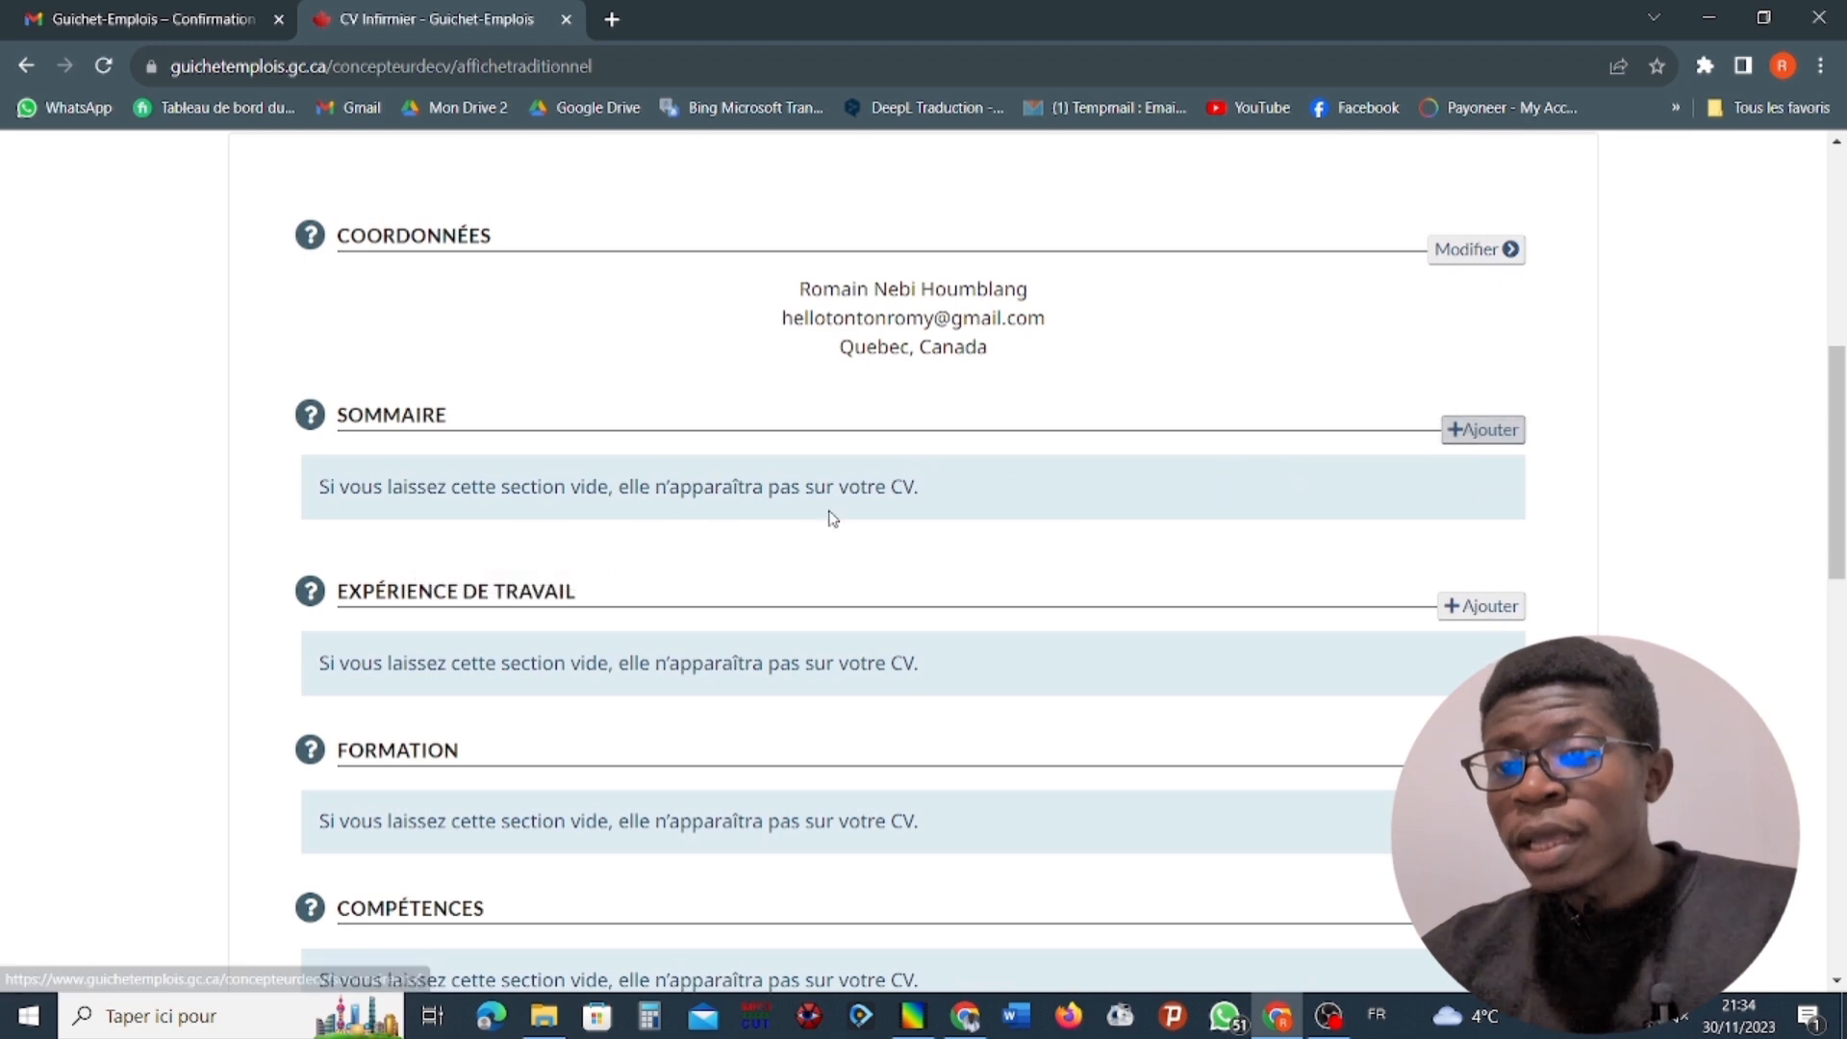
click(1479, 430)
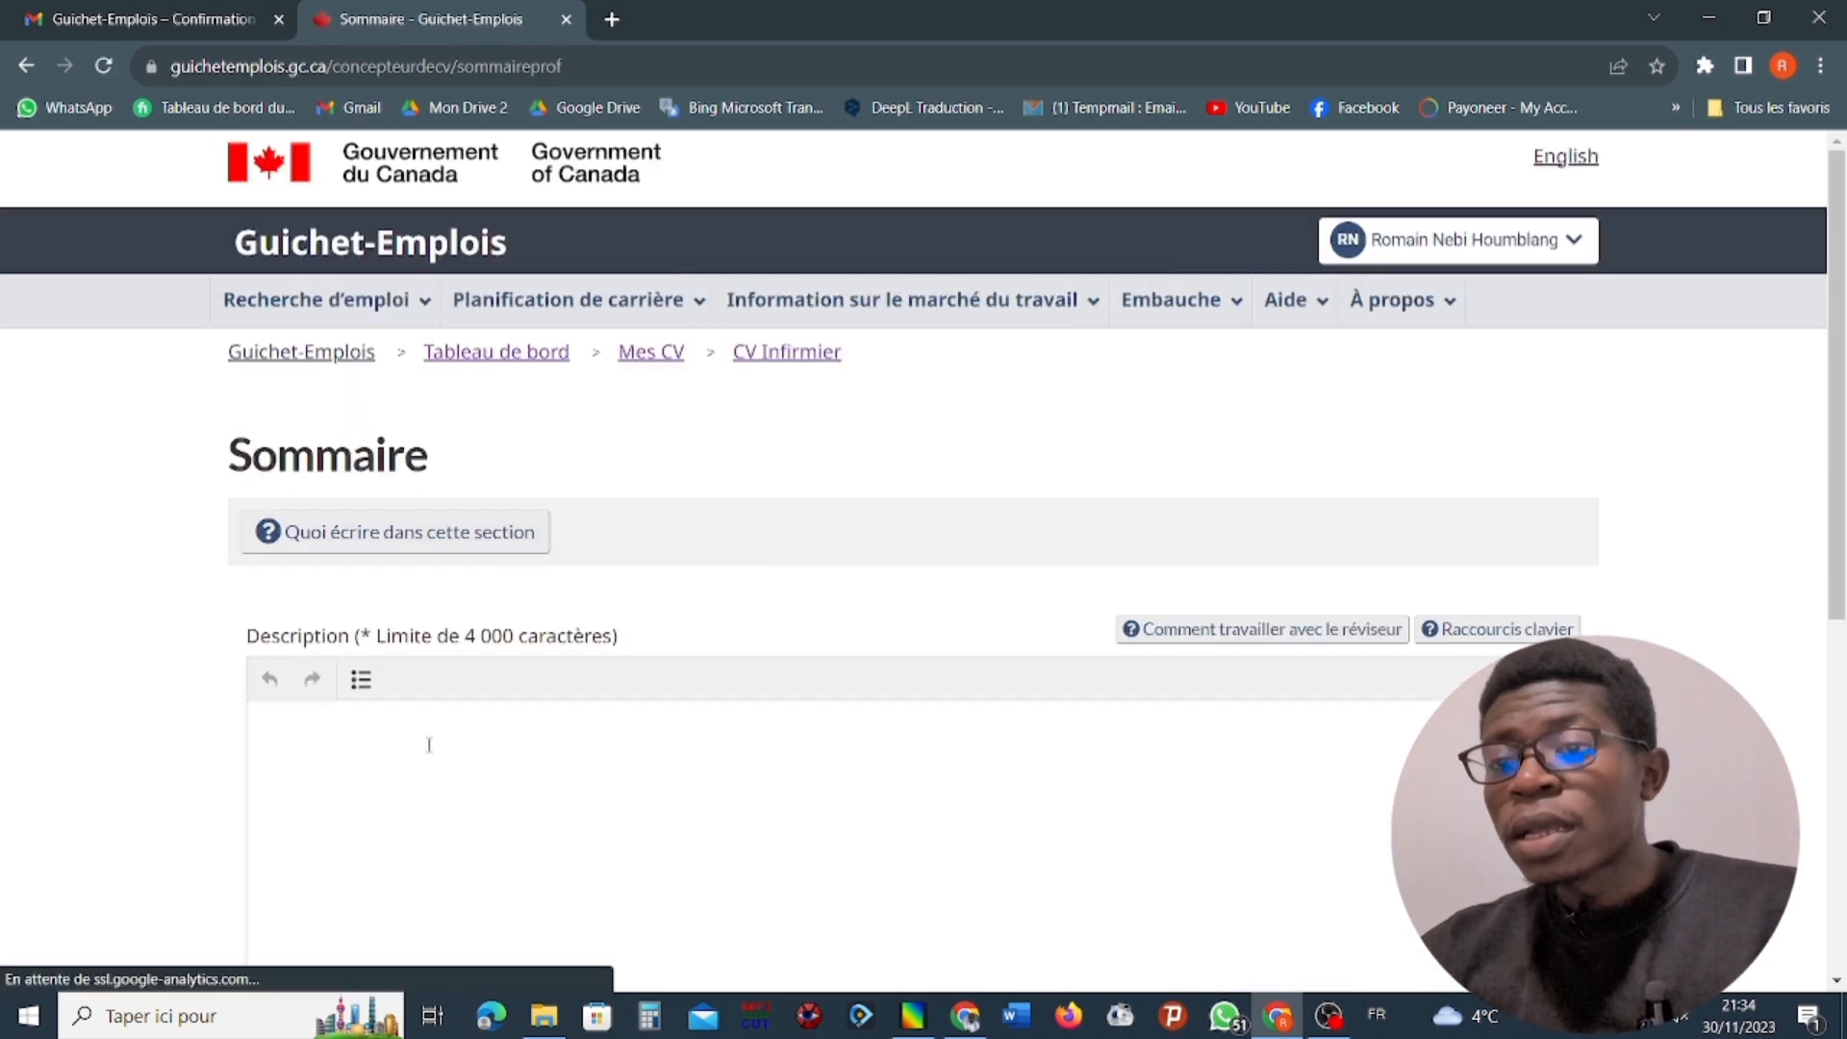
scroll(431, 741, down, 3)
click(443, 381)
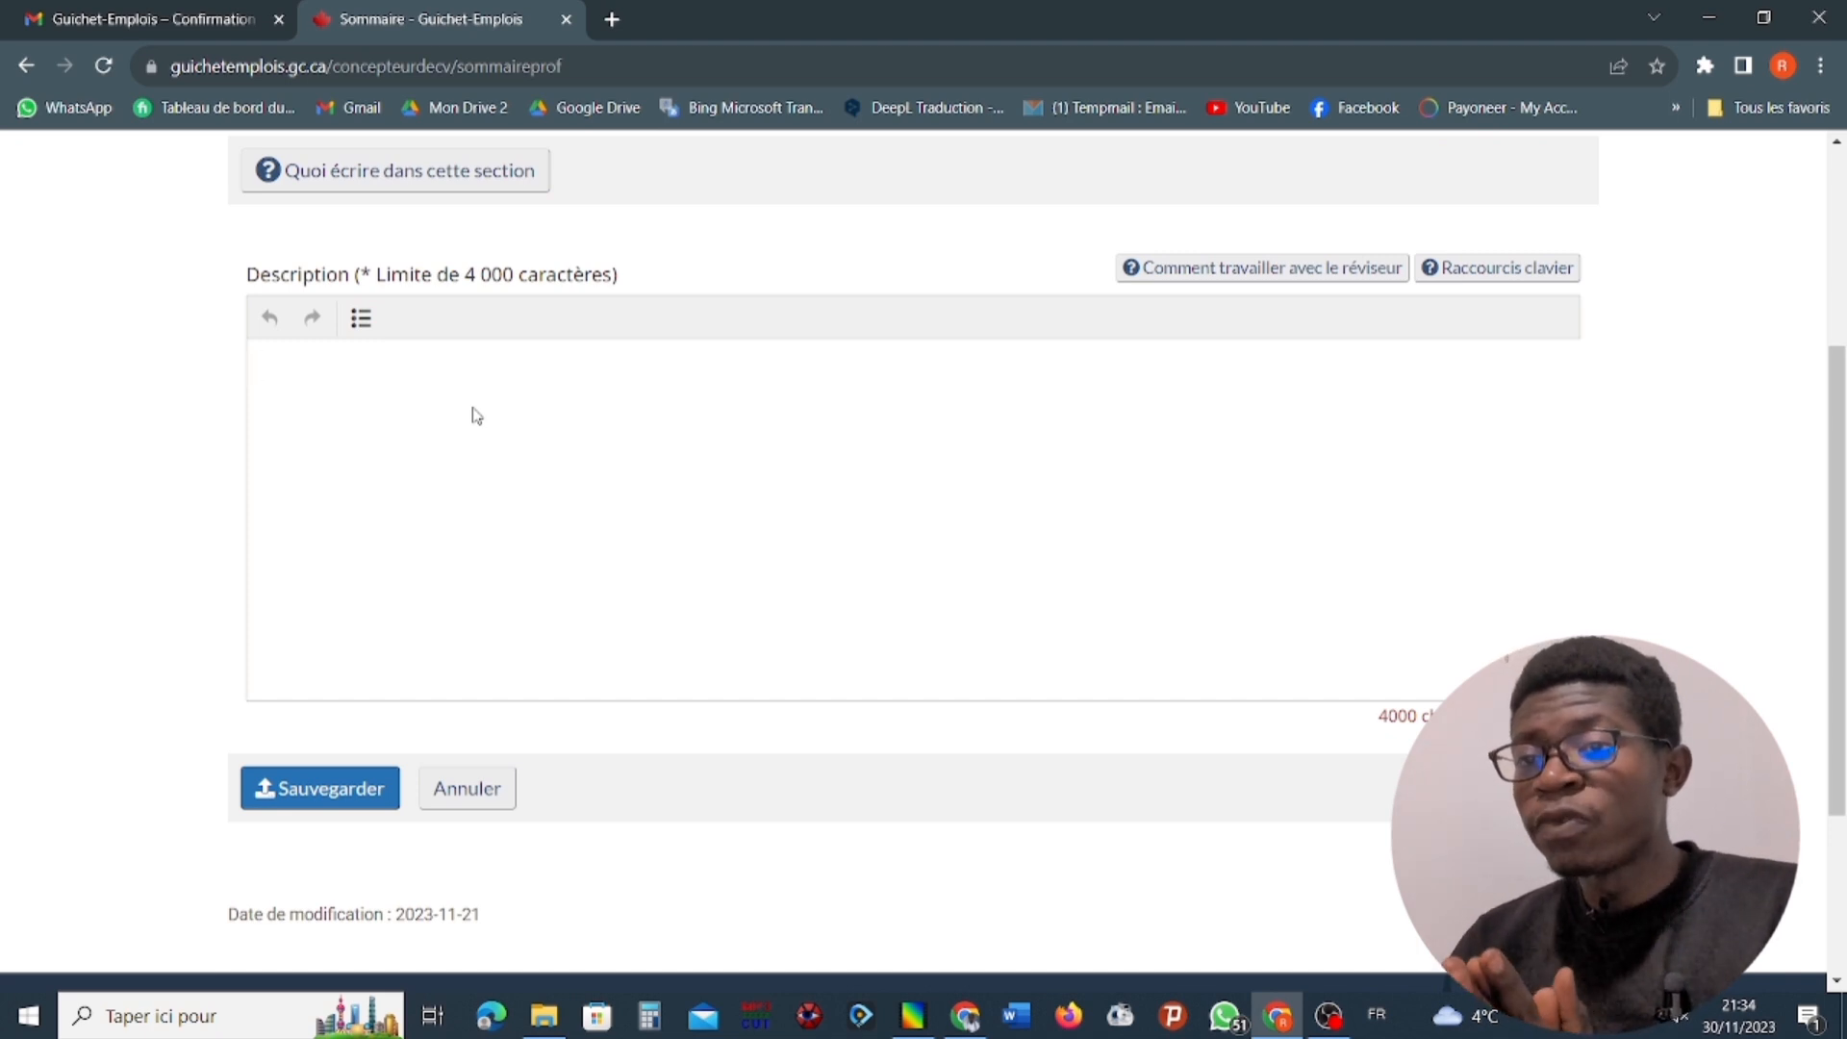
text(je kjak)
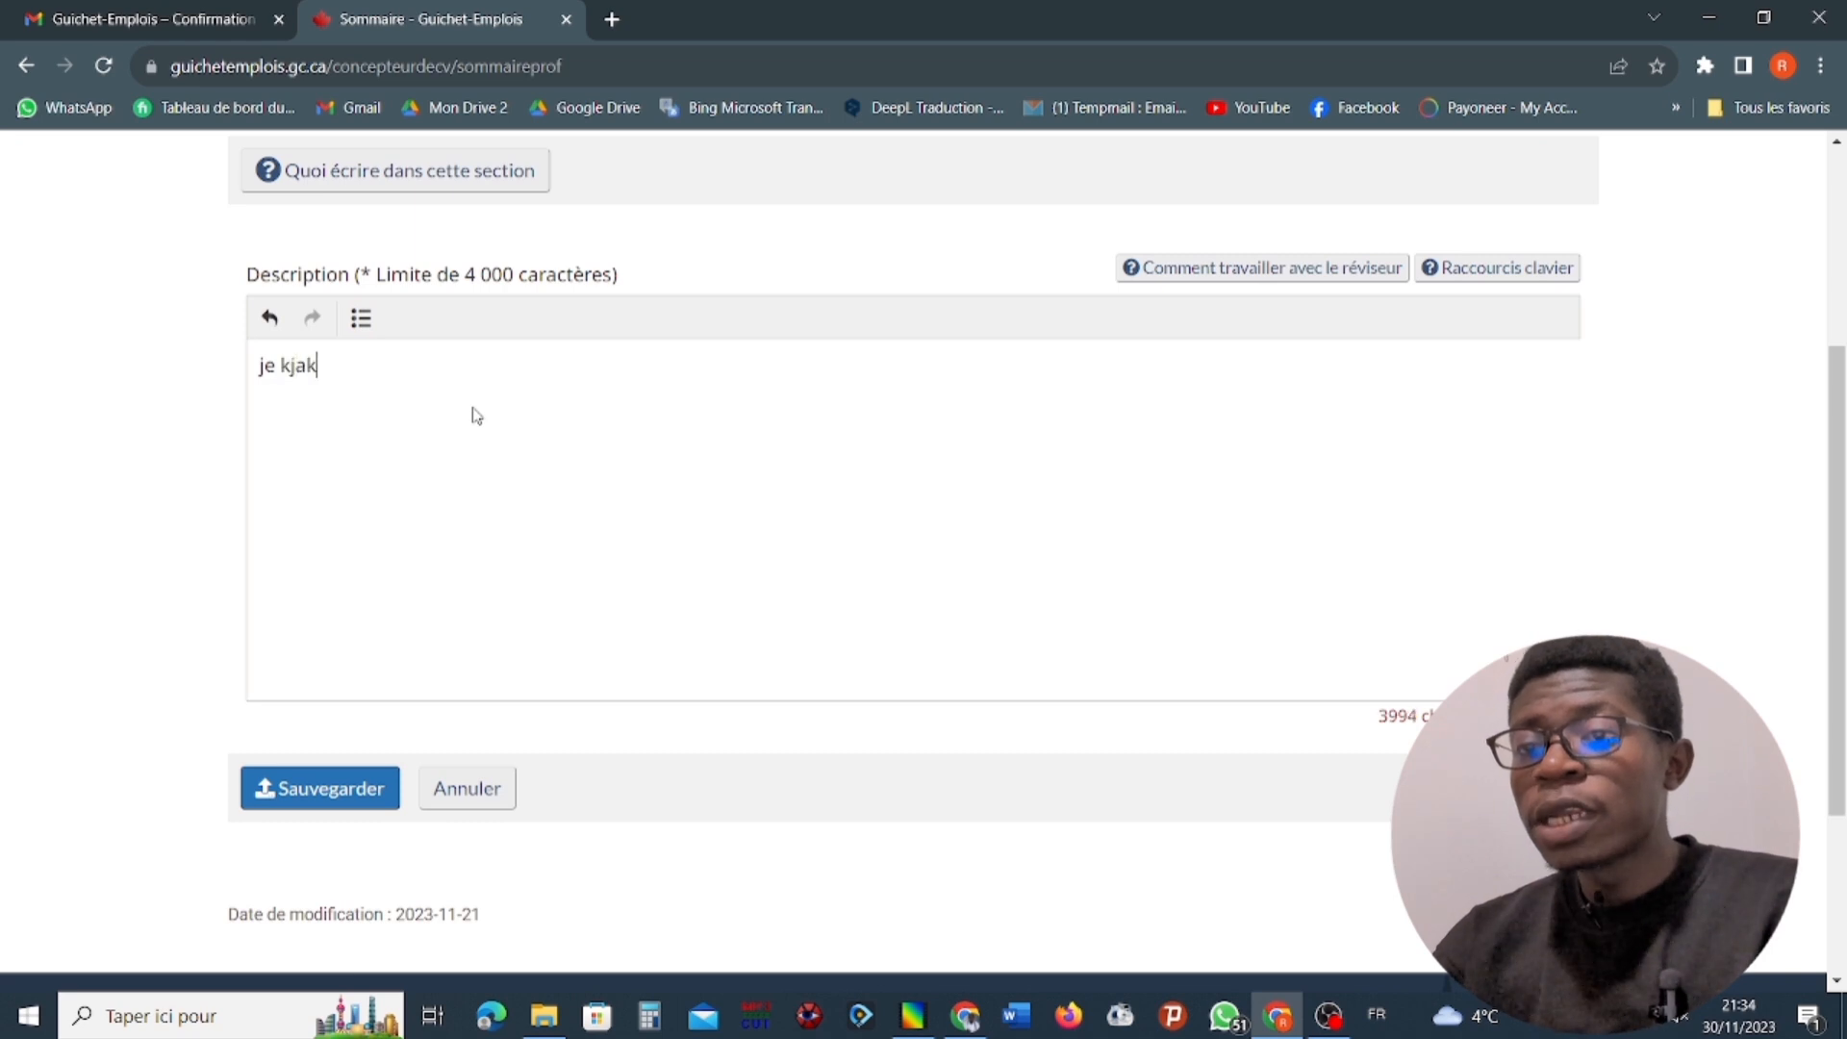
text(djhdjoaM.LKKJQSQSFQOKJUJHSQDFMK)
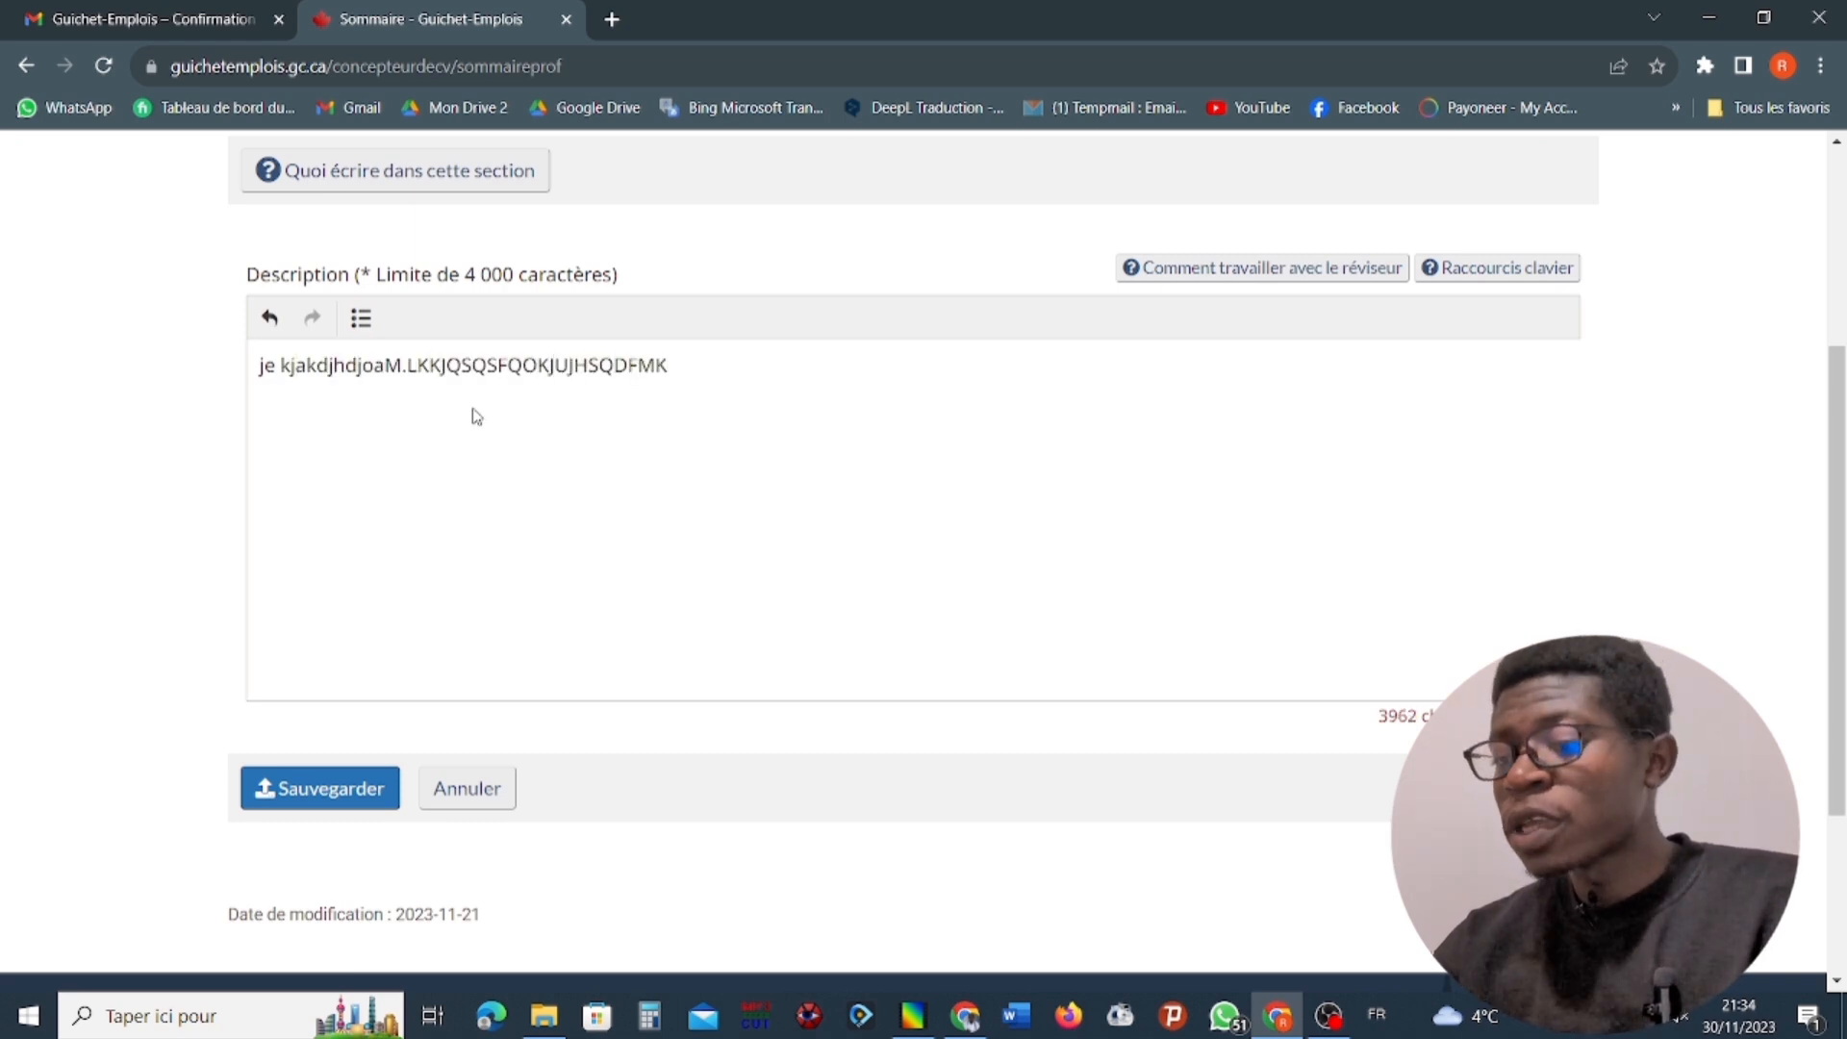
drag(670, 726, 2, 640)
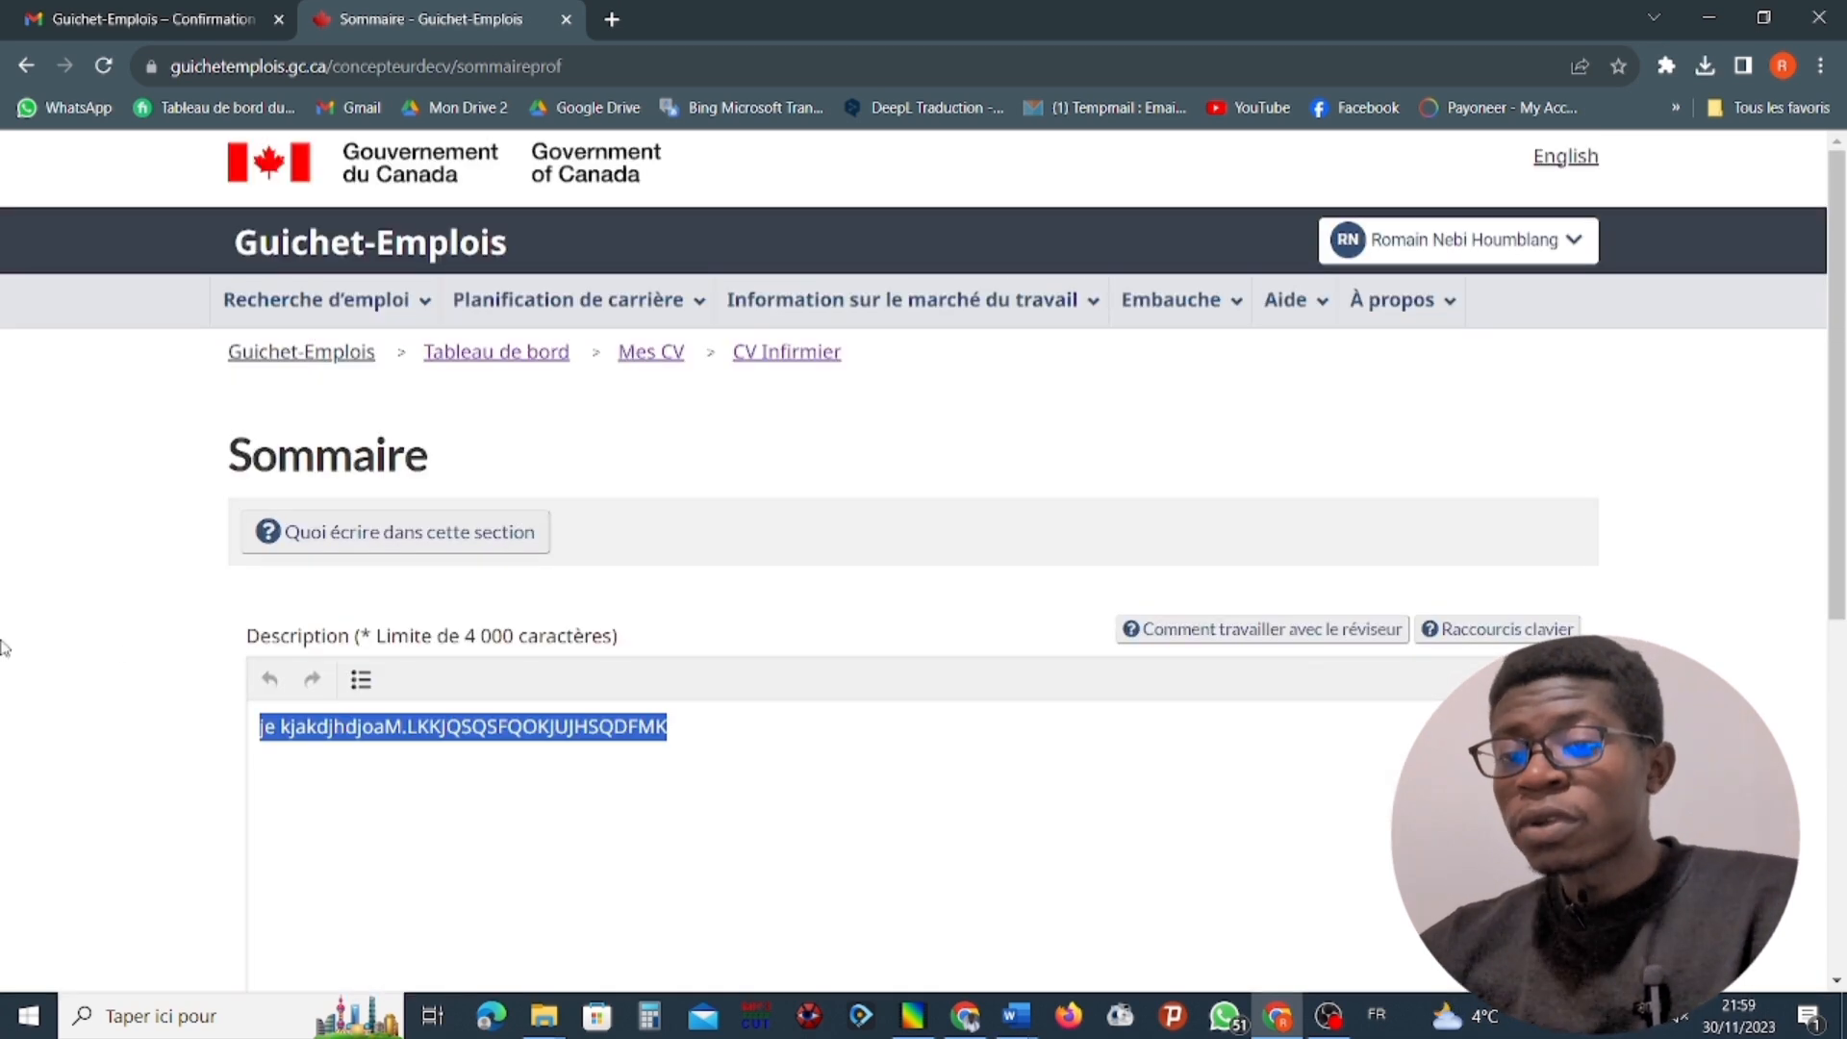
key(BackSpace)
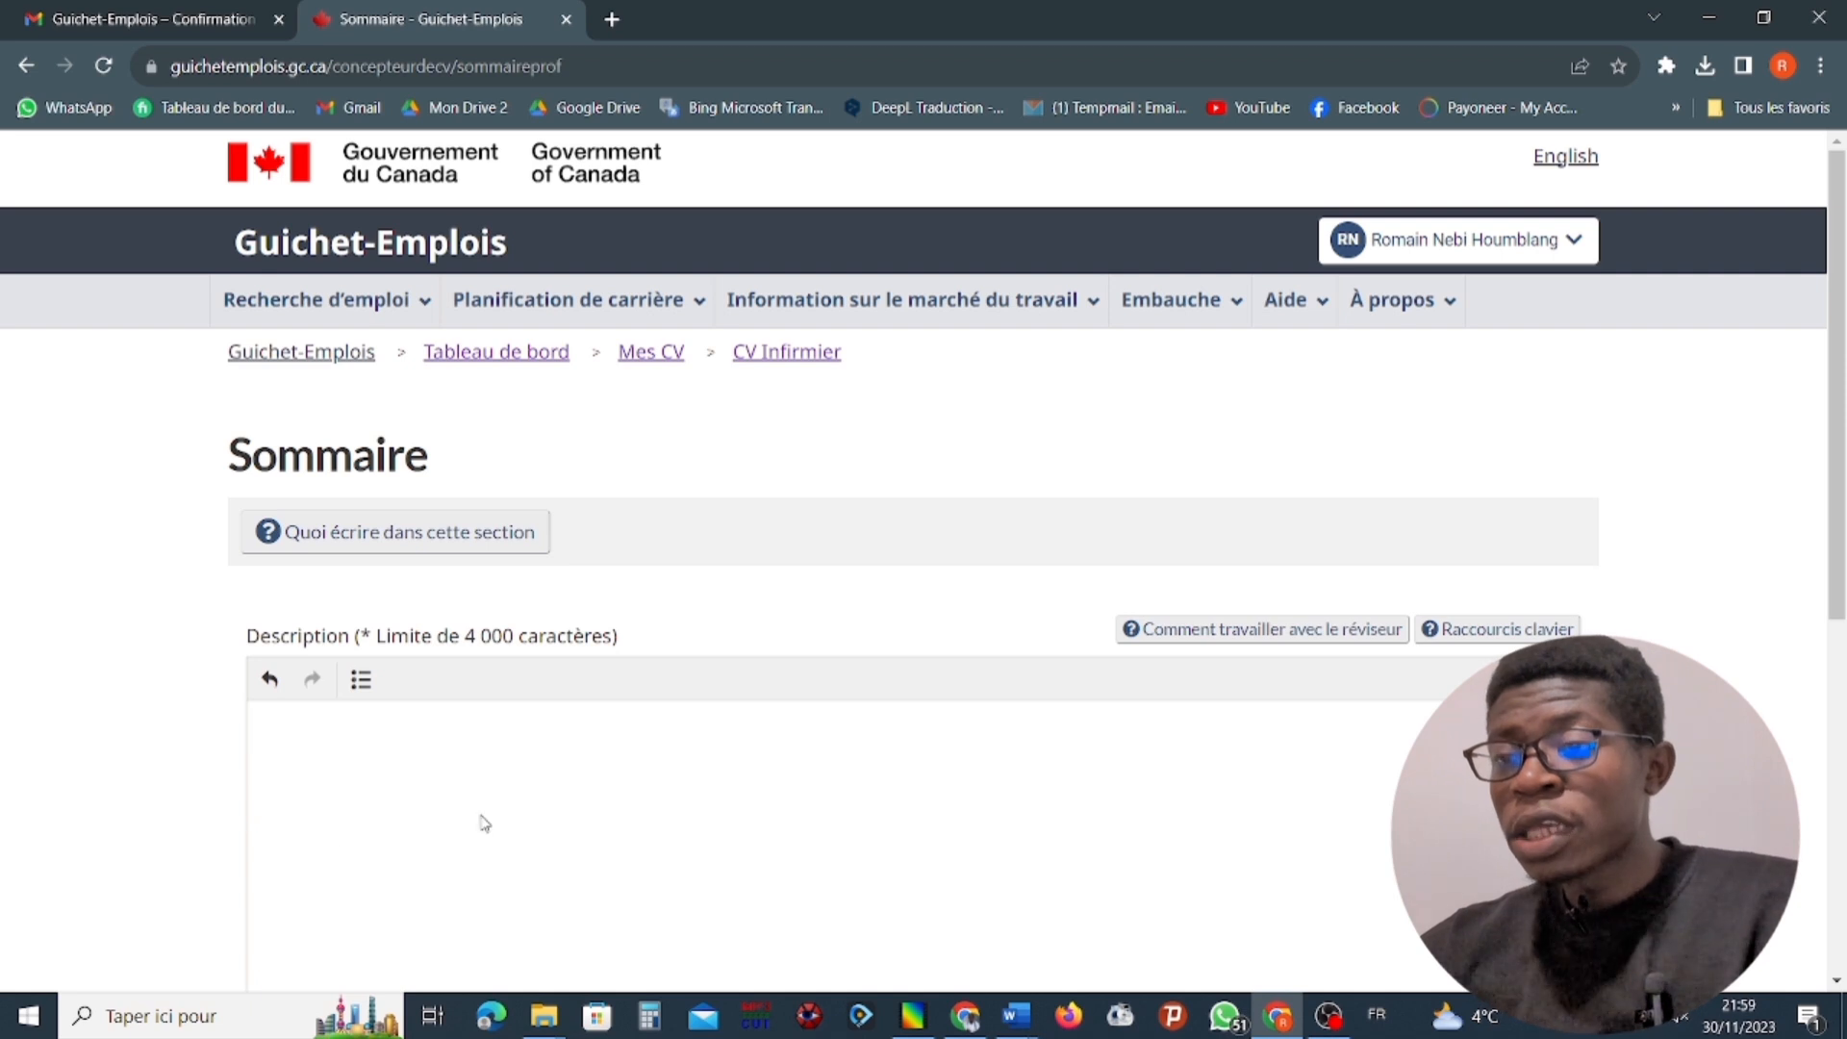
Paste the prepared summary beginning "Pour moi, la santé est la clé de toute chose dans la vie" into the Sommaire description and save it.
scroll(510, 791, down, 1)
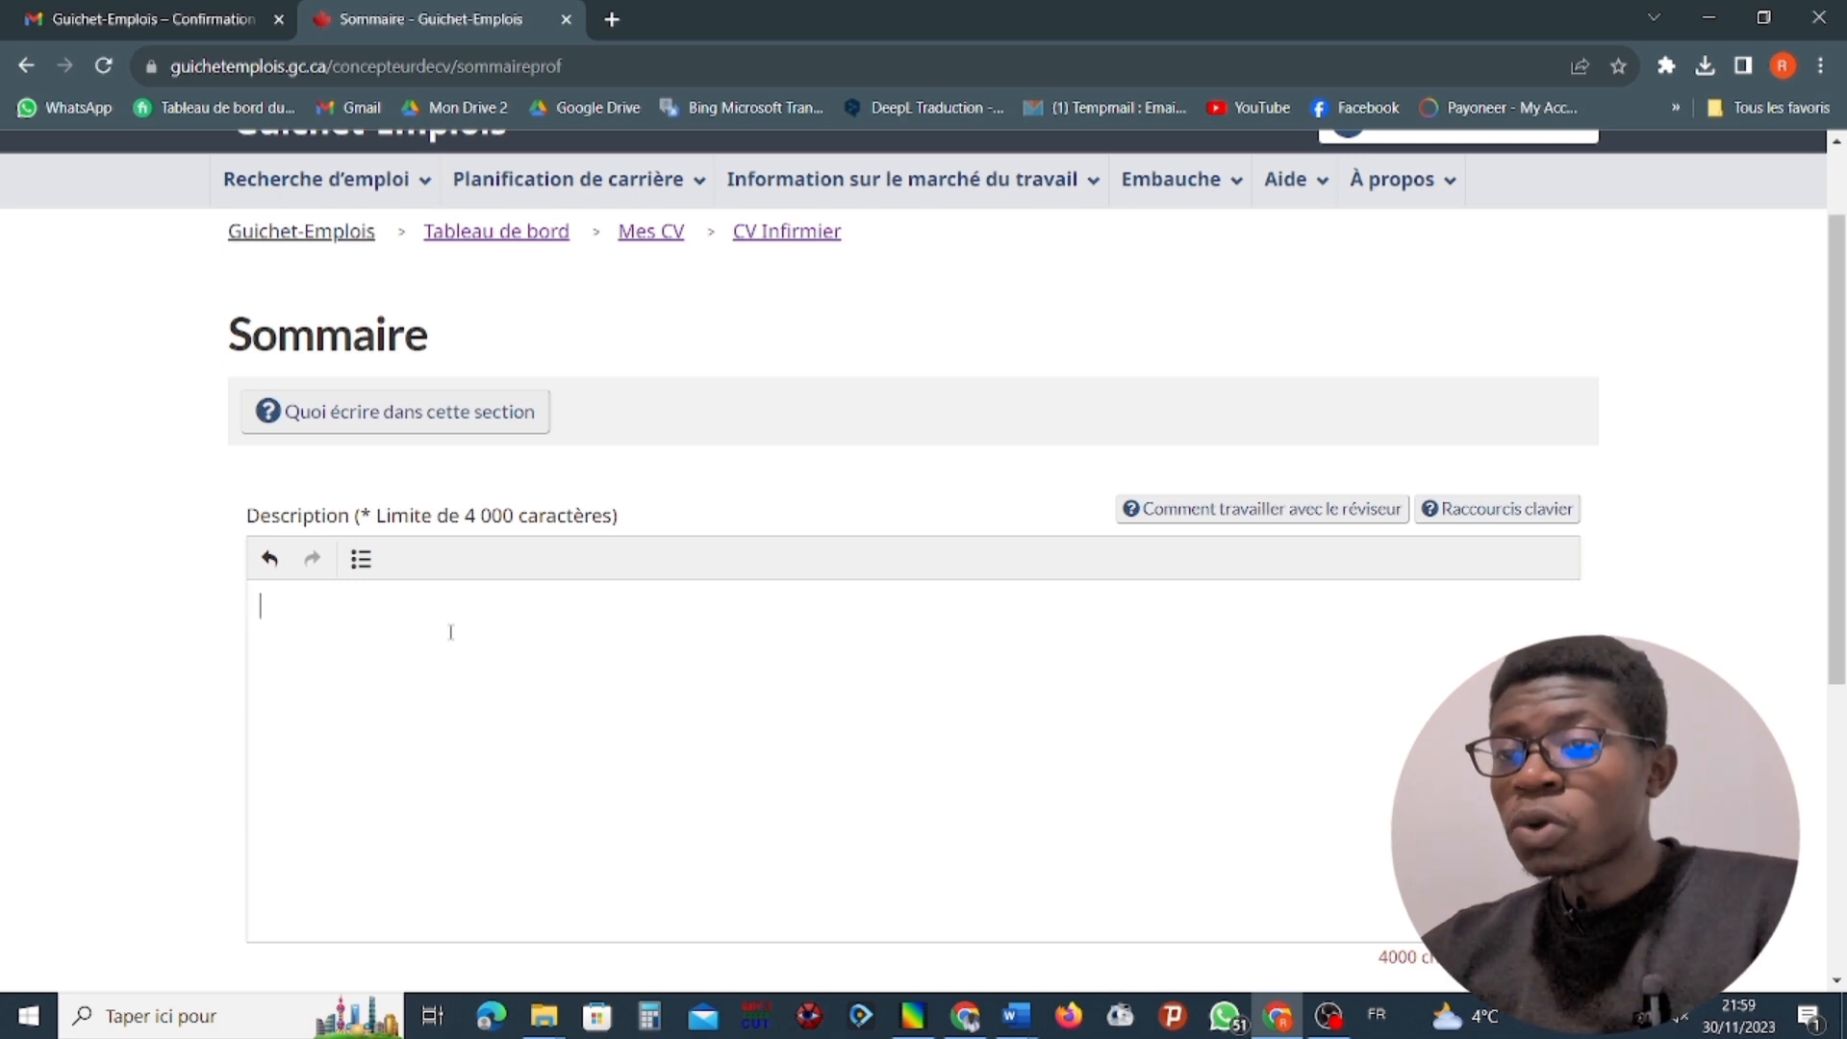
key(ctrl+v)
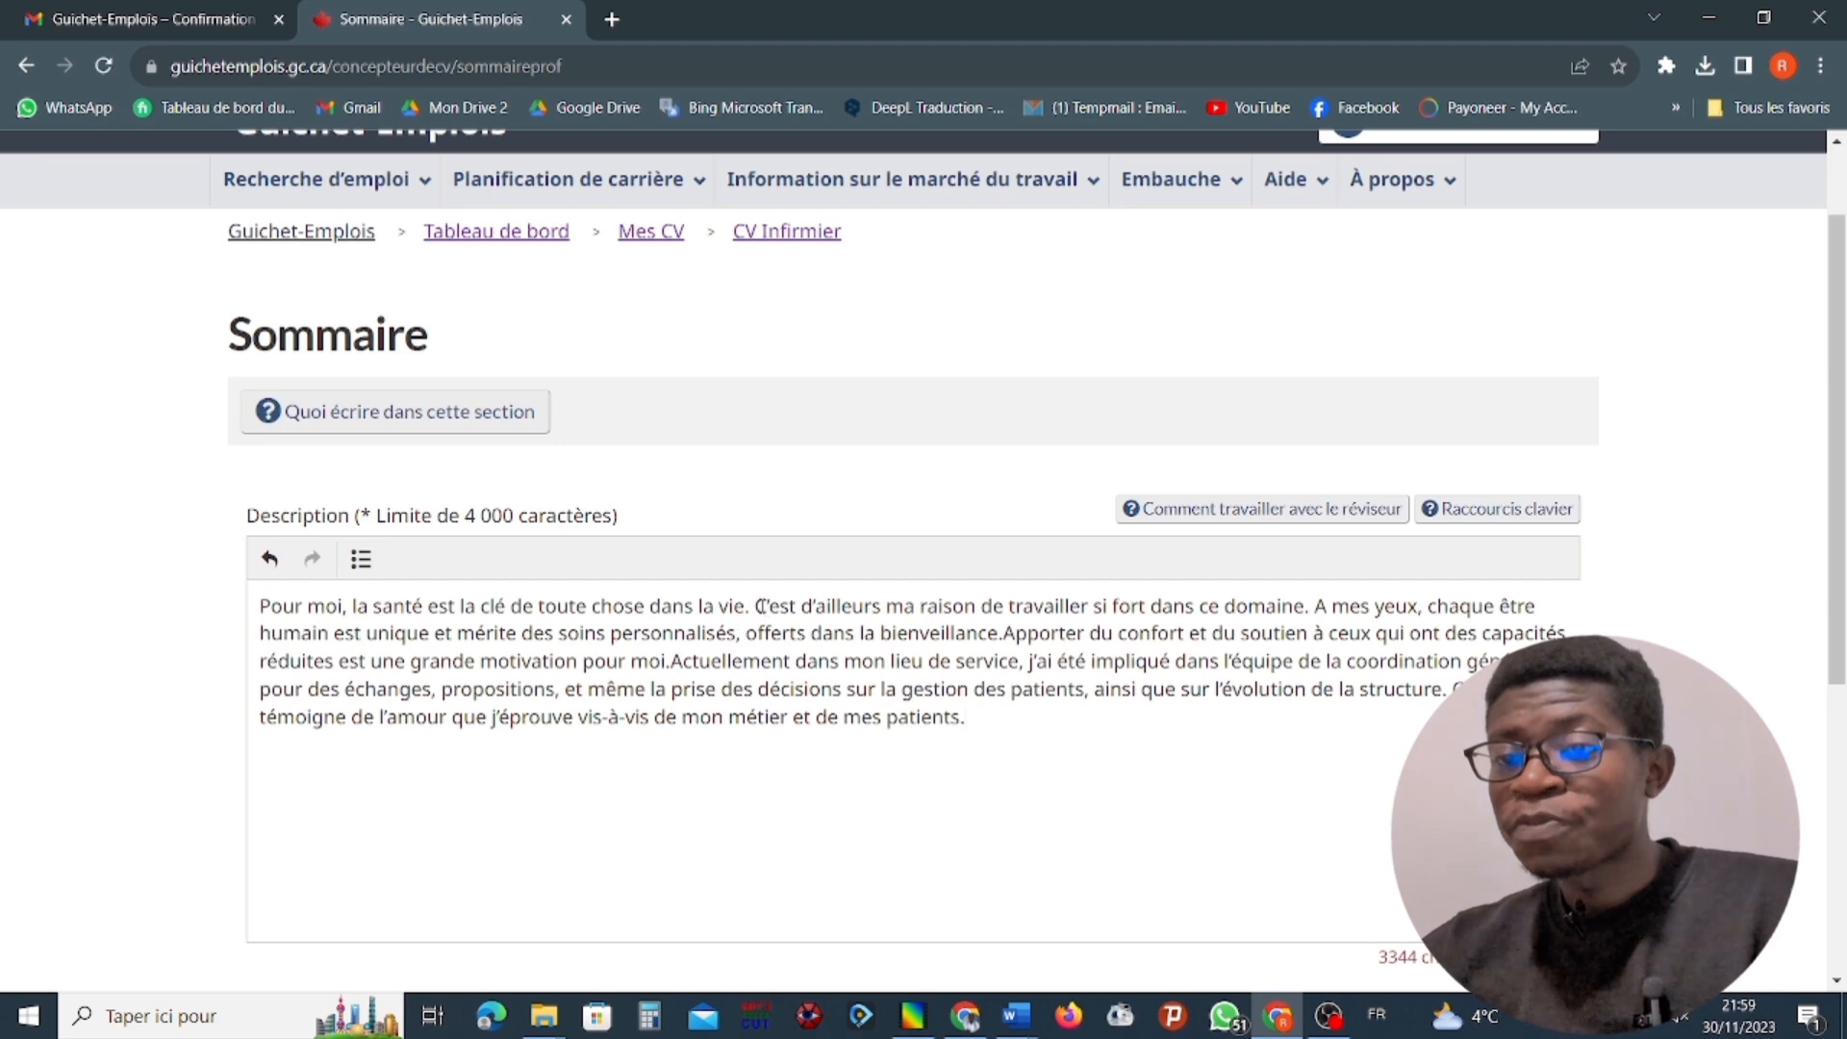
scroll(577, 567, down, 5)
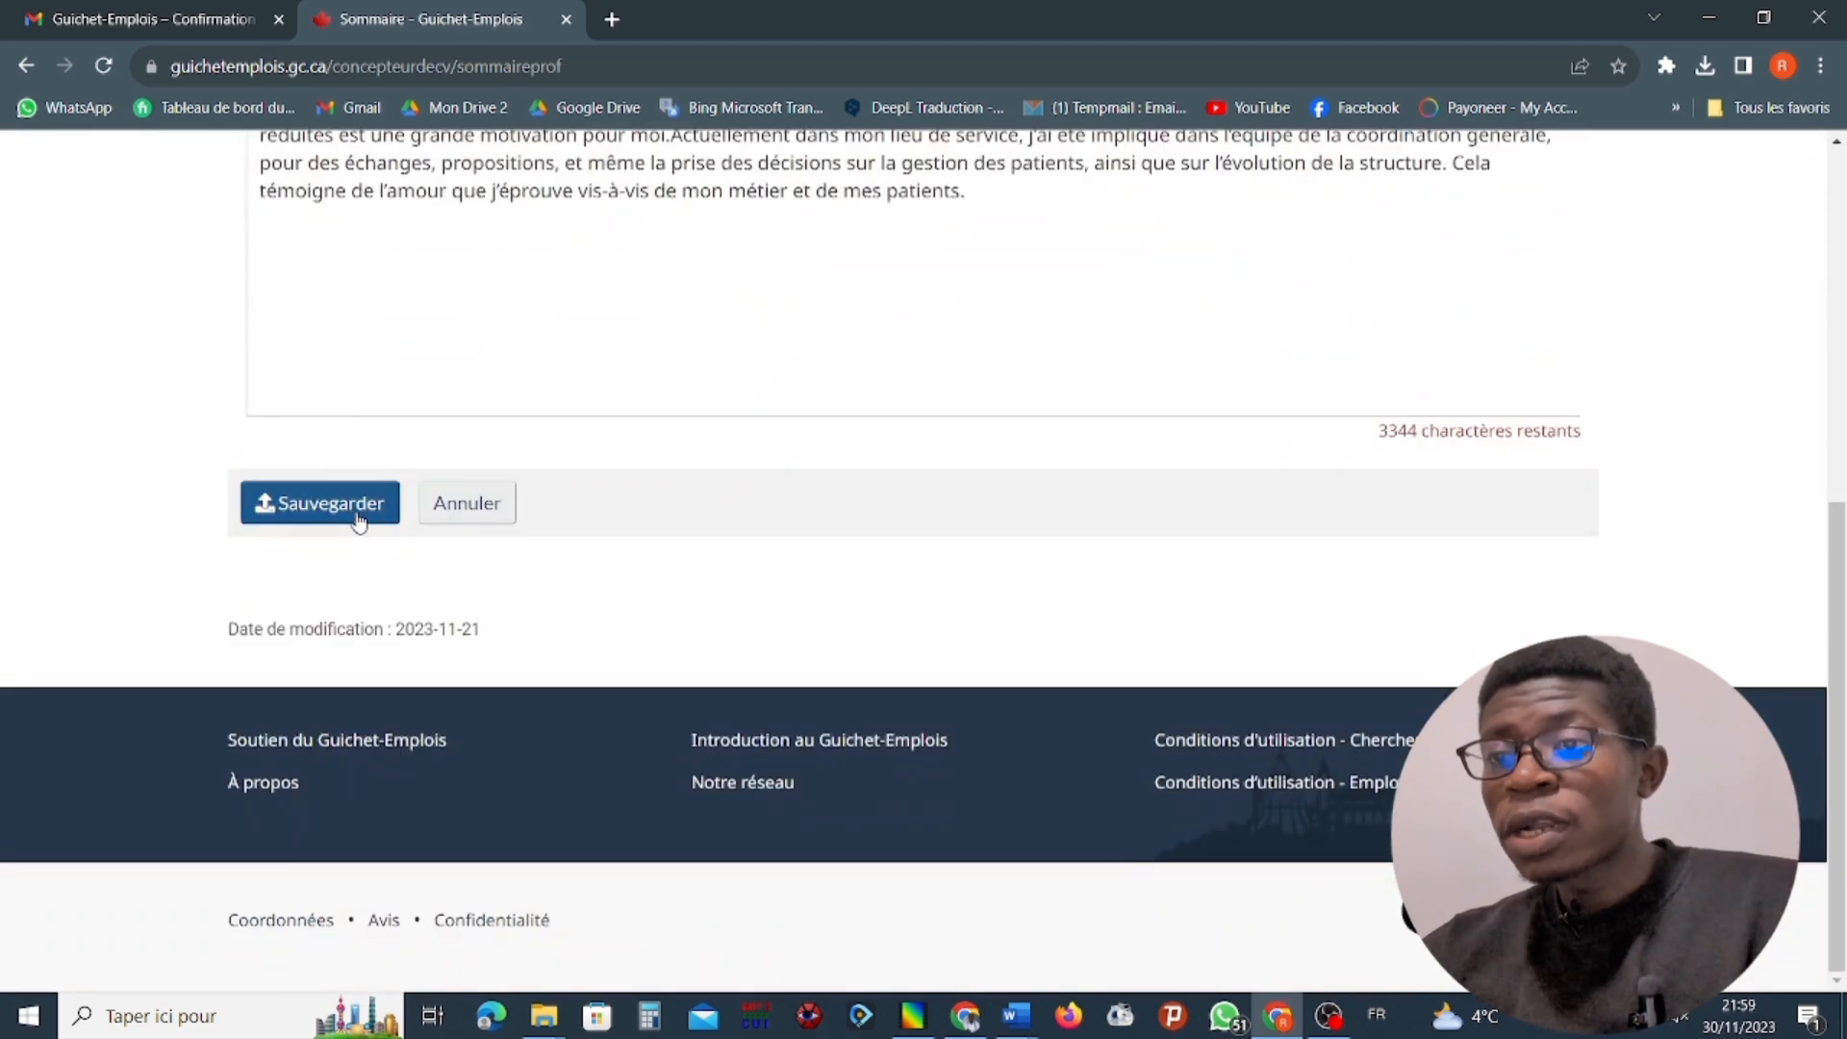
click(359, 513)
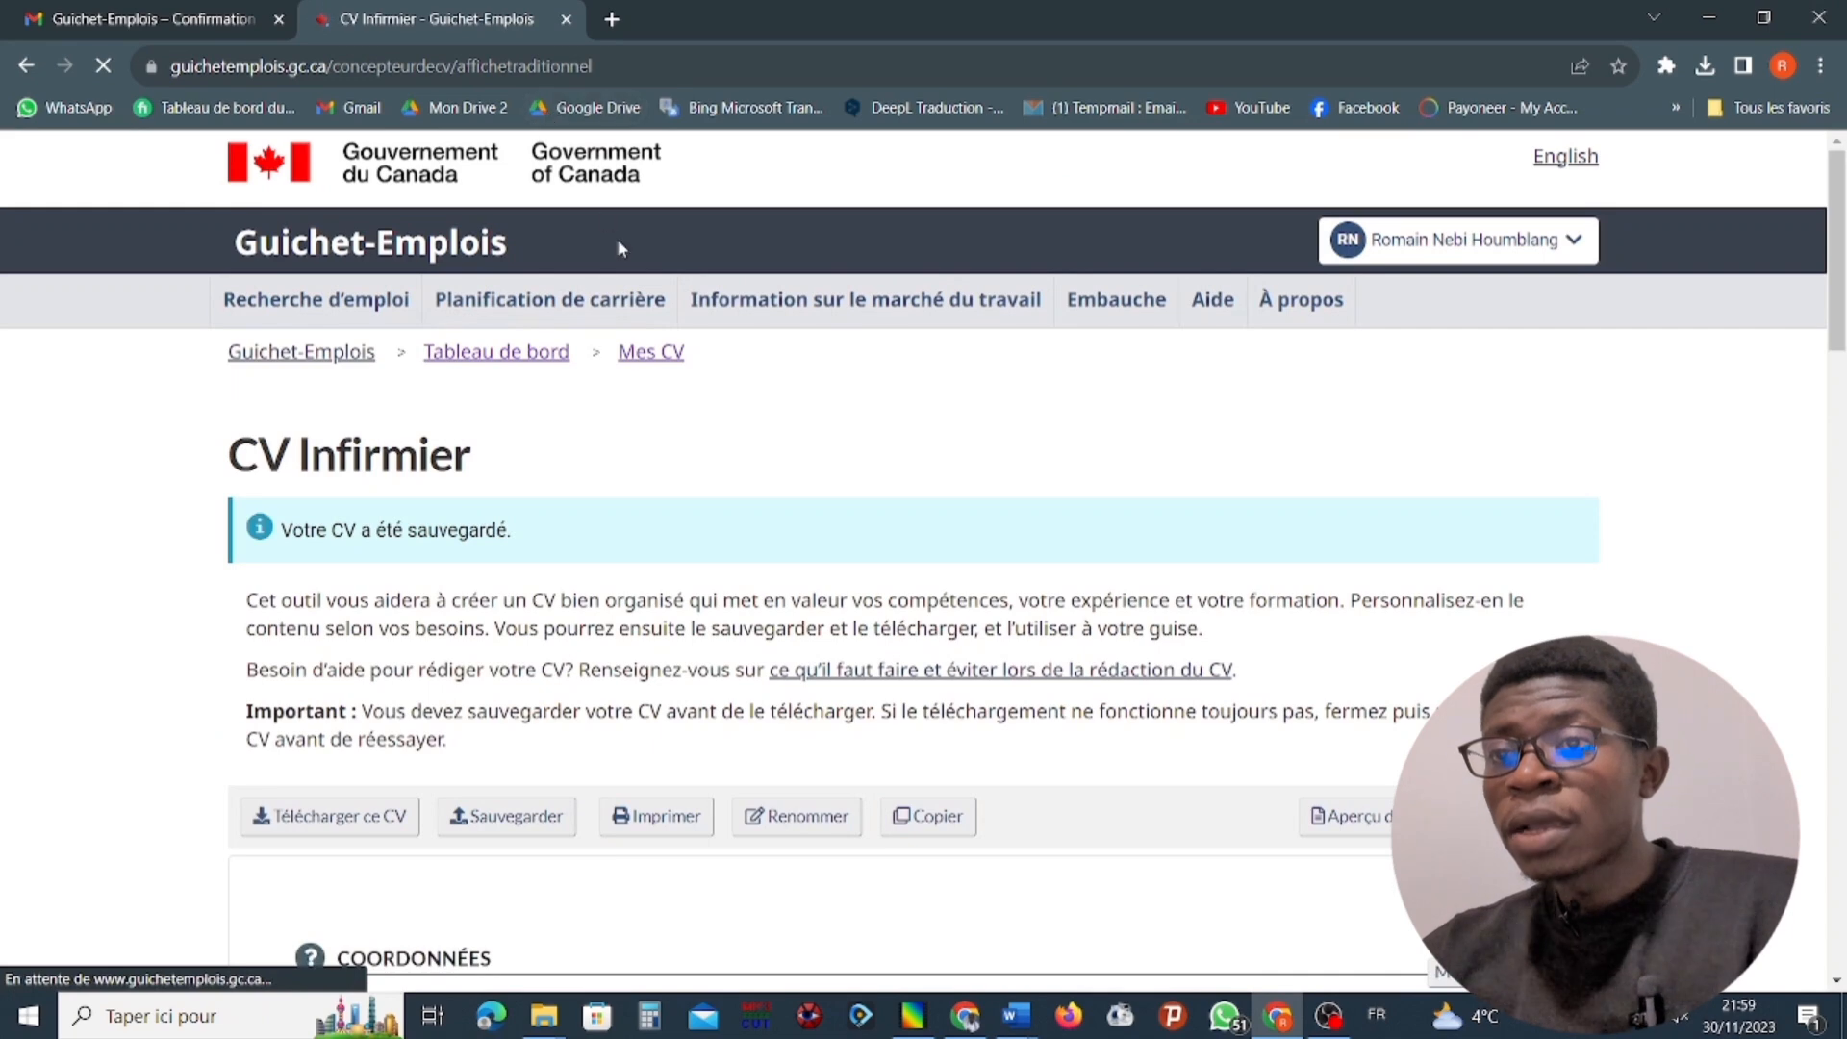
Open the current Infirmier work experience at CISSSMC for editing and look over its fields.
scroll(635, 404, down, 10)
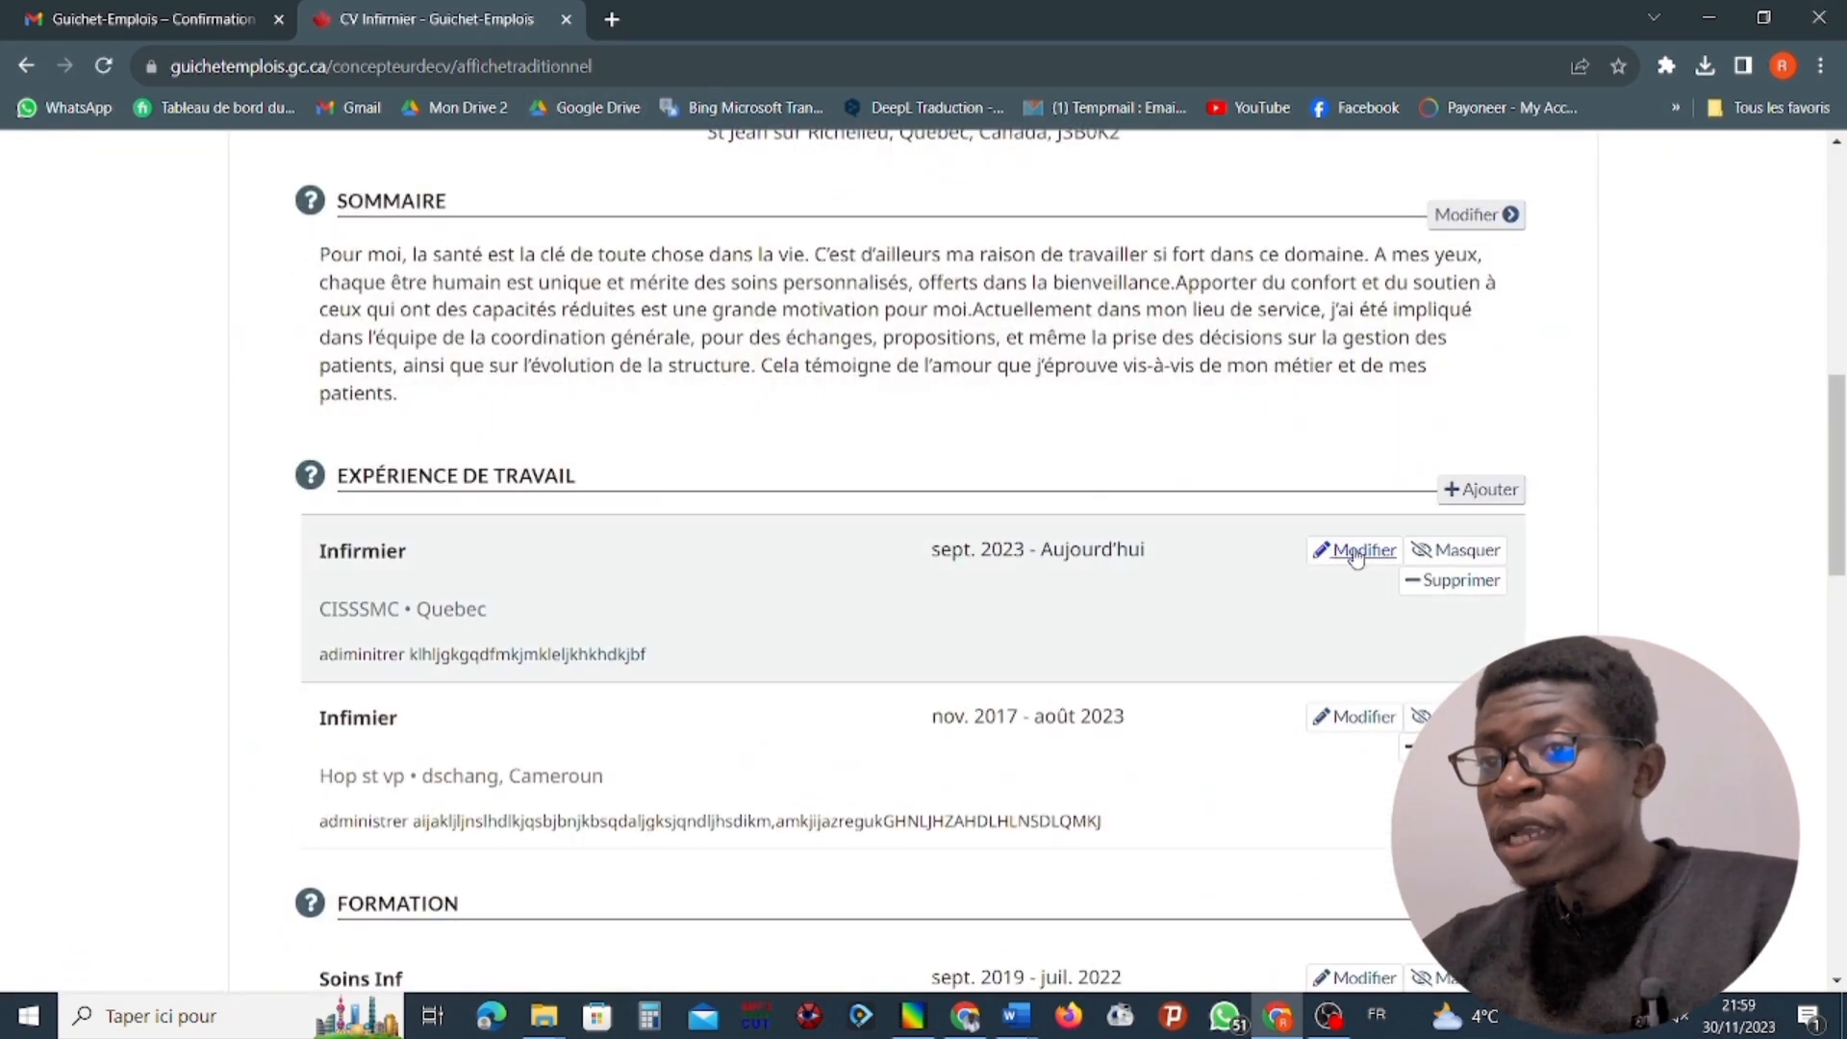
click(1356, 556)
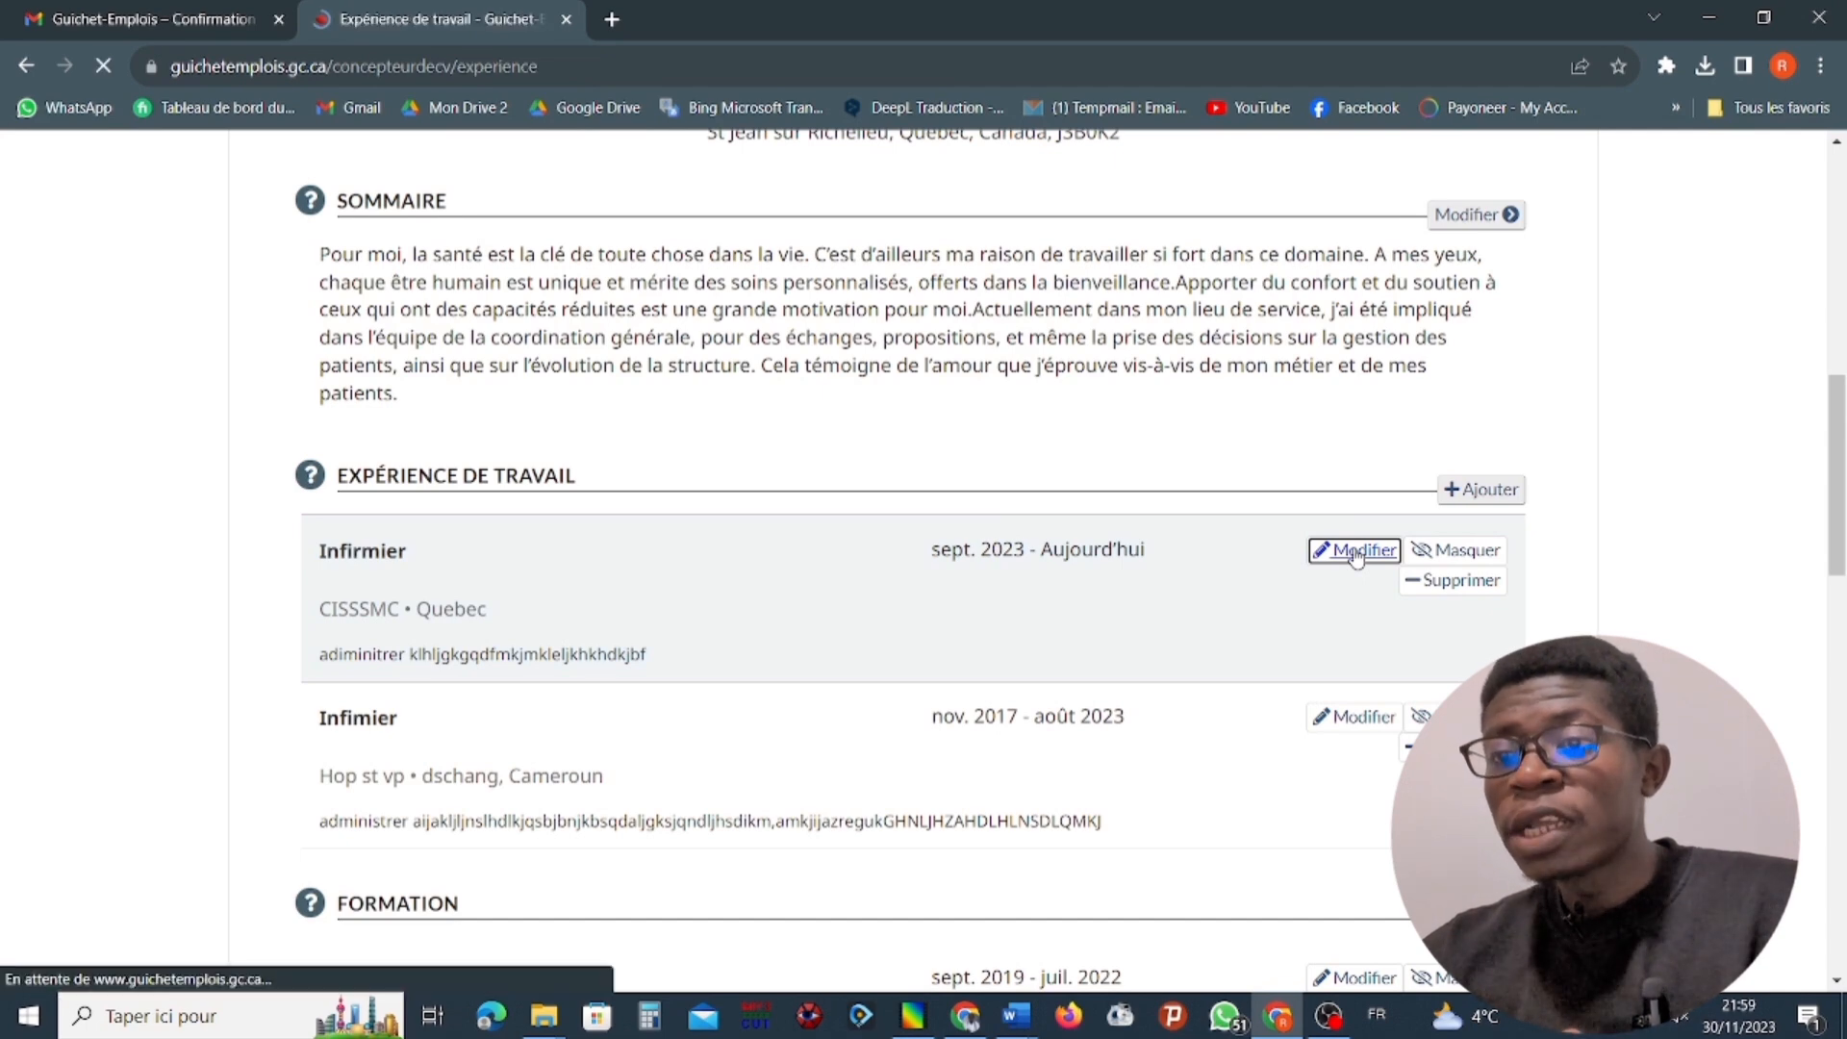
scroll(1093, 399, down, 2)
scroll(1094, 398, down, 1)
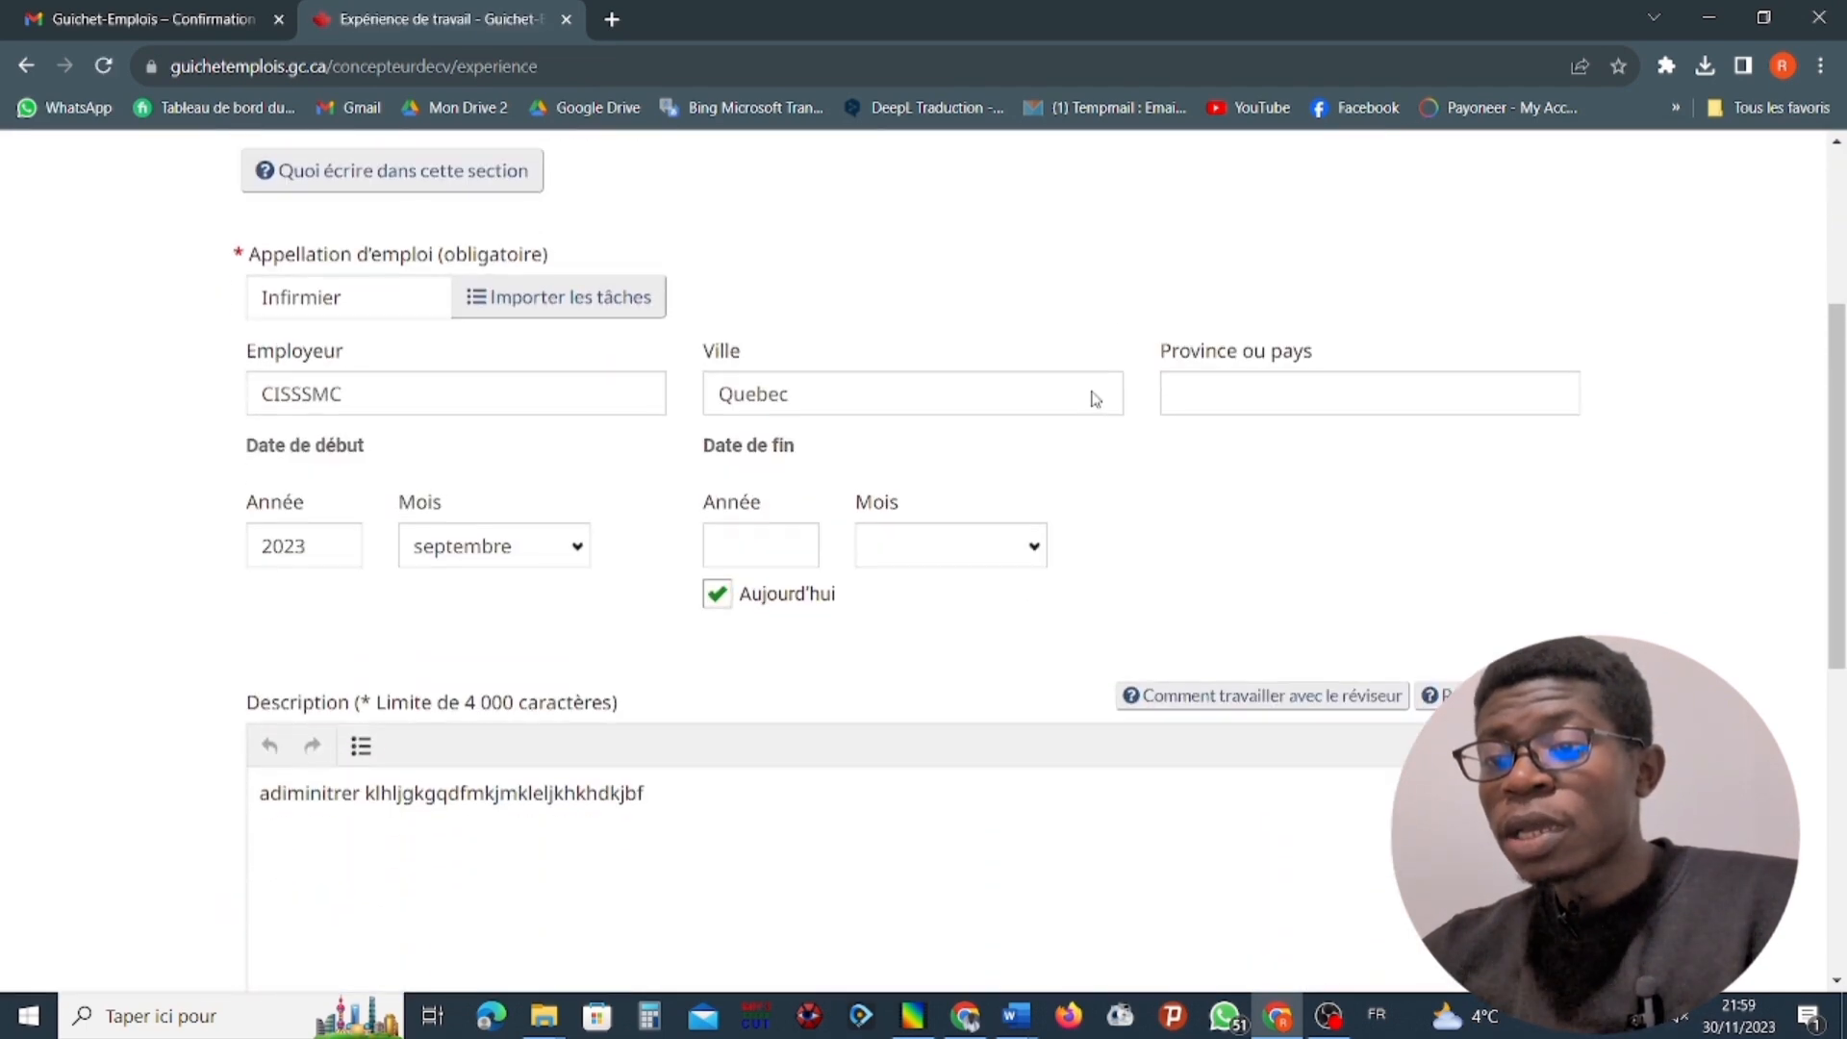
click(379, 392)
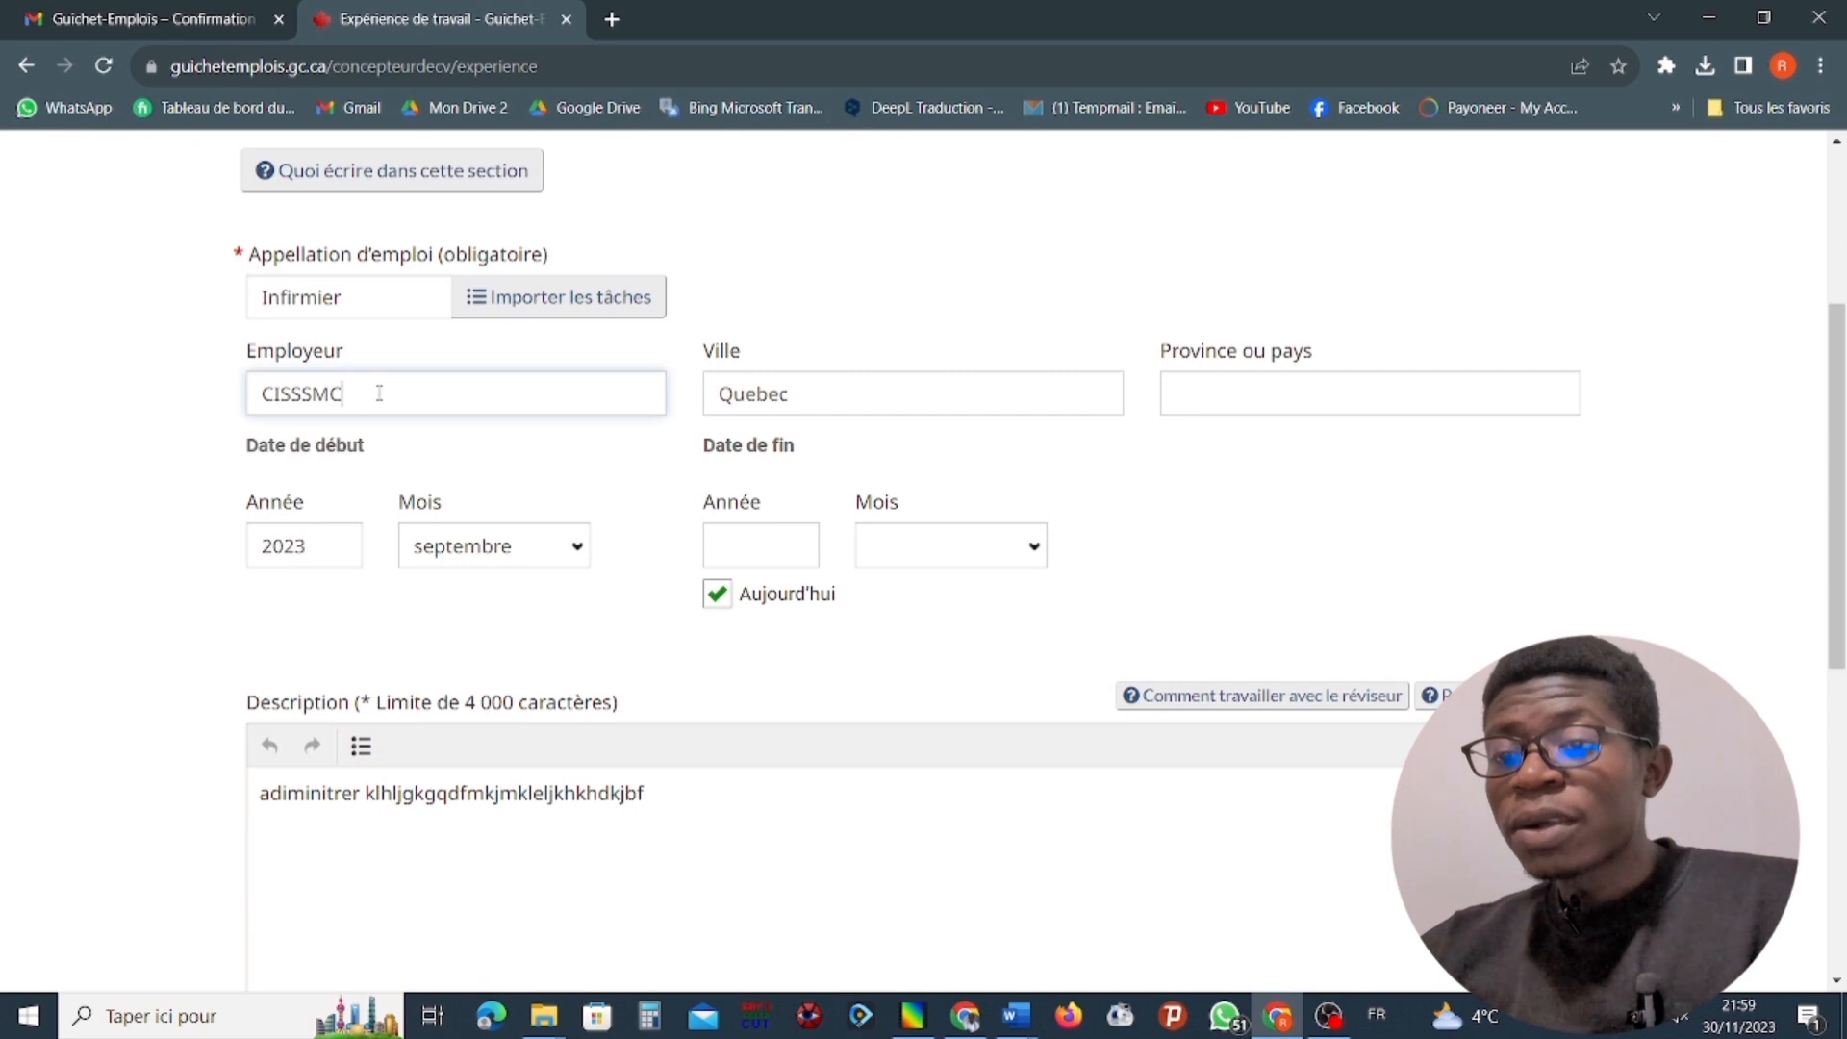
scroll(524, 424, up, 3)
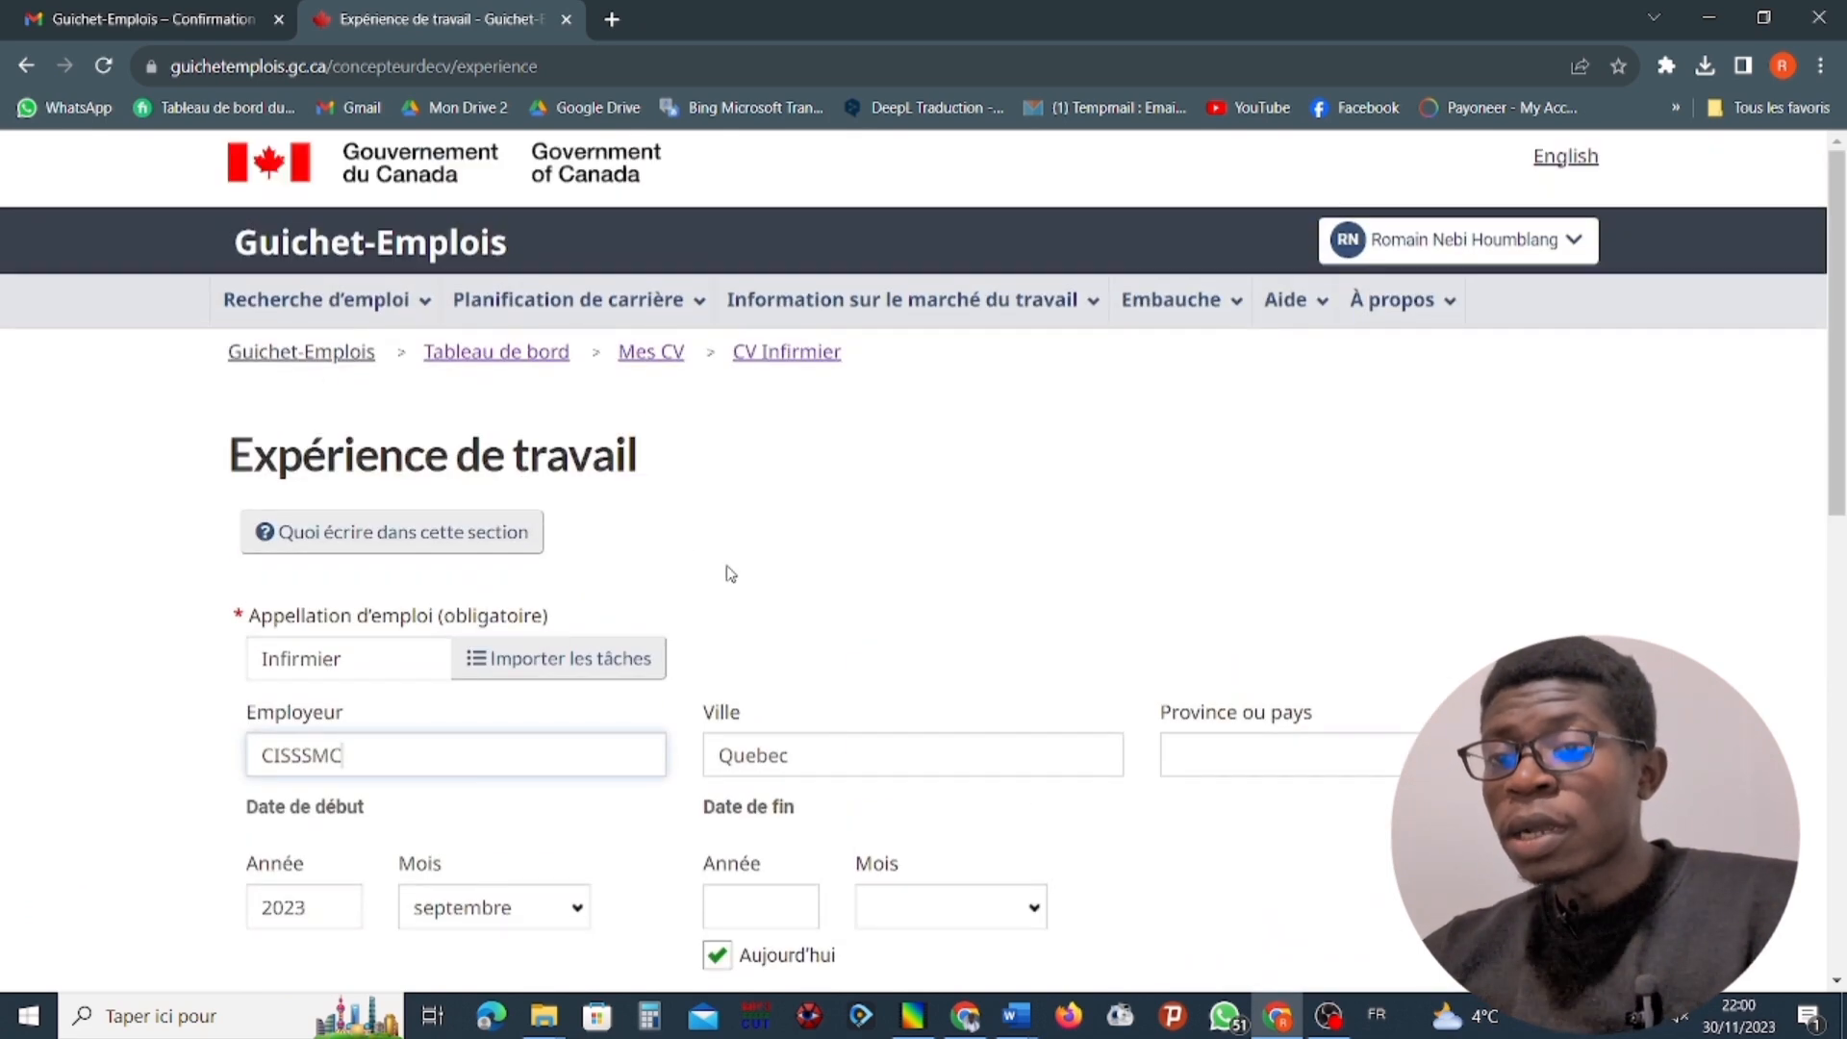
scroll(795, 637, down, 2)
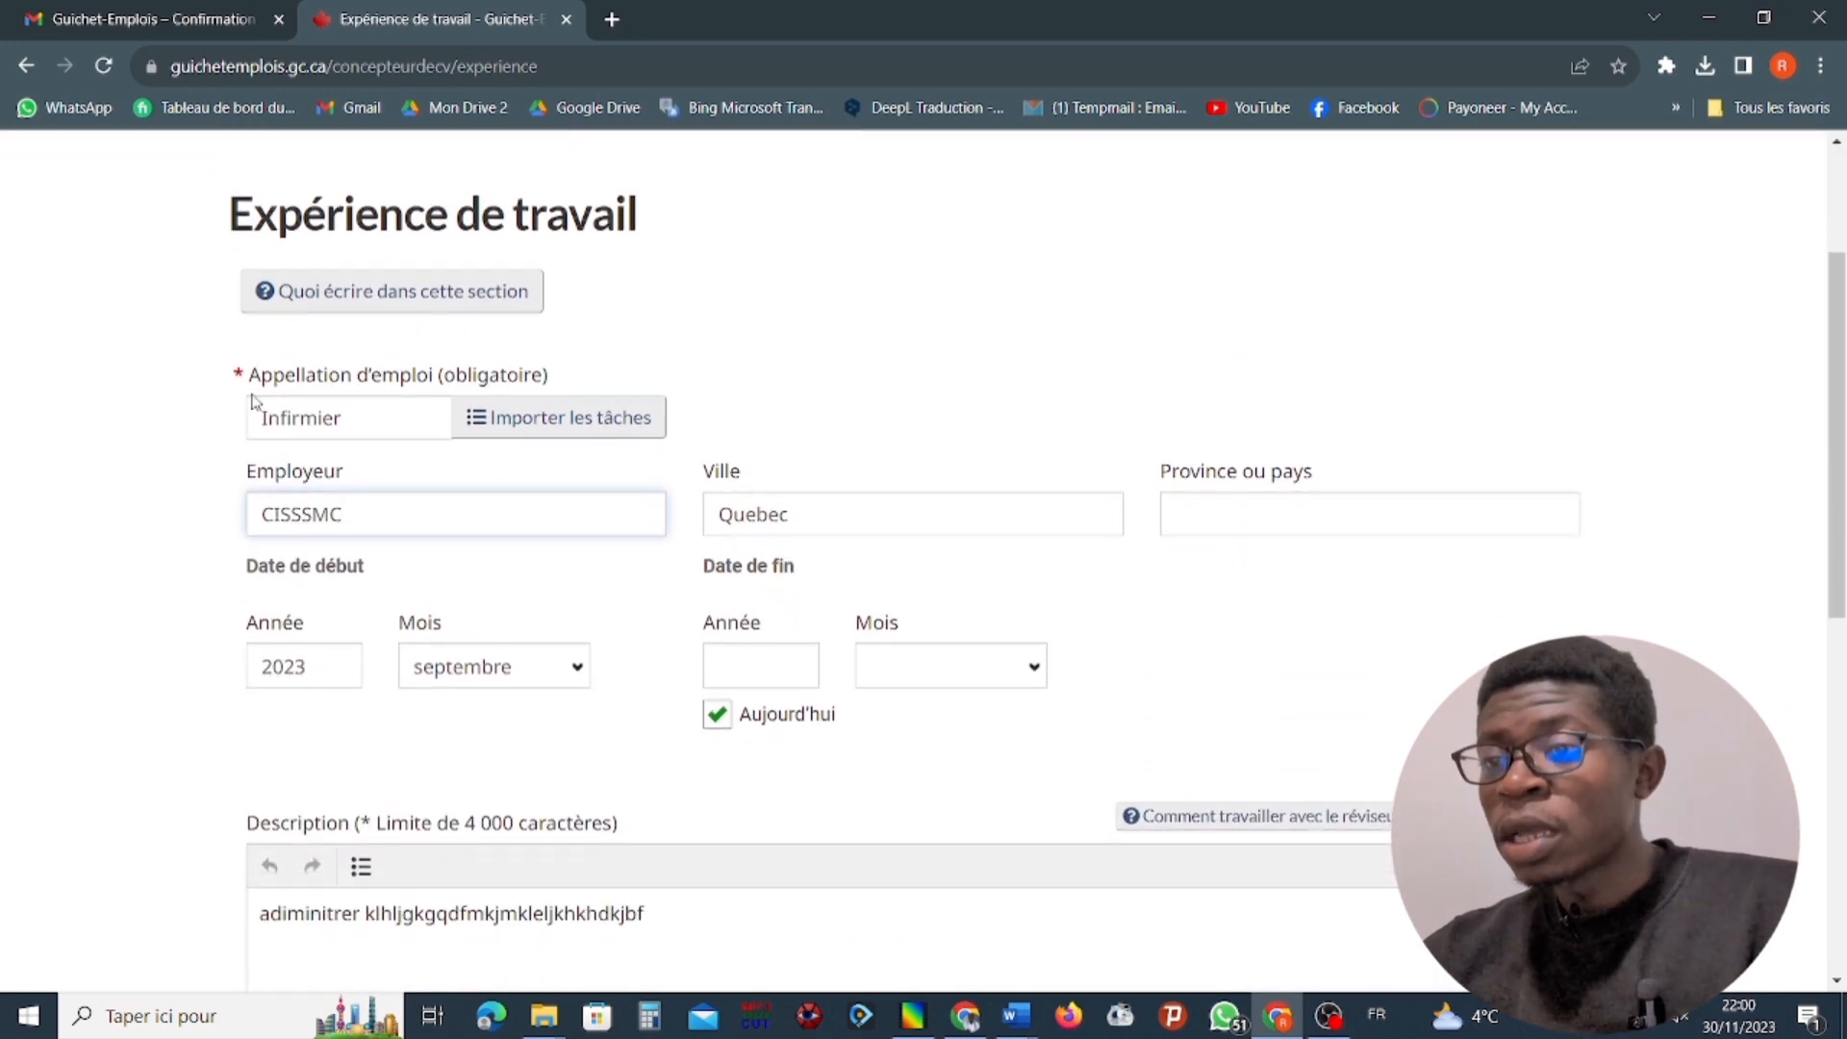
Change the job title of the CISSSMC experience to "Infirmier Gen.".
click(374, 414)
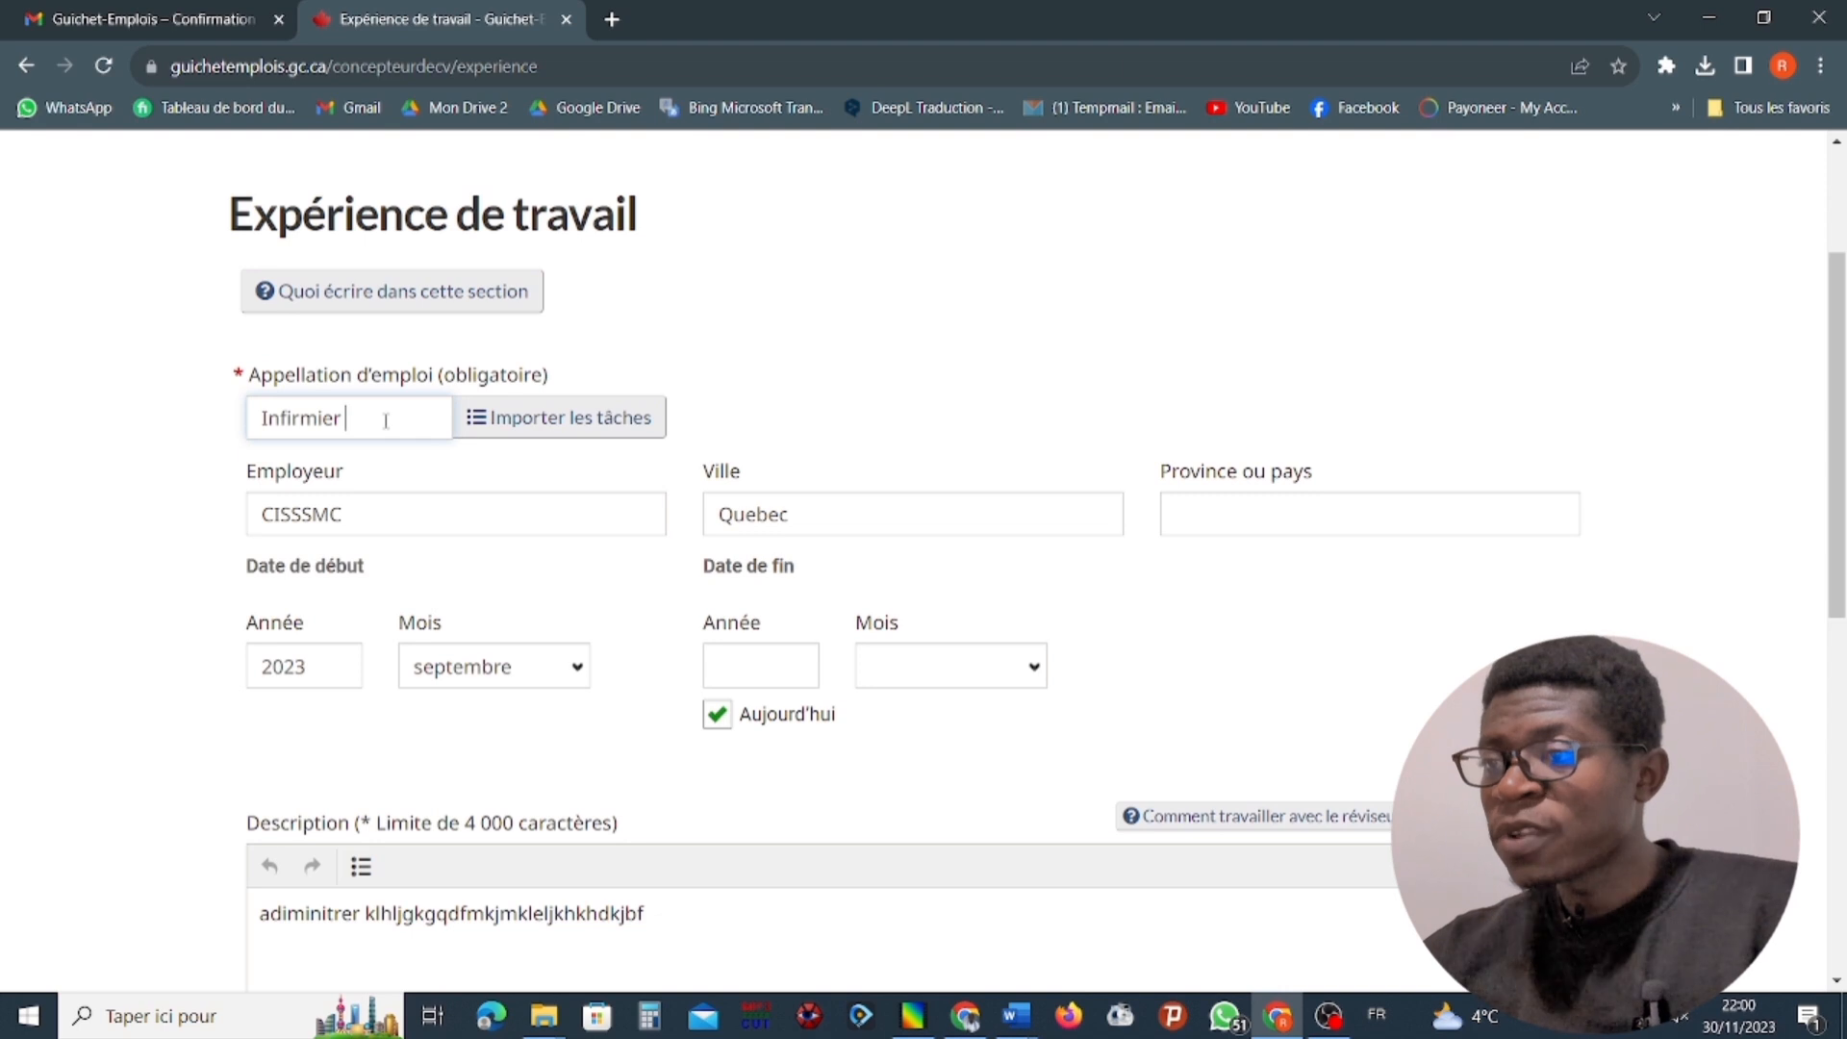
text(G)
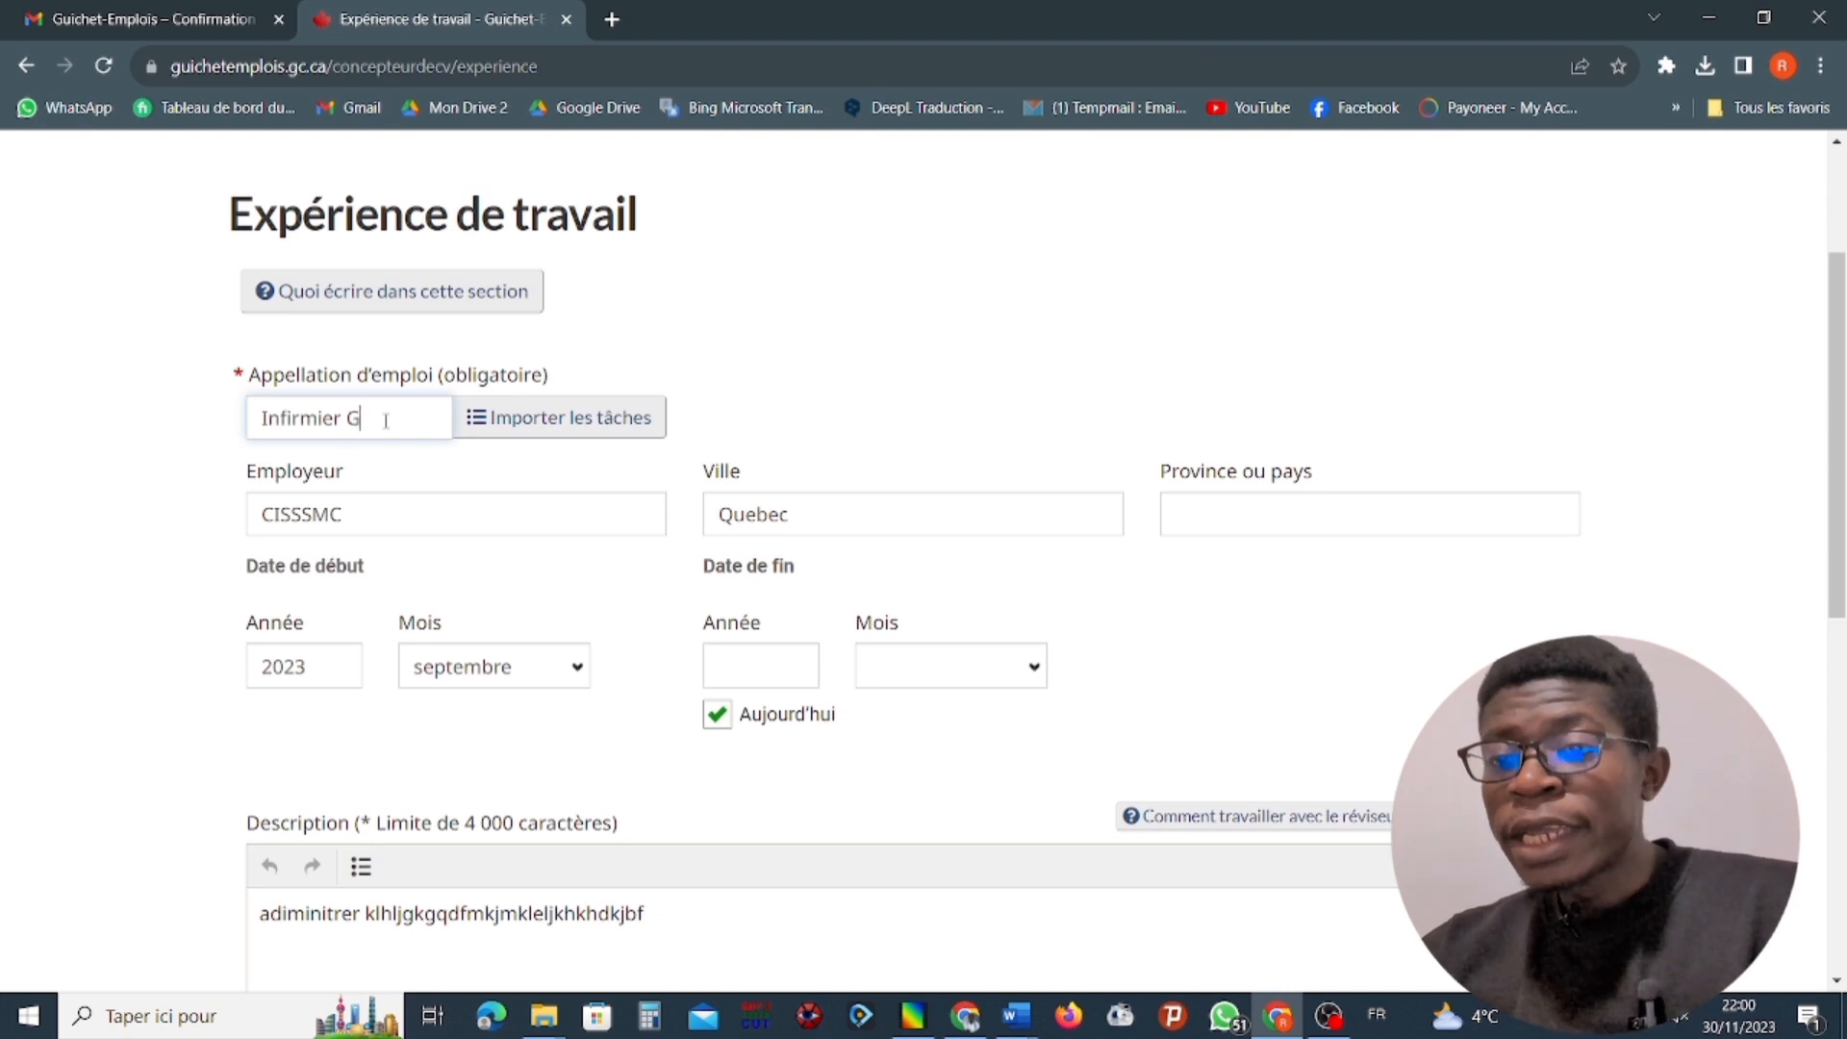
text(ené)
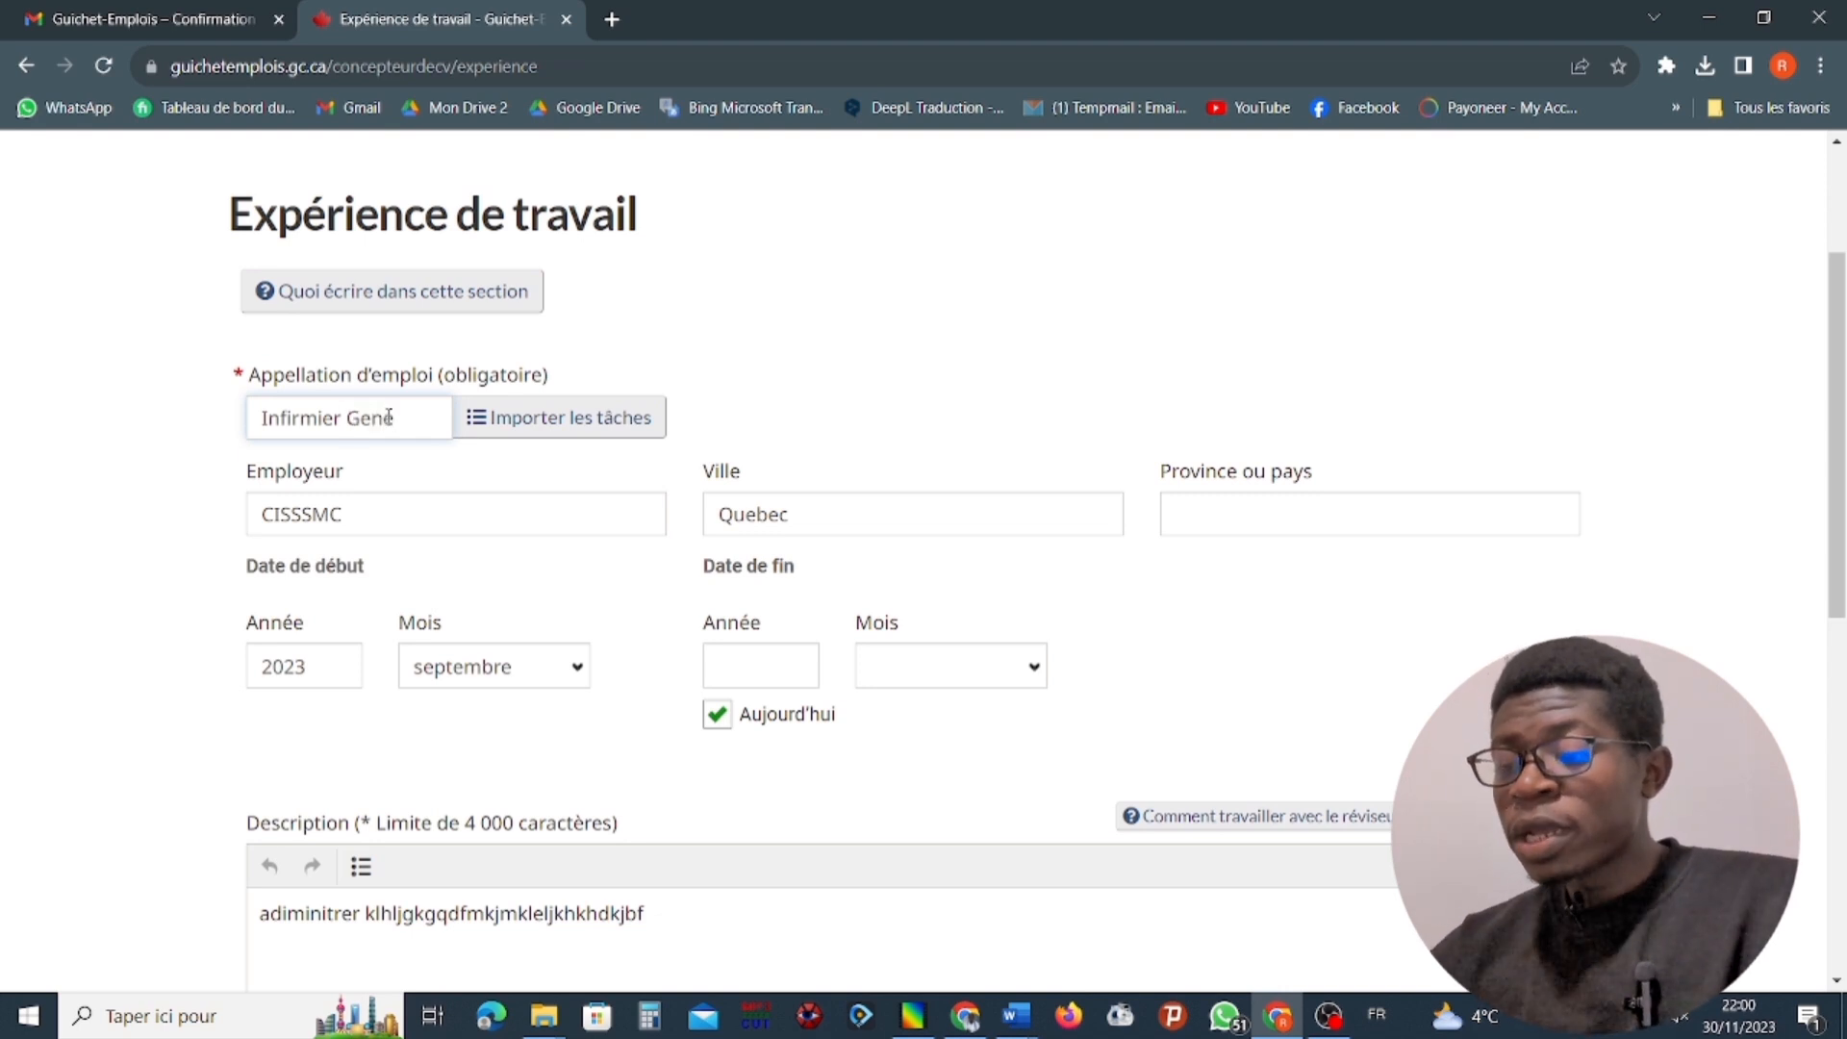
key(BackSpace)
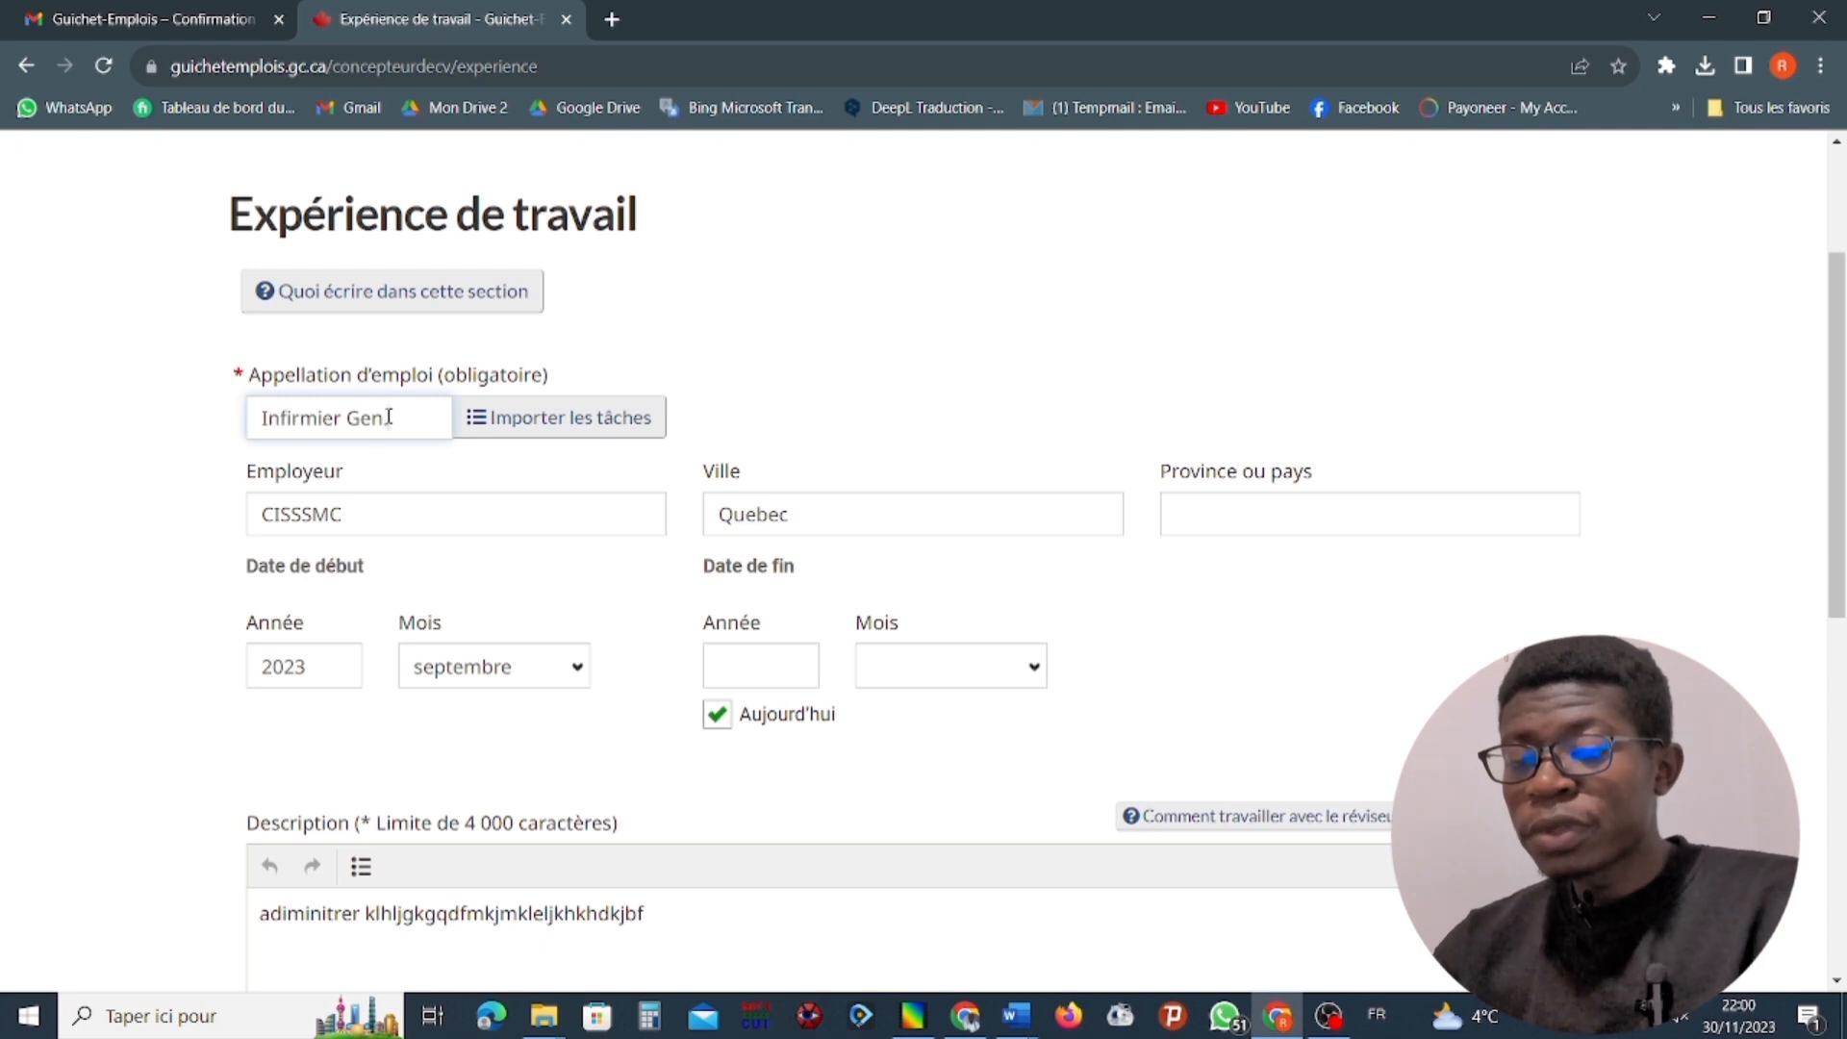
text(.)
Try to enter Canada as the province or country of the CISSSMC experience.
click(1234, 524)
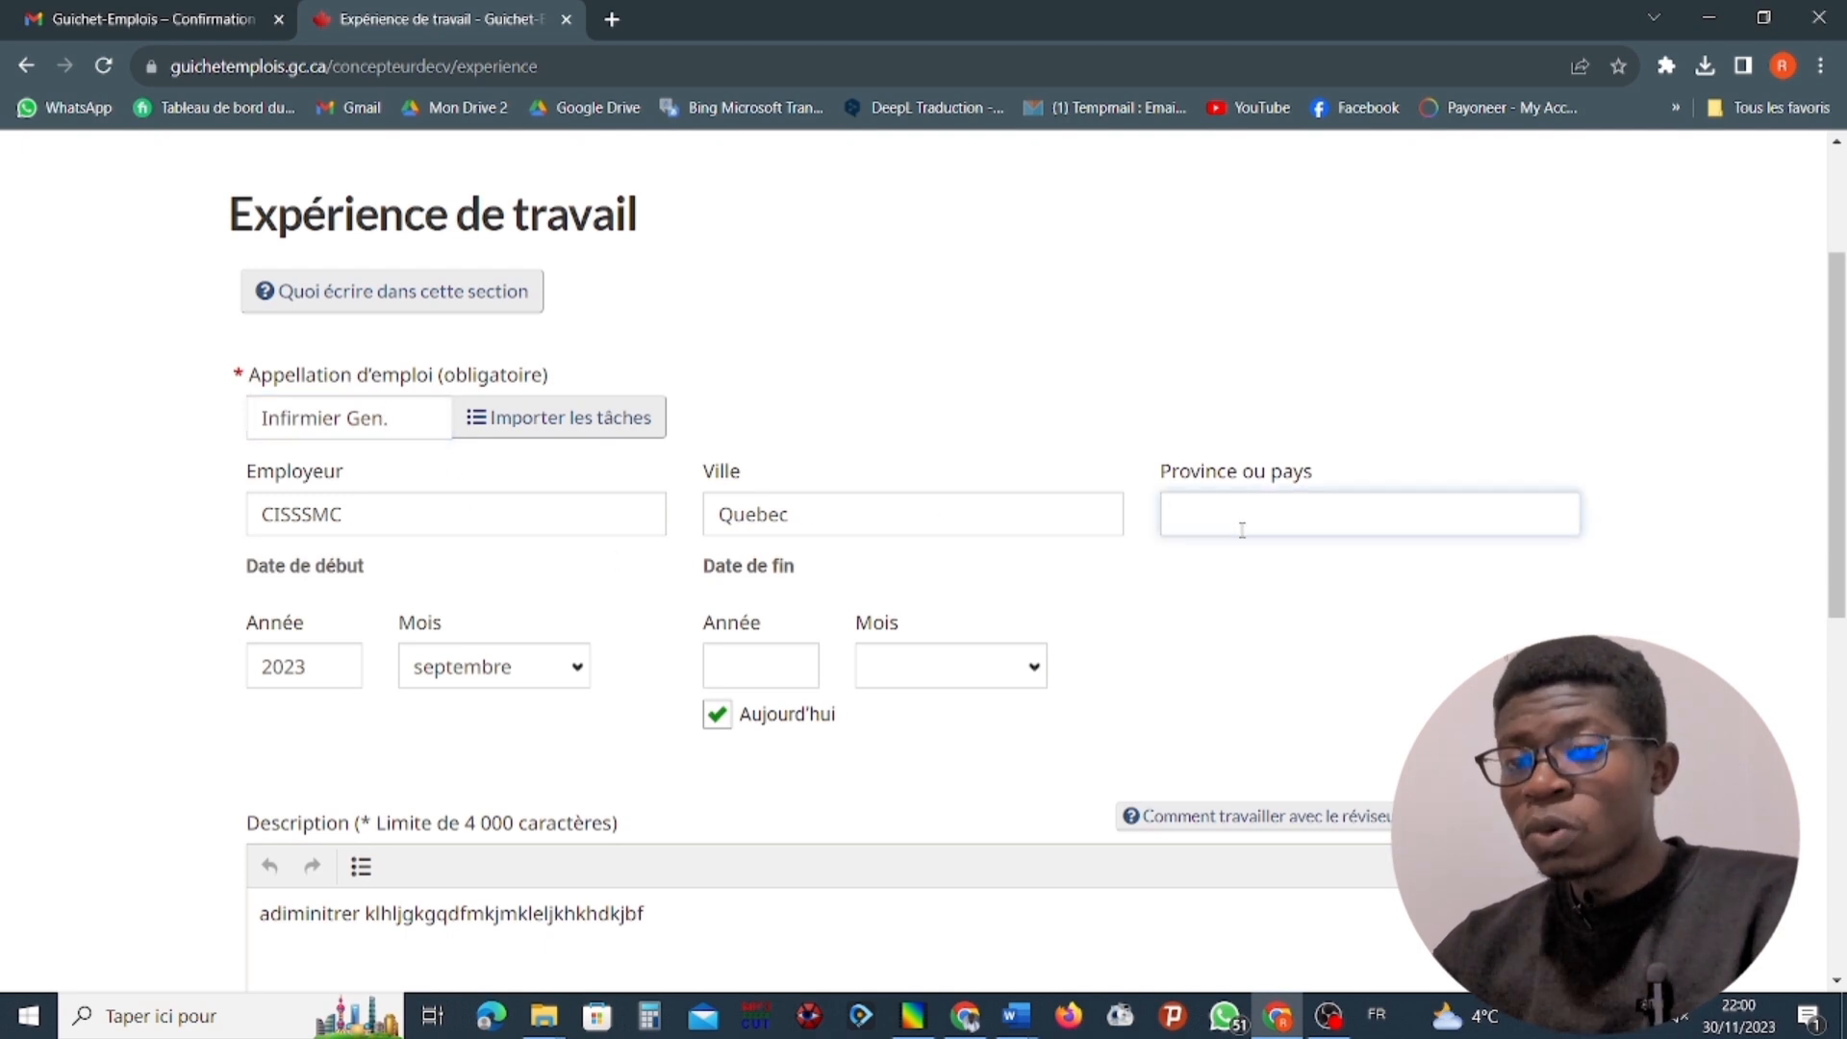
text(C)
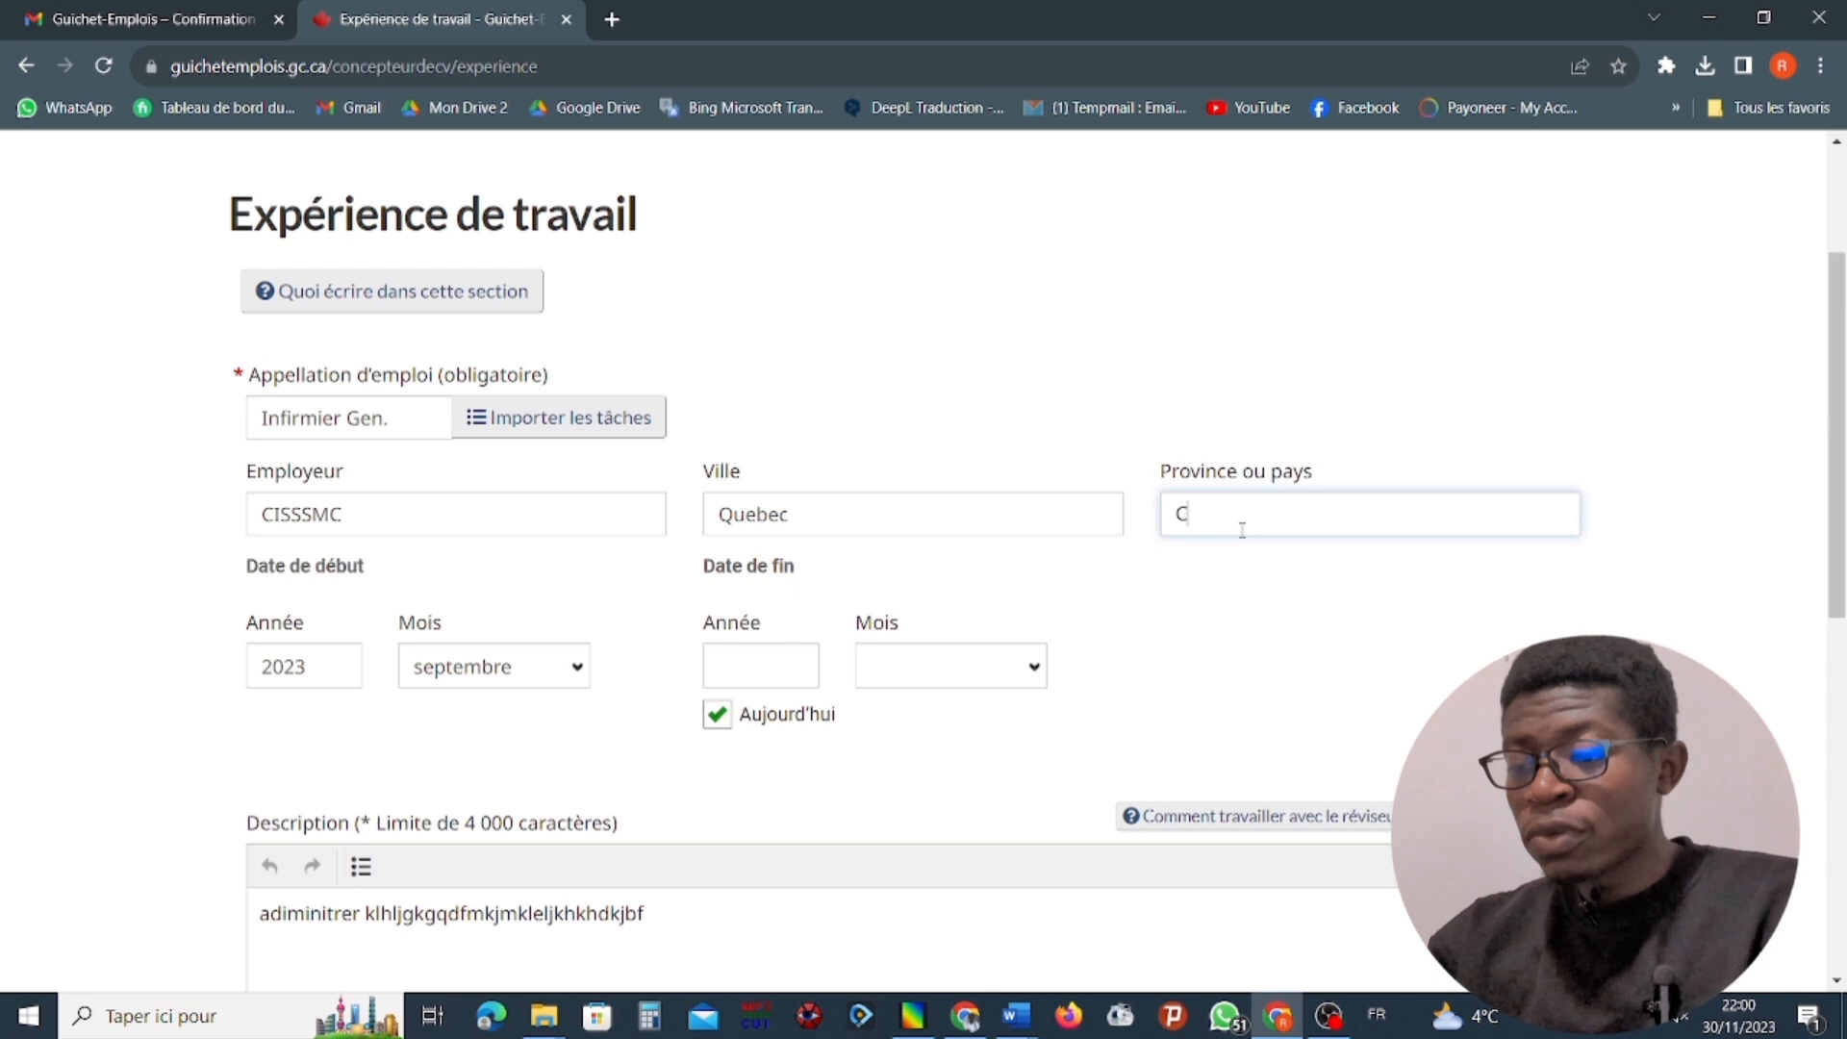
text(an)
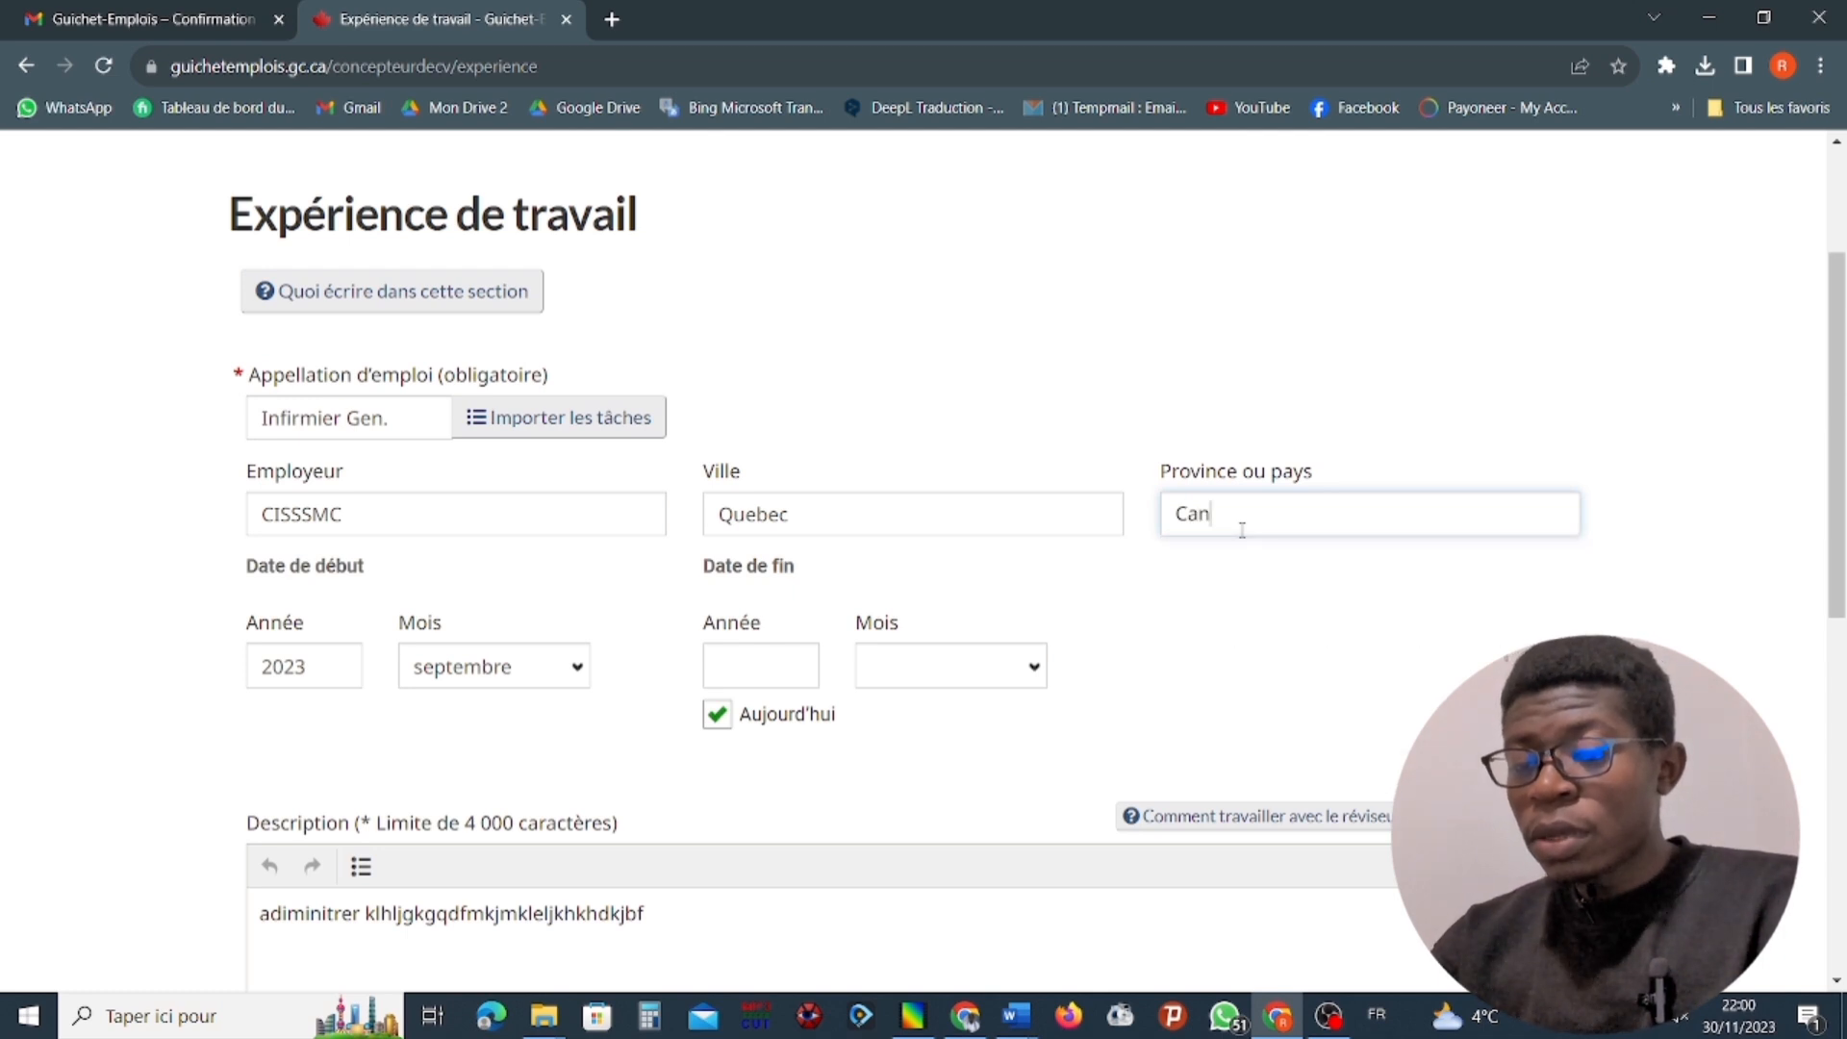
text(ada)
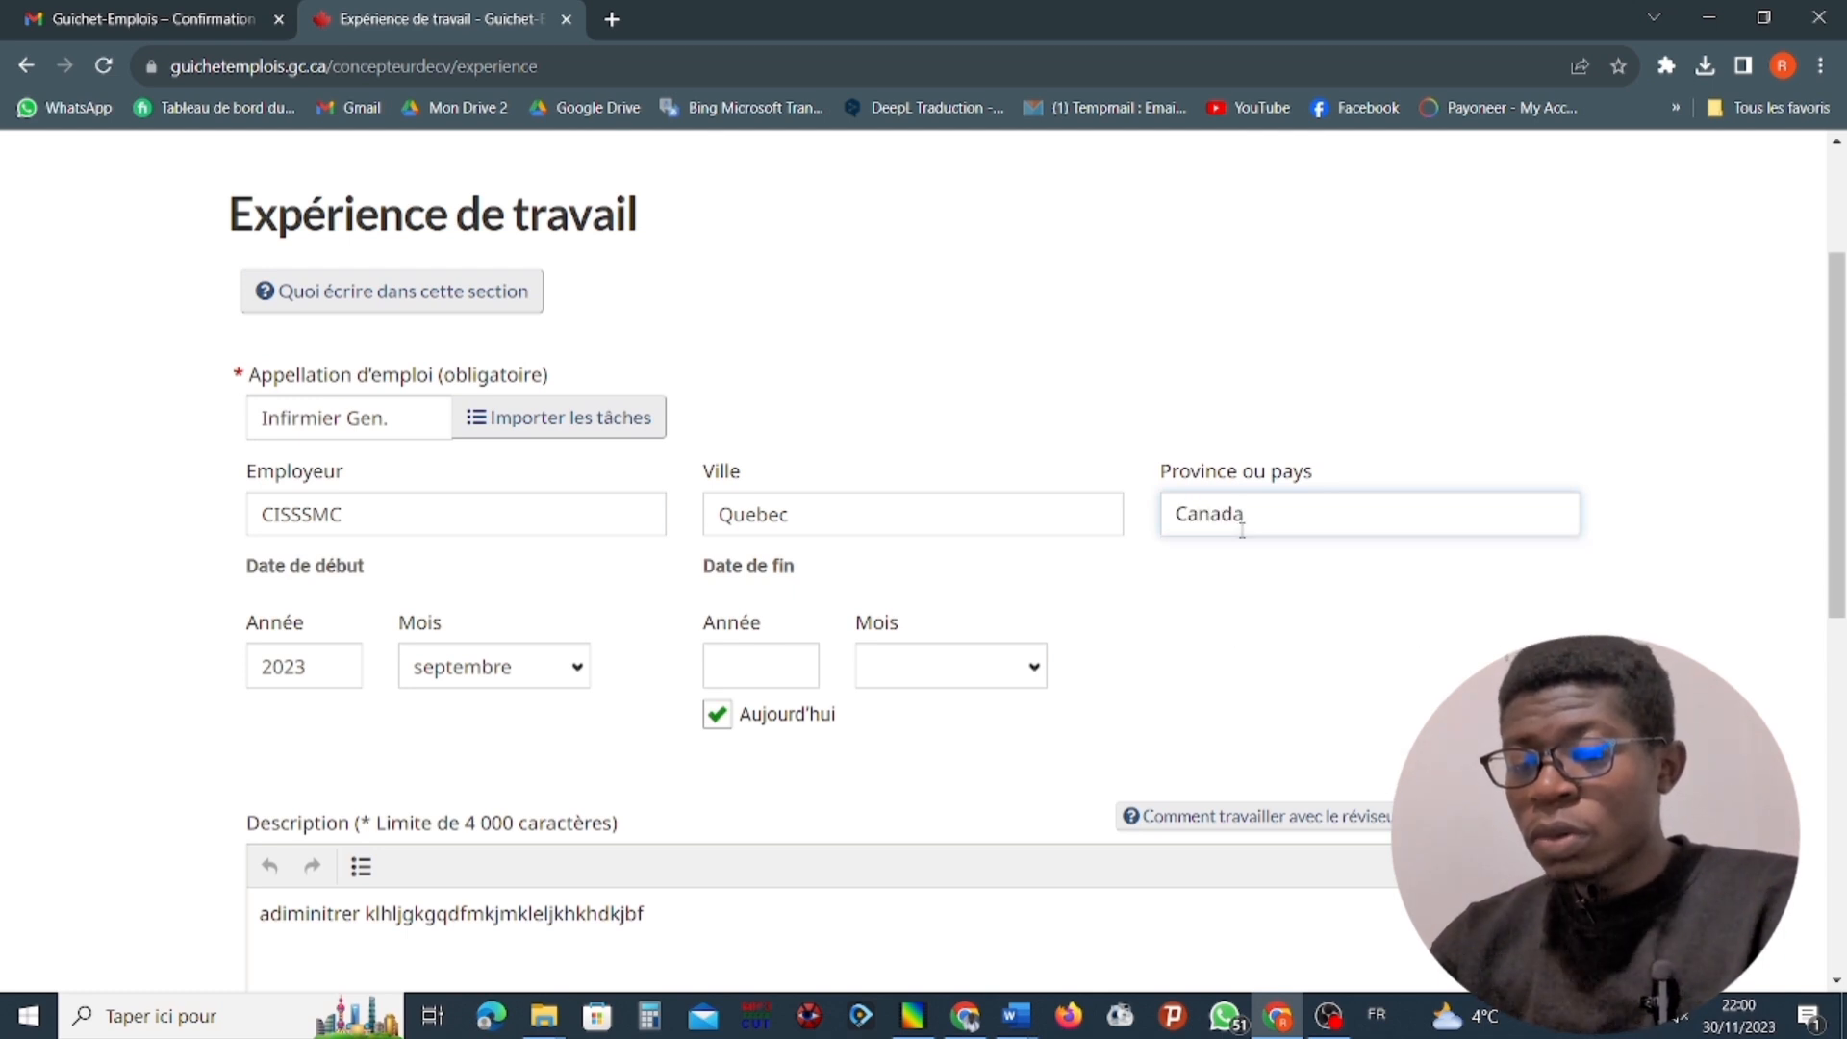
click(970, 569)
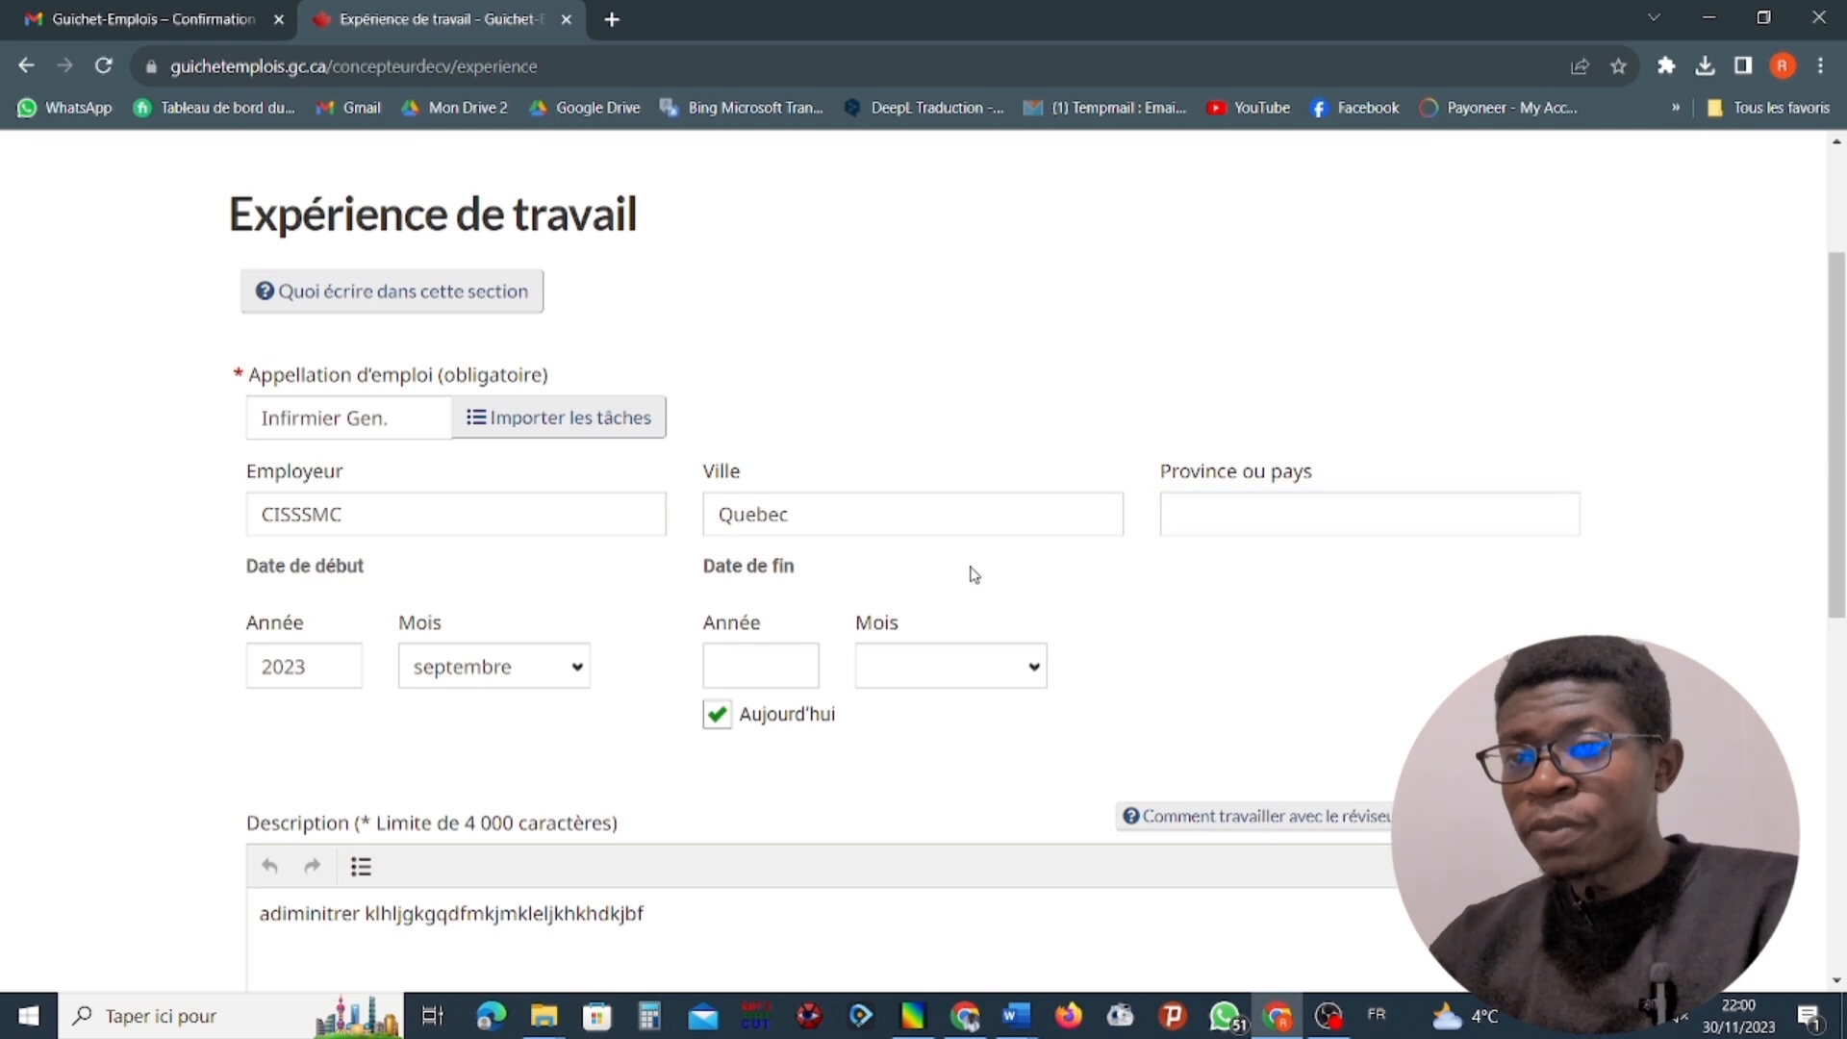
Choose Québec as the province of the CISSSMC experience and replace its city with "St. Jean".
click(1208, 522)
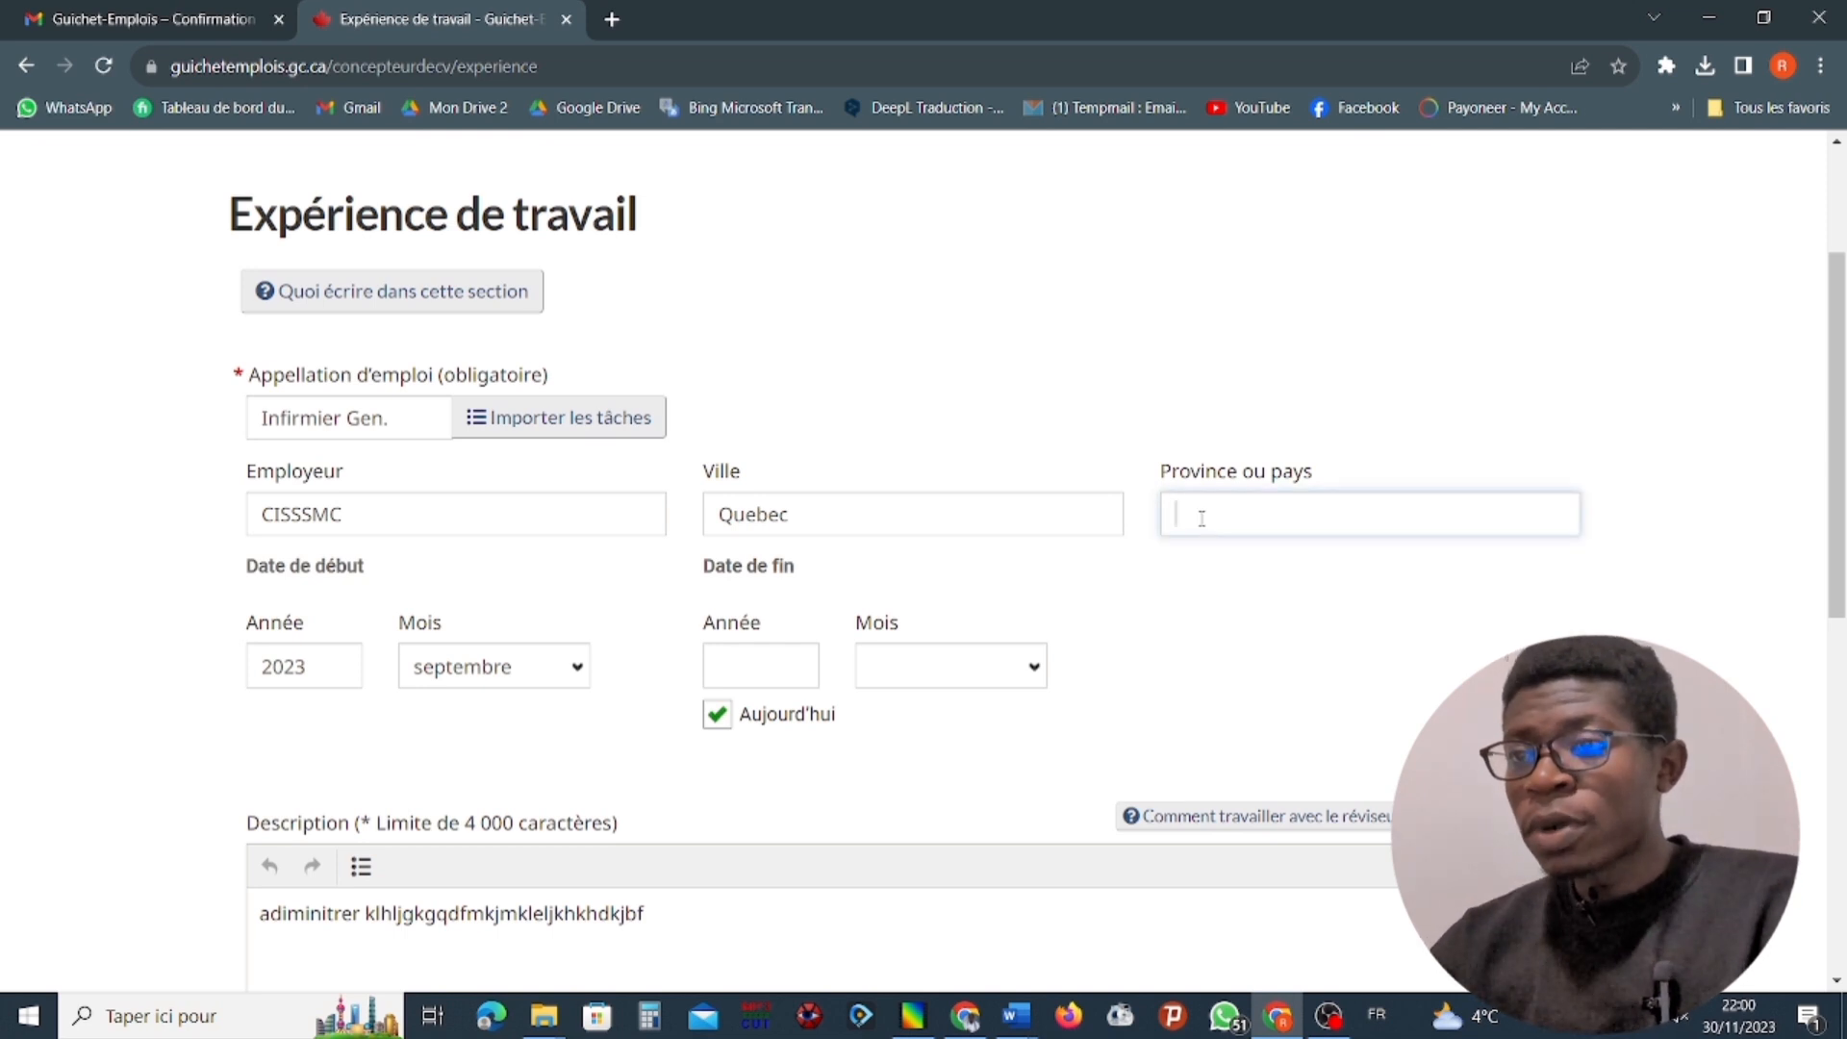
text(quez)
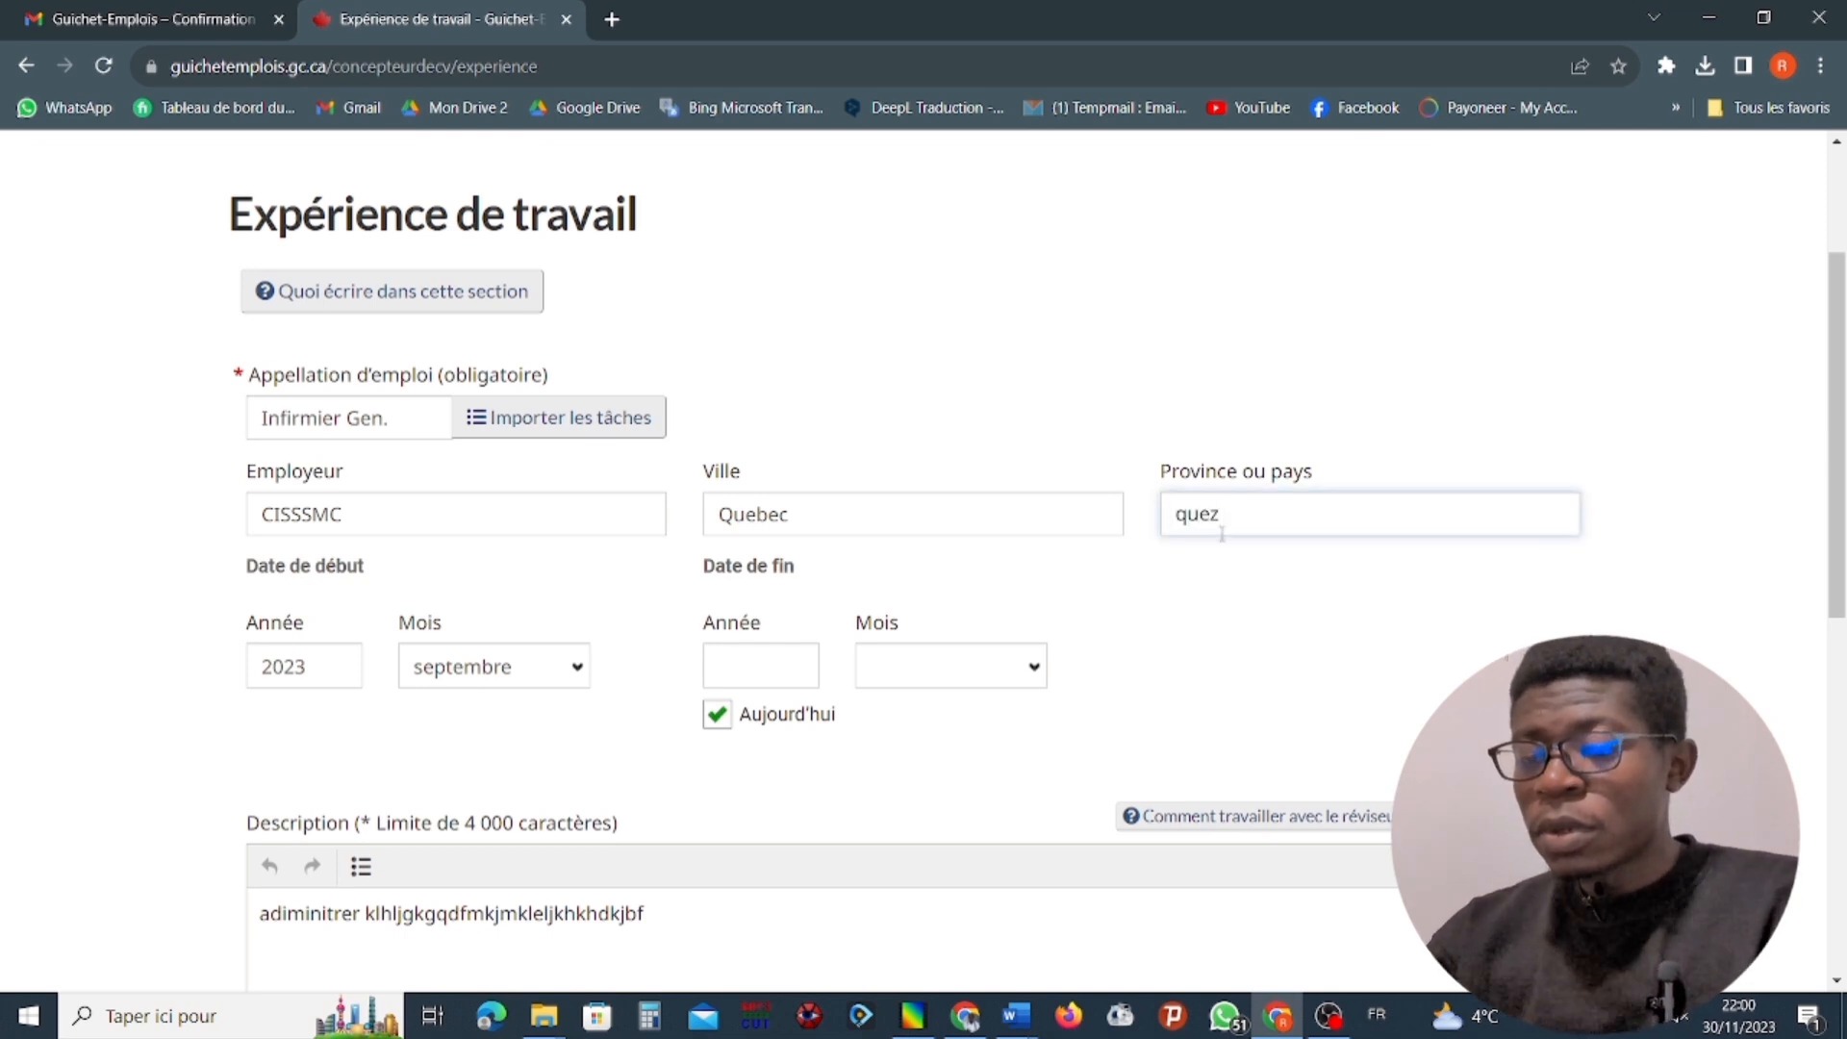
key(BackSpace)
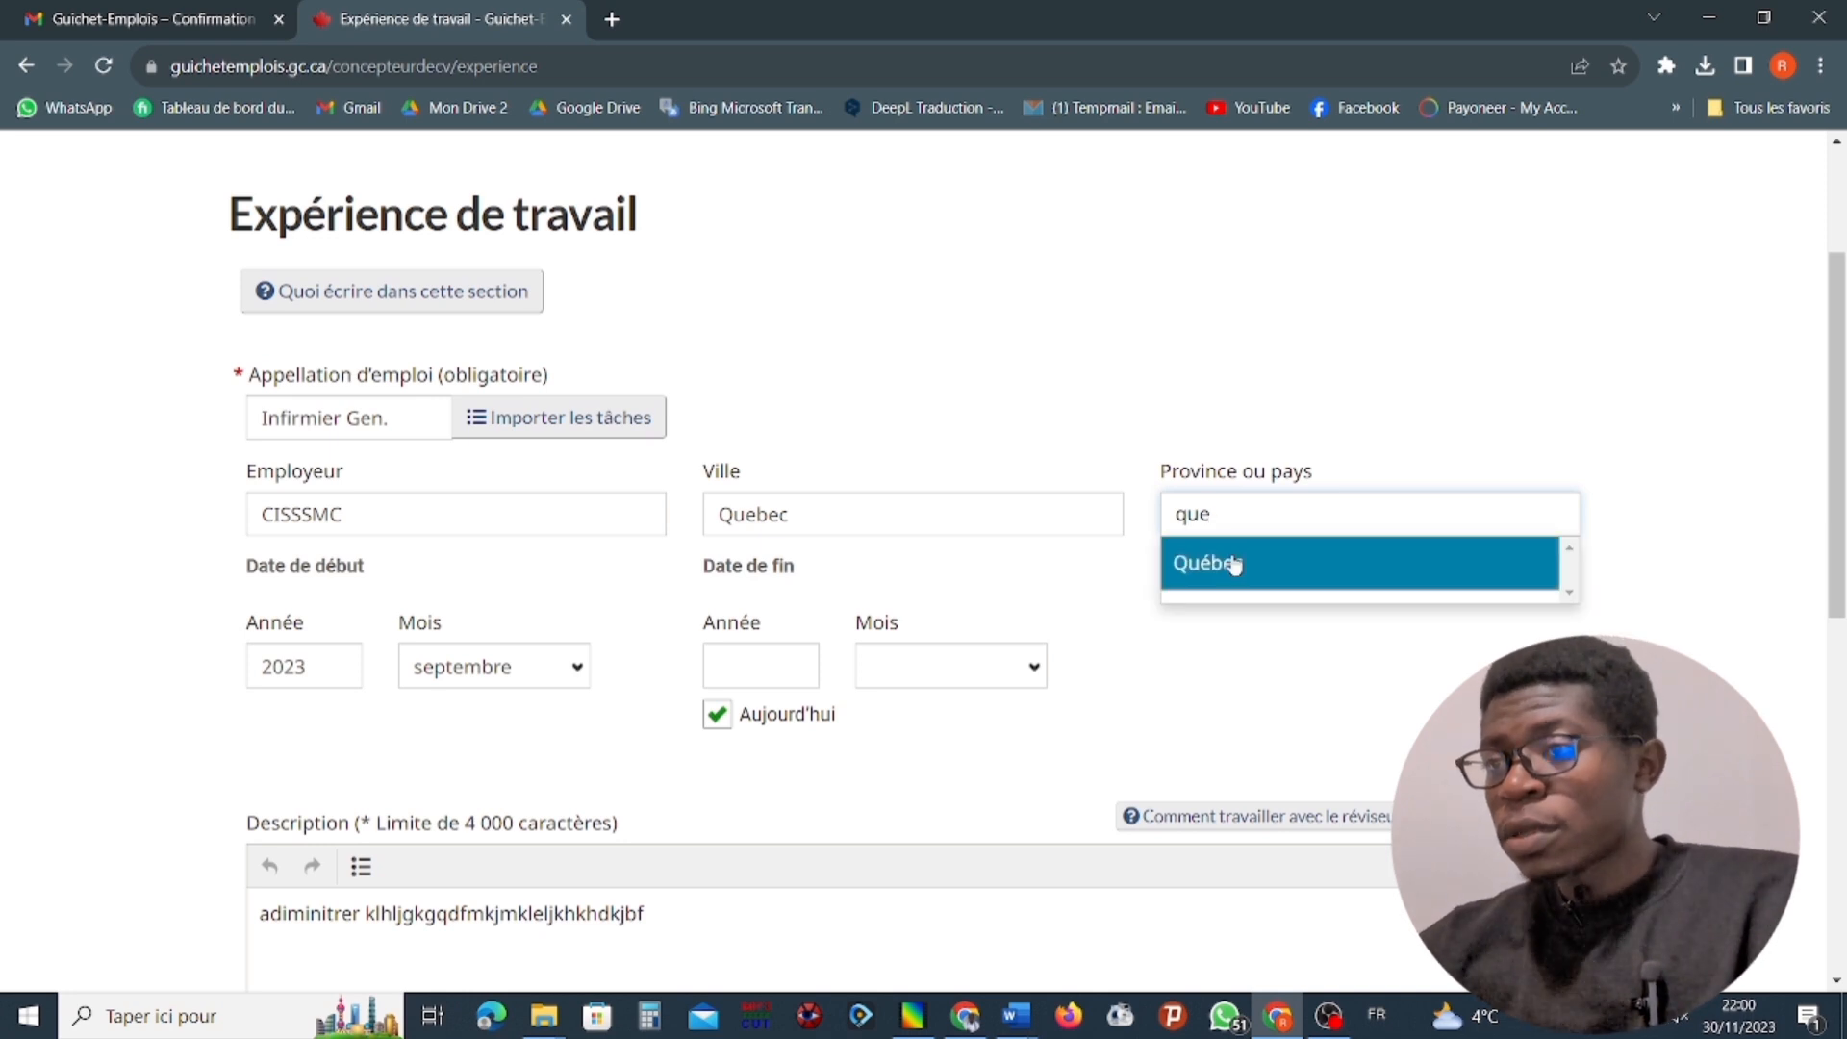
click(1214, 562)
drag(926, 514, 680, 528)
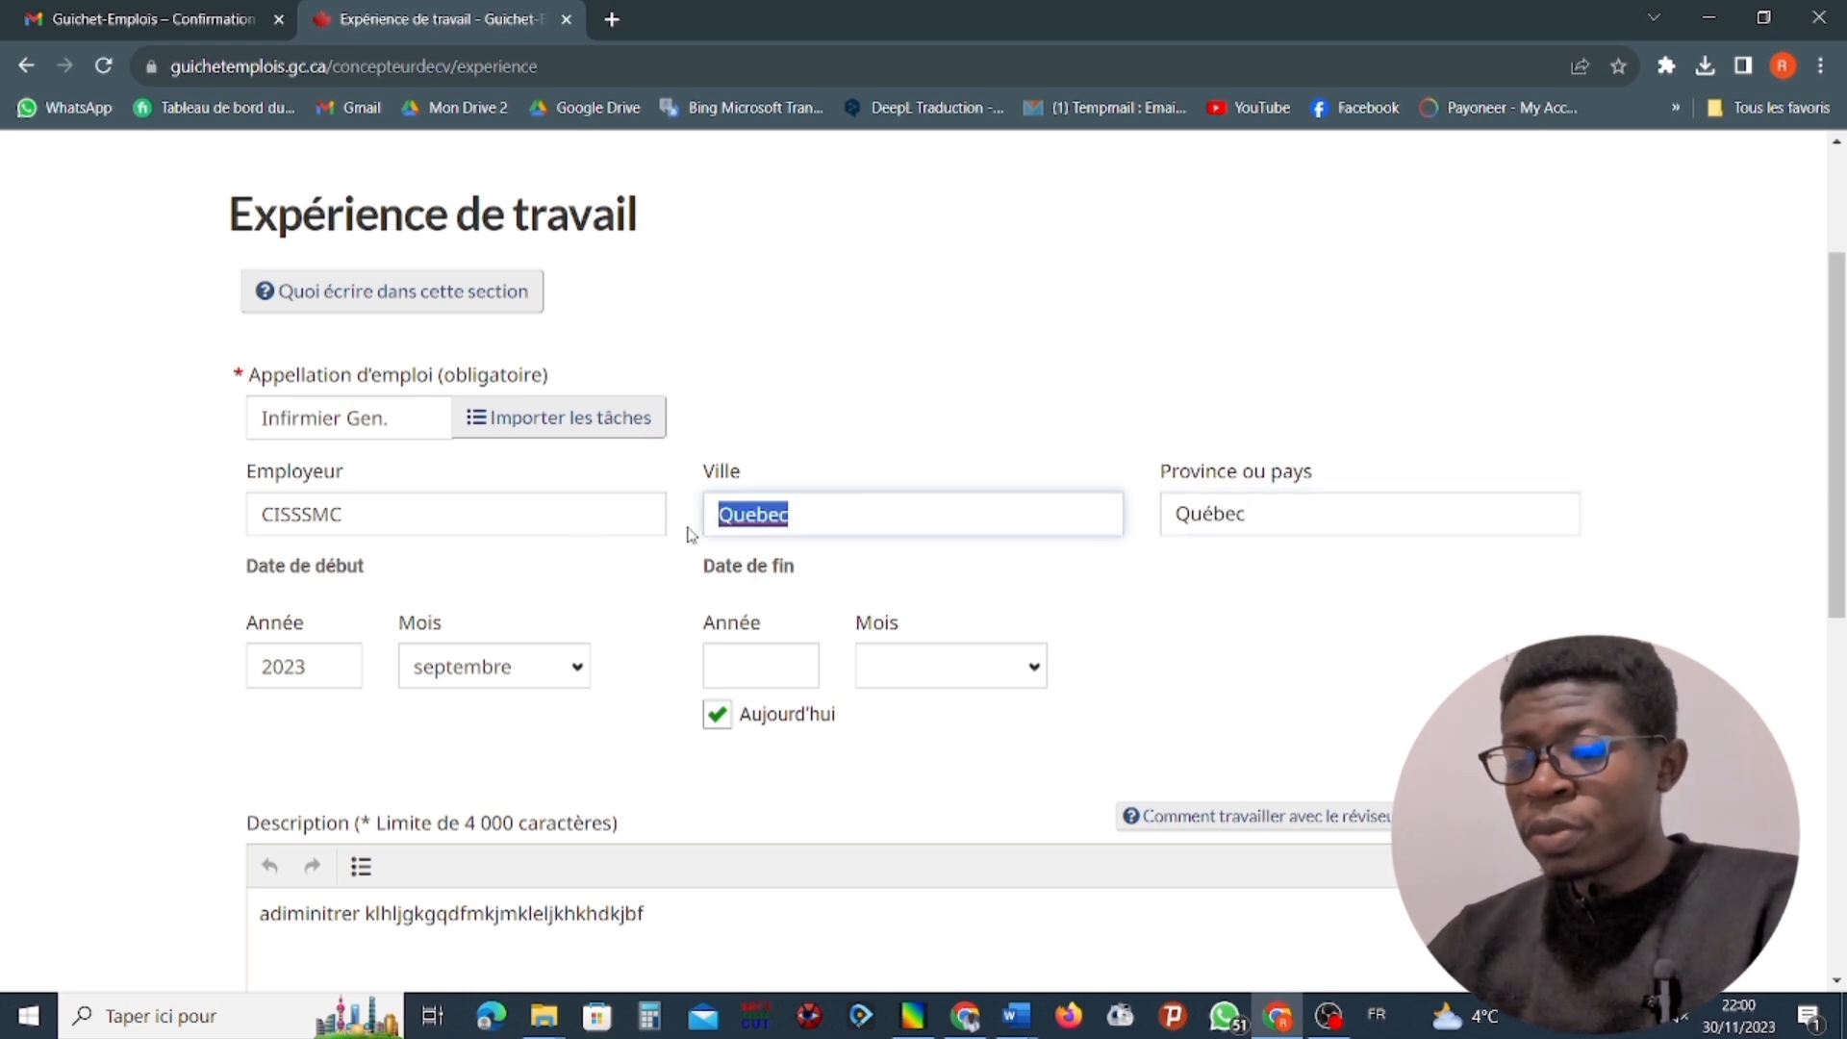
text(St. Jean)
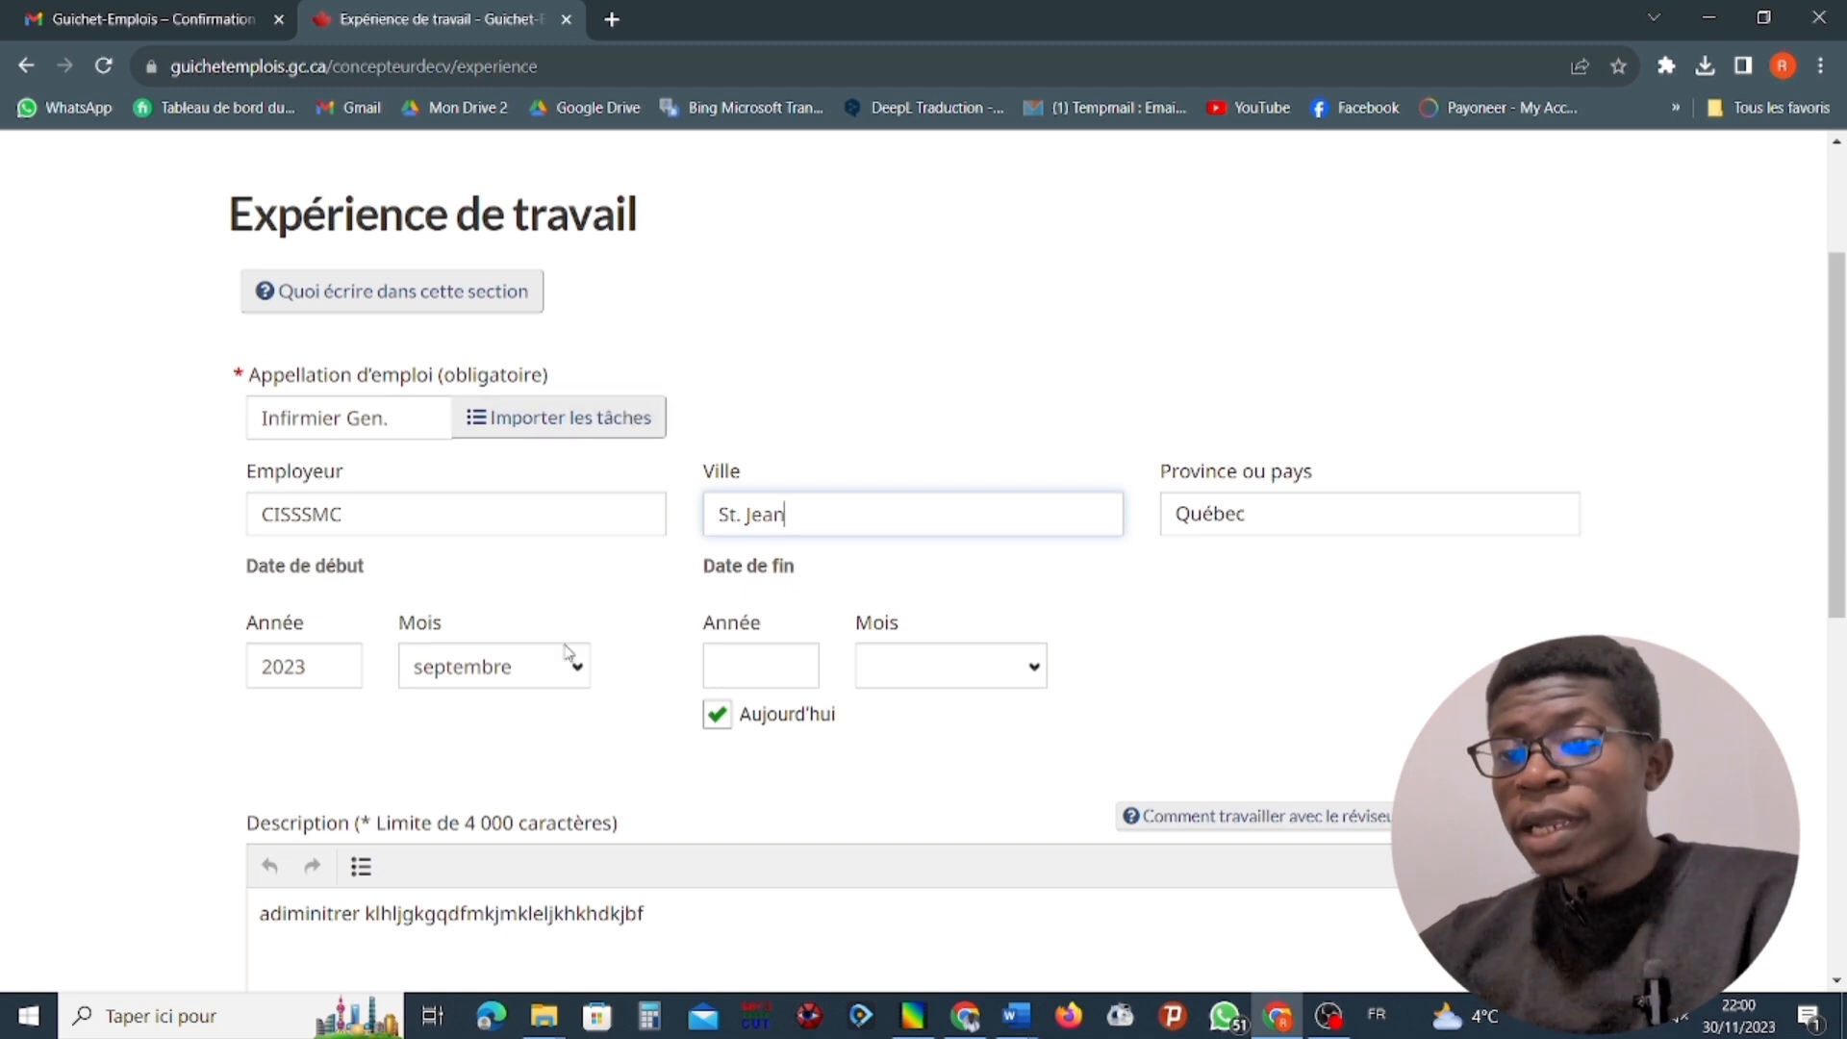
Delete the placeholder text from the description of the CISSSMC experience.
scroll(583, 663, down, 1)
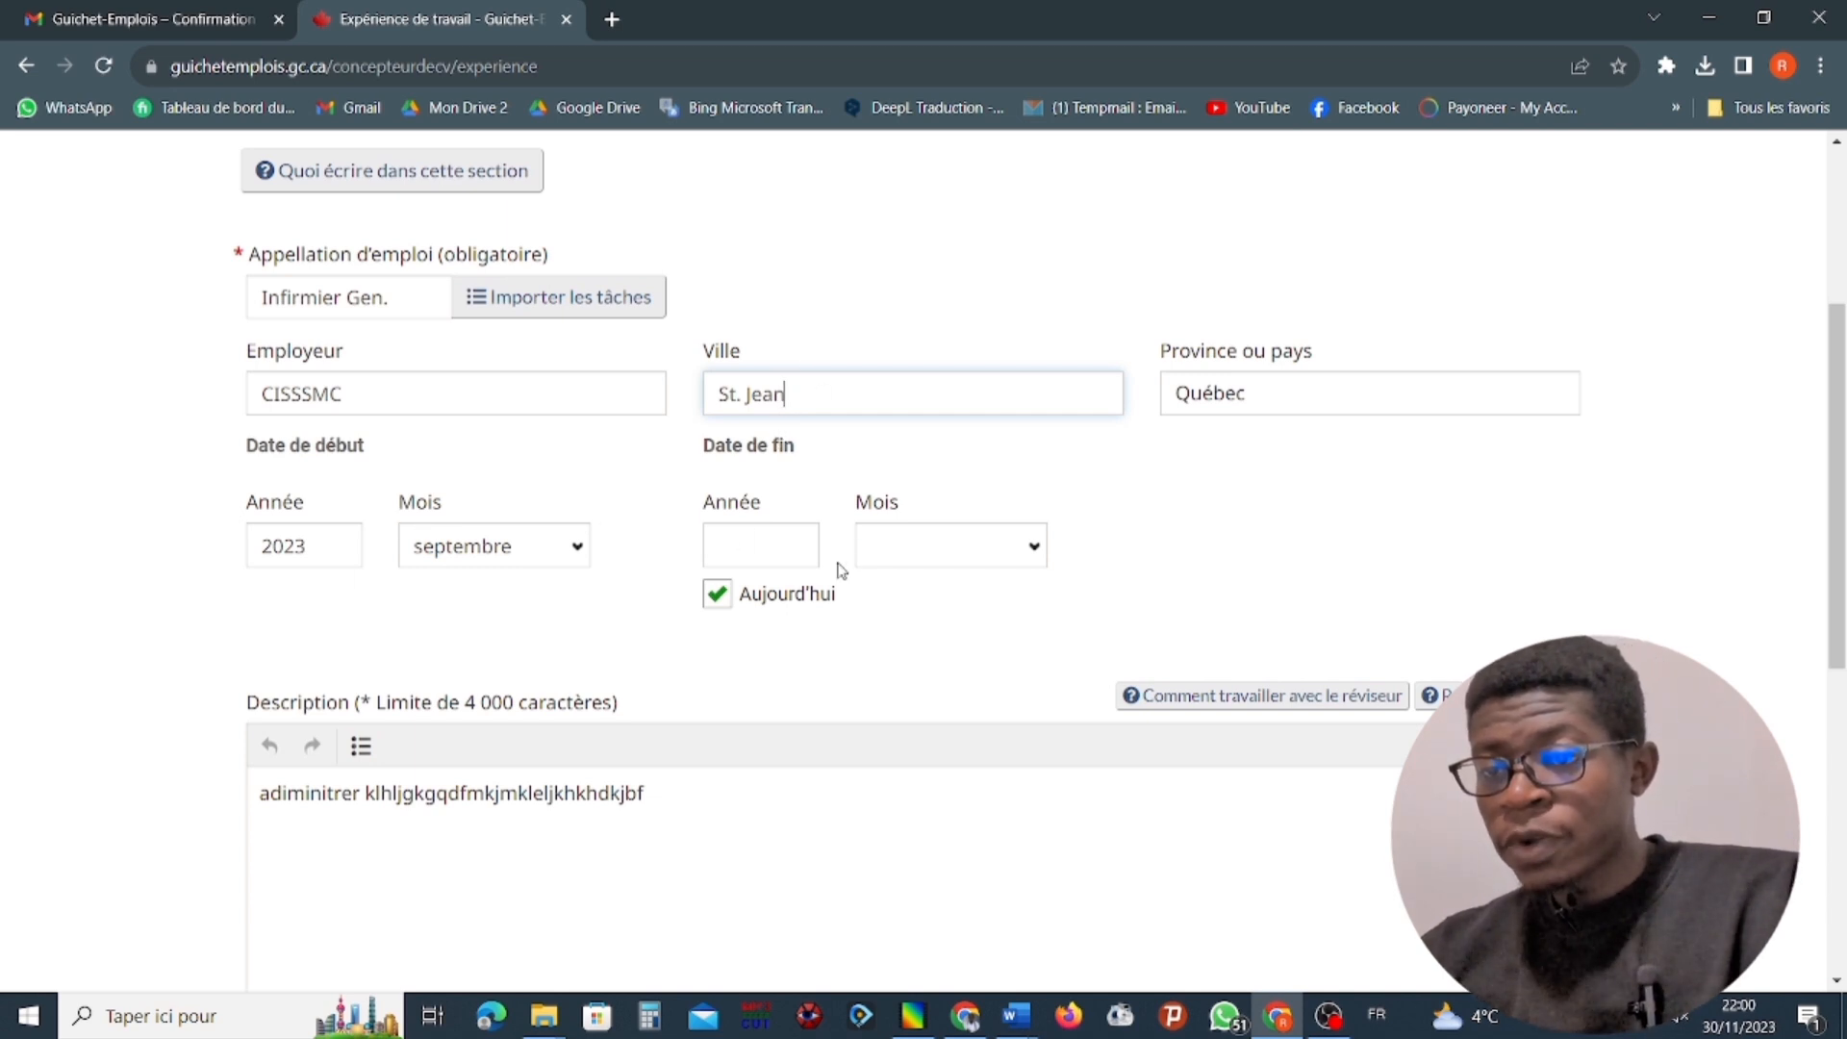
scroll(910, 573, down, 2)
scroll(795, 489, up, 5)
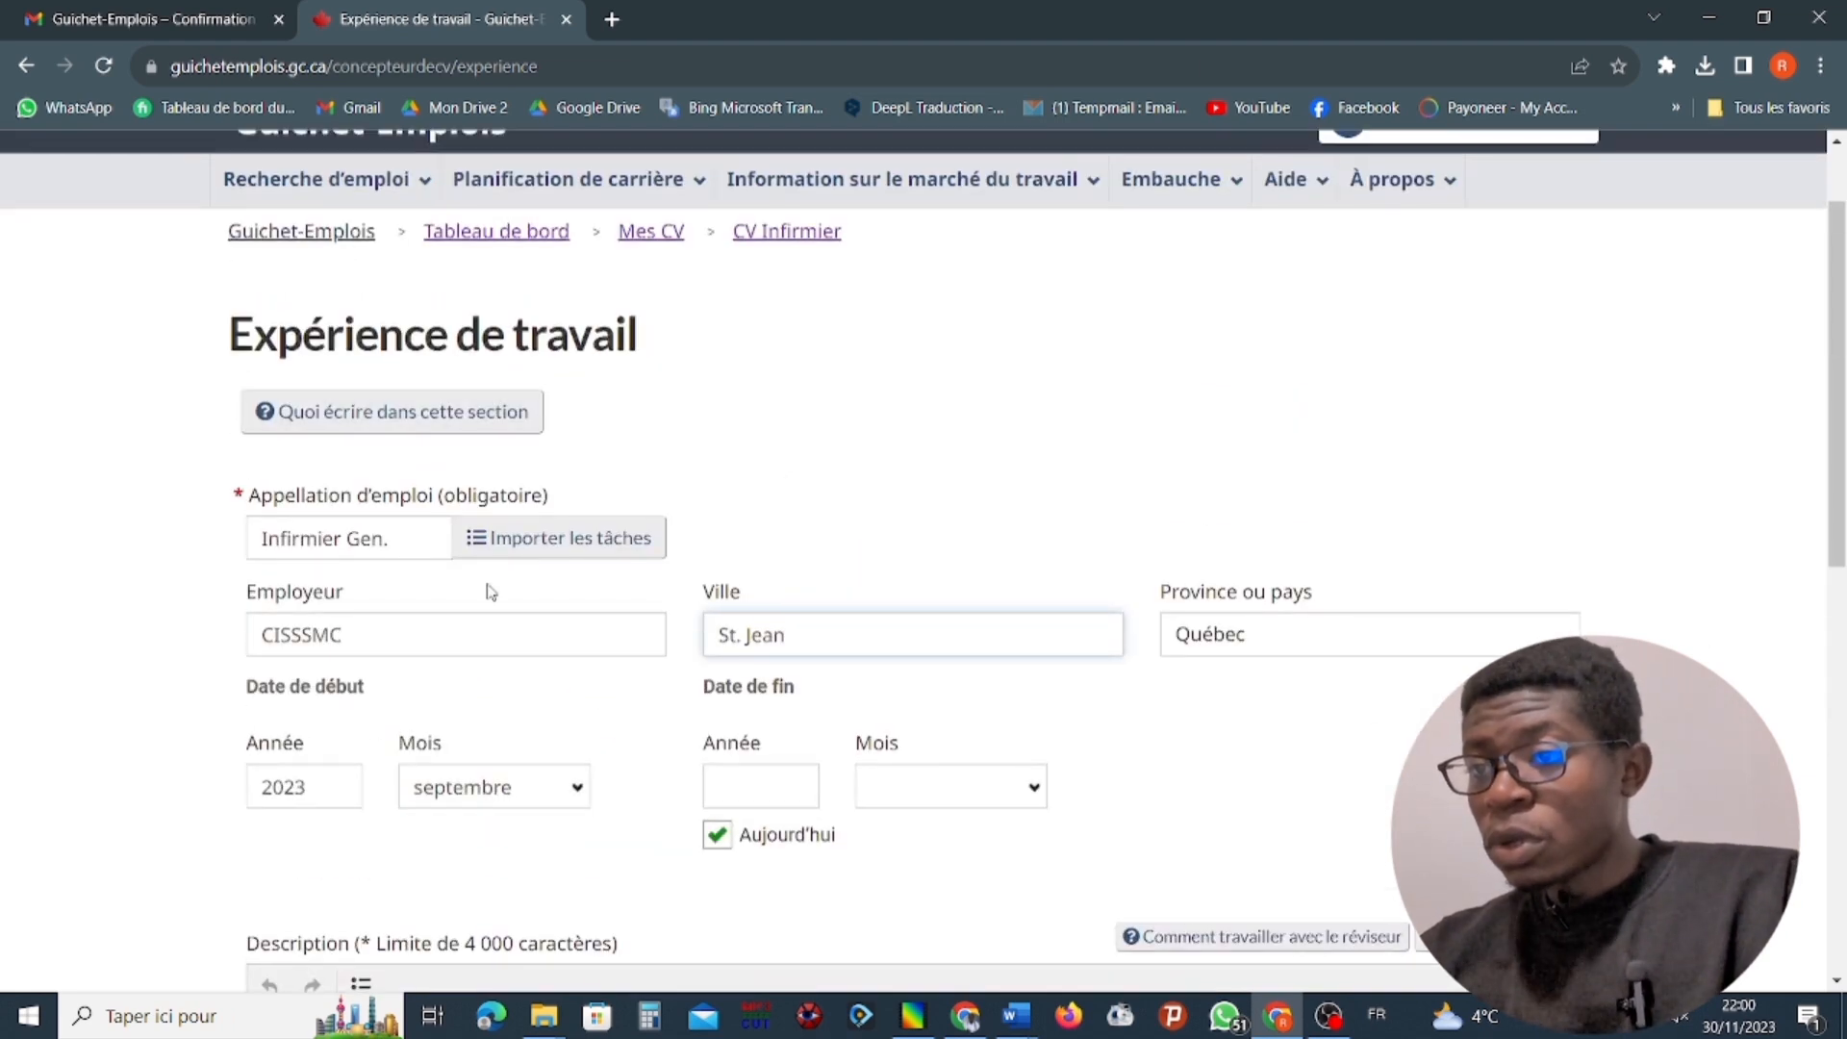
scroll(372, 766, down, 1)
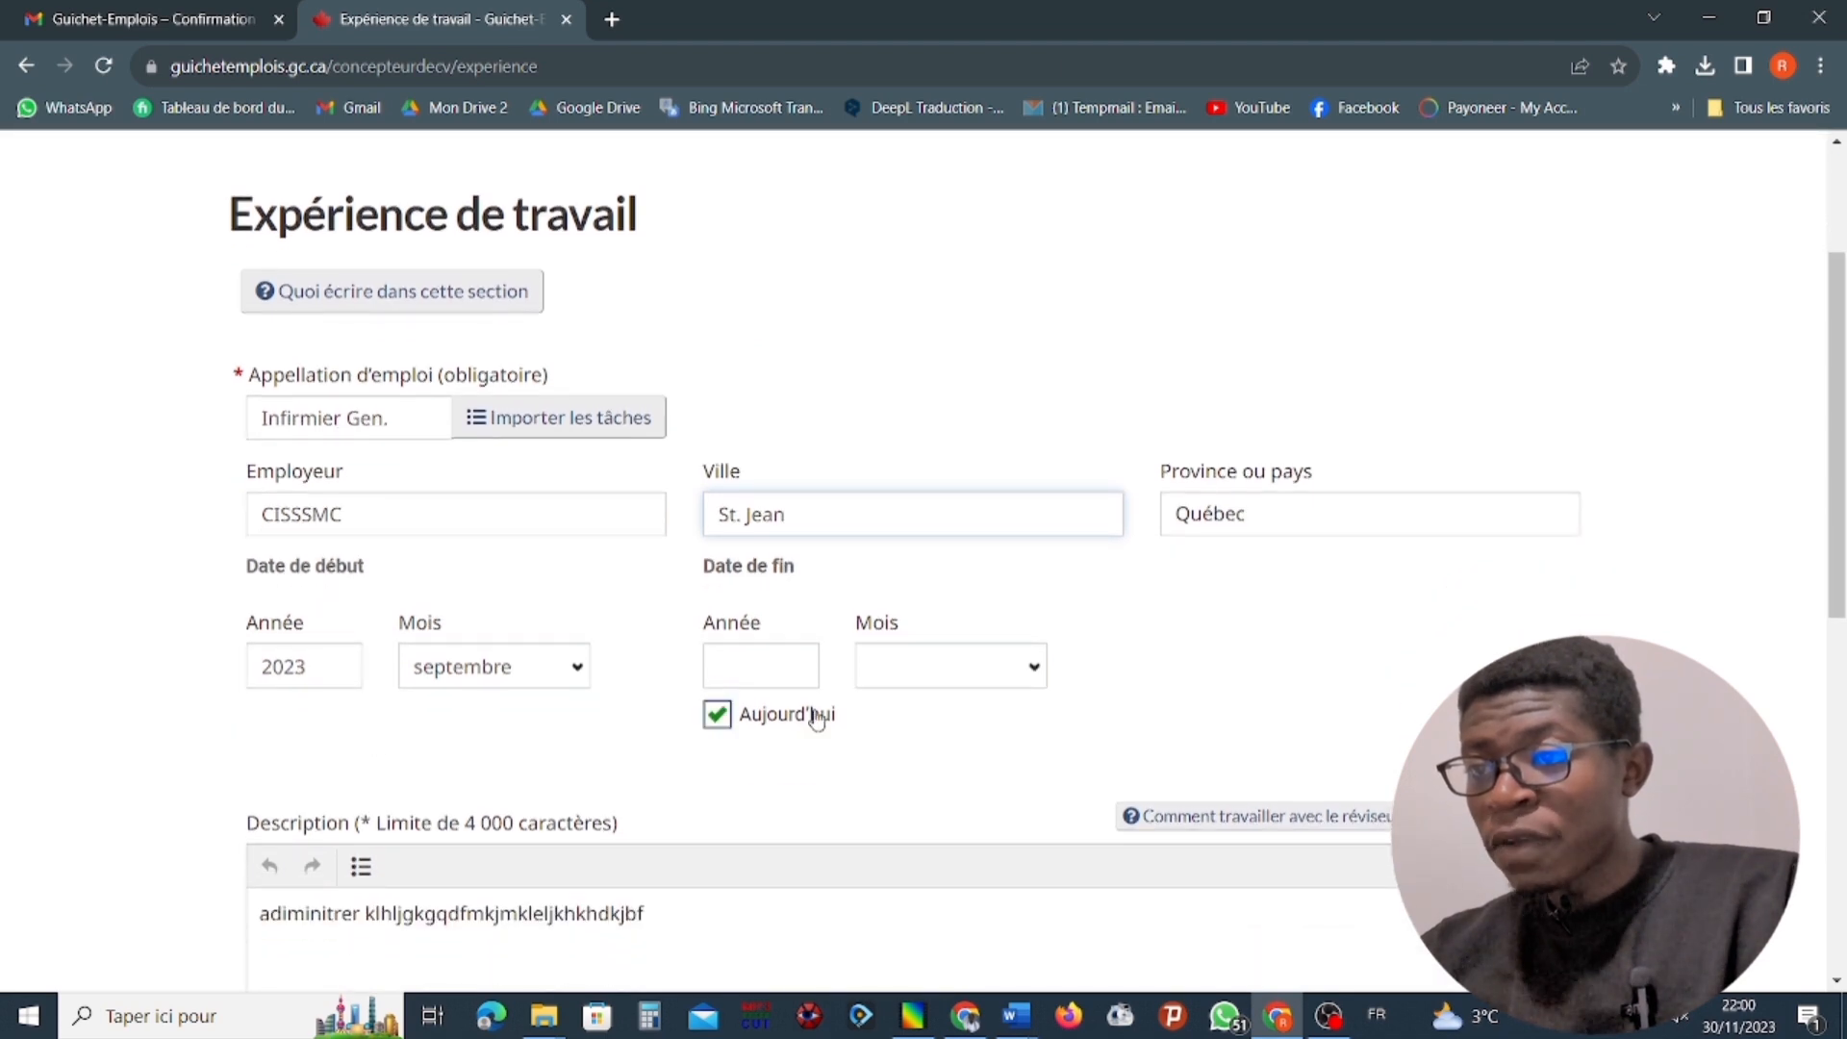
scroll(813, 713, down, 3)
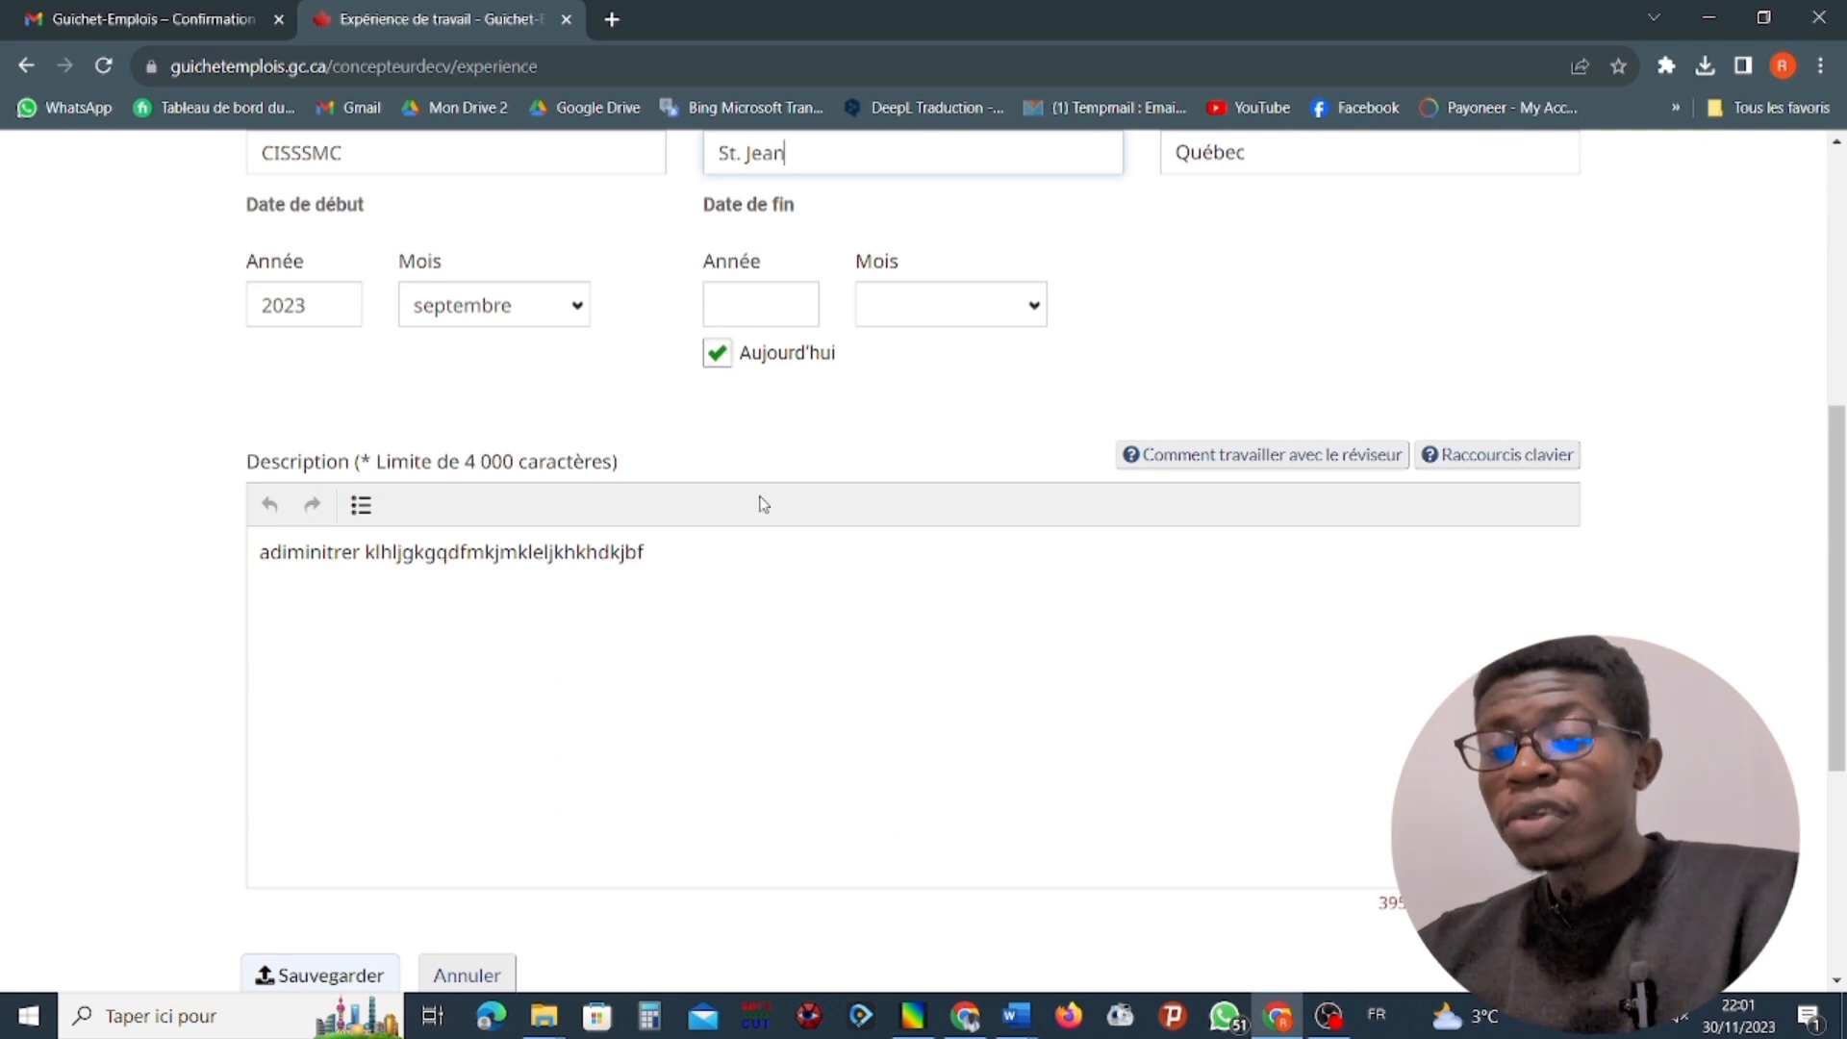
drag(689, 554, 206, 577)
key(BackSpace)
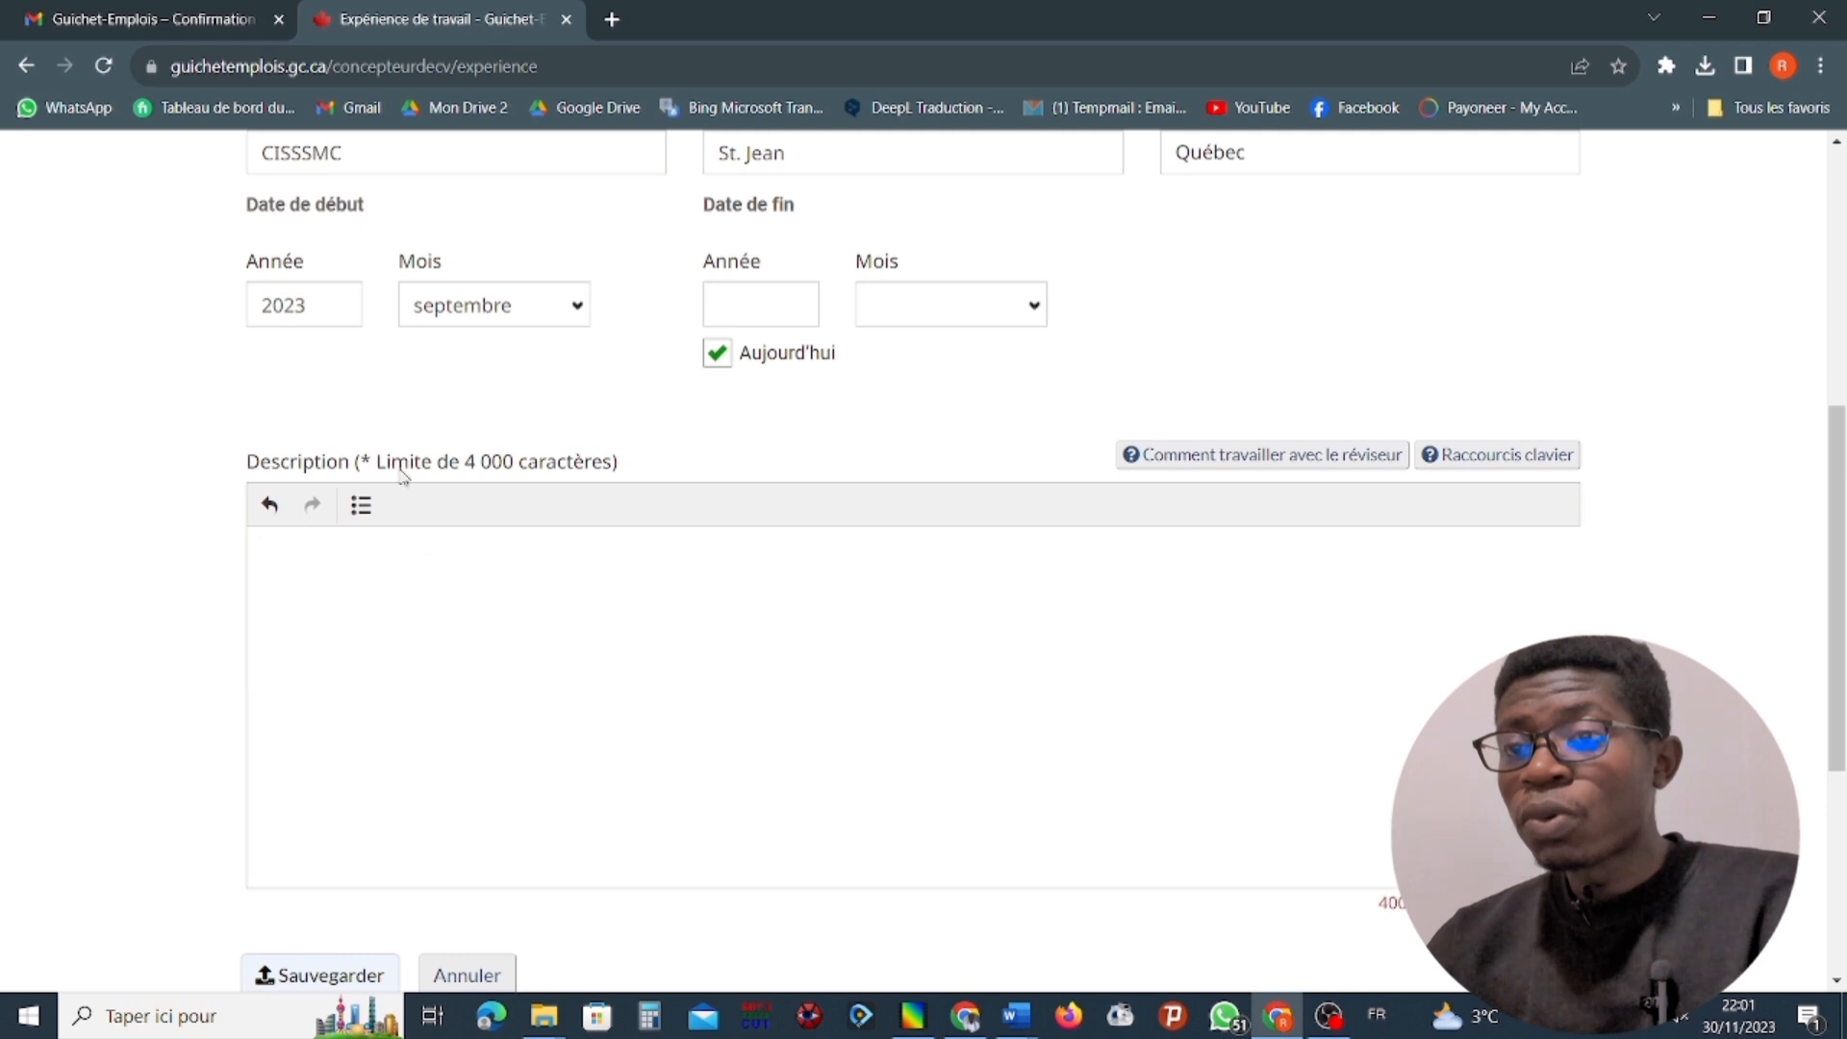
Paste the prepared description starting with "Aide-soignant généraliste" and its bulleted task list into the empty experience description.
scroll(410, 505, down, 1)
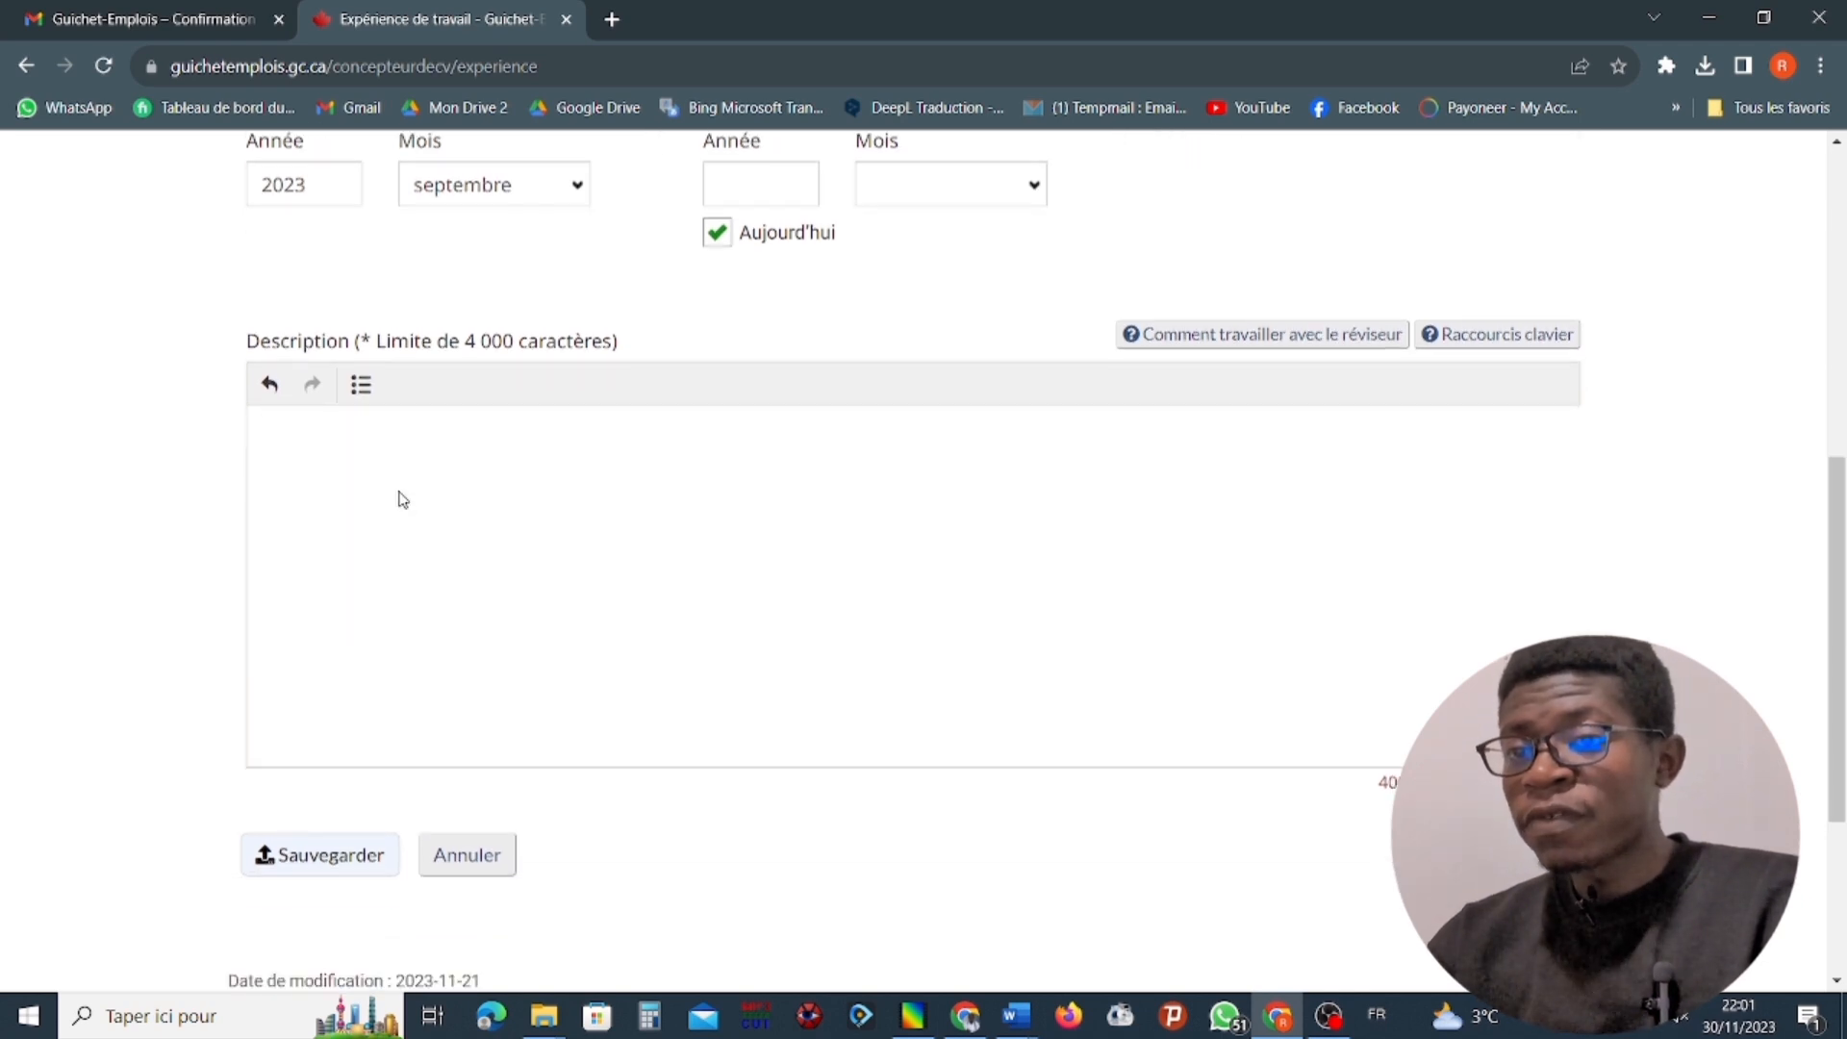
scroll(404, 493, down, 2)
scroll(418, 423, up, 2)
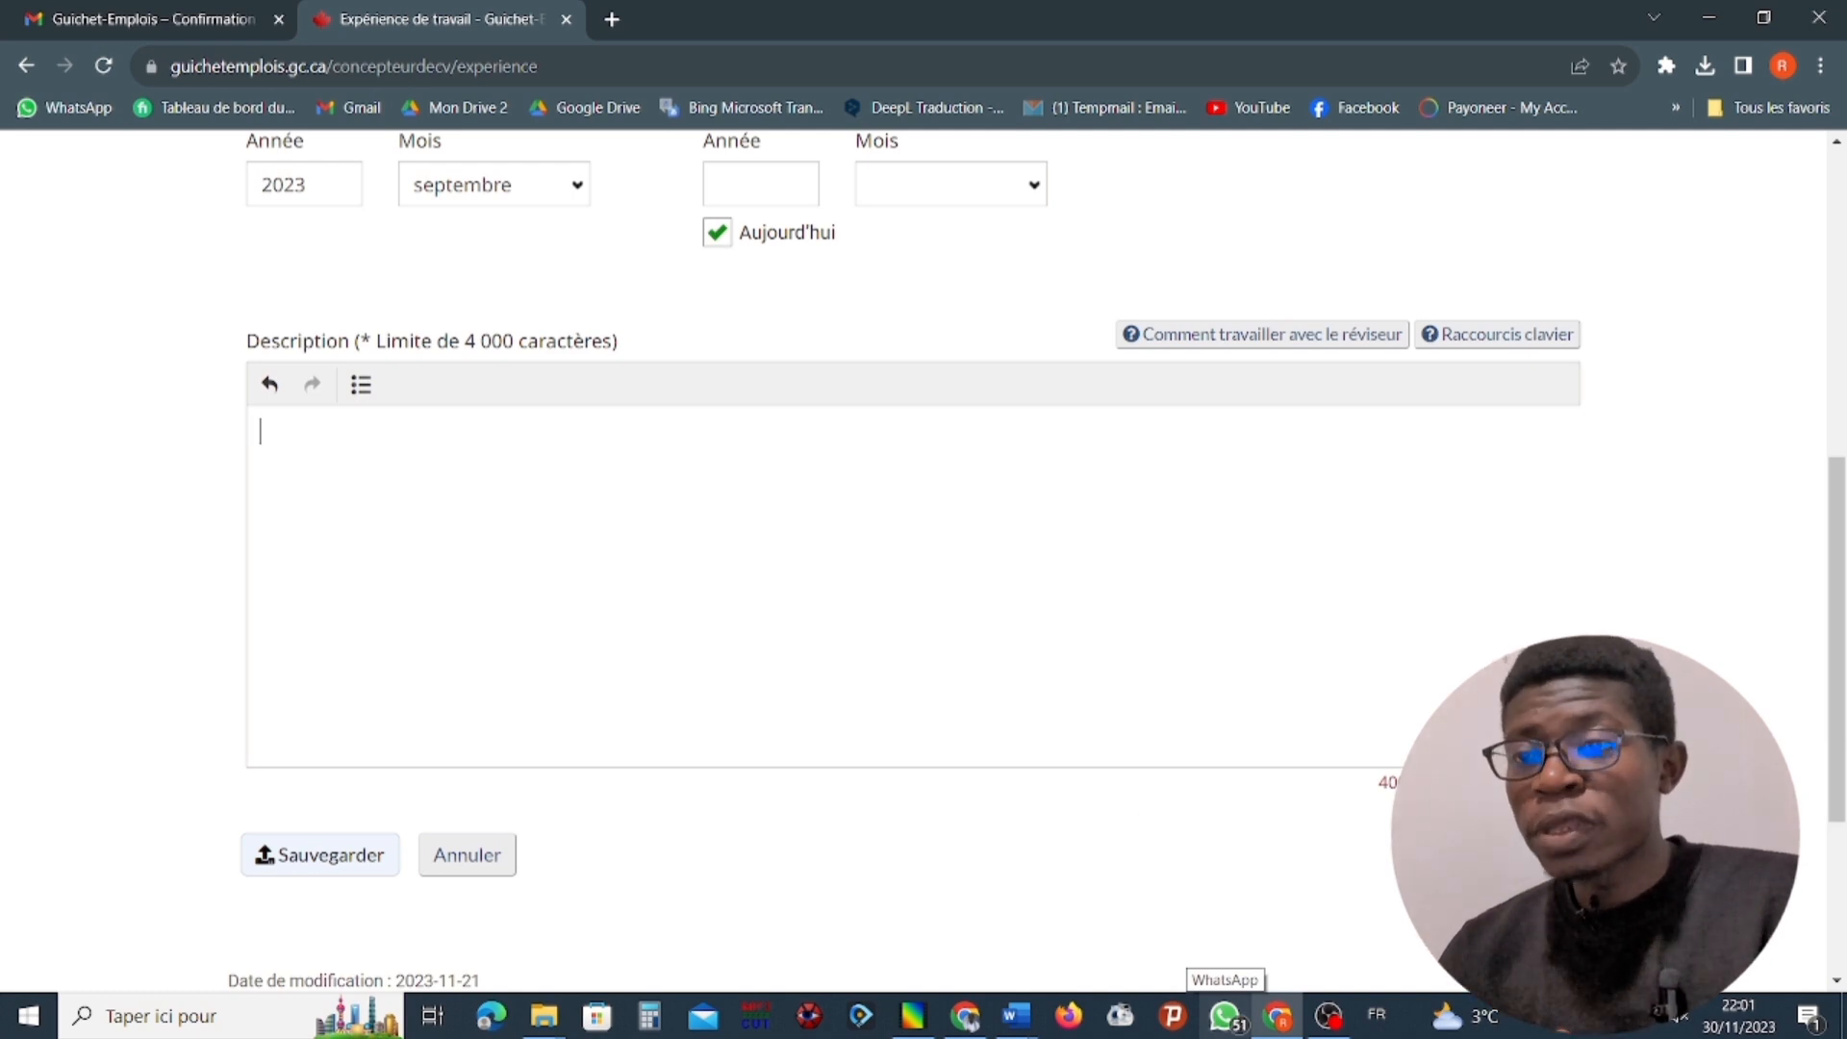
mouse_move(998, 993)
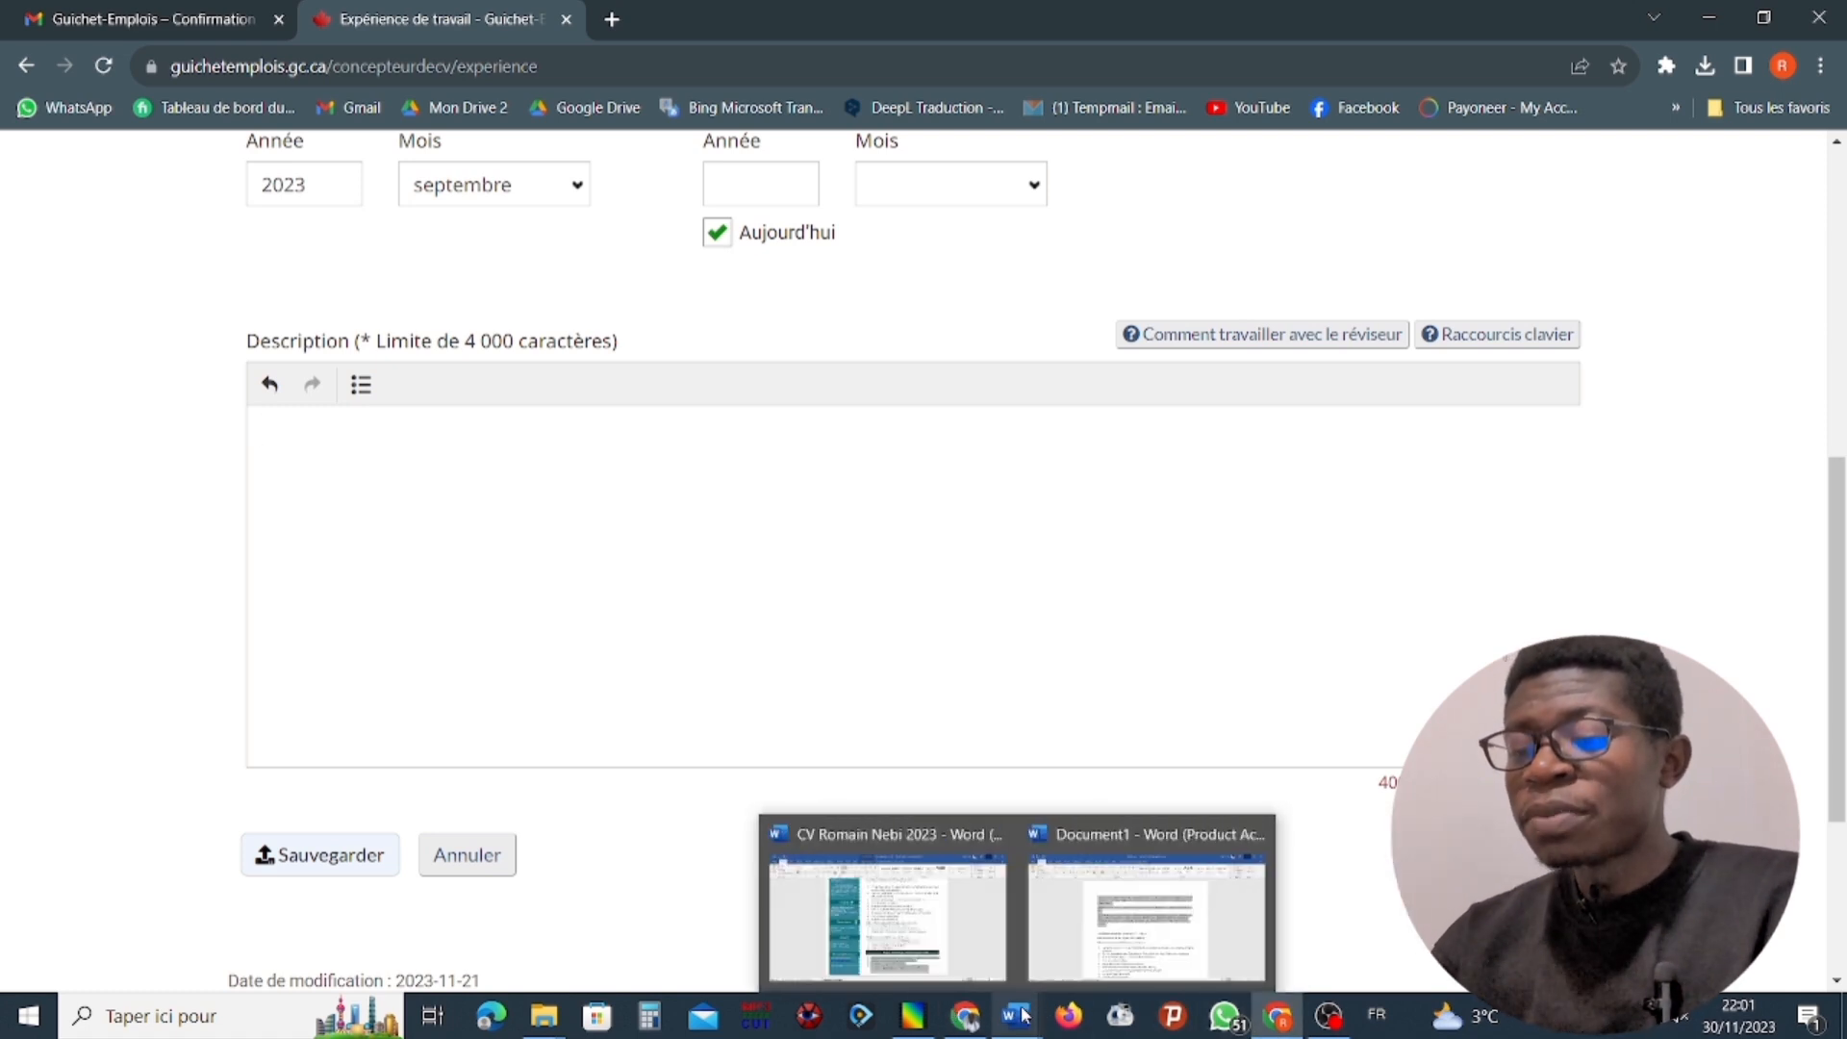
right_click(429, 448)
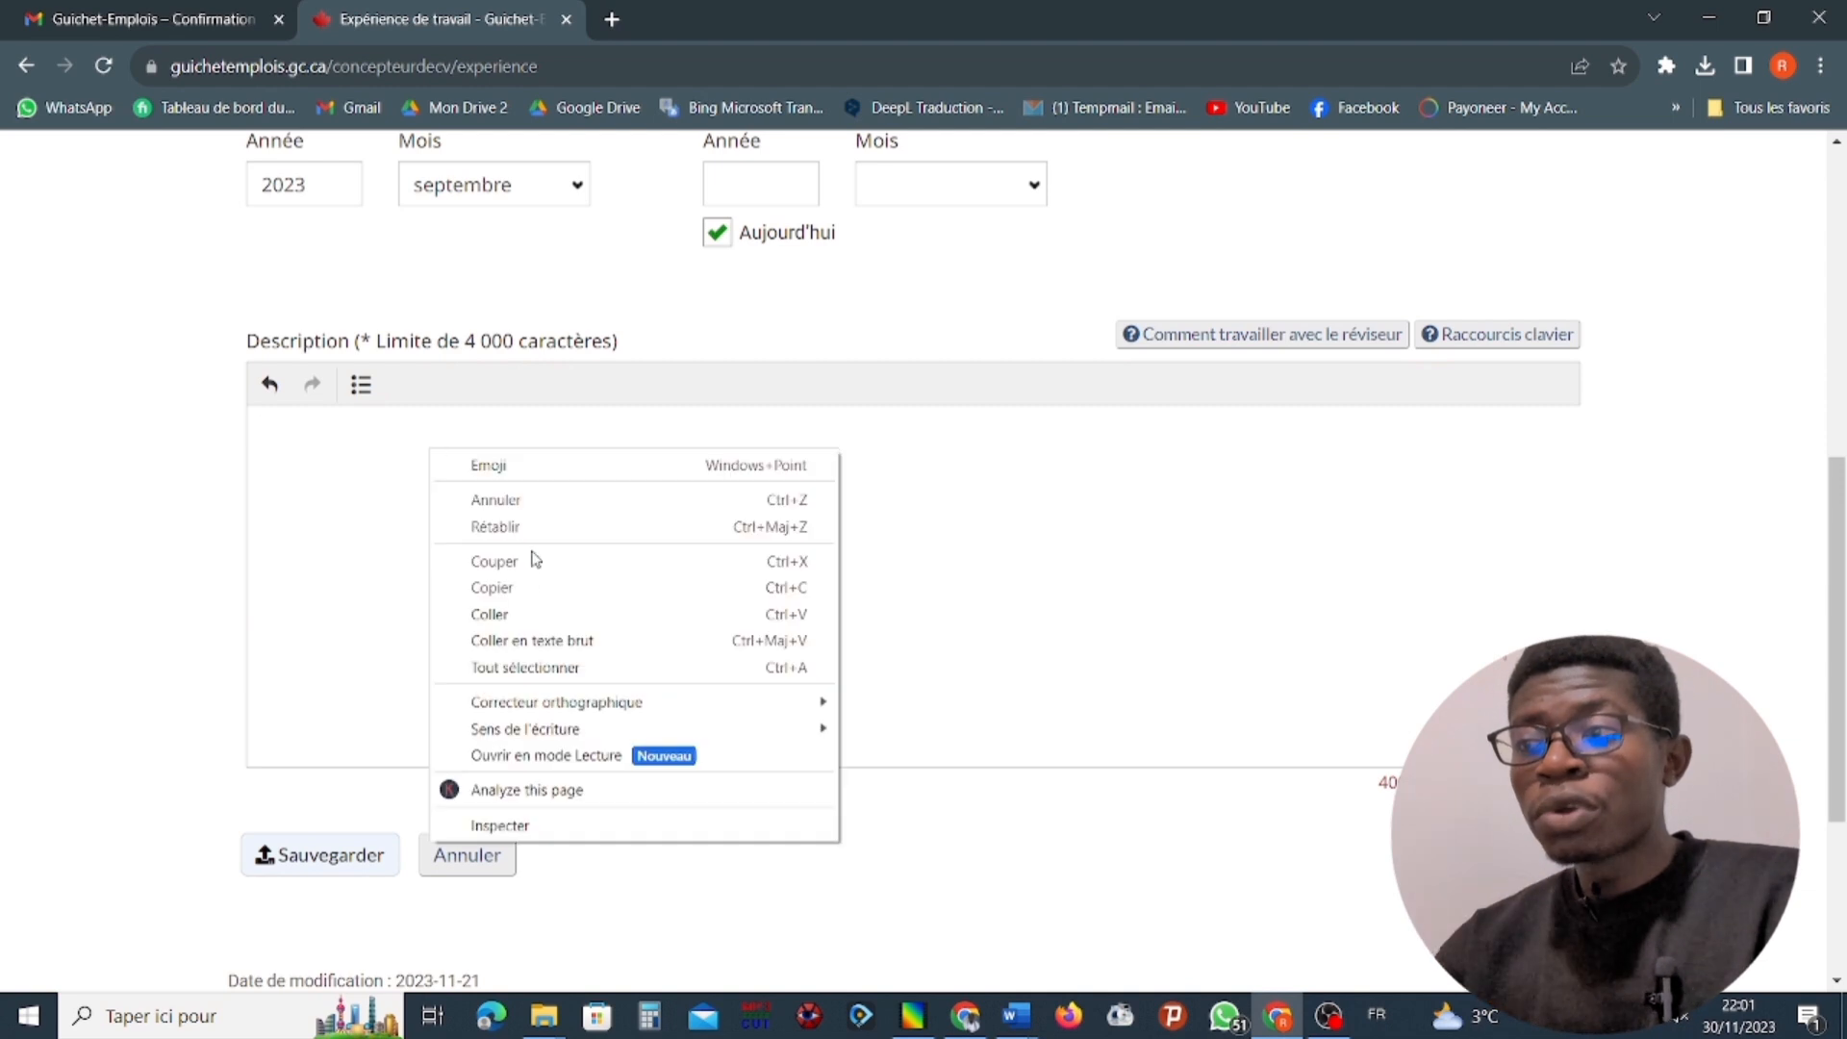
click(549, 616)
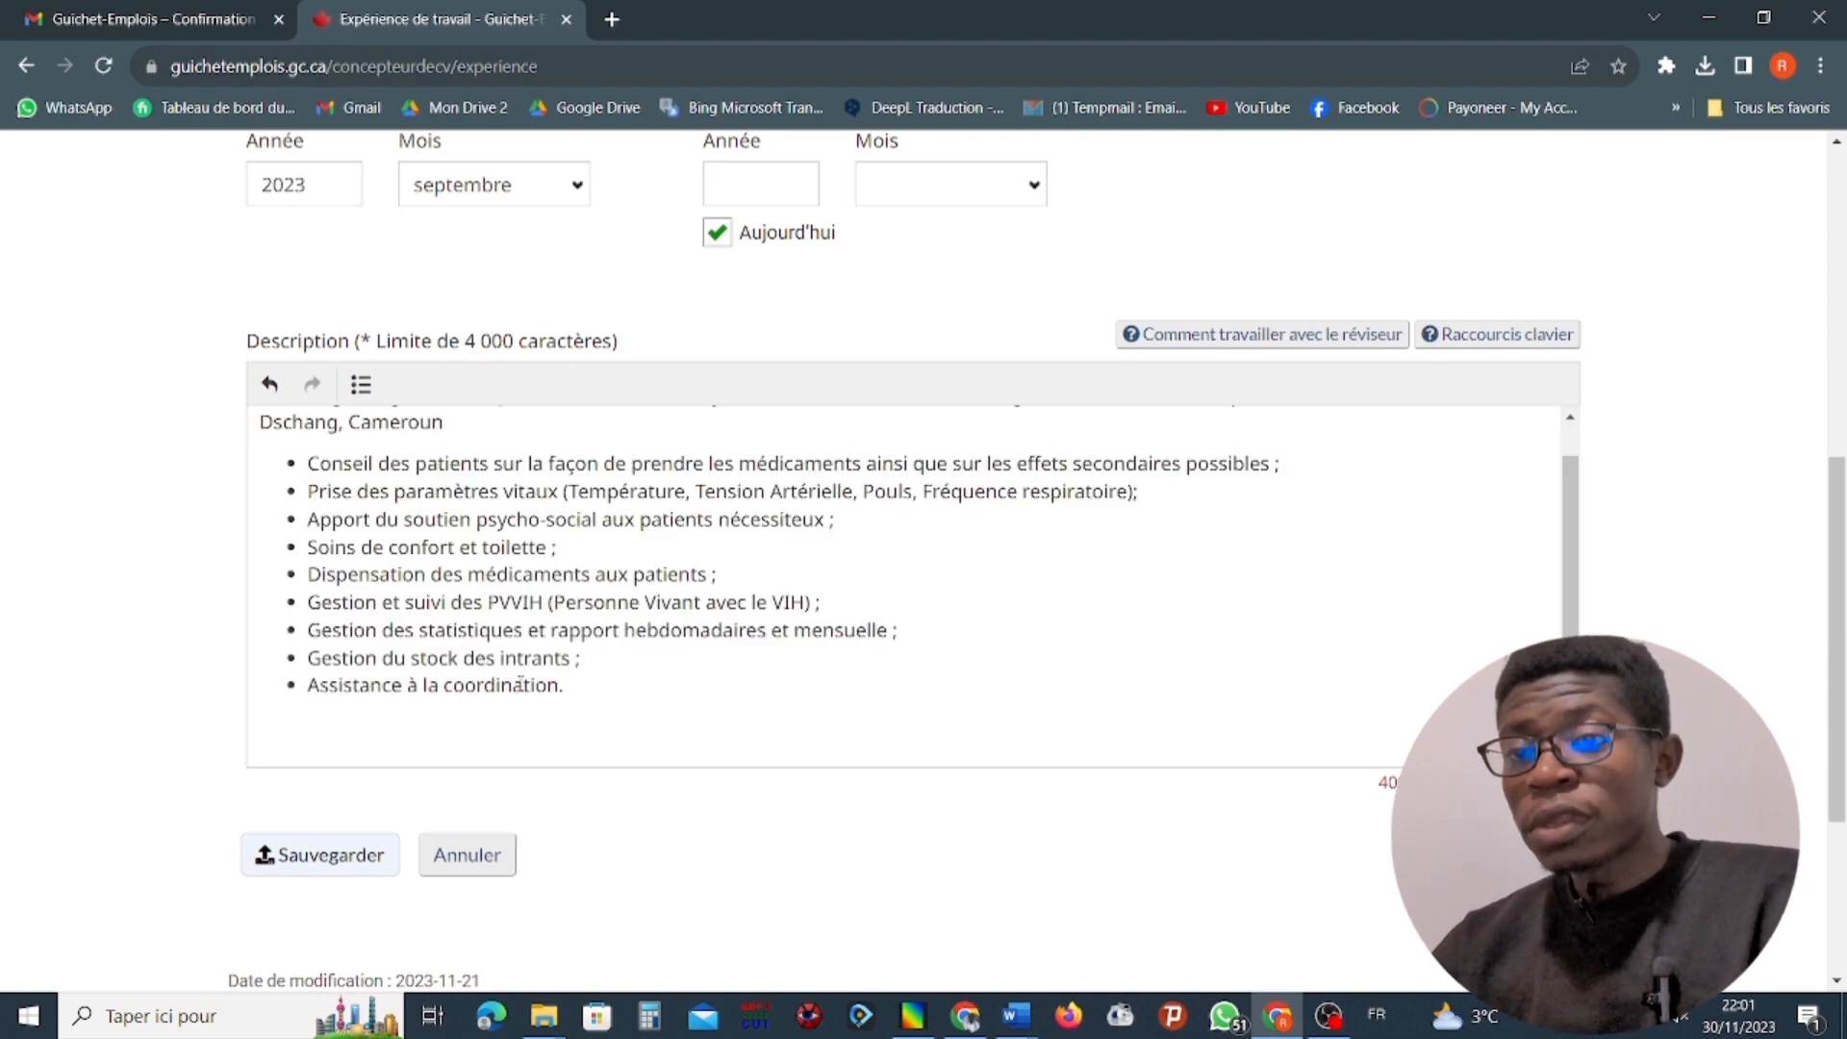
Remove "à ce jour" after "Décembre 2017 –" in the first line of the pasted description.
scroll(520, 684, up, 1)
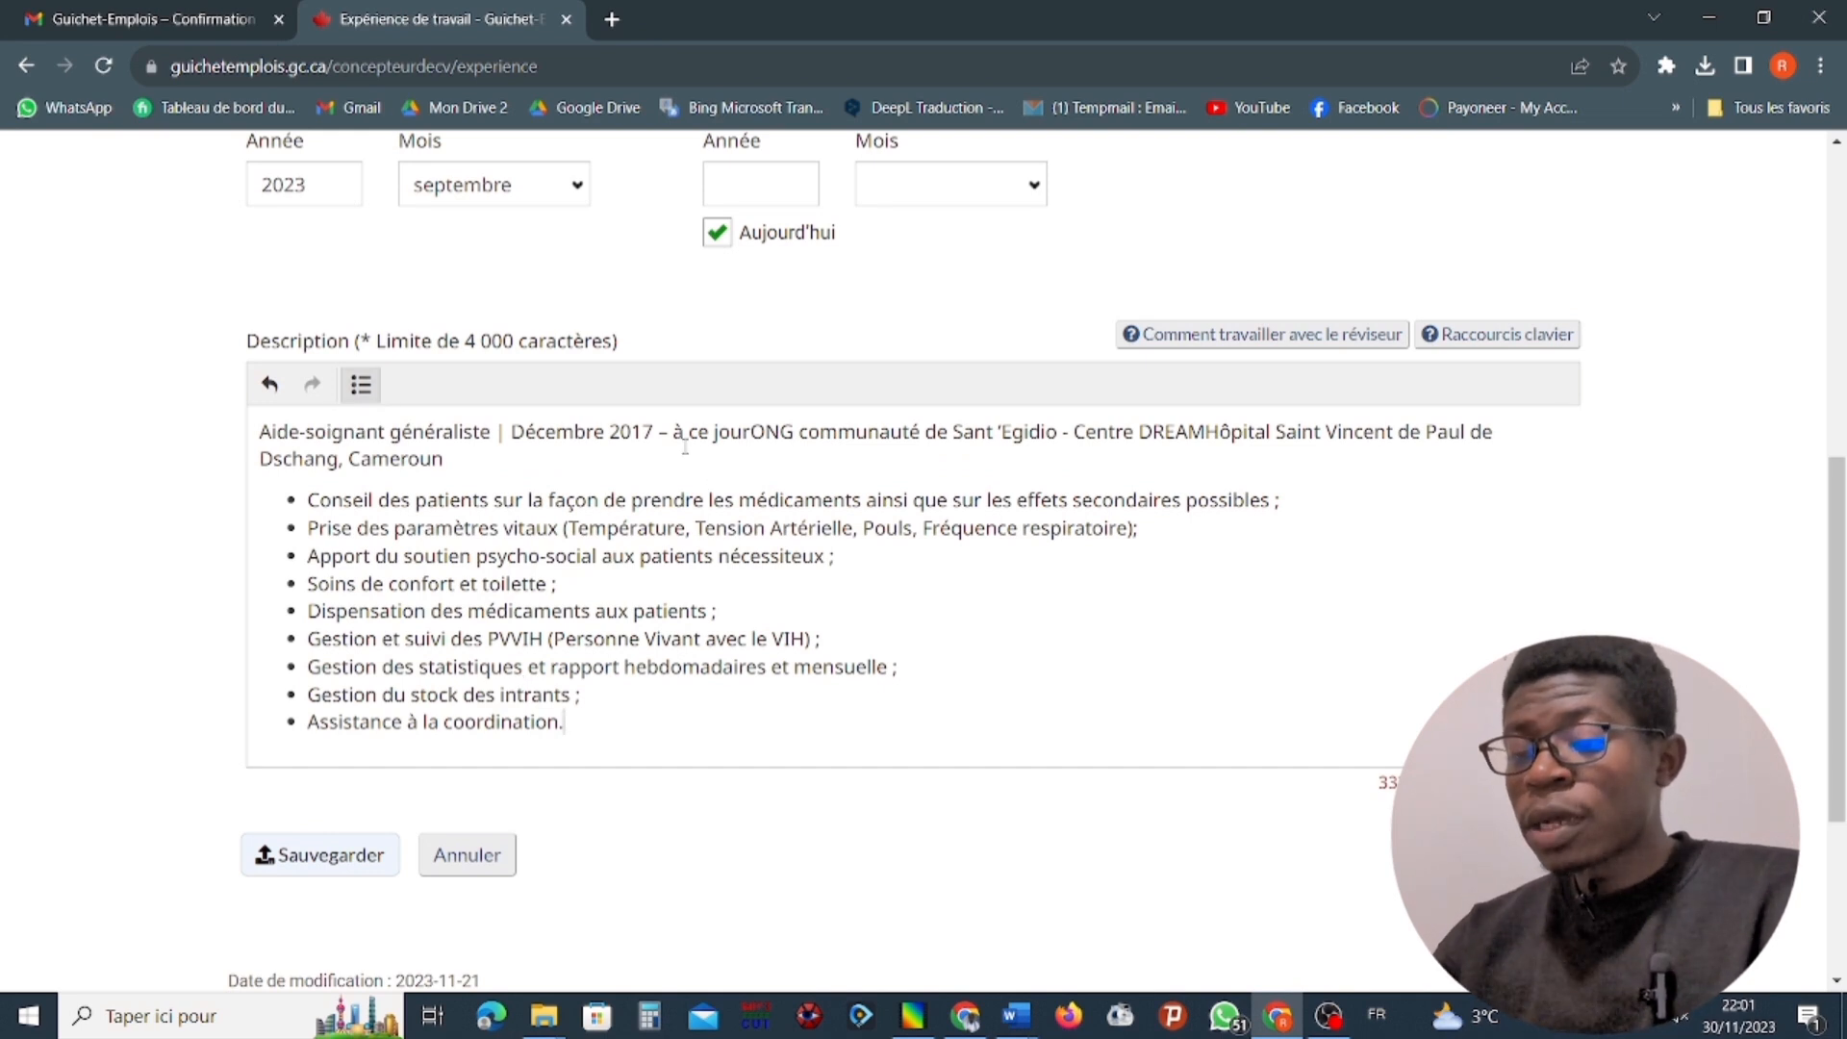
click(751, 427)
key(BackSpace)
key(BackSpace)
key(BackSpace)
key(BackSpace)
key(BackSpace)
key(BackSpace)
key(BackSpace)
key(BackSpace)
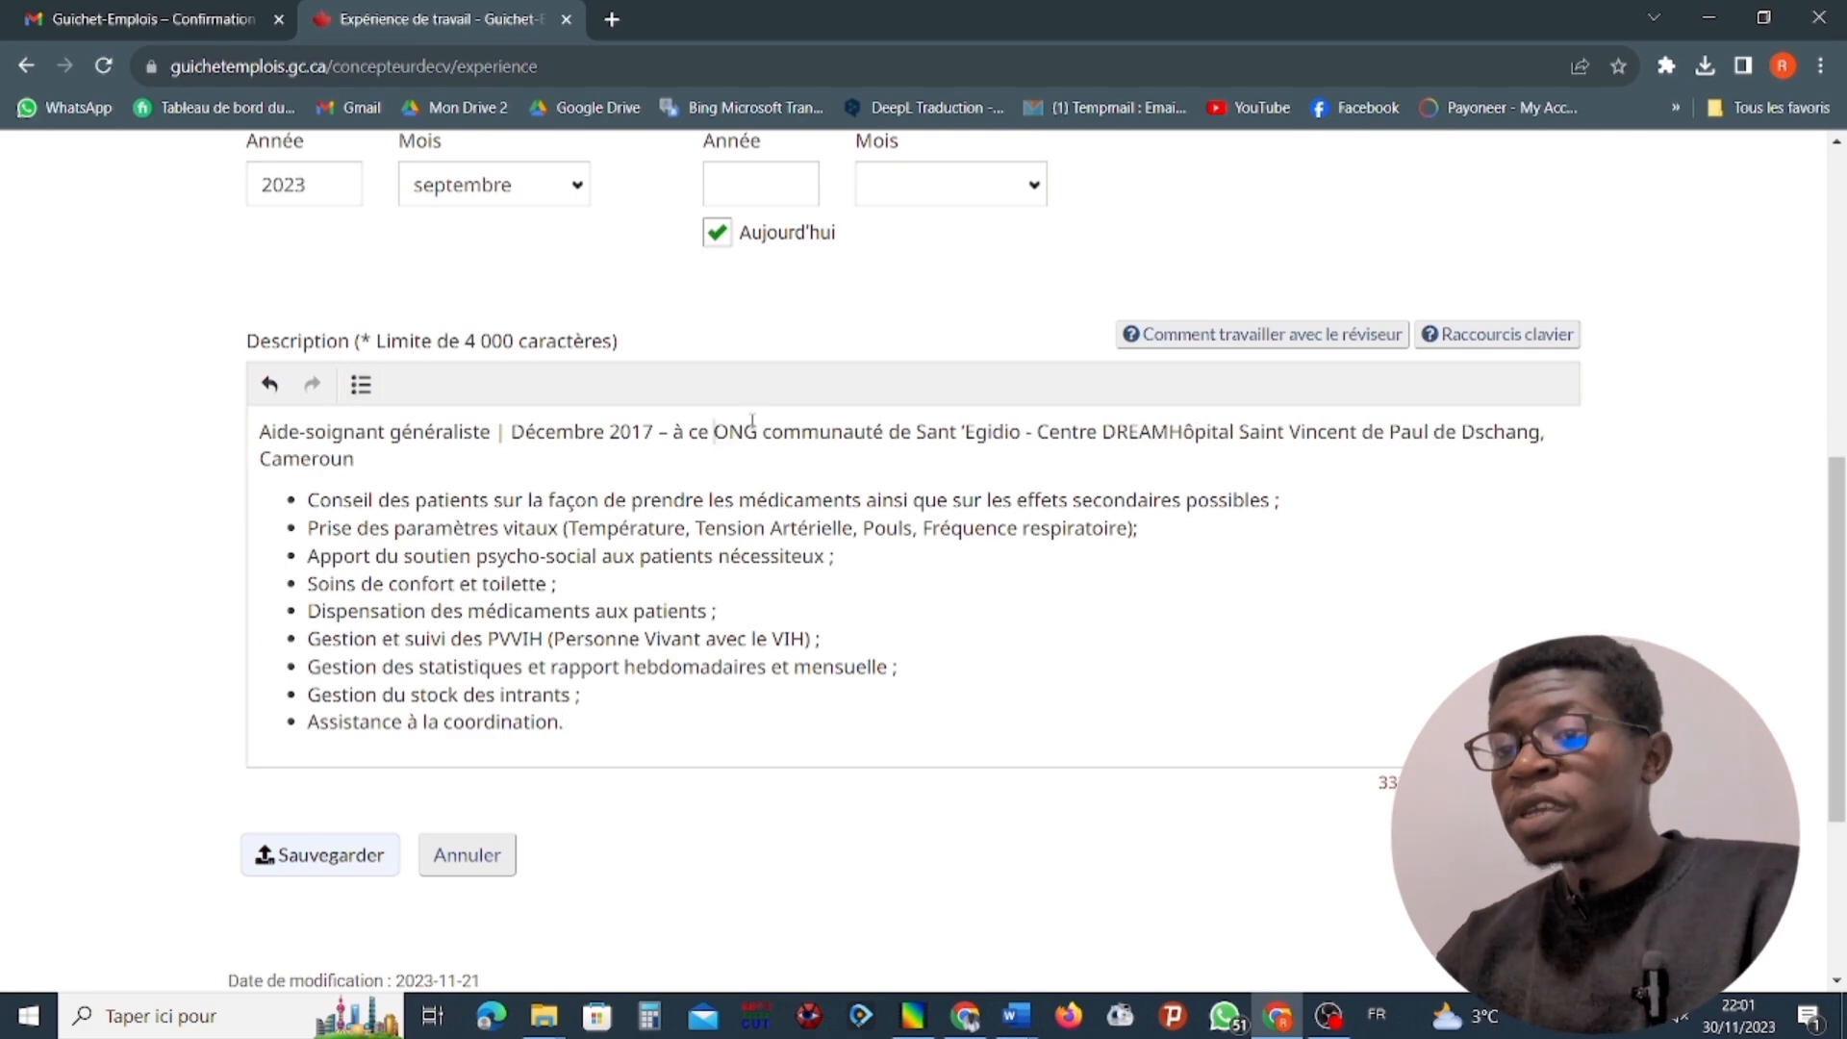
key(BackSpace)
scroll(753, 421, down, 4)
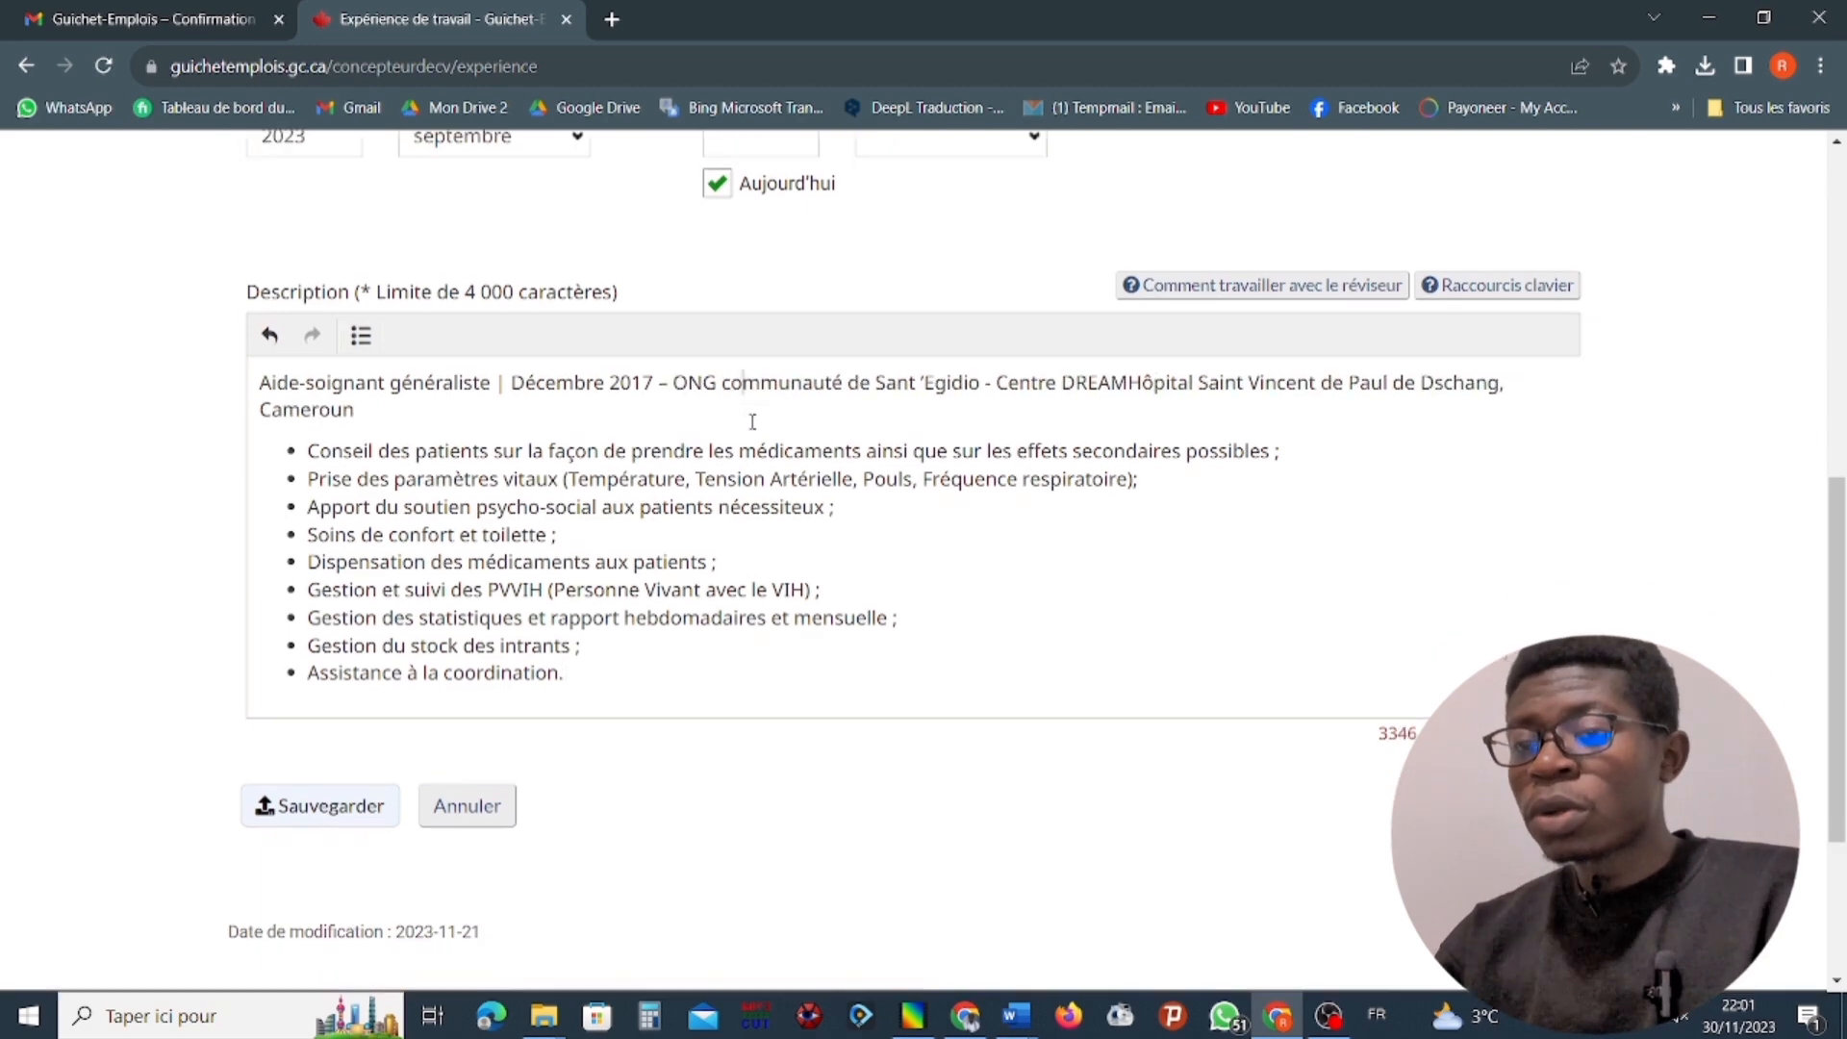
Review the CISSSMC experience's job details and pasted task description through to the end of the form.
scroll(753, 420, up, 3)
drag(753, 425, 1368, 732)
scroll(753, 413, up, 3)
click(1368, 733)
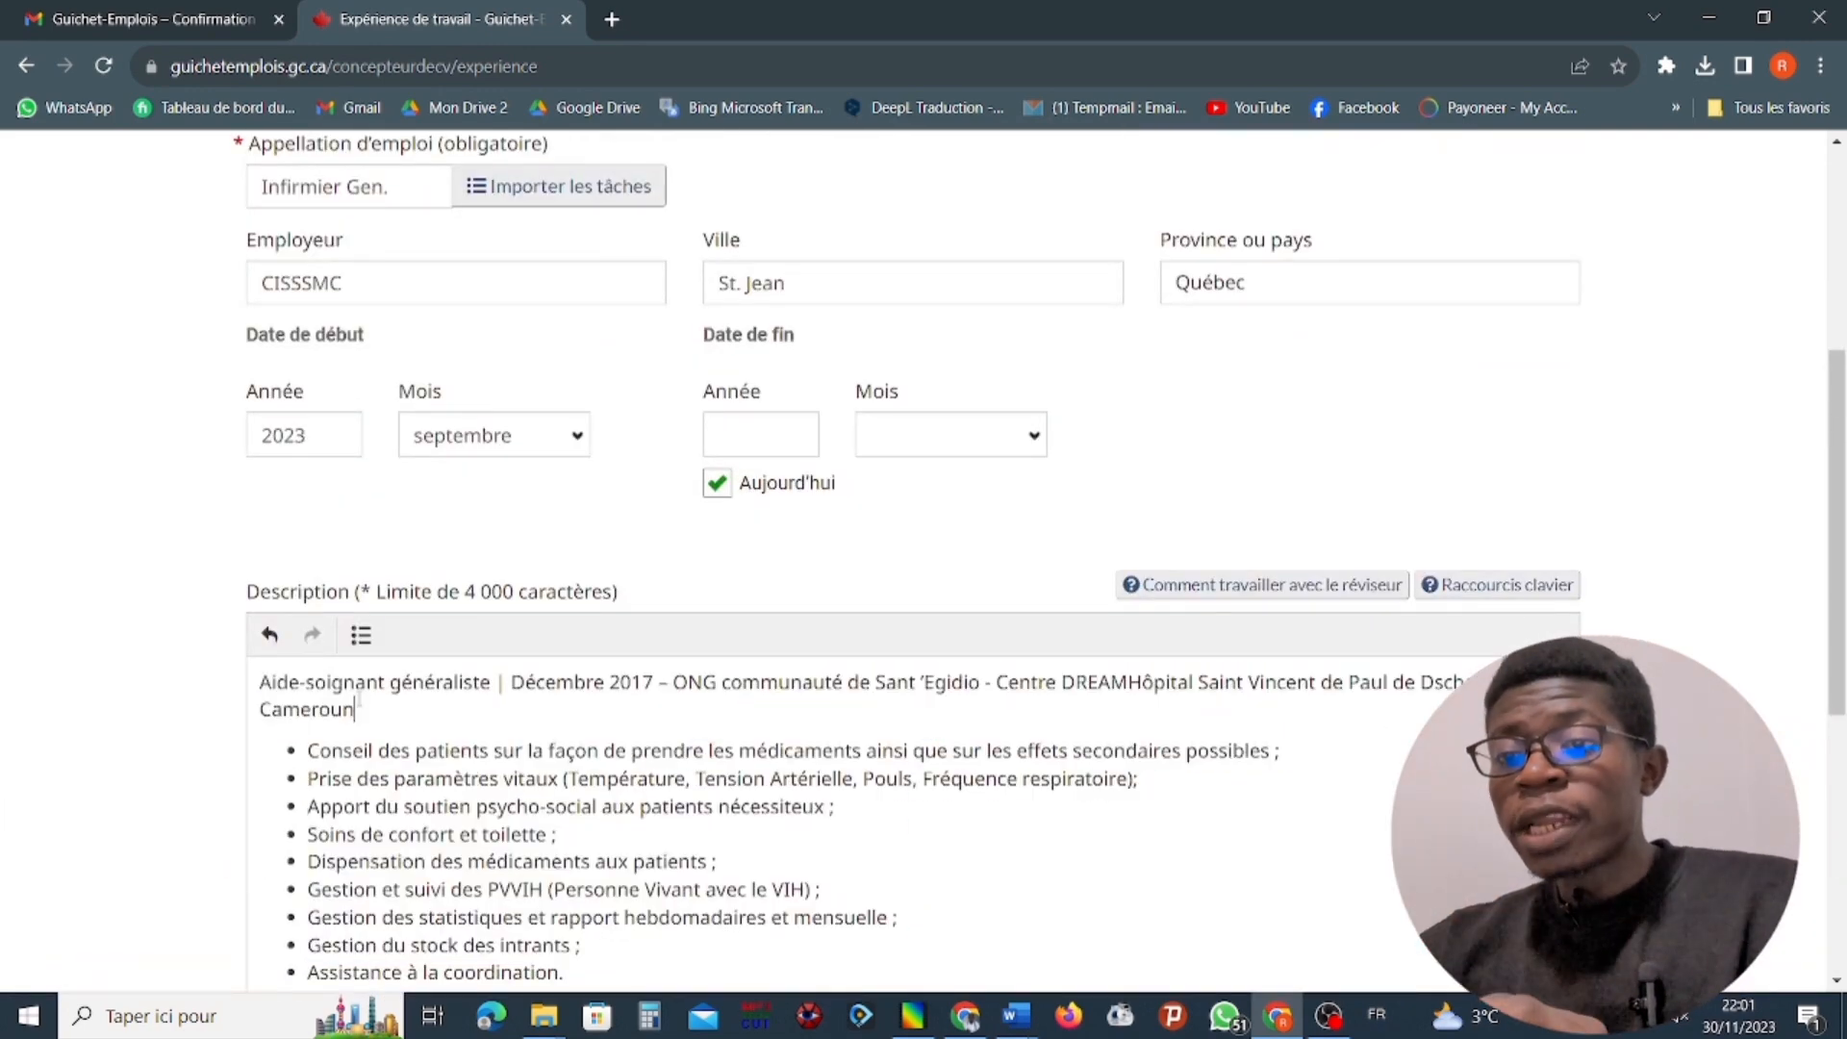
scroll(502, 621, down, 3)
scroll(502, 621, down, 4)
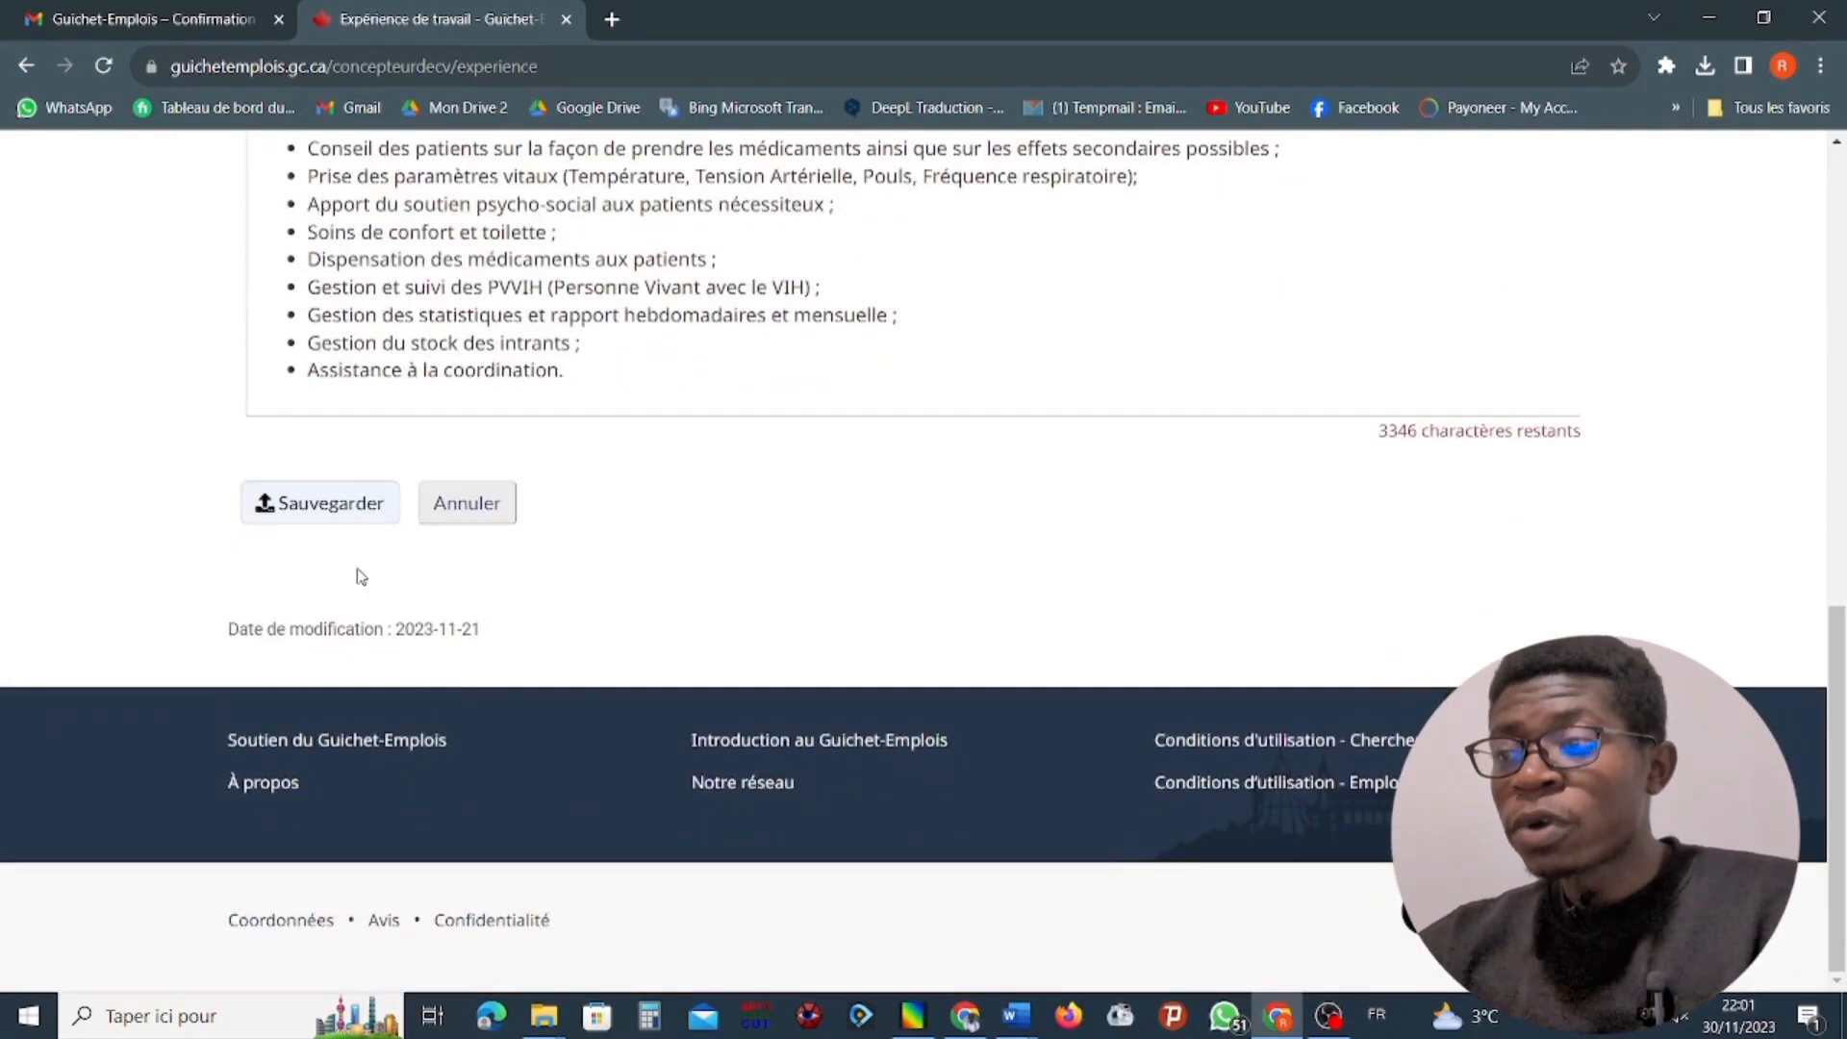
Save the CISSSMC experience and review the CV's summary, work experience and education sections.
click(372, 521)
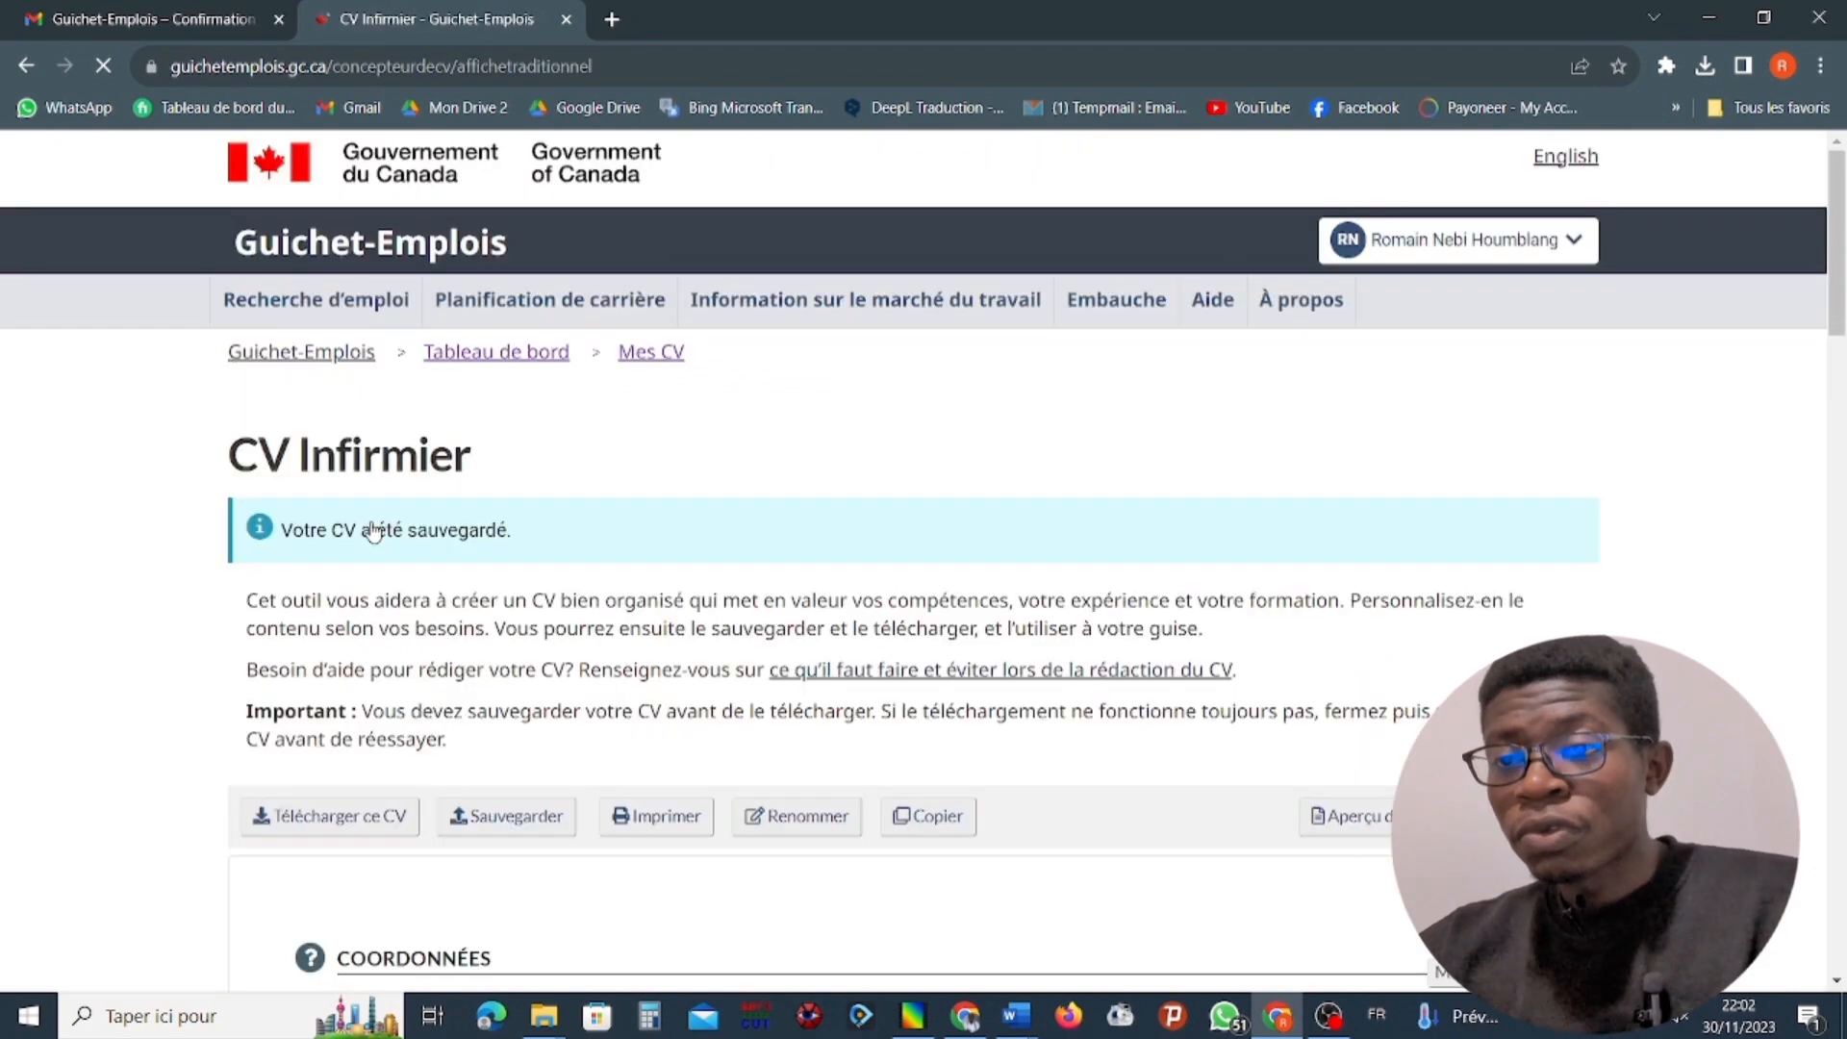
scroll(372, 530, down, 10)
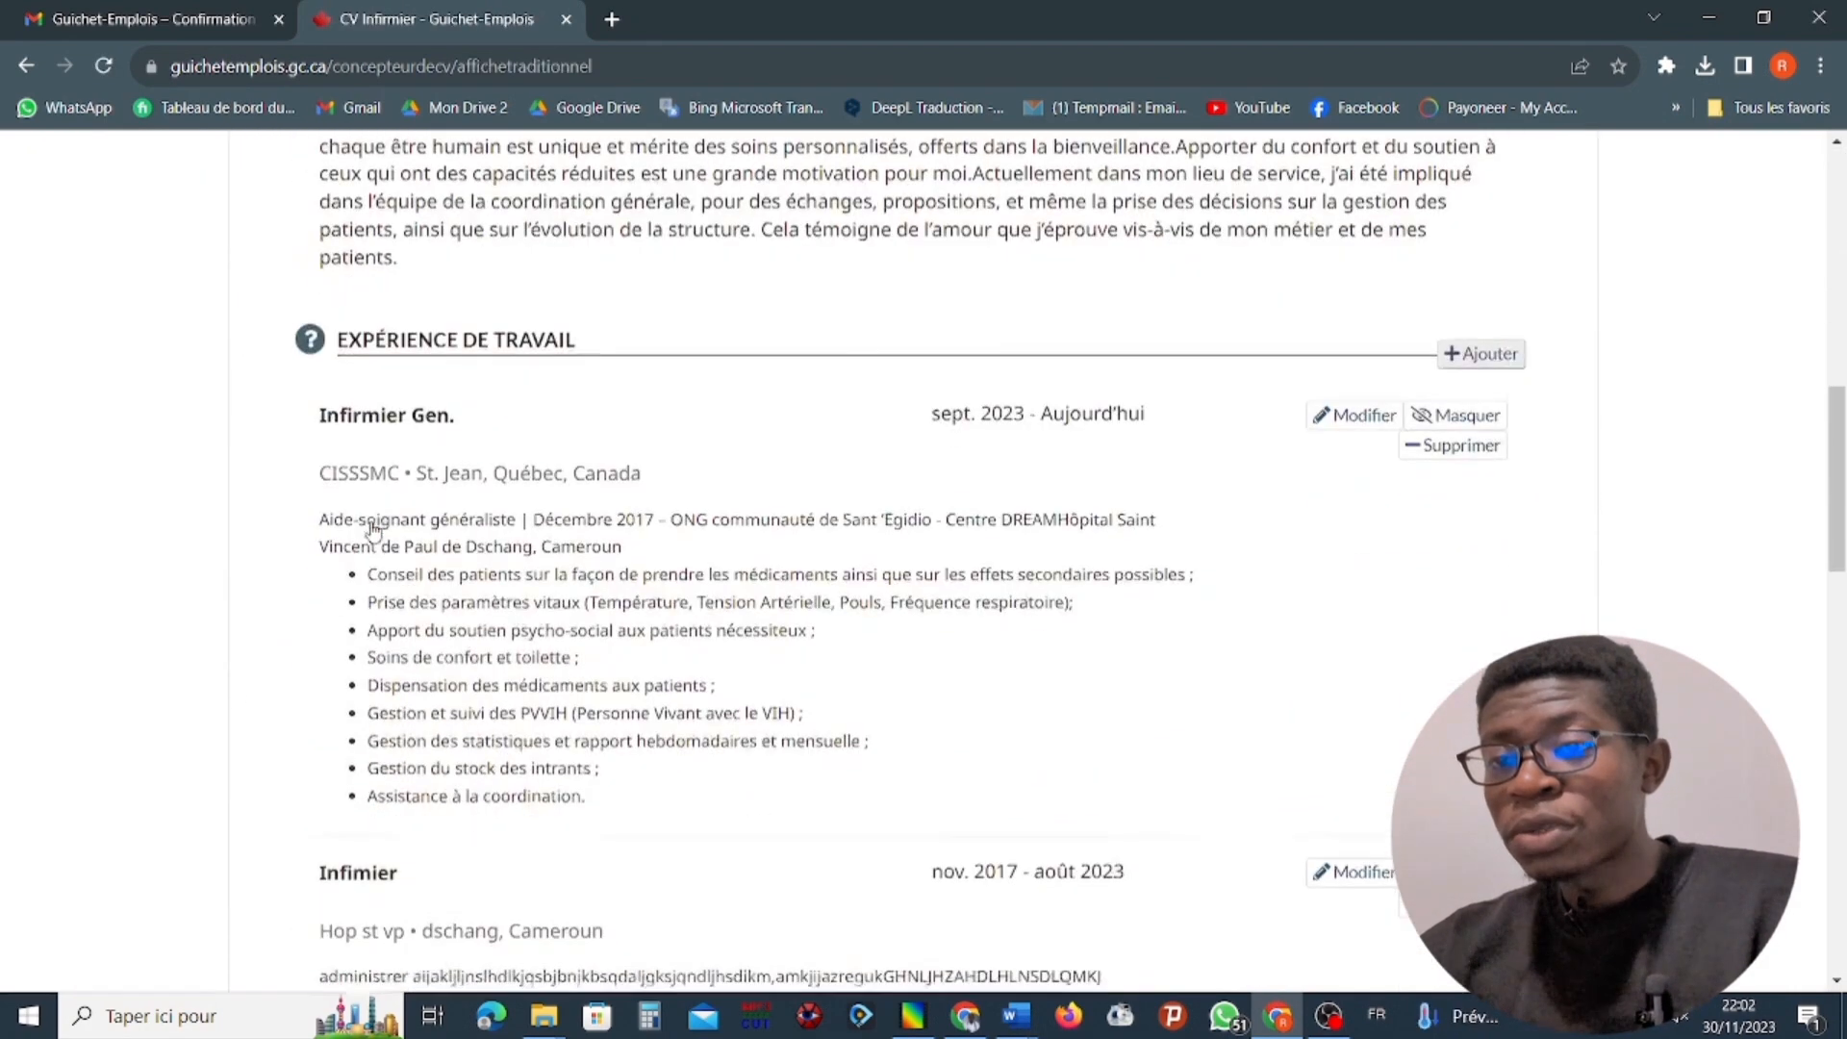
scroll(372, 527, down, 6)
scroll(373, 529, up, 8)
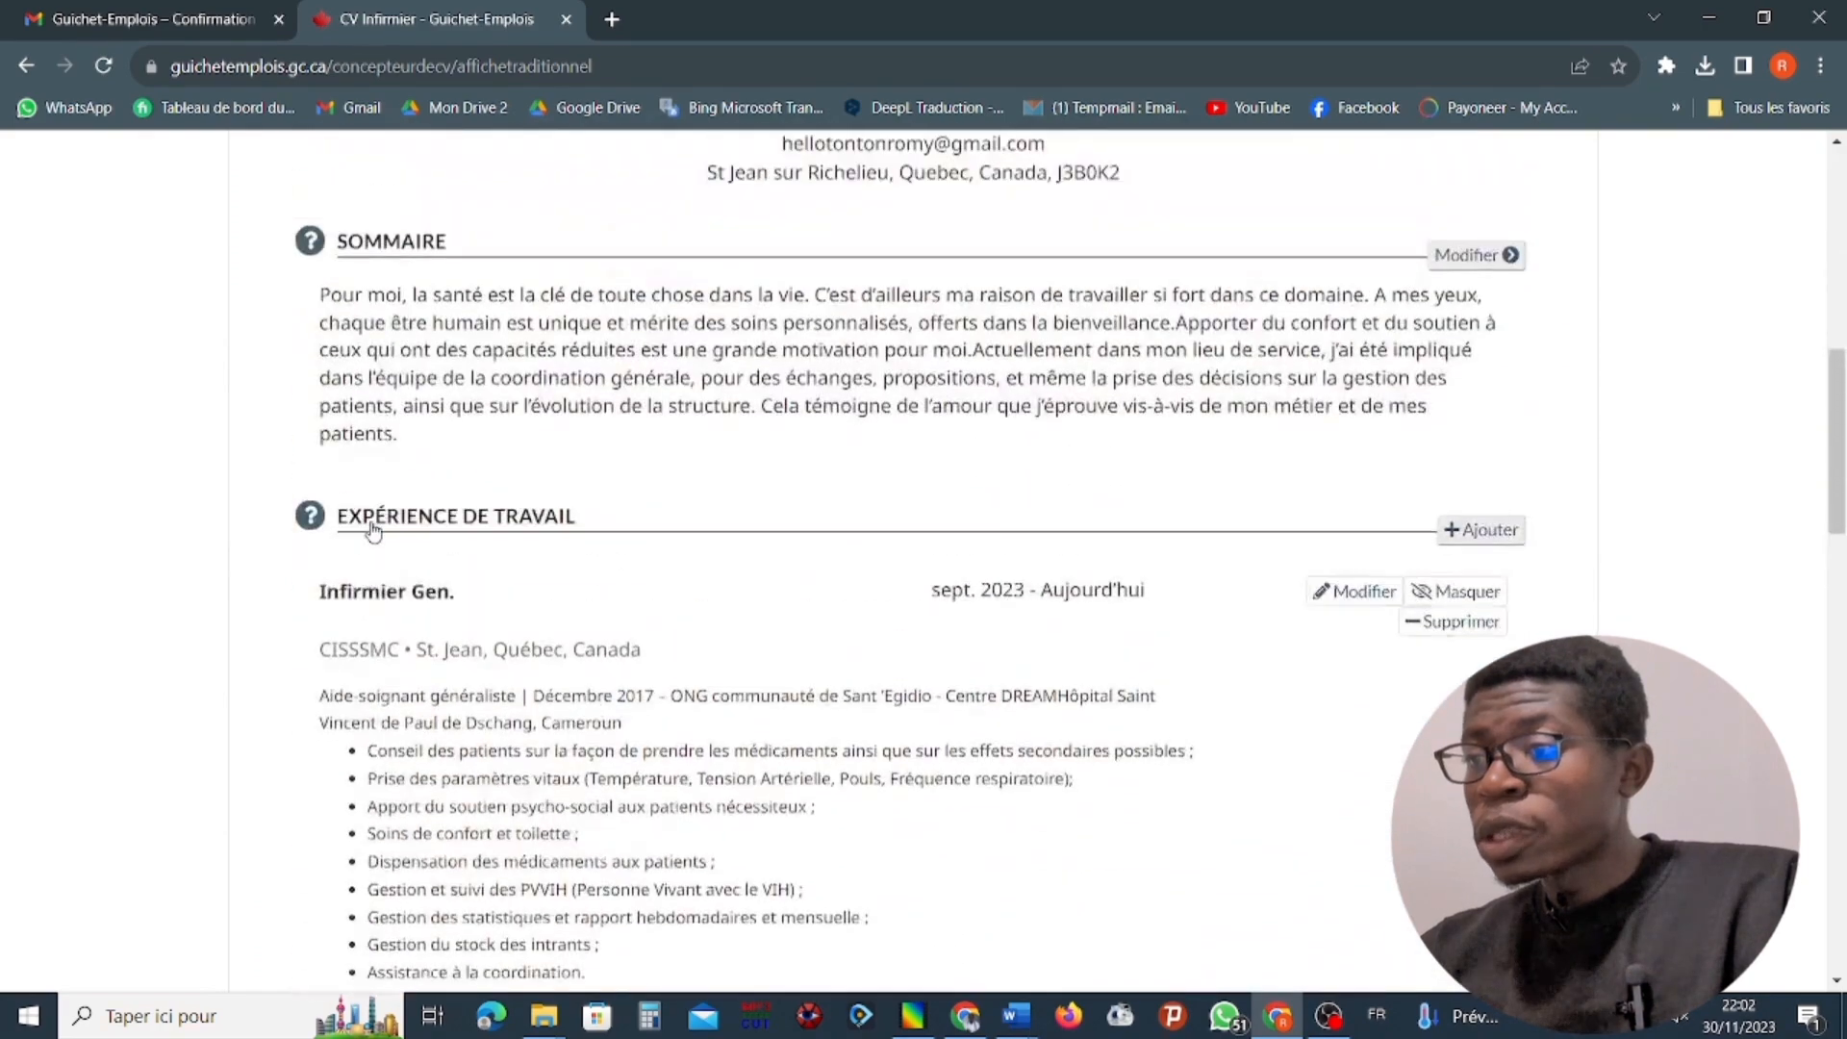
scroll(373, 530, up, 4)
scroll(374, 531, down, 3)
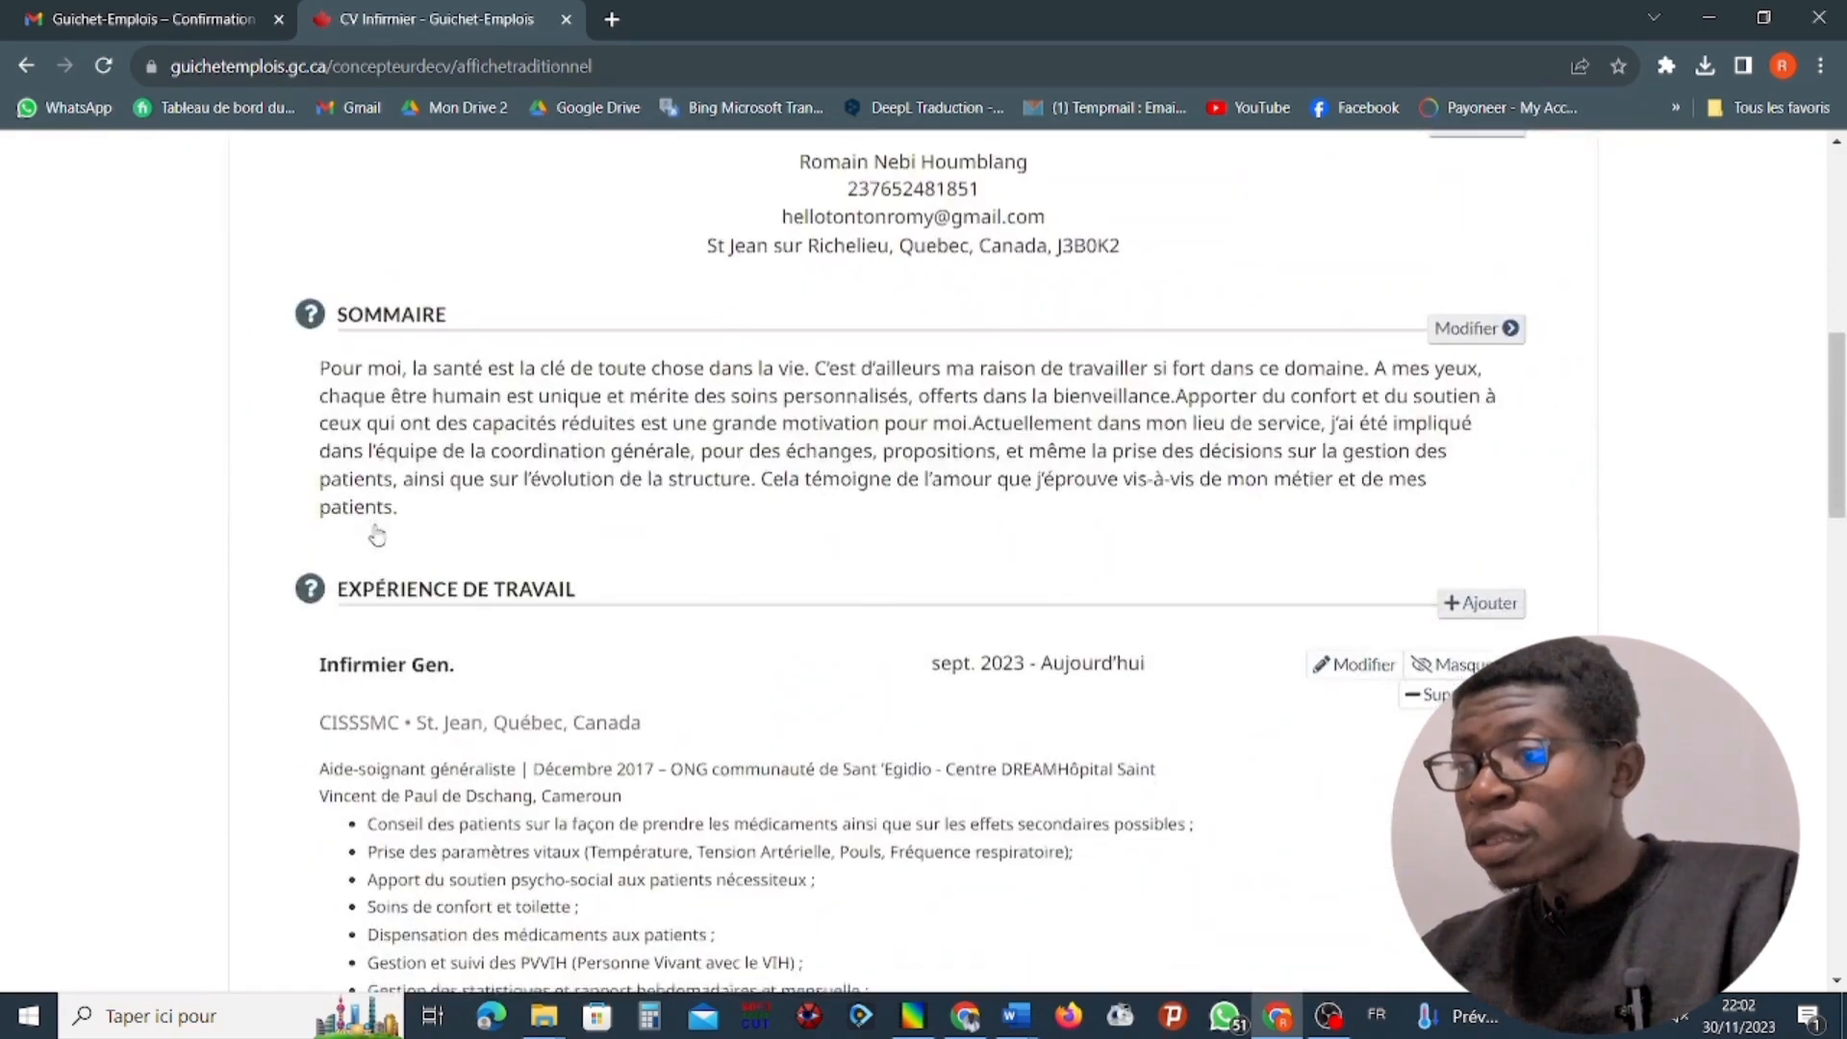
scroll(376, 536, down, 9)
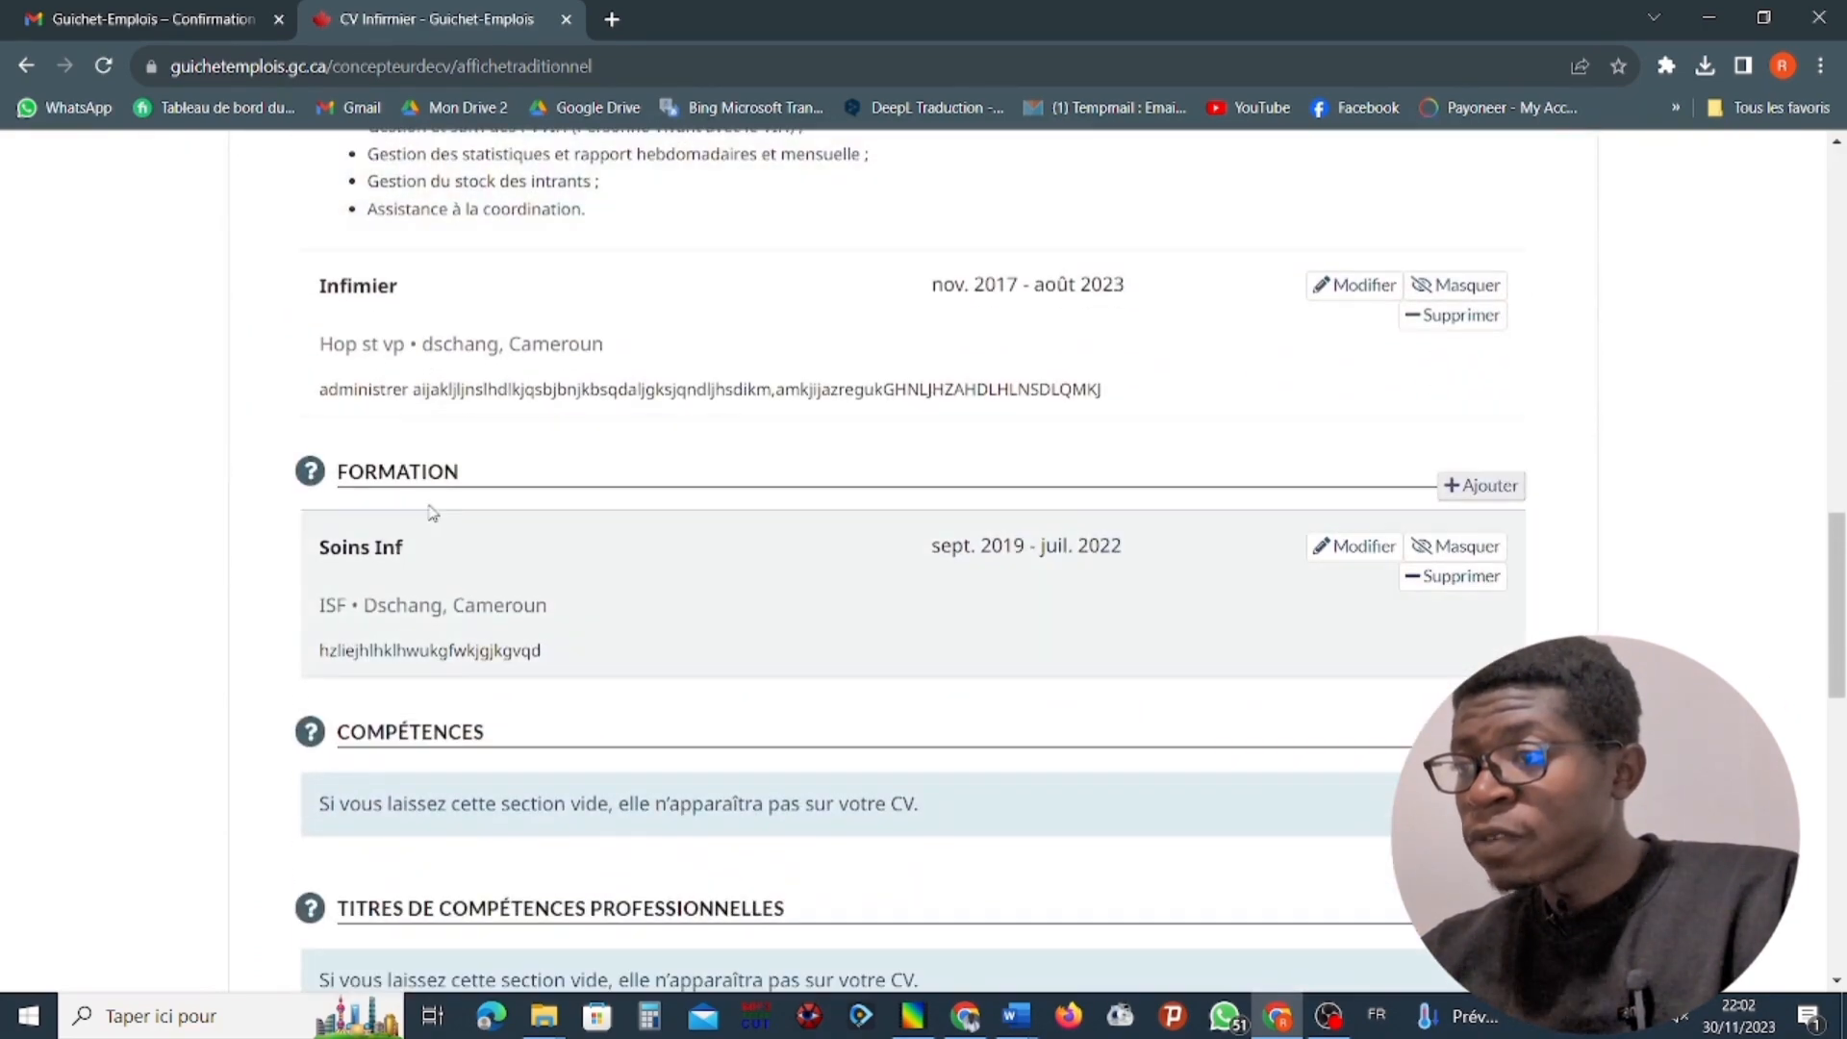
scroll(985, 334, up, 6)
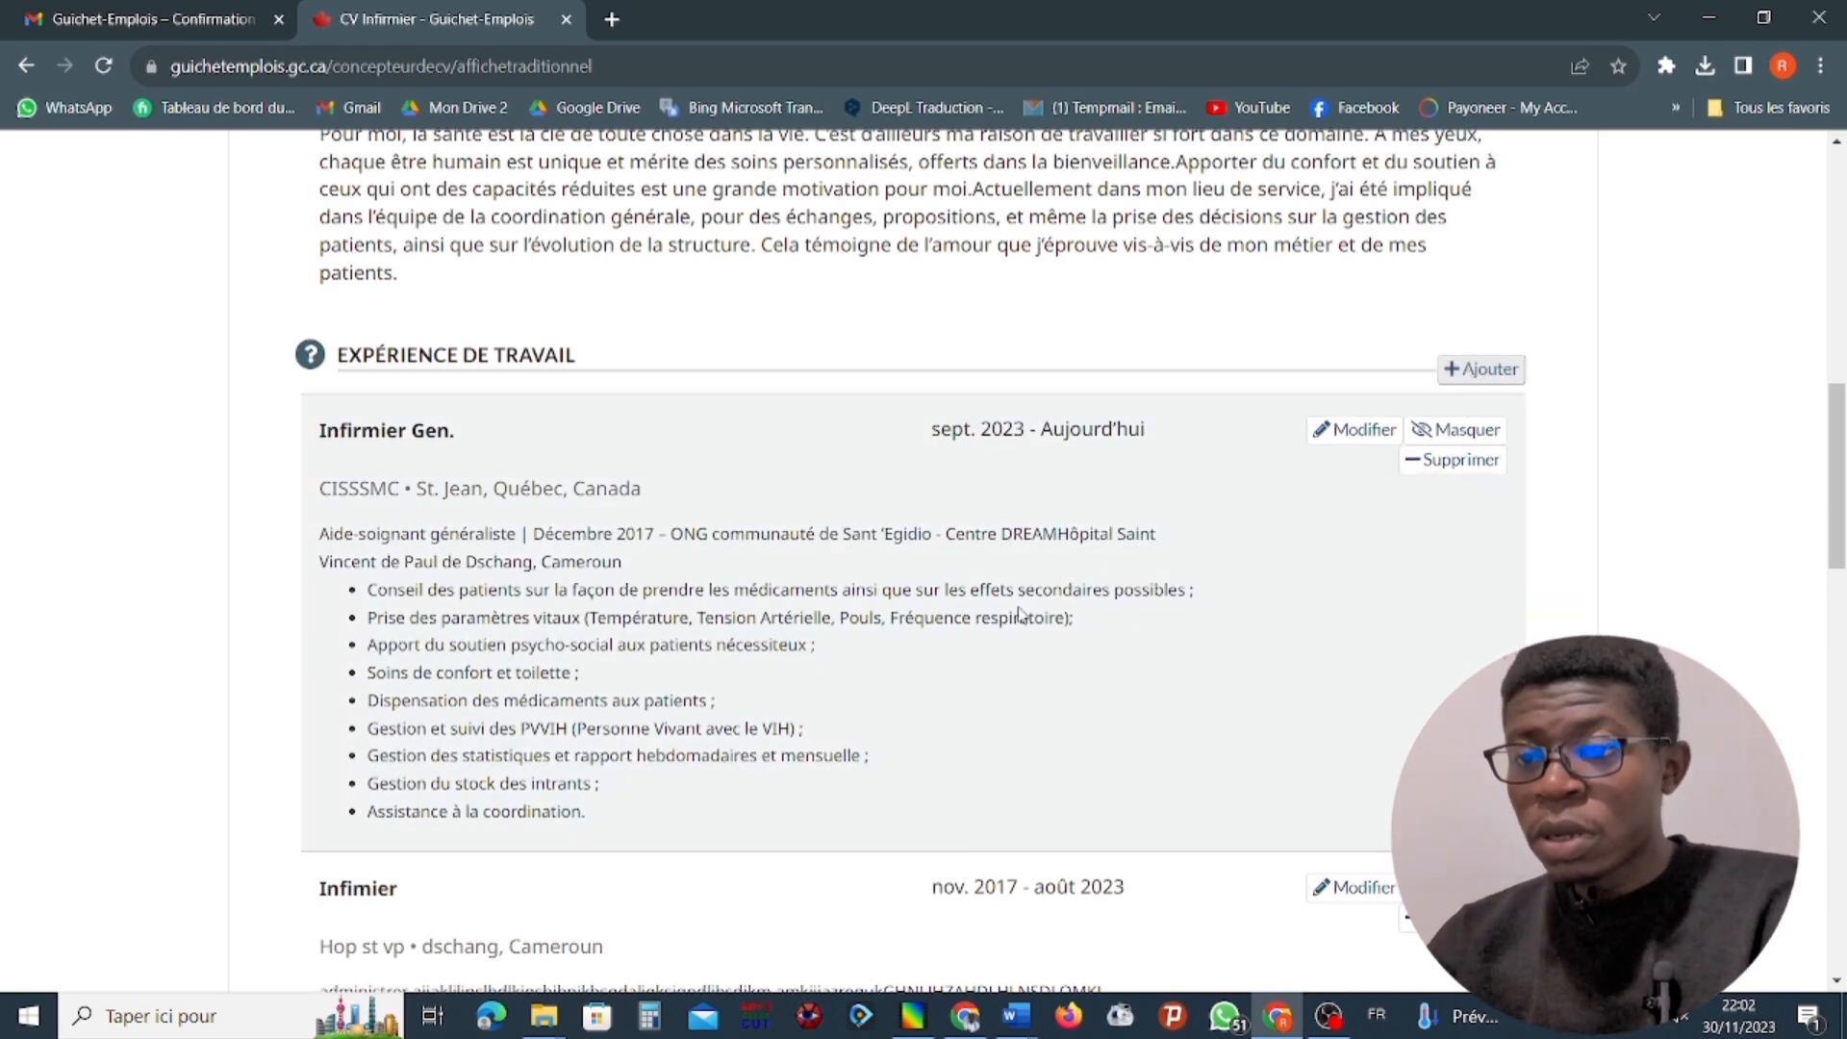
scroll(900, 952, down, 5)
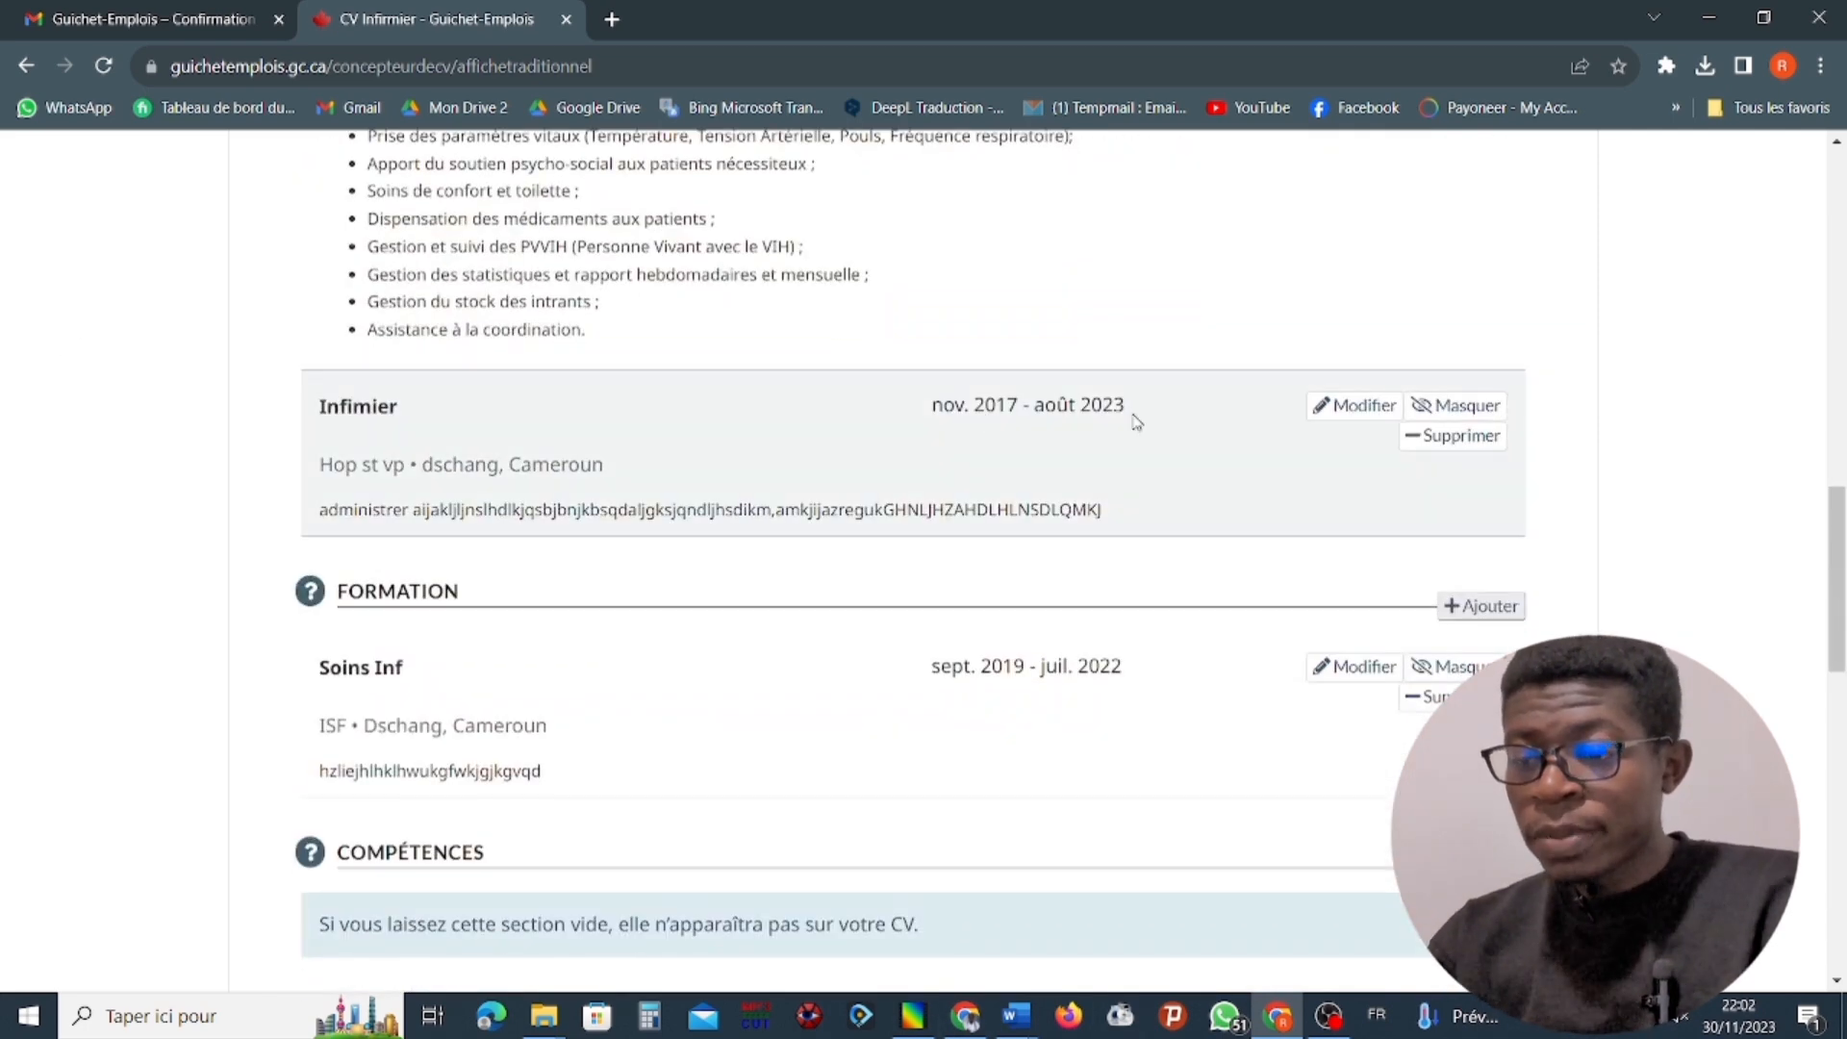
Open the Infimier experience at Hop st vp for editing and delete all placeholder text from its description.
click(1355, 405)
key(BackSpace)
key(BackSpace)
key(BackSpace)
key(BackSpace)
key(BackSpace)
key(BackSpace)
key(BackSpace)
key(BackSpace)
key(BackSpace)
key(BackSpace)
key(BackSpace)
key(BackSpace)
key(BackSpace)
key(BackSpace)
key(BackSpace)
key(BackSpace)
key(BackSpace)
key(BackSpace)
key(BackSpace)
key(BackSpace)
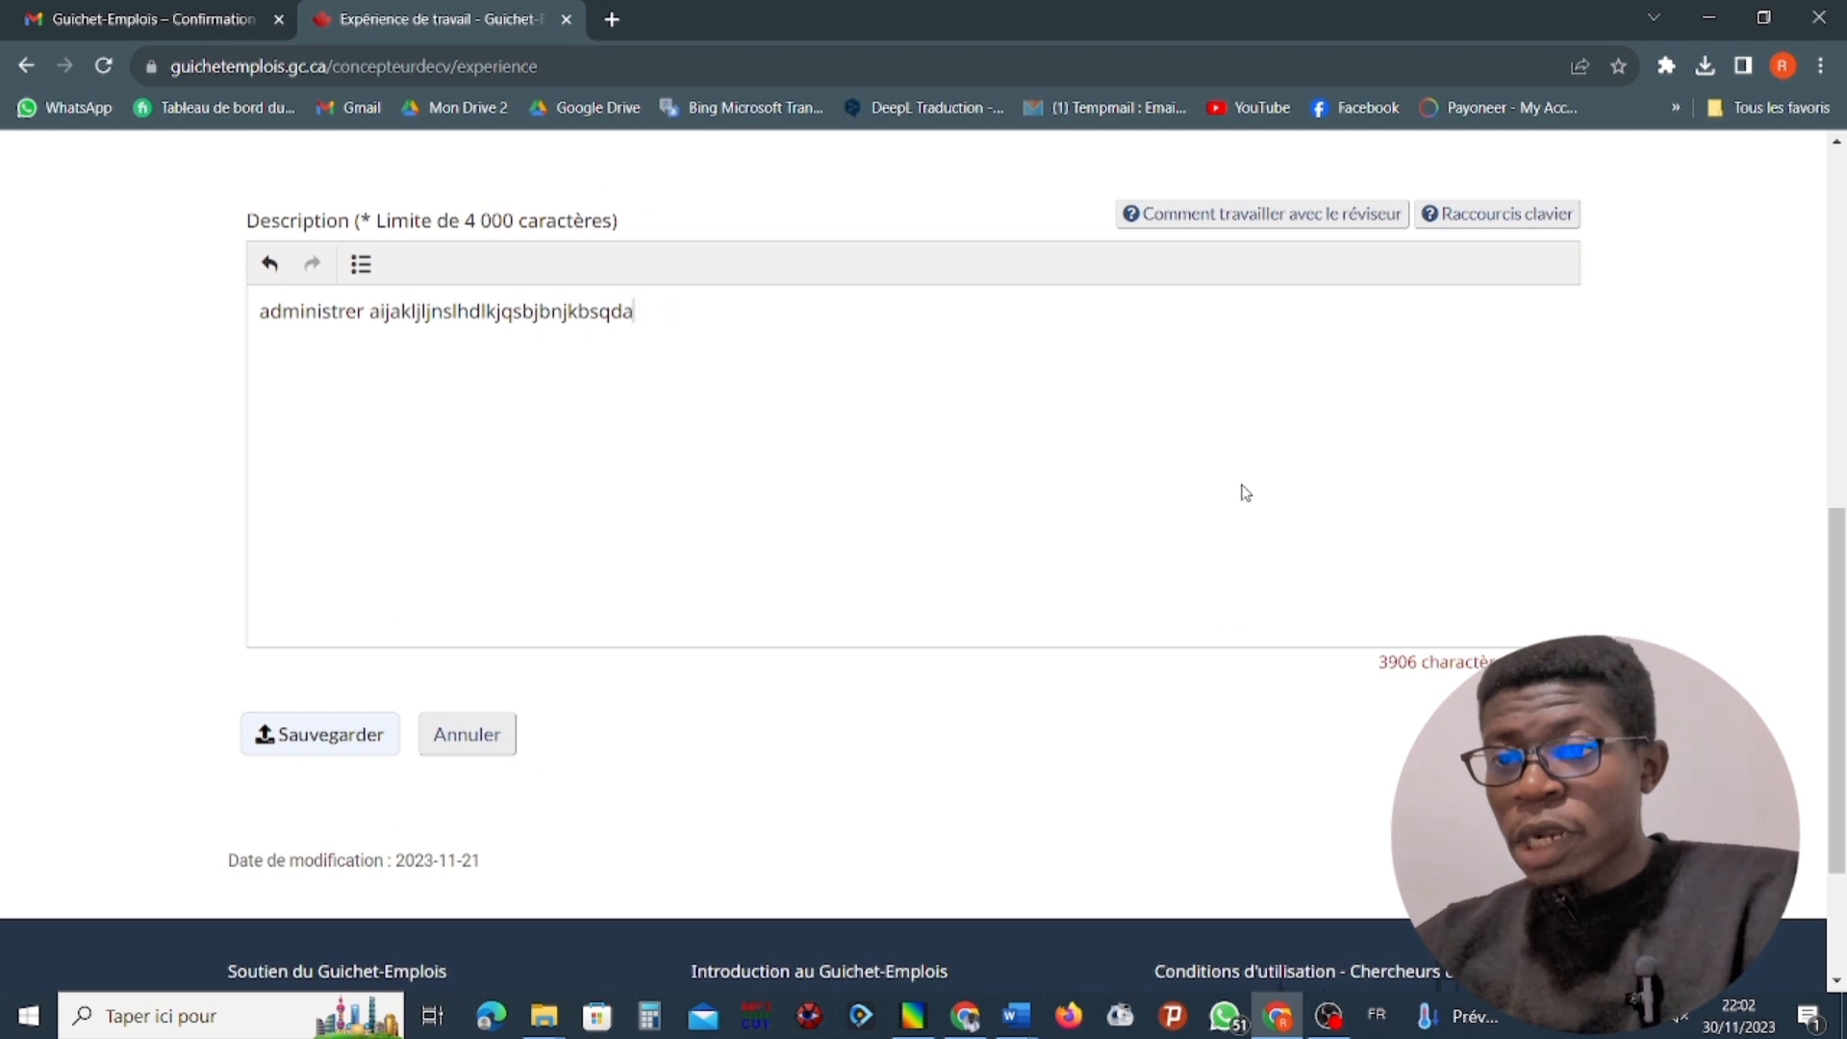
key(BackSpace)
key(BackSpace)
key(BackSpace)
key(BackSpace)
key(BackSpace)
key(BackSpace)
key(BackSpace)
key(BackSpace)
key(BackSpace)
key(BackSpace)
key(BackSpace)
key(BackSpace)
key(BackSpace)
key(BackSpace)
key(BackSpace)
key(BackSpace)
key(BackSpace)
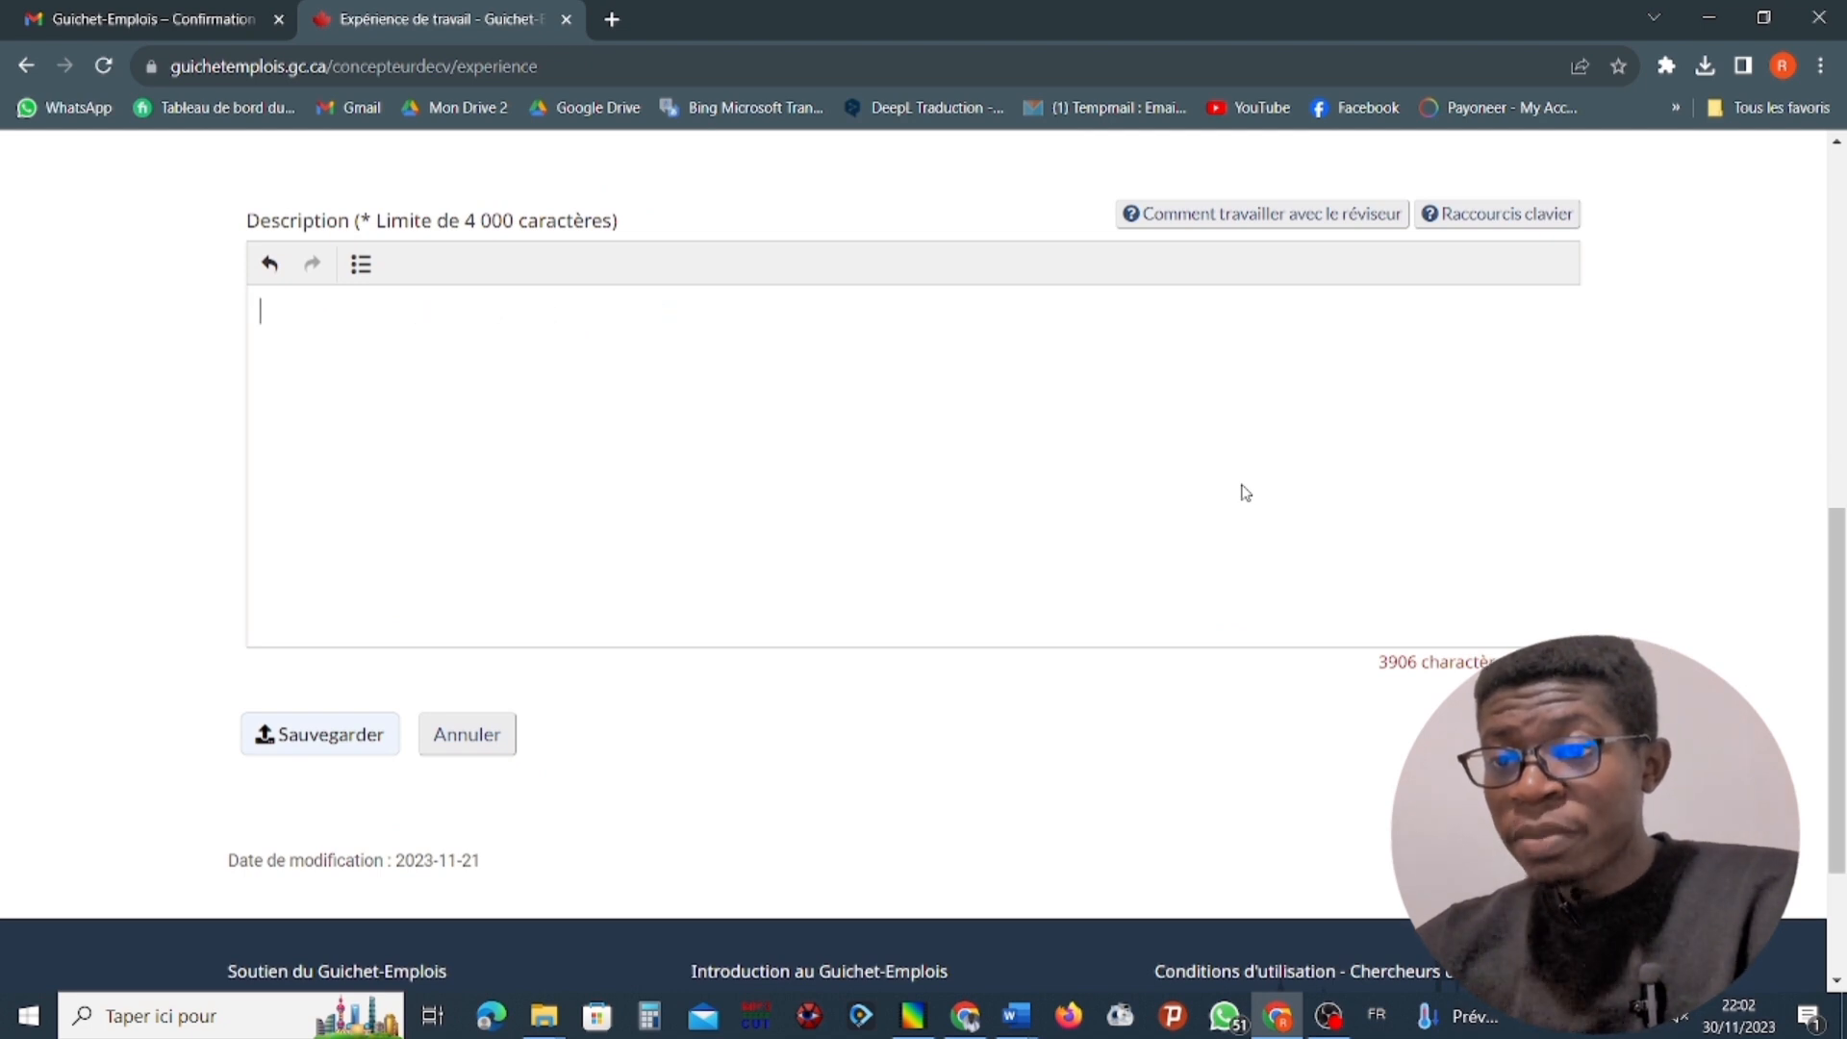
Copy the "Aide-soignant généraliste | sept. 2017 – oct. 2017" entry with its two bulleted tasks from the Word document Document1.
click(1017, 1021)
click(1146, 913)
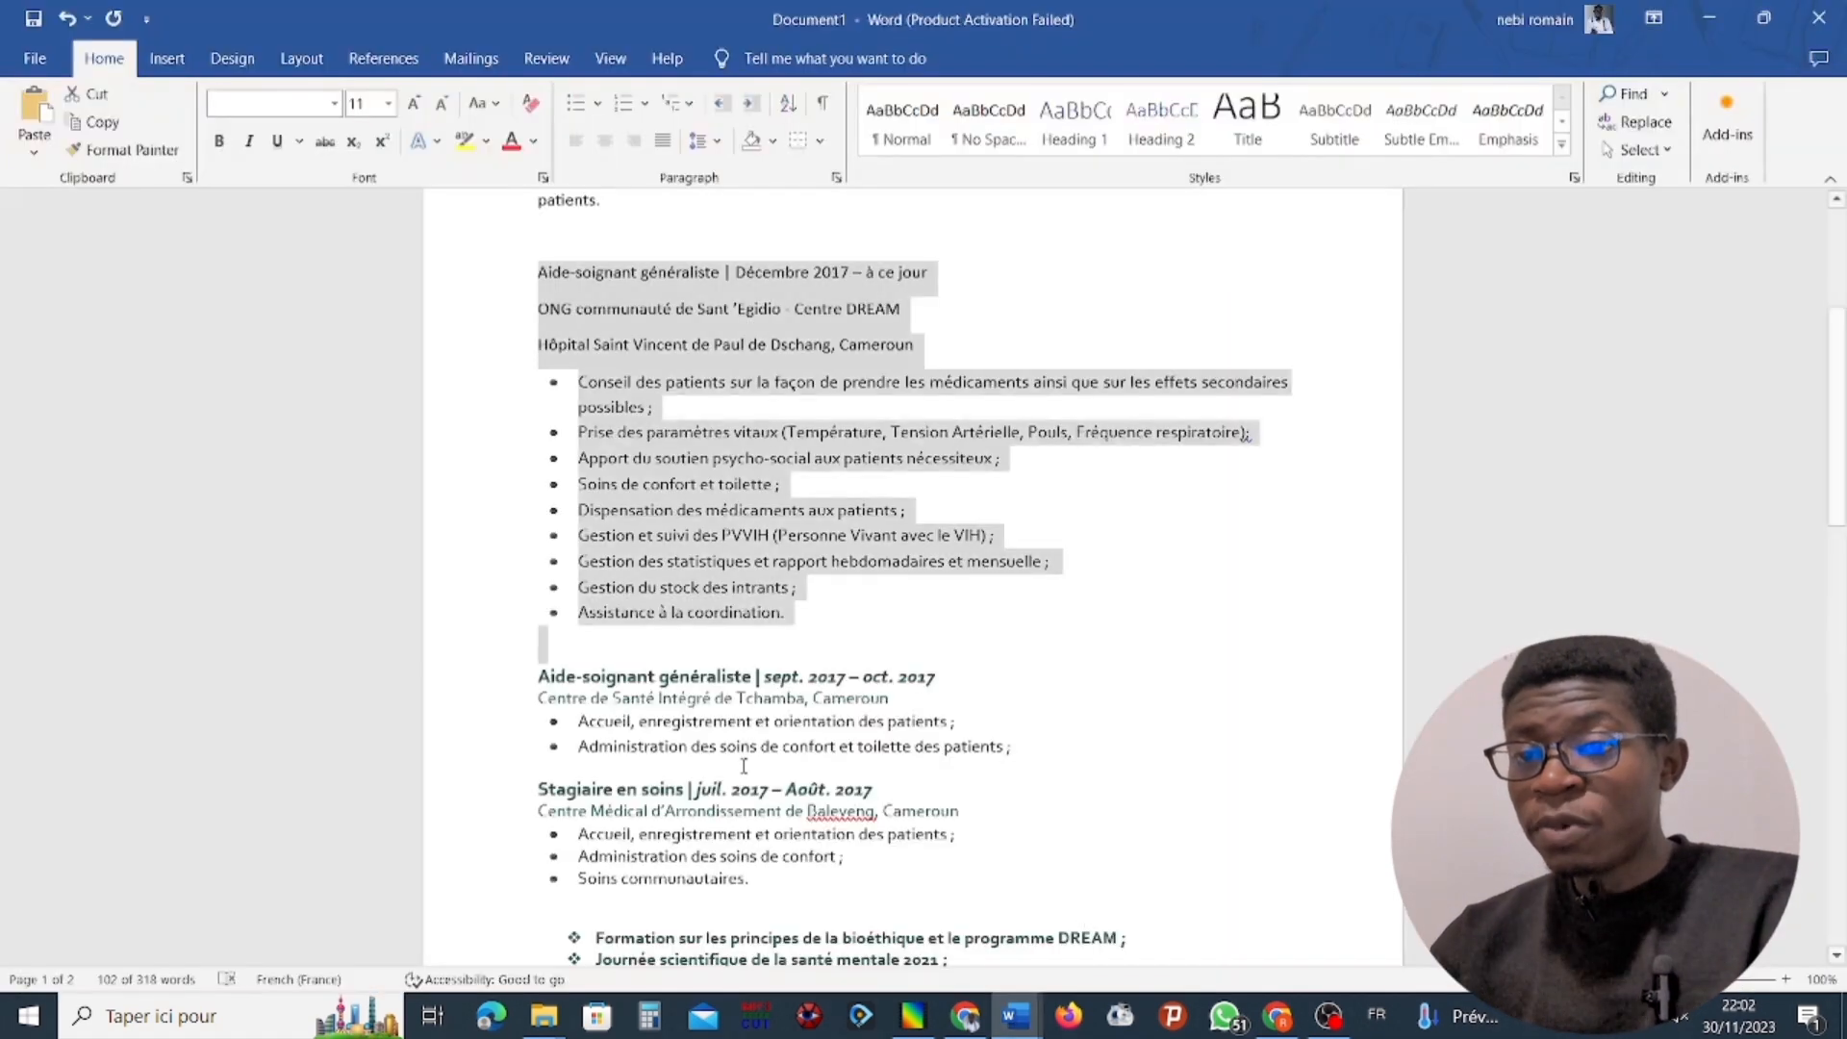
drag(540, 682, 1015, 769)
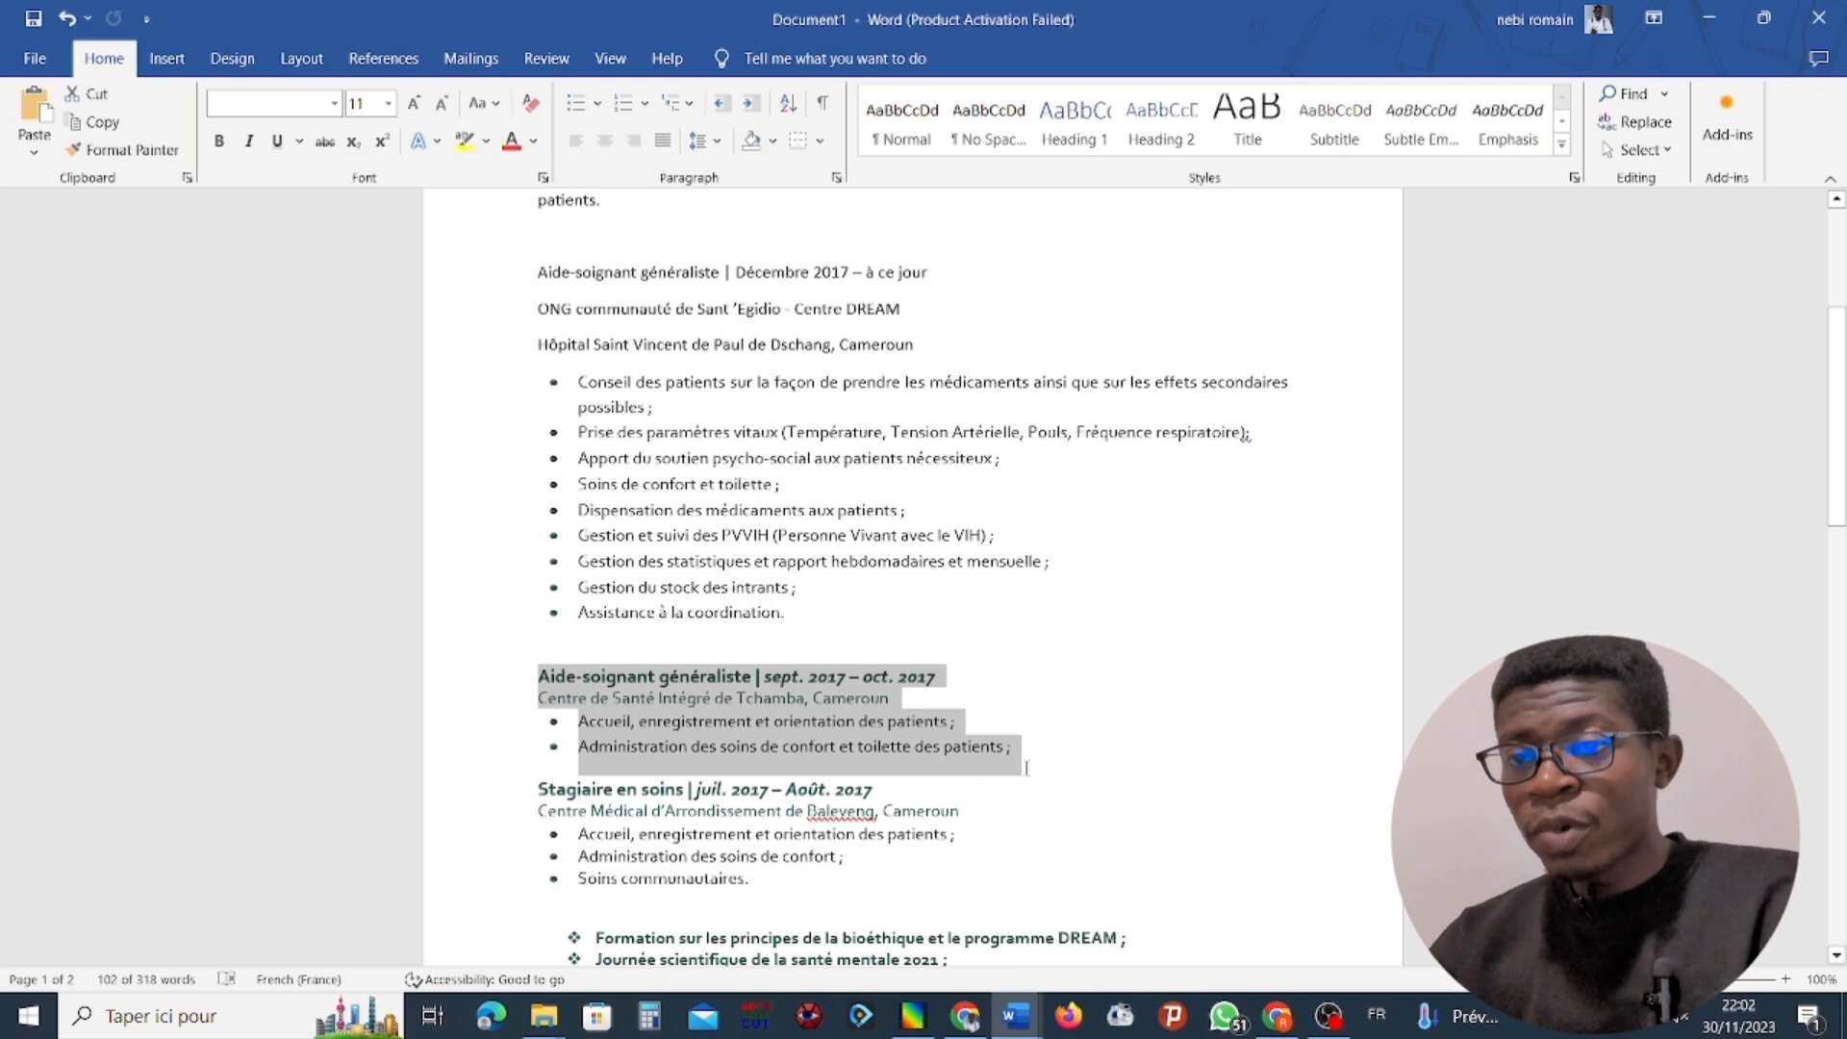
right_click(781, 725)
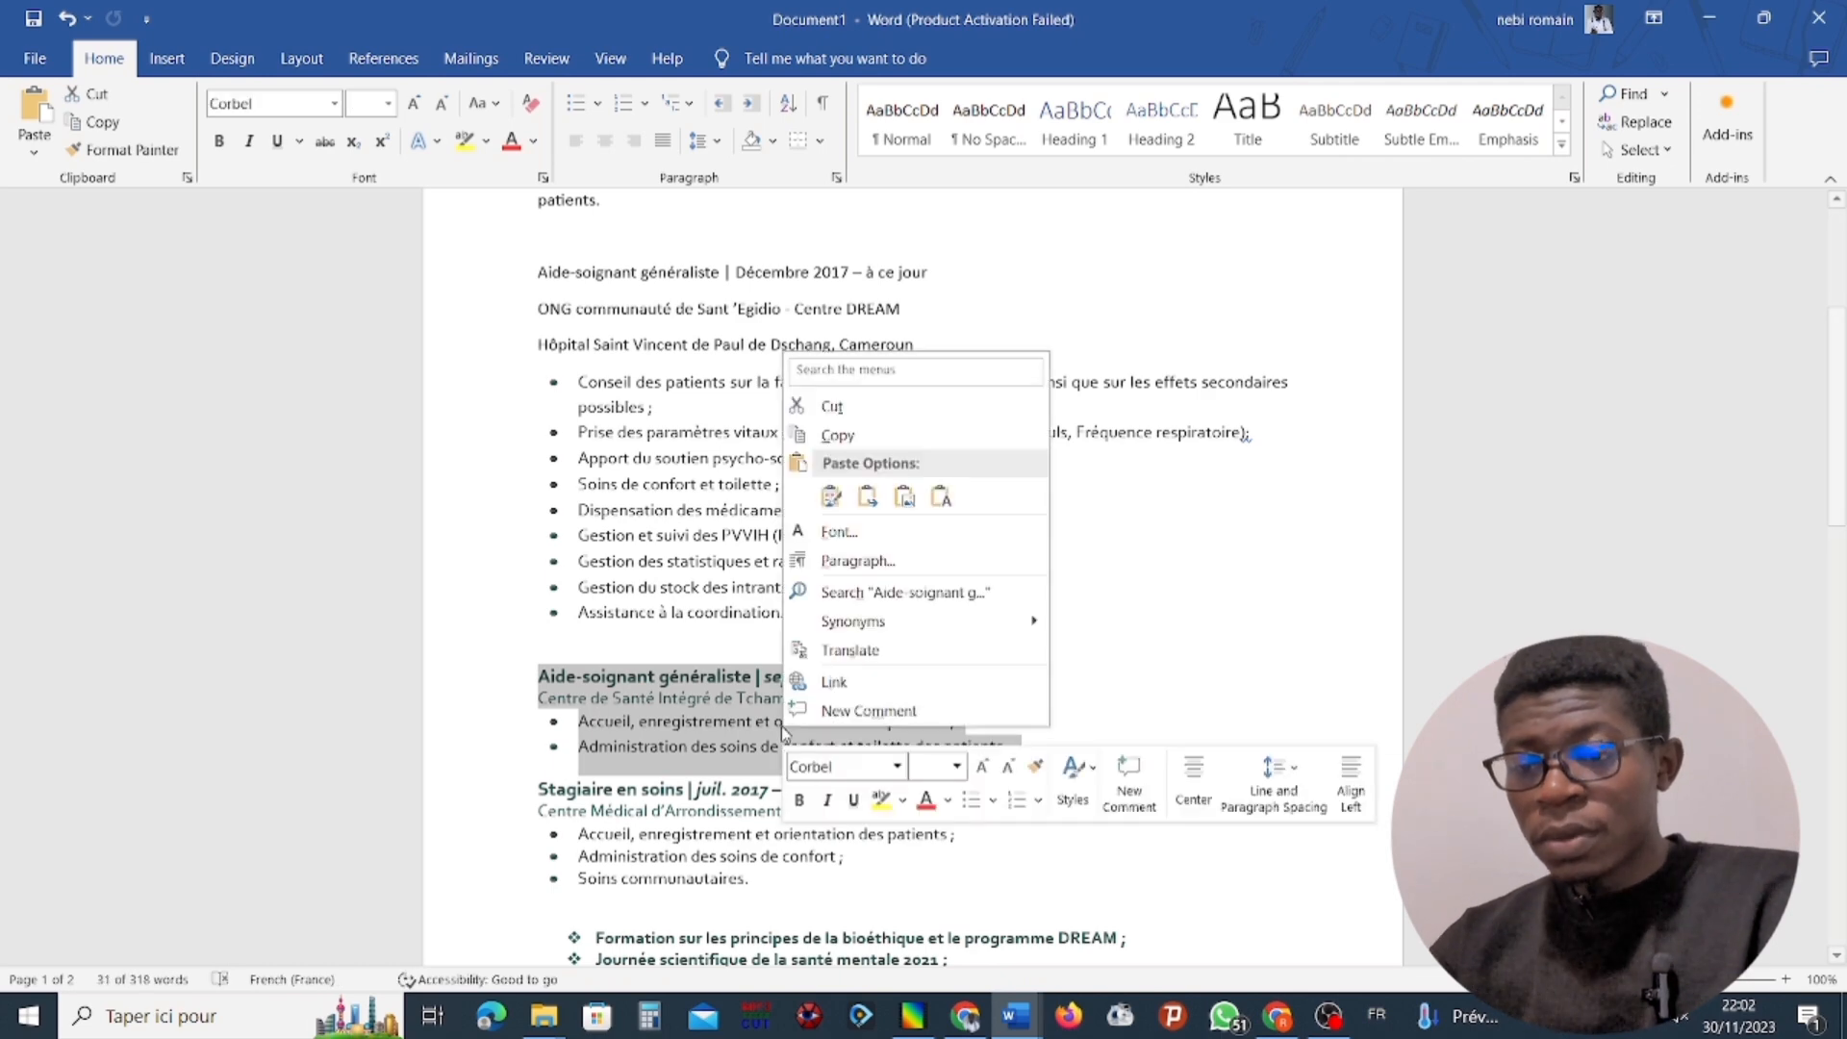
click(851, 439)
click(1708, 18)
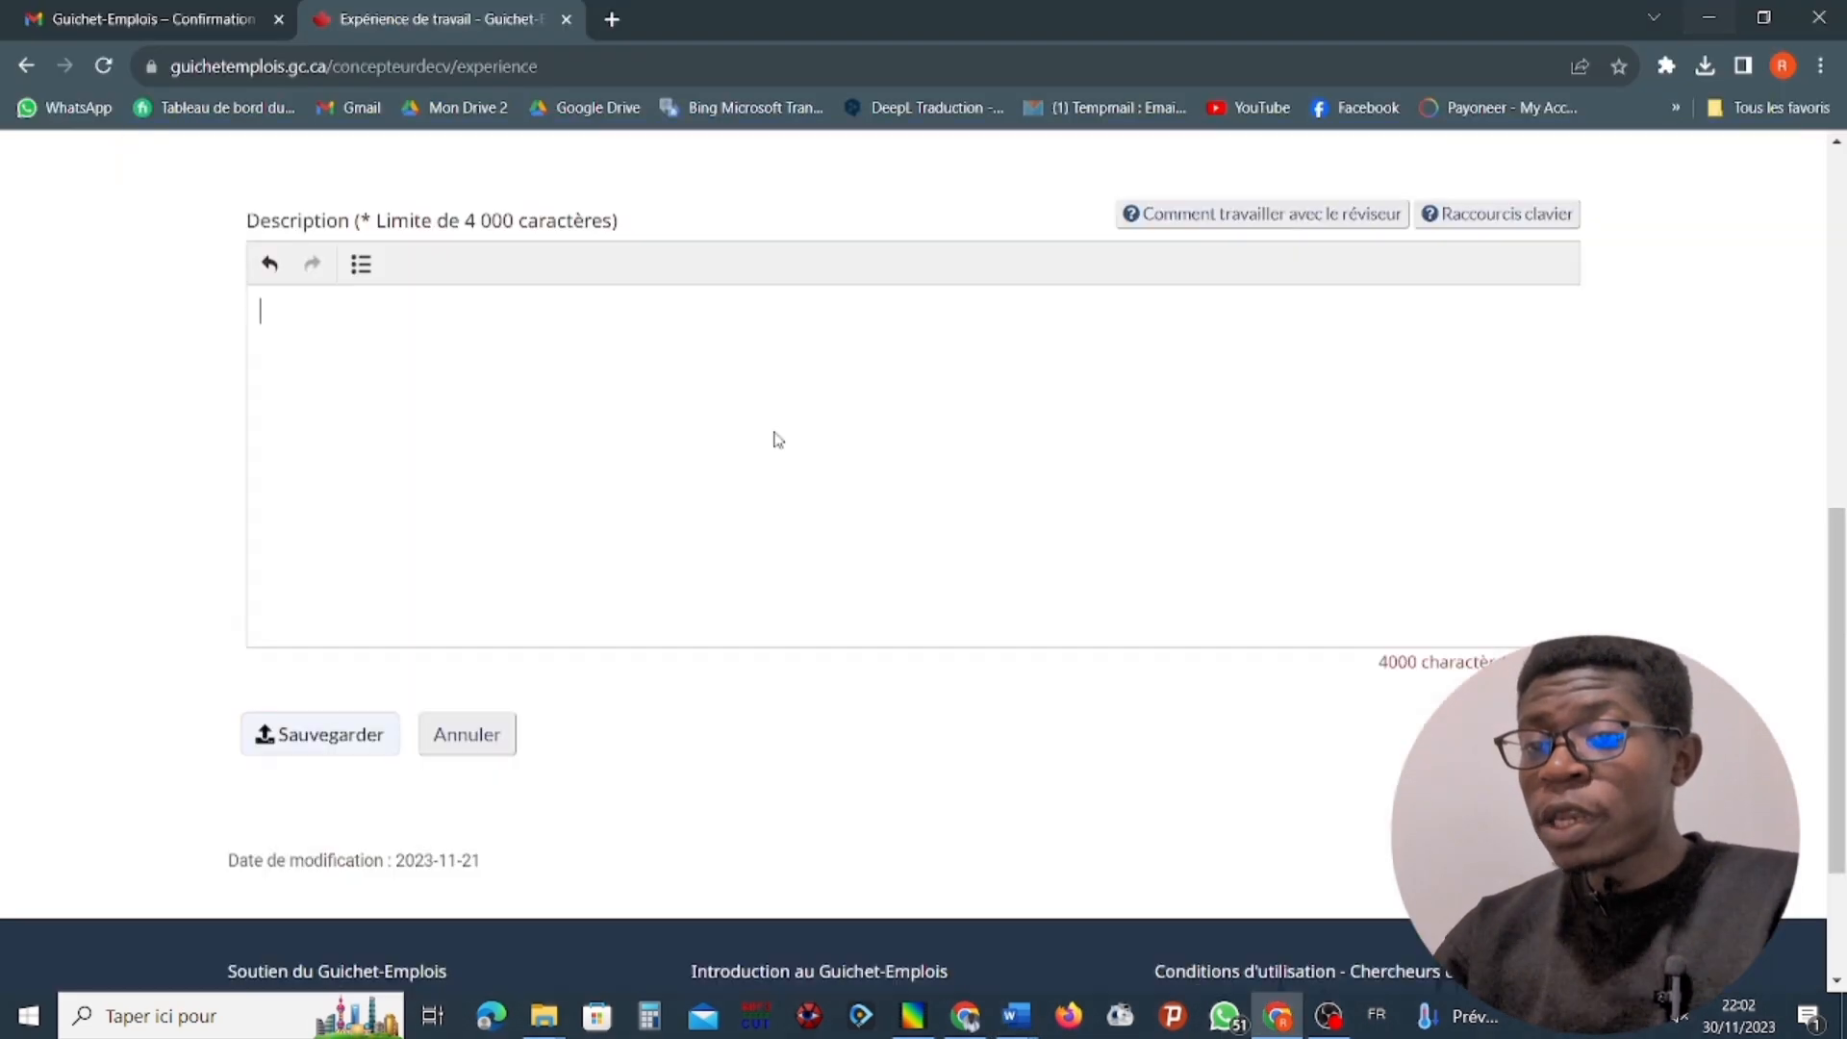
Return to the browser, paste the copied entry into the empty experience description and save the experience.
click(567, 411)
right_click(567, 411)
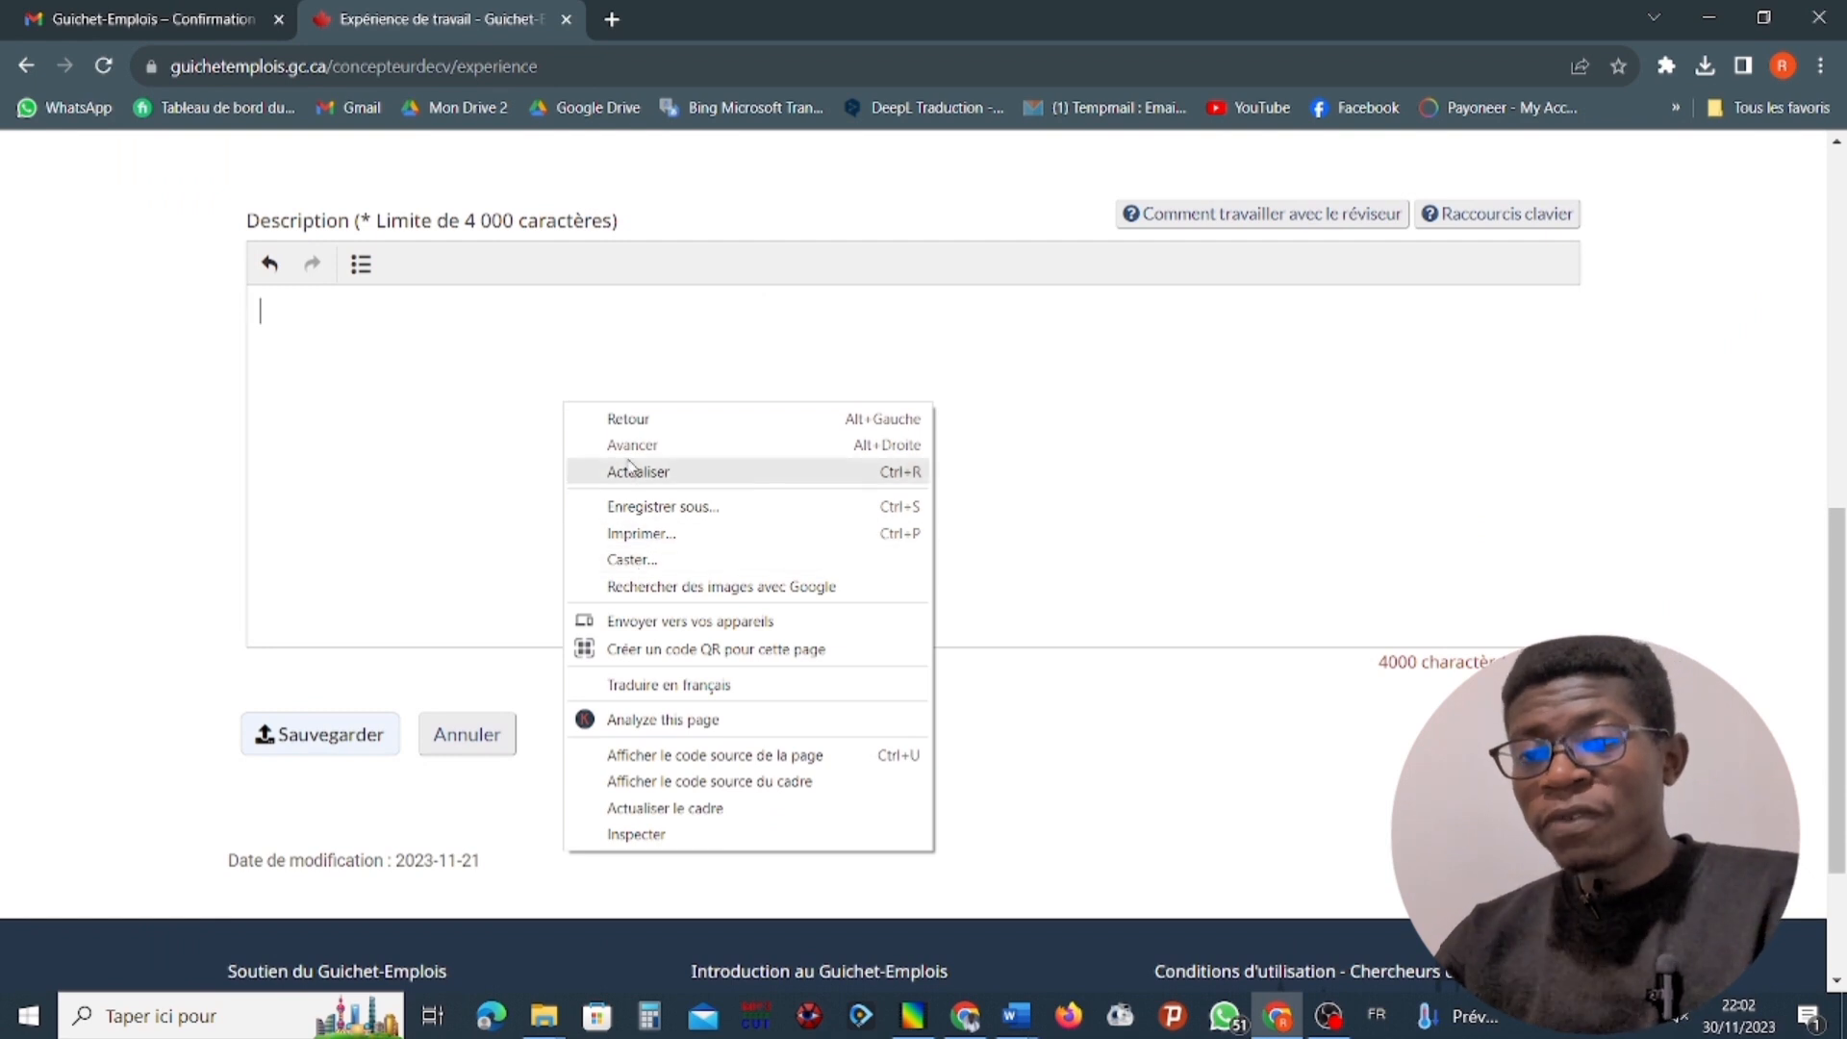
click(329, 434)
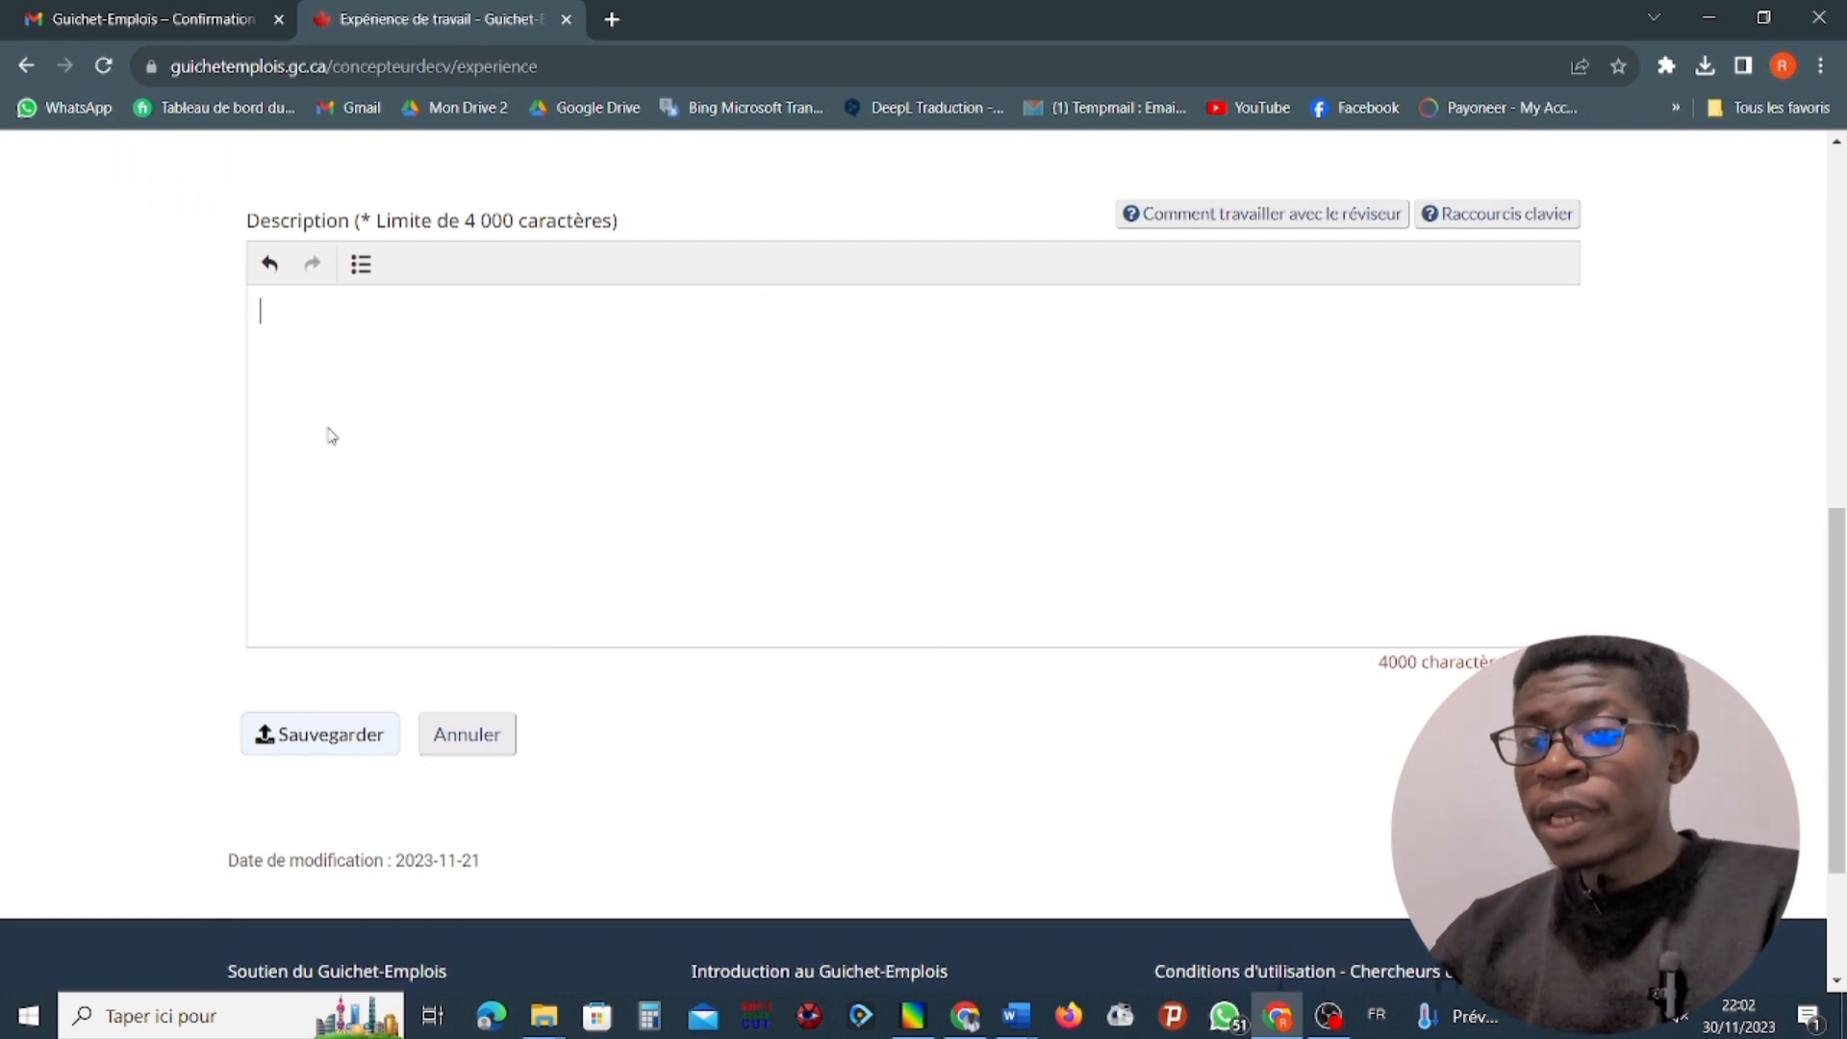
key(ctrl+v)
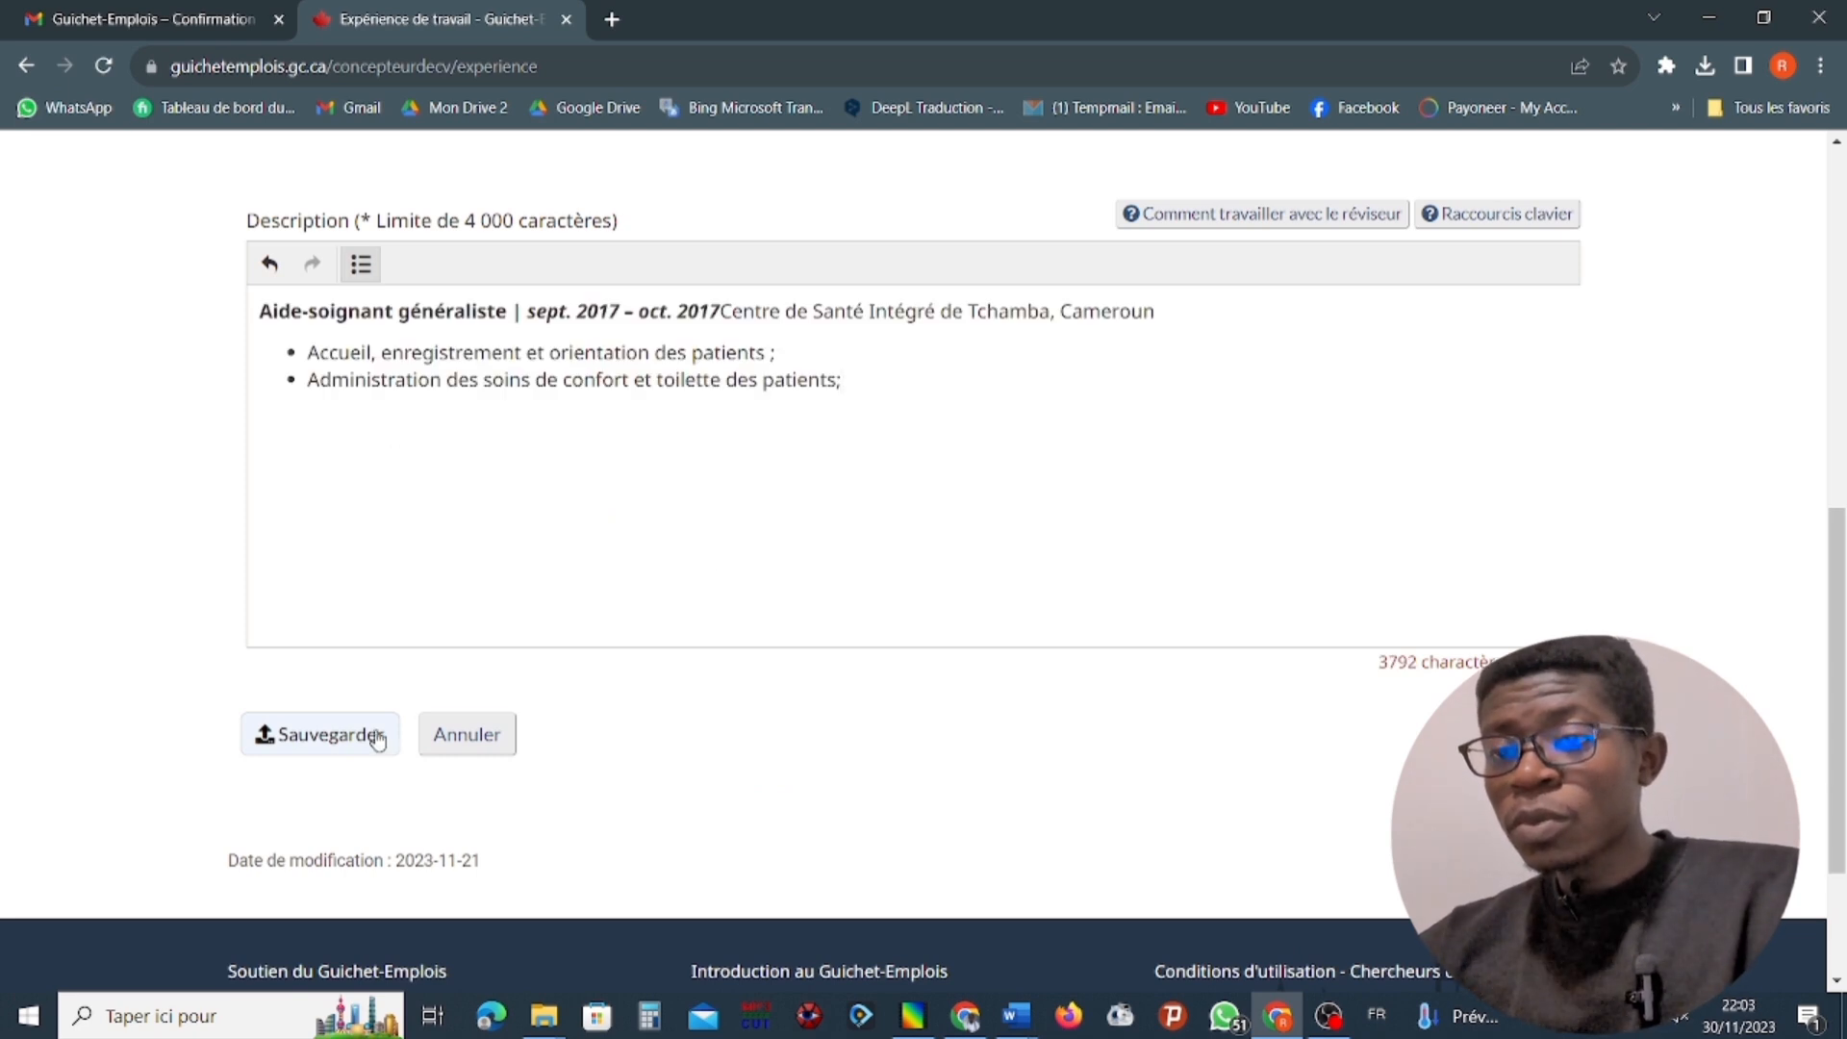
click(339, 738)
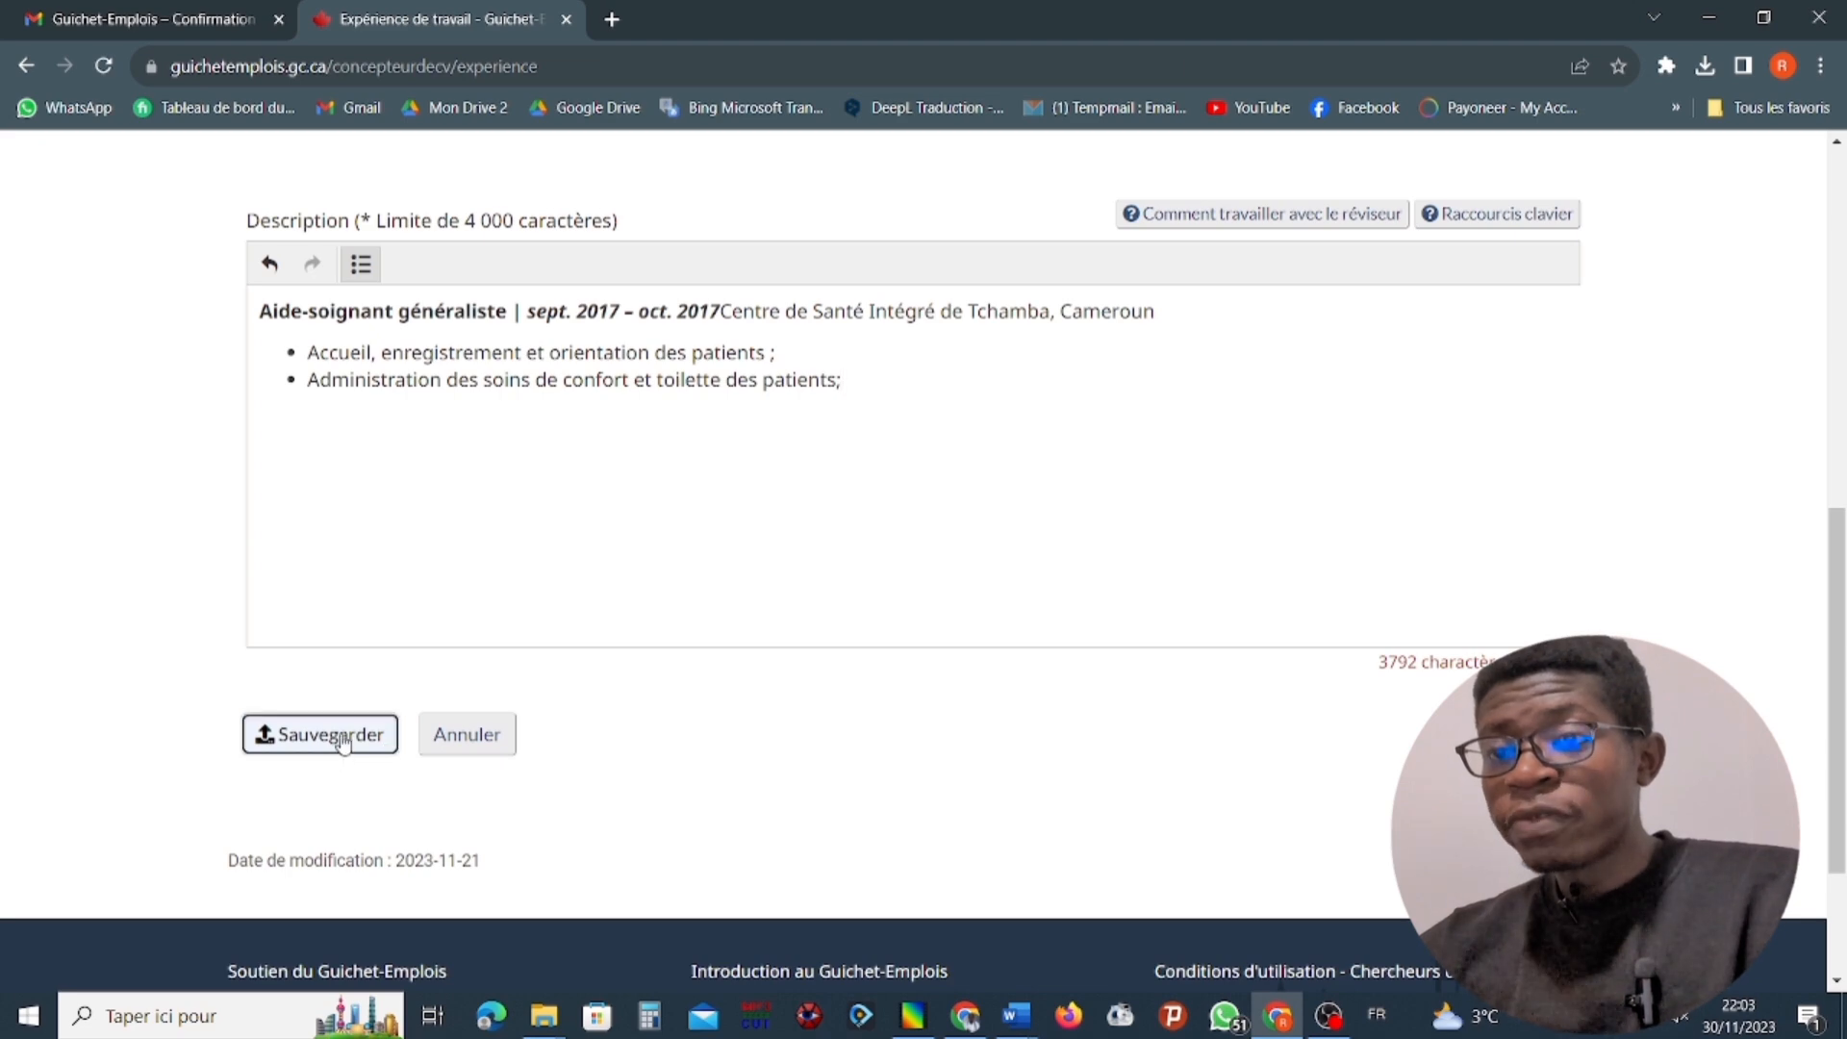
Start a new entry in the CV's Compétences section.
scroll(792, 416, down, 5)
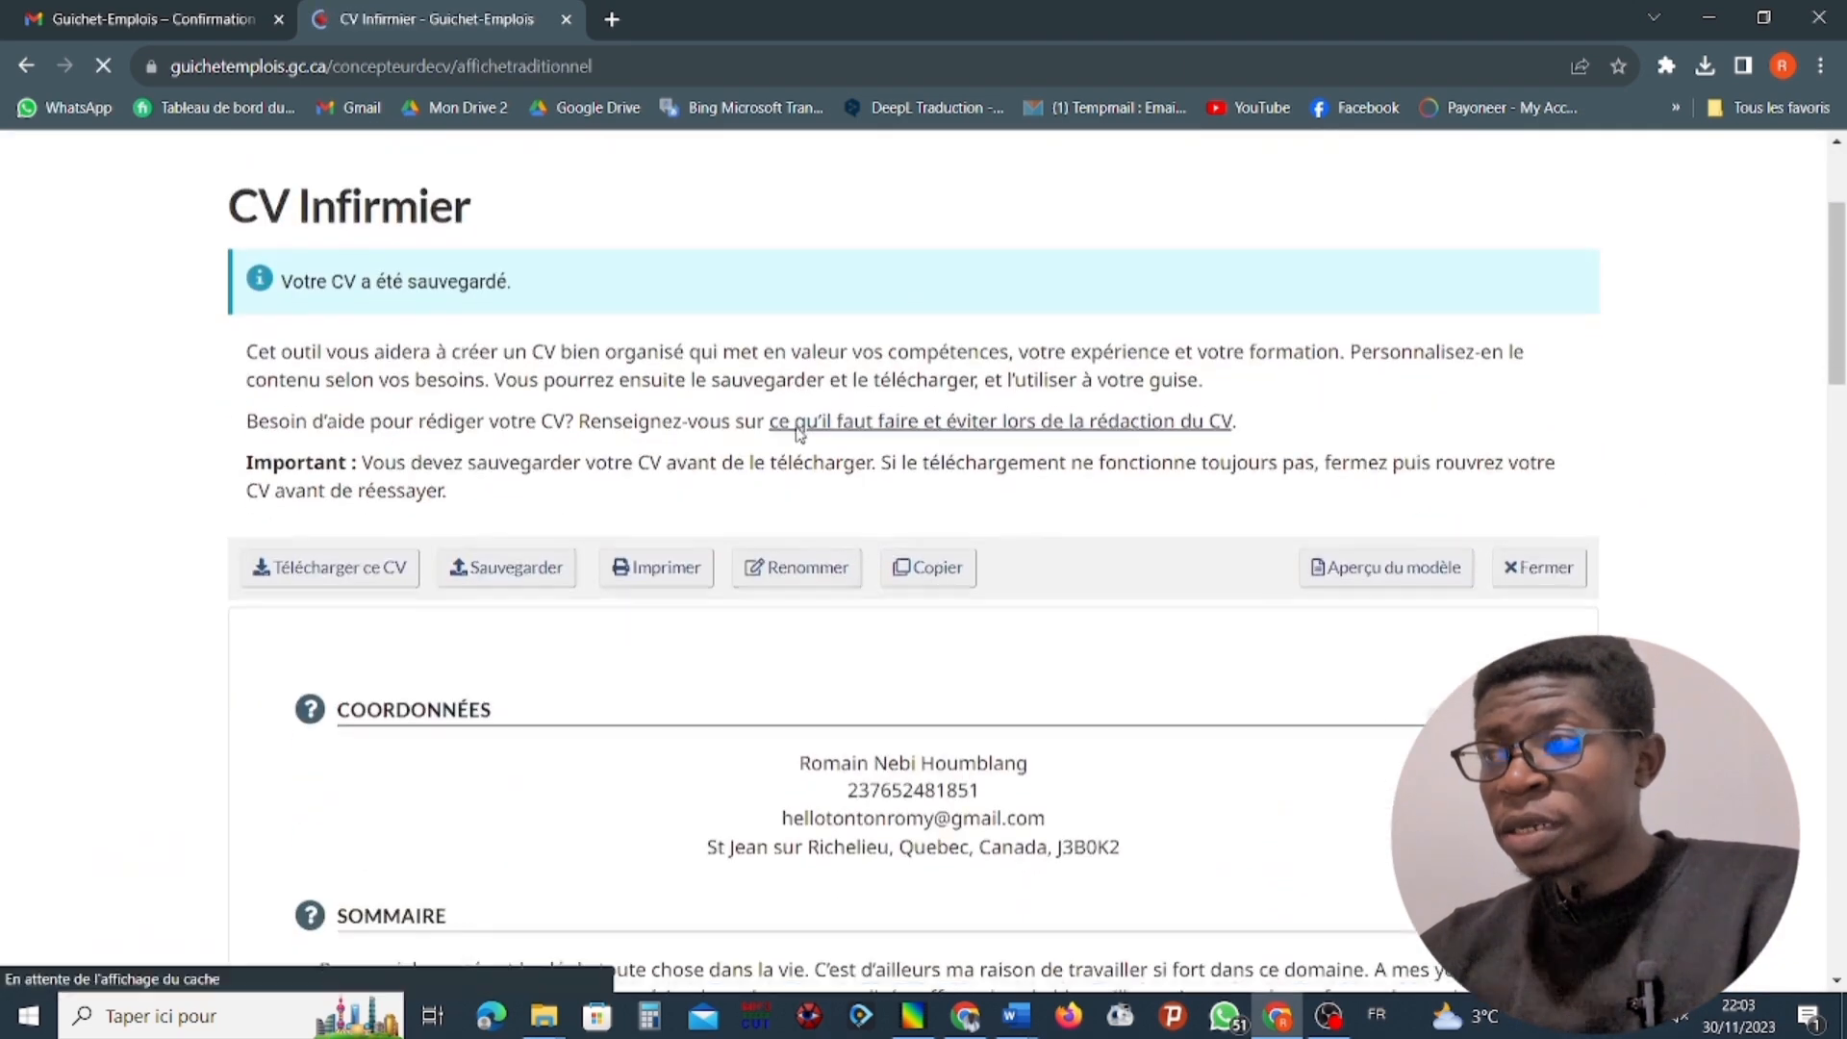
scroll(798, 430, down, 15)
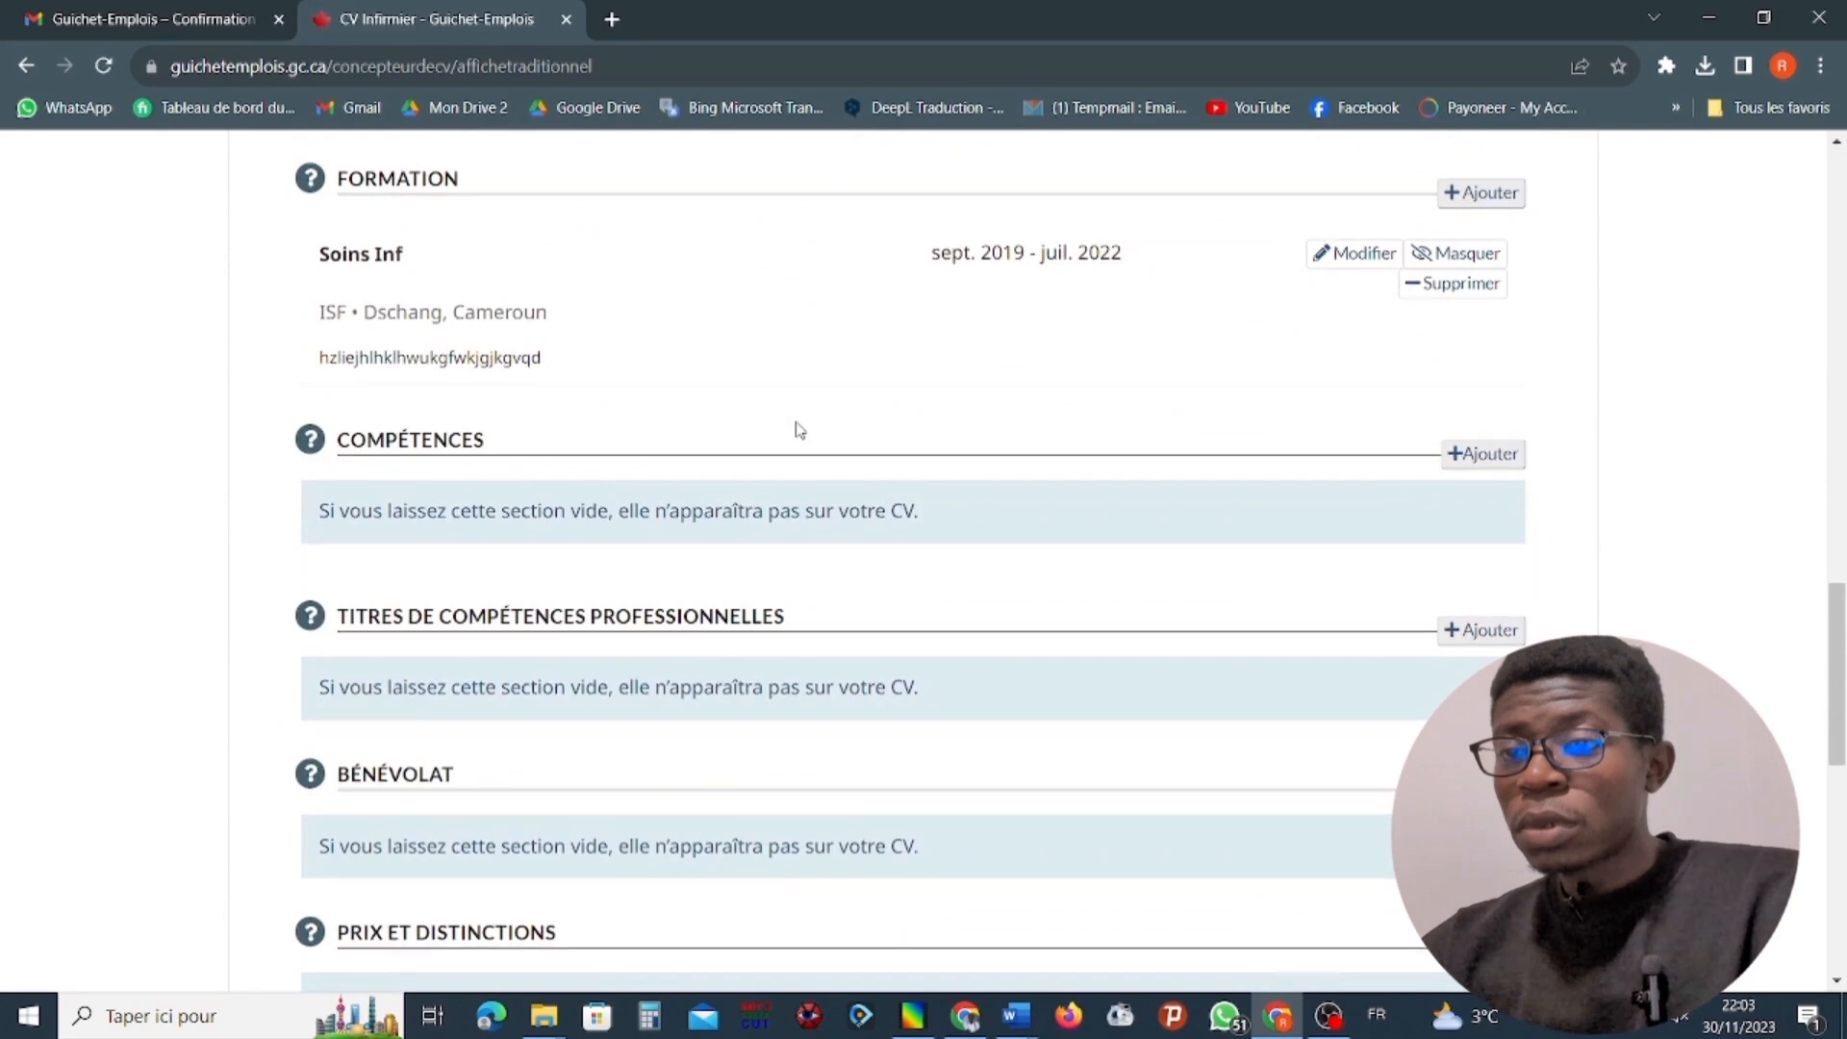
scroll(796, 429, down, 3)
scroll(796, 426, up, 5)
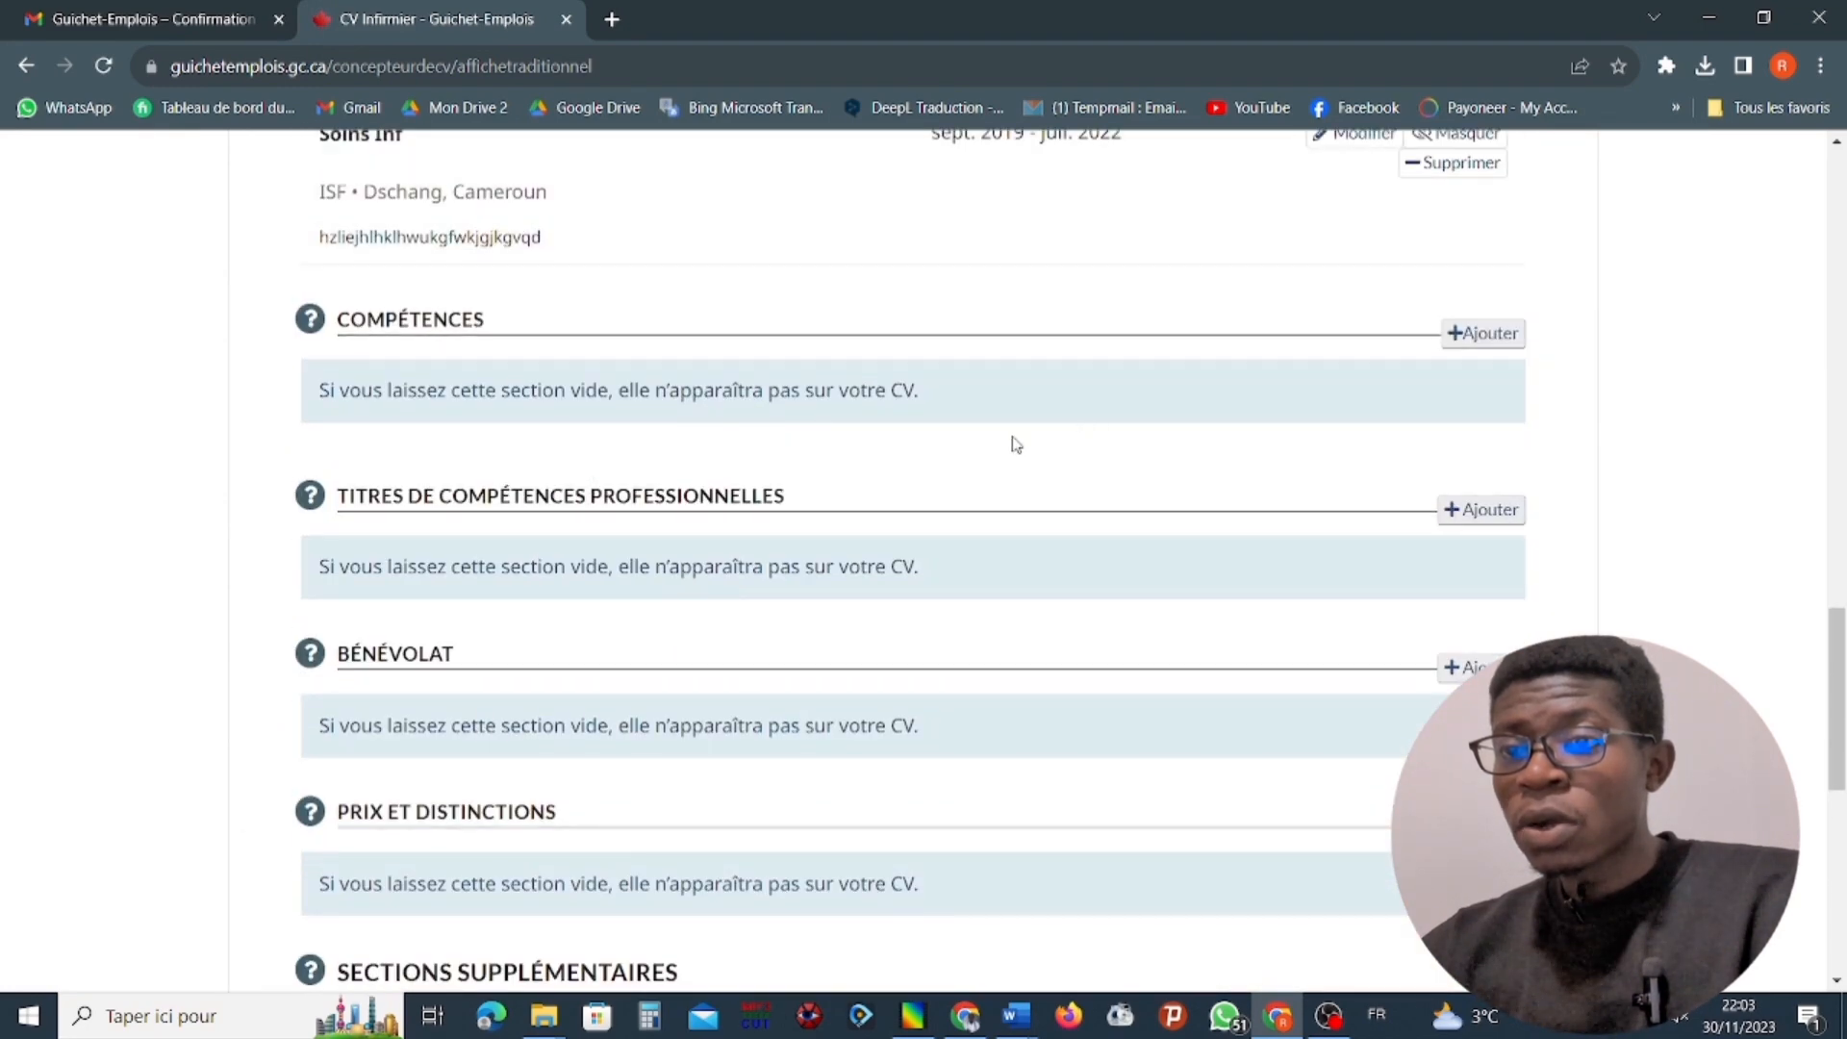
click(1517, 347)
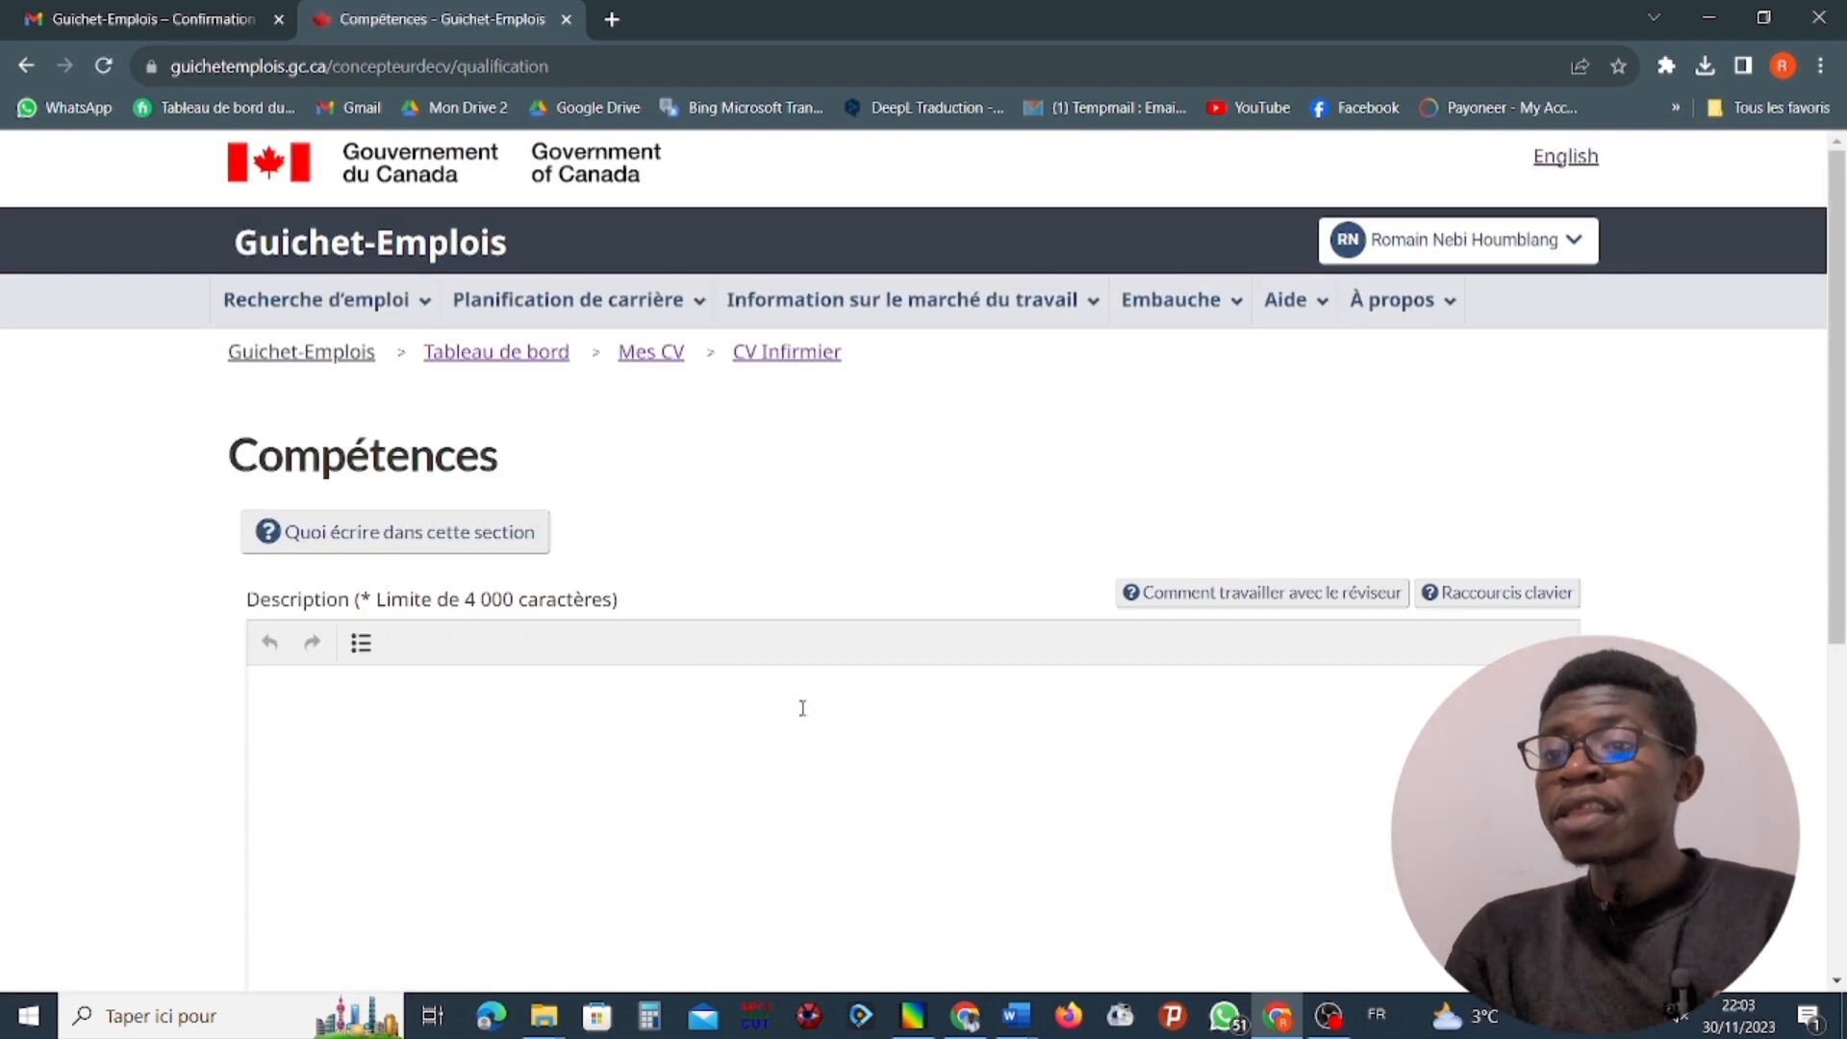
mouse_move(1279, 1016)
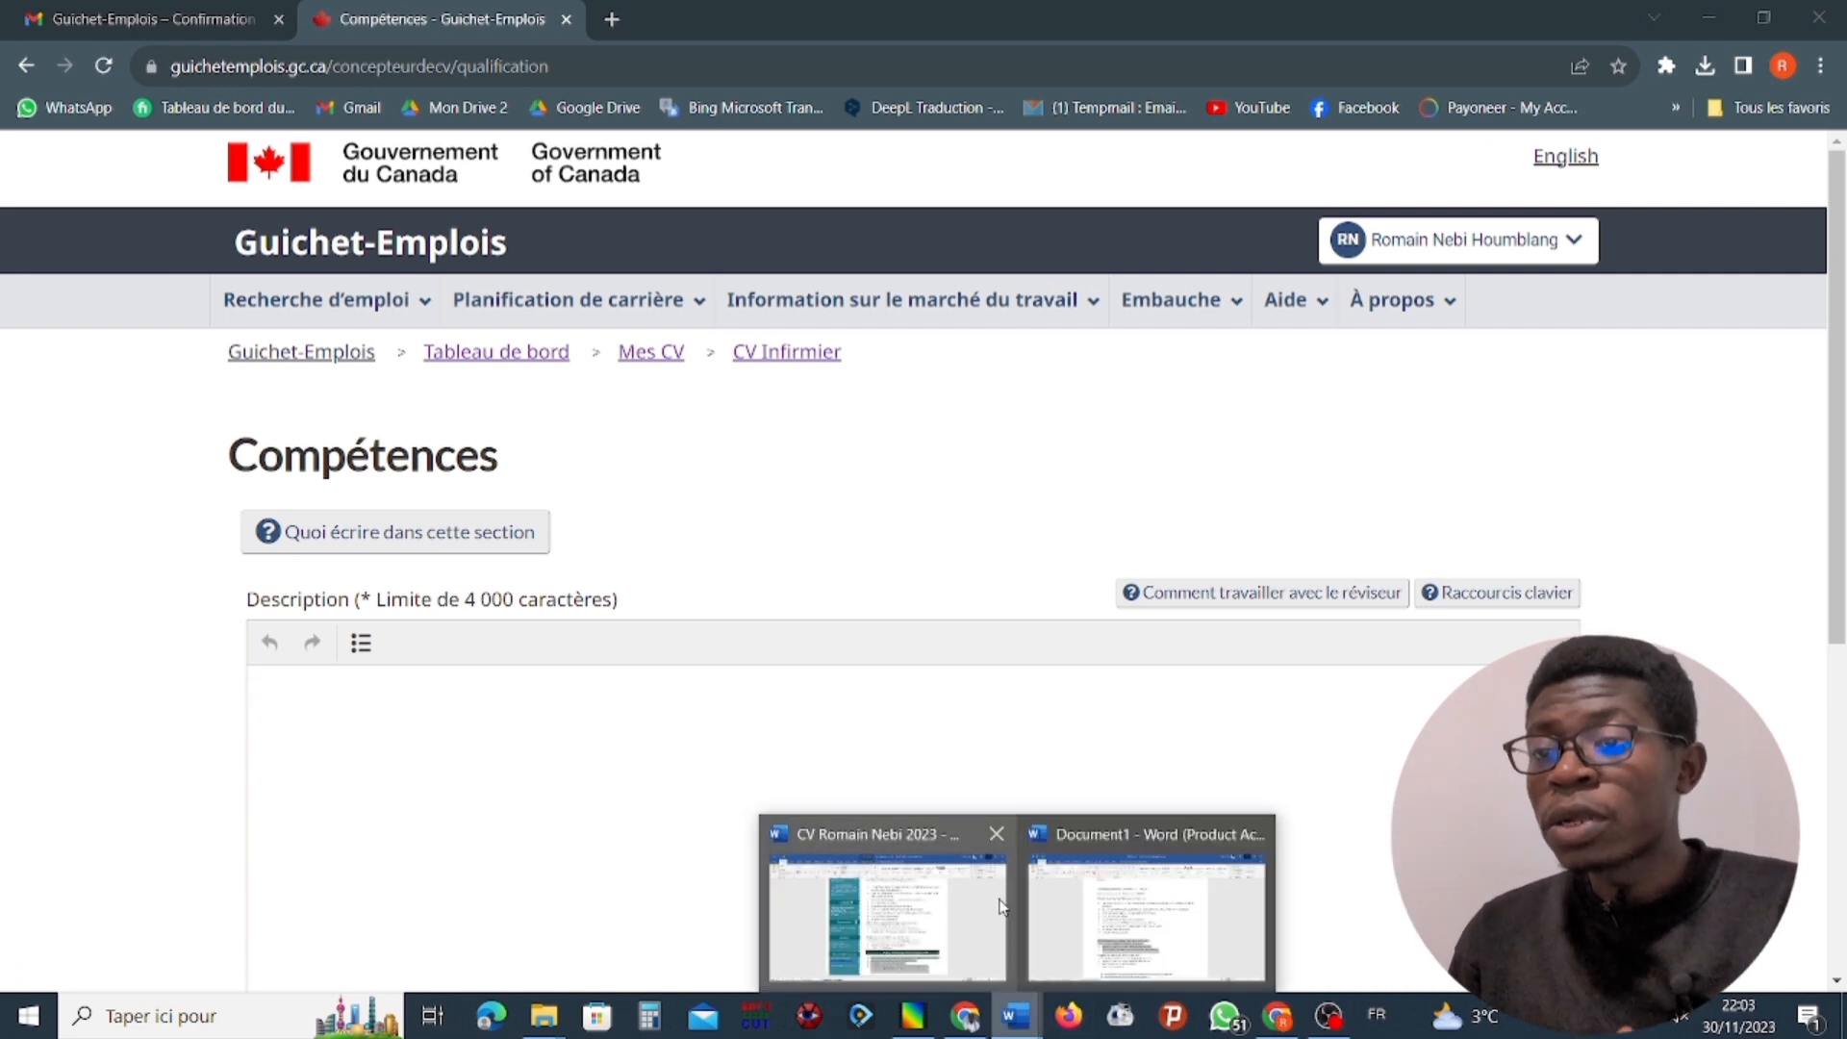
text(h jkljdljljsljjljdf)
key(Return)
text(kkdjjdfhkjfhkhdhhhqkhlhjlqn)
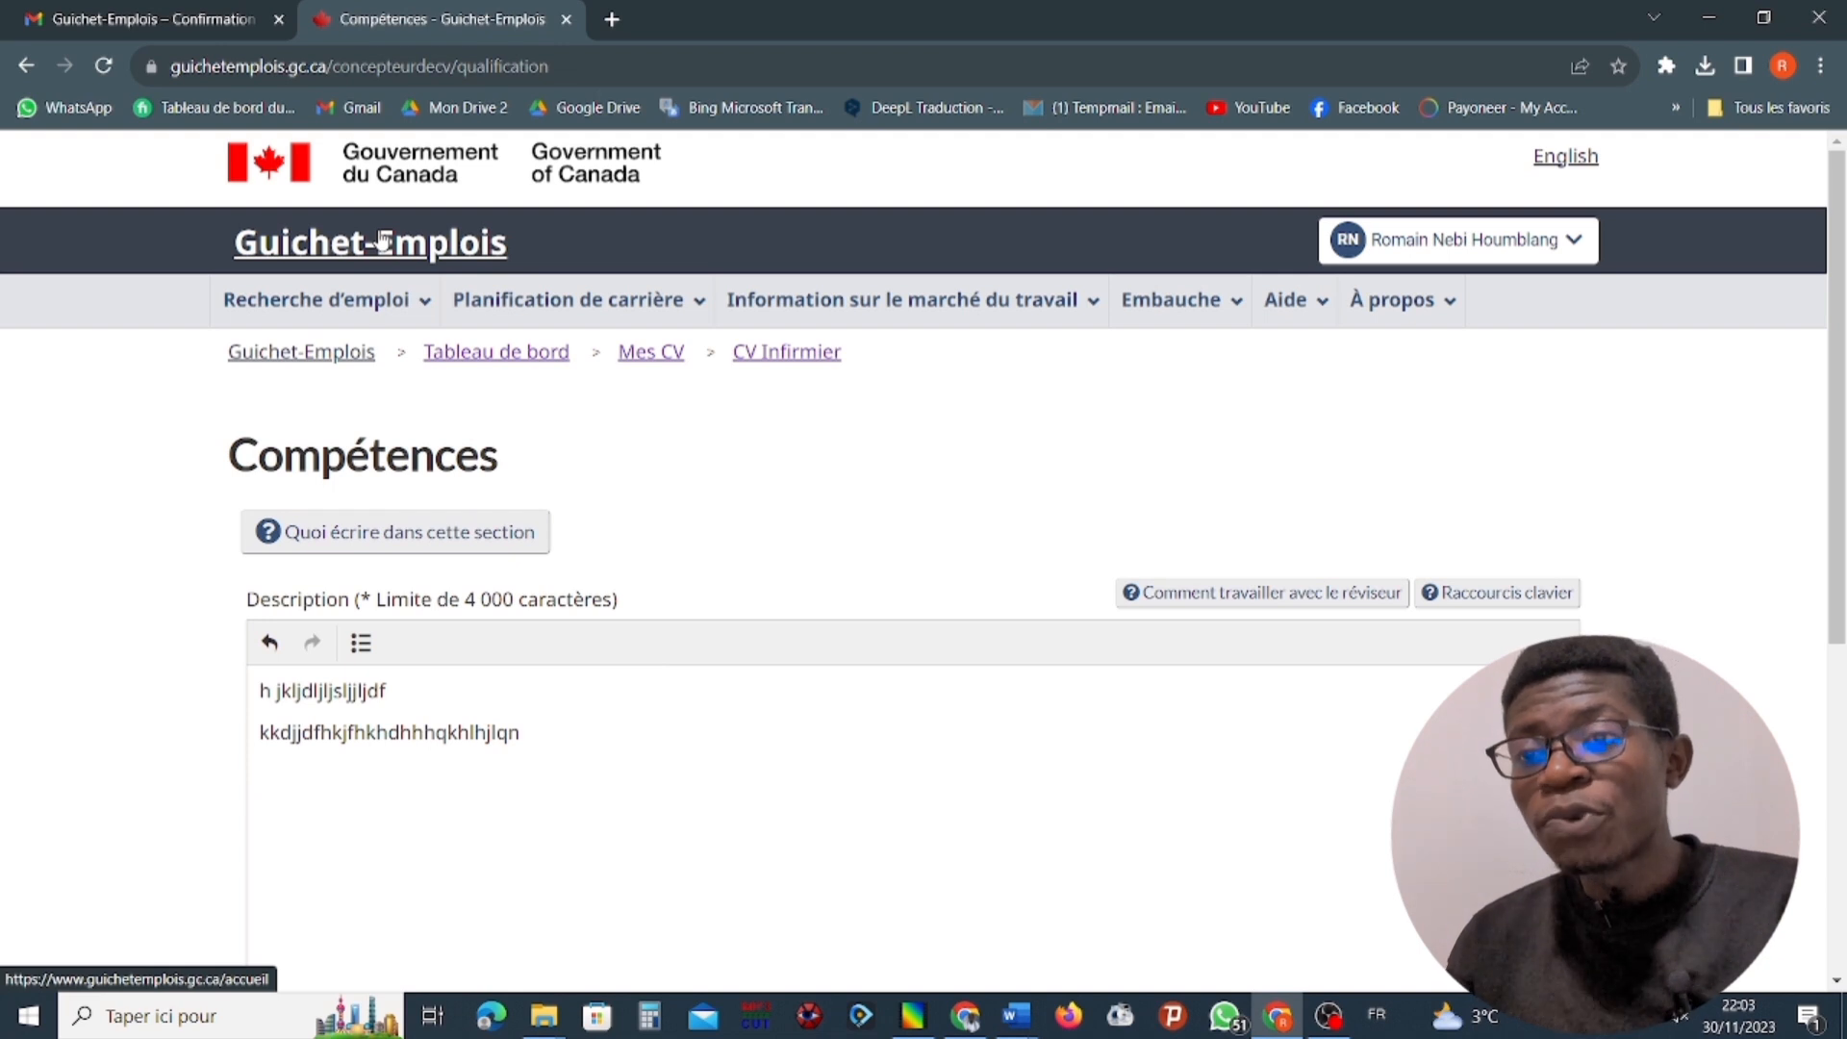
key(ctrl+a)
key(BackSpace)
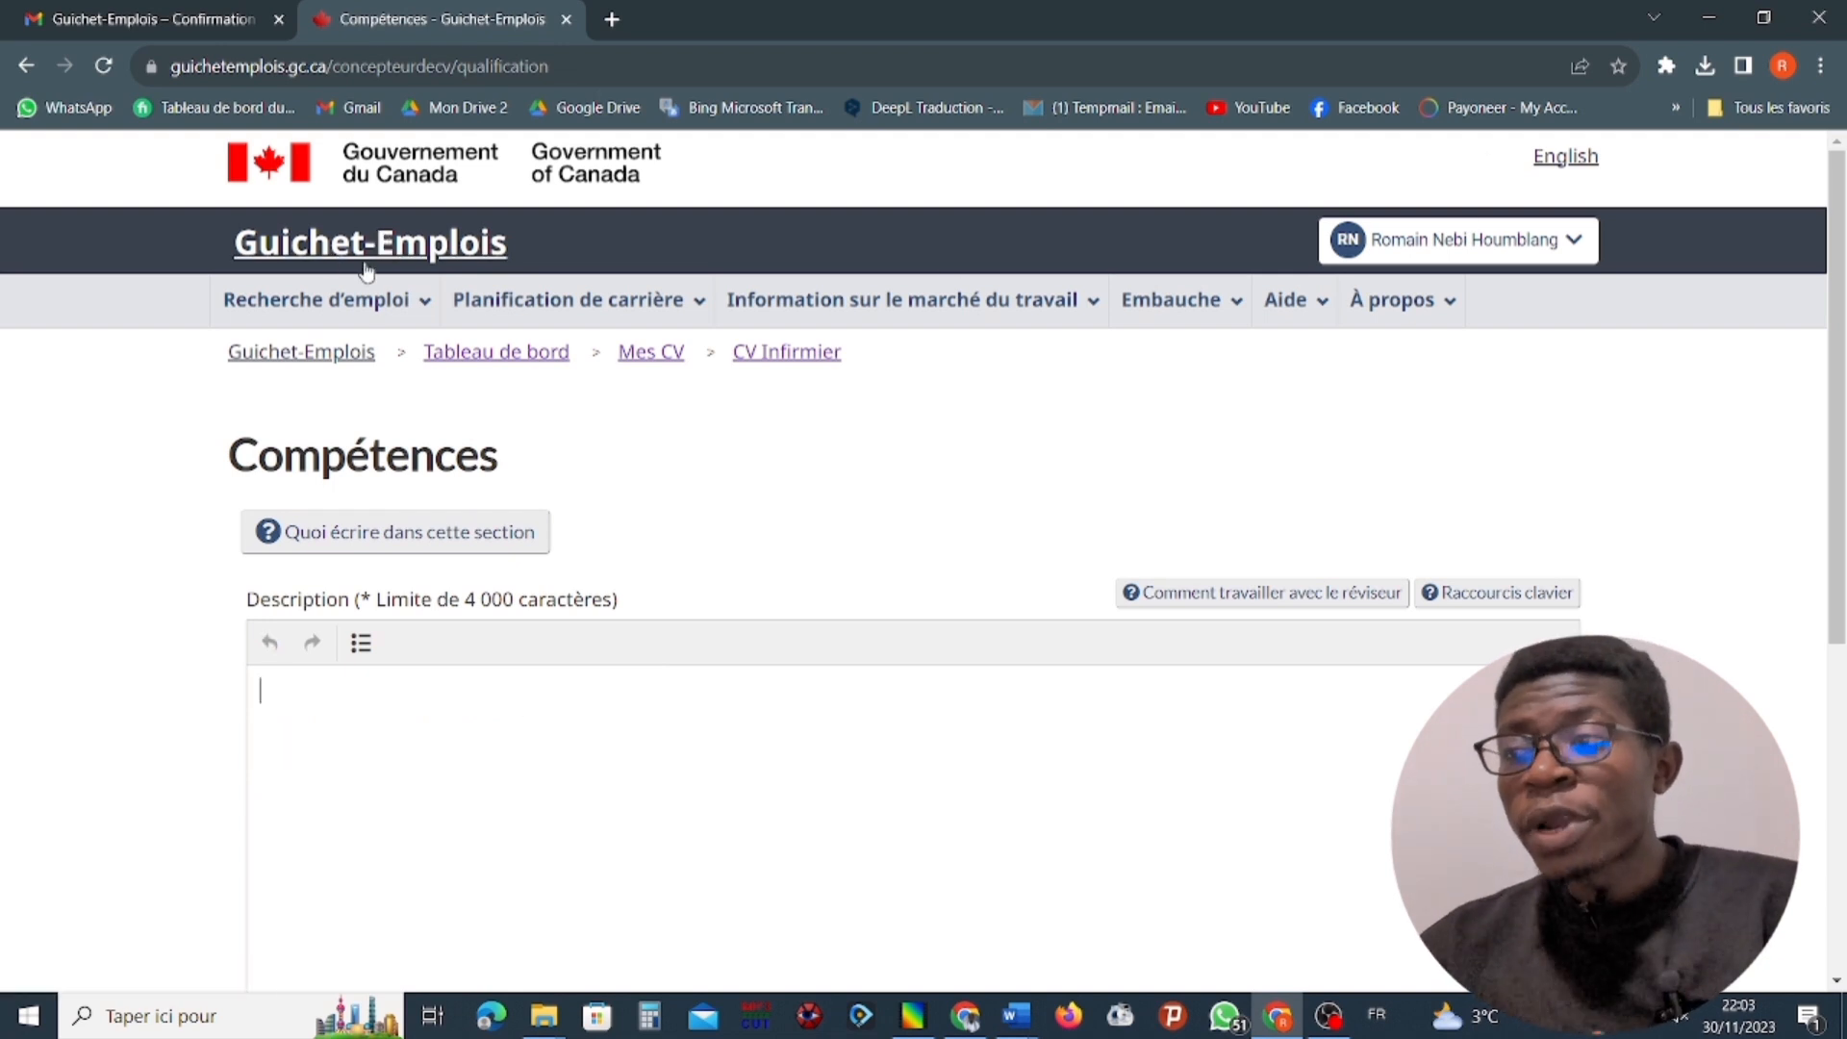
Enter two lines of placeholder text in the Compétences description, starting with "h jkljdljljsljjljdf" and "kkdjjdfh".
text(h)
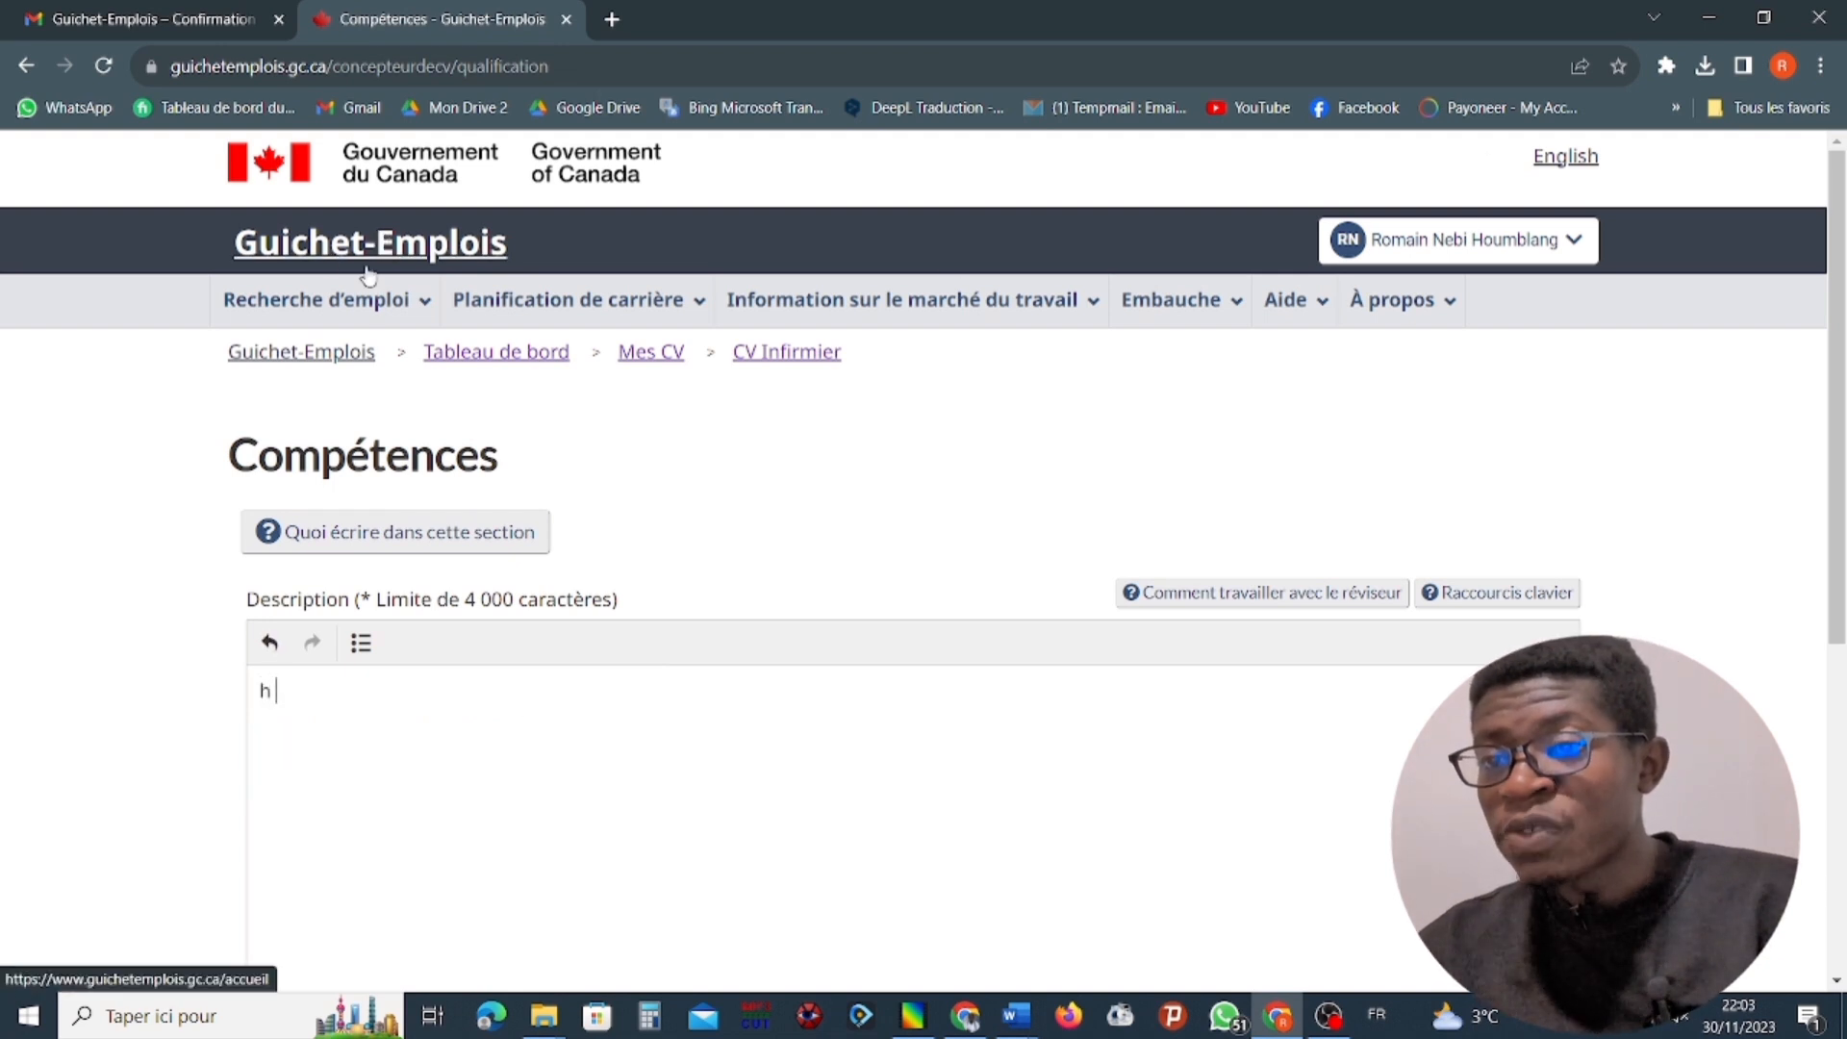
text( jkljdljljsljjljdf )
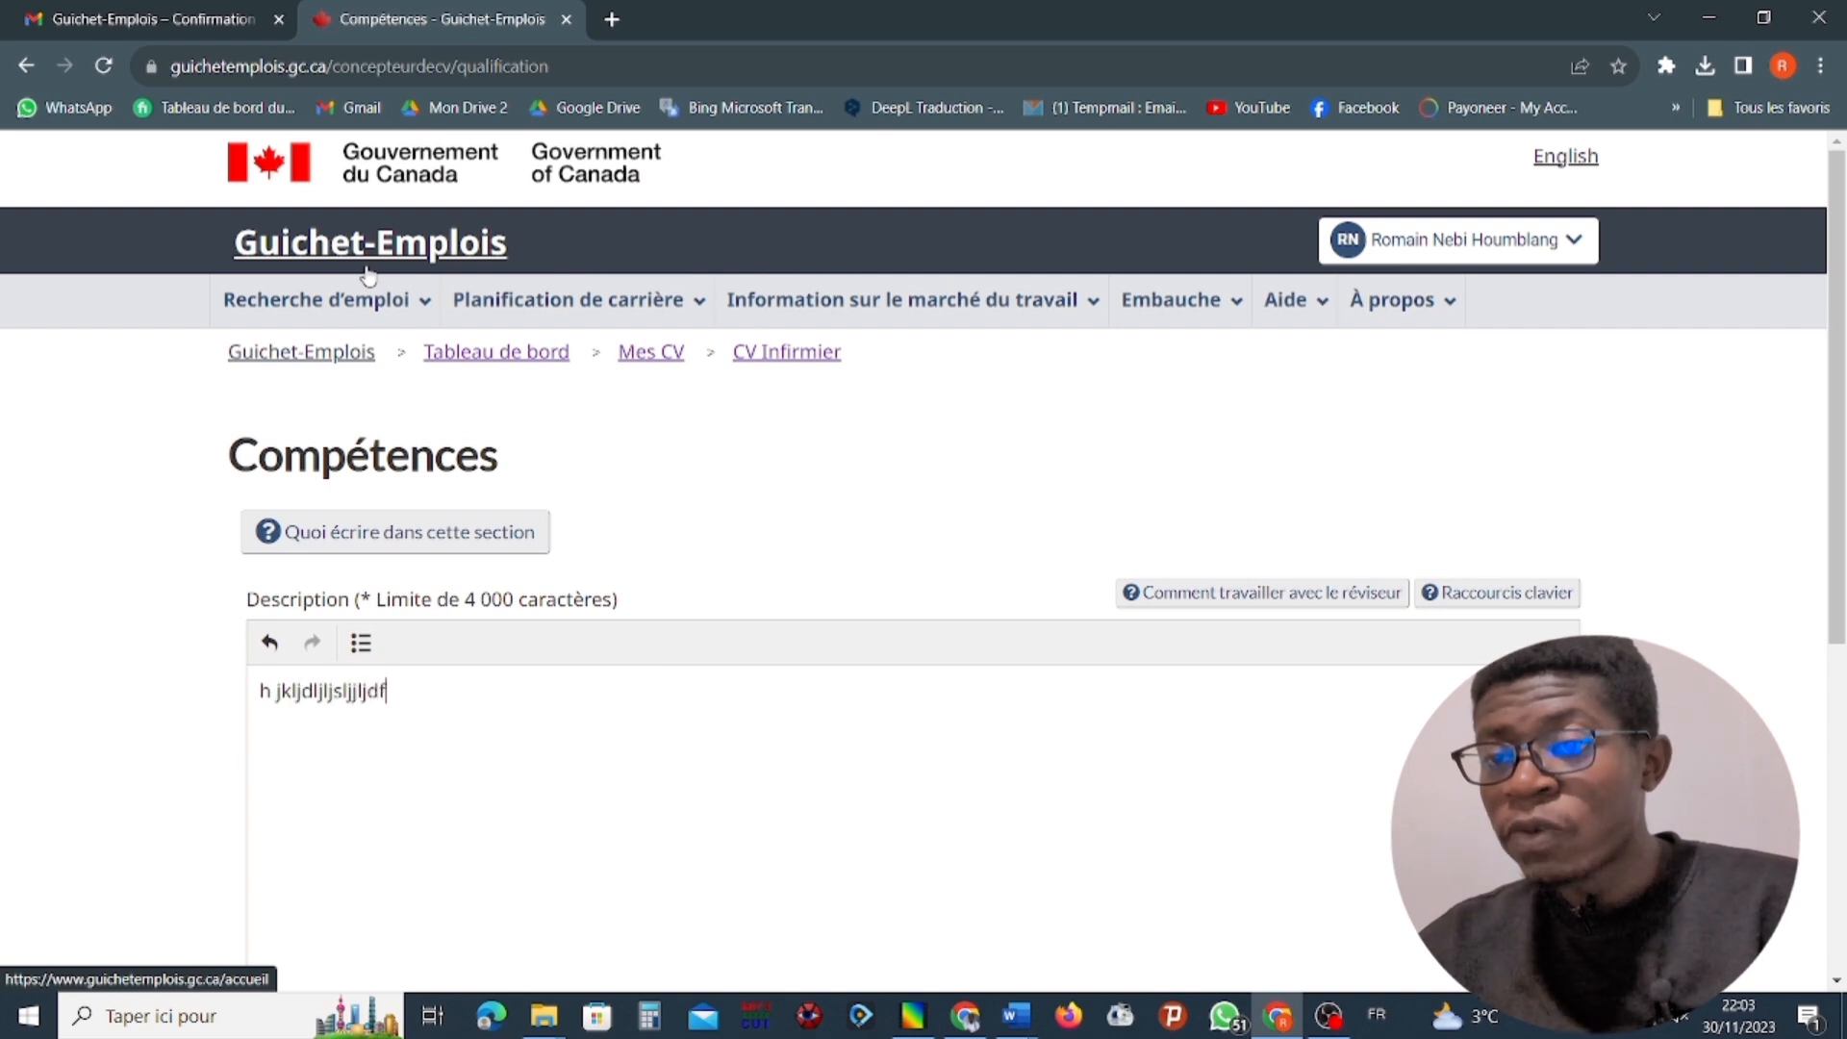
text(kkdjjdfhkjfhkhdhhhqk)
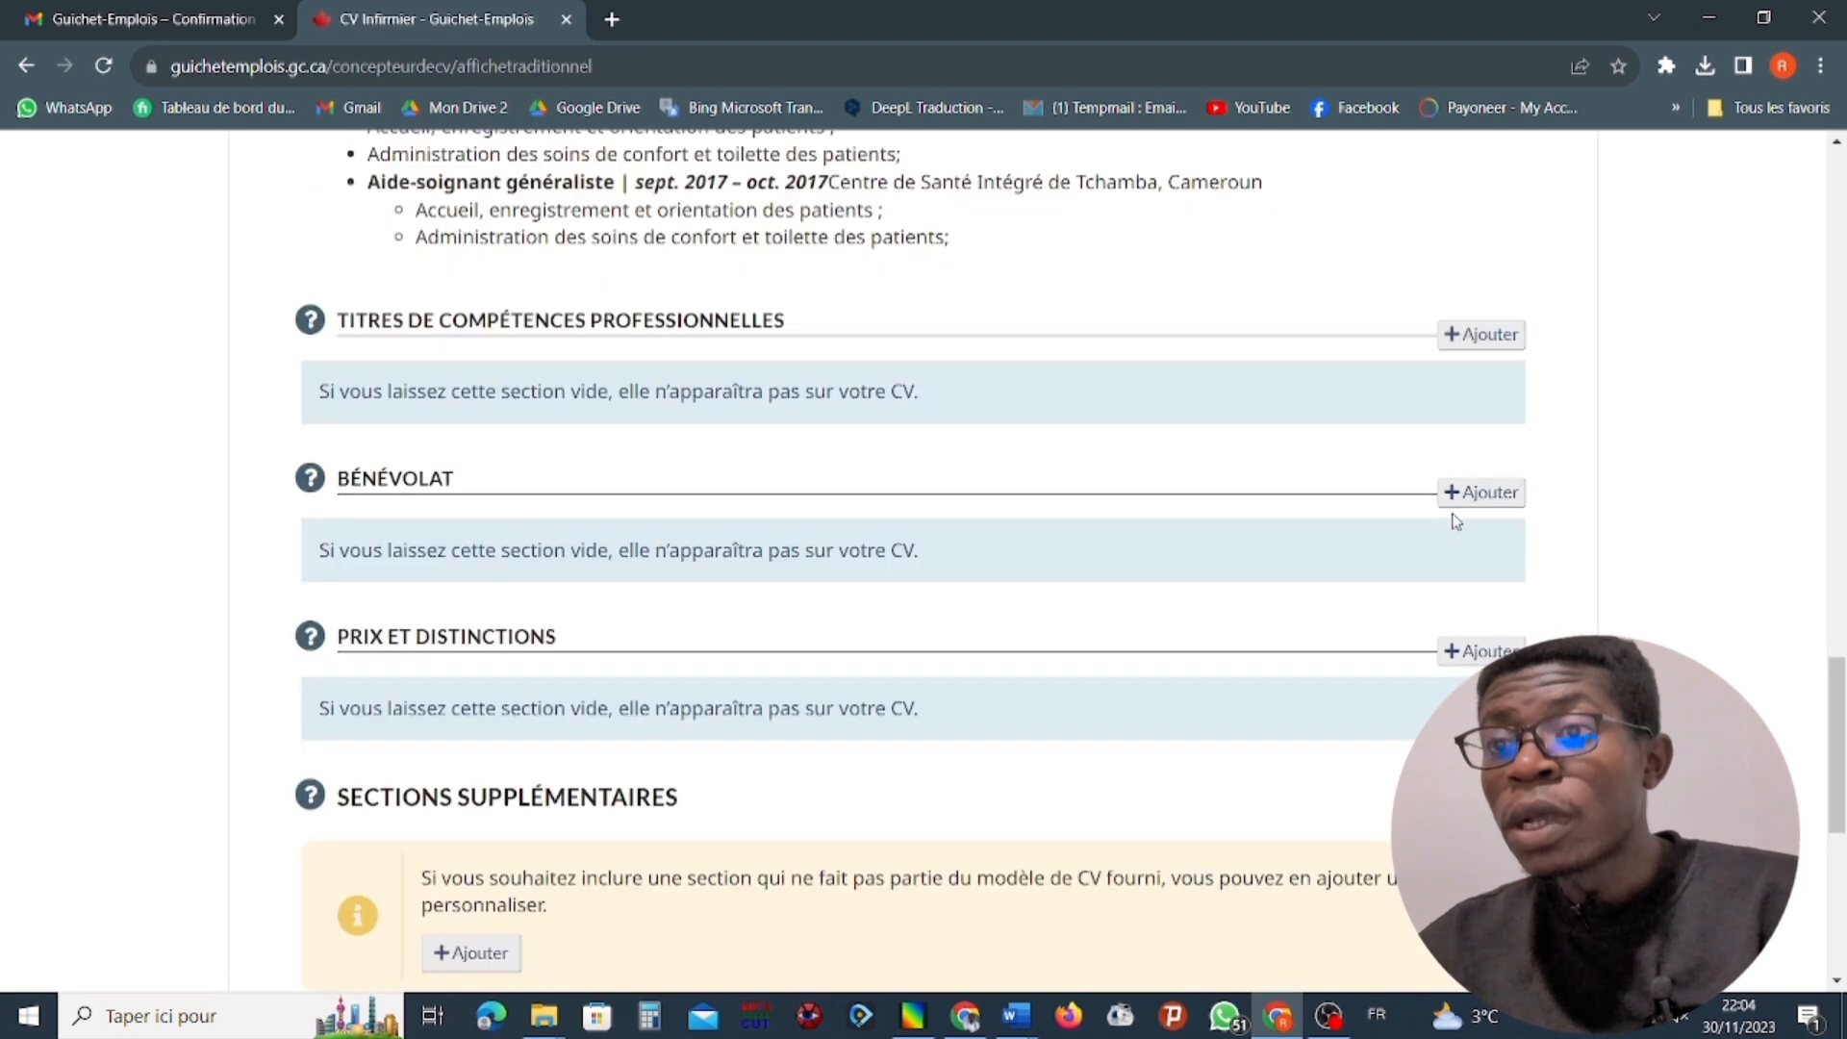
Add a Bénévolat entry with role PAB, organisation Dream, city Douala and country Tchad, dated September 2019 to November 2020.
click(1453, 492)
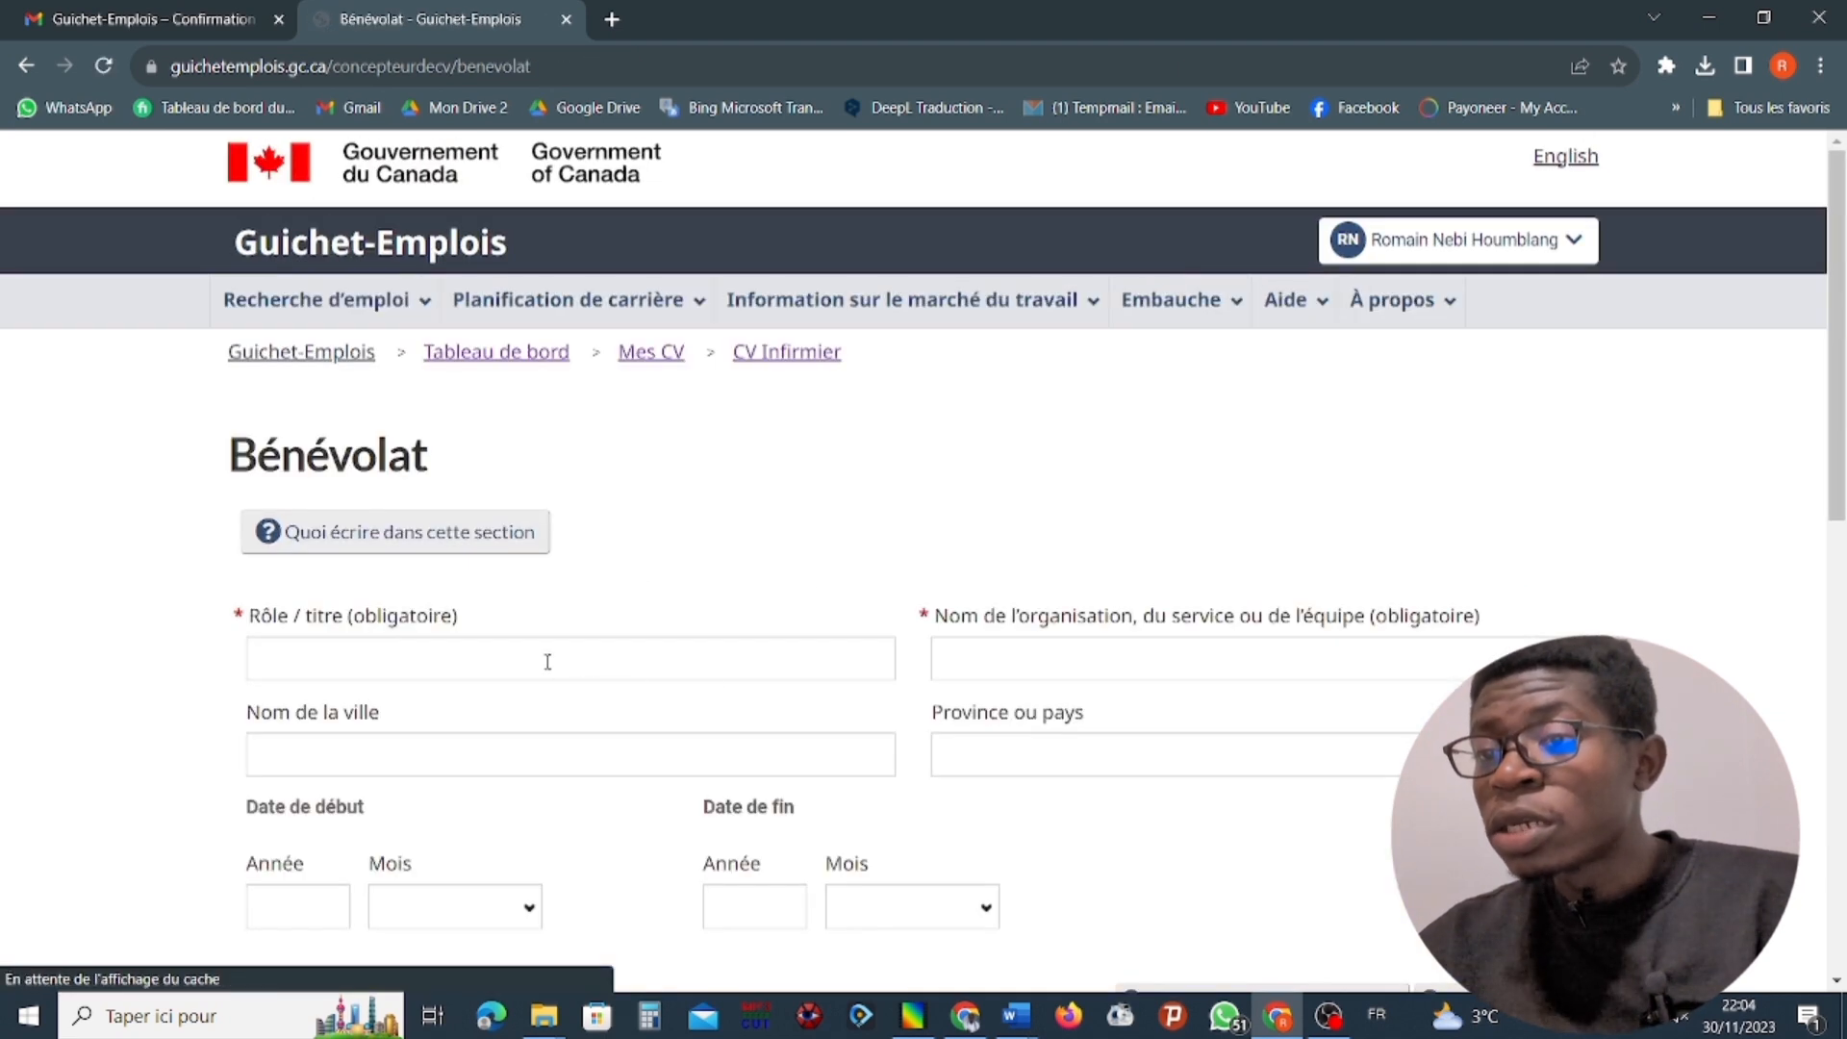
click(547, 661)
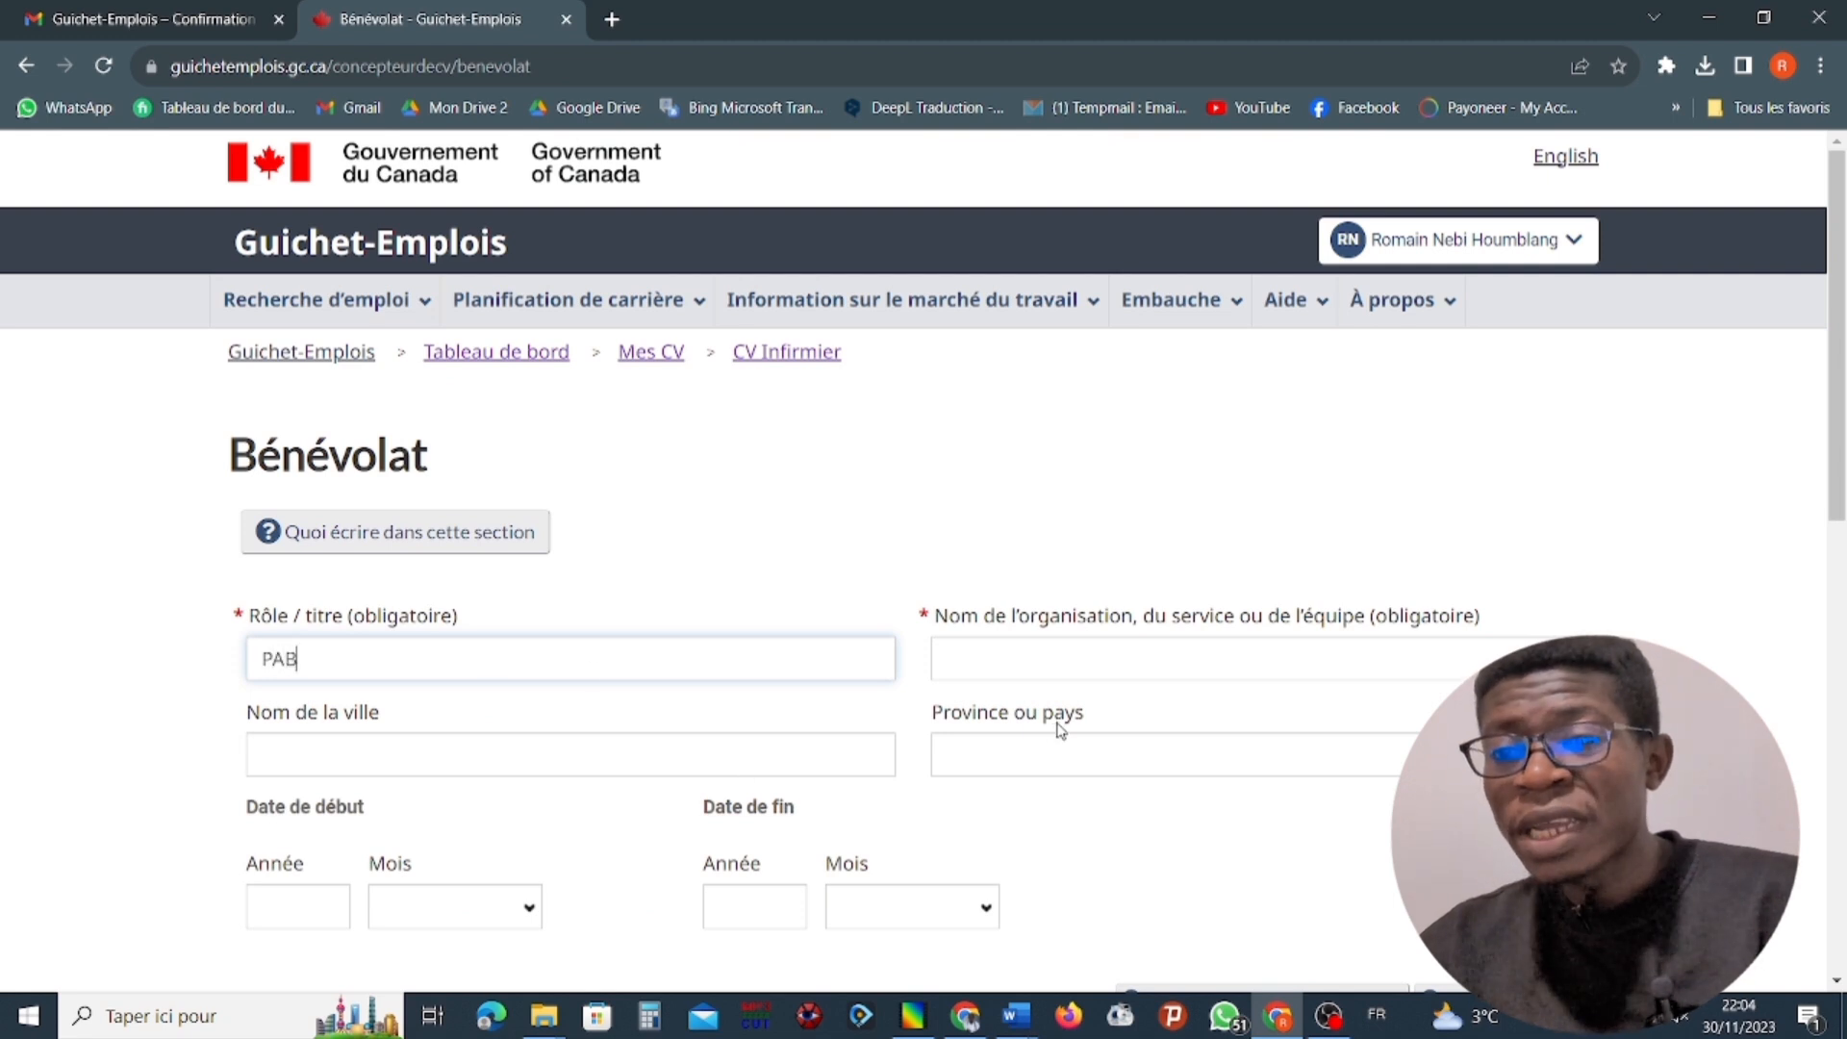
click(1068, 666)
text(Dream)
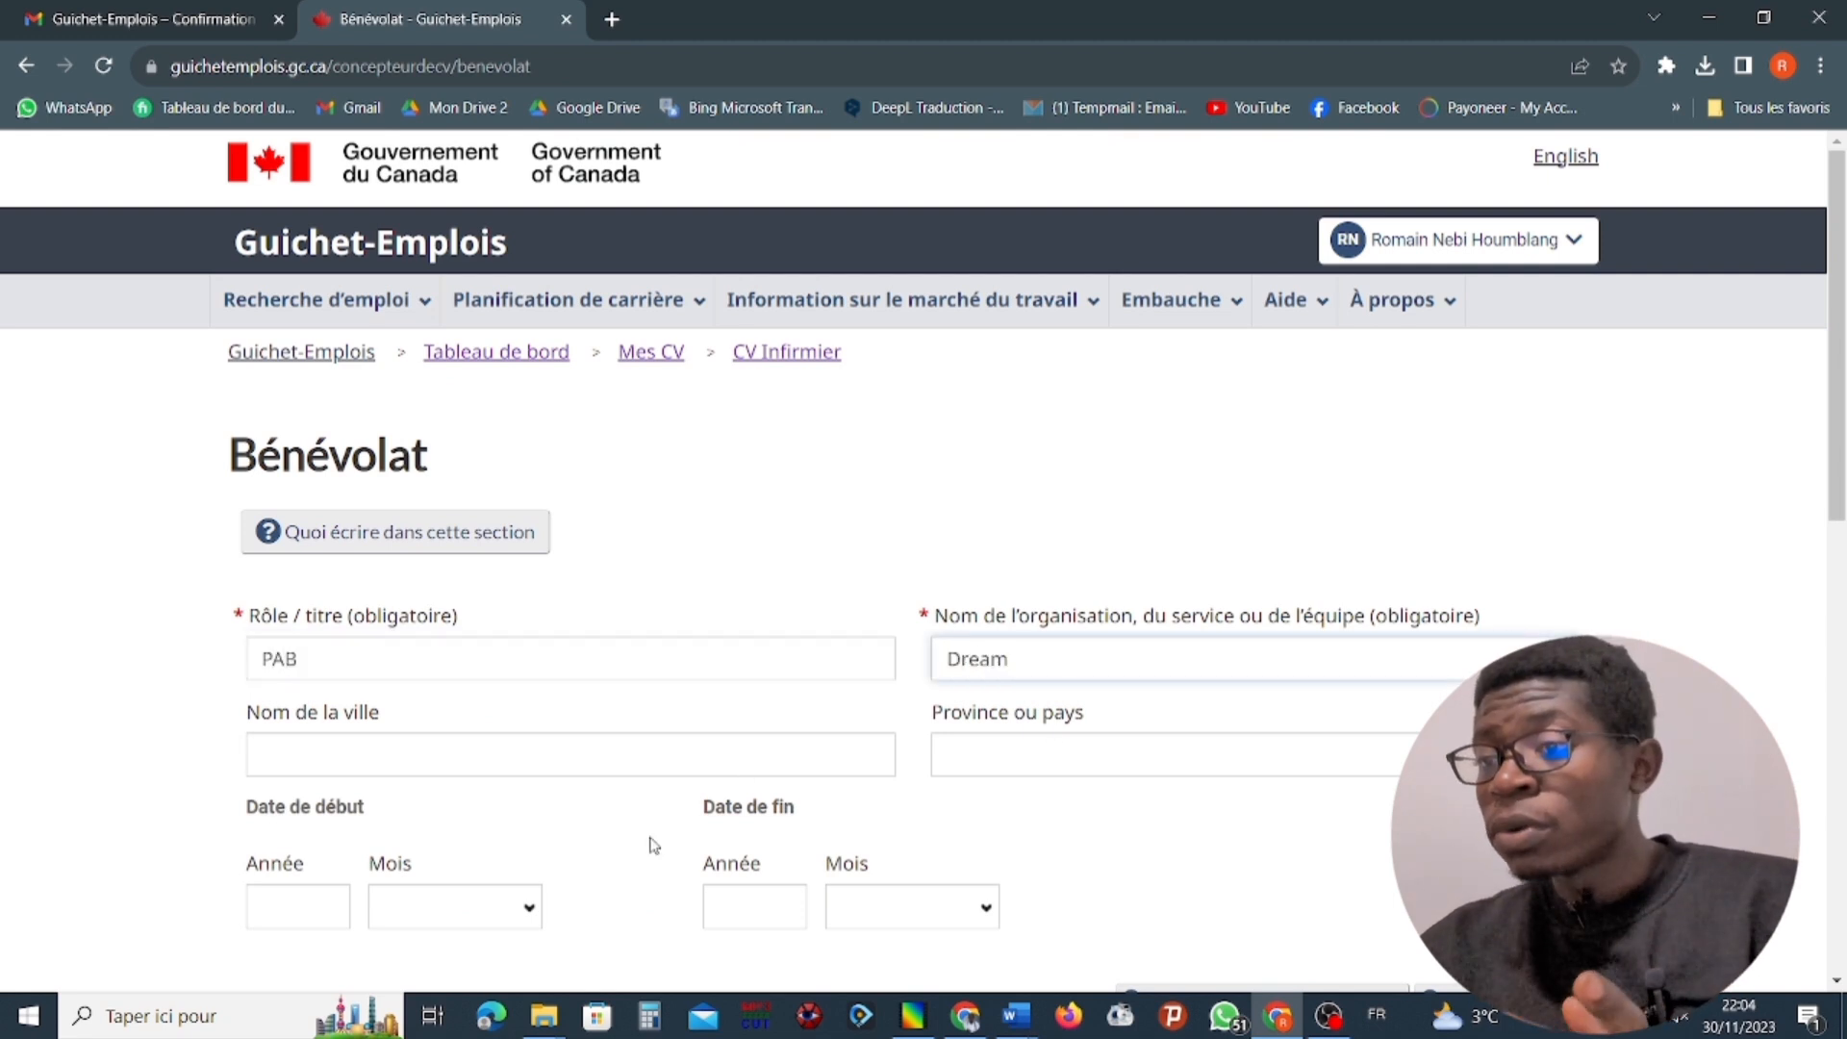
click(367, 746)
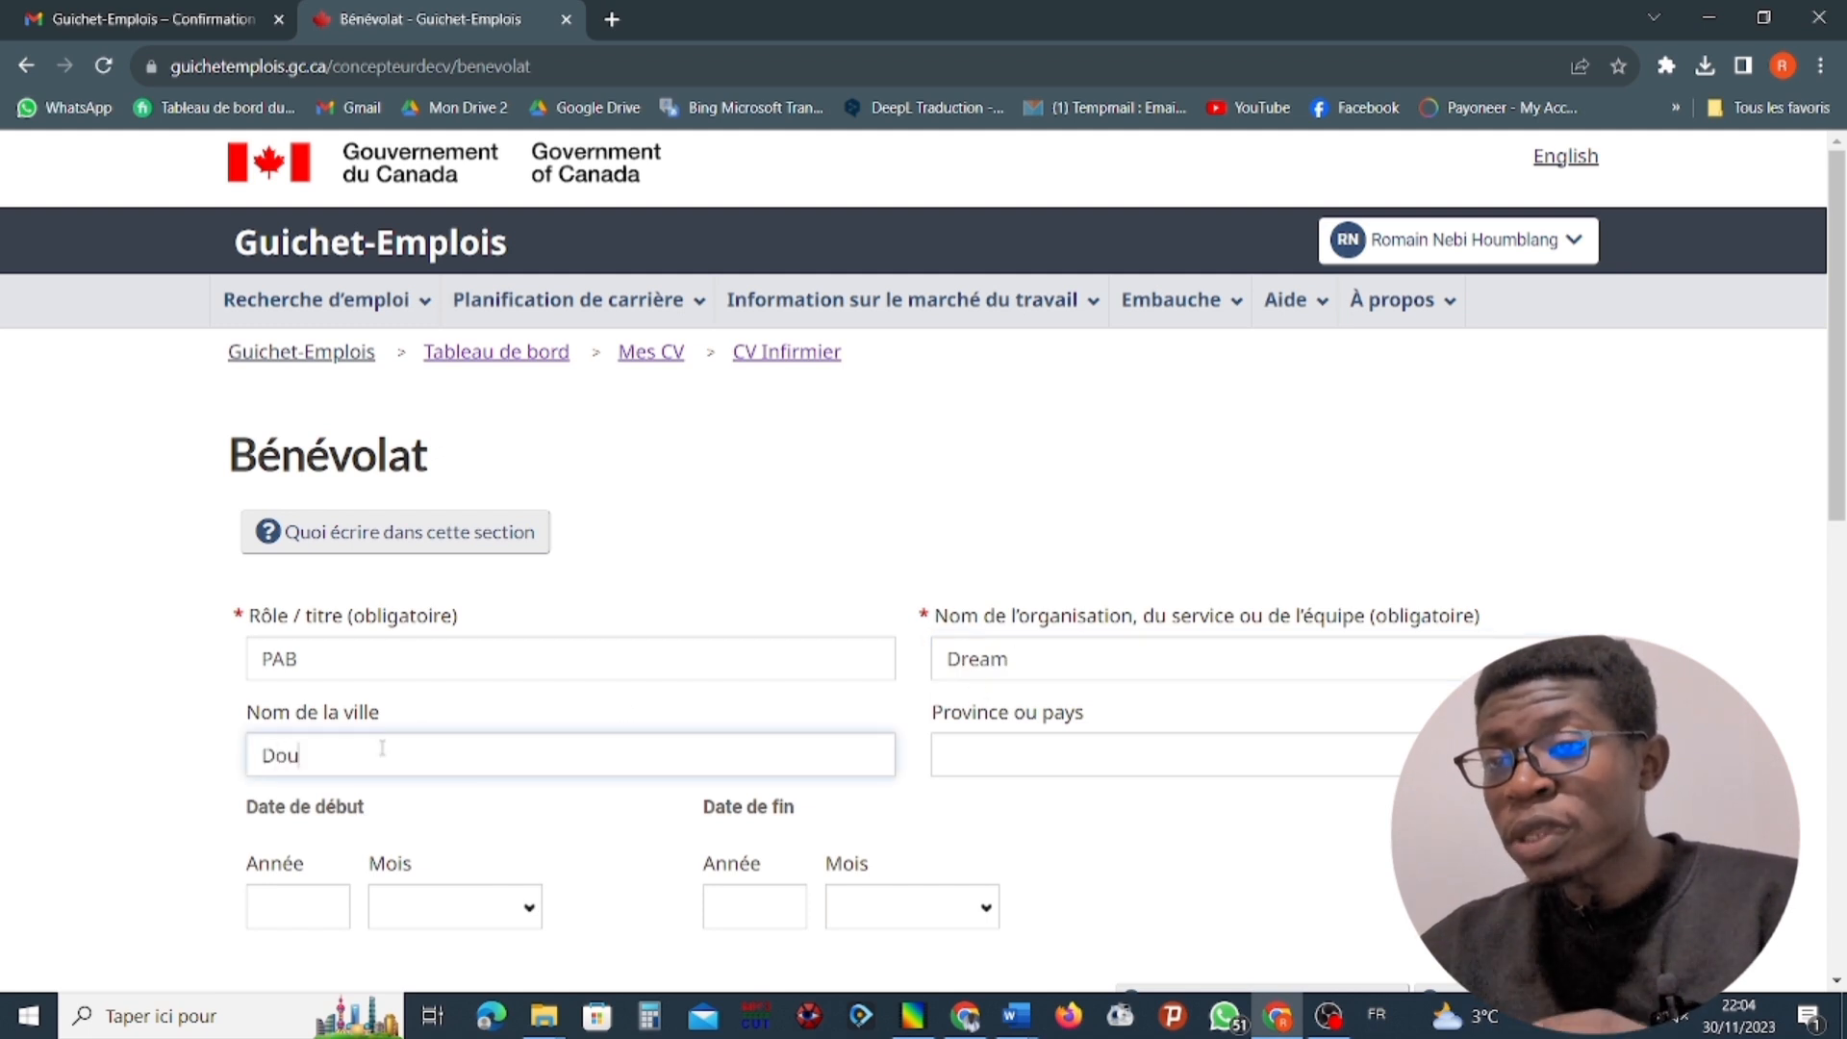
text(Douala)
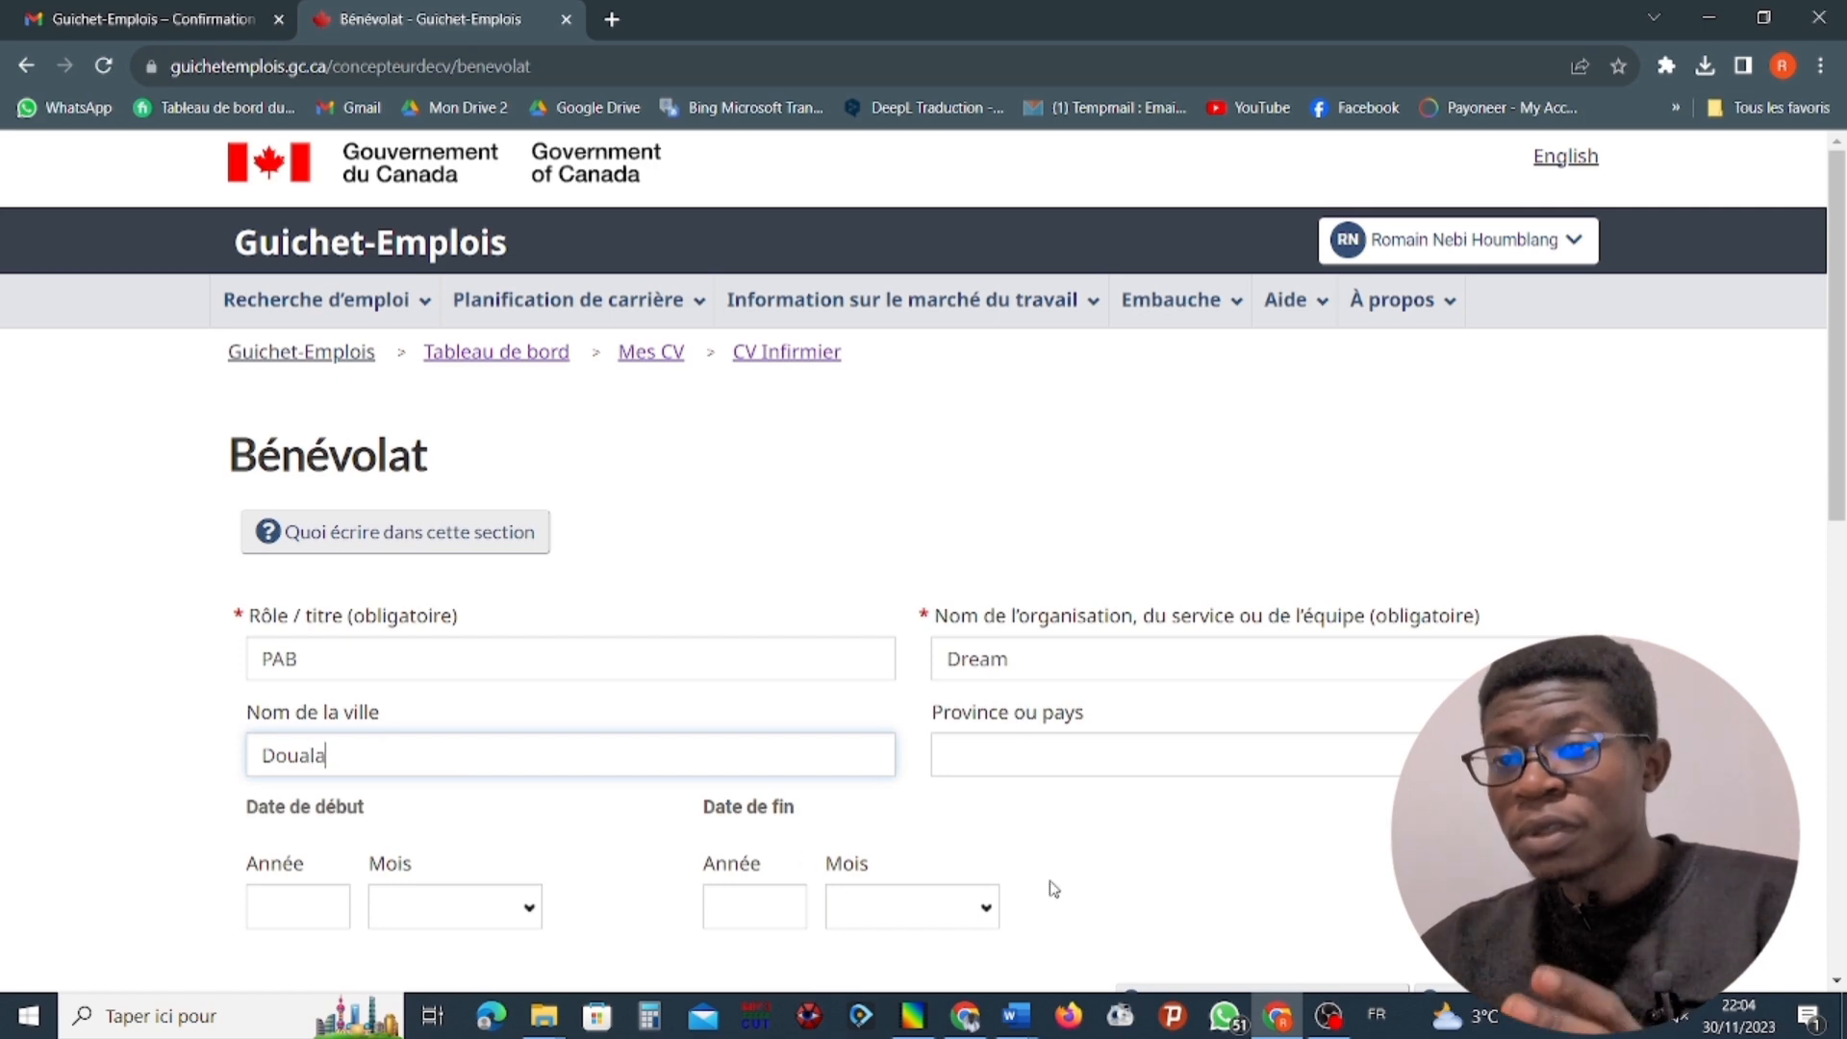
click(1012, 740)
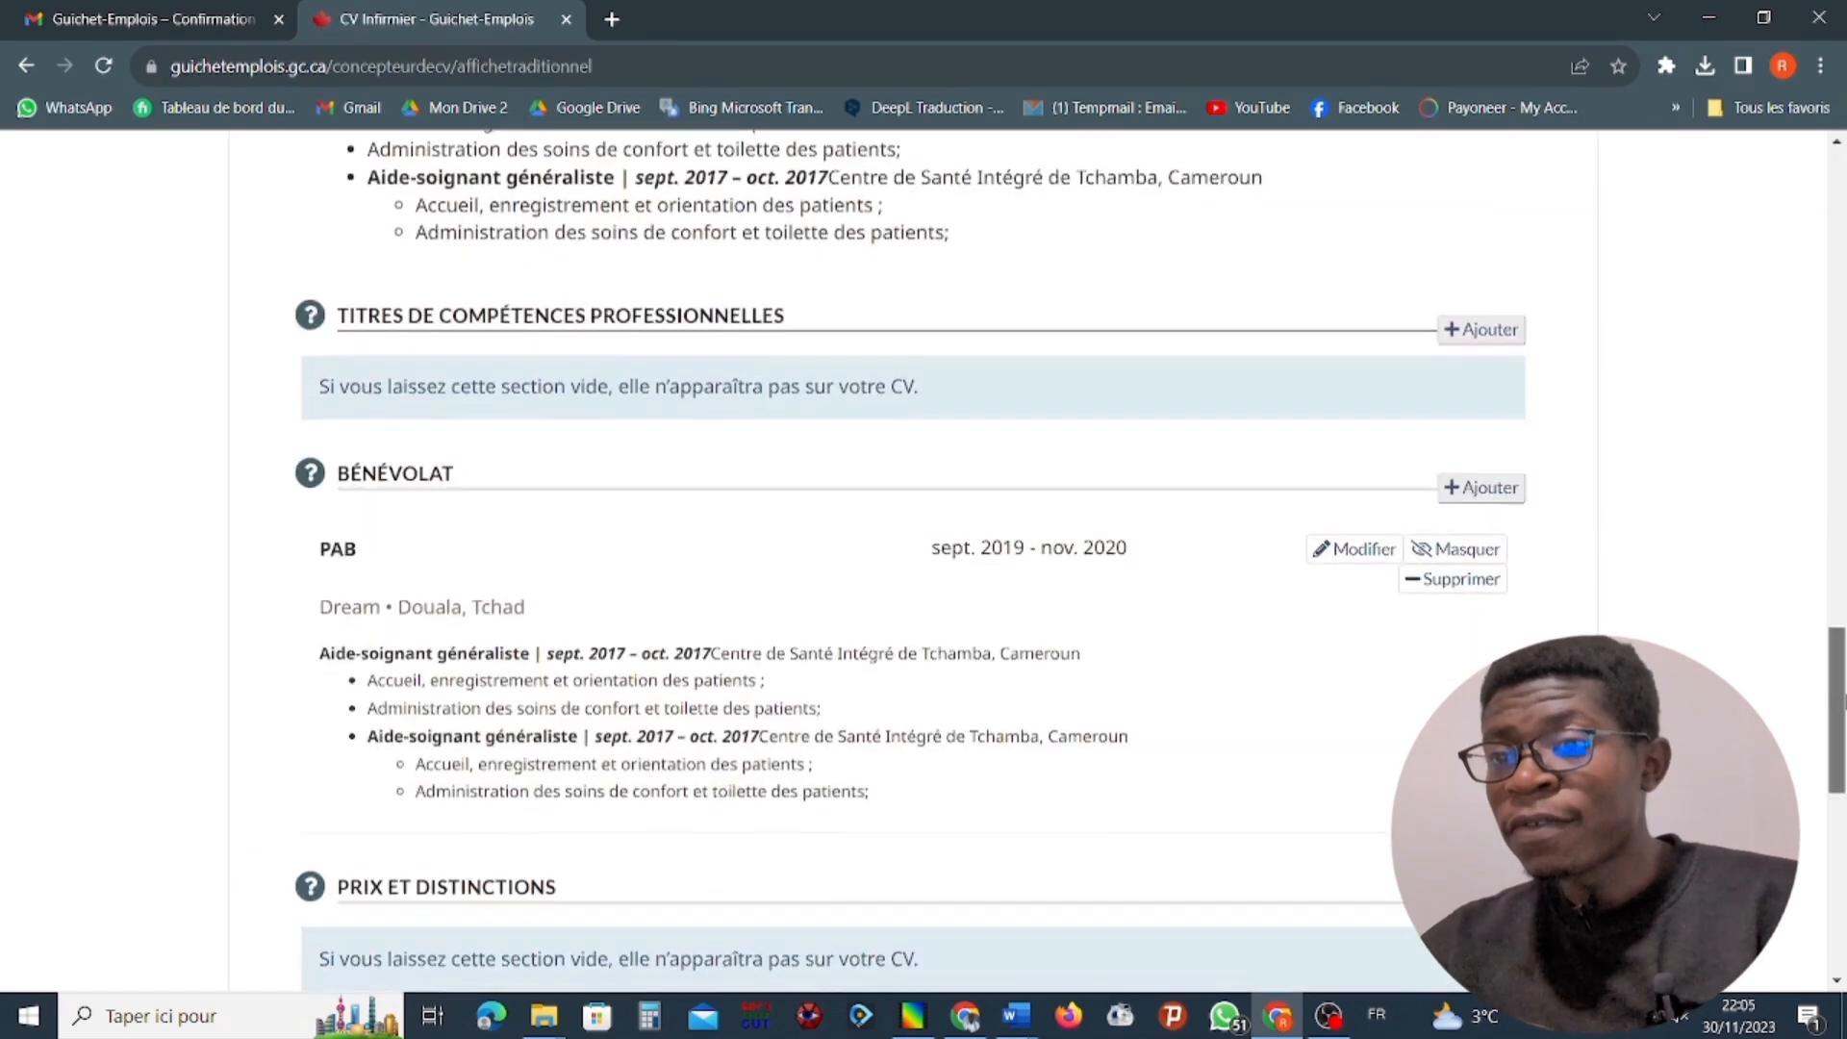
Fill in a new entry in the CV's Prix et distinctions section with the award Médail and the year 2022.
scroll(923, 558, down, 3)
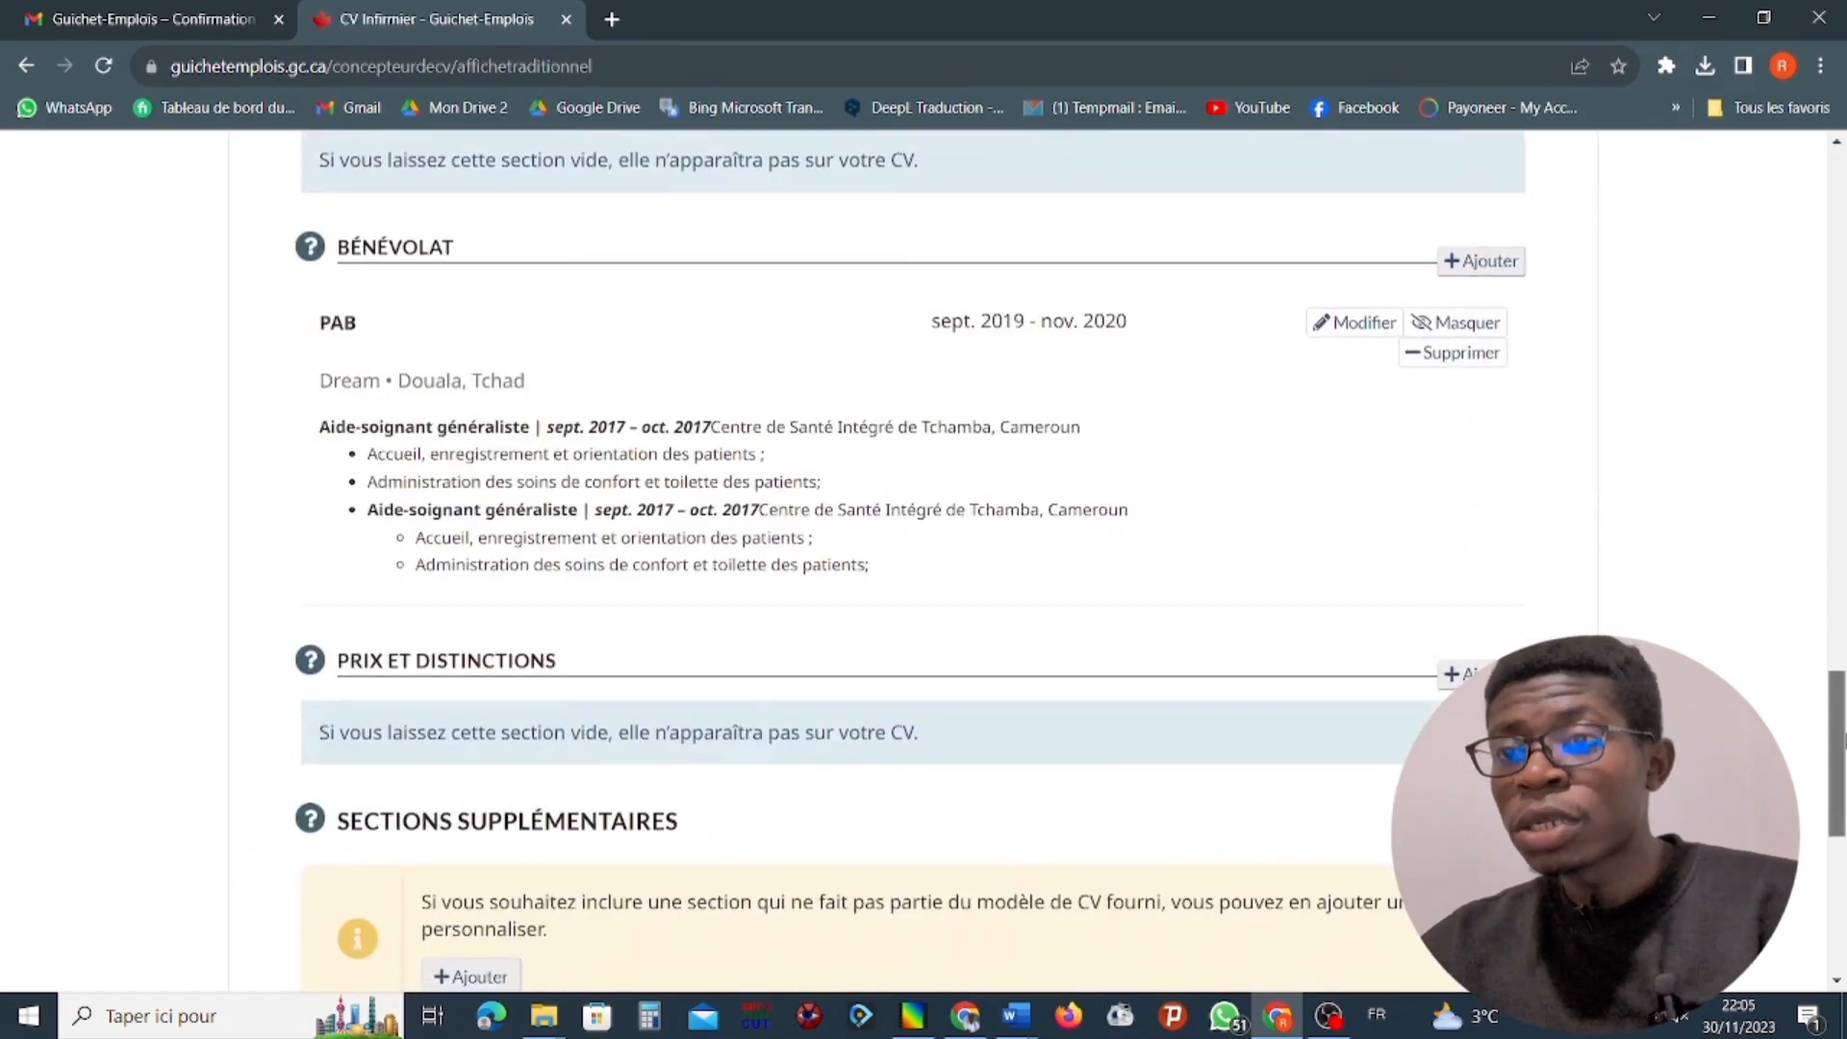
scroll(1215, 581, up, 2)
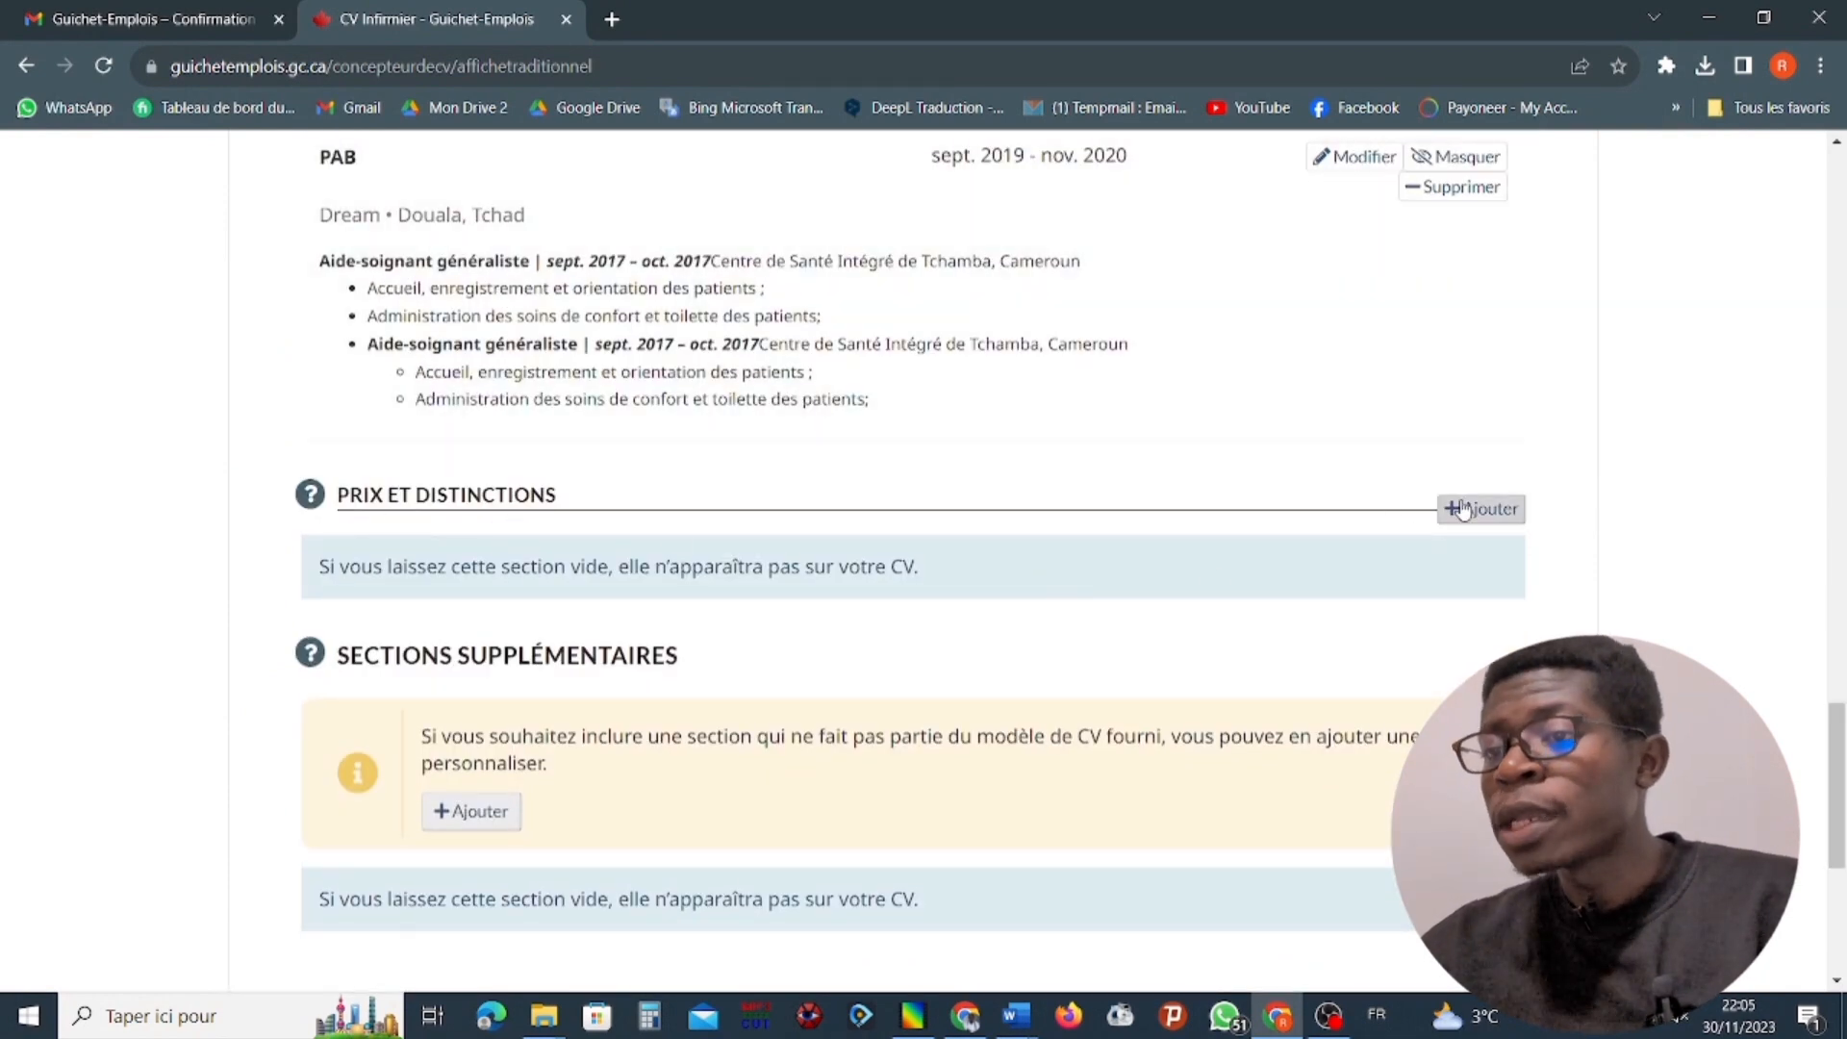
click(1469, 512)
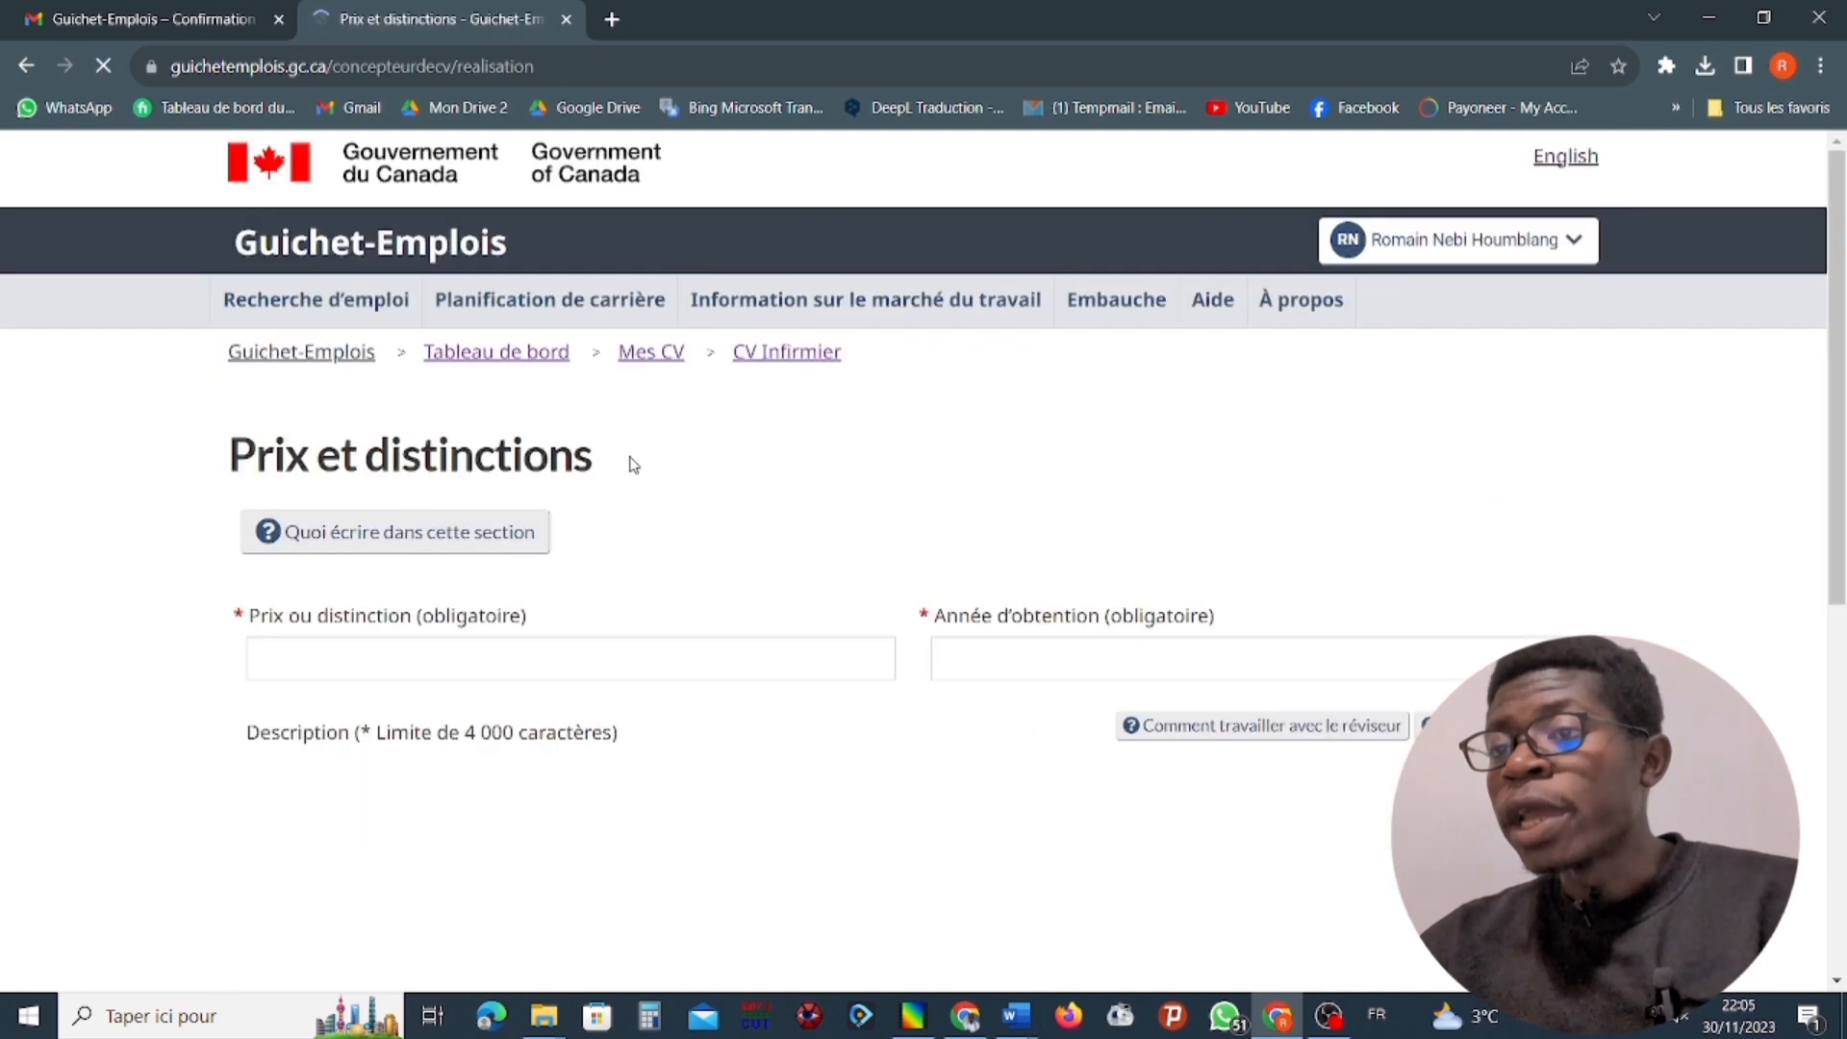
click(381, 661)
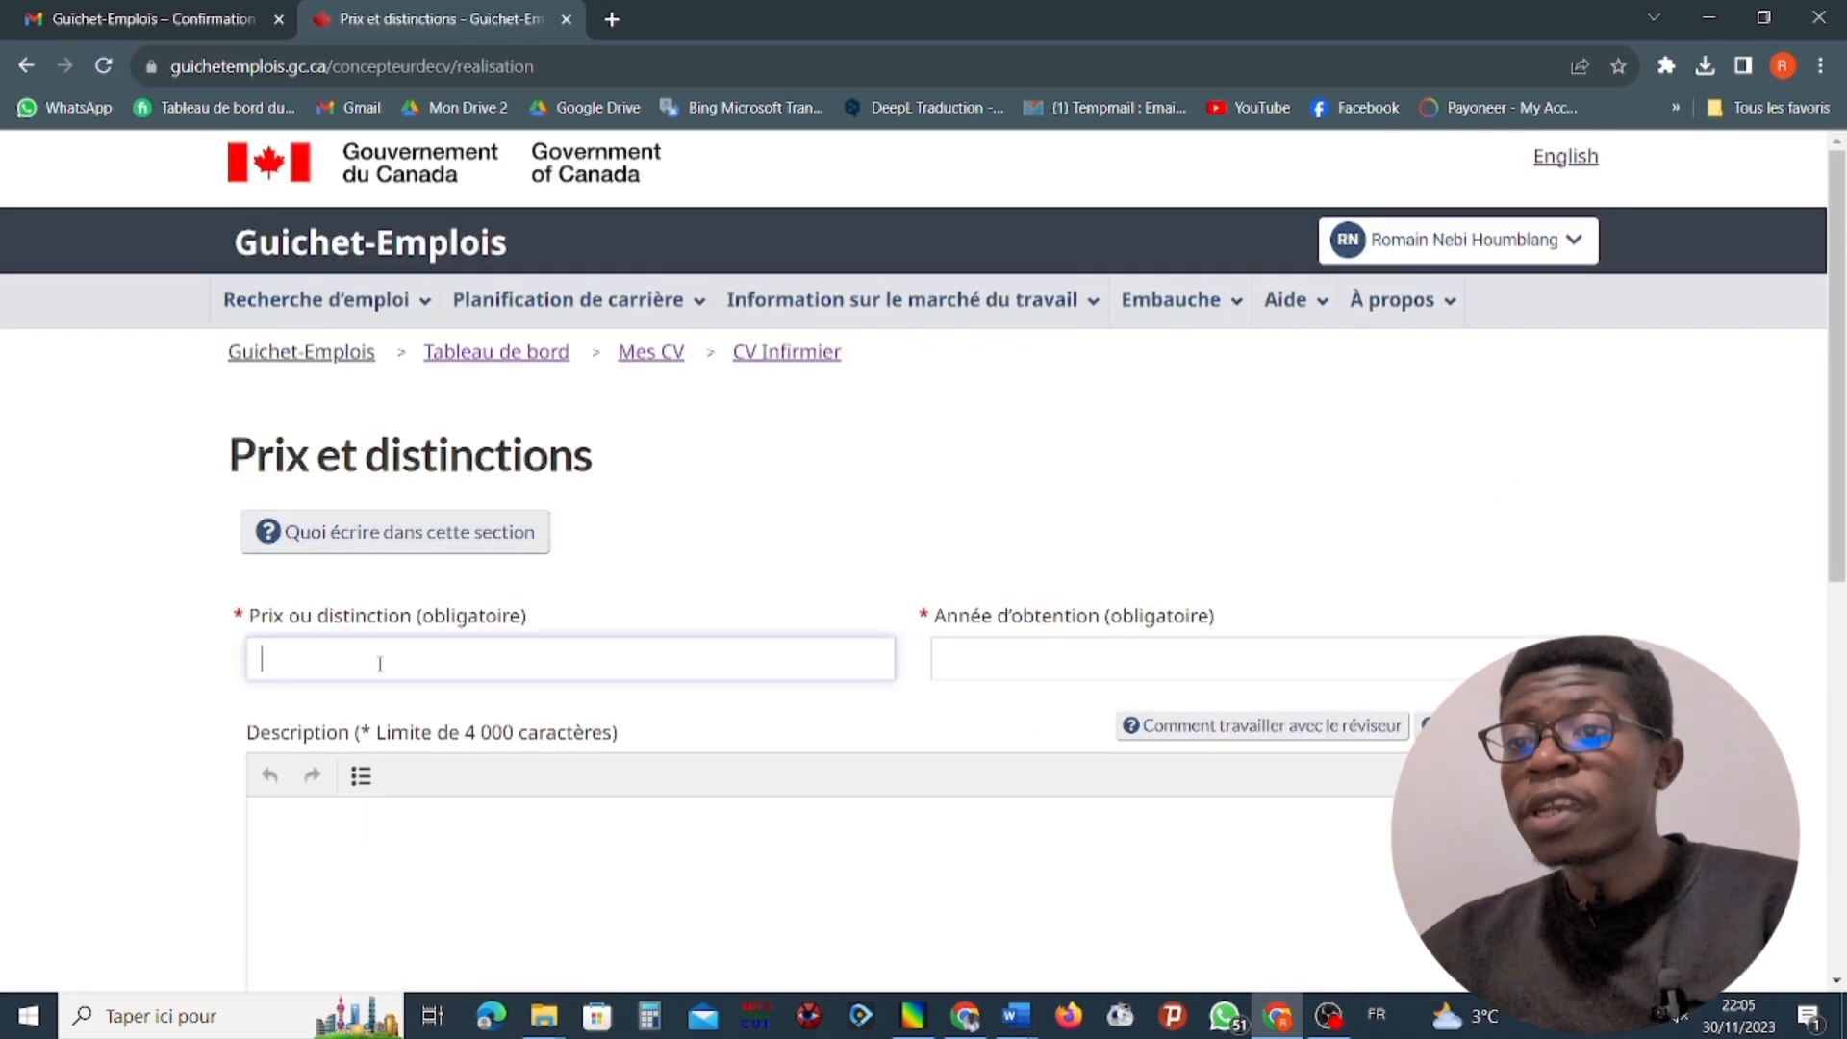
text(ME)
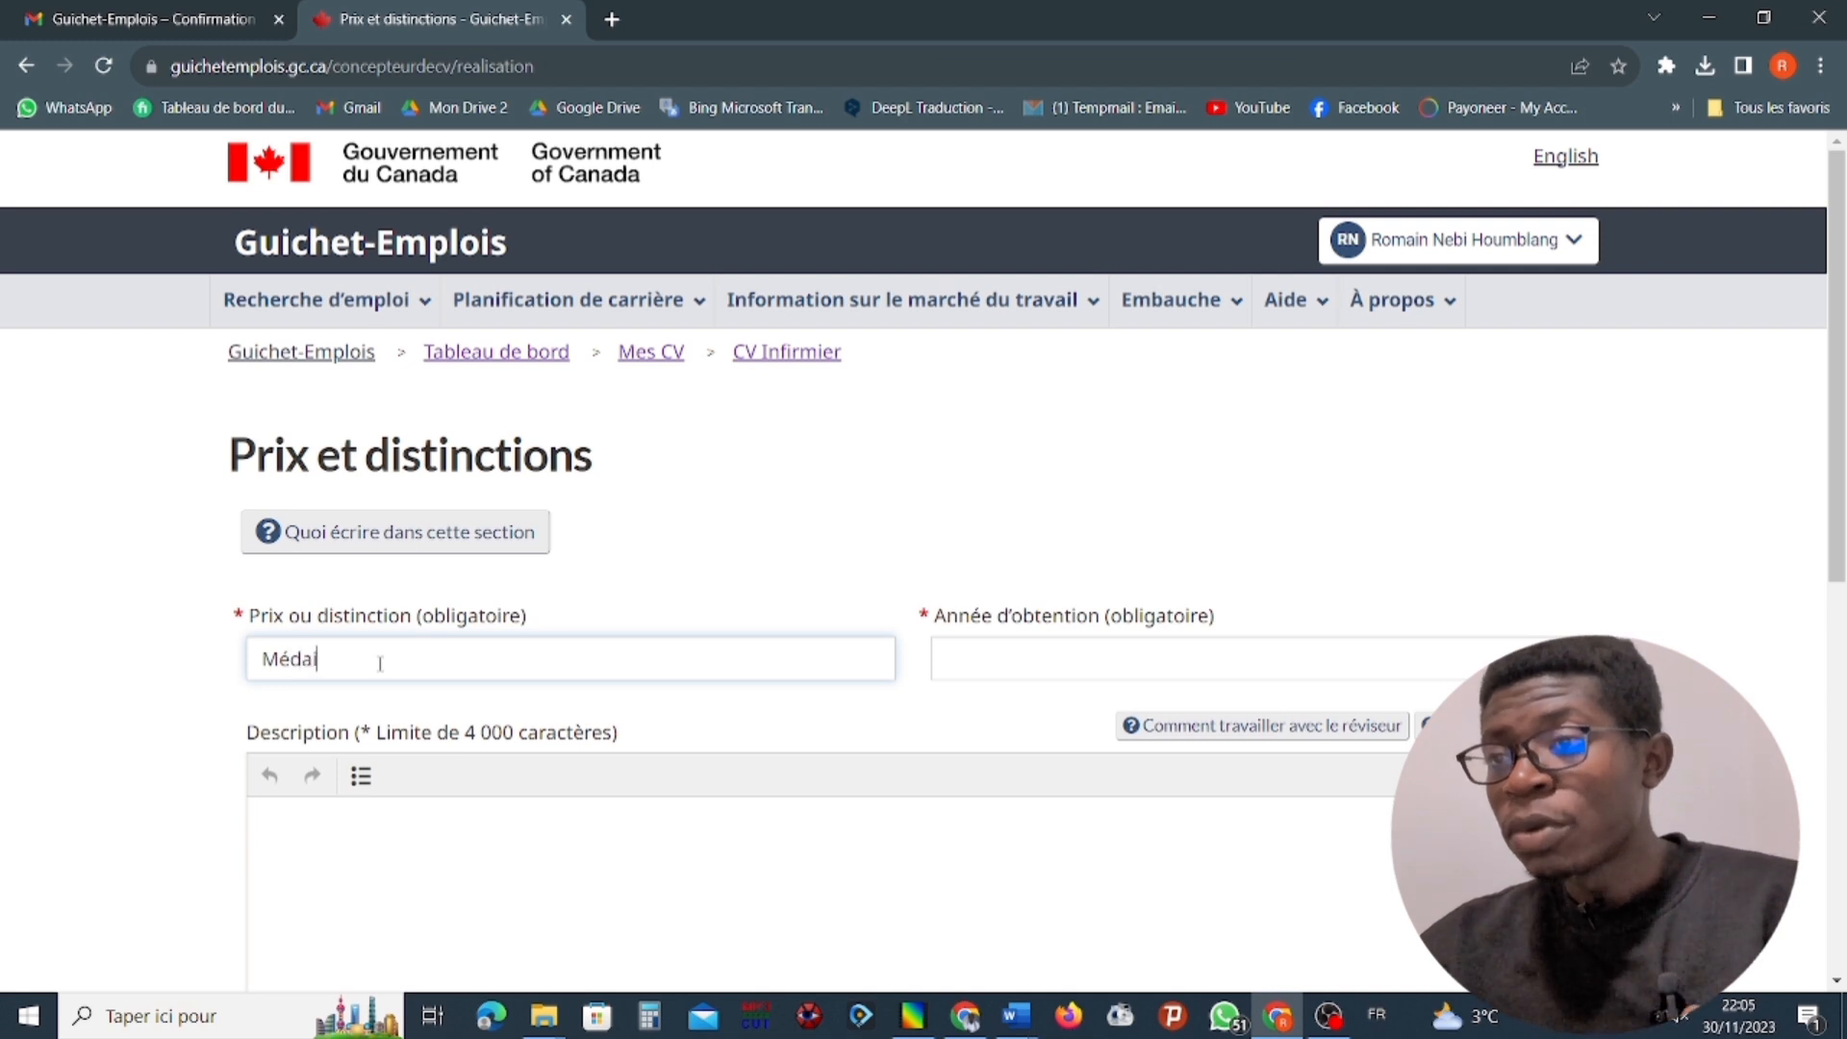
click(1054, 661)
text(2)
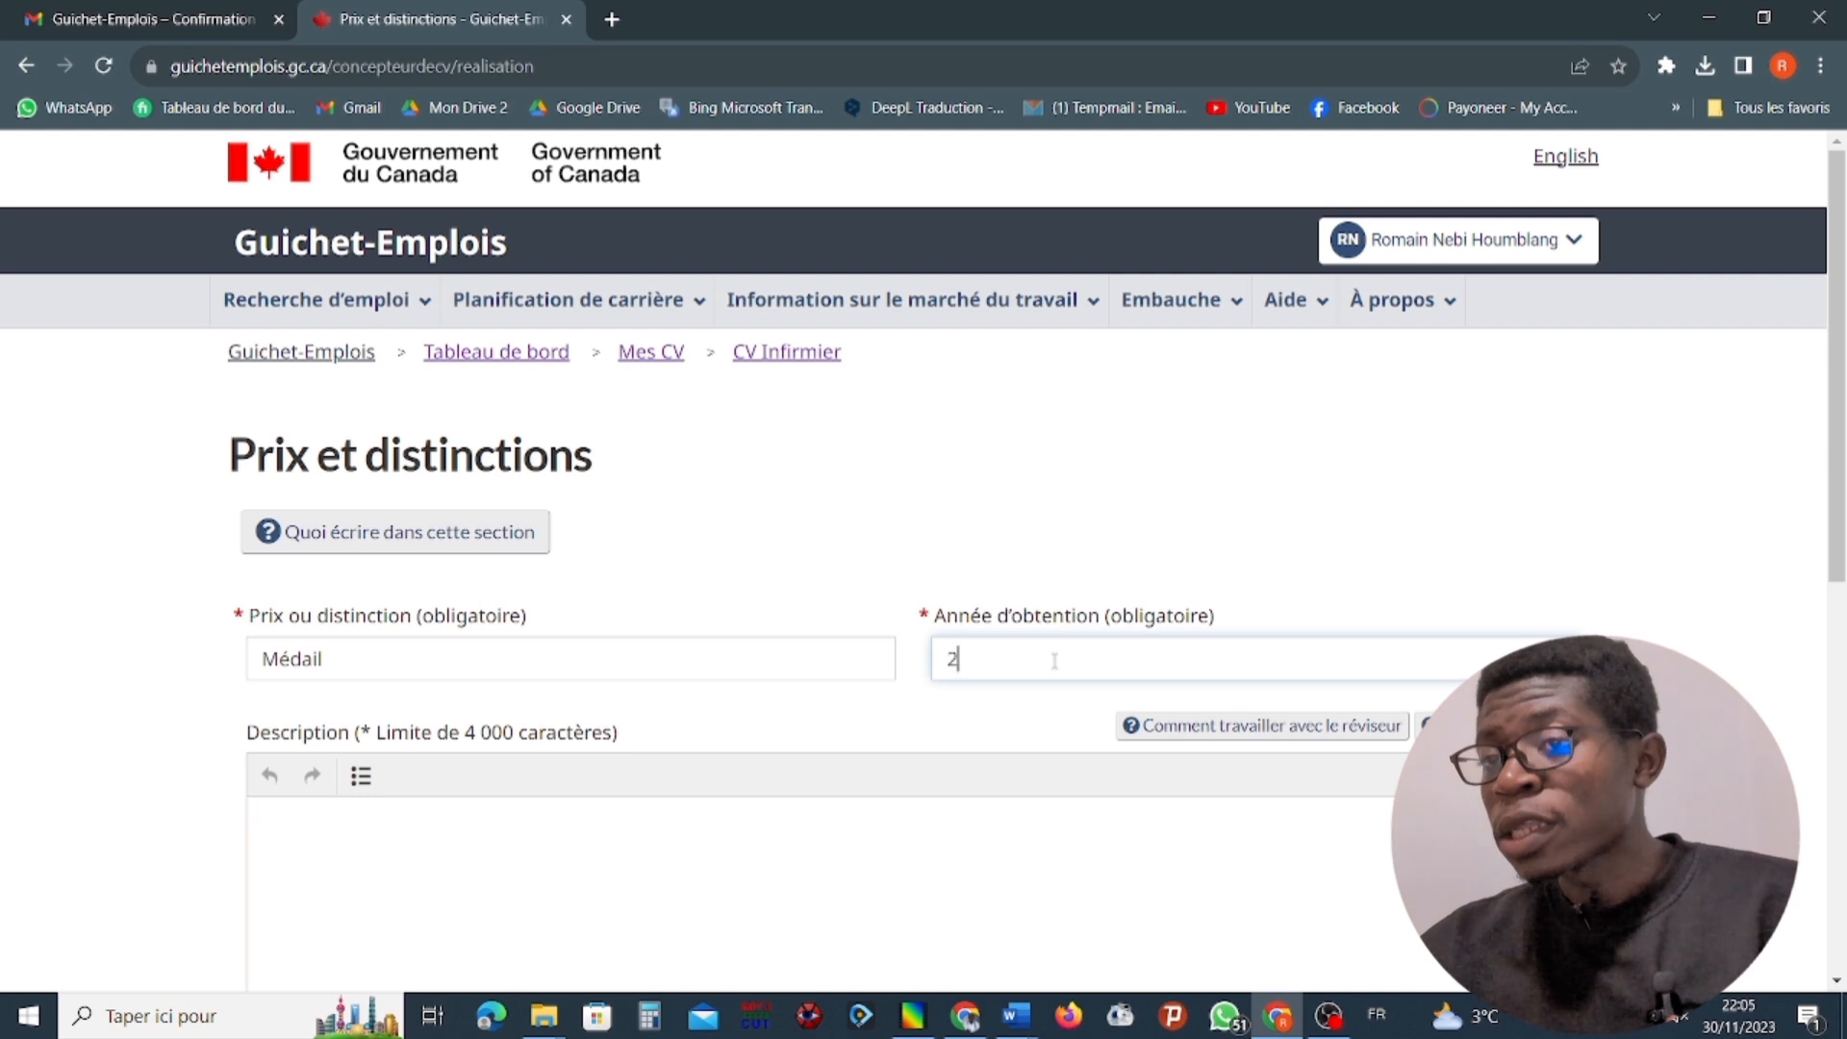
text(022)
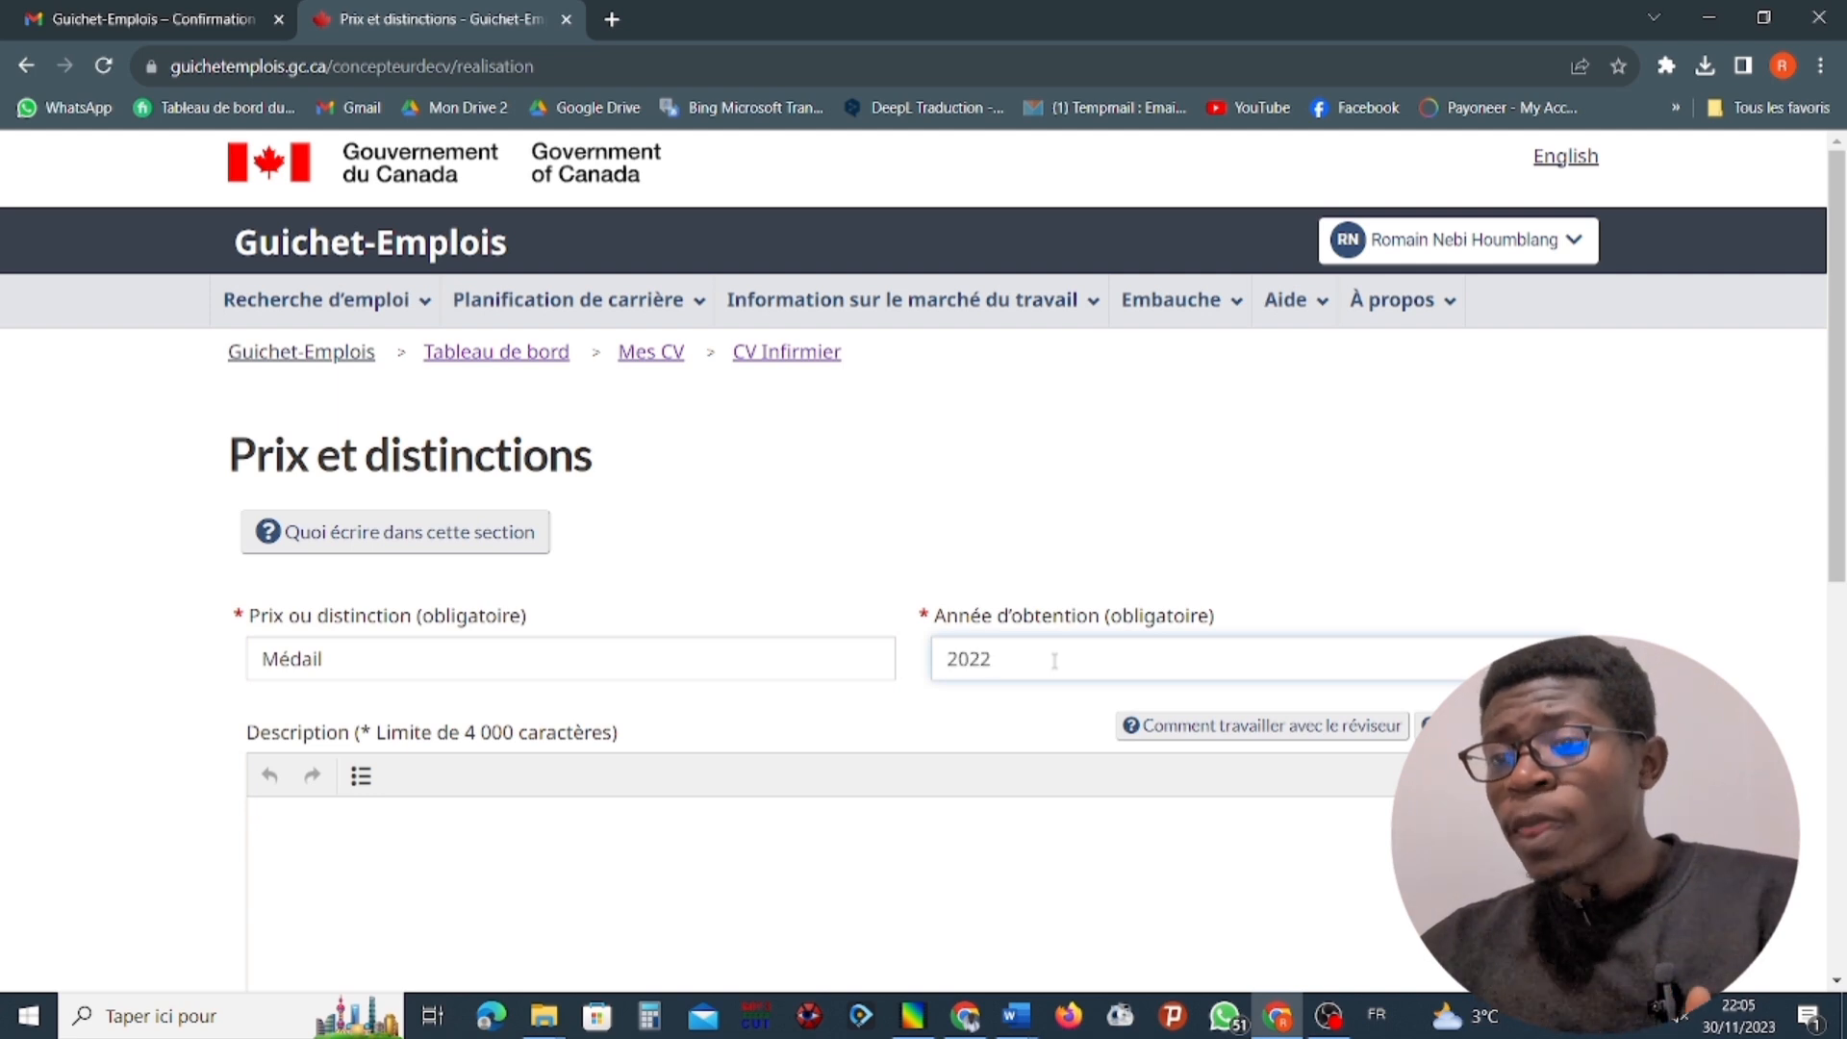
click(952, 867)
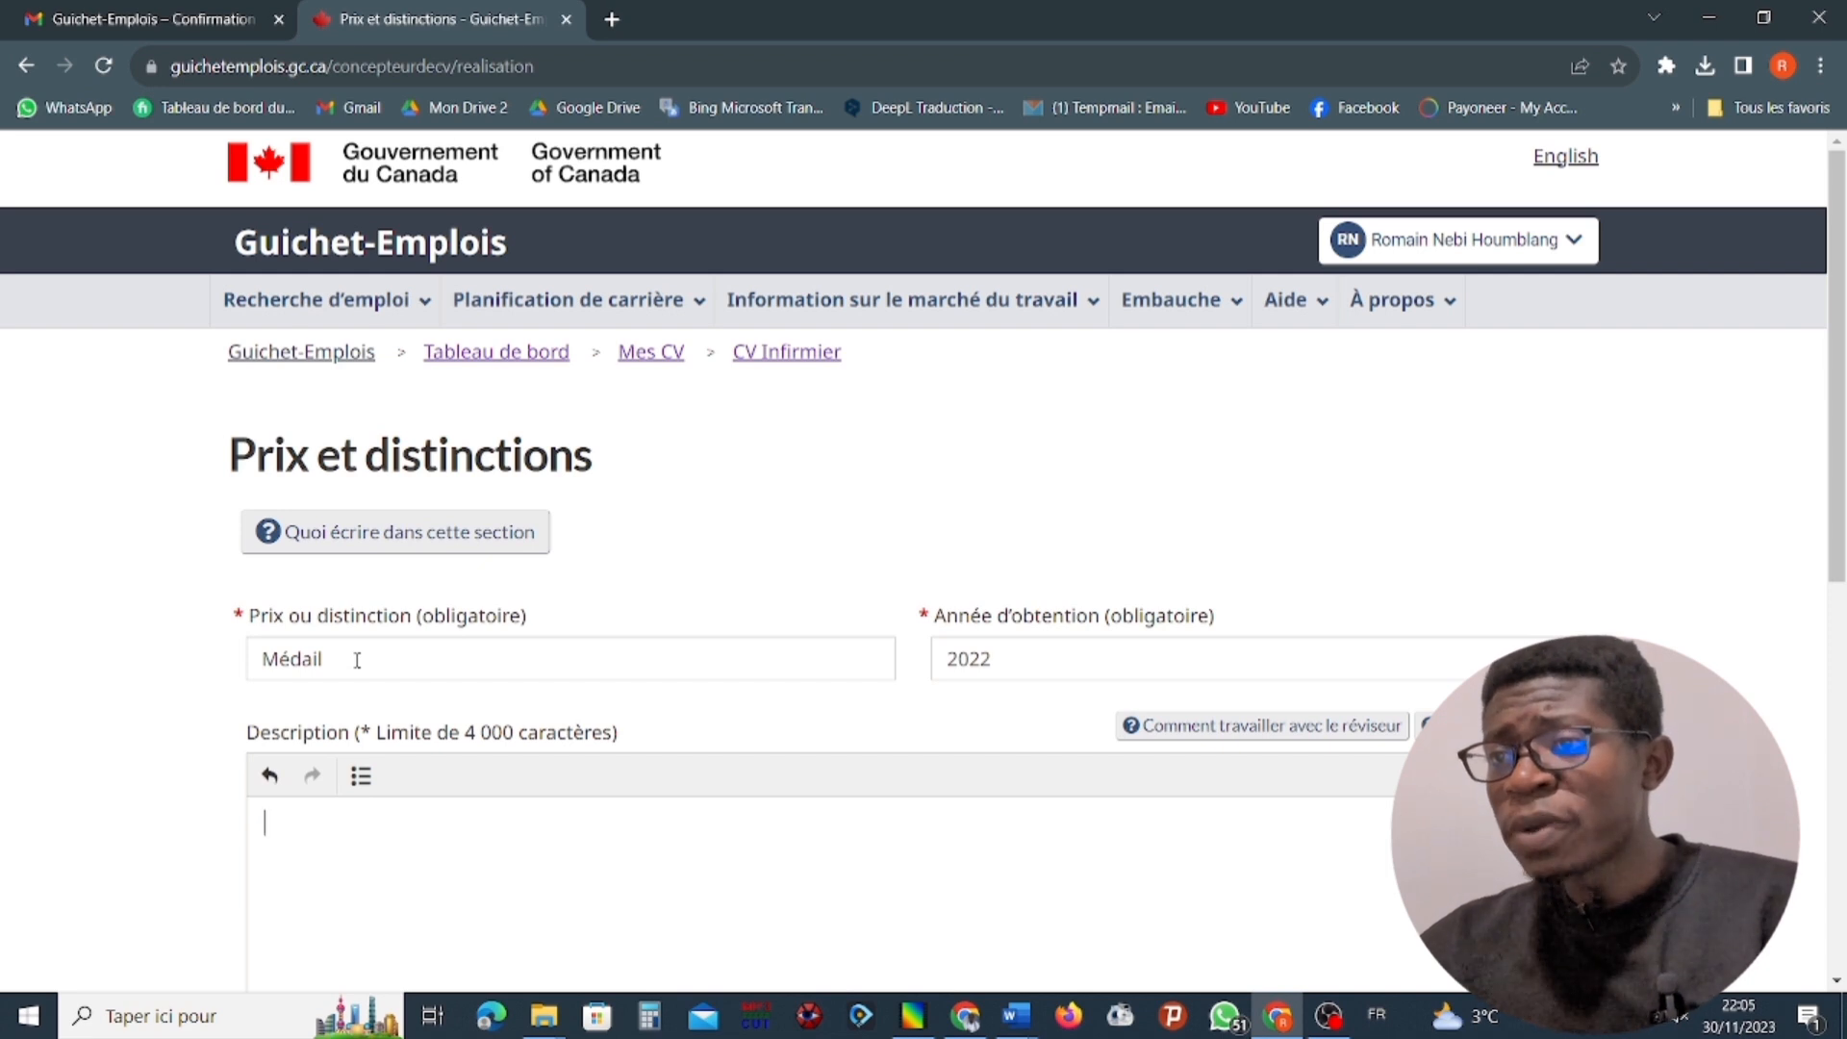
drag(1216, 1032, 1279, 1024)
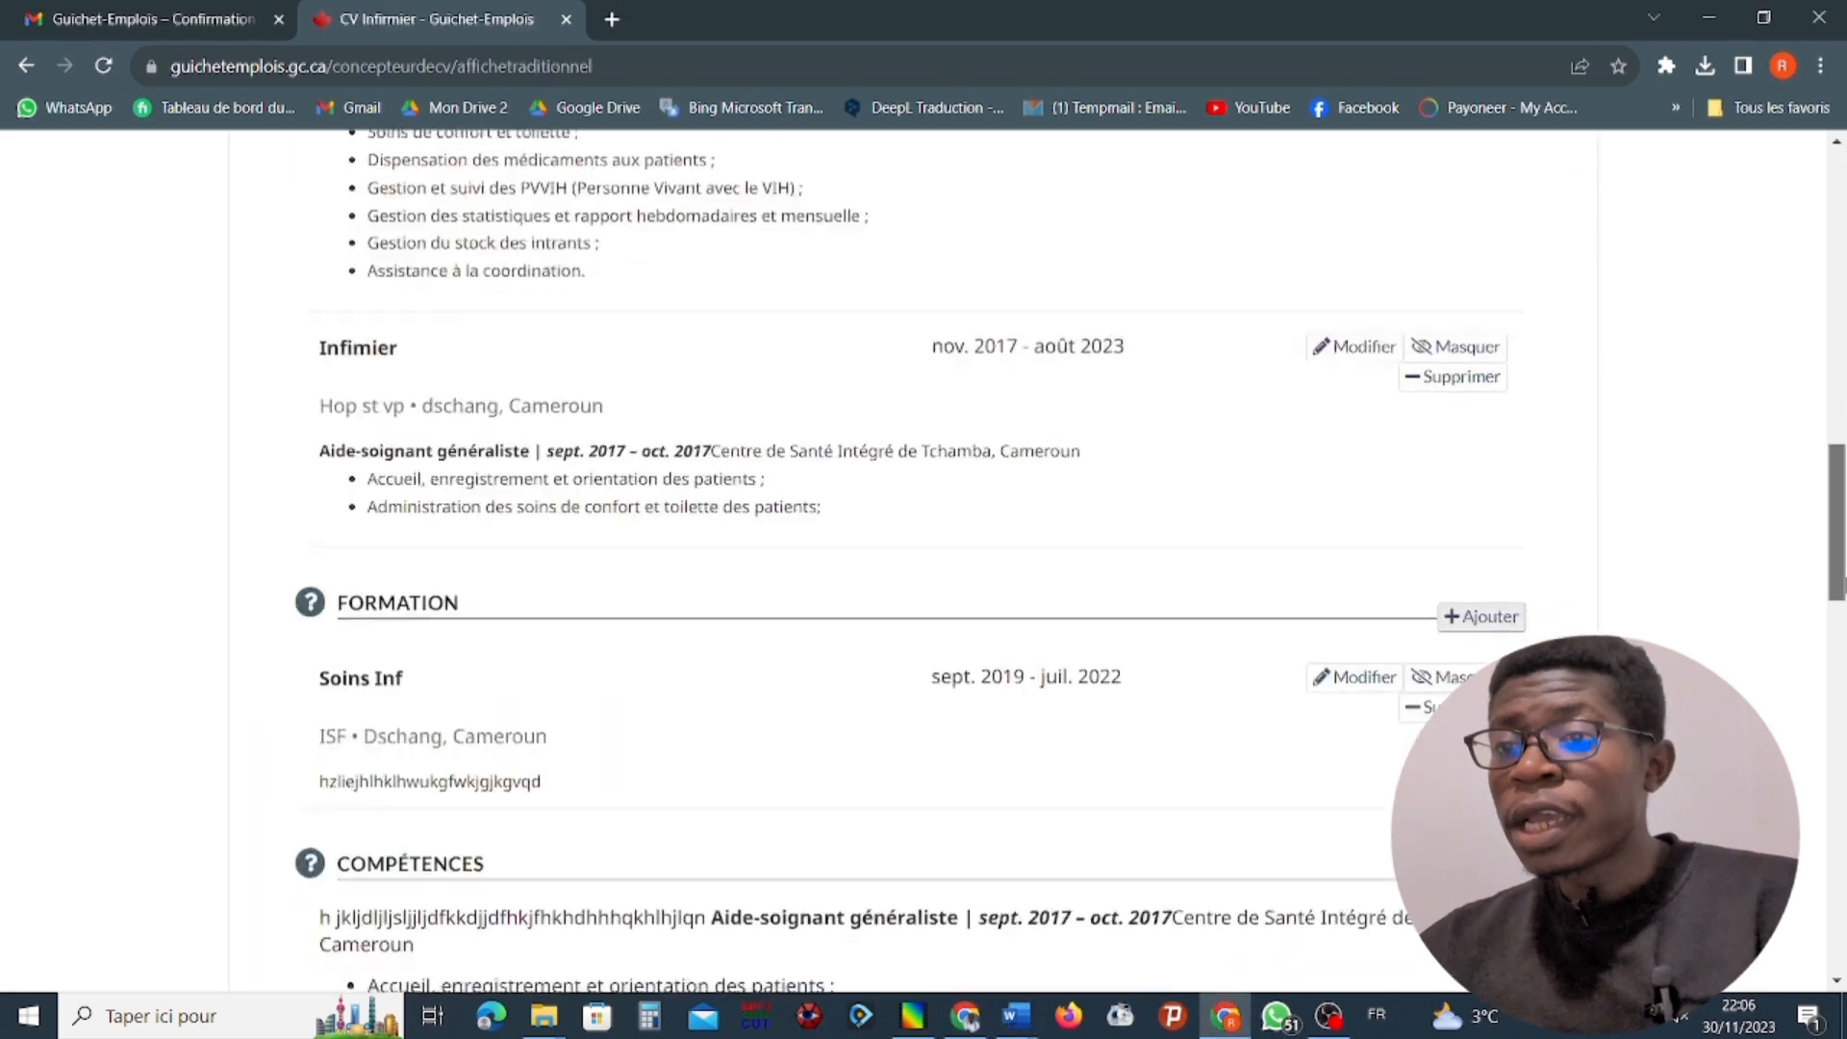
Look over the completed sections of the CV Infirmier and save the CV.
drag(1844, 582, 1844, 903)
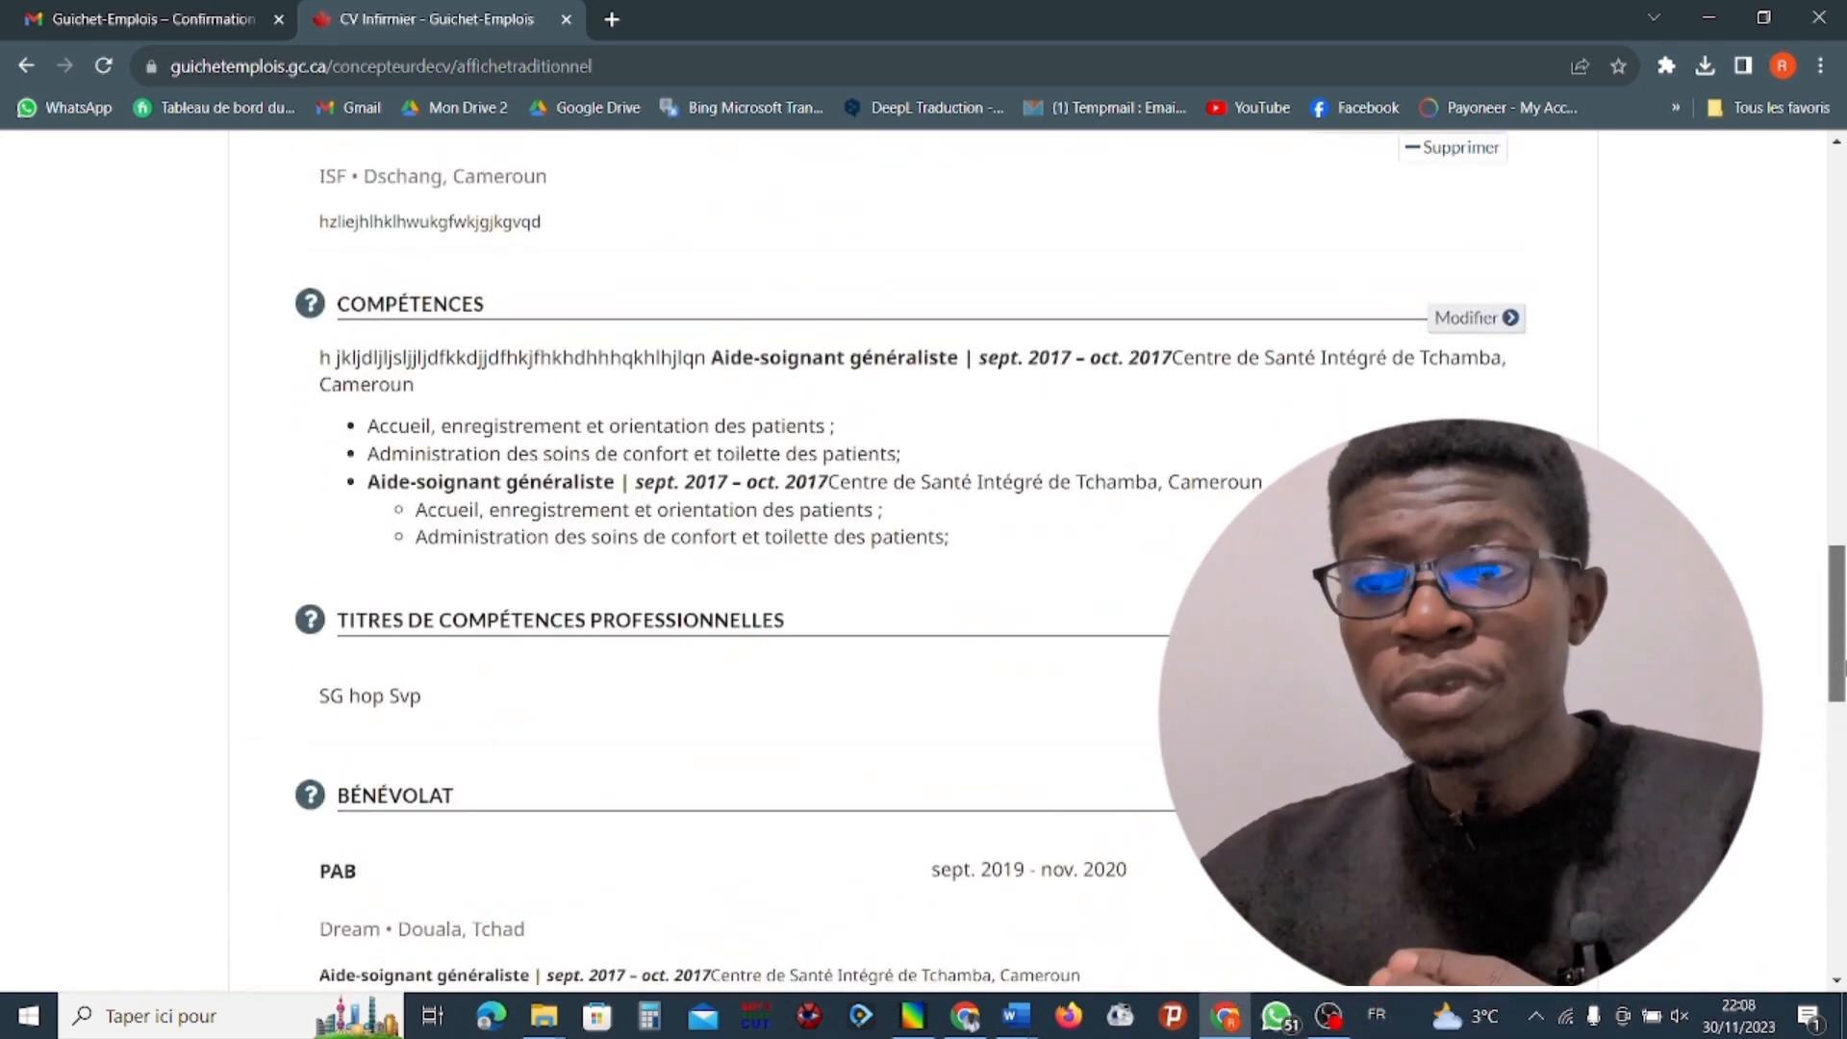
drag(1844, 364, 1841, 269)
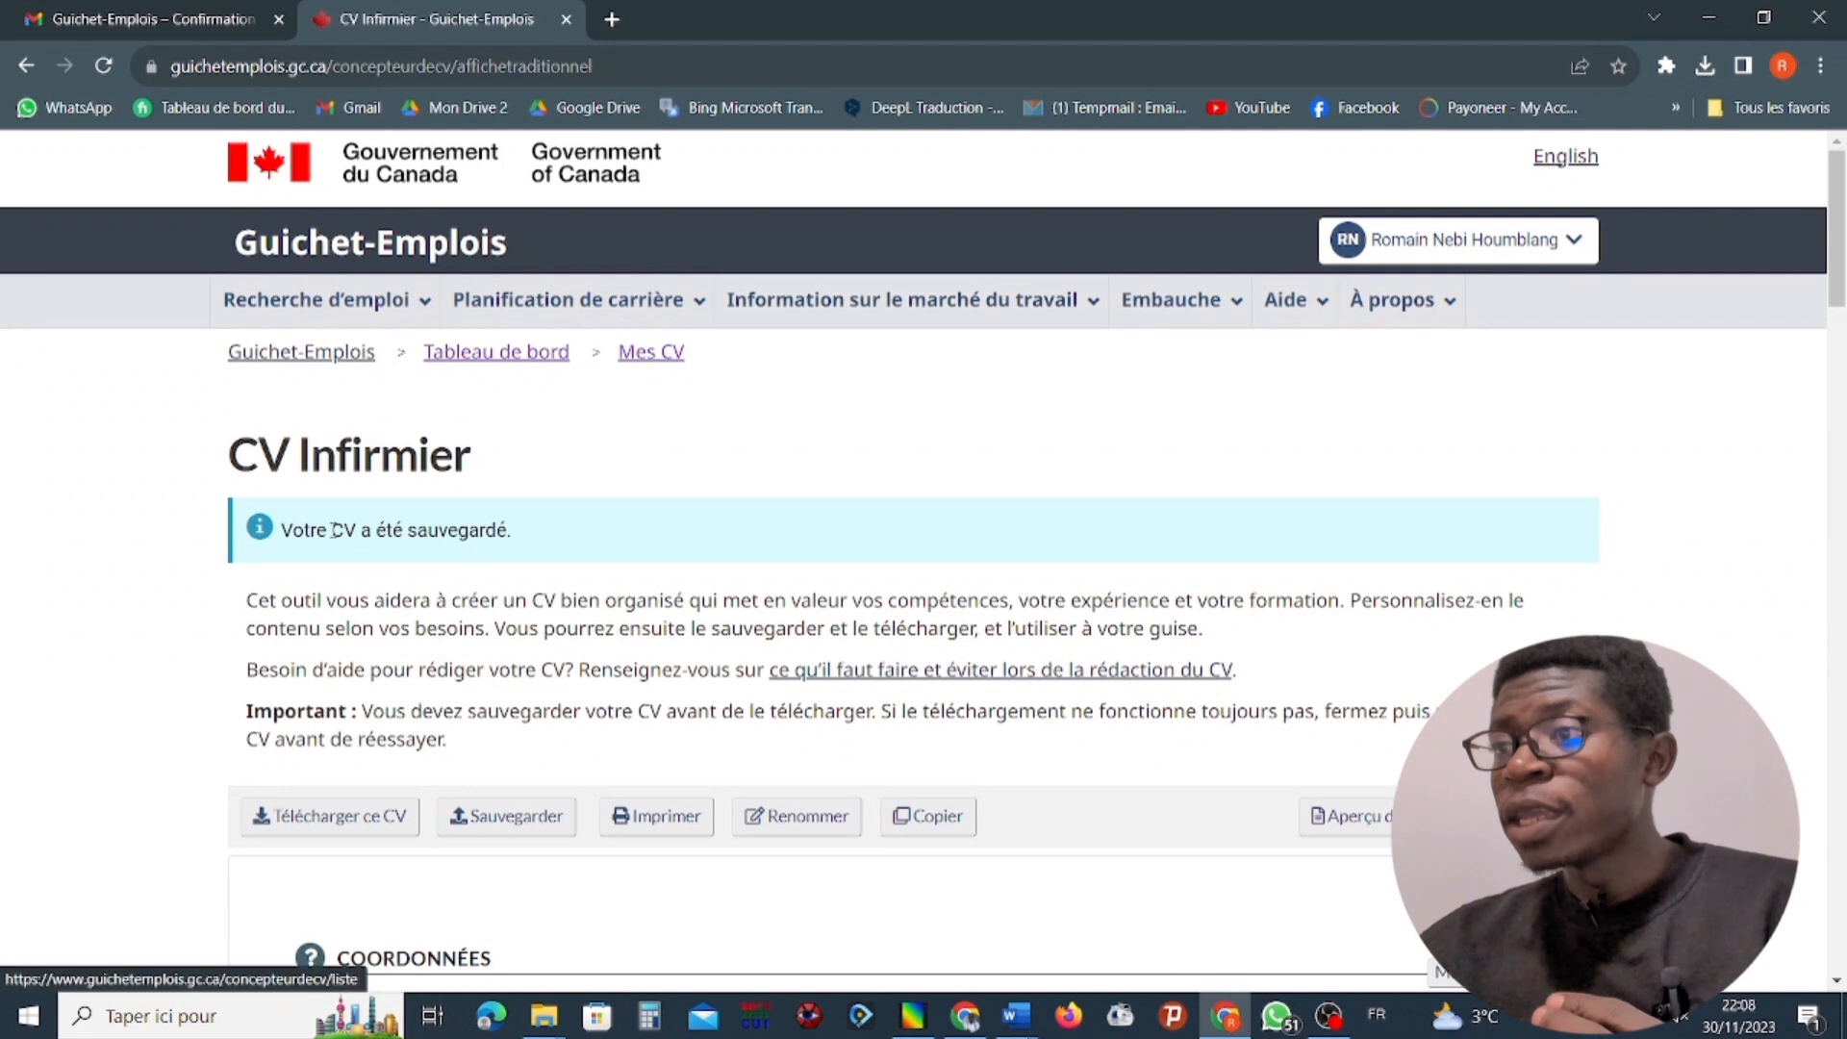
click(505, 815)
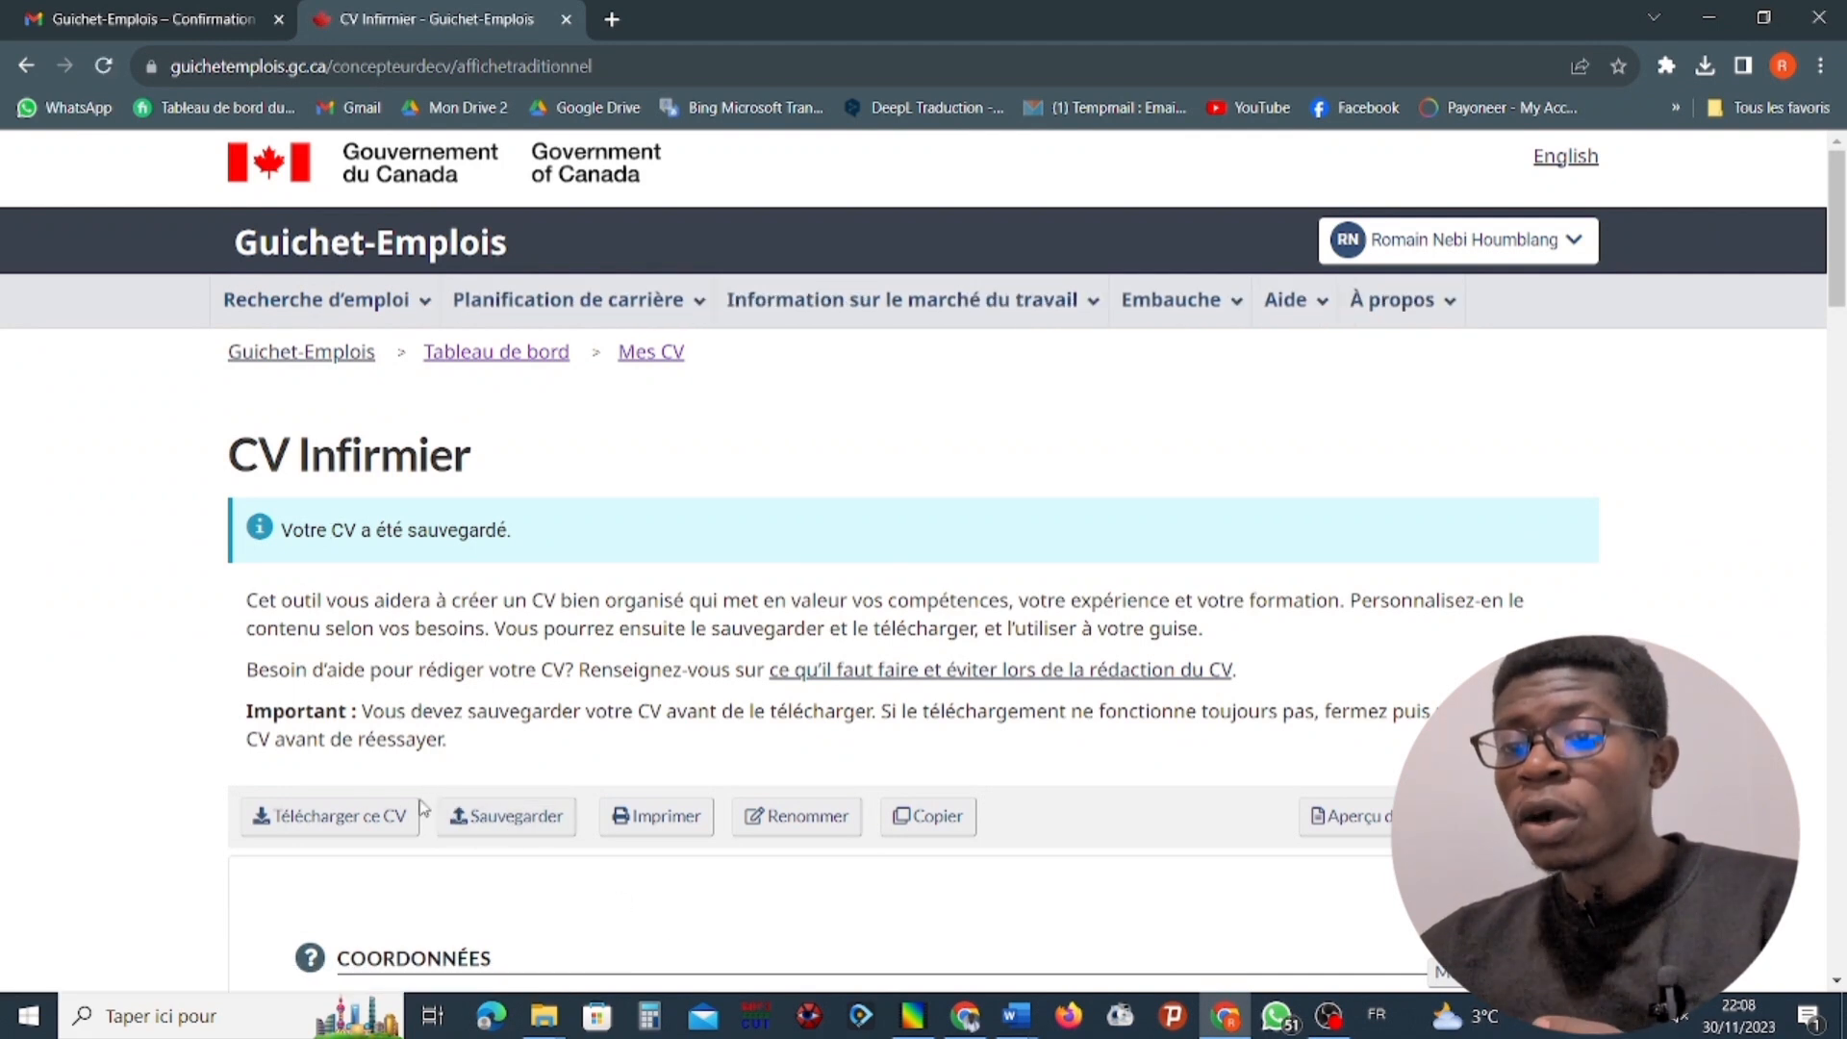
Download the CV Infirmier and open the downloaded RTF file in Word.
click(364, 826)
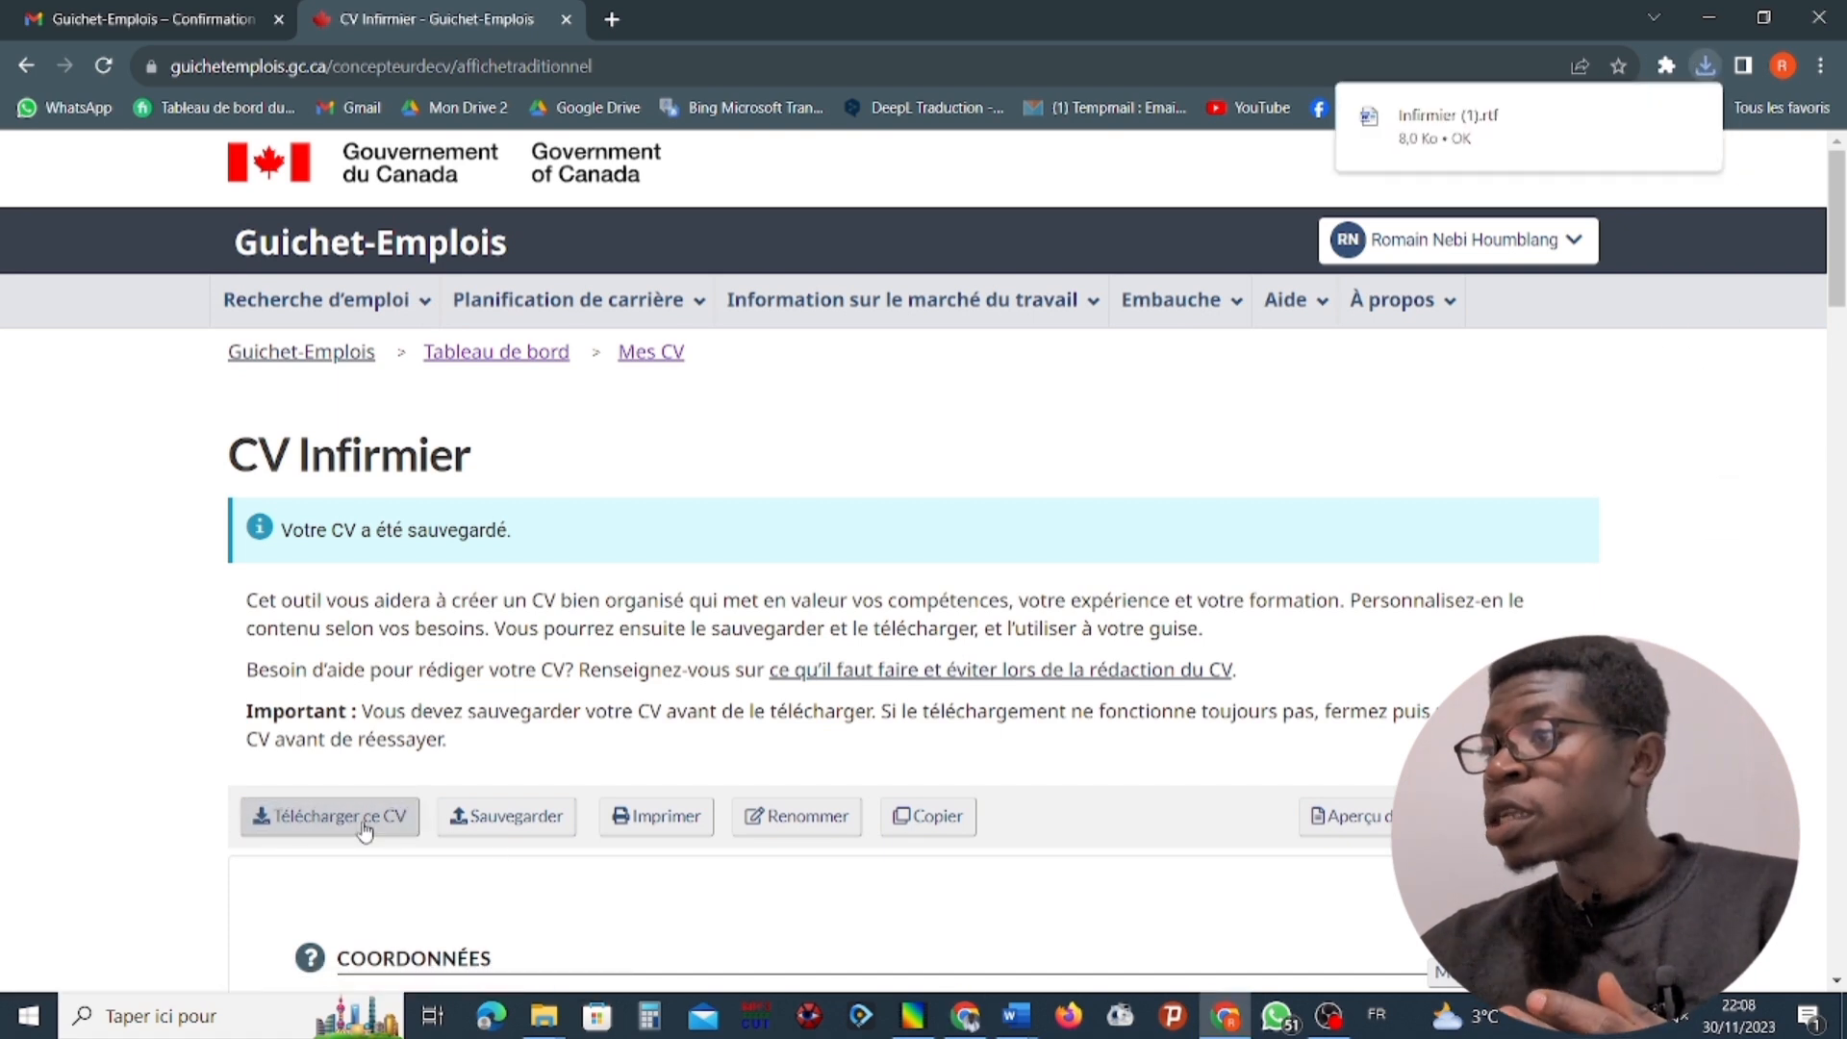
click(1447, 114)
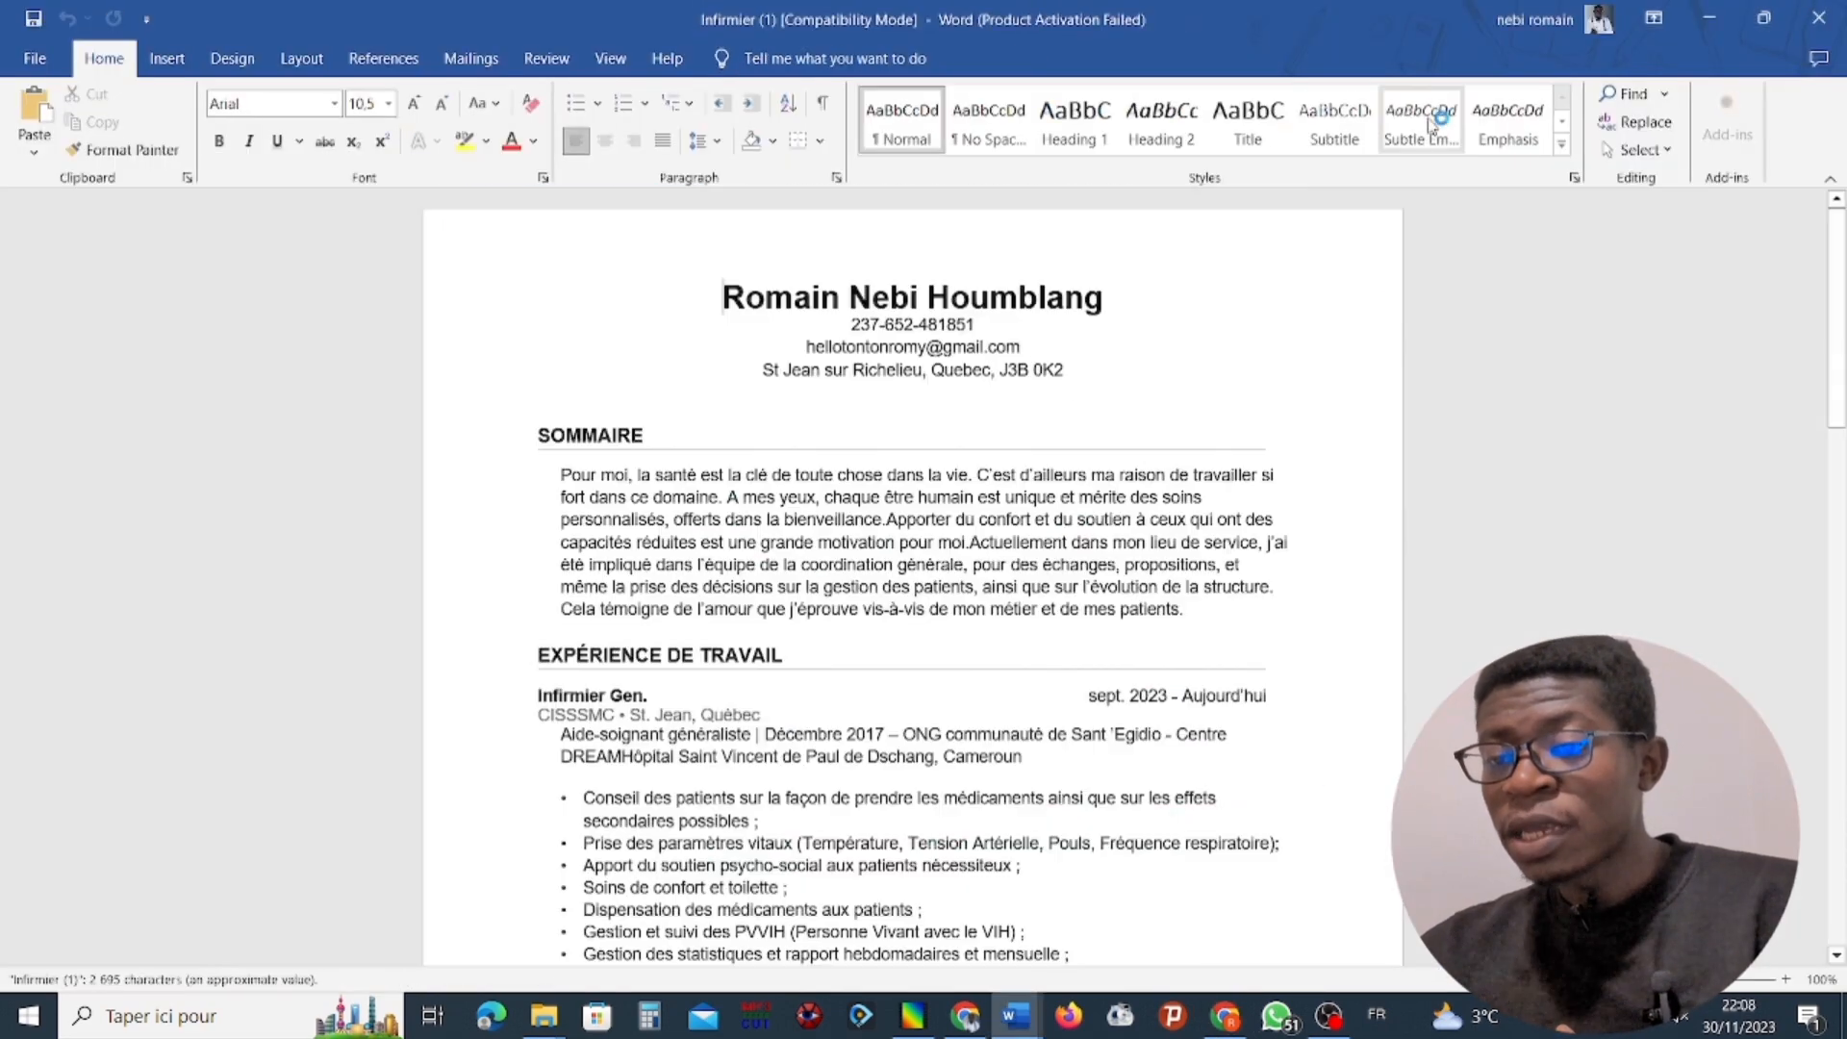